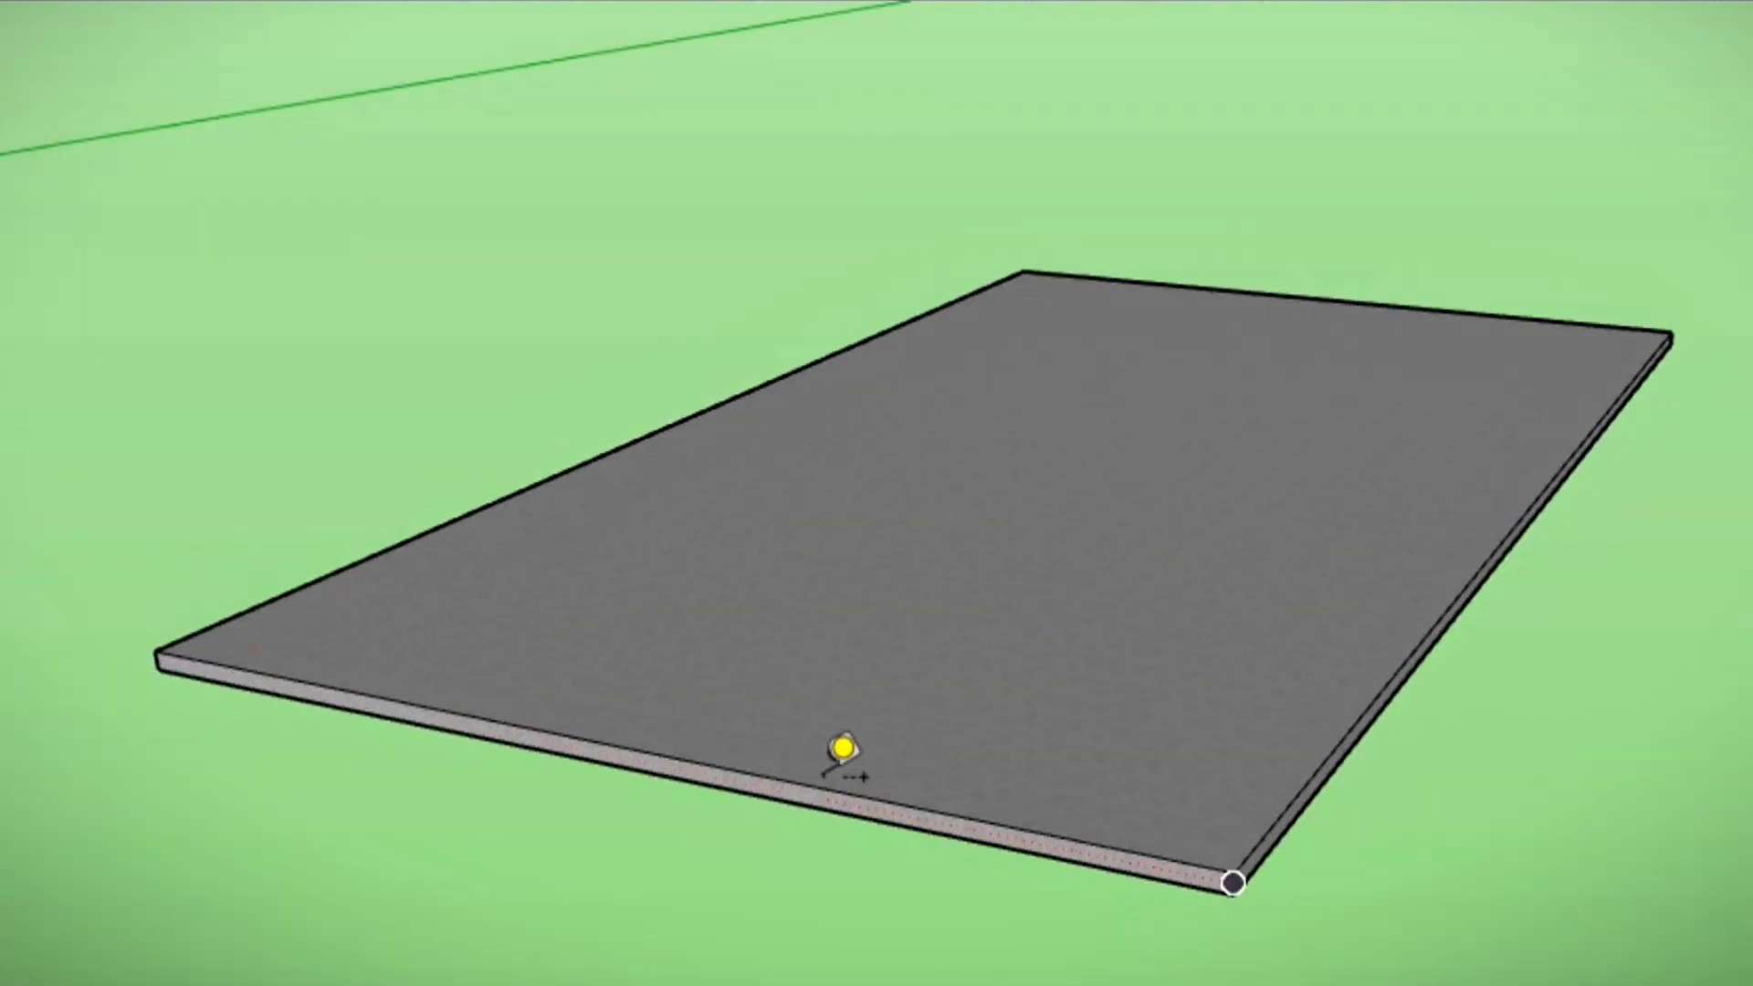
Step: Label the front short edge of the concrete slab with its length using leader text placed beyond the slab's far side
click(818, 791)
click(779, 437)
click(630, 747)
click(509, 429)
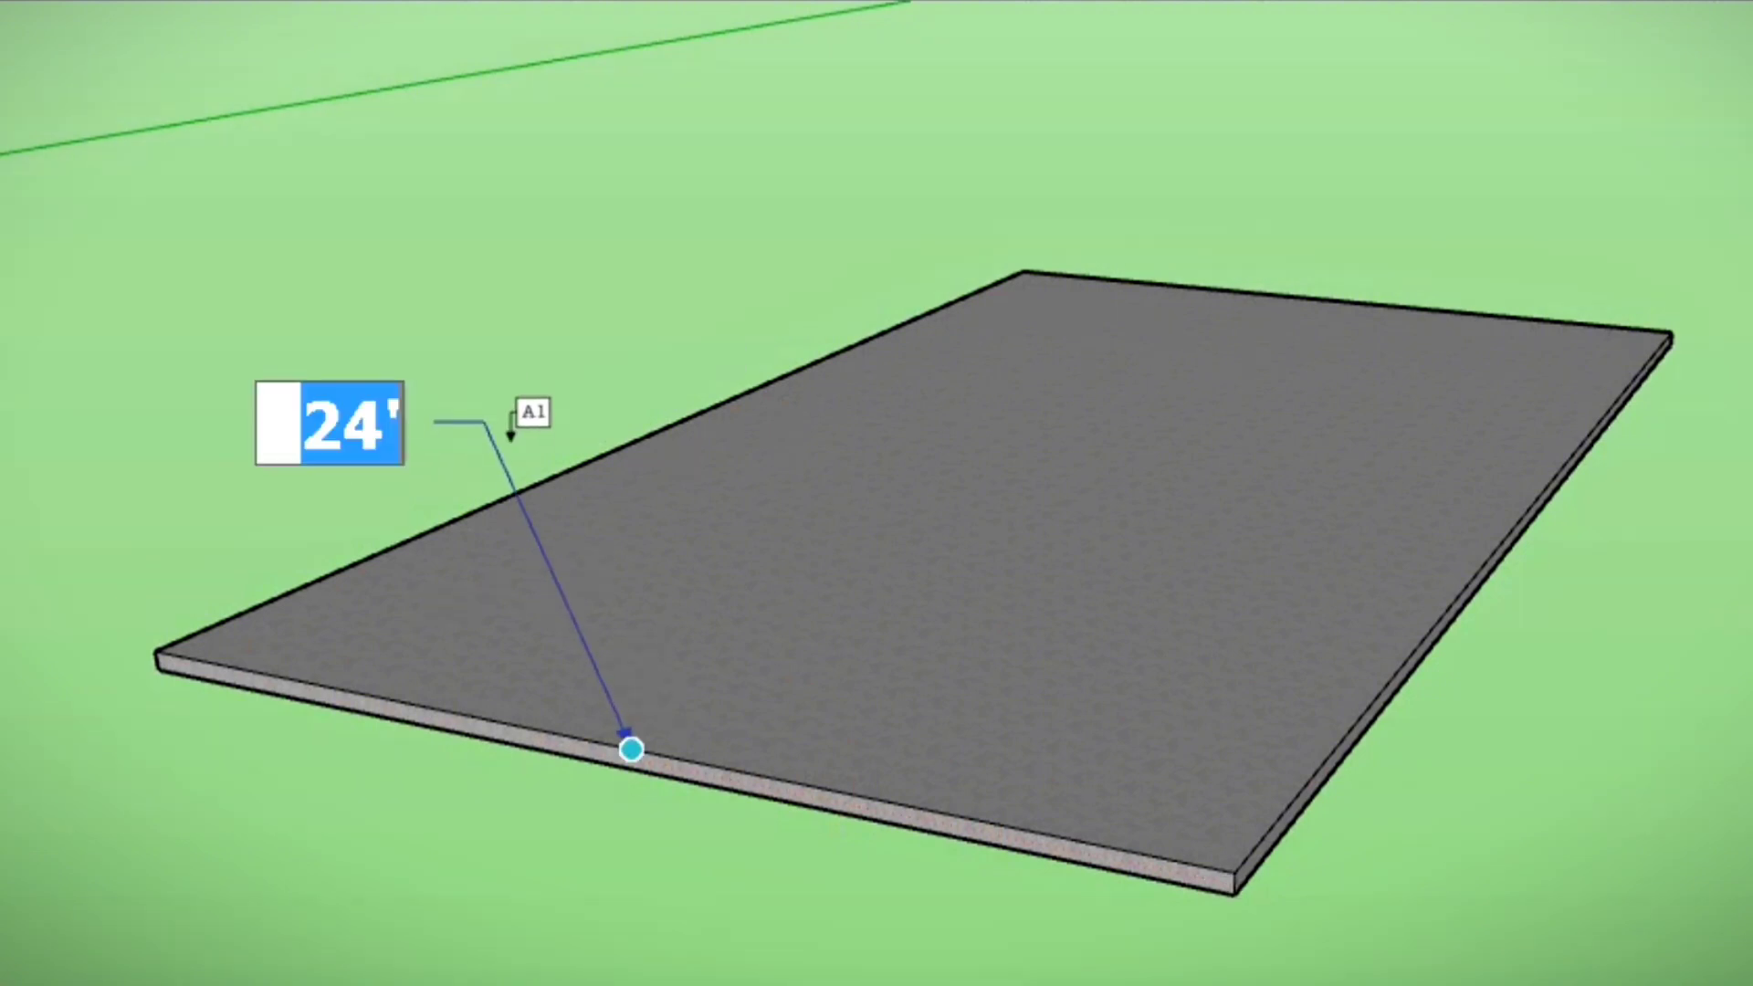
click(662, 422)
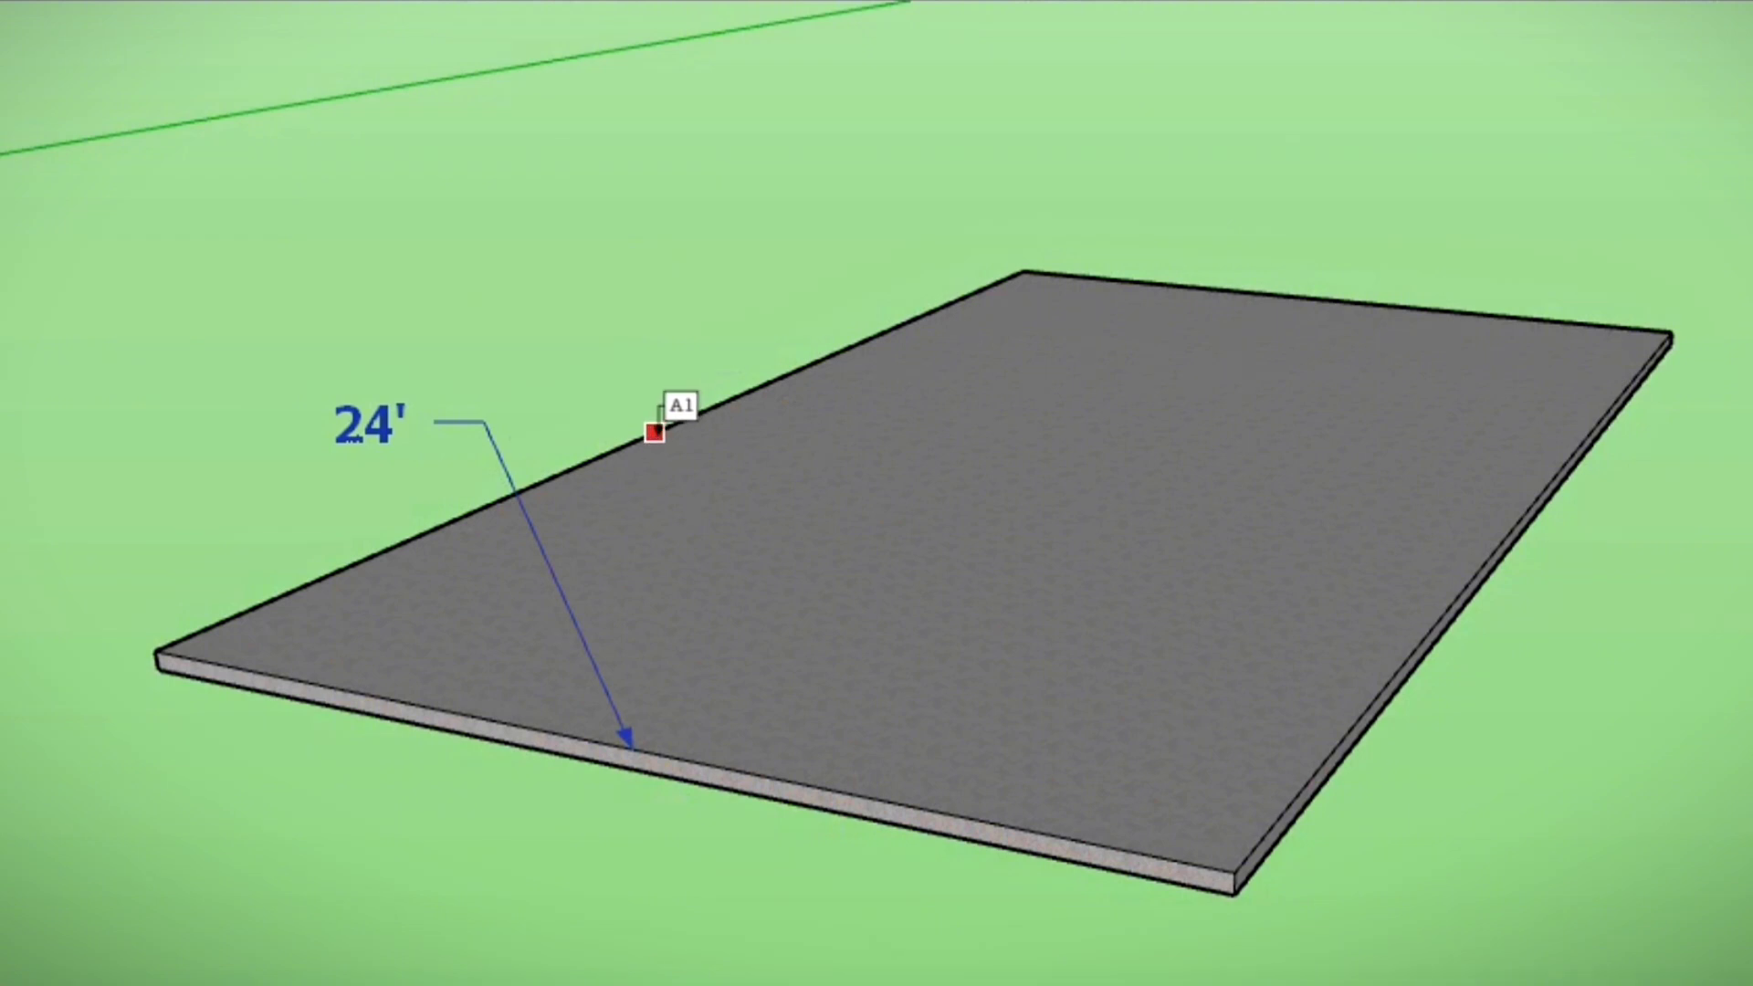
Step: Label the slab's far long edge with its length using leader text placed above that edge
click(656, 431)
click(658, 277)
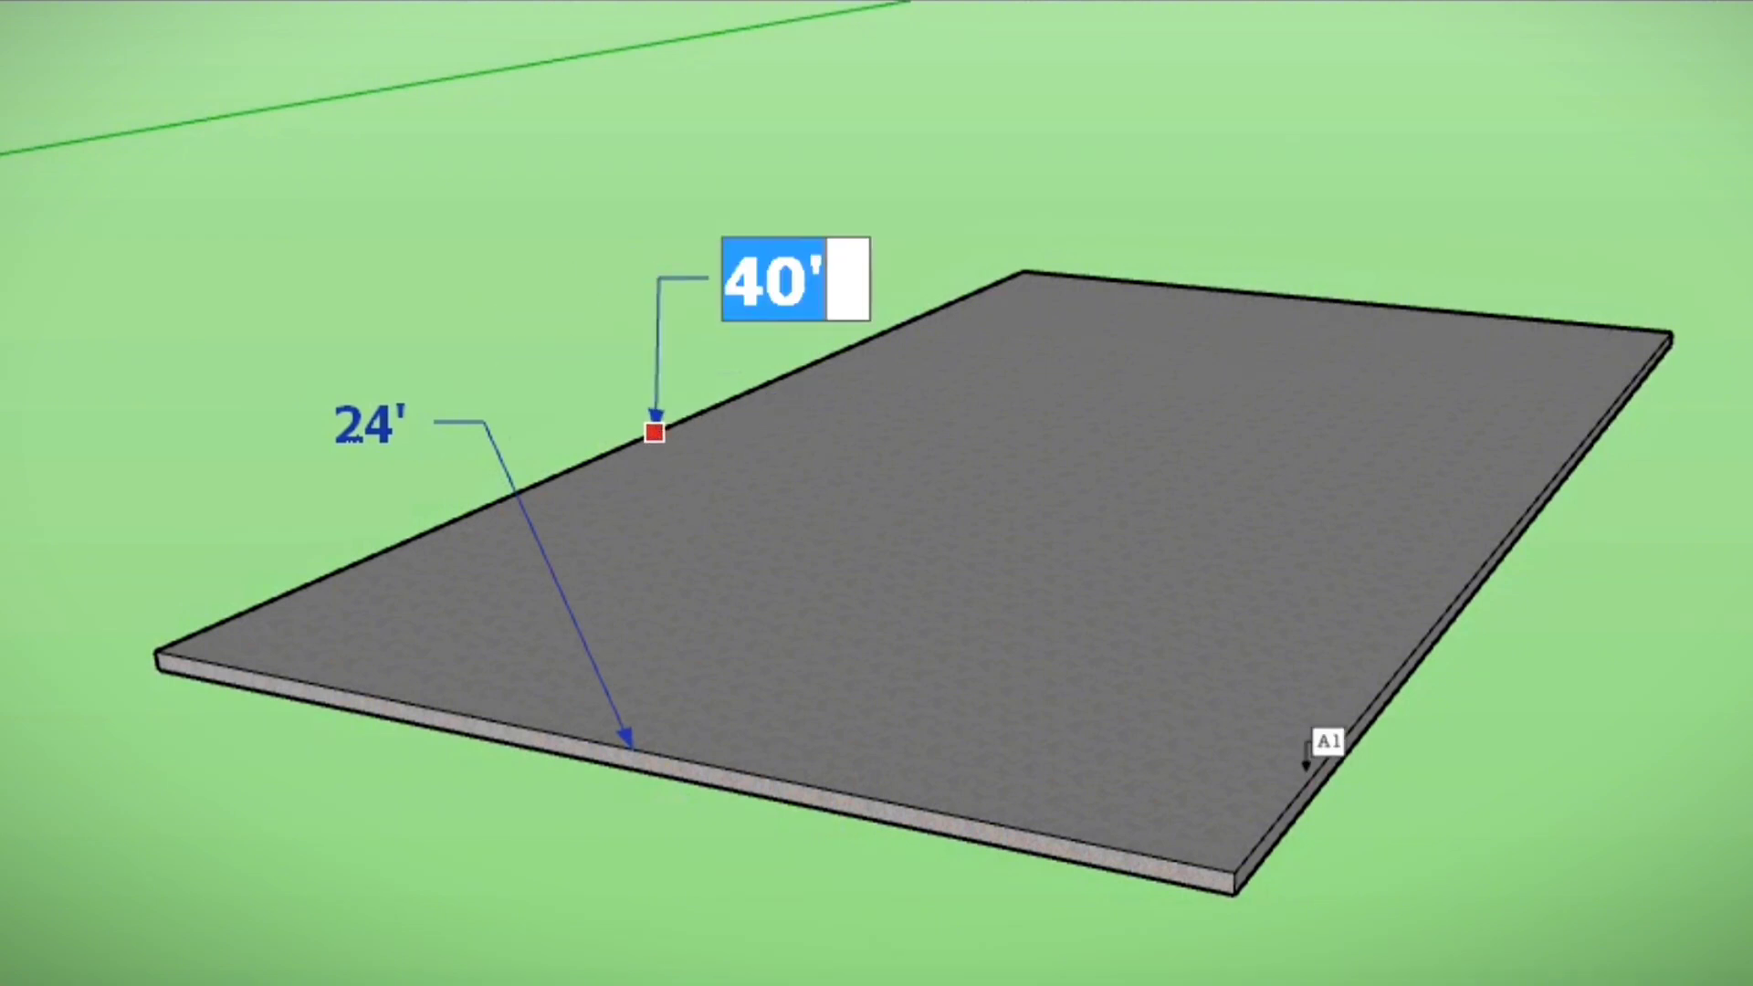
click(1323, 904)
Step: Label the slab's thickness with leader text attached to the vertical edge at the nearest corner
scroll(1269, 899, up, 3)
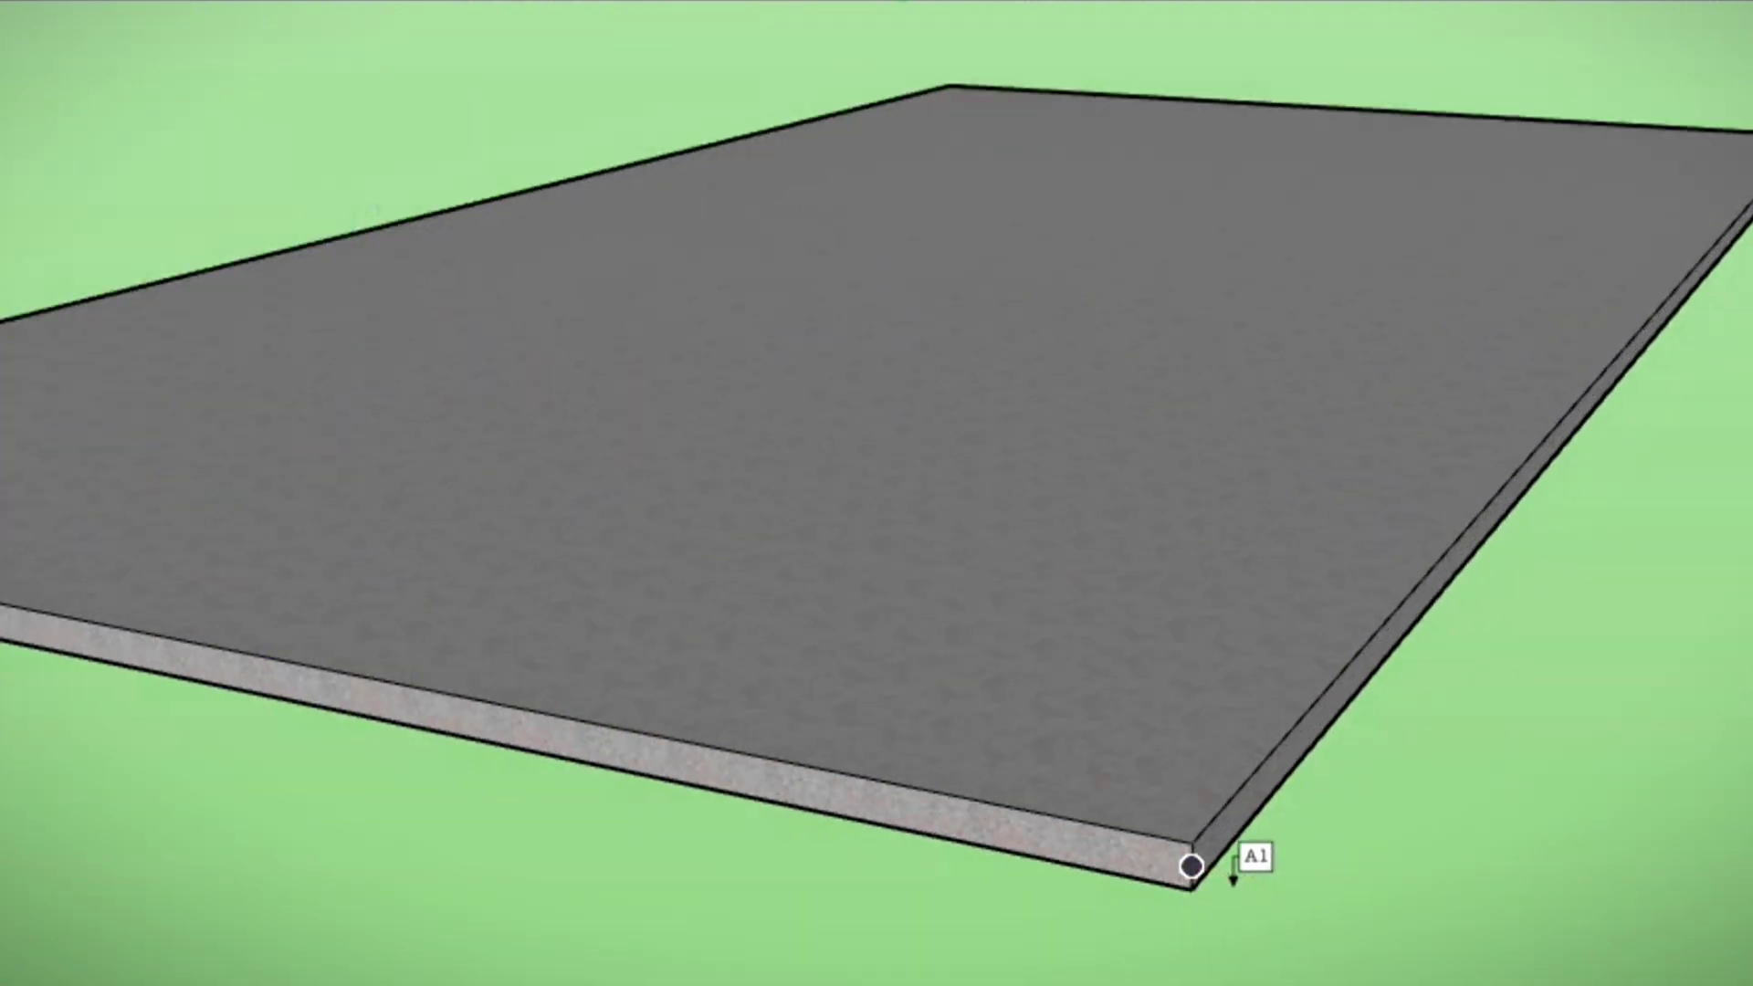
scroll(1191, 865, up, 1)
click(1180, 866)
scroll(1367, 859, down, 1)
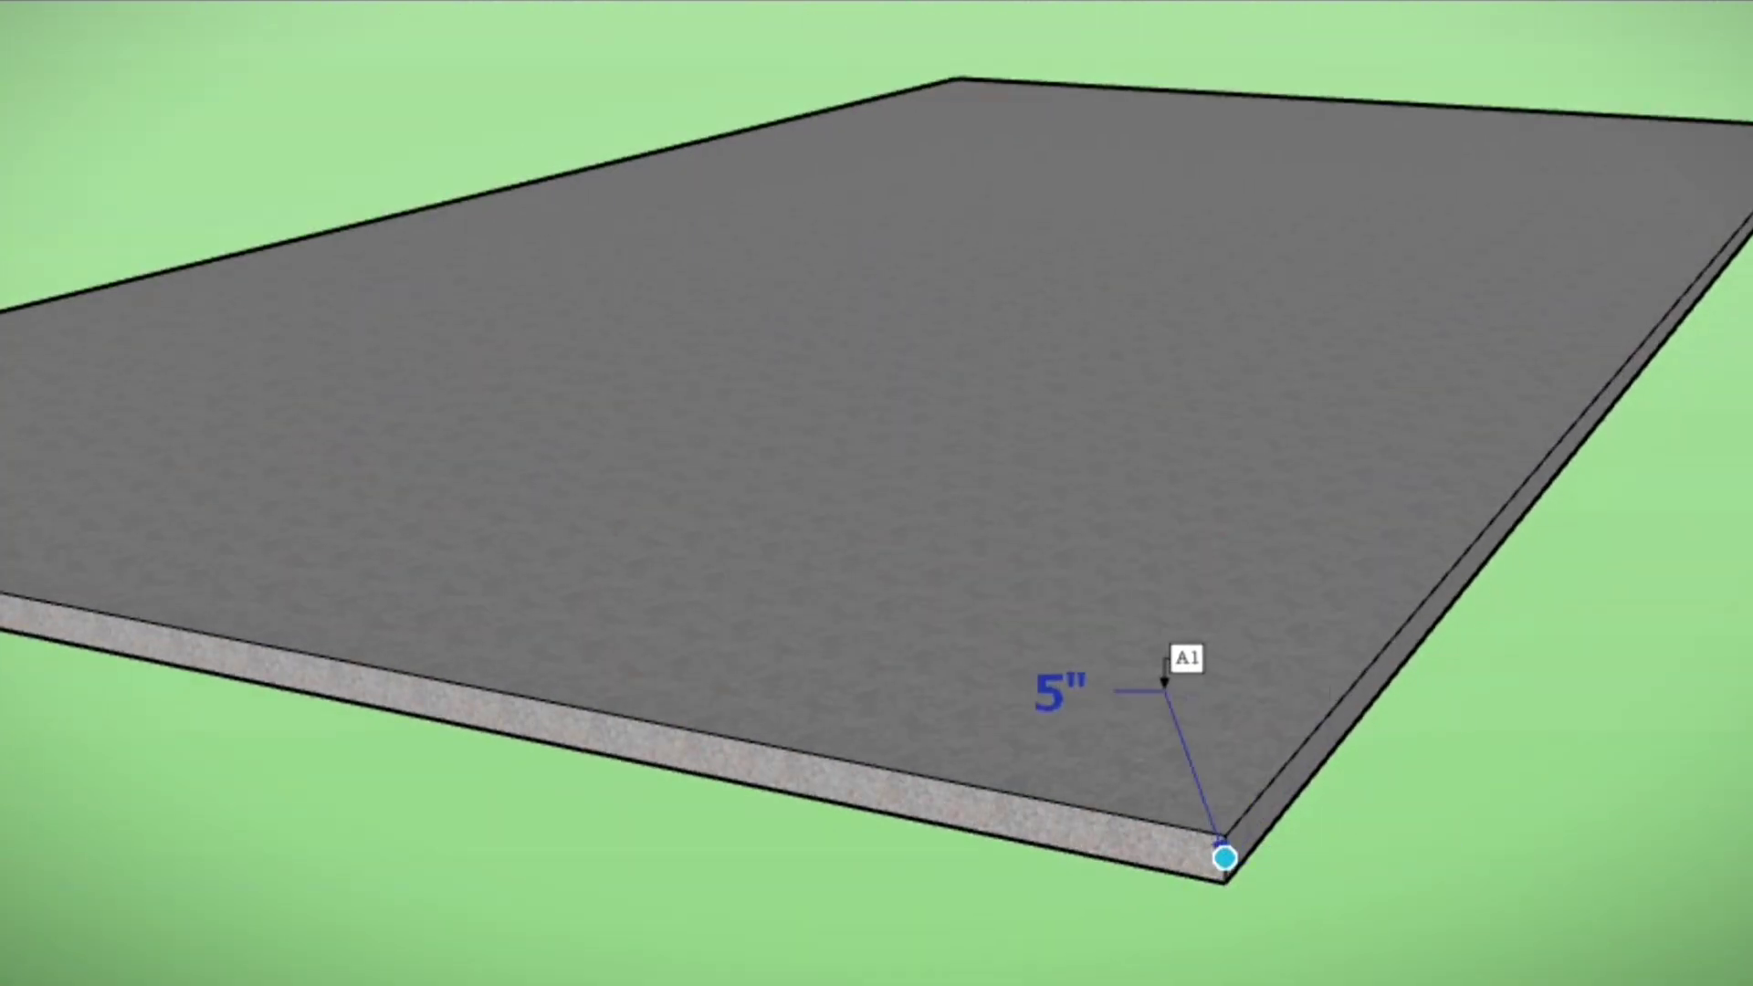
click(1165, 690)
click(1323, 940)
scroll(1322, 940, down, 5)
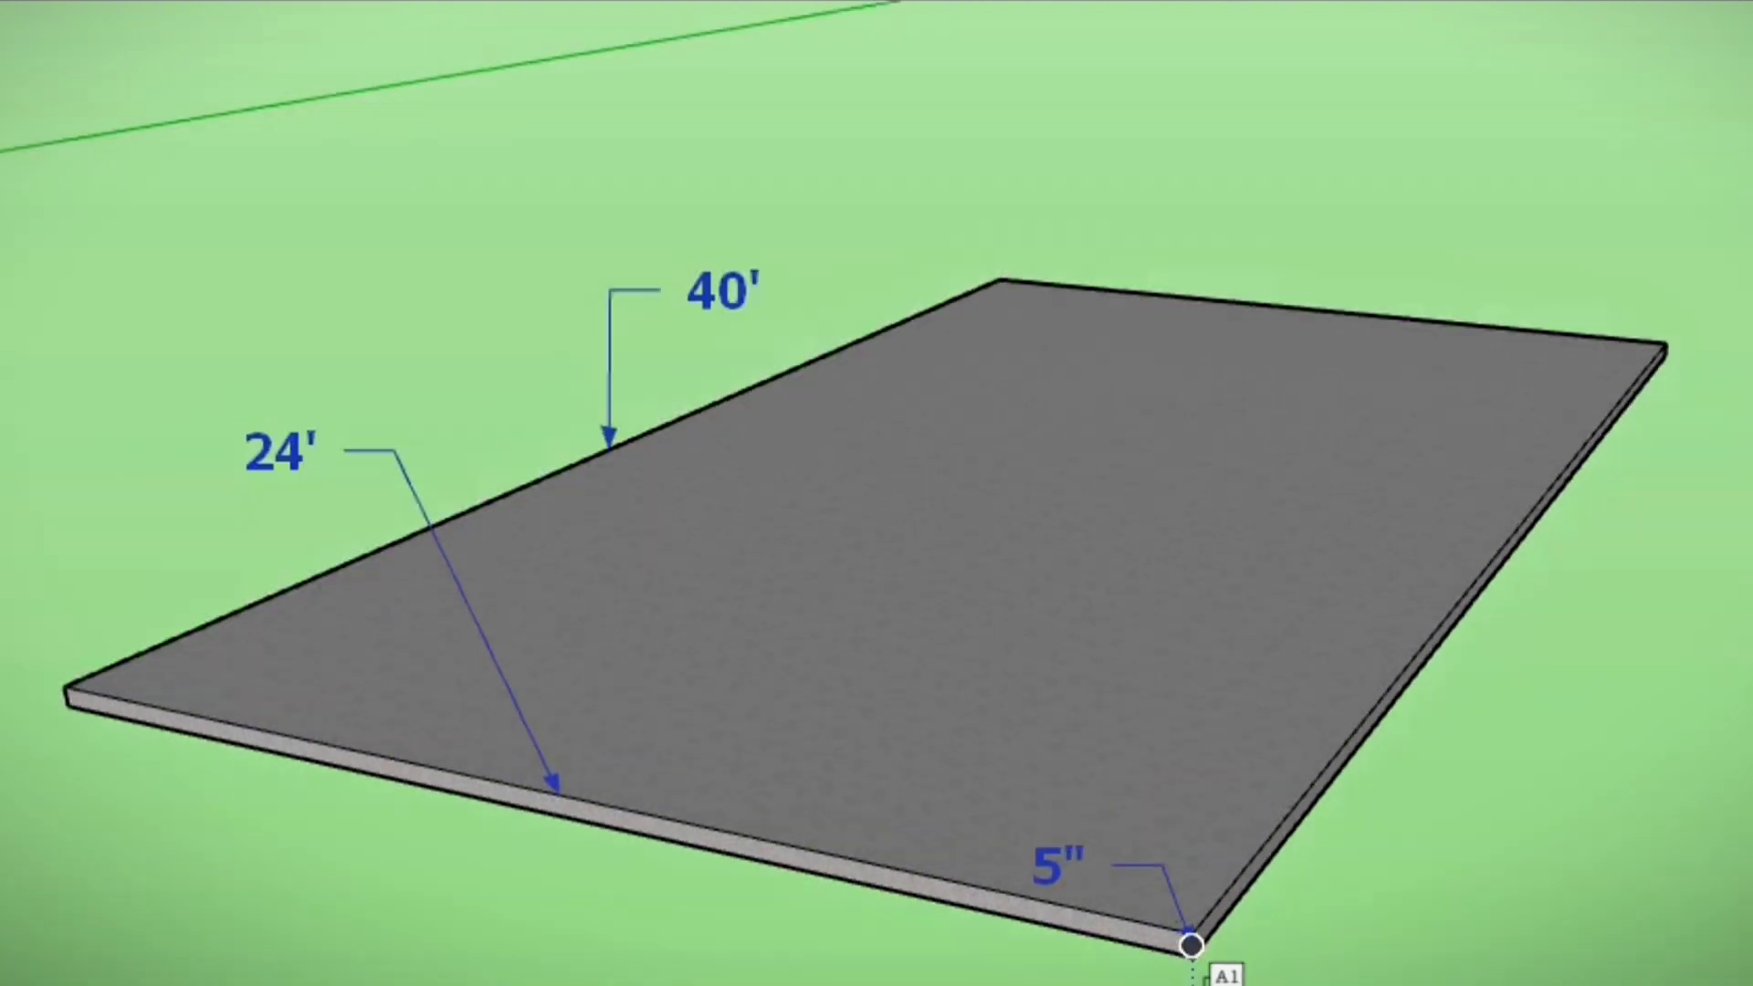
scroll(1166, 811, down, 2)
scroll(1049, 431, up, 2)
key(o)
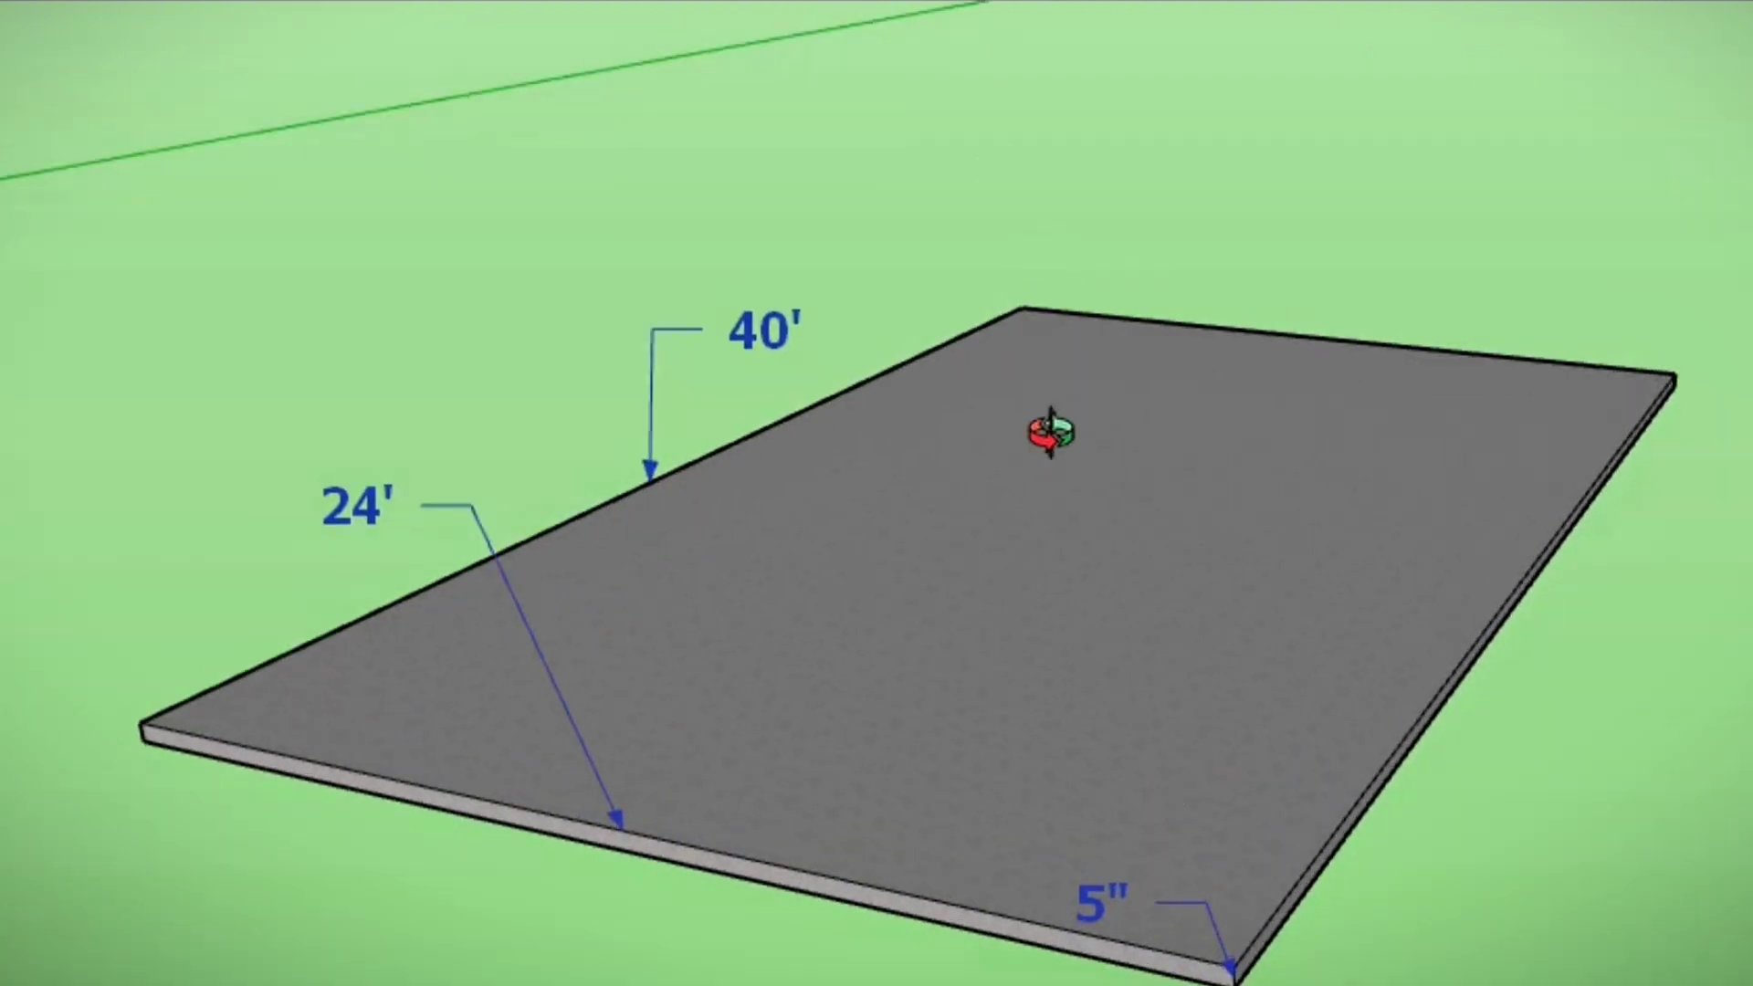
scroll(1272, 462, down, 2)
drag(1321, 721, 1096, 675)
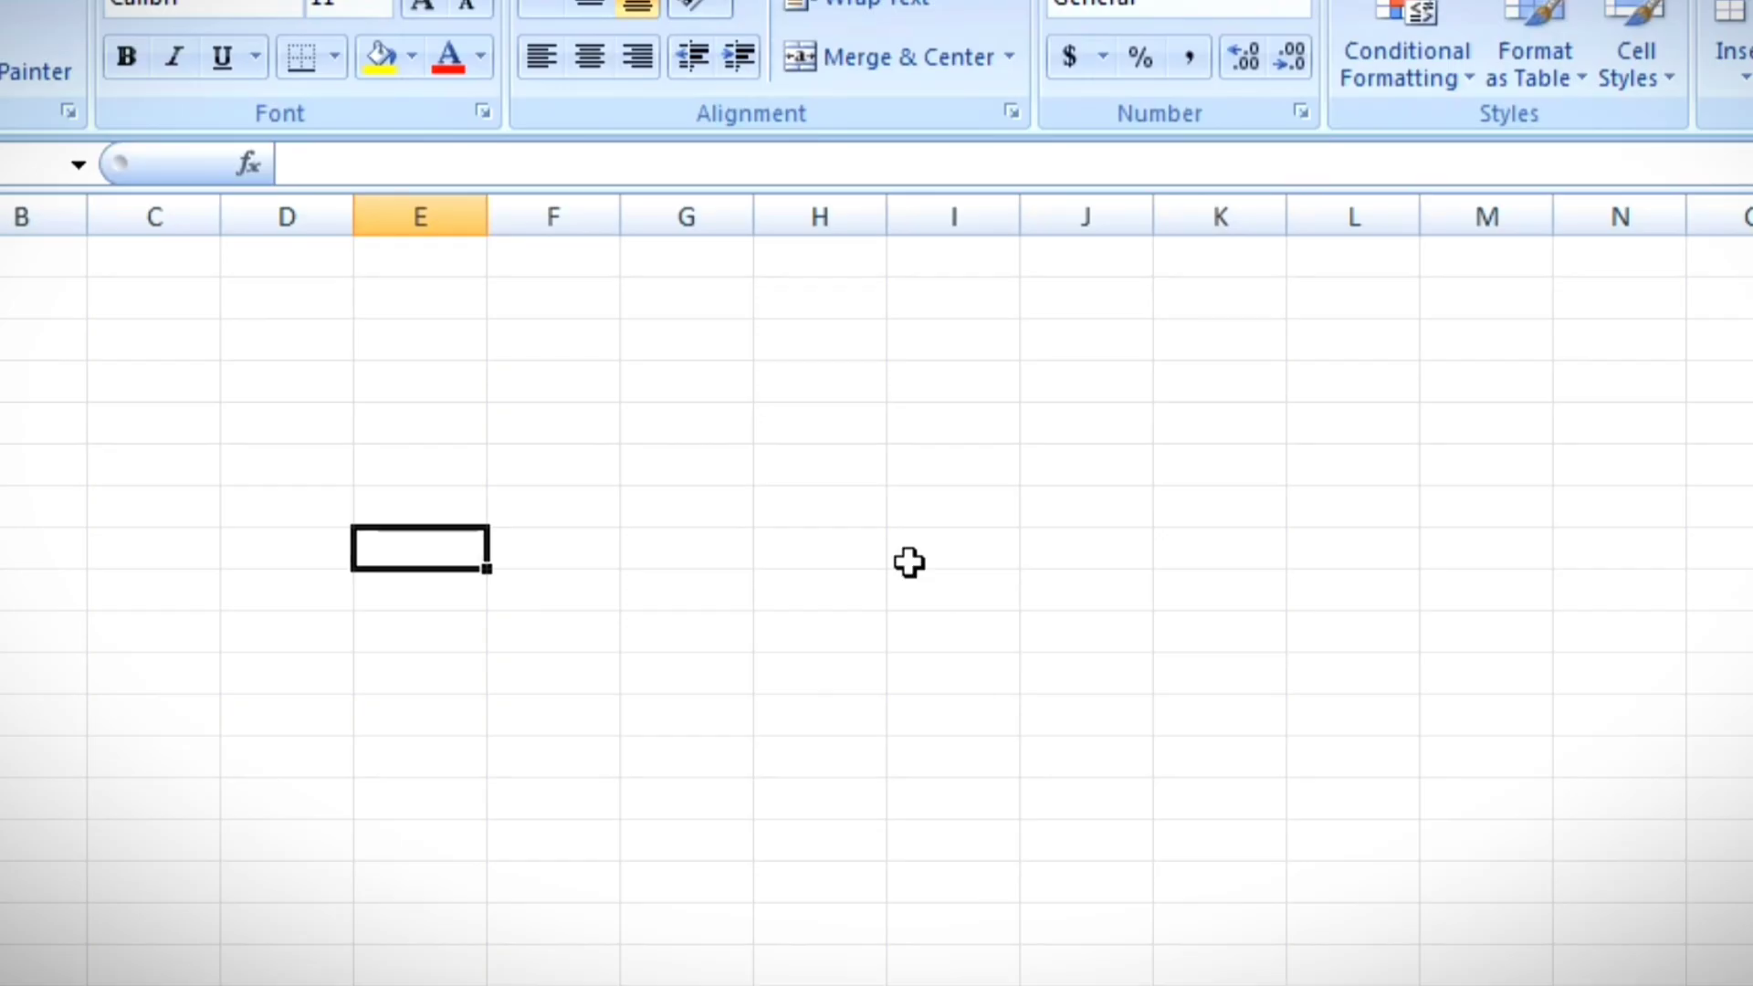
click(899, 551)
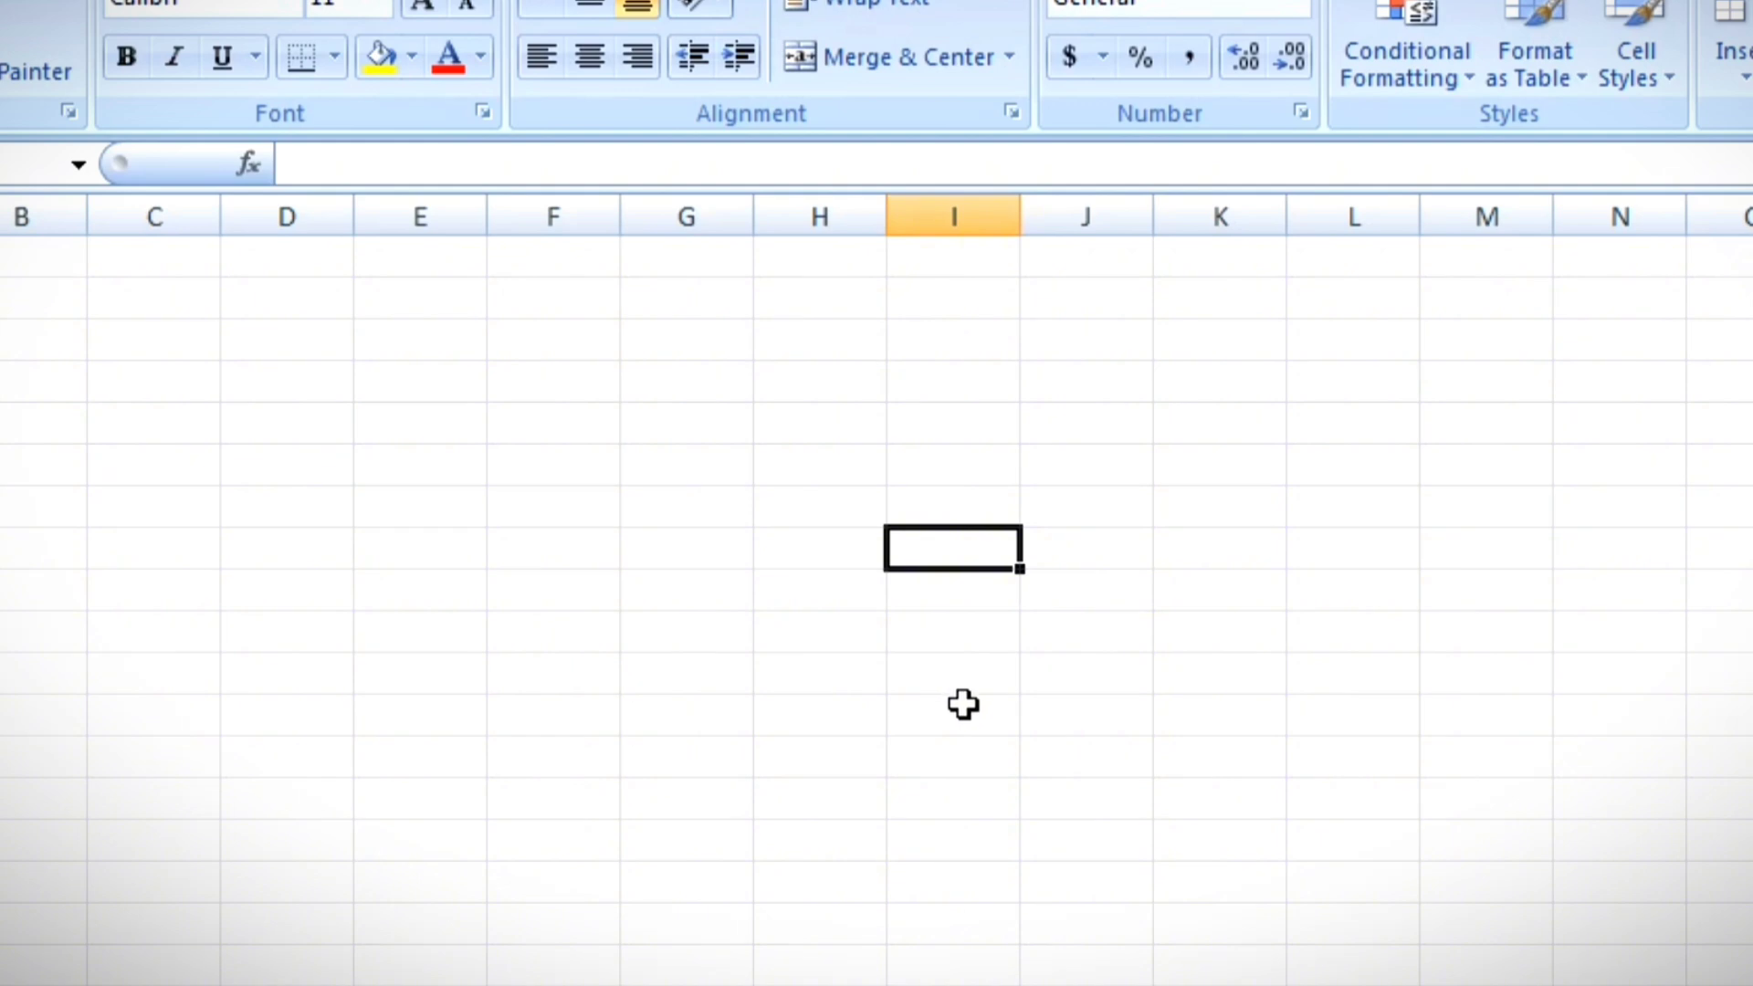
click(950, 787)
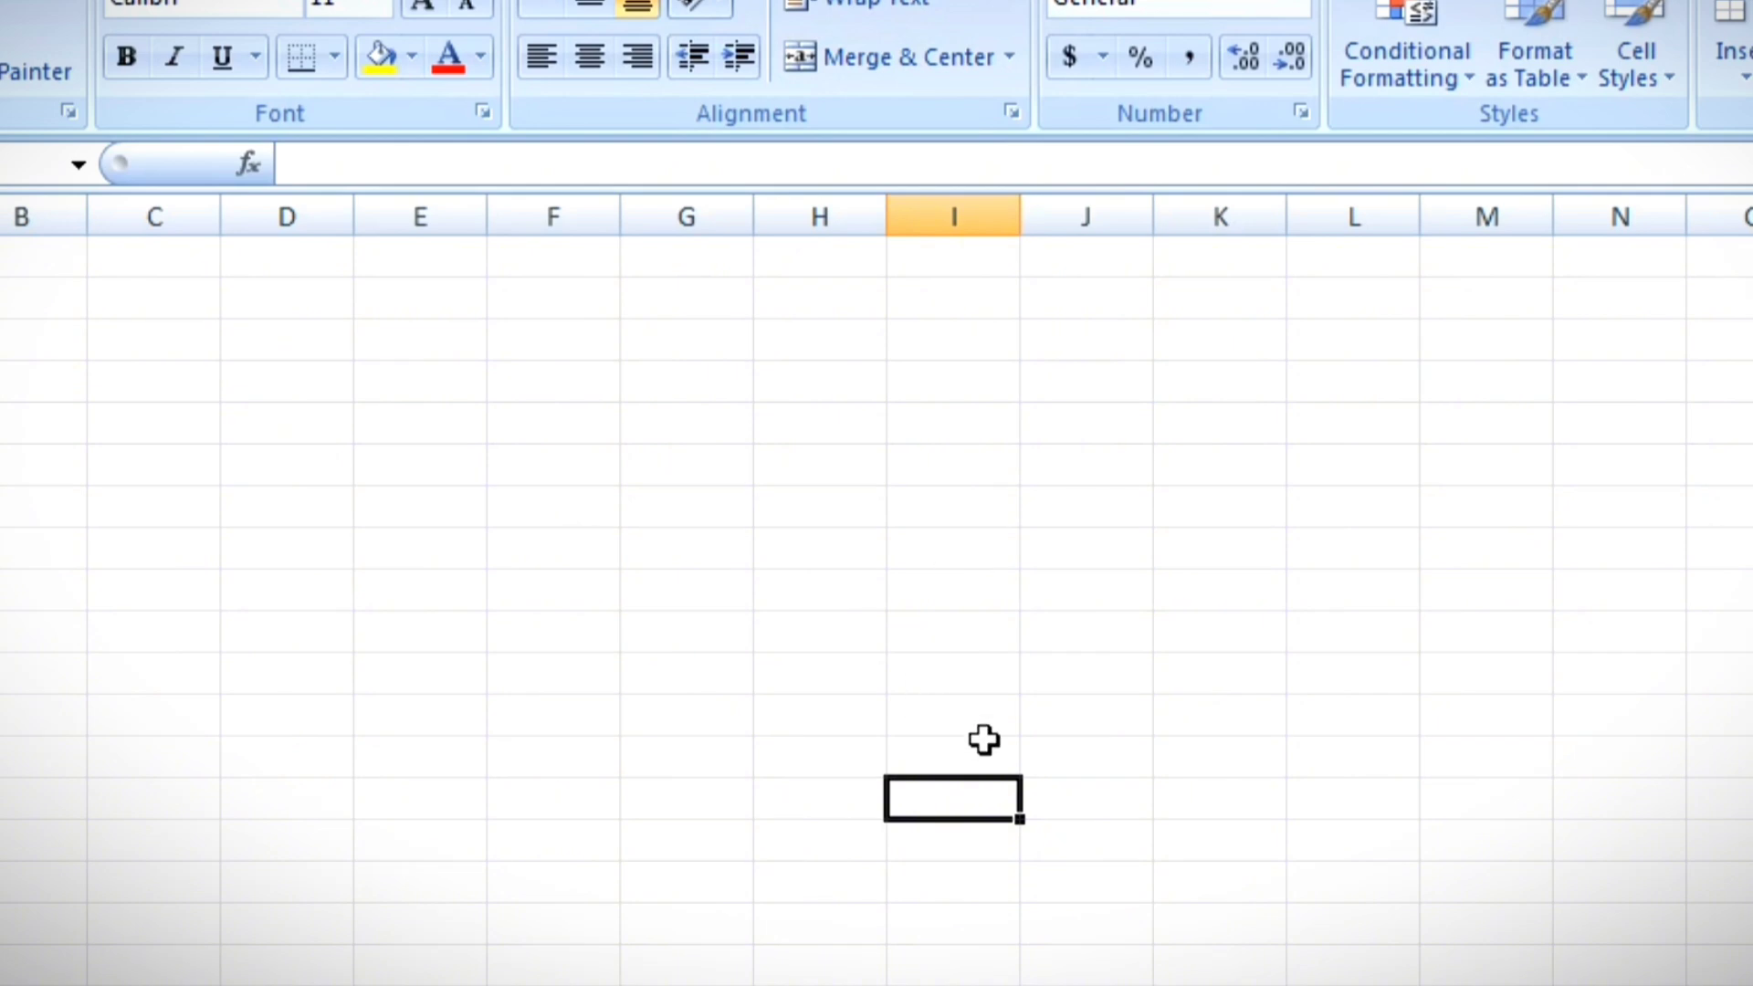
click(253, 521)
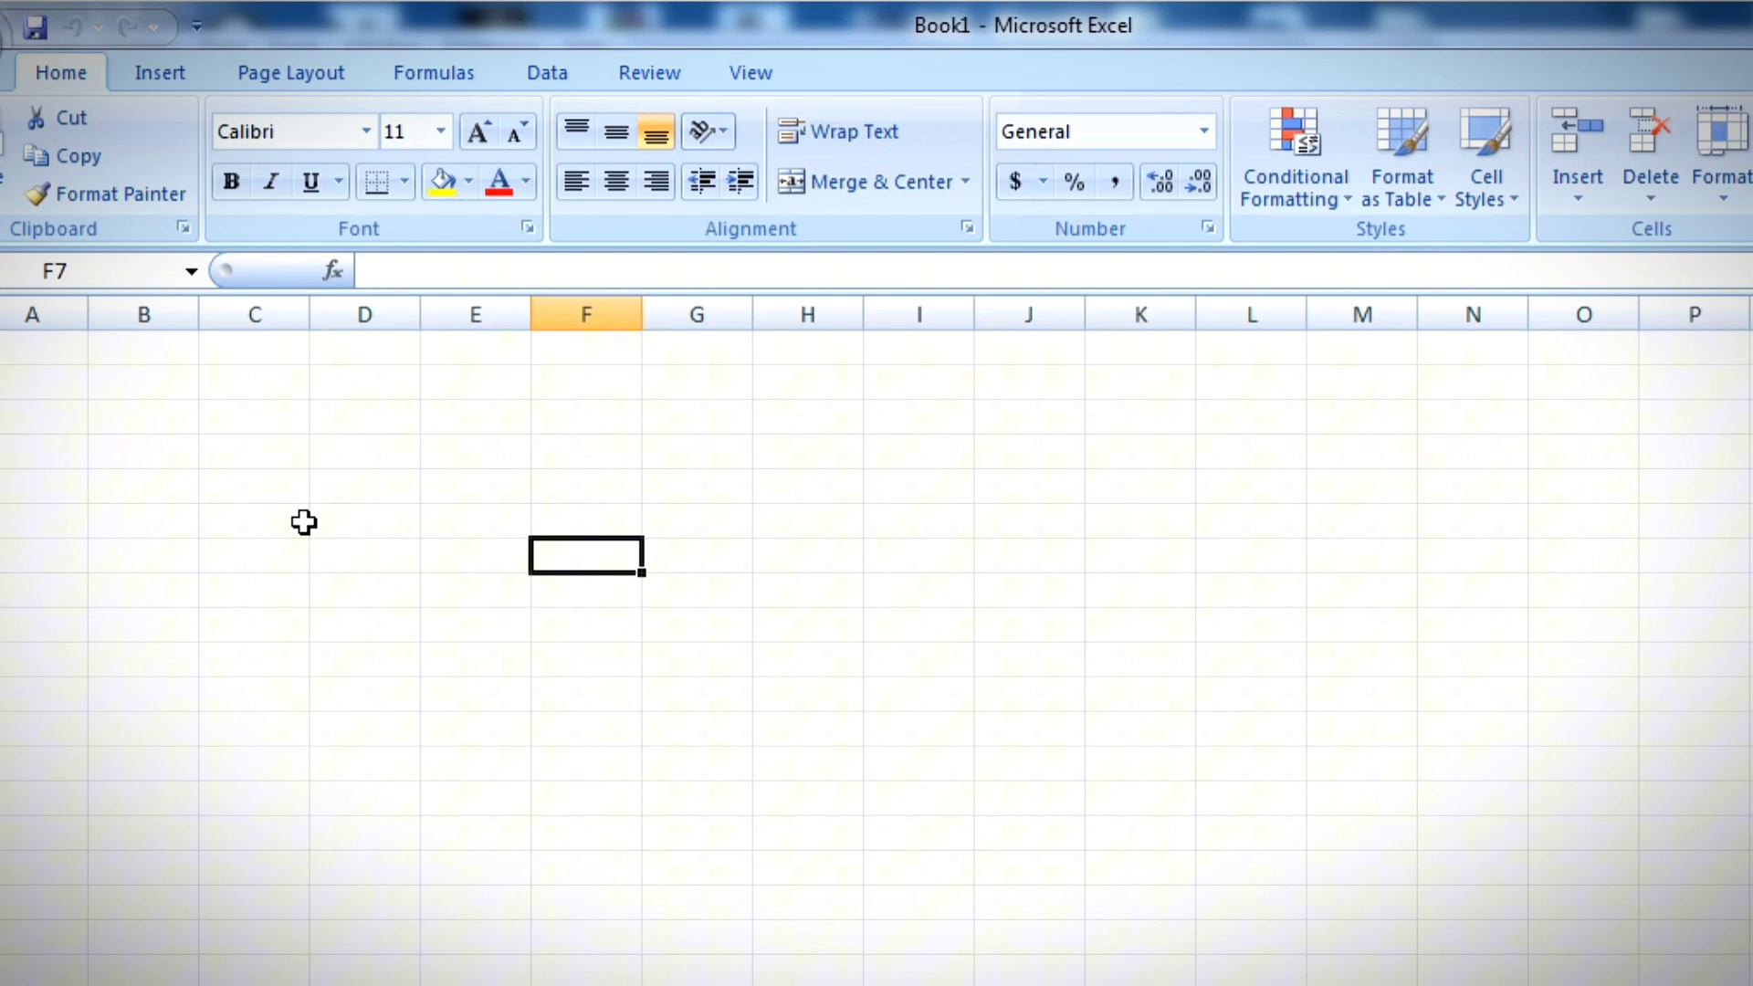
click(208, 465)
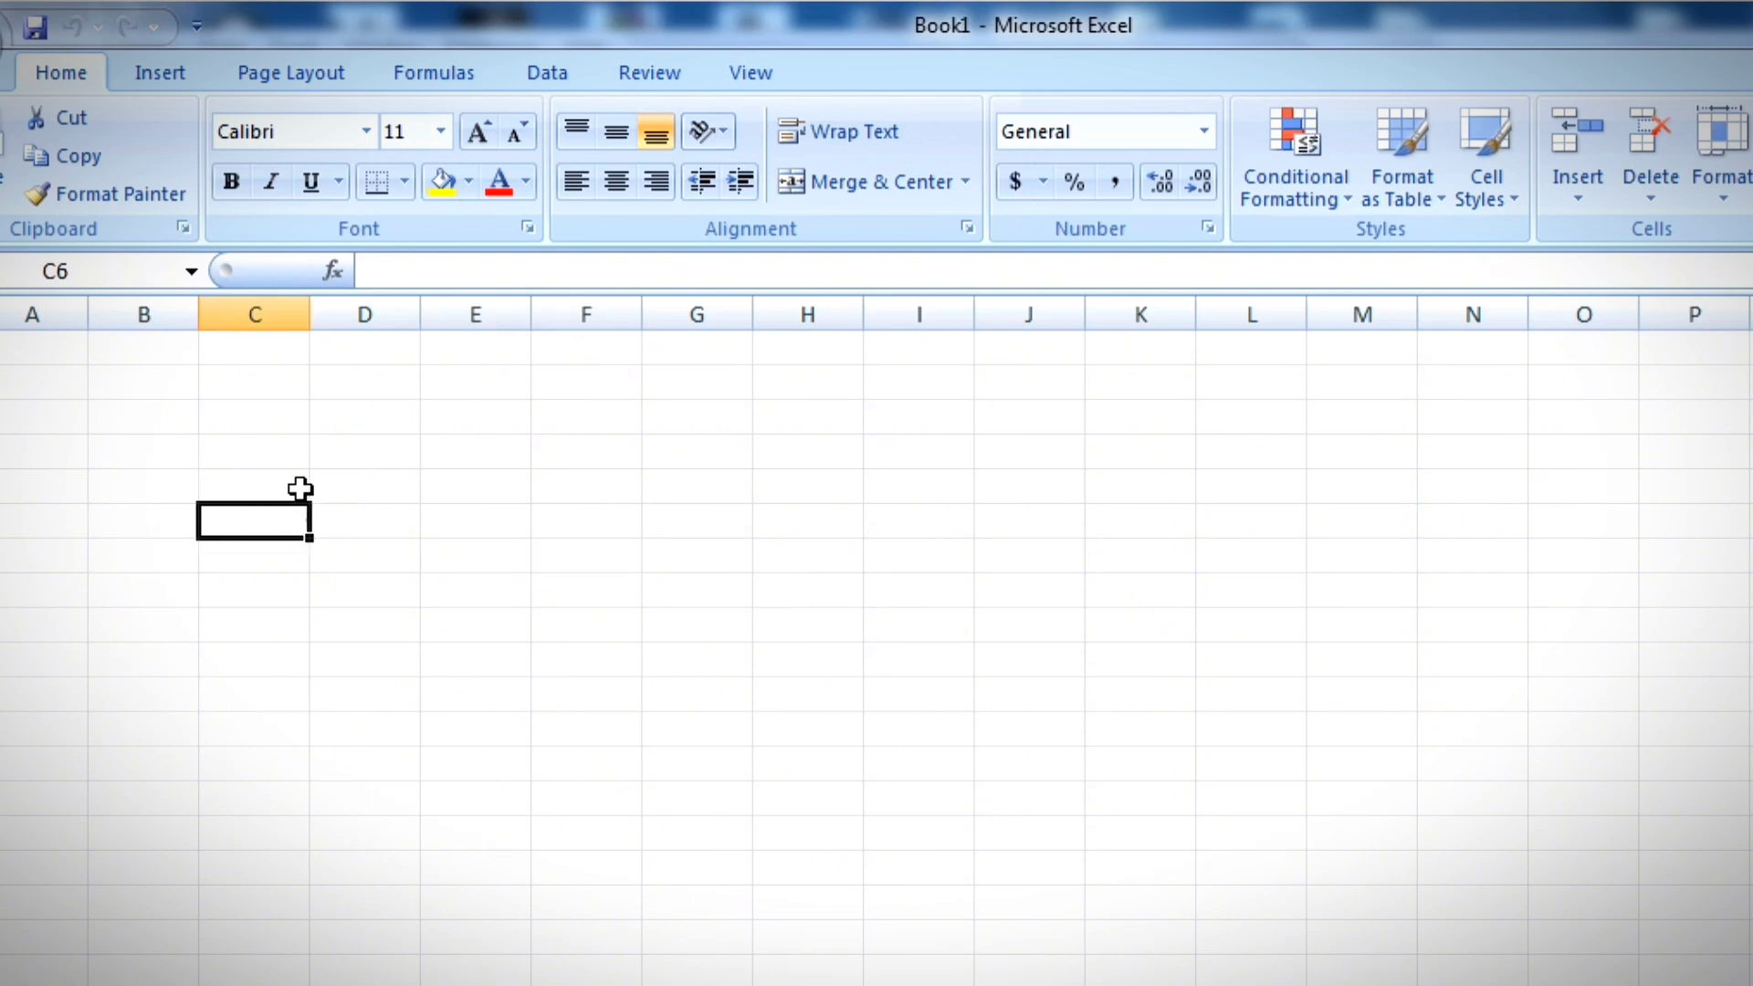
click(282, 453)
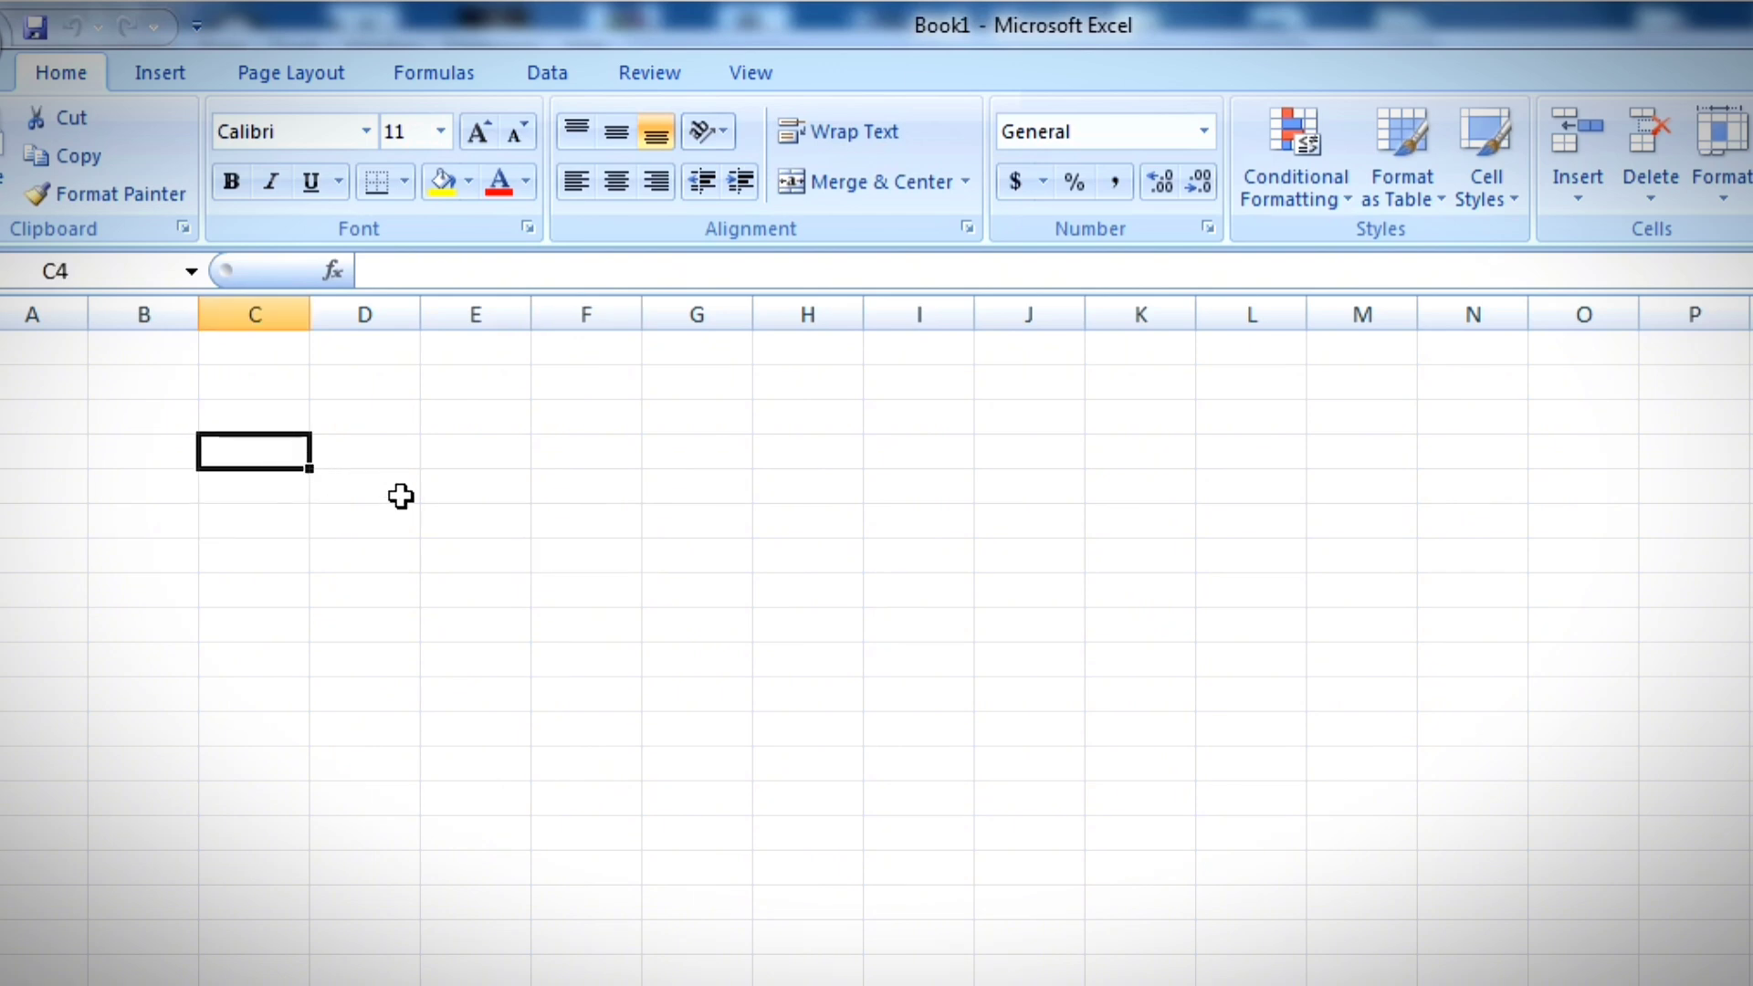
click(312, 540)
click(305, 467)
click(814, 476)
click(466, 560)
click(382, 623)
click(225, 595)
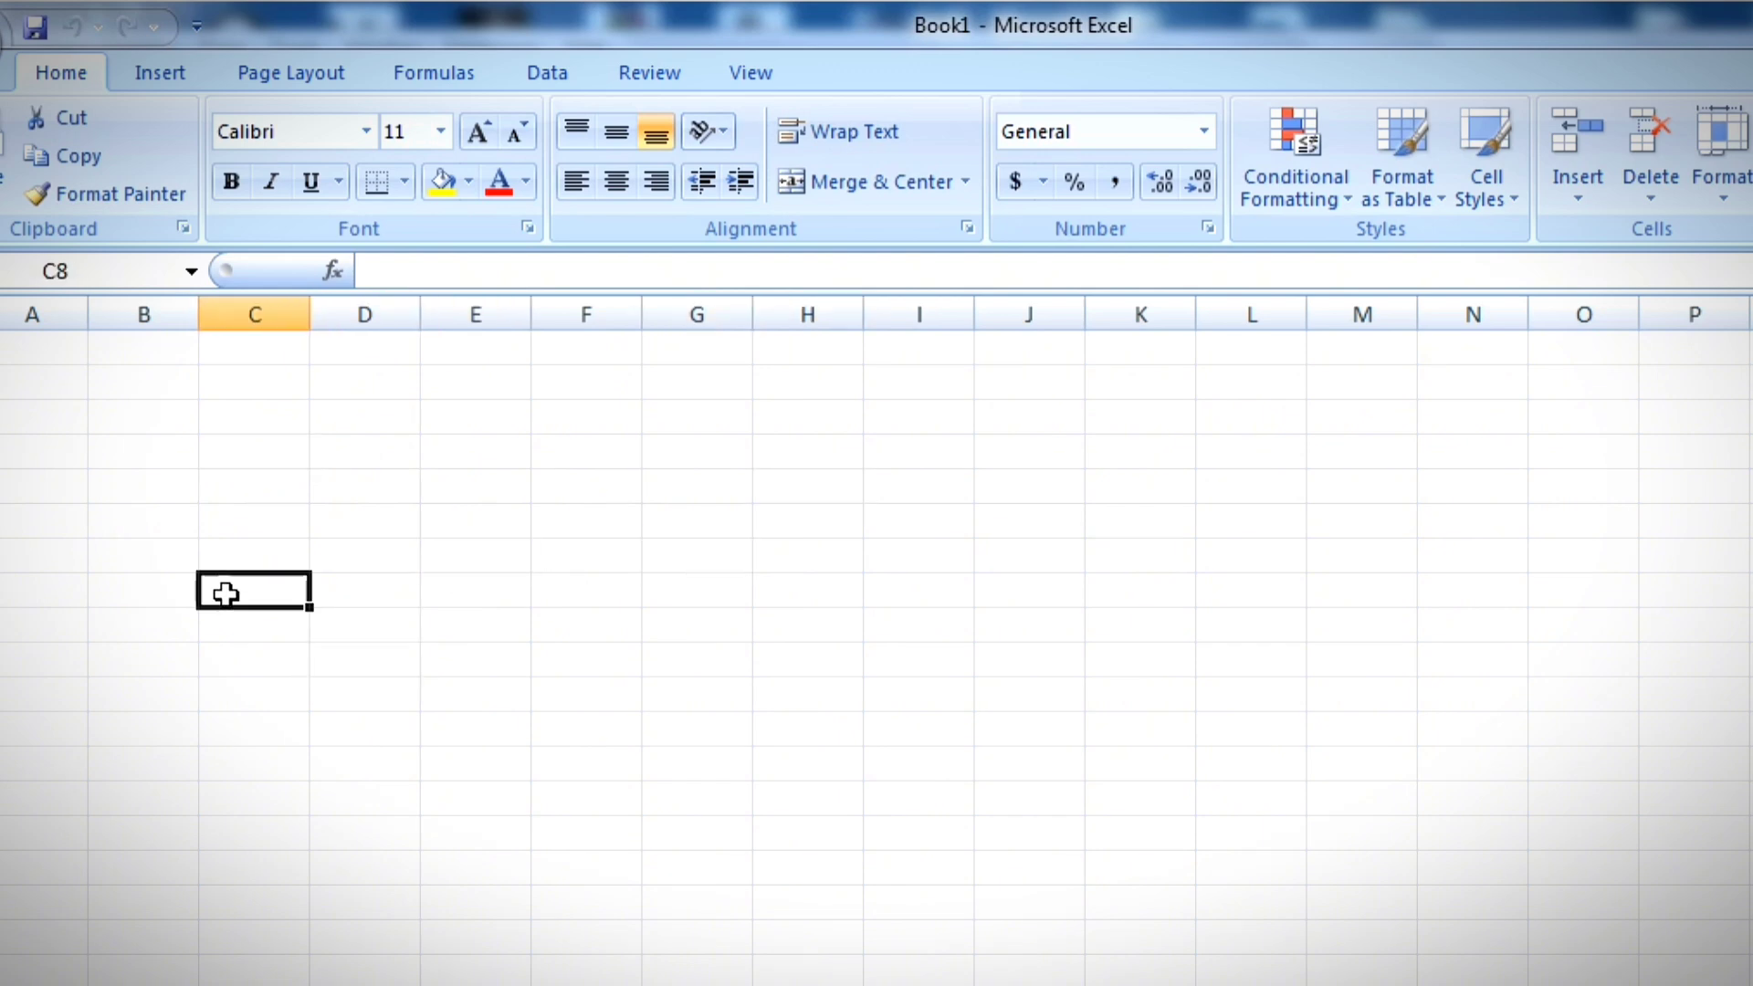
click(262, 521)
click(460, 508)
click(430, 664)
click(298, 617)
click(283, 488)
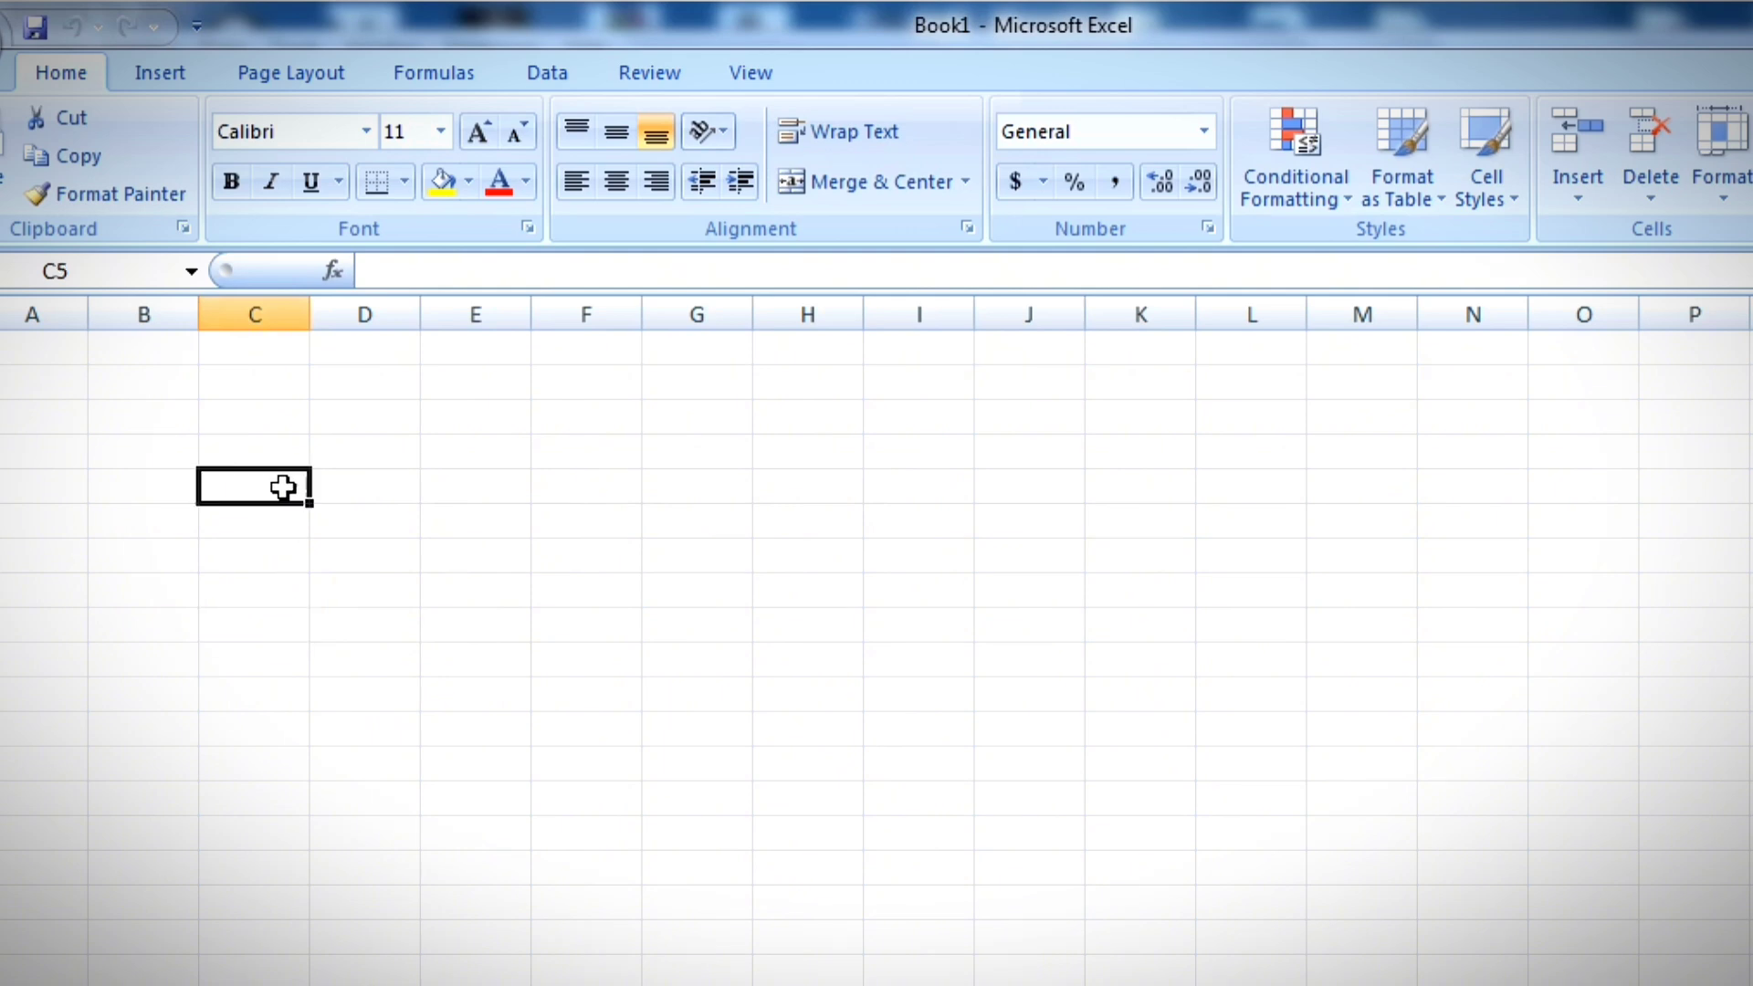
Step: In the blank Excel workbook, enter the column headings S.N in cell B4 and Discription in cell C4
click(181, 455)
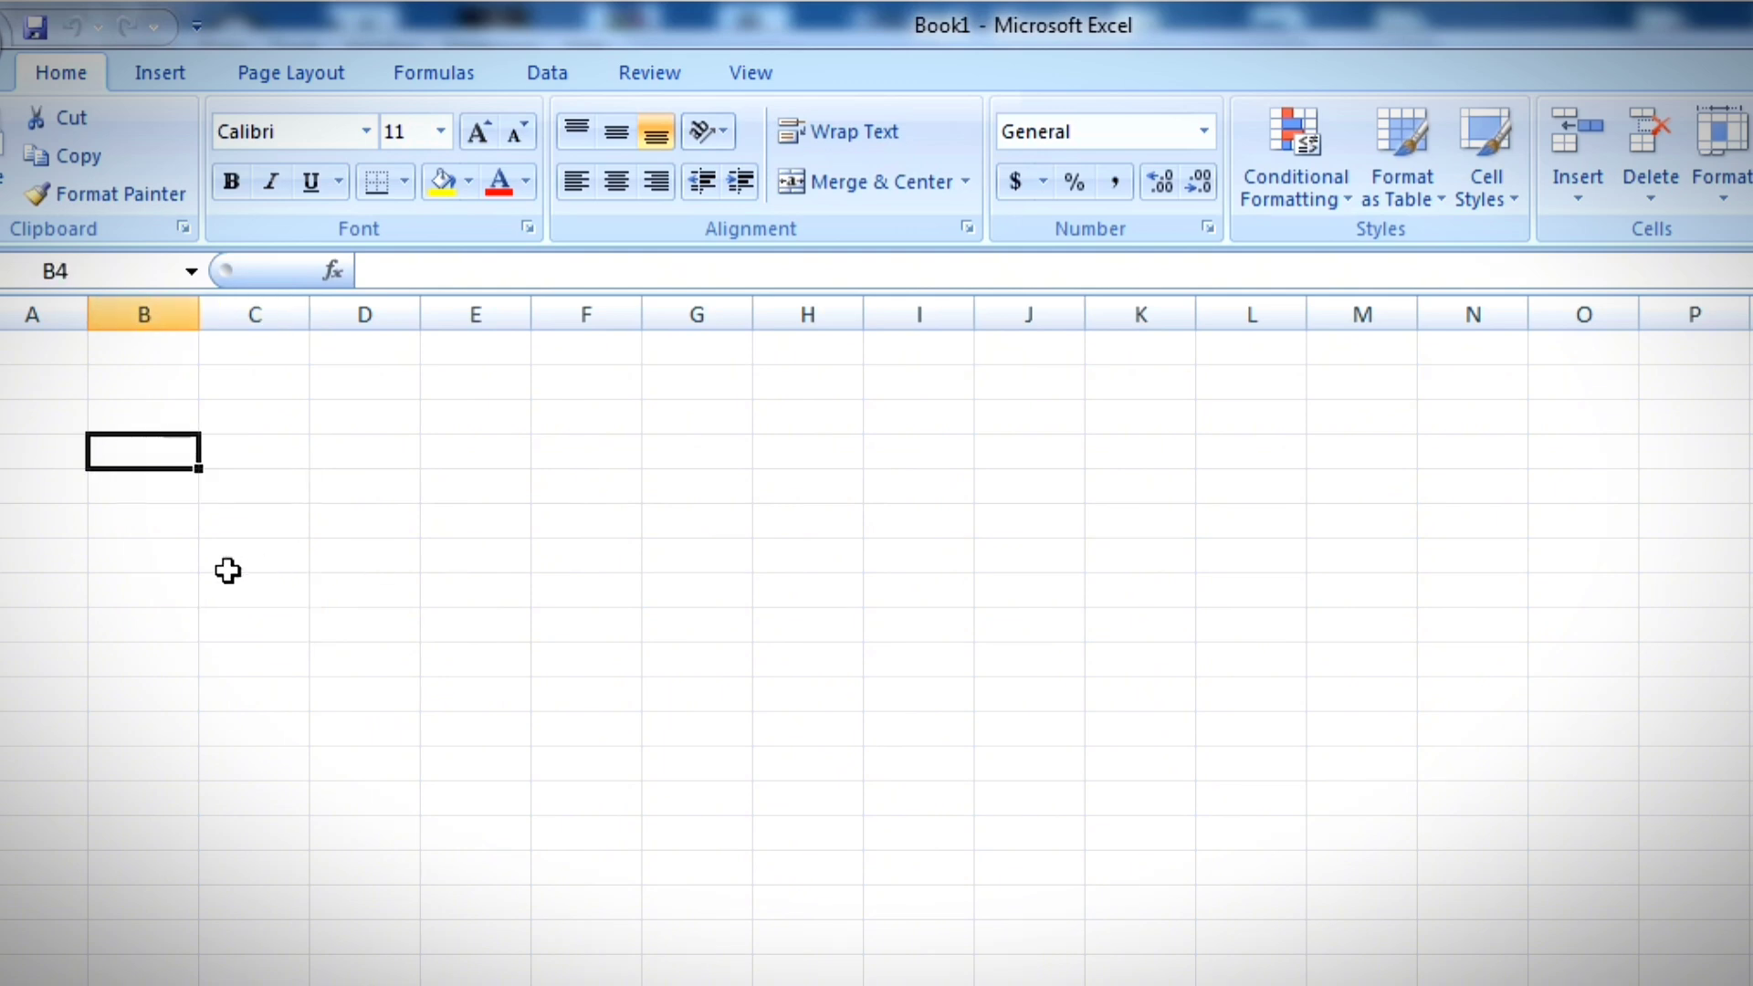
text(S.N)
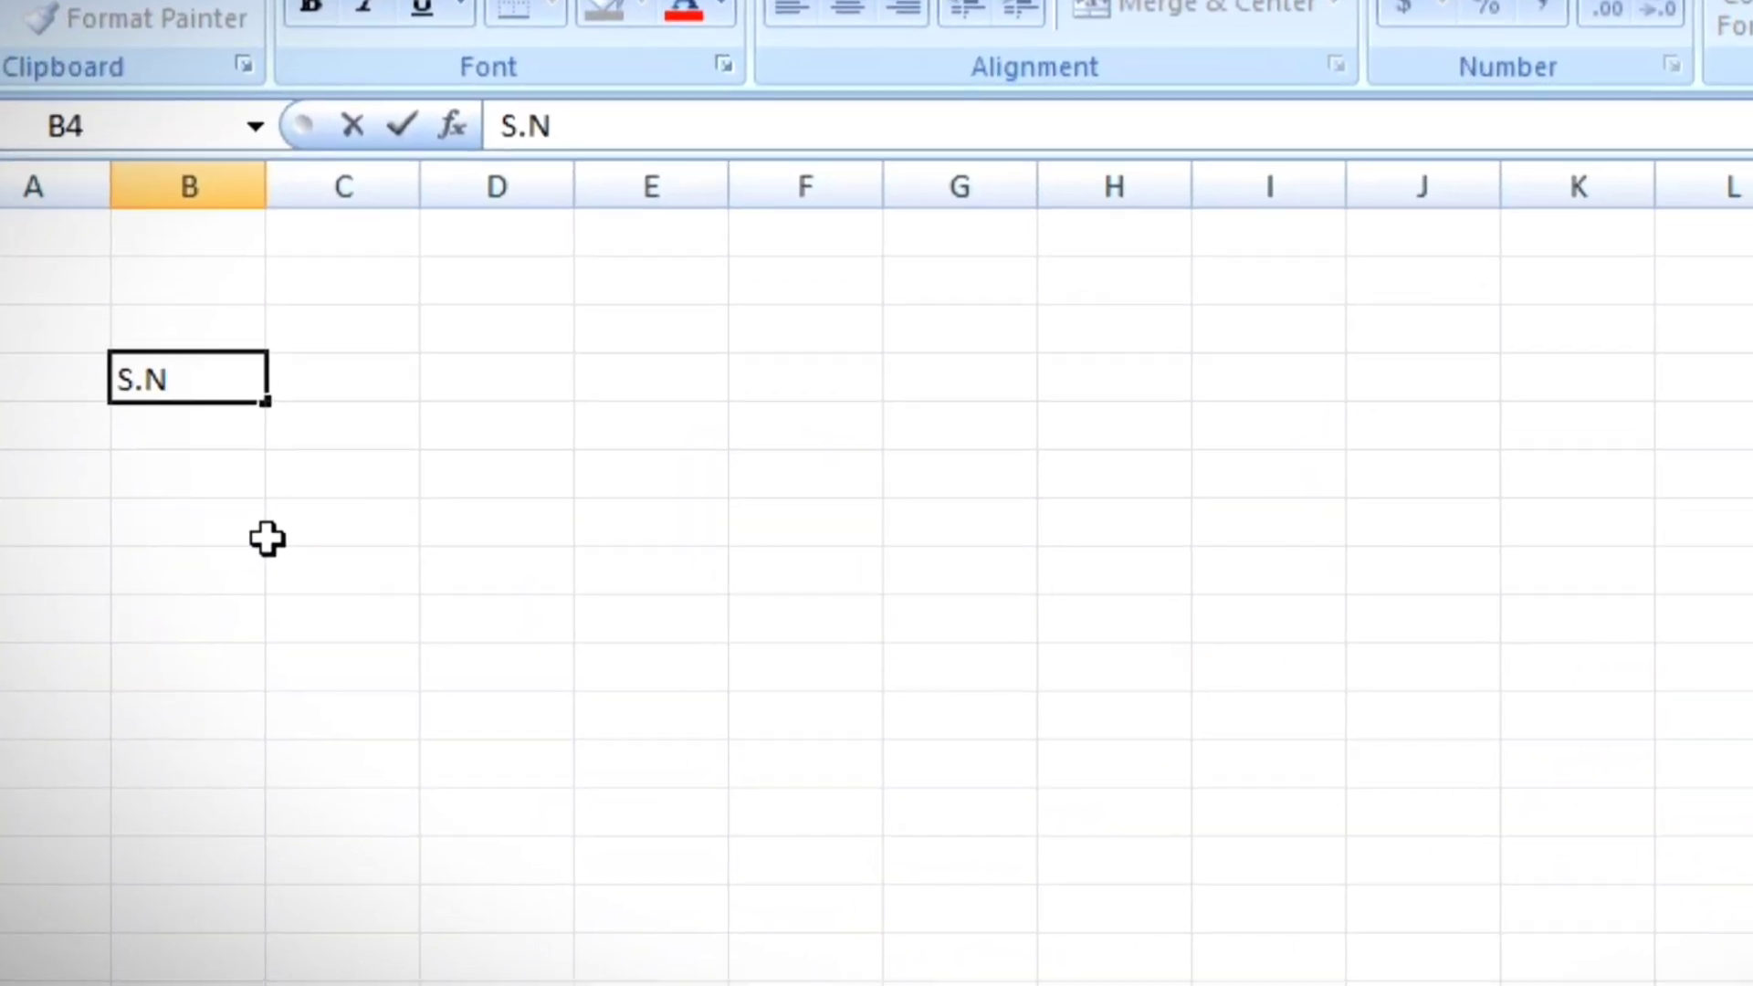
click(268, 538)
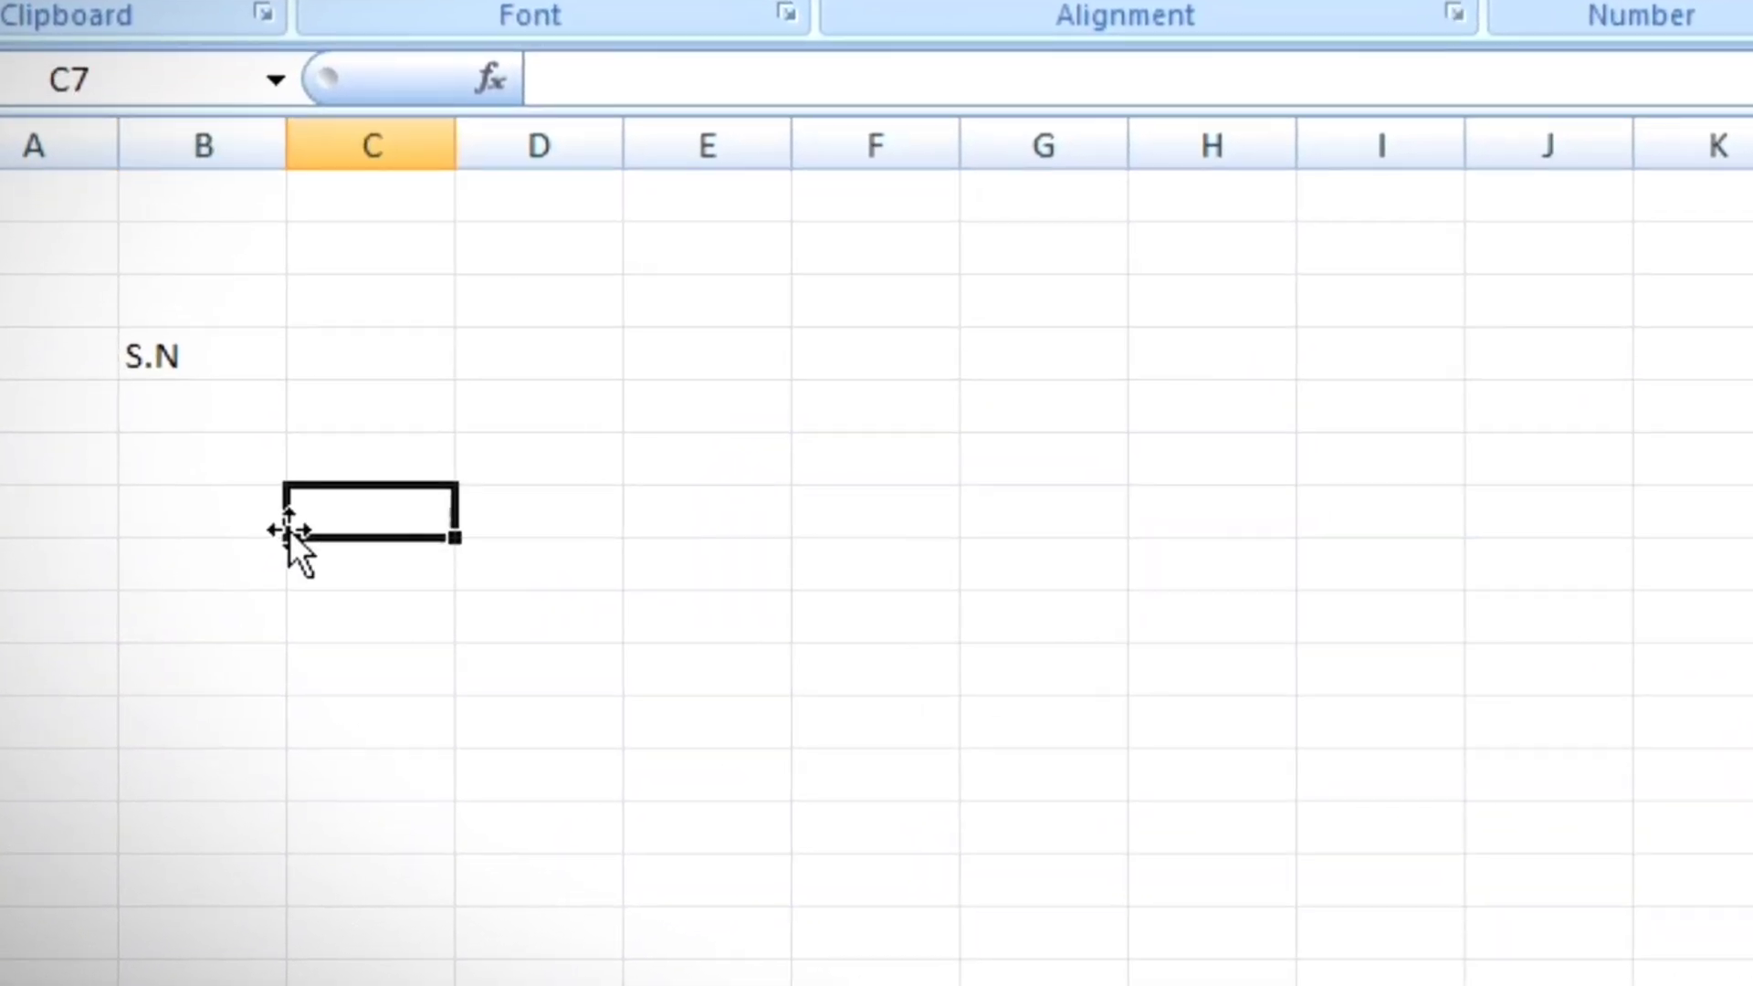
click(369, 376)
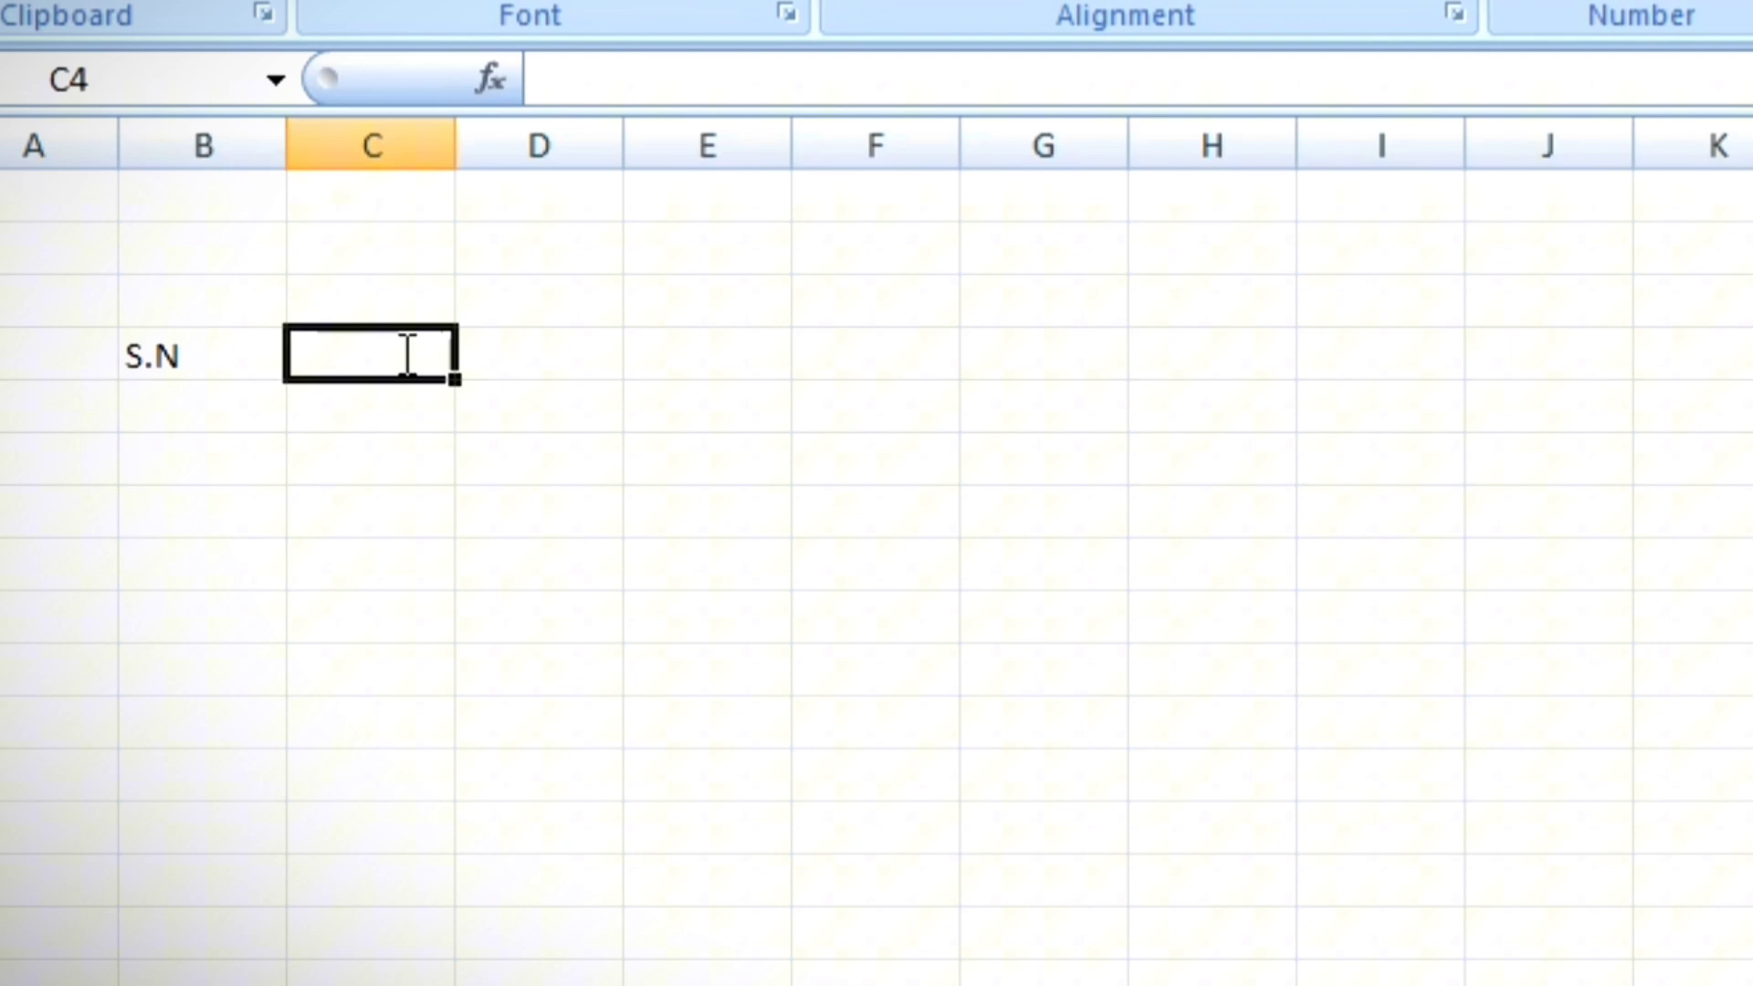
text(Di)
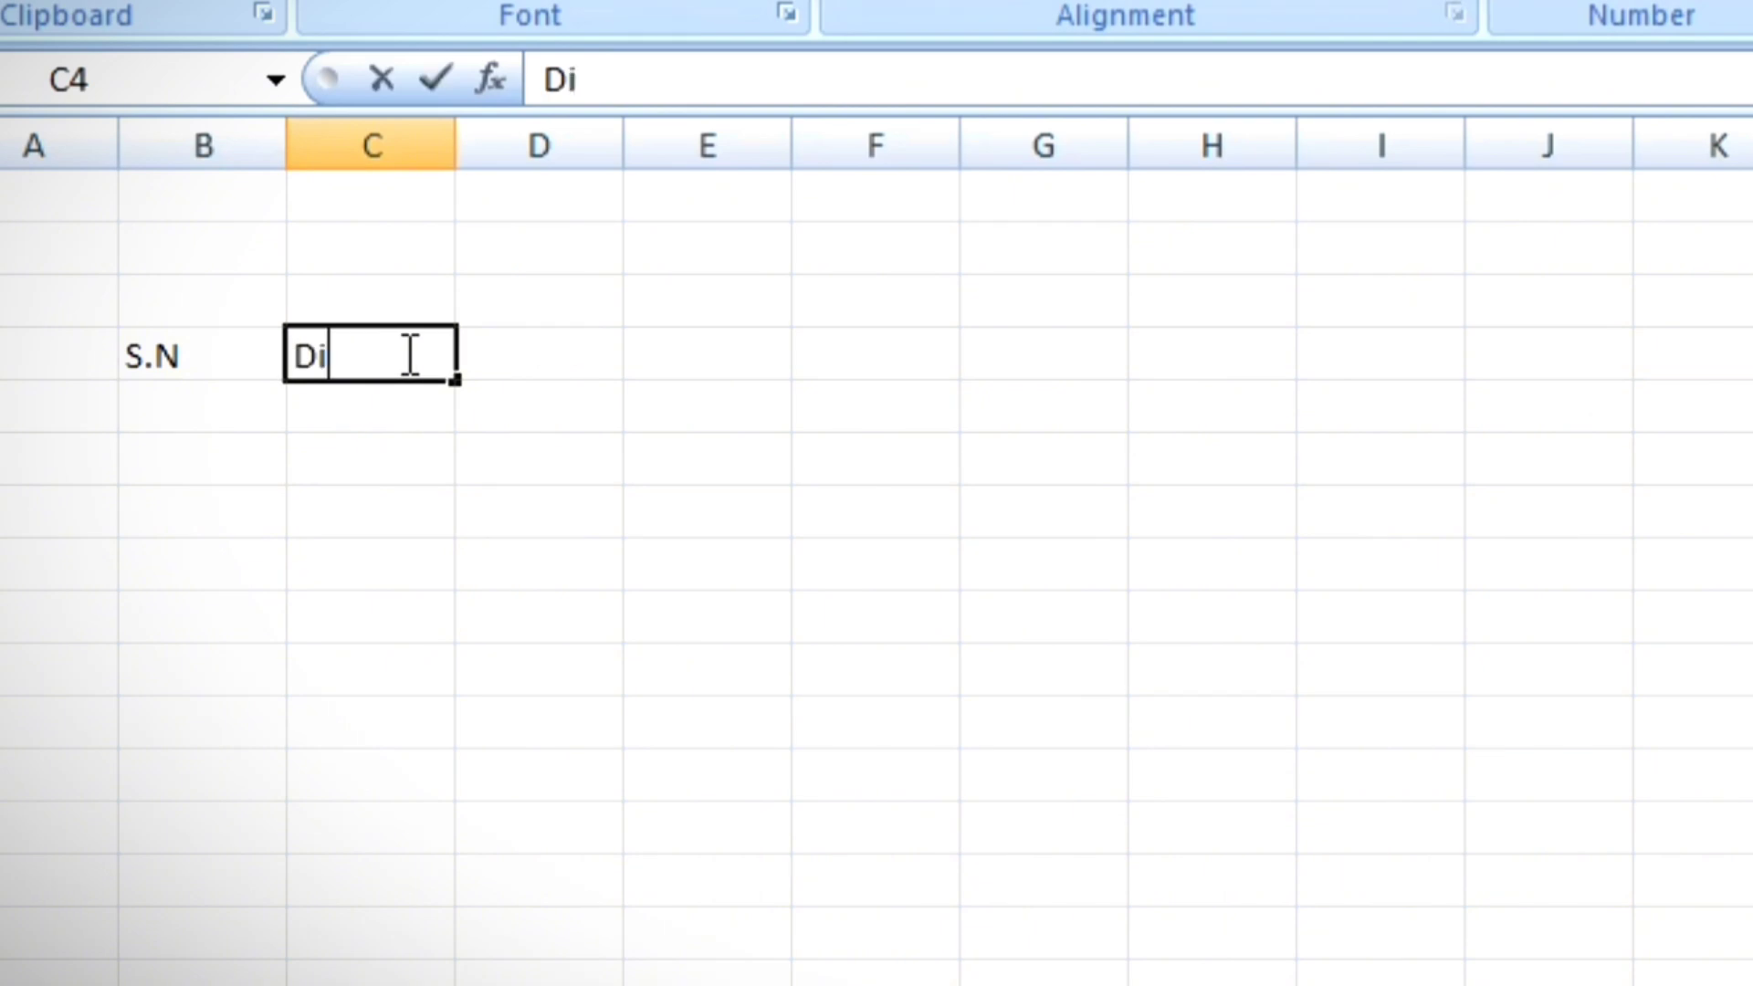
text(scription)
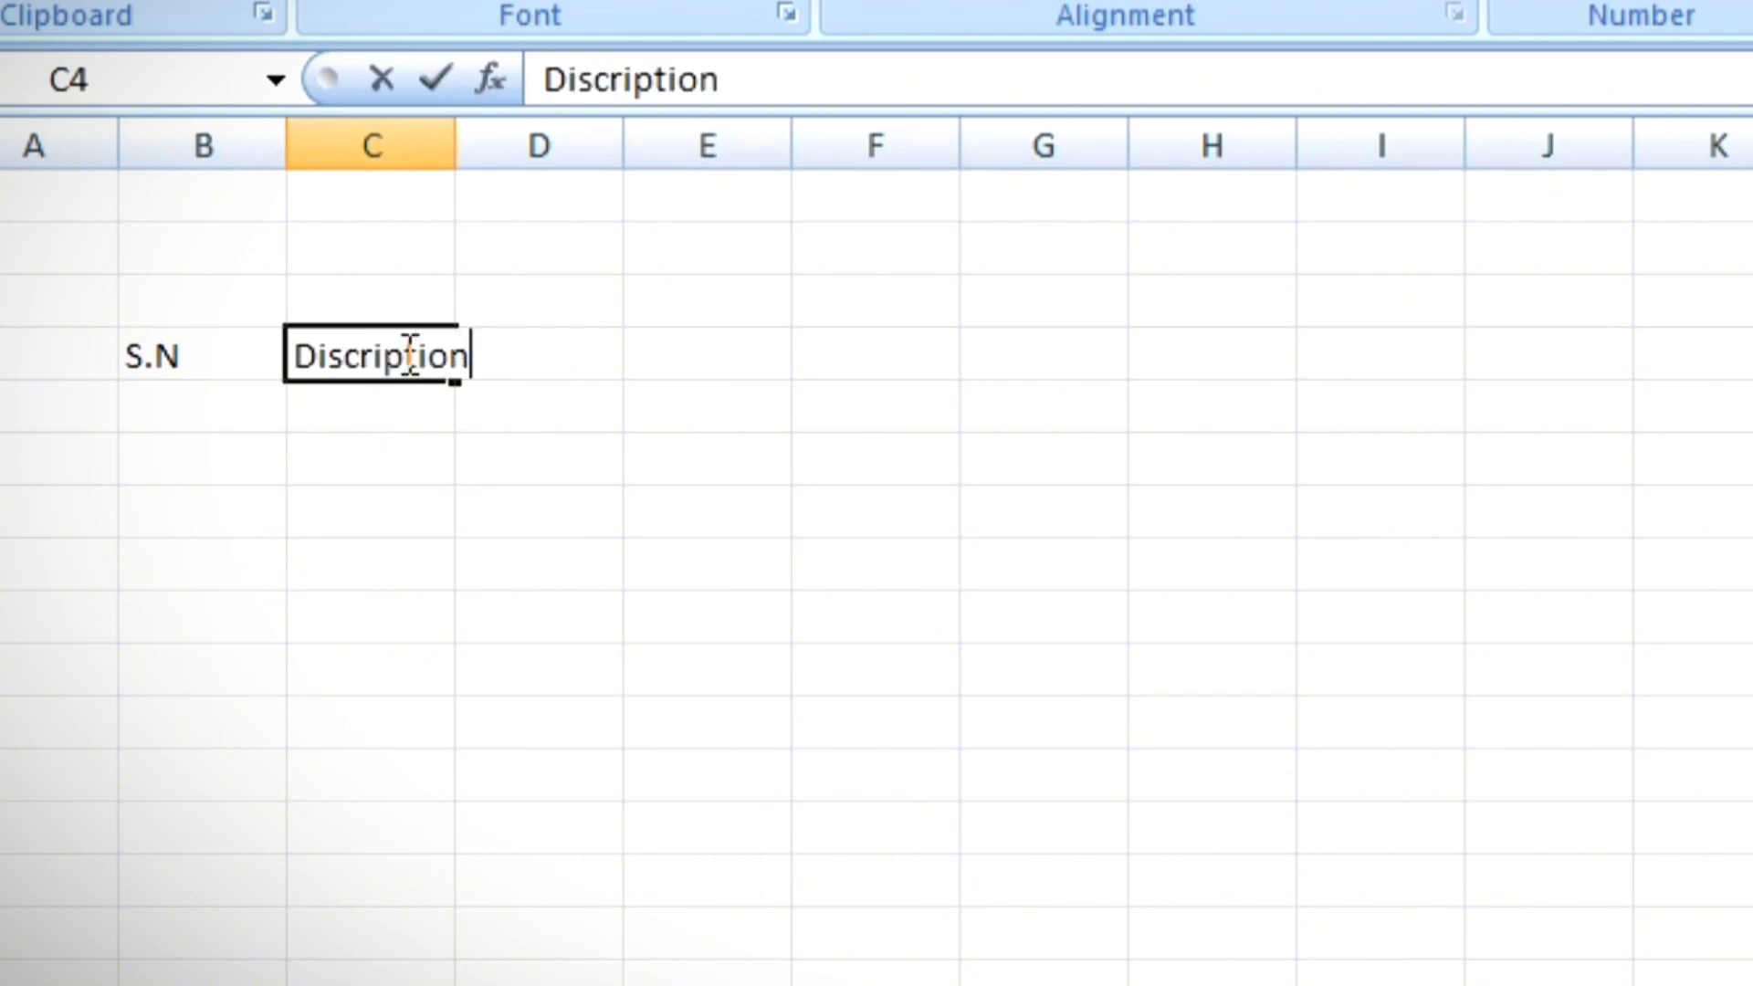
click(520, 508)
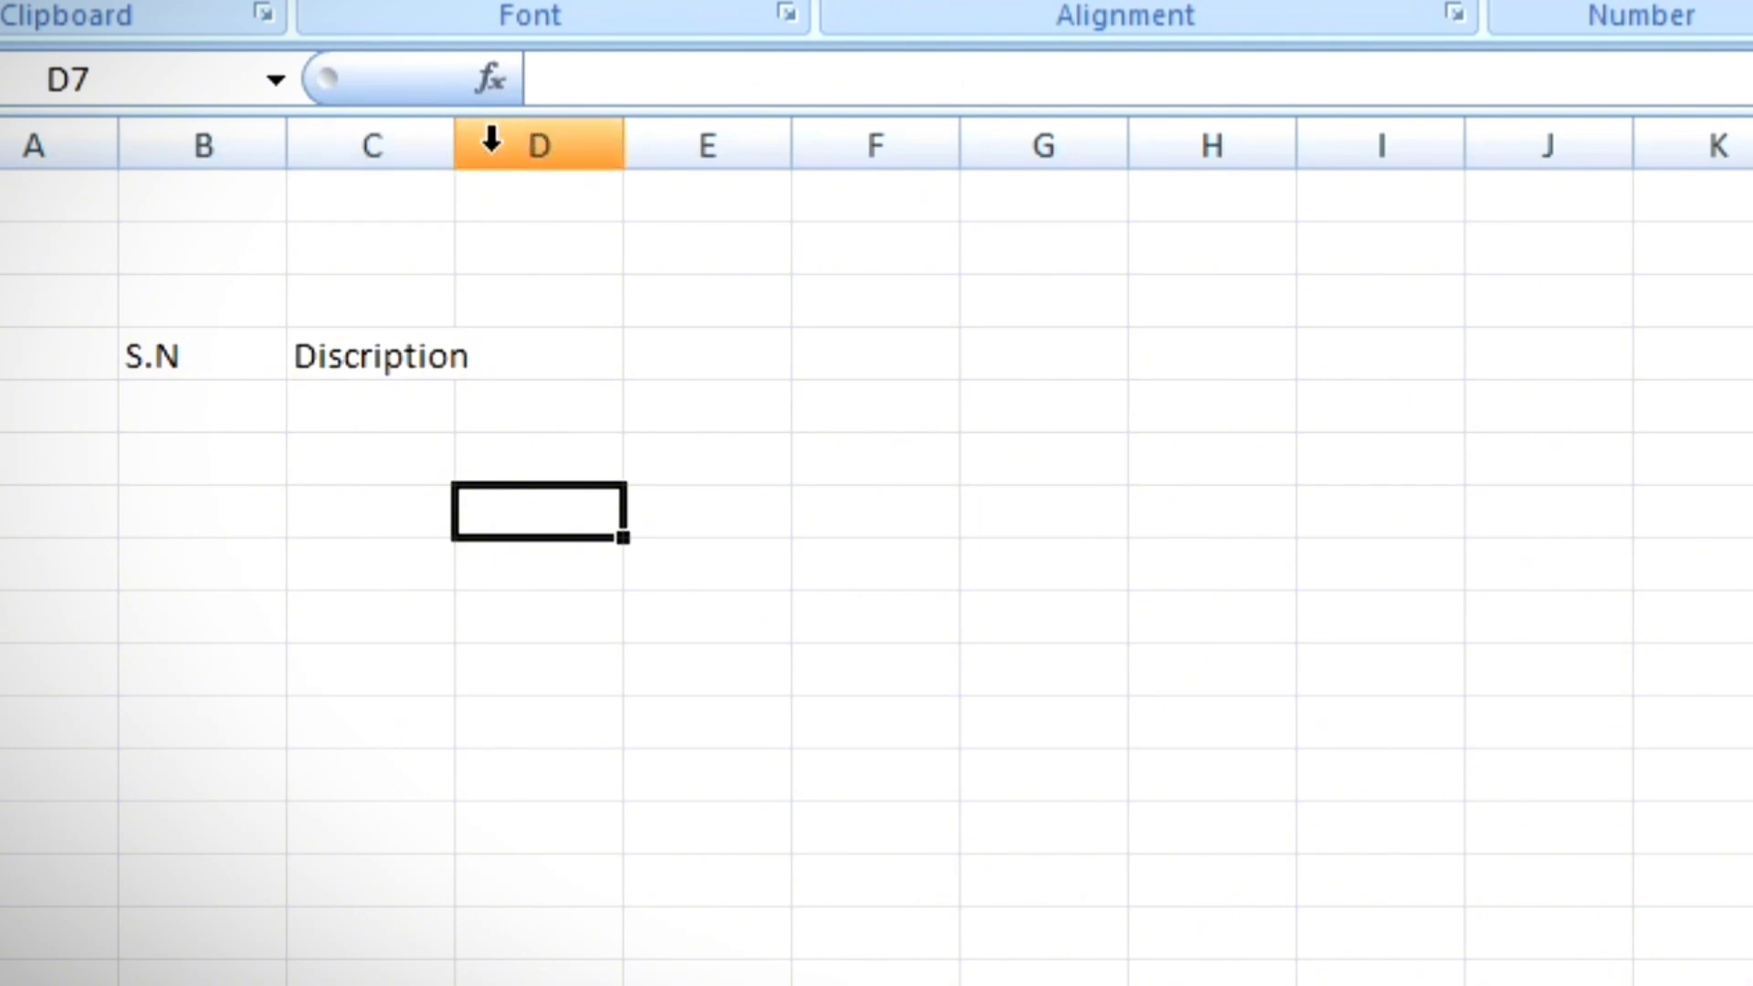
Step: Widen column C so the Discription heading fits inside its cell
drag(454, 146, 529, 145)
click(488, 355)
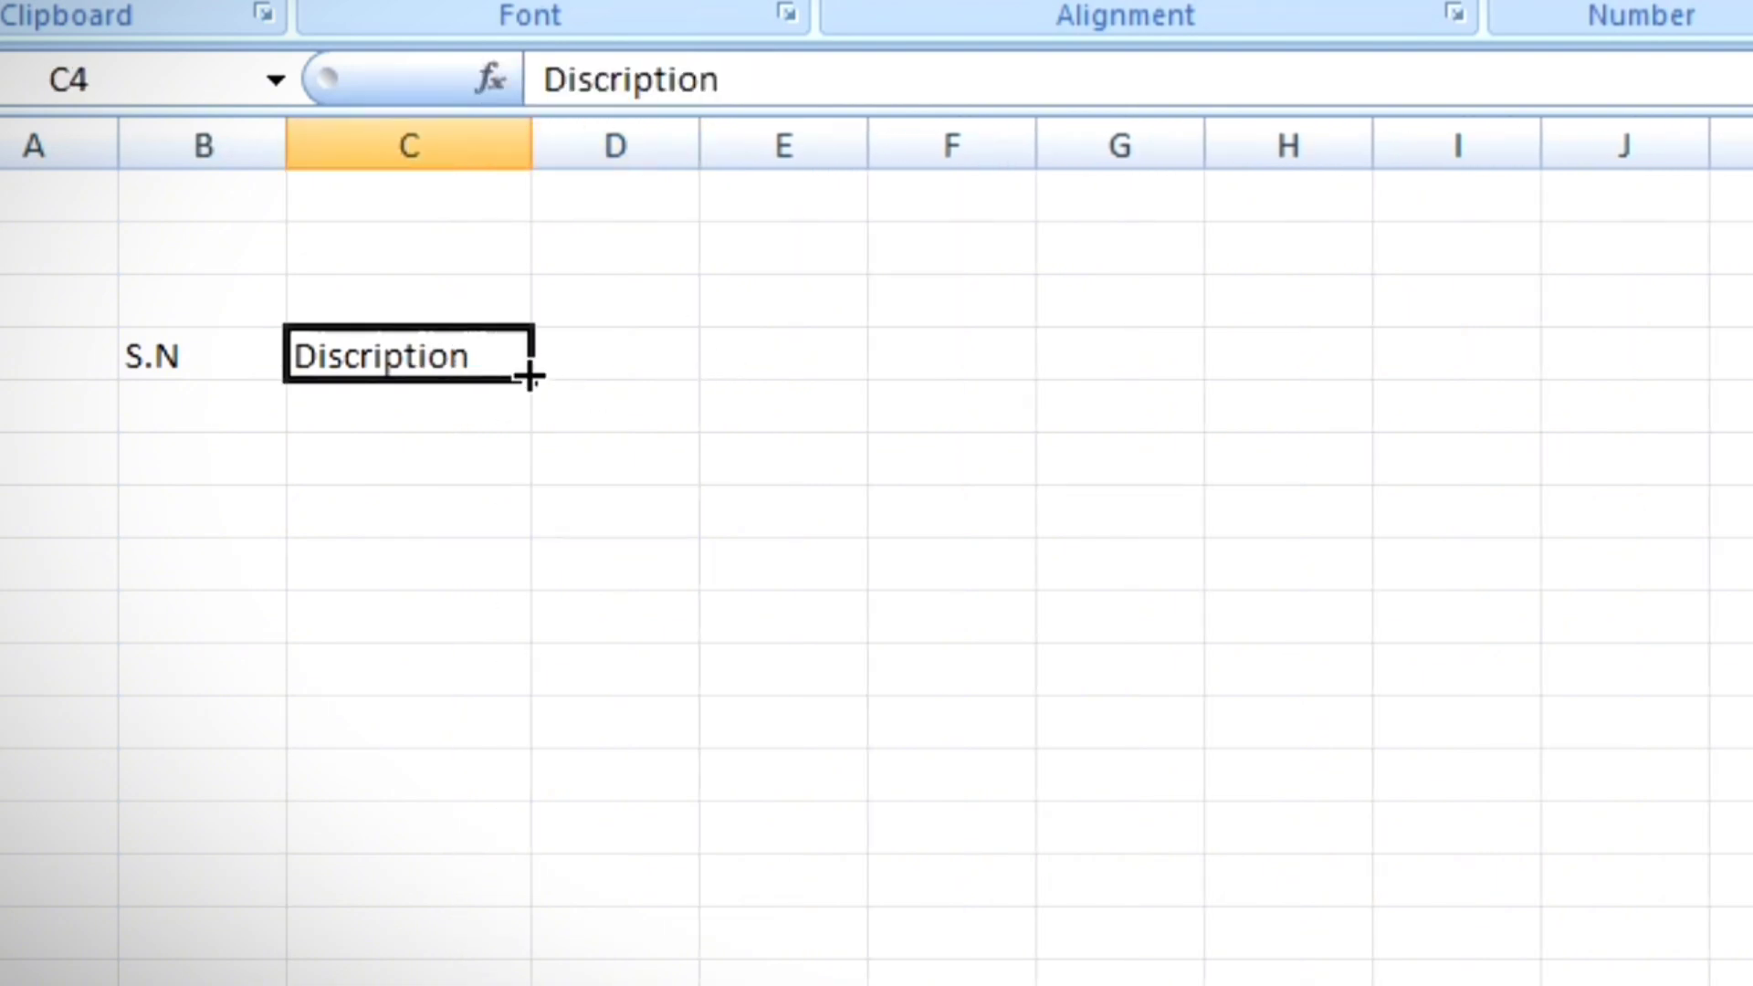
click(505, 448)
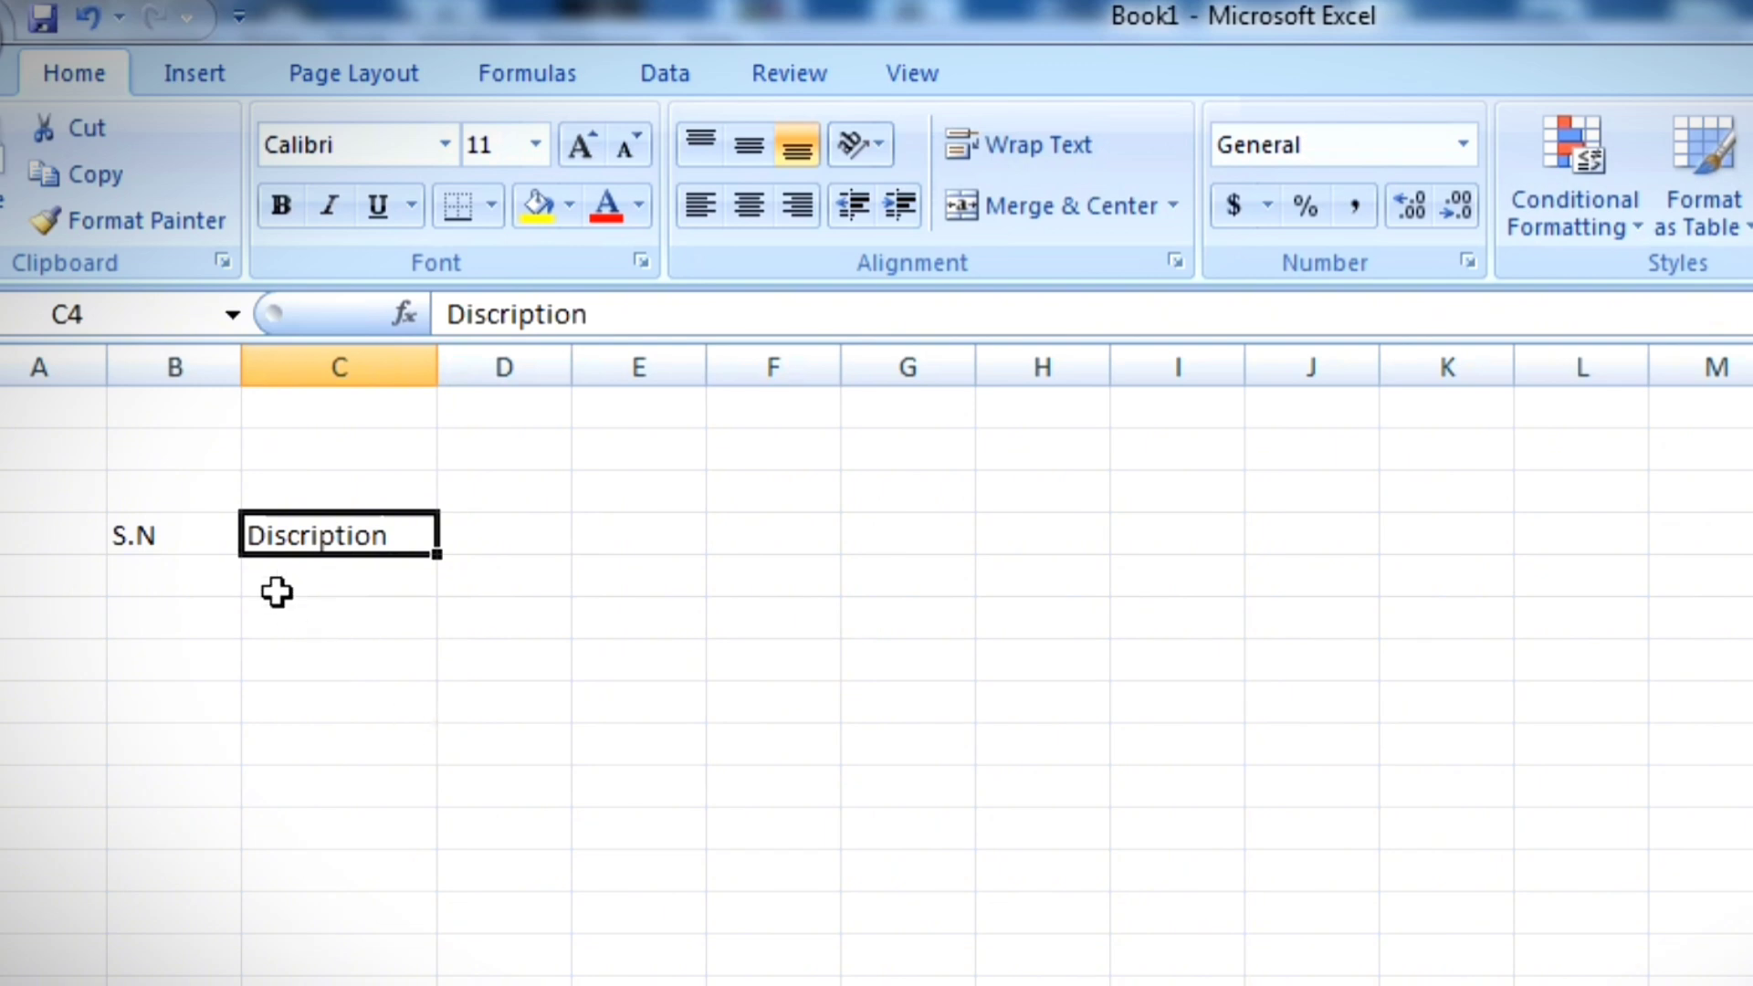
Step: Fill the first item row with serial number 1 in B5 and Length in C5
click(242, 402)
text(1)
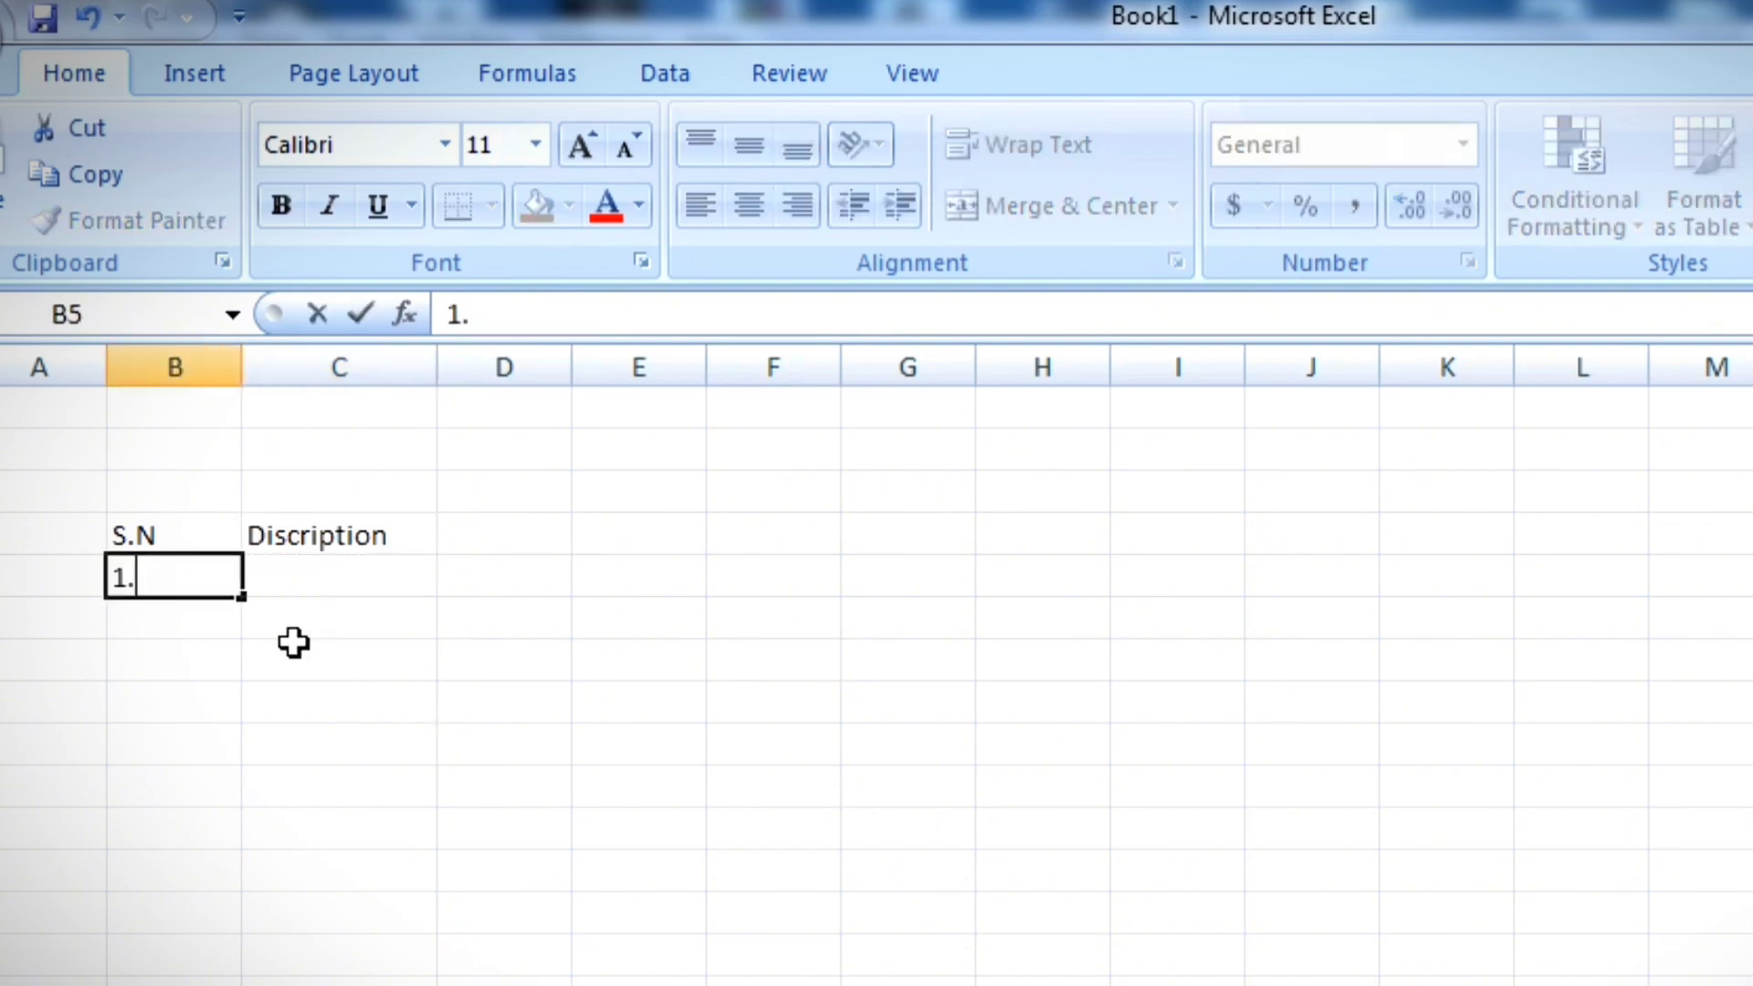
text(.)
click(377, 583)
text(Length)
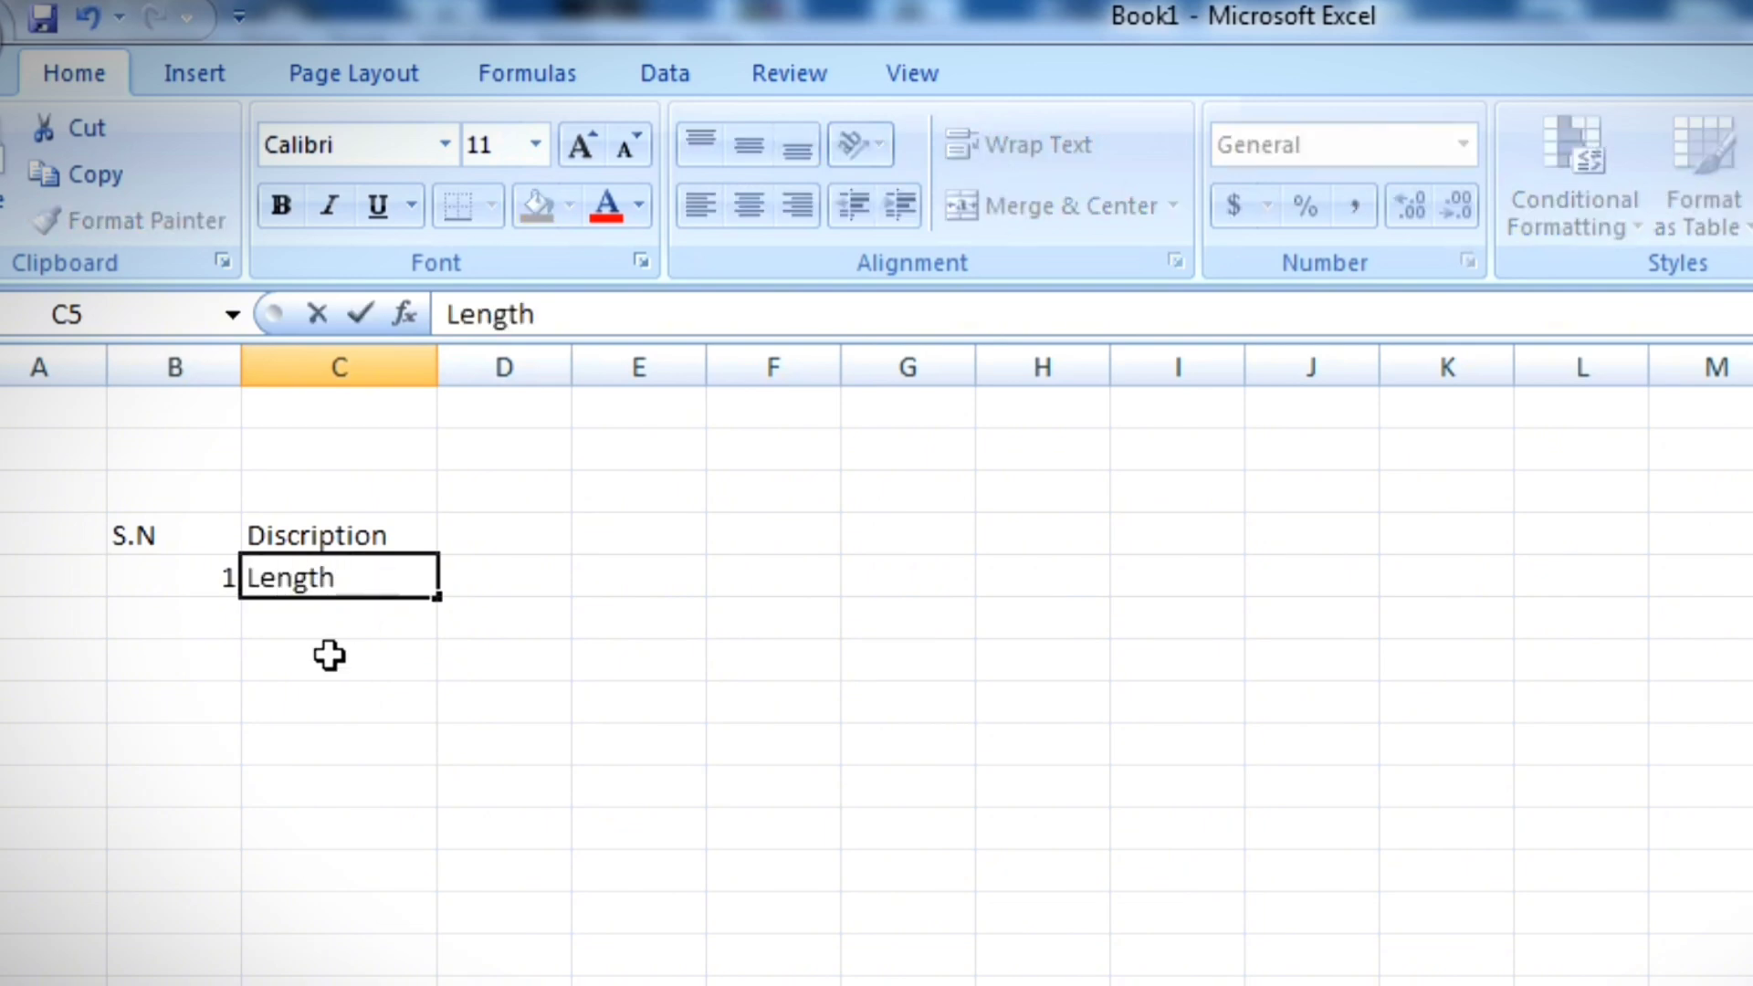
click(329, 654)
Step: Fill the second item row with serial number 2 in B6 and Width in C6
click(239, 616)
text(2.)
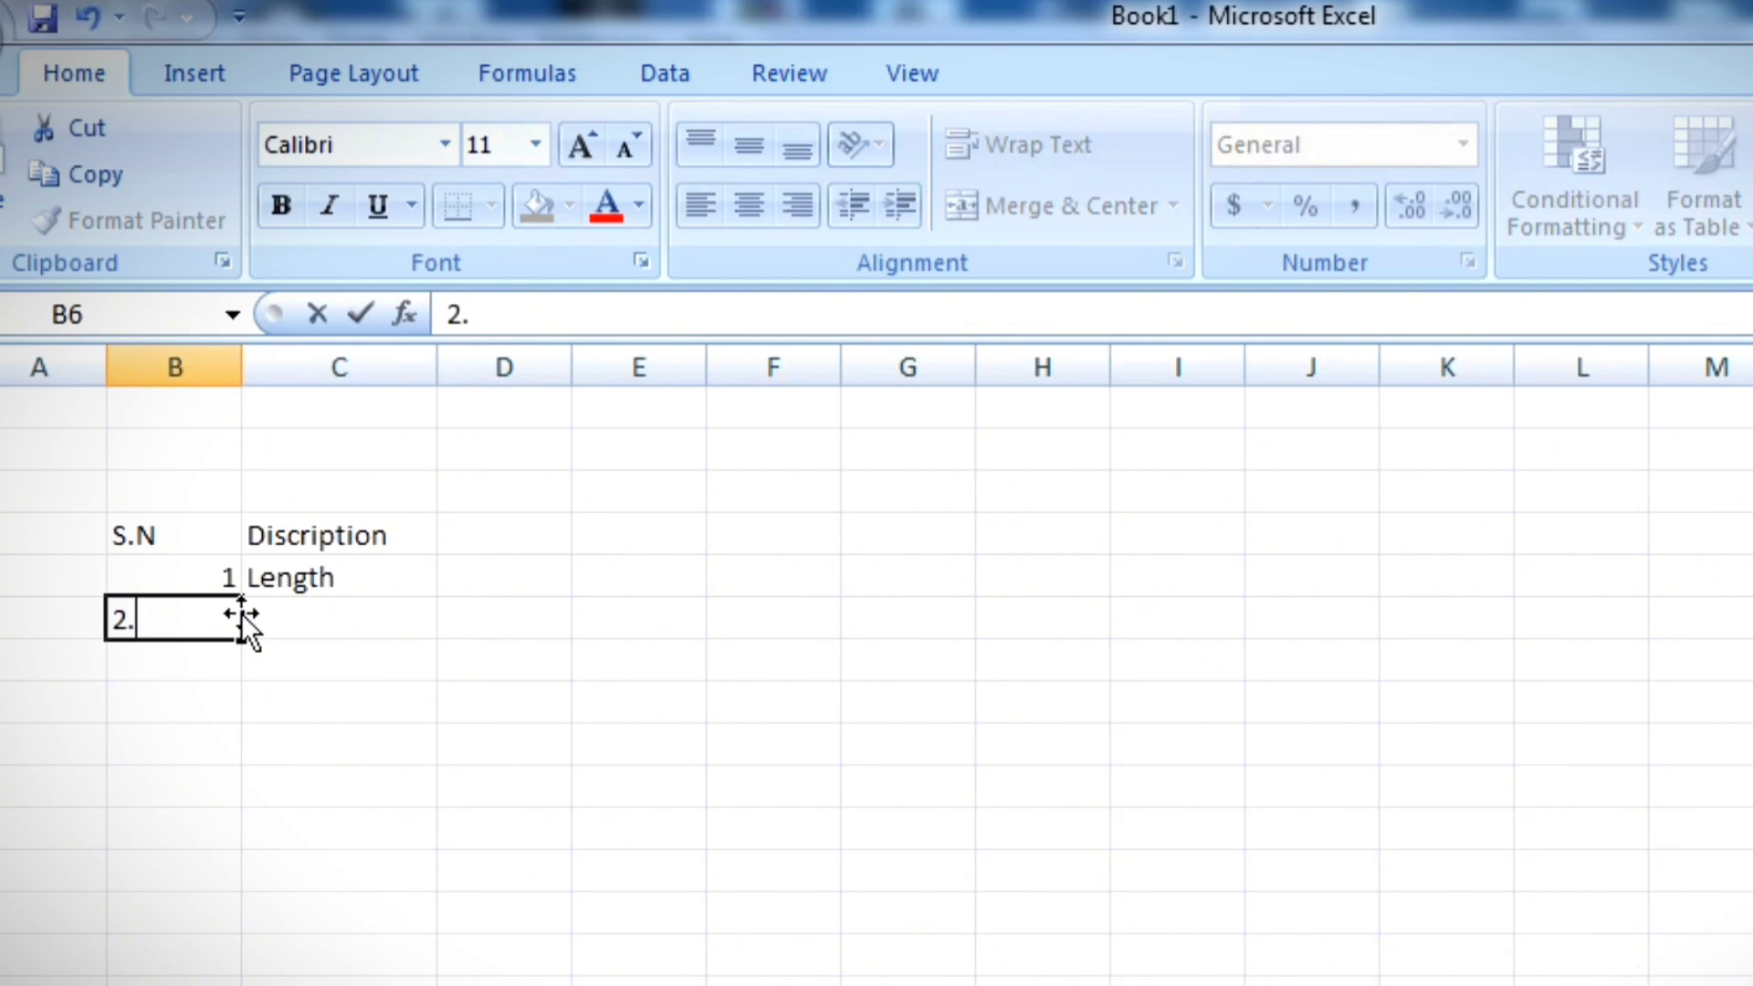
click(310, 611)
text(Width)
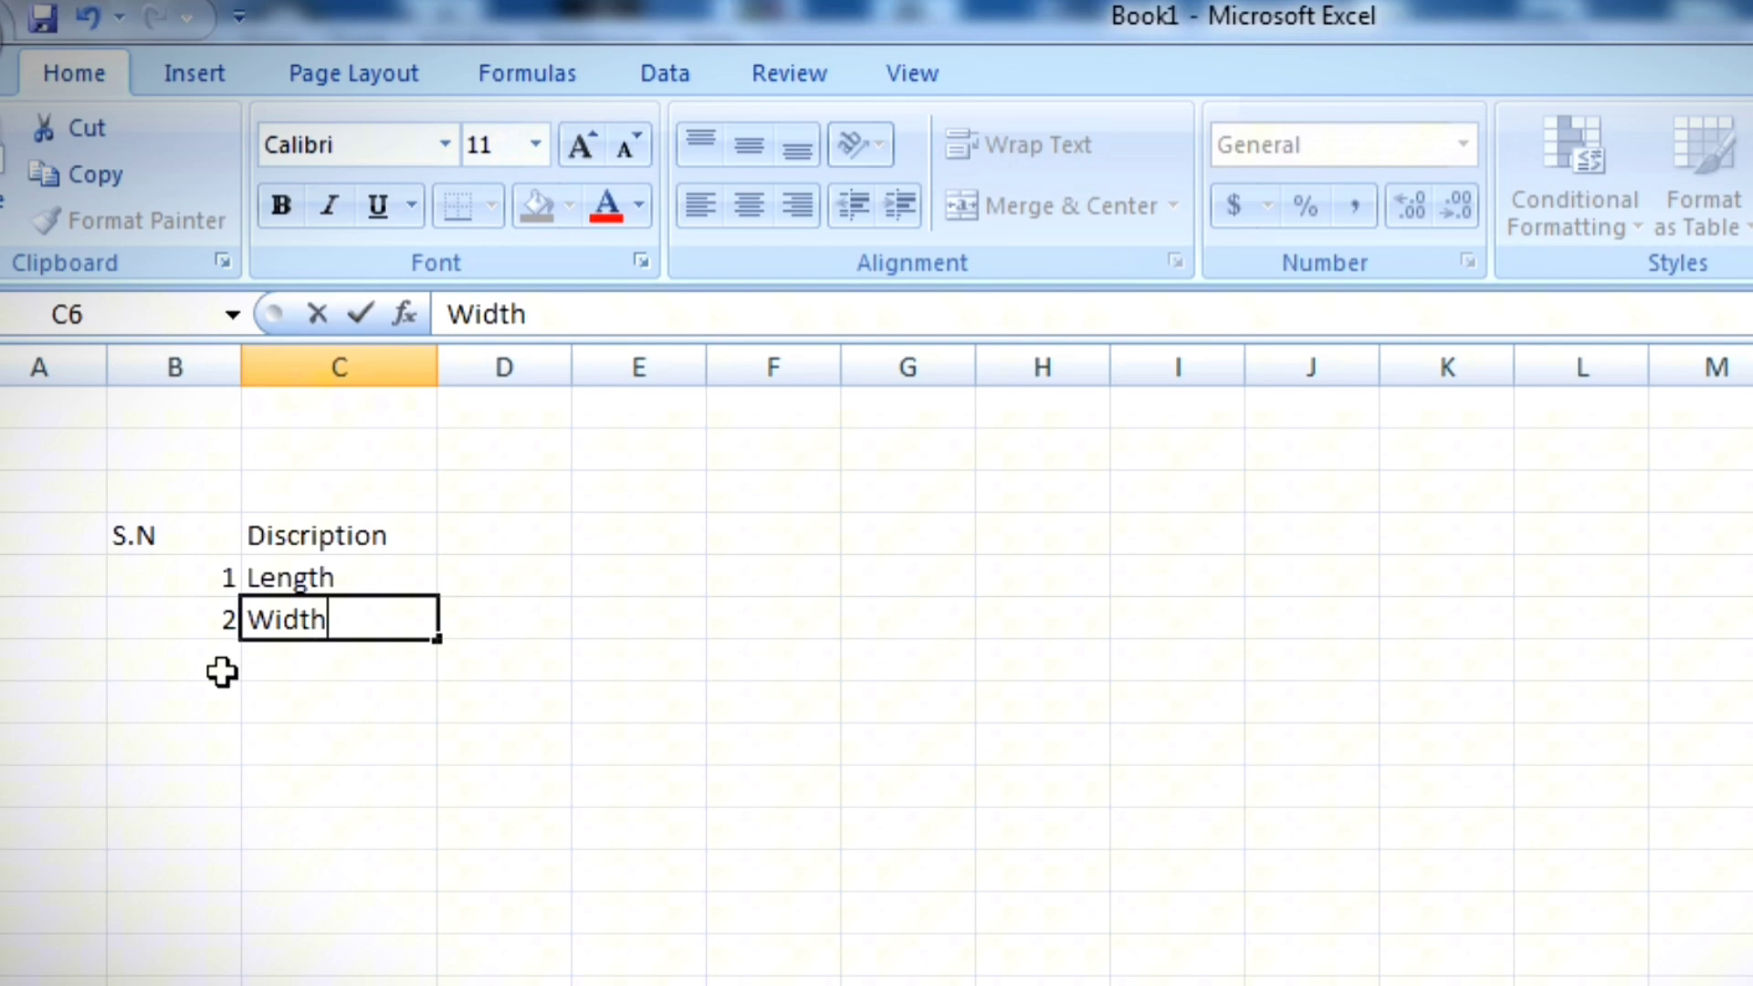
Step: Fill the third item row with serial number 3 in B7 and Thickness in C7
click(223, 666)
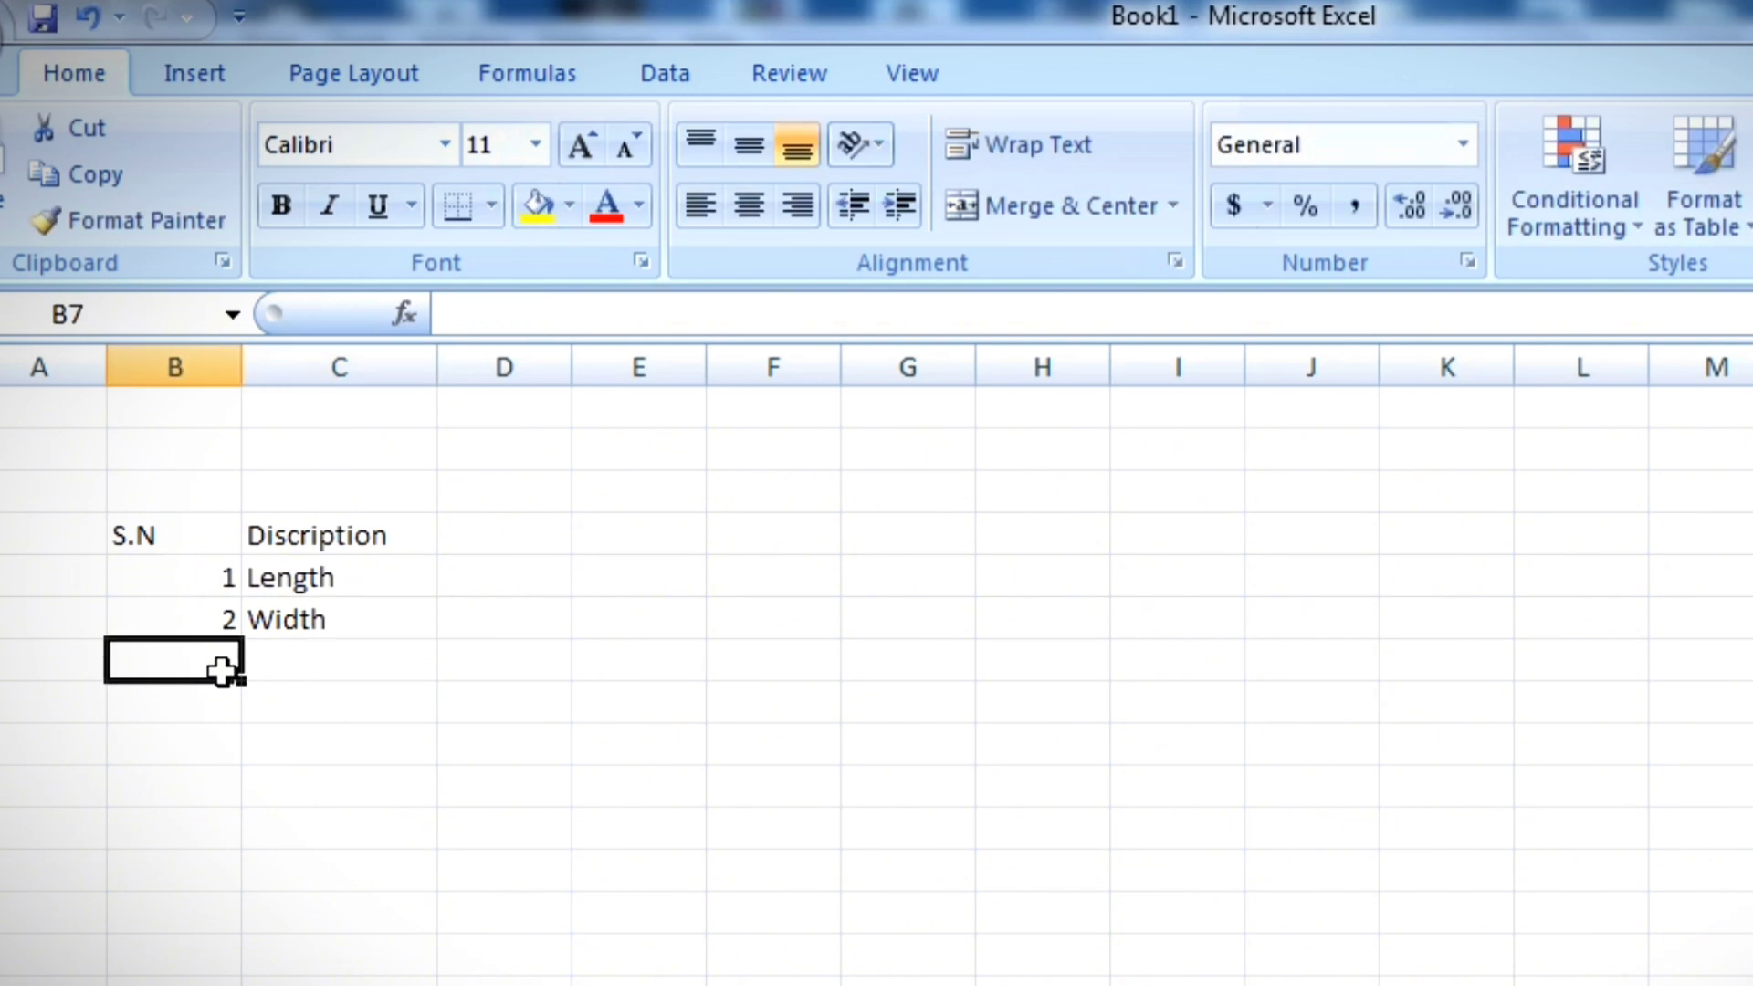
text(3)
click(344, 654)
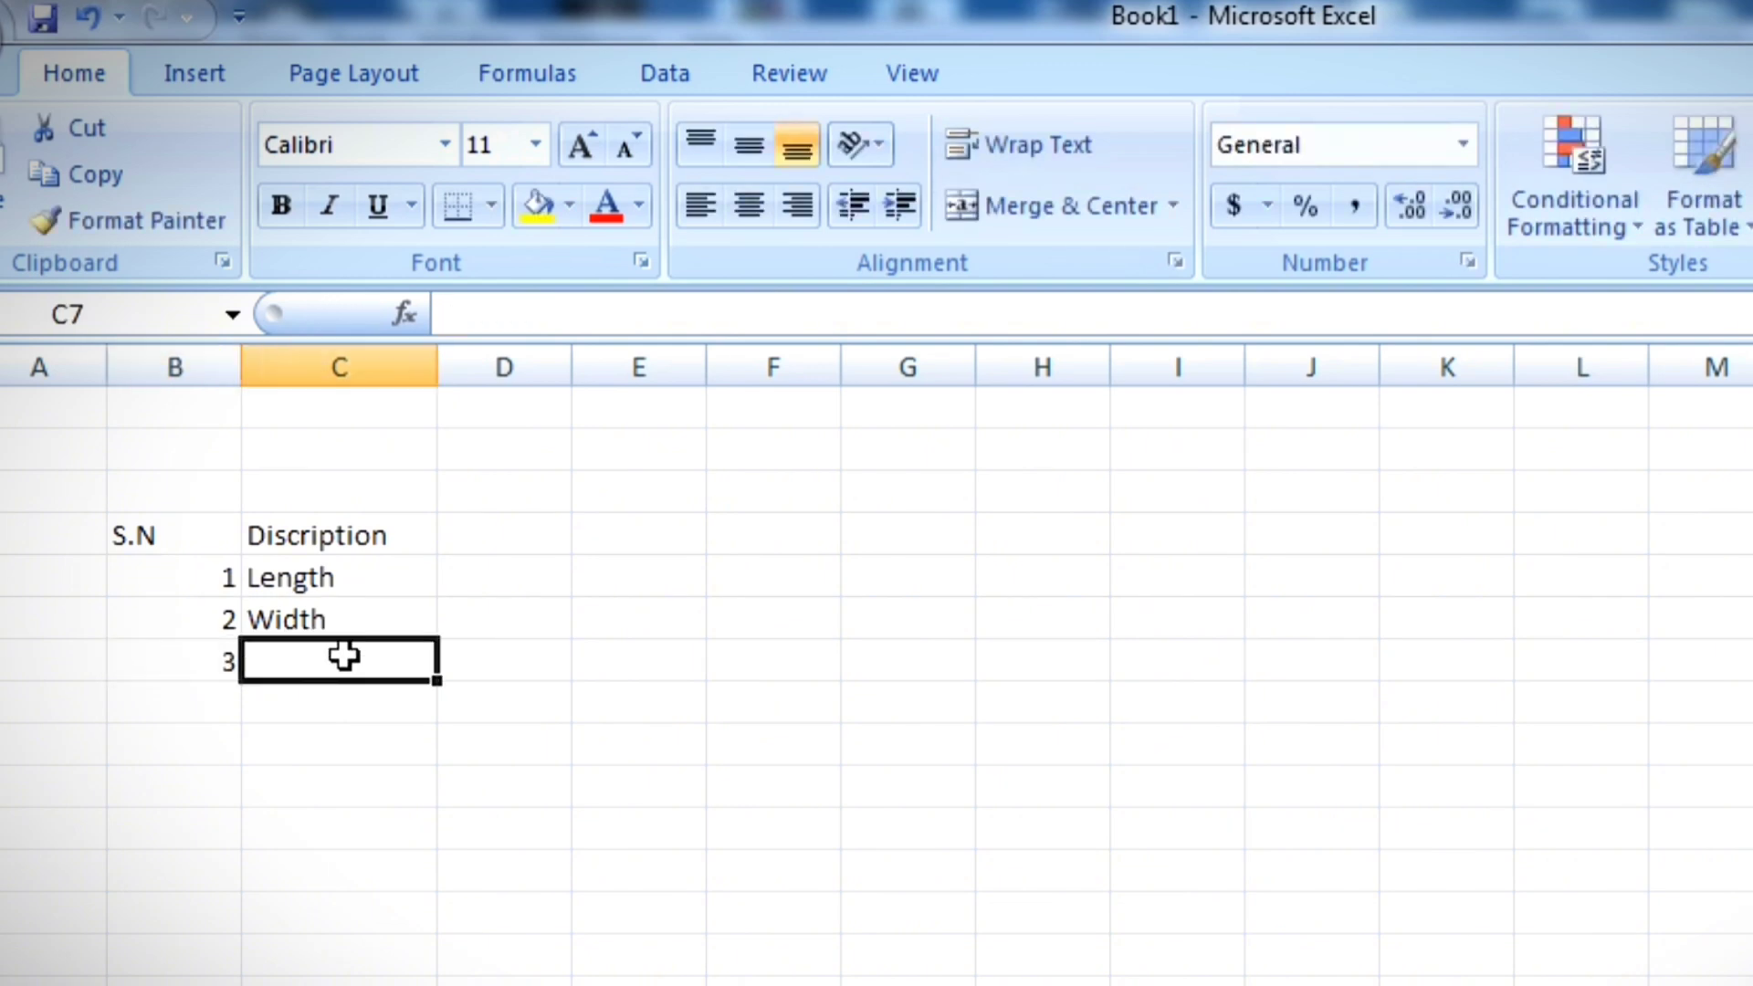
text(Thickness)
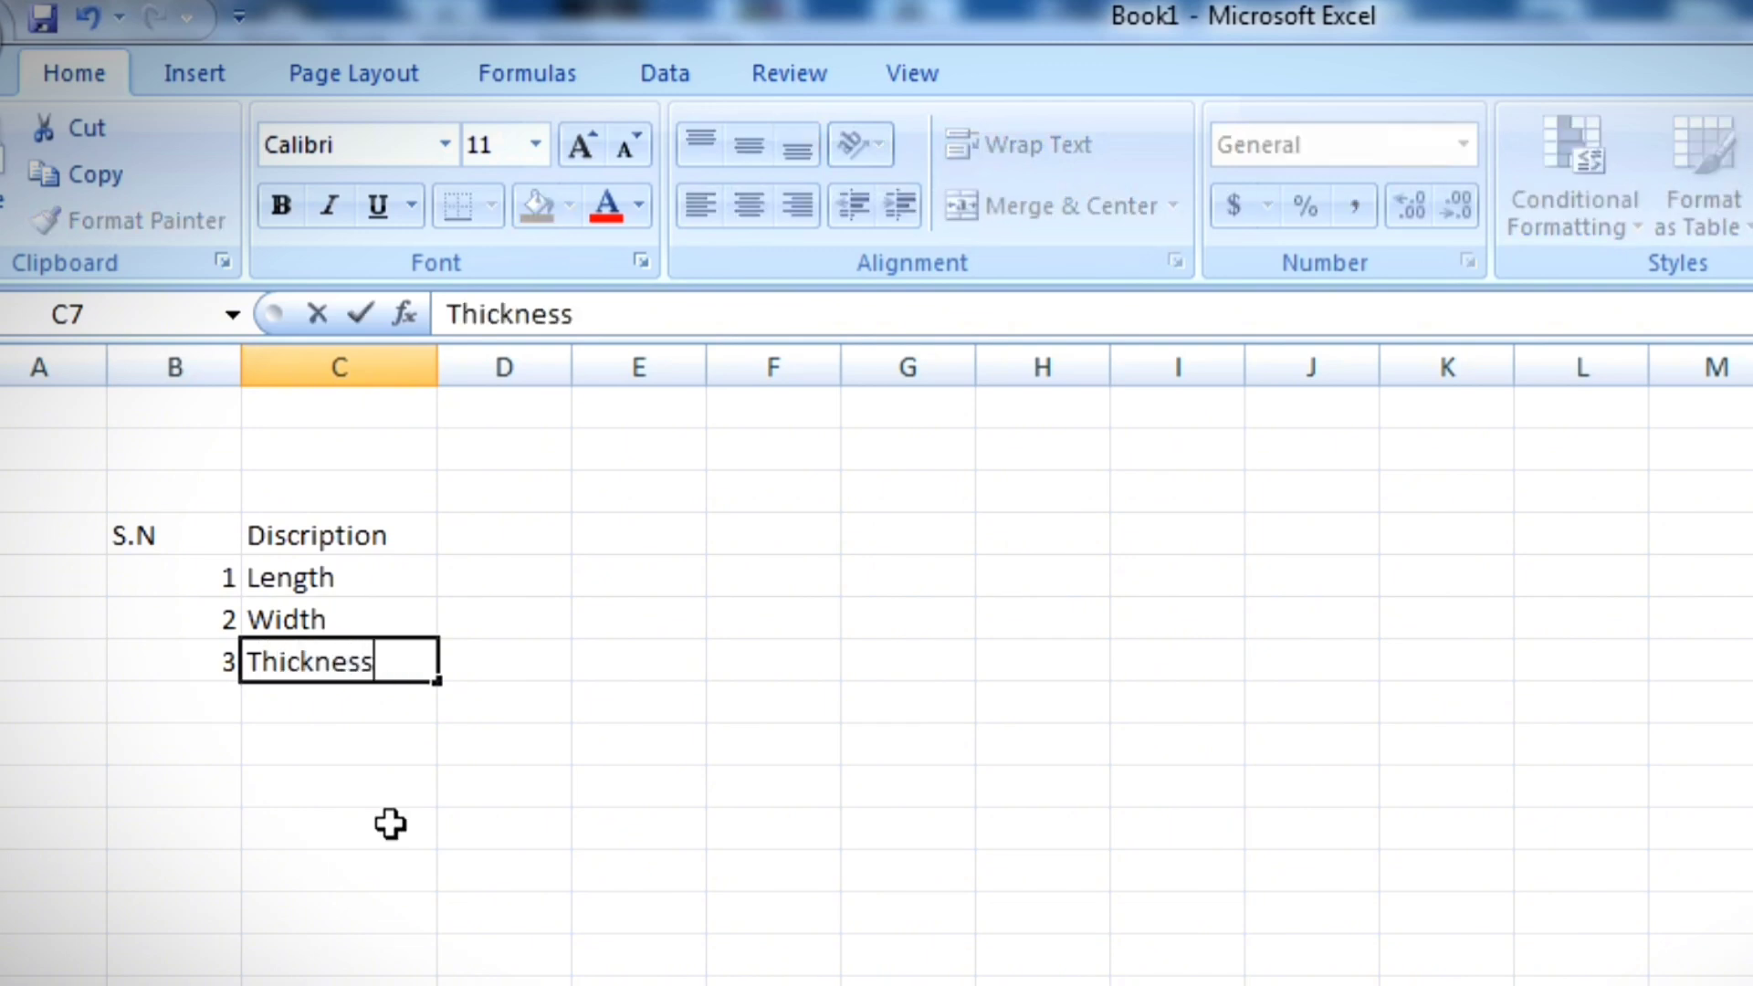
click(390, 825)
Step: Enter the column heading Dimension in cell D4, beside the Discription heading
click(514, 524)
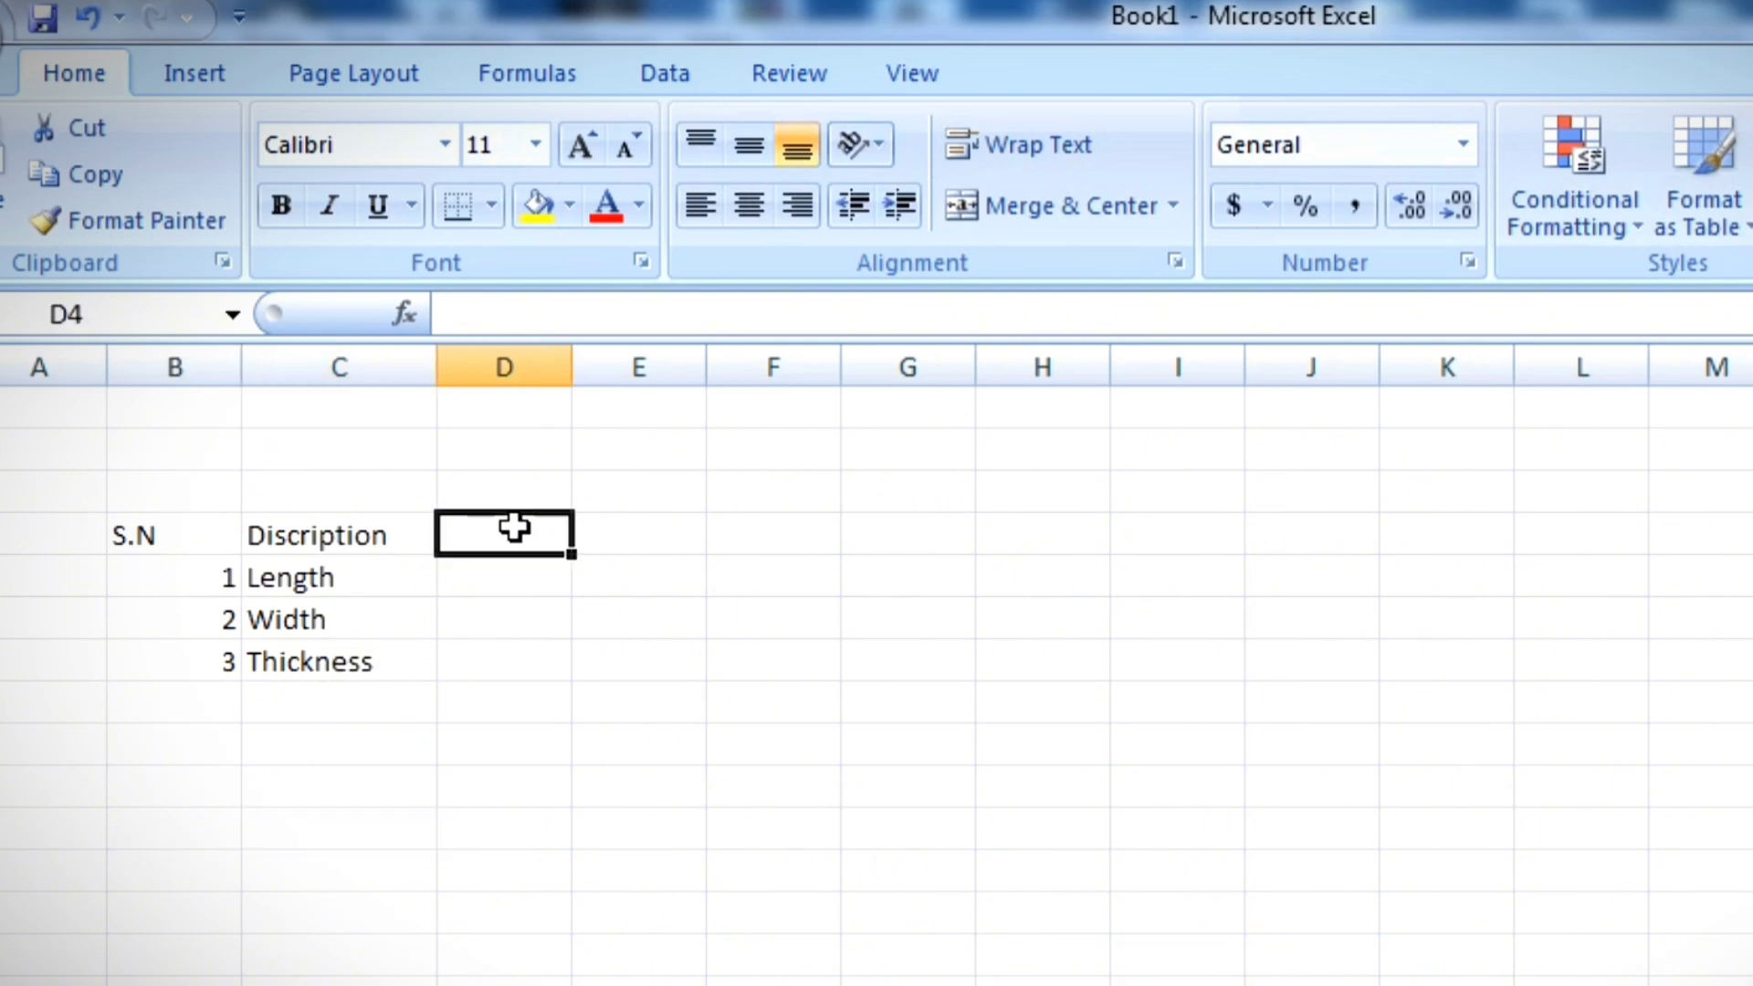
text(Dimension)
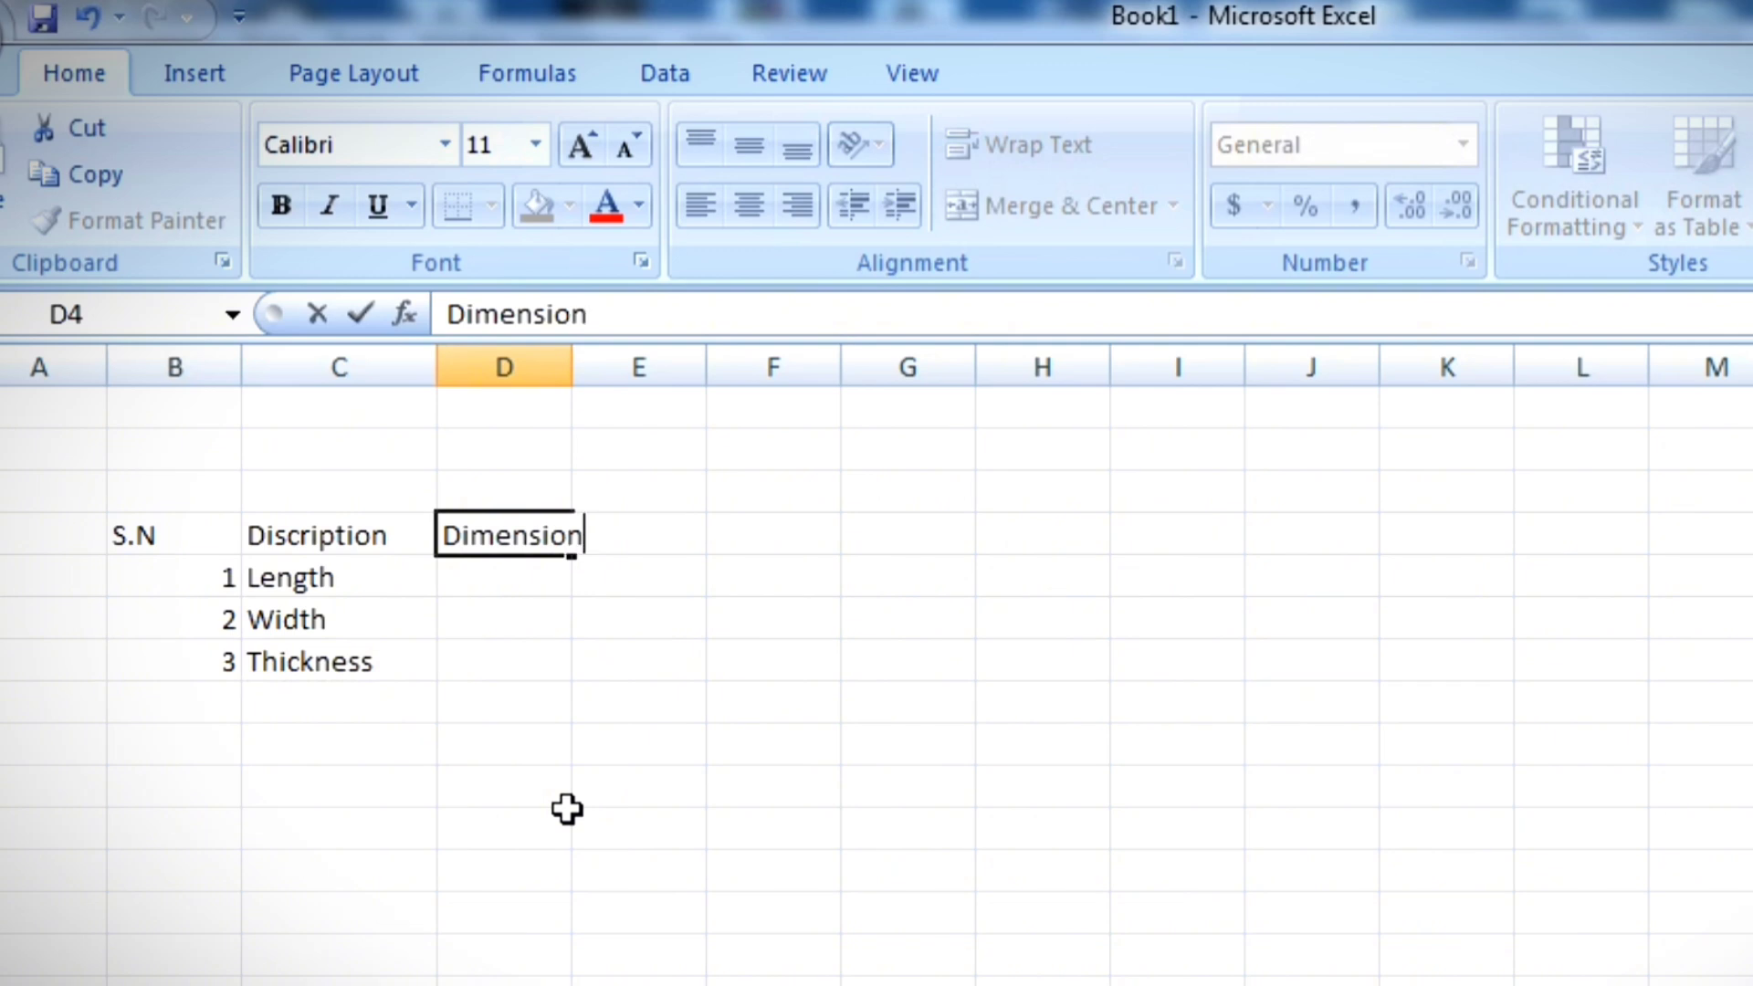
click(567, 809)
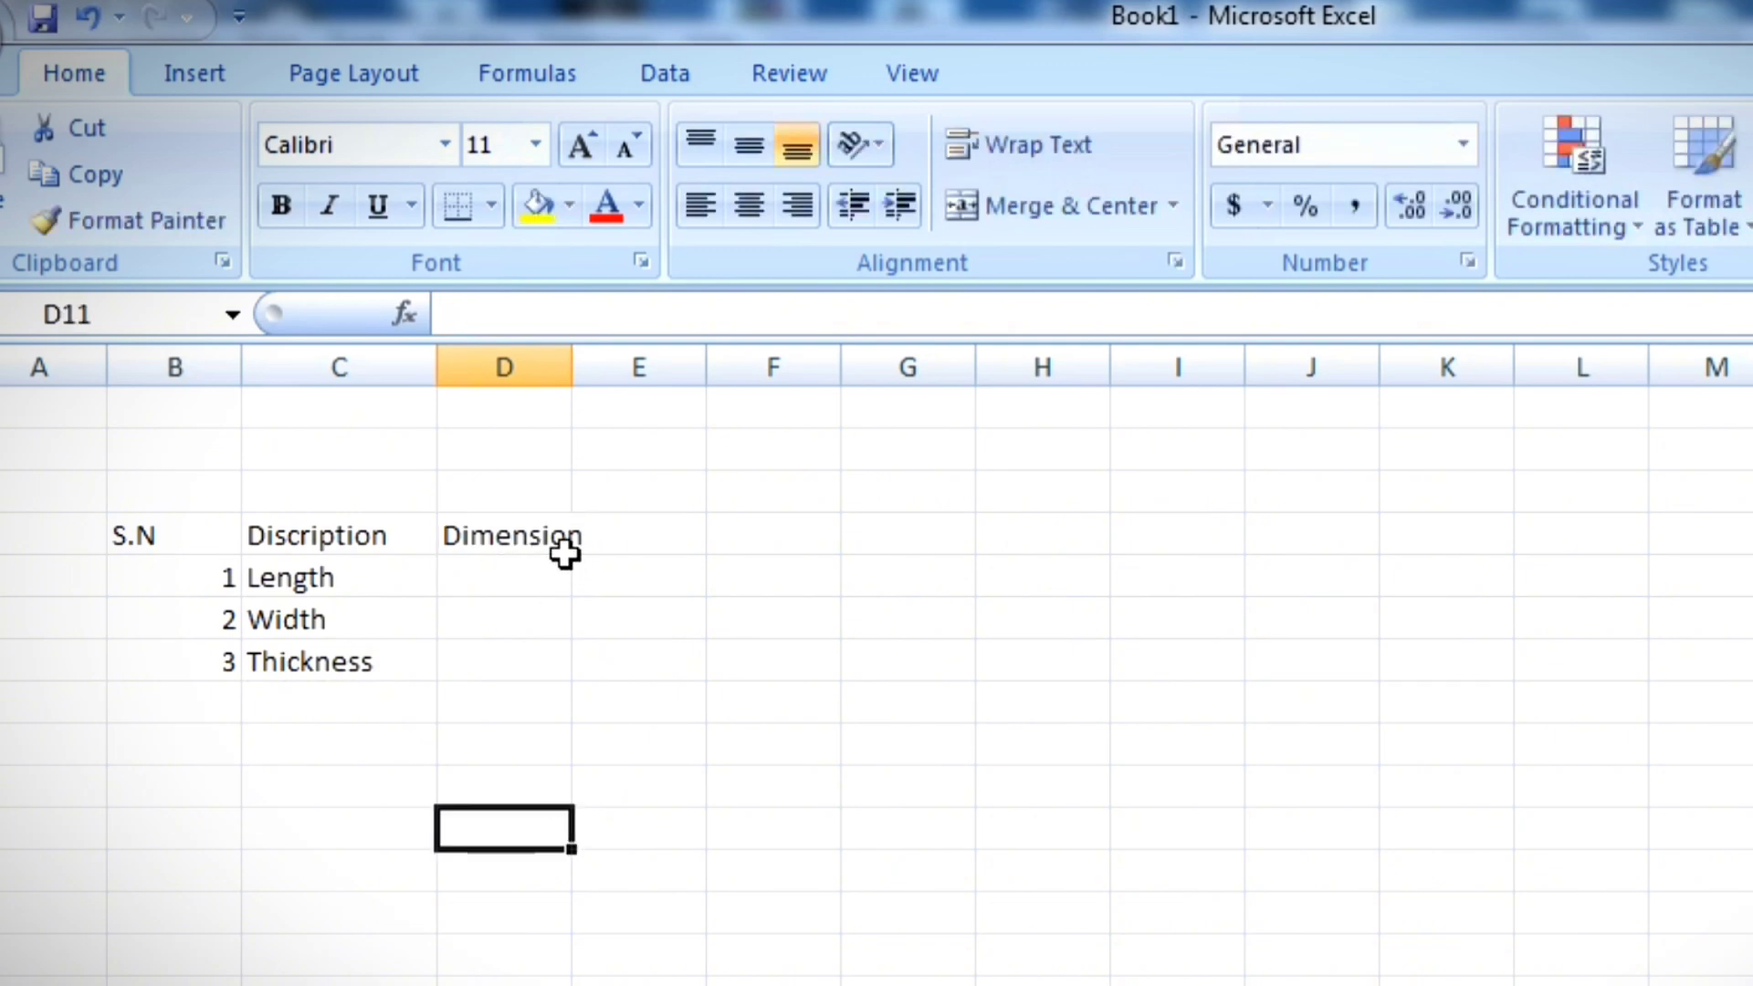
click(517, 537)
click(559, 620)
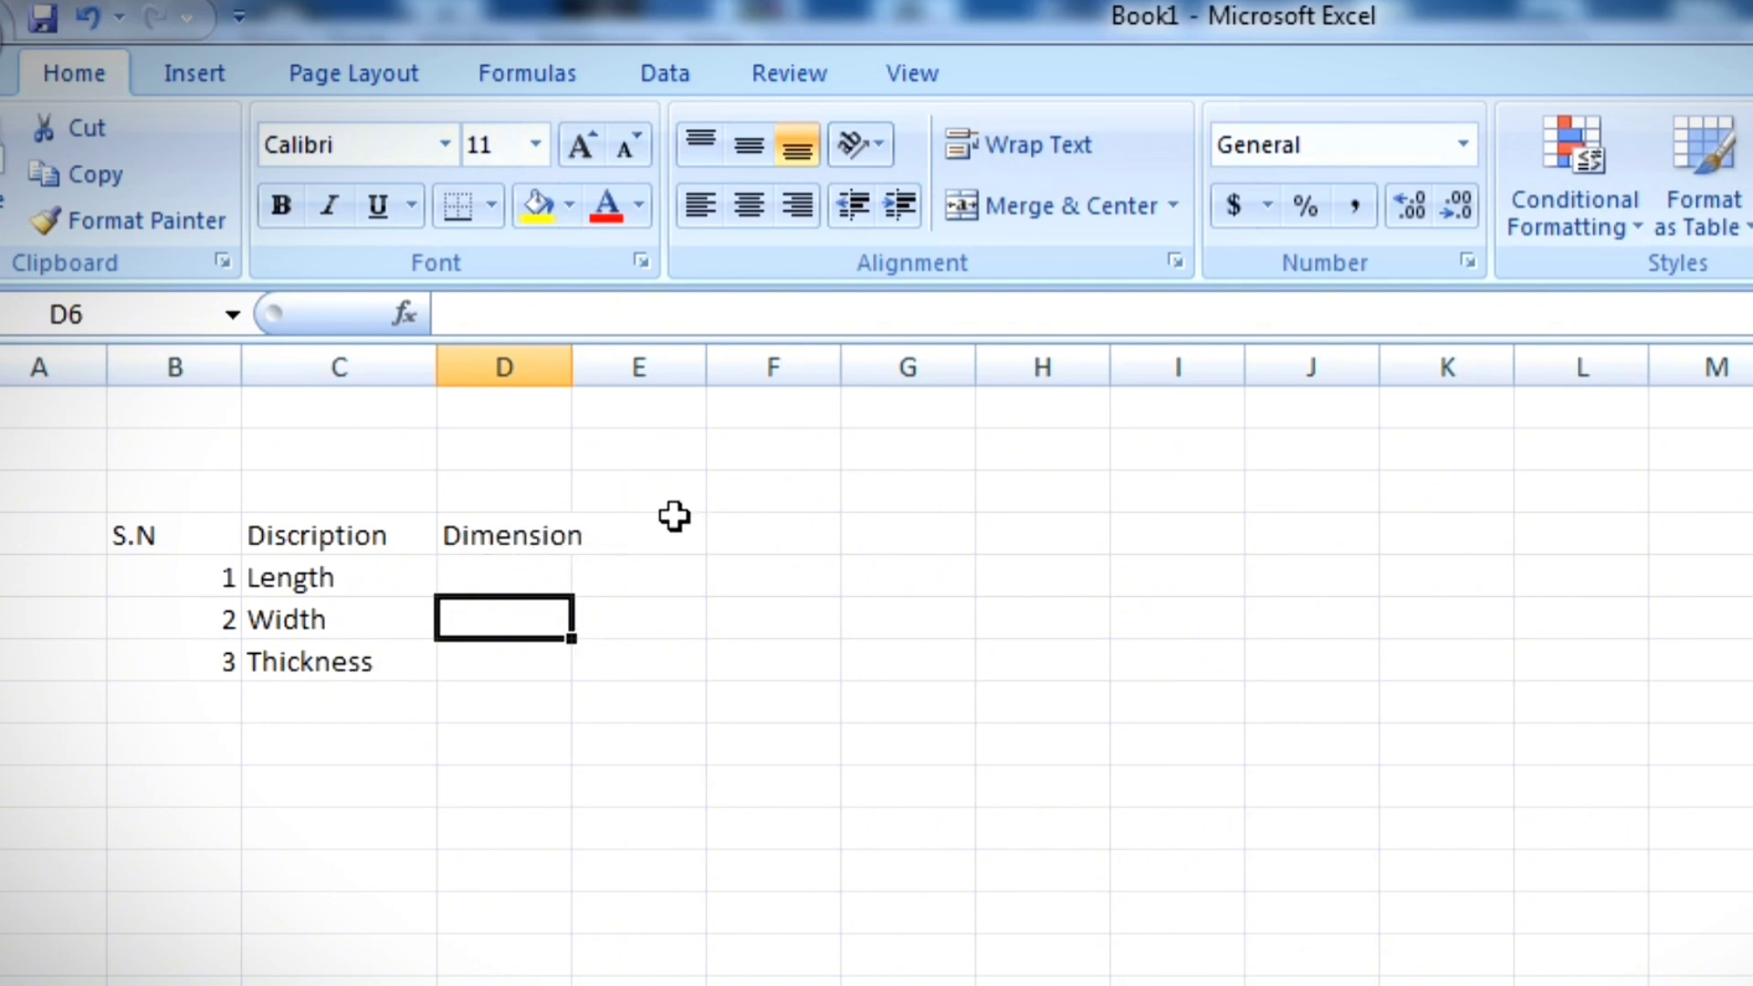
Step: Widen column D to fit the Dimension heading and enter the slab's length, 40, in D5
drag(578, 371, 618, 369)
click(548, 584)
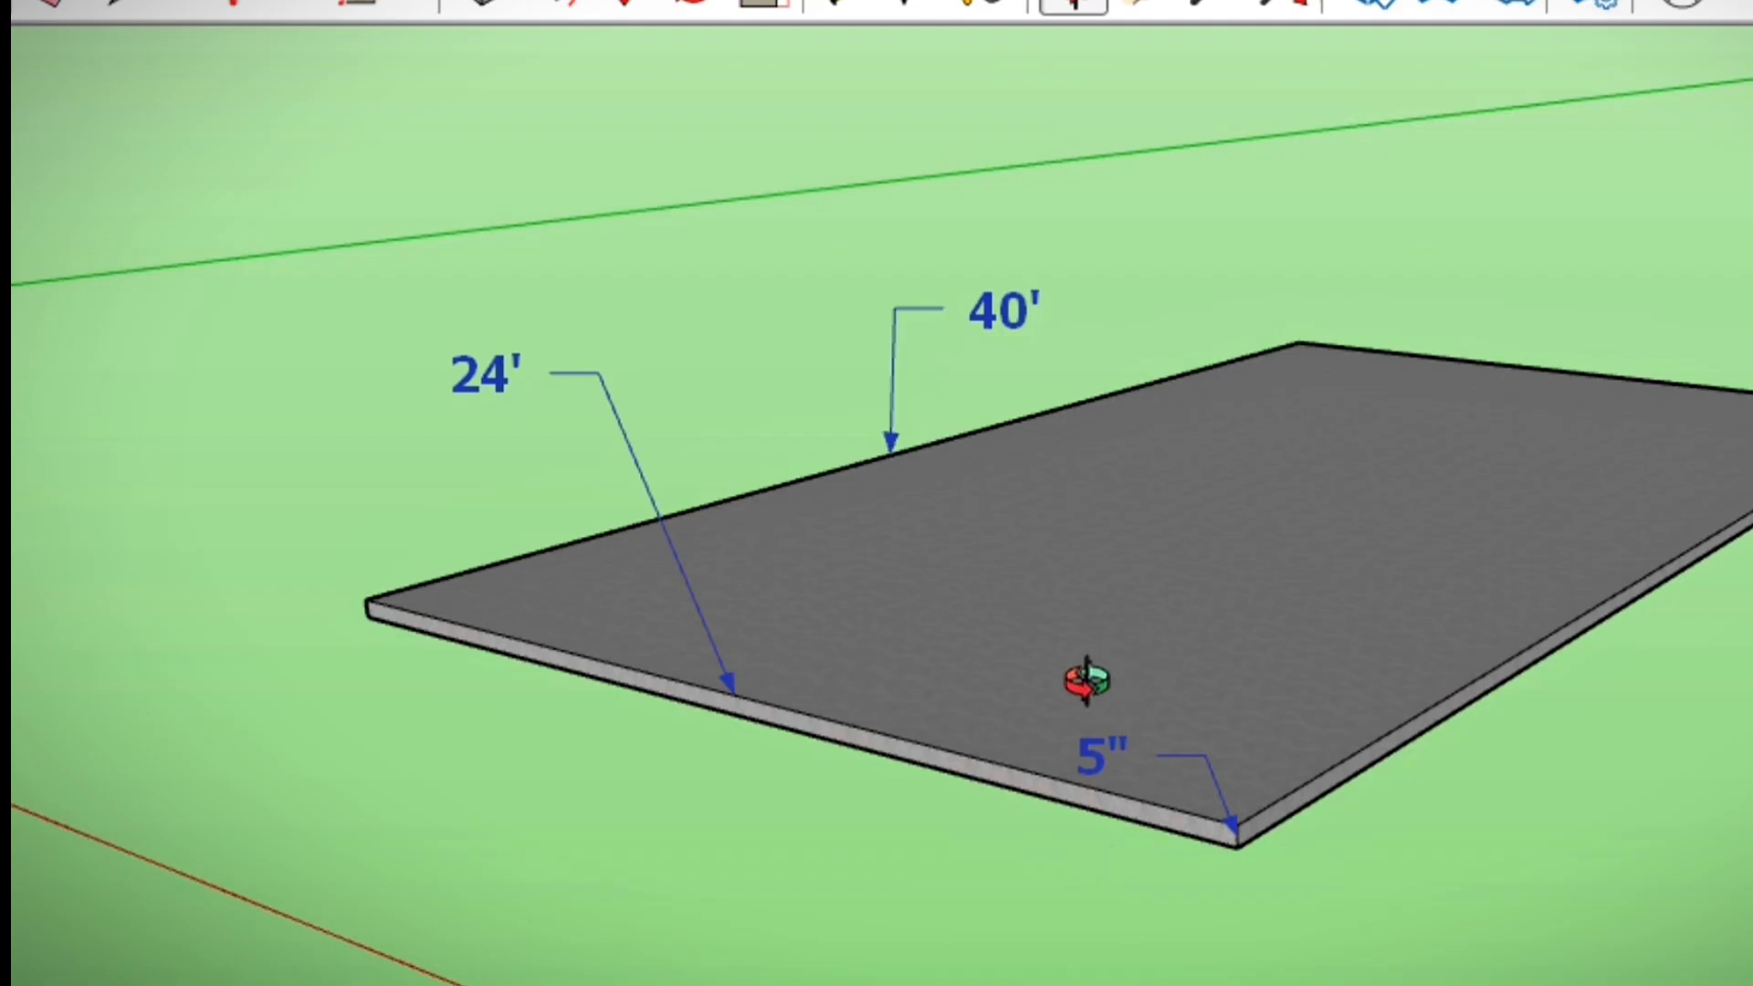
drag(1080, 677, 978, 314)
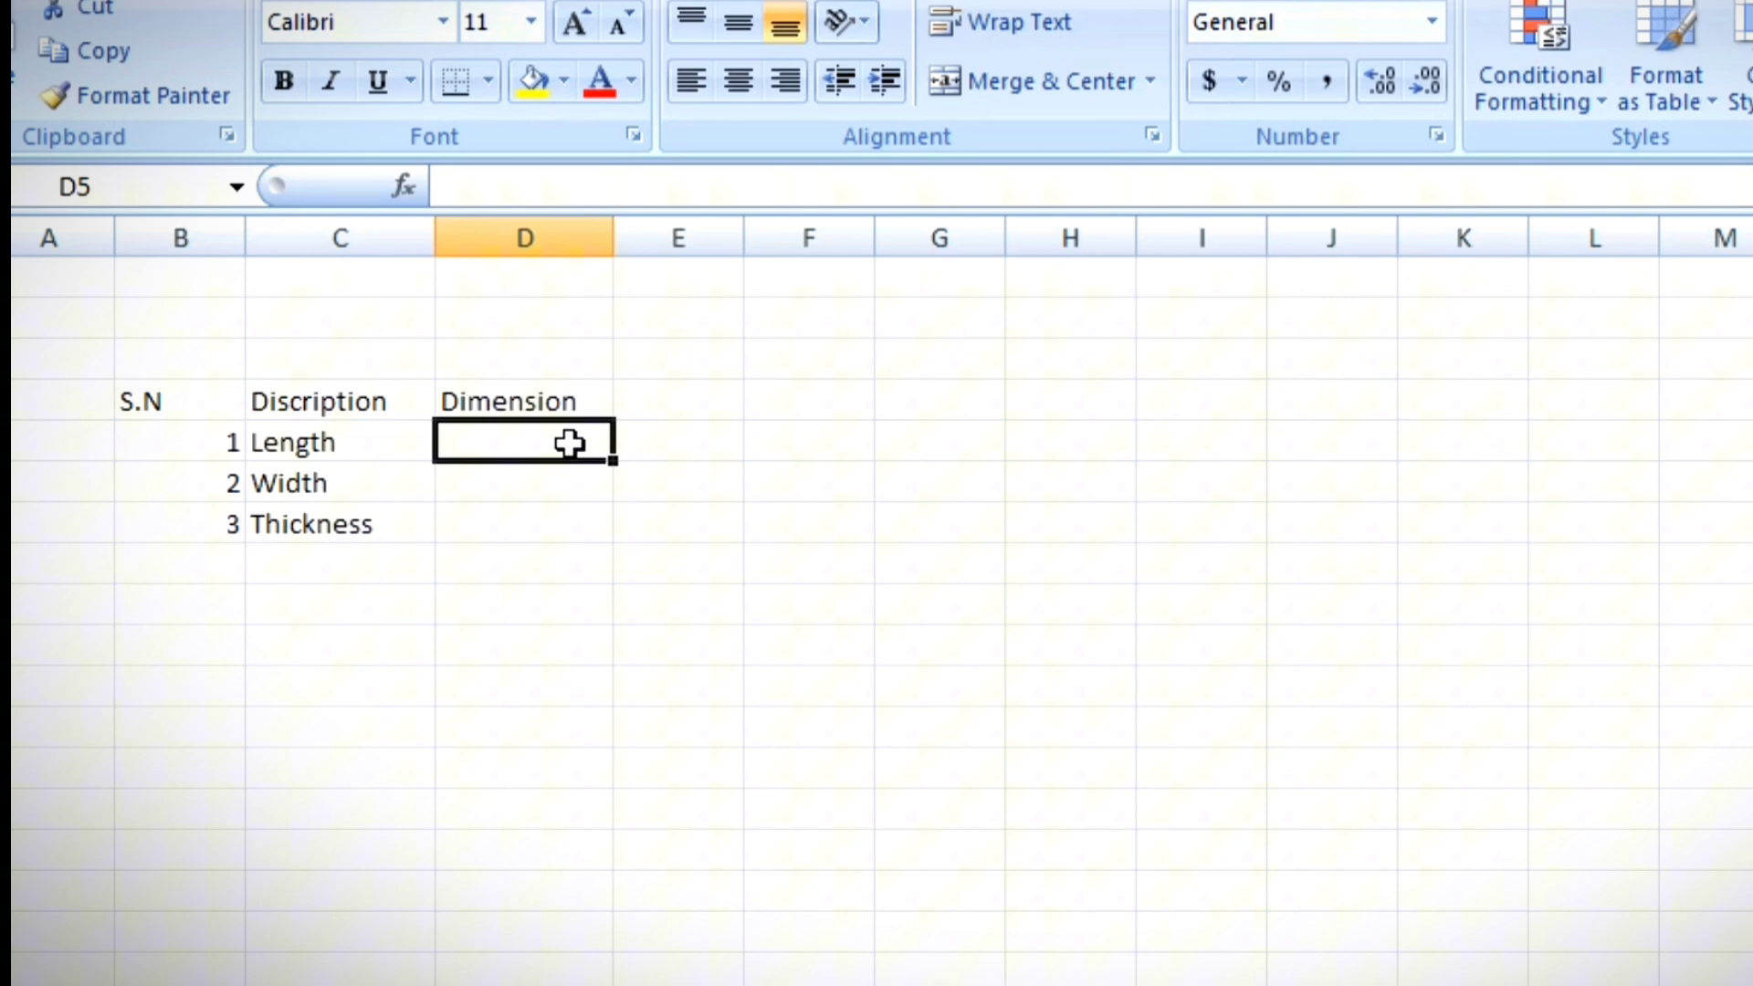
text(40)
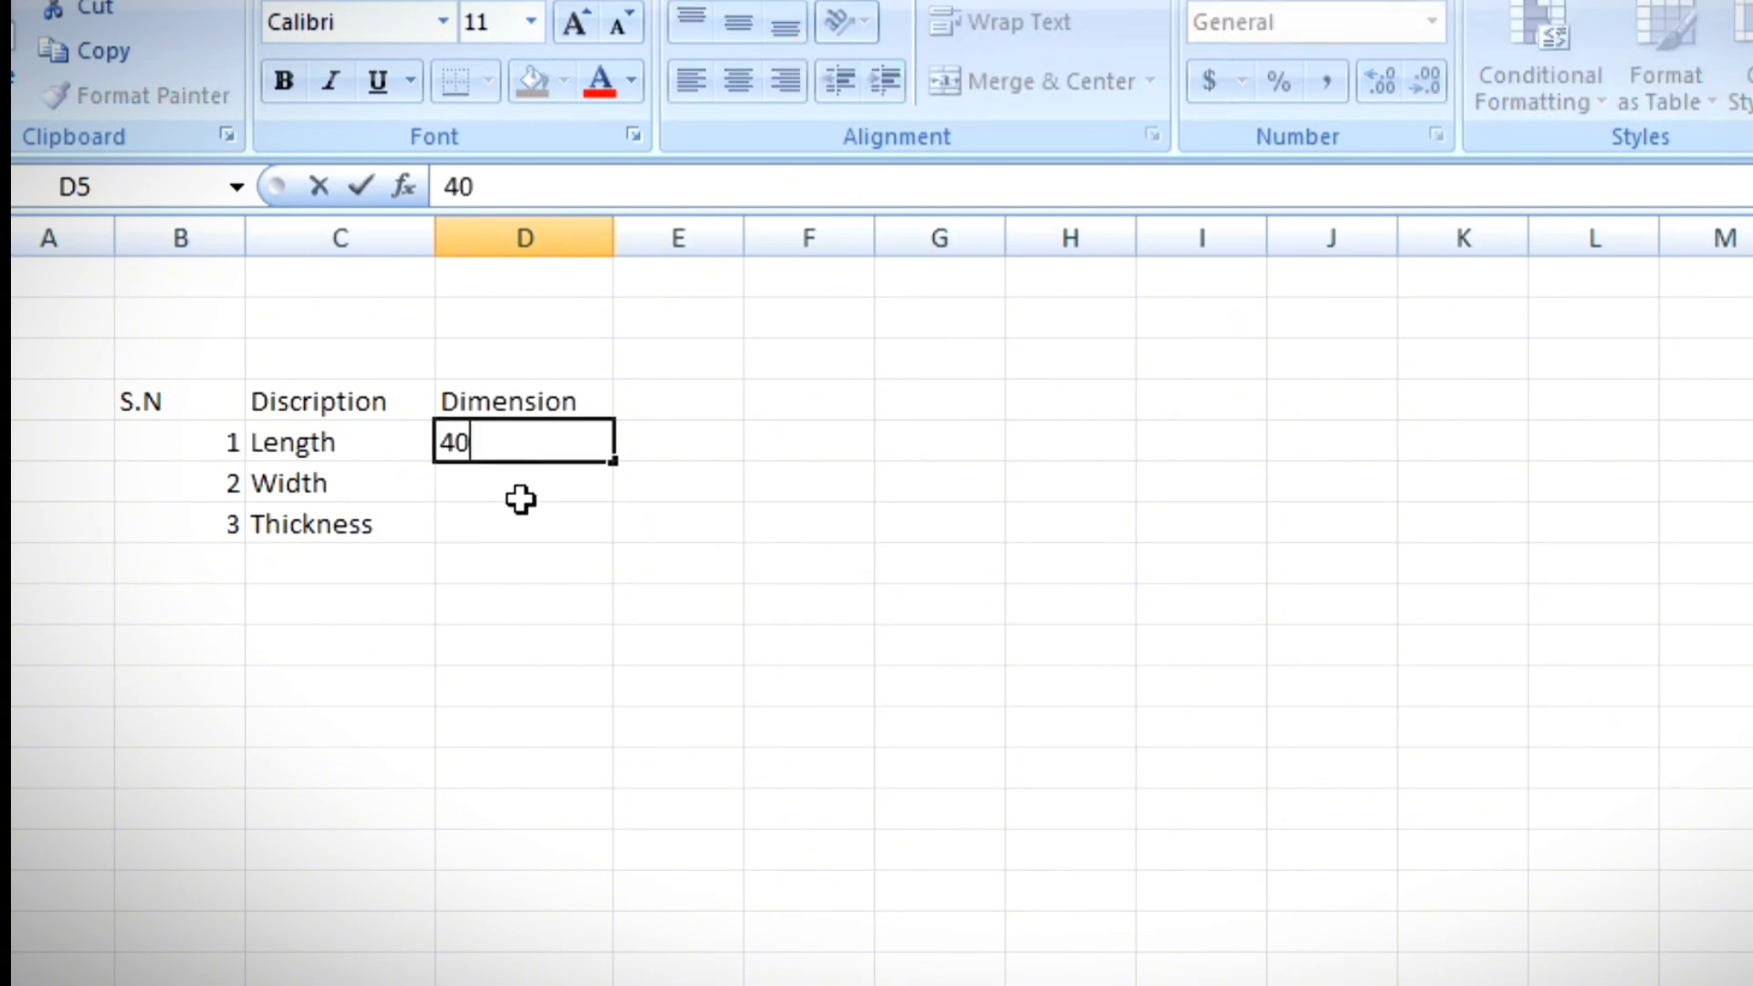
key(Return)
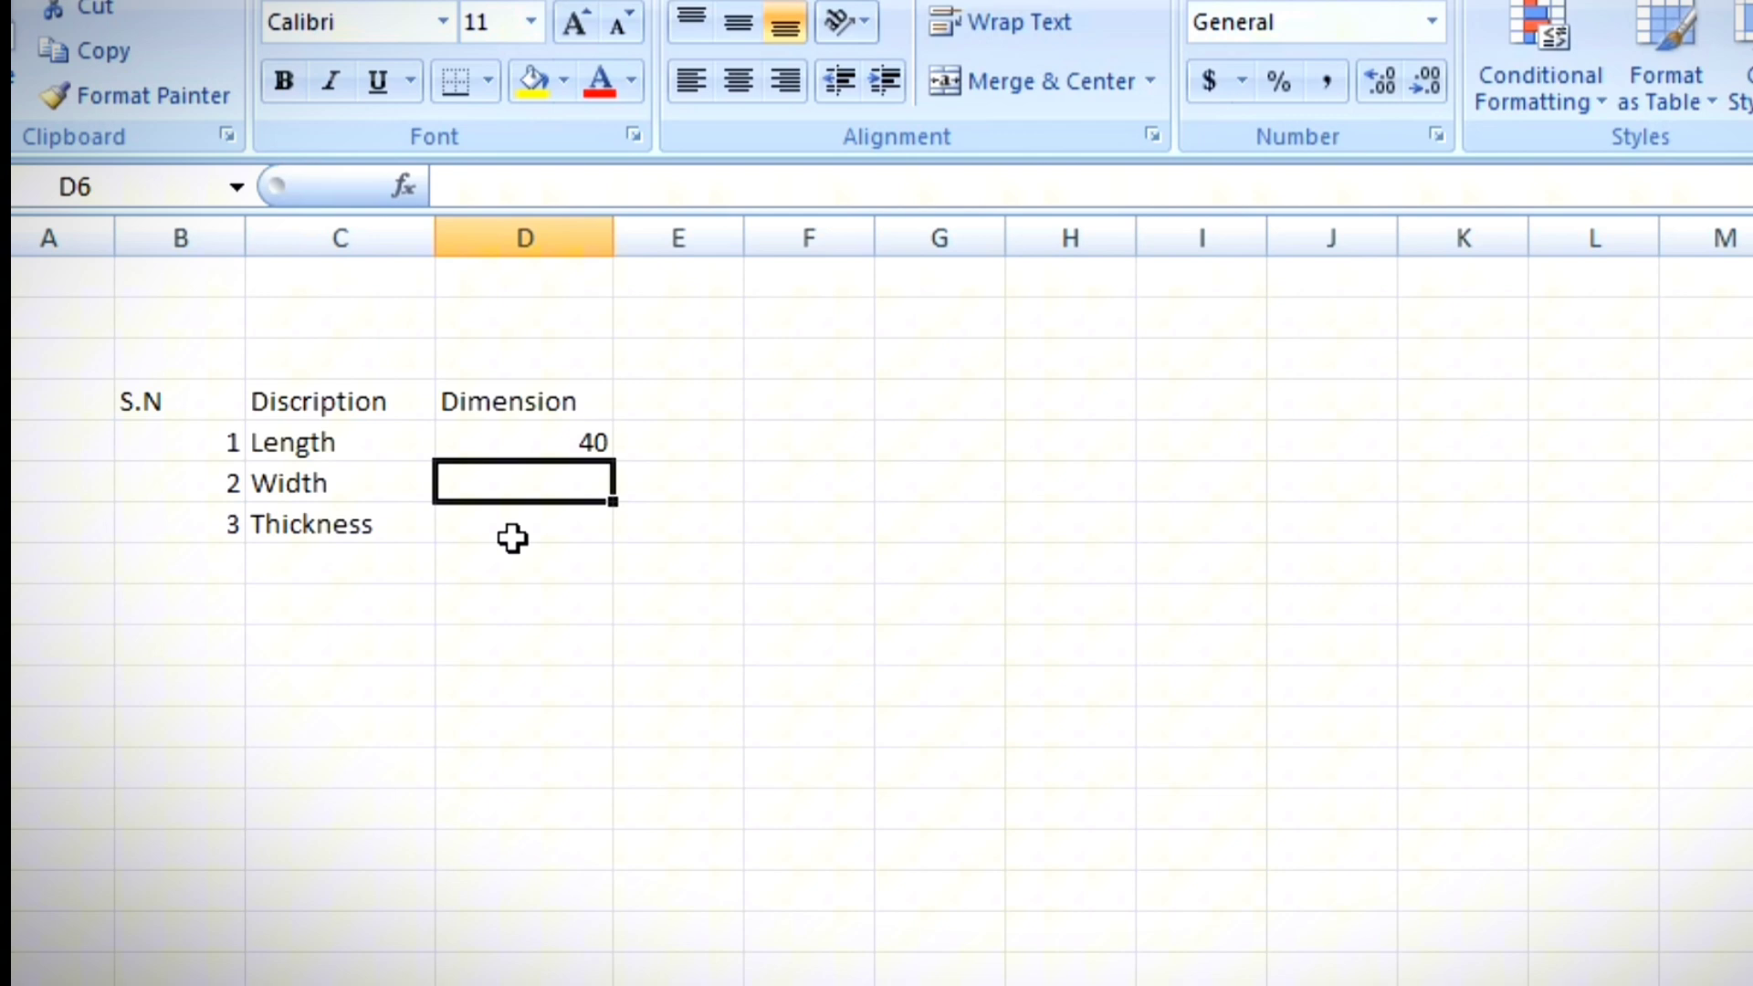
Step: Enter the slab's width, 24, in D6 and its thickness, 5, in D7
text(24)
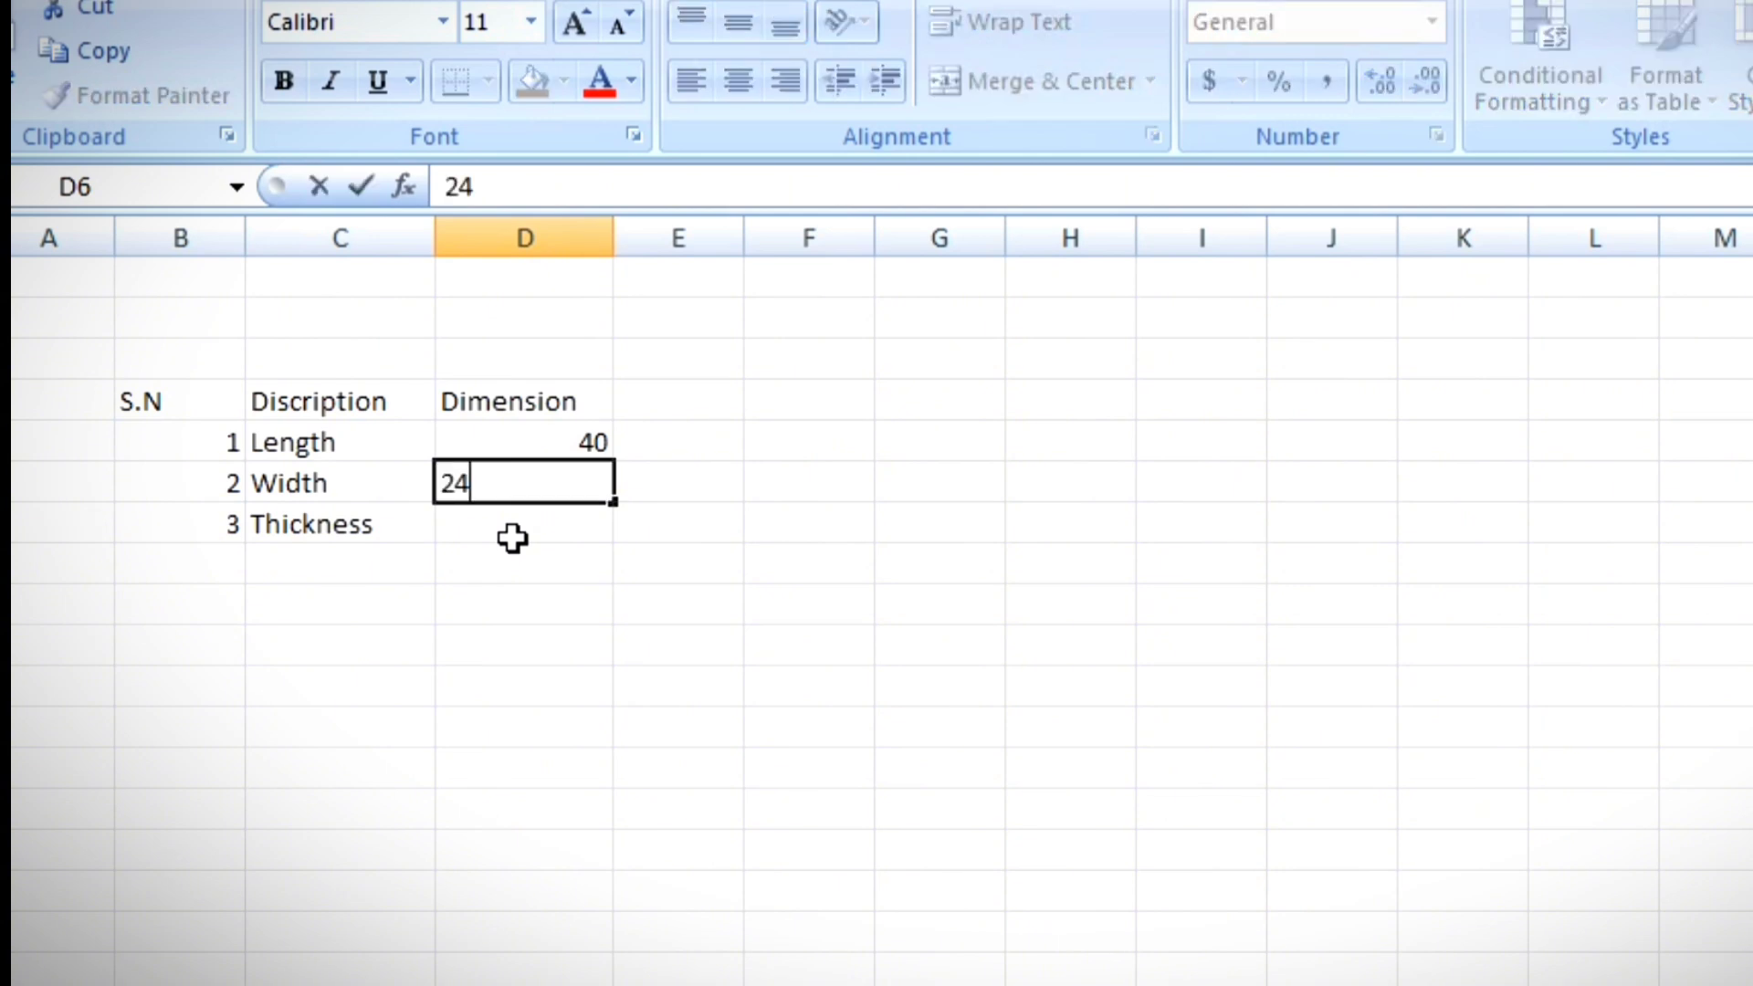
key(Return)
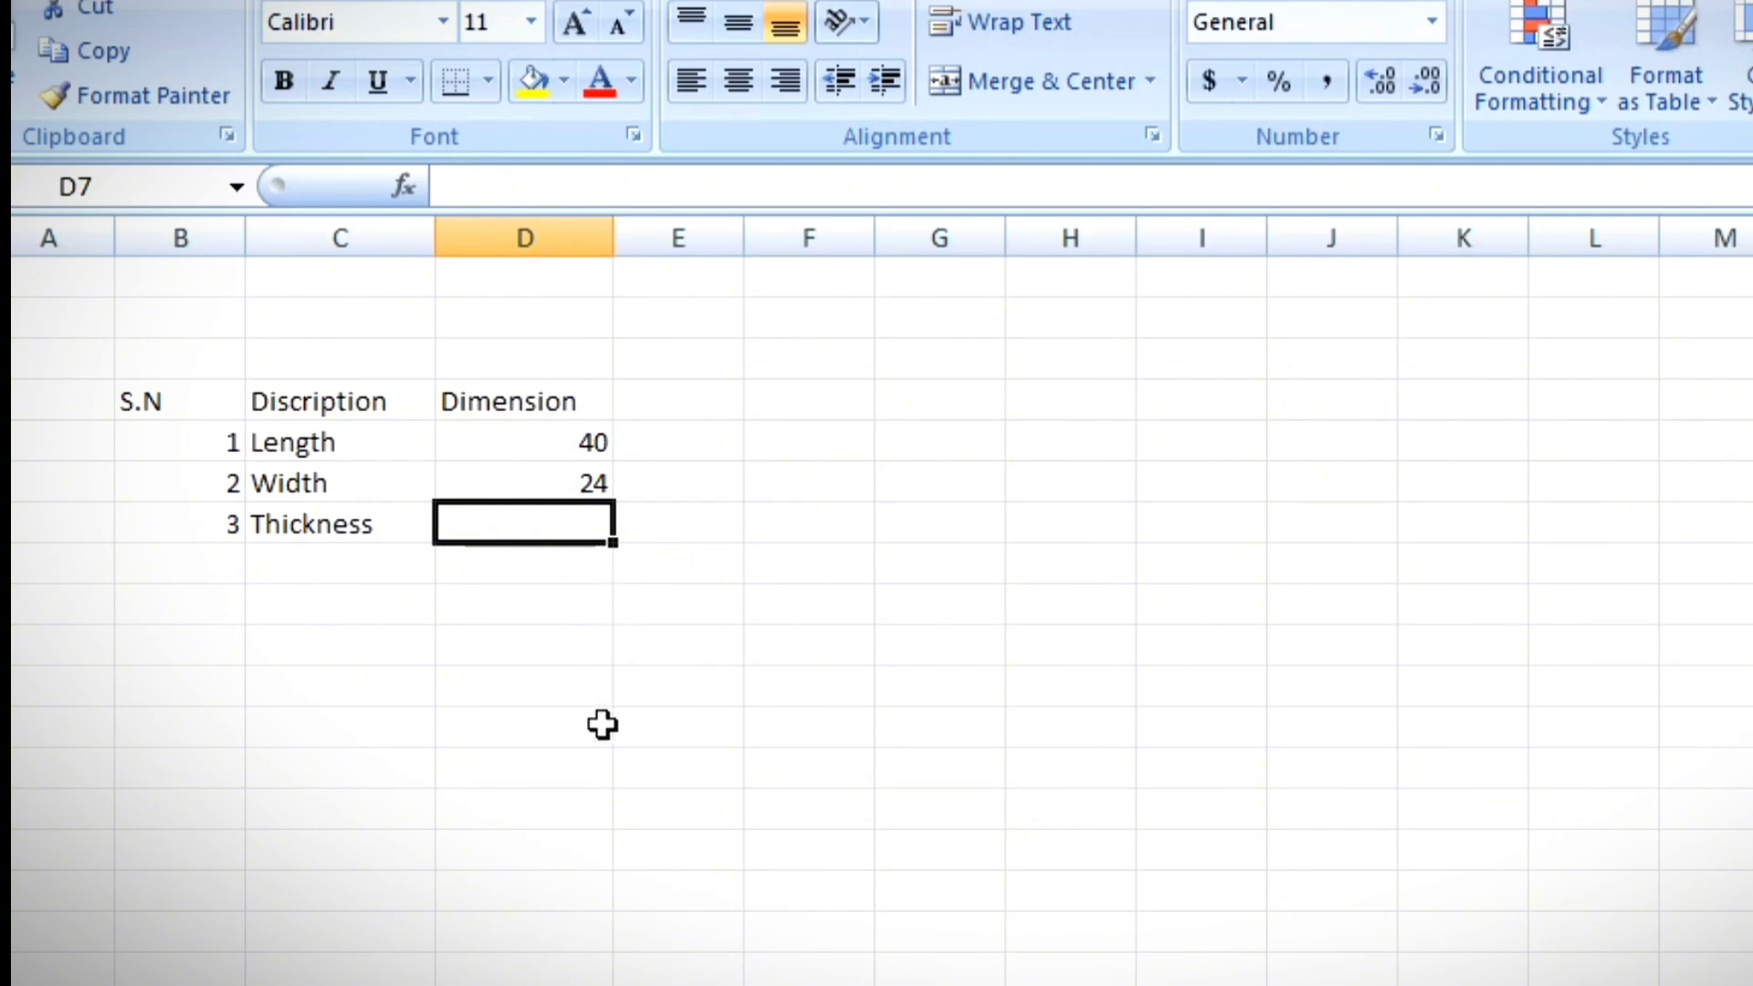
text(5)
click(555, 639)
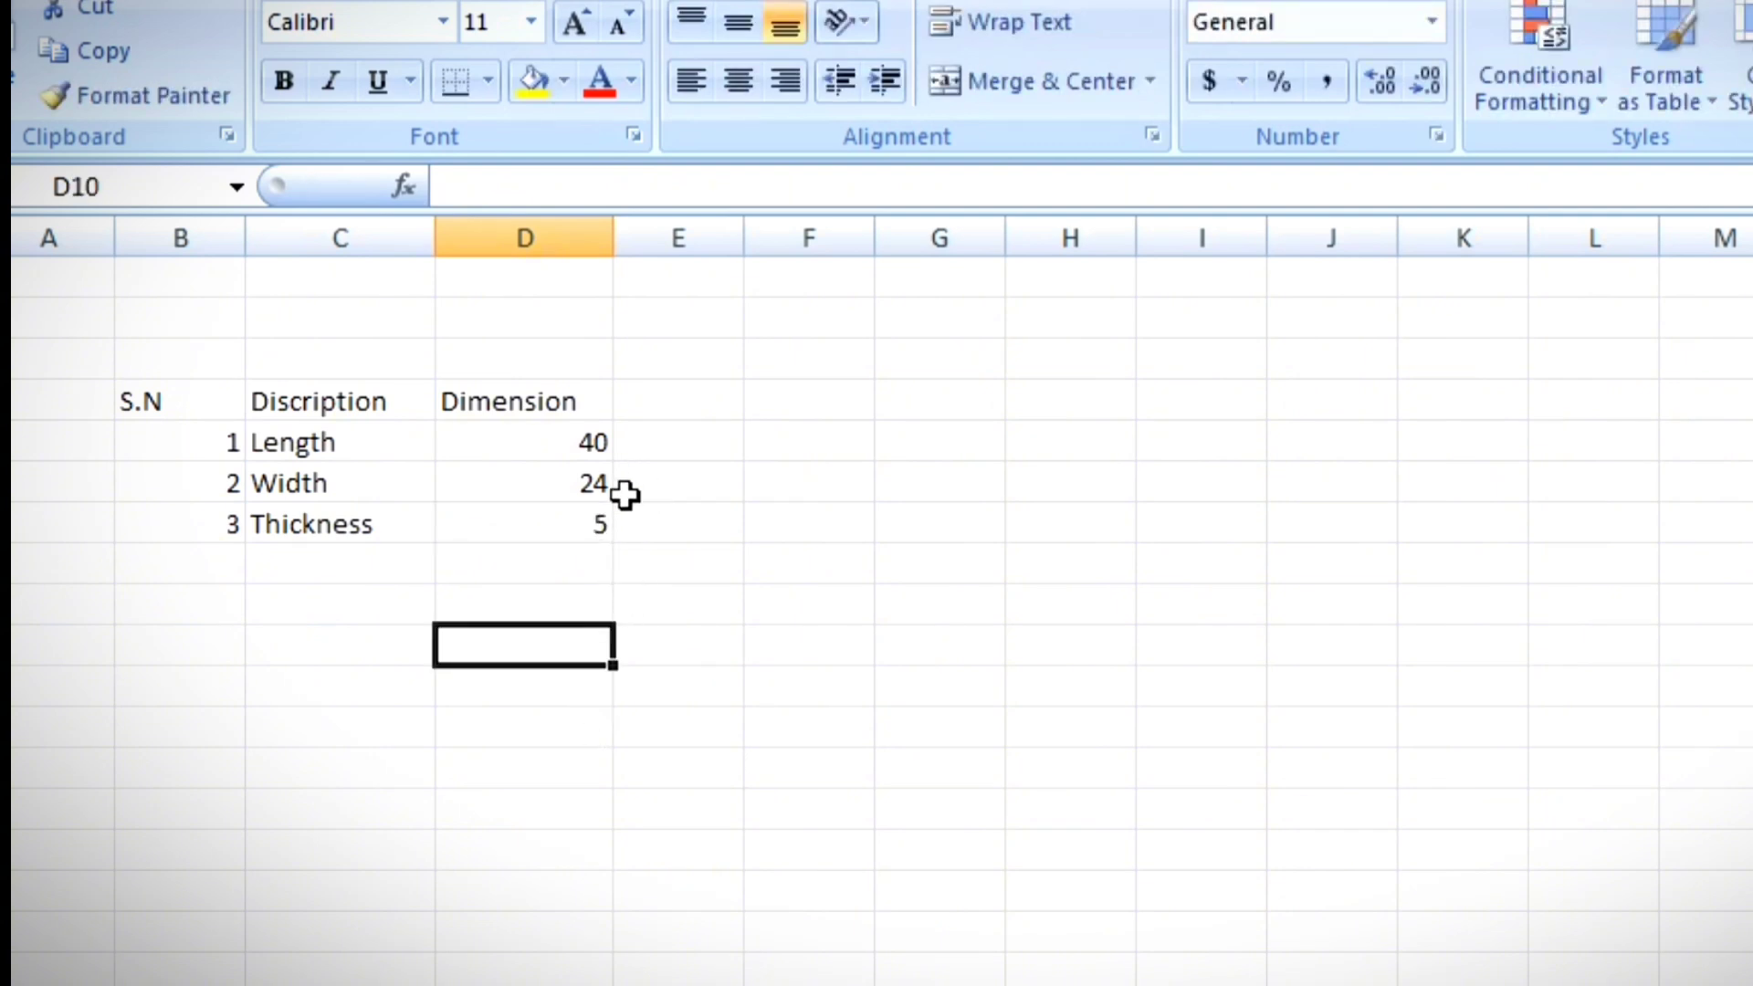
click(594, 444)
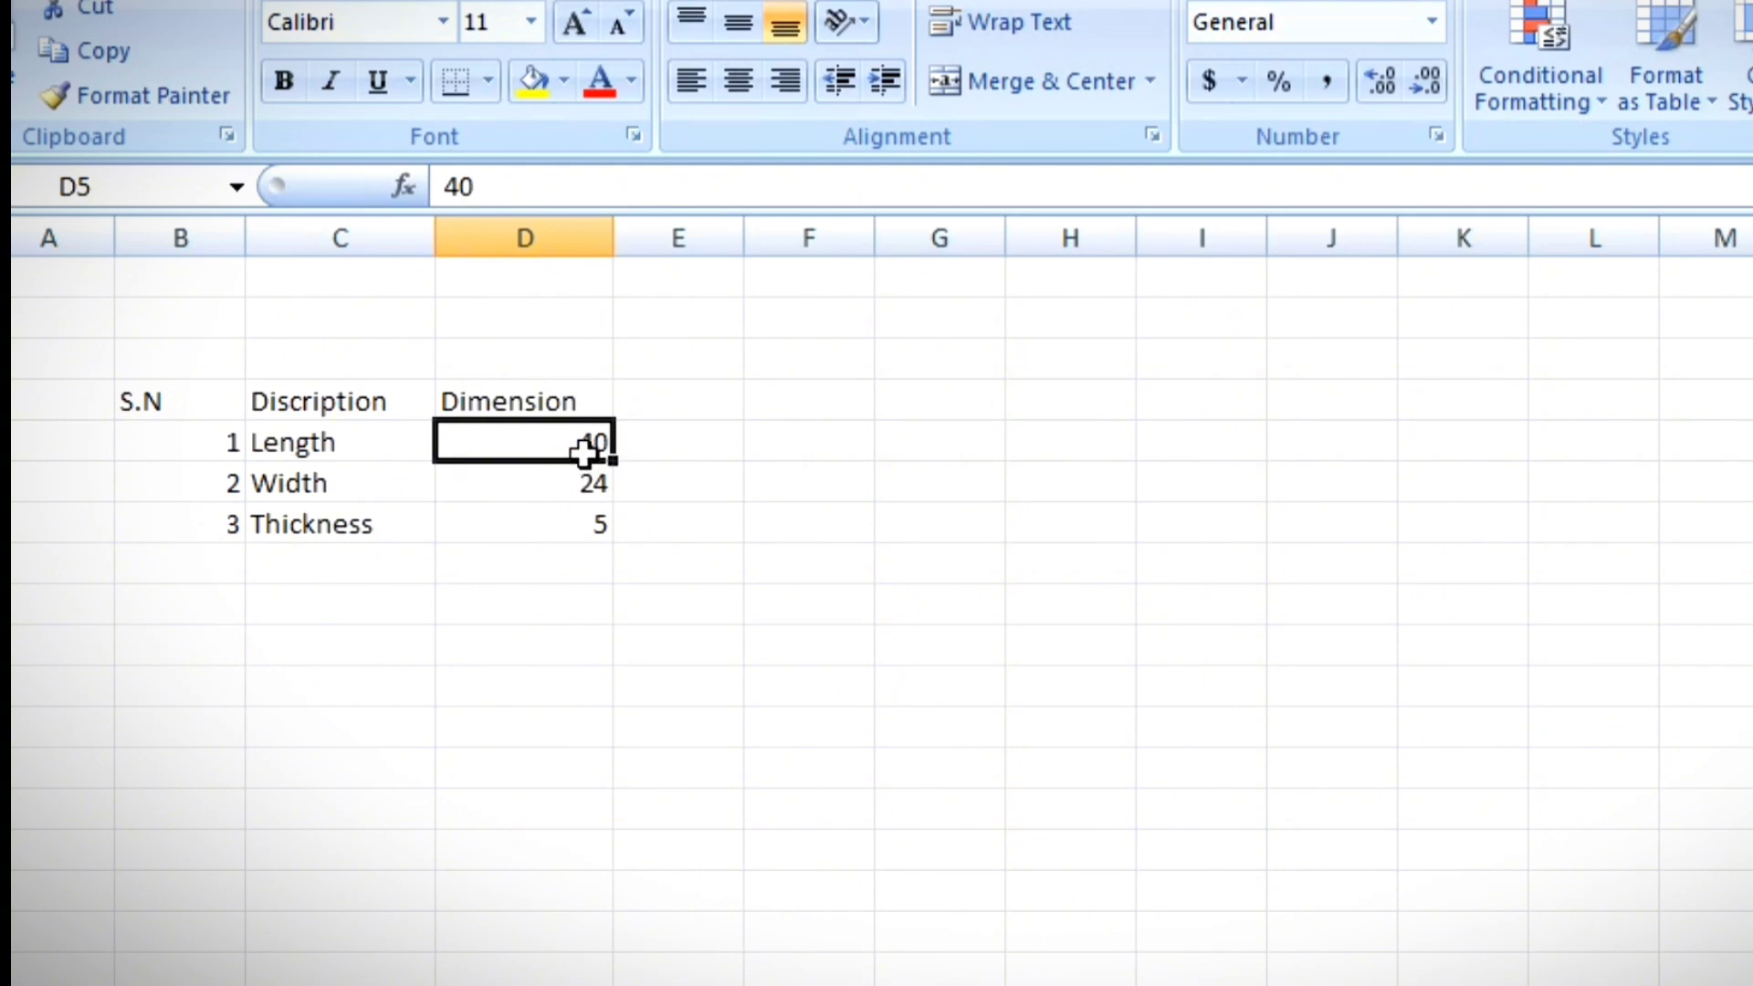
click(571, 490)
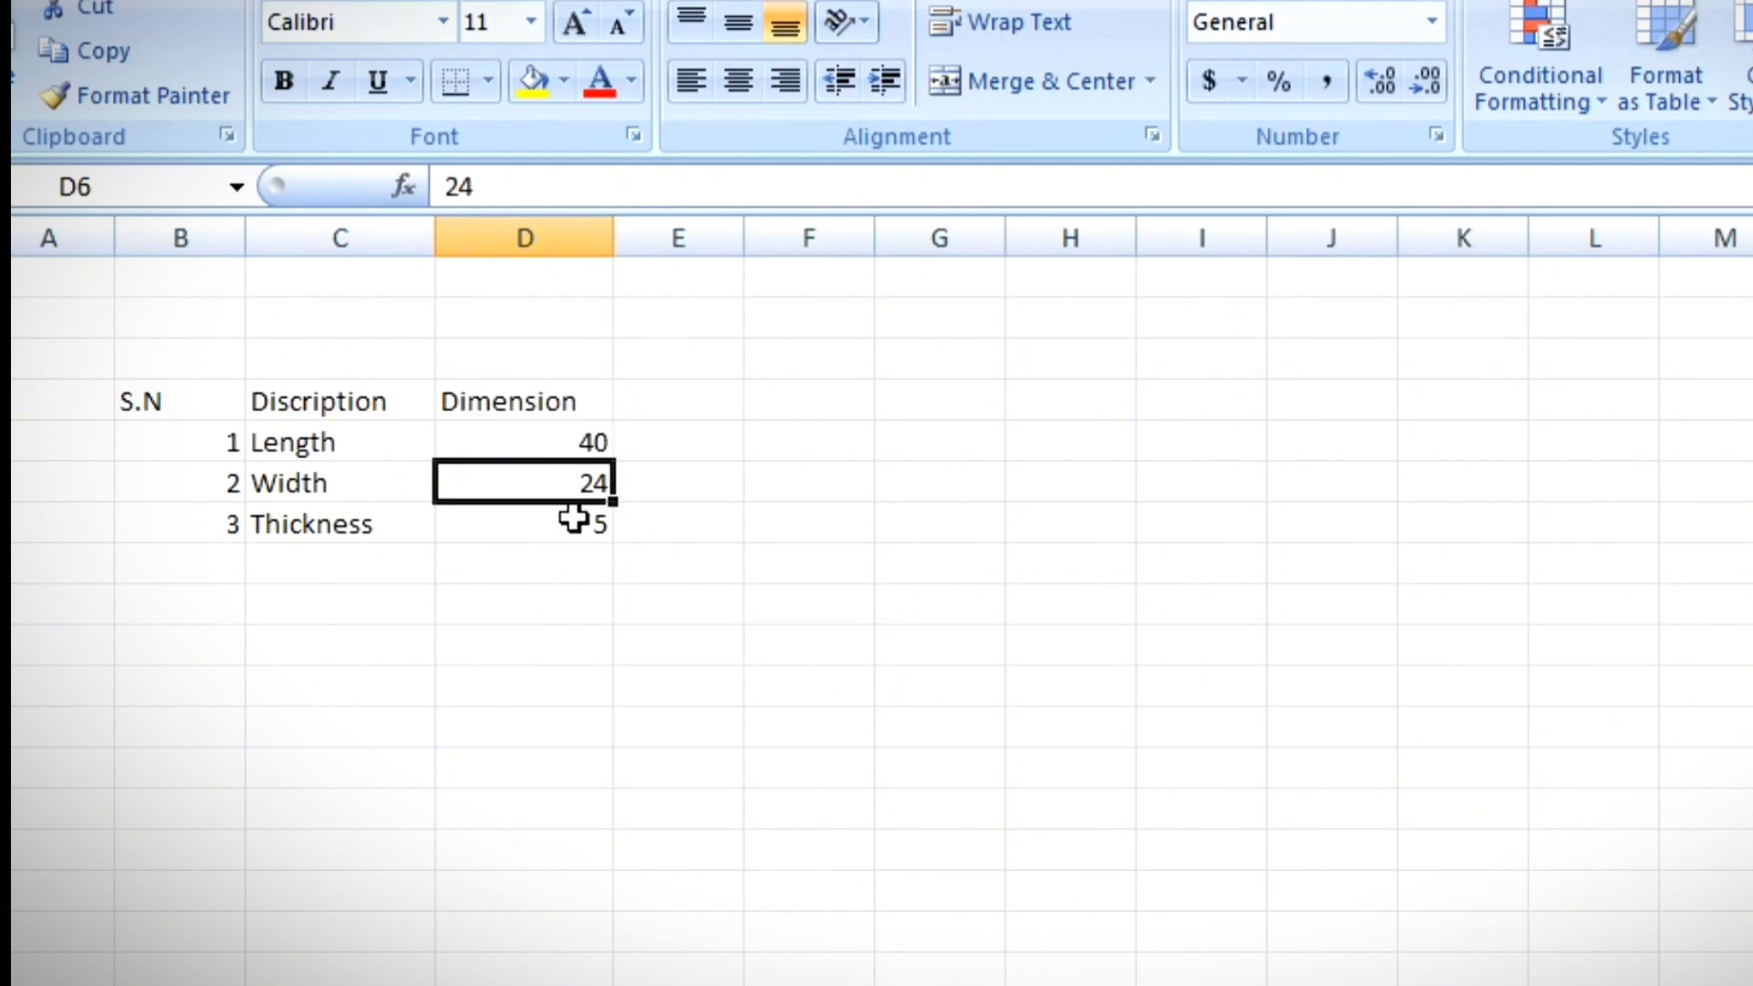
click(573, 518)
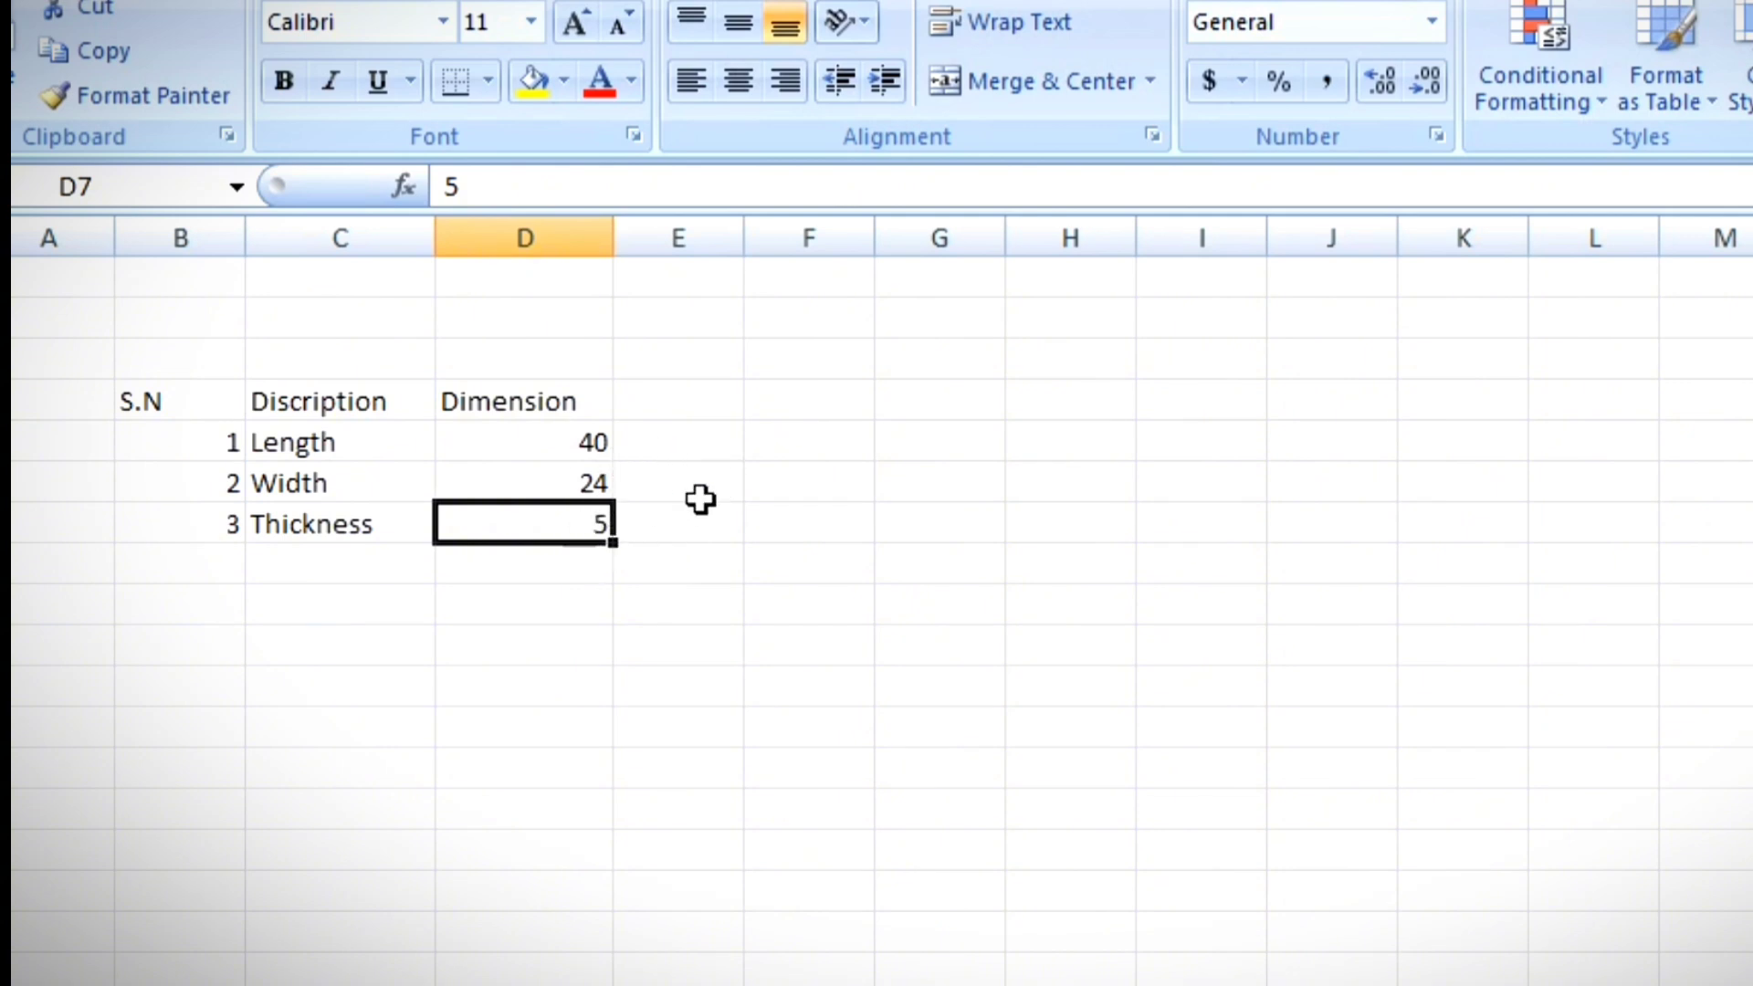
Step: Note the metre-to-feet conversion beside the table, with 1 m in J5 and 3.28 feet in K5
click(1461, 356)
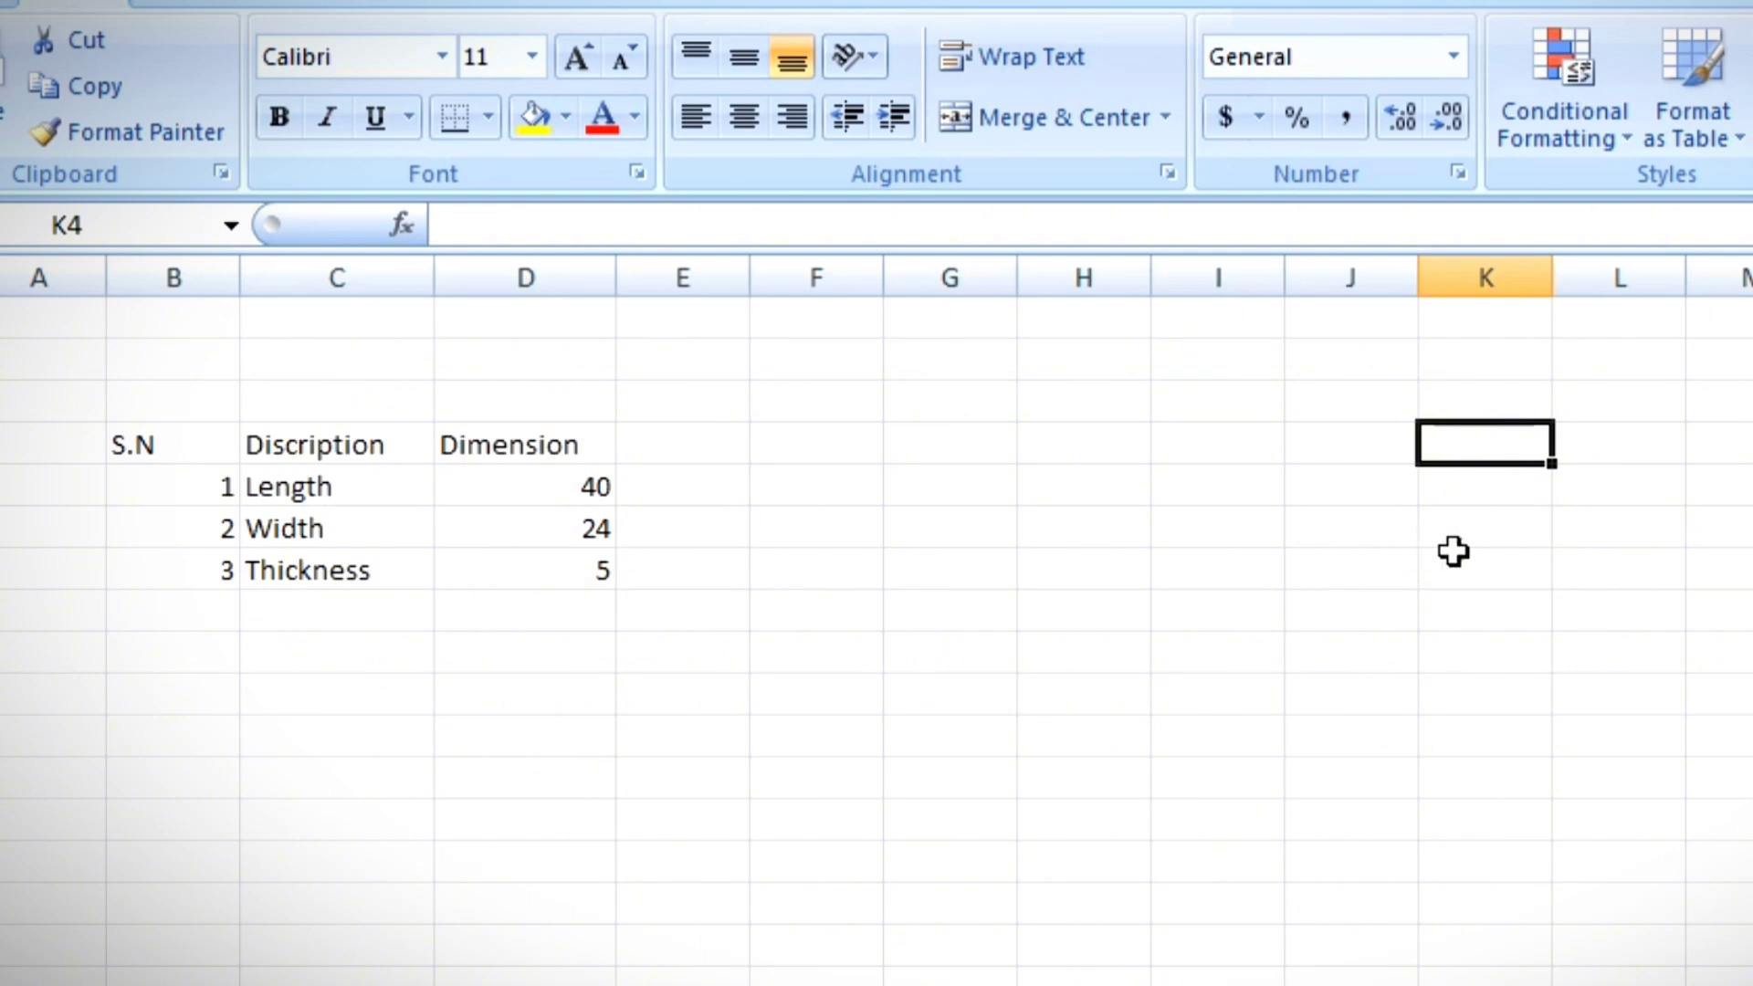
click(1387, 496)
text(1)
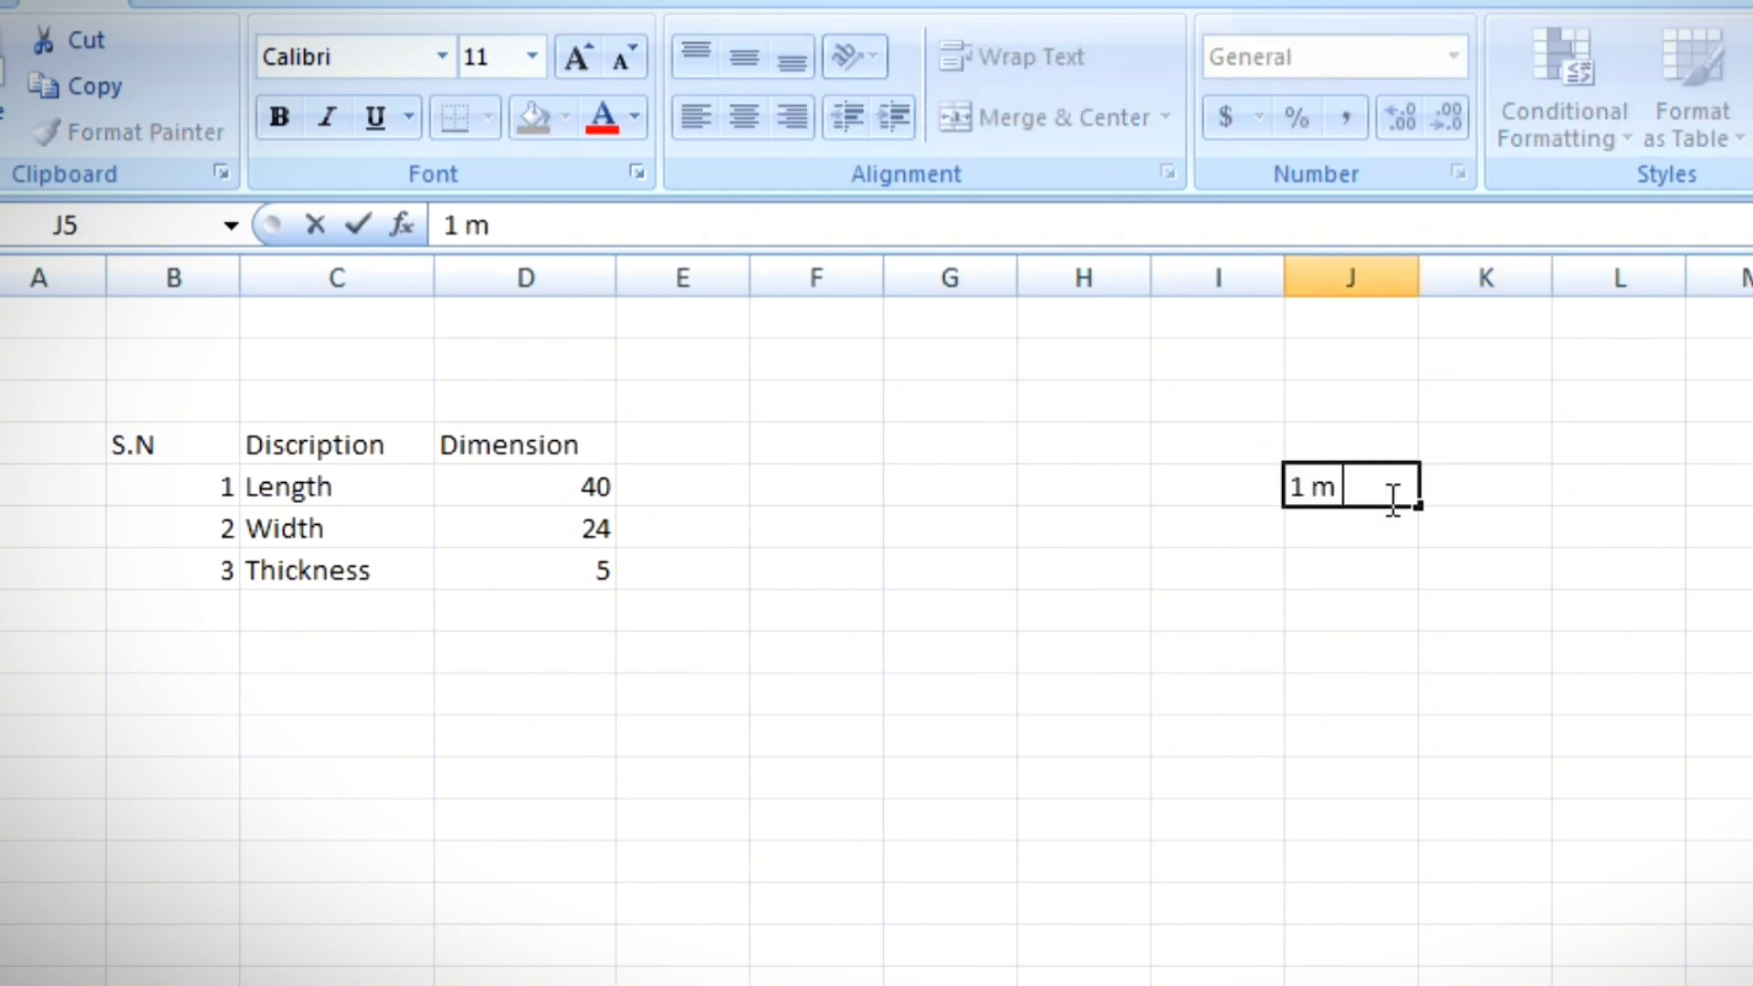
click(1522, 483)
text(1)
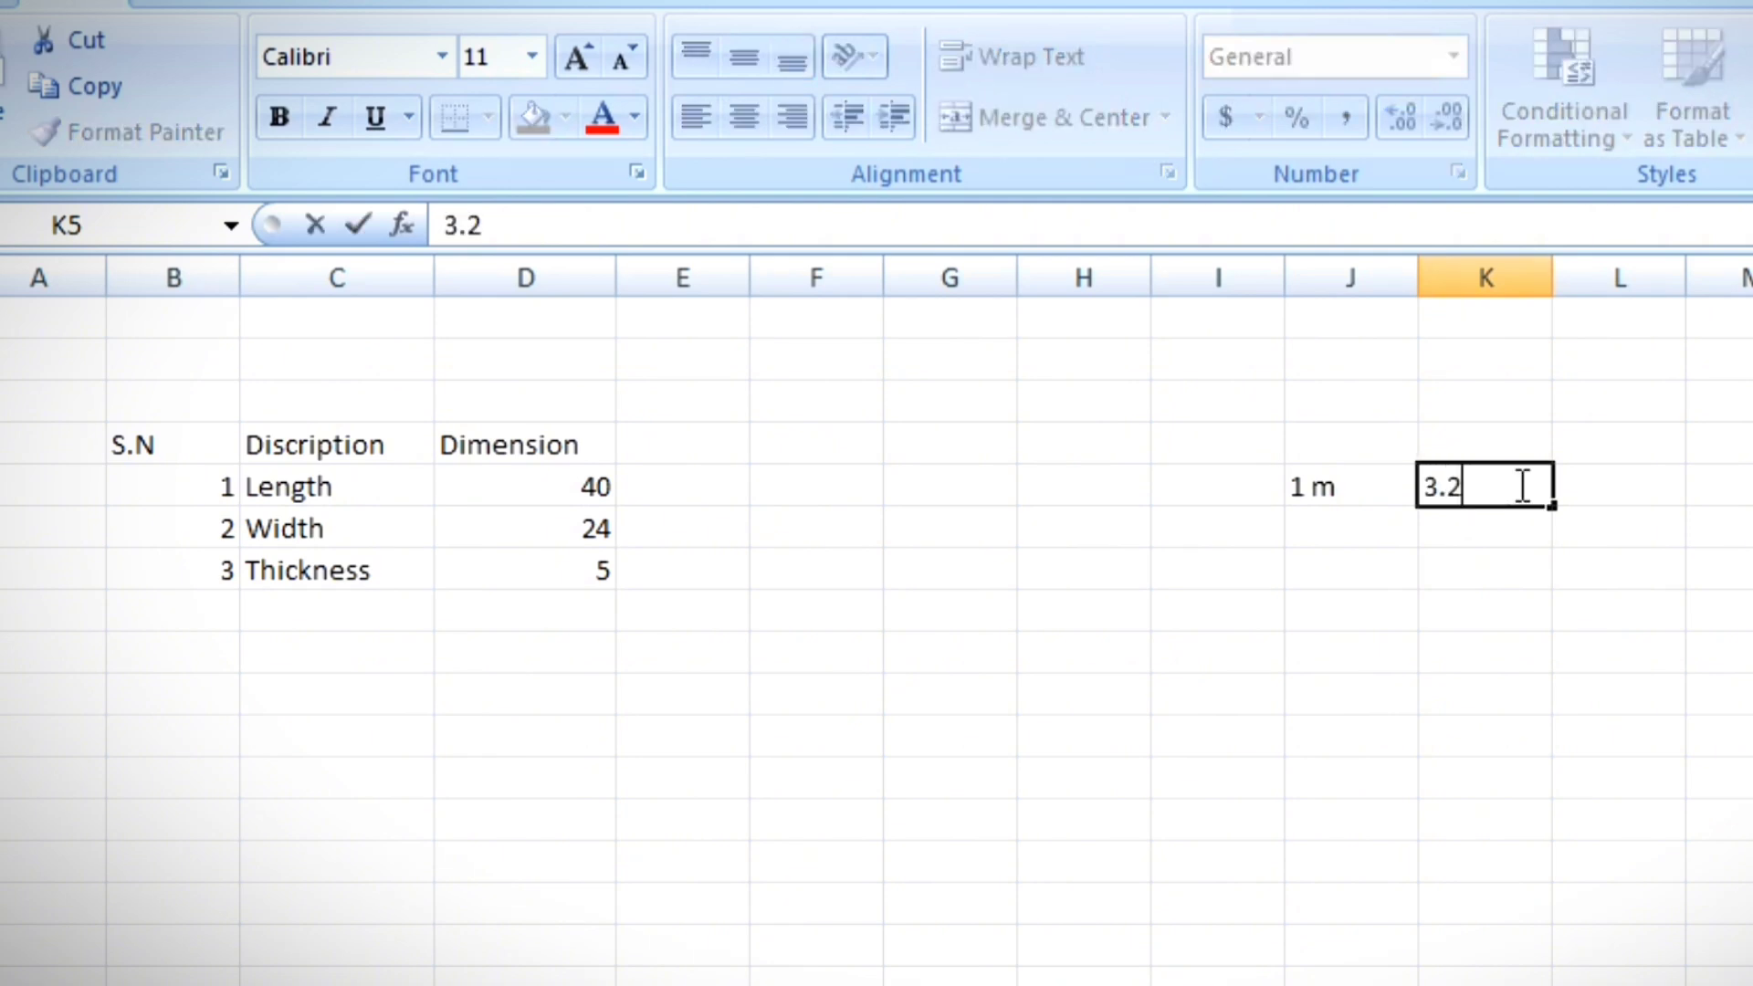
text(.28 feet)
click(1444, 705)
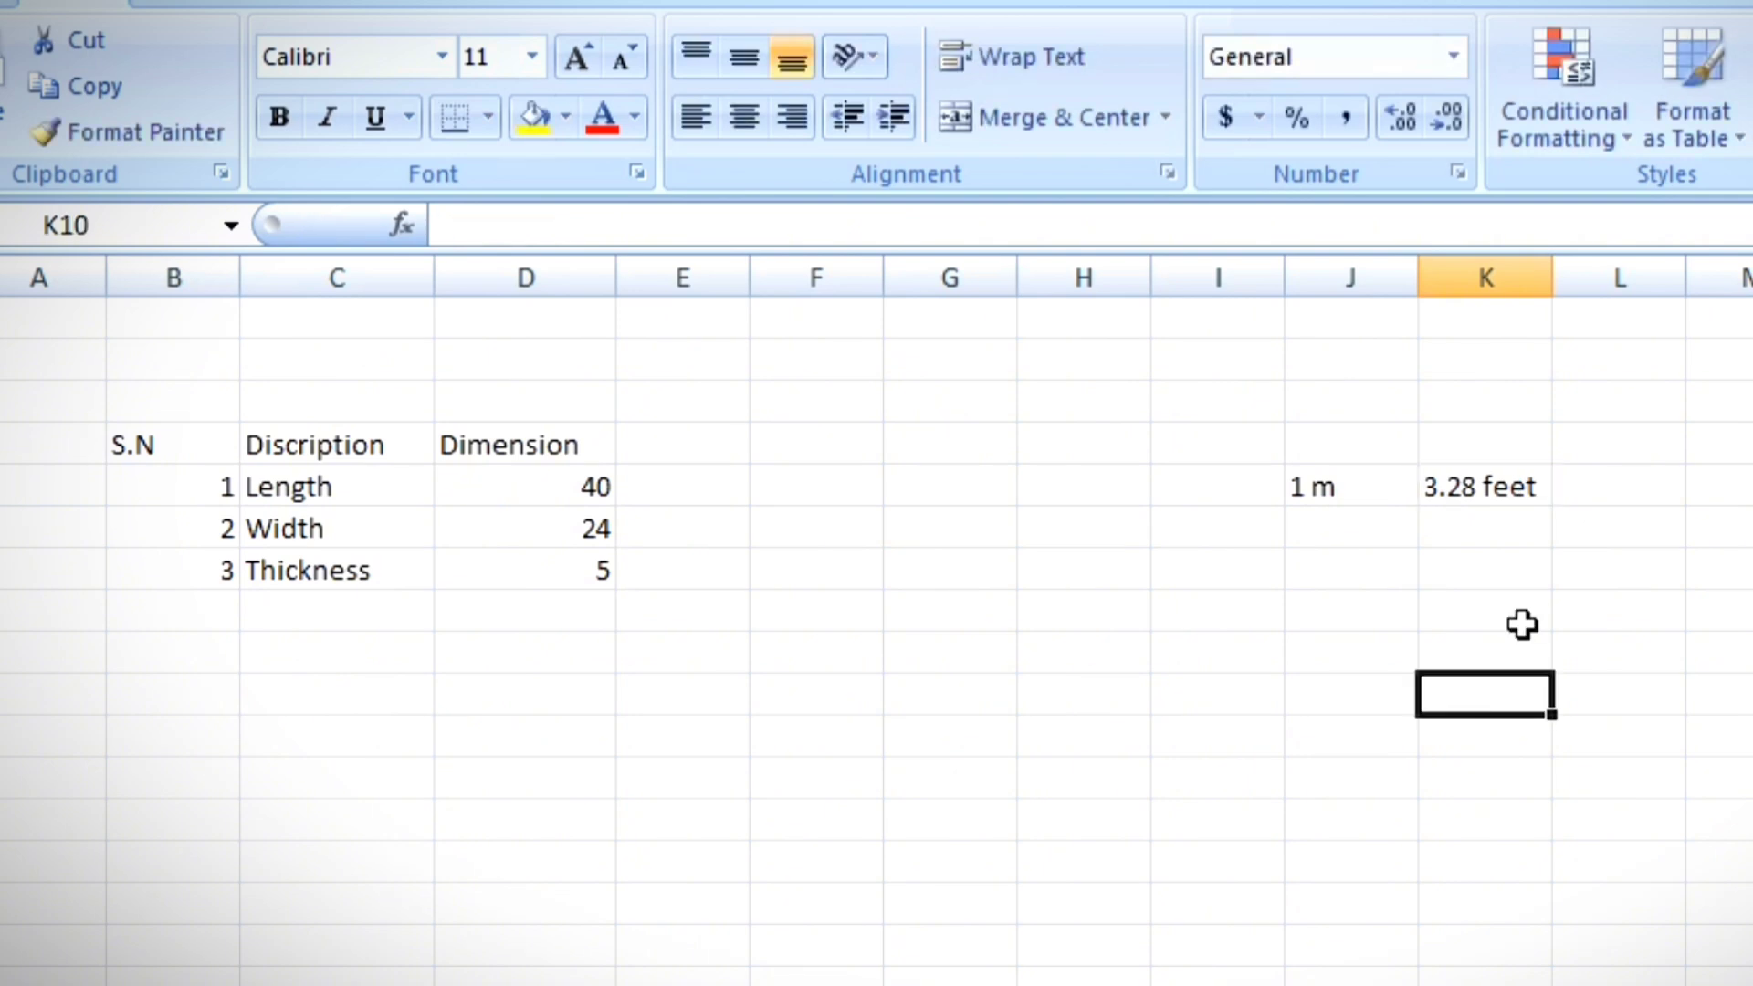
Step: Note the feet-to-inch conversion below it, with 1 feet in J6 and 12 inch in K6
click(1350, 484)
drag(1349, 485, 1452, 487)
click(1411, 595)
click(1366, 528)
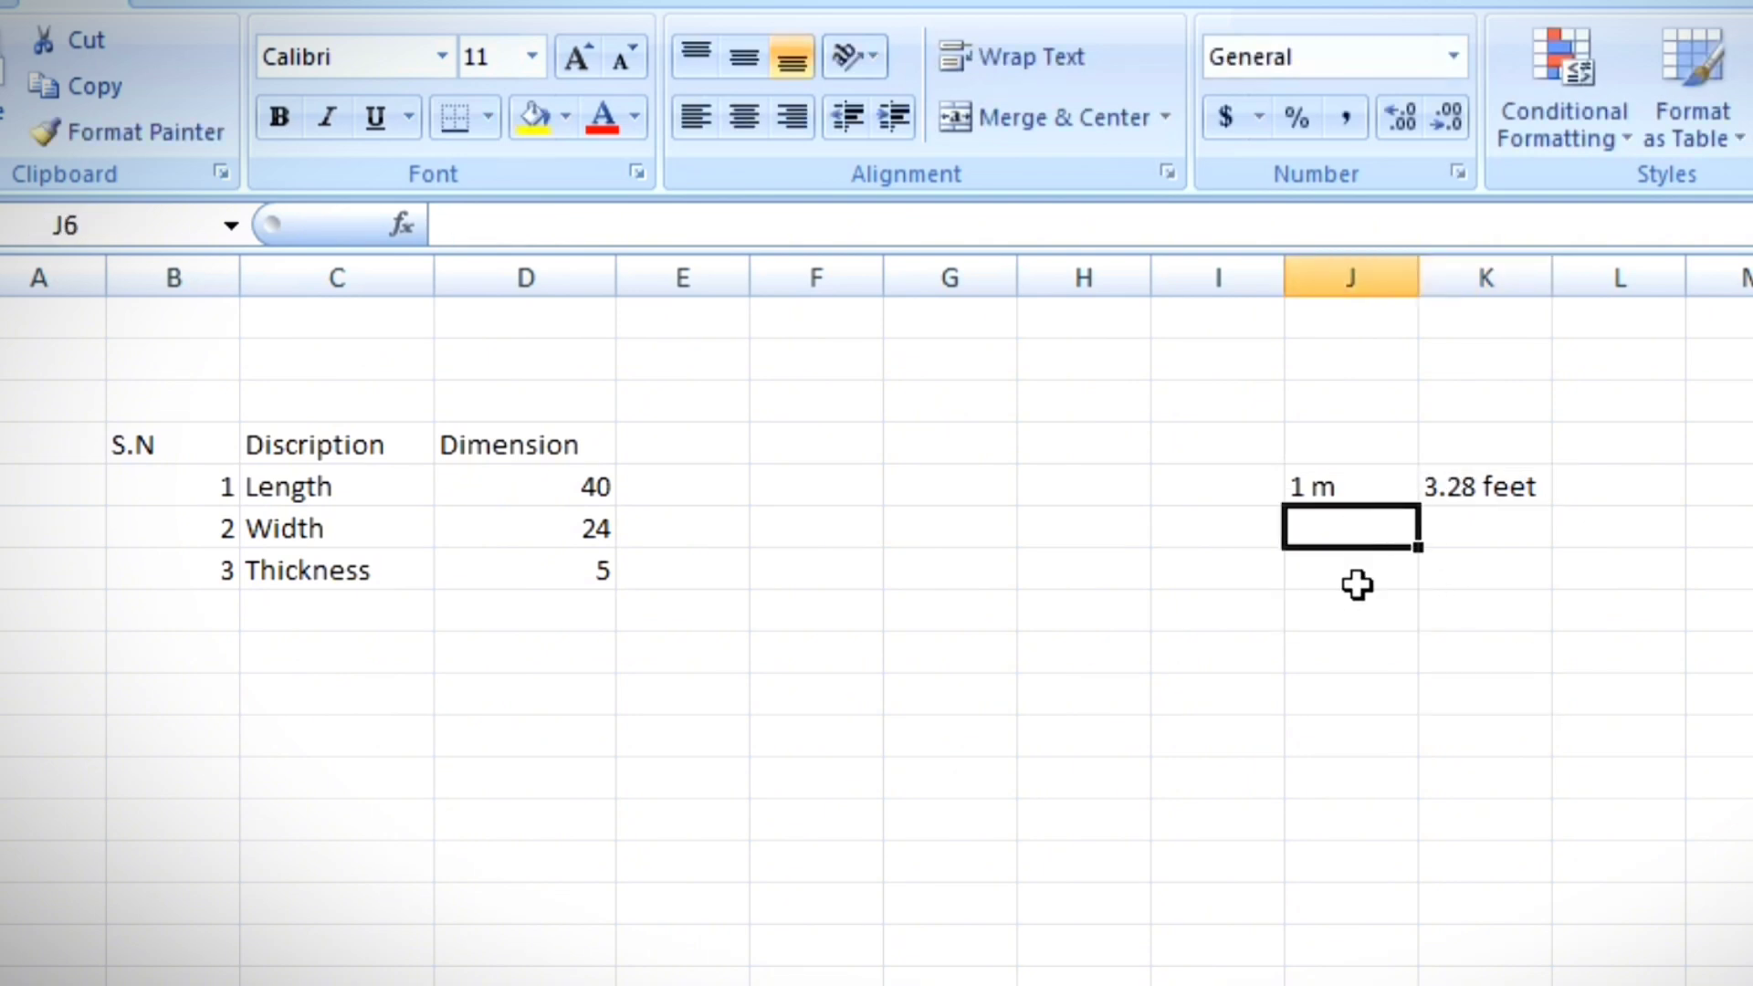
text(1 feet)
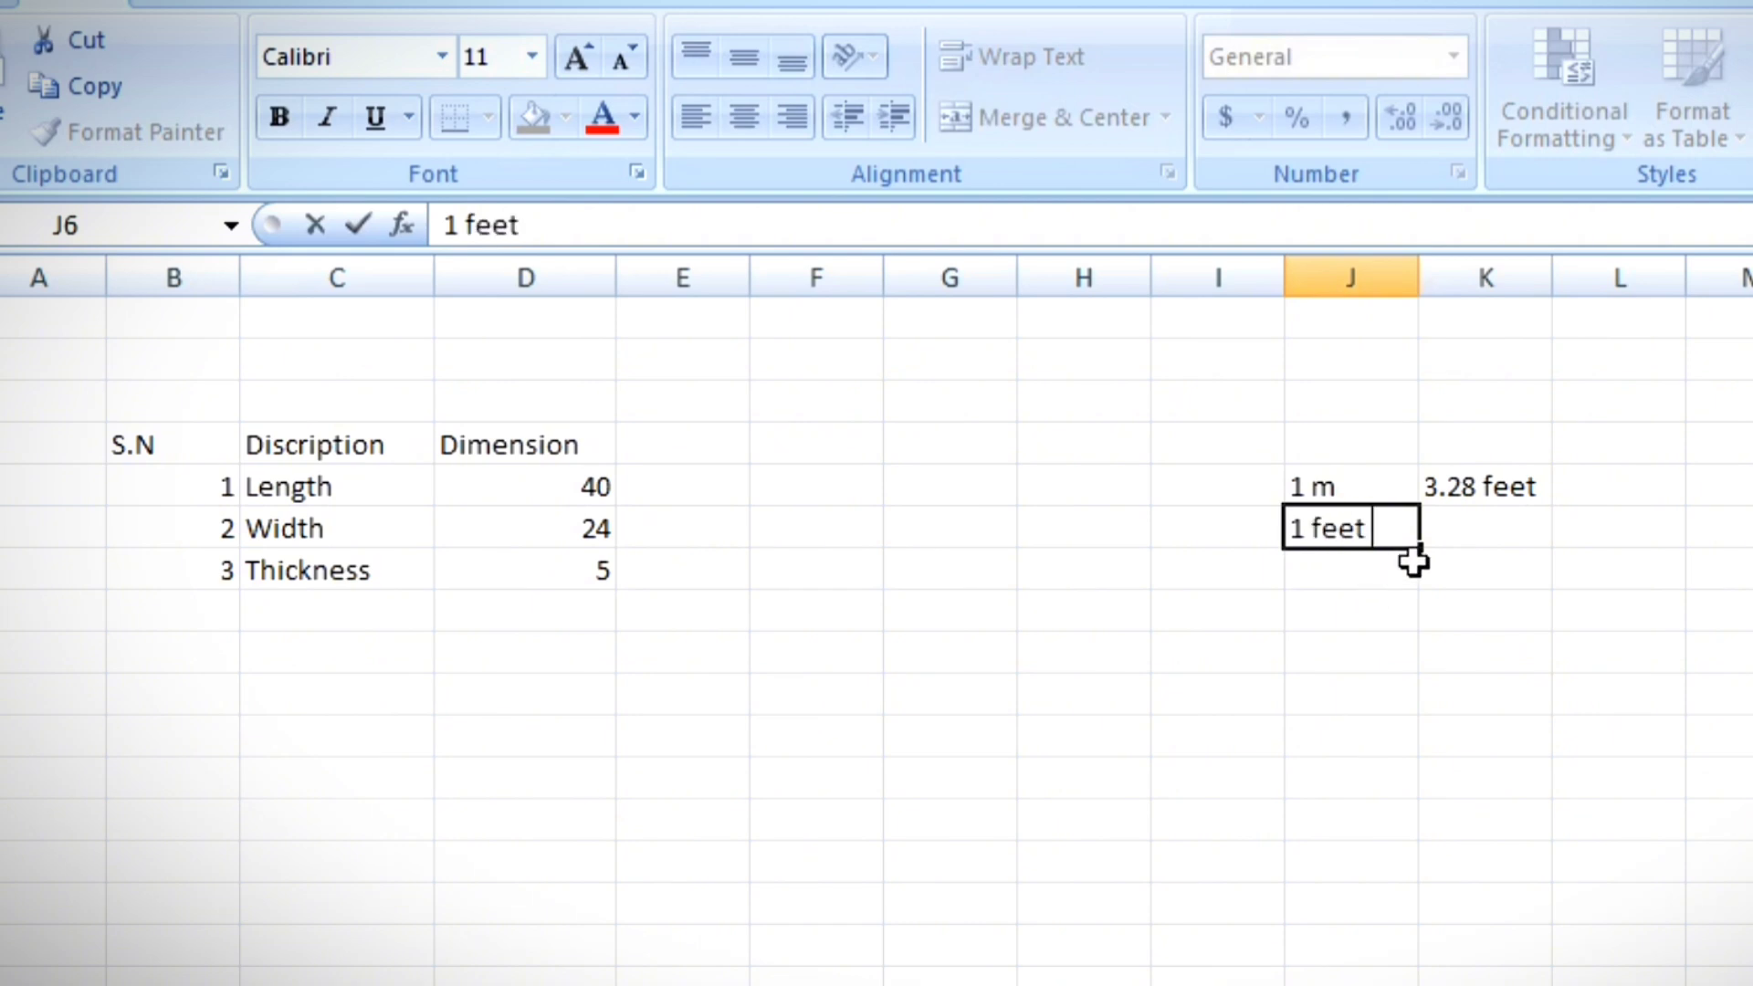
click(1470, 530)
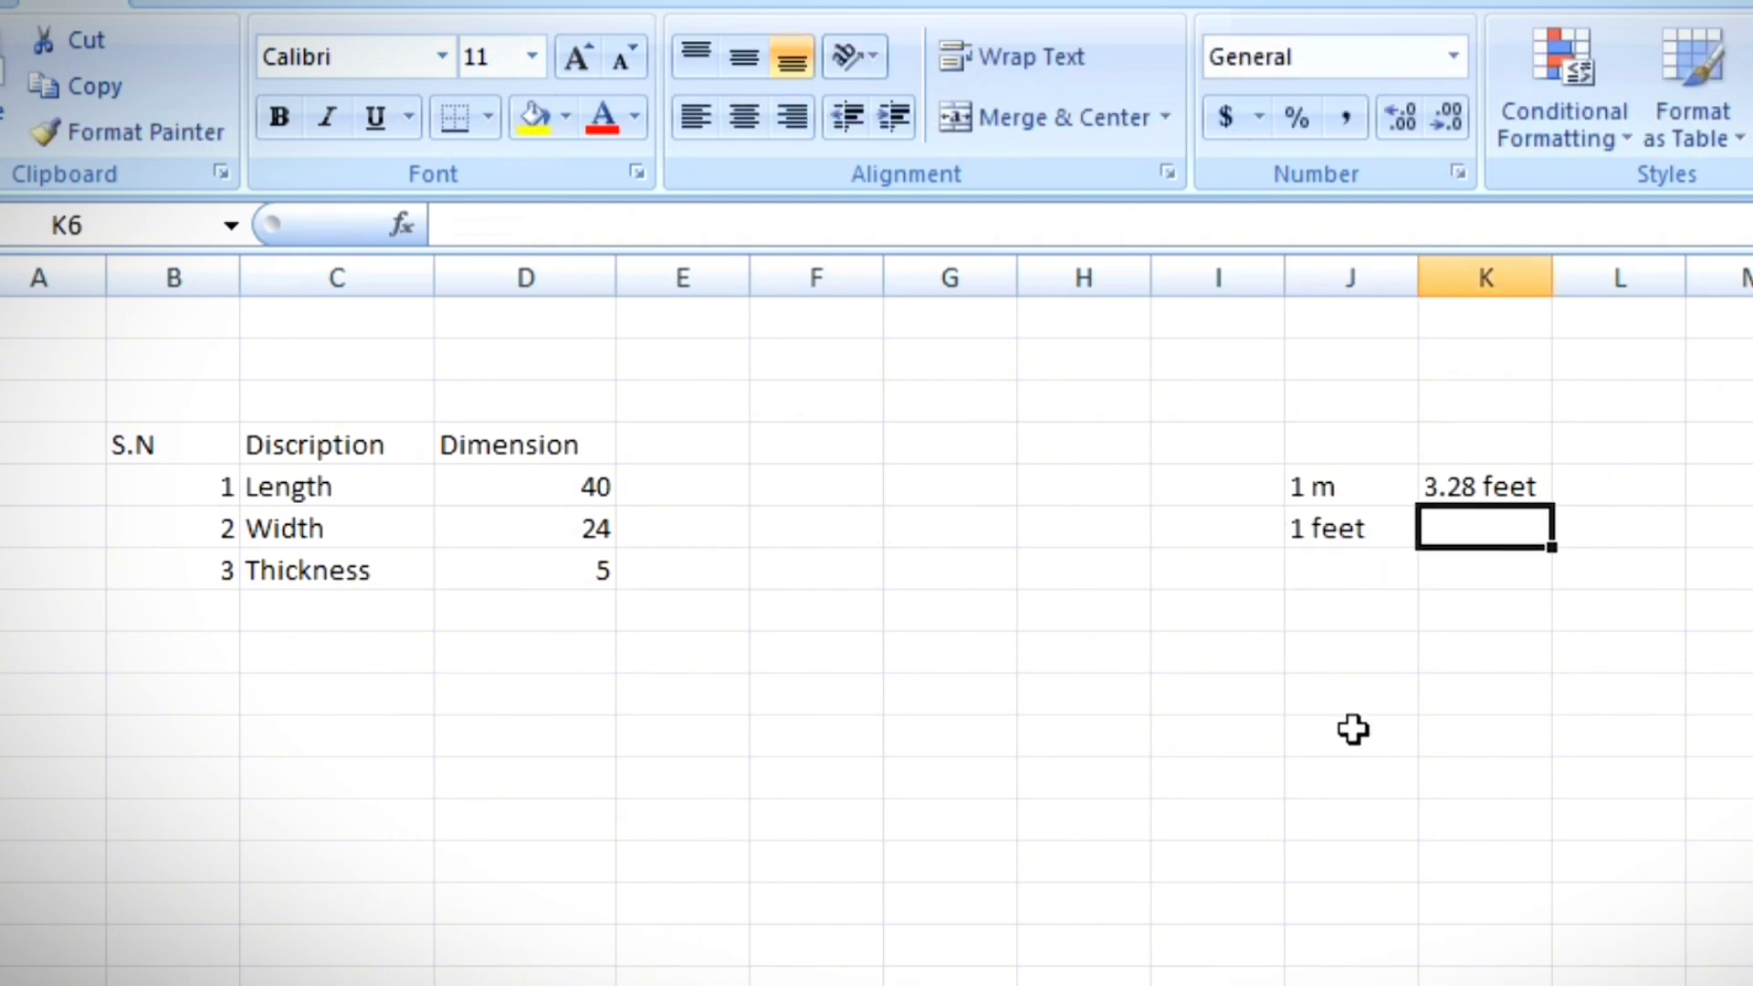
text(12 inch)
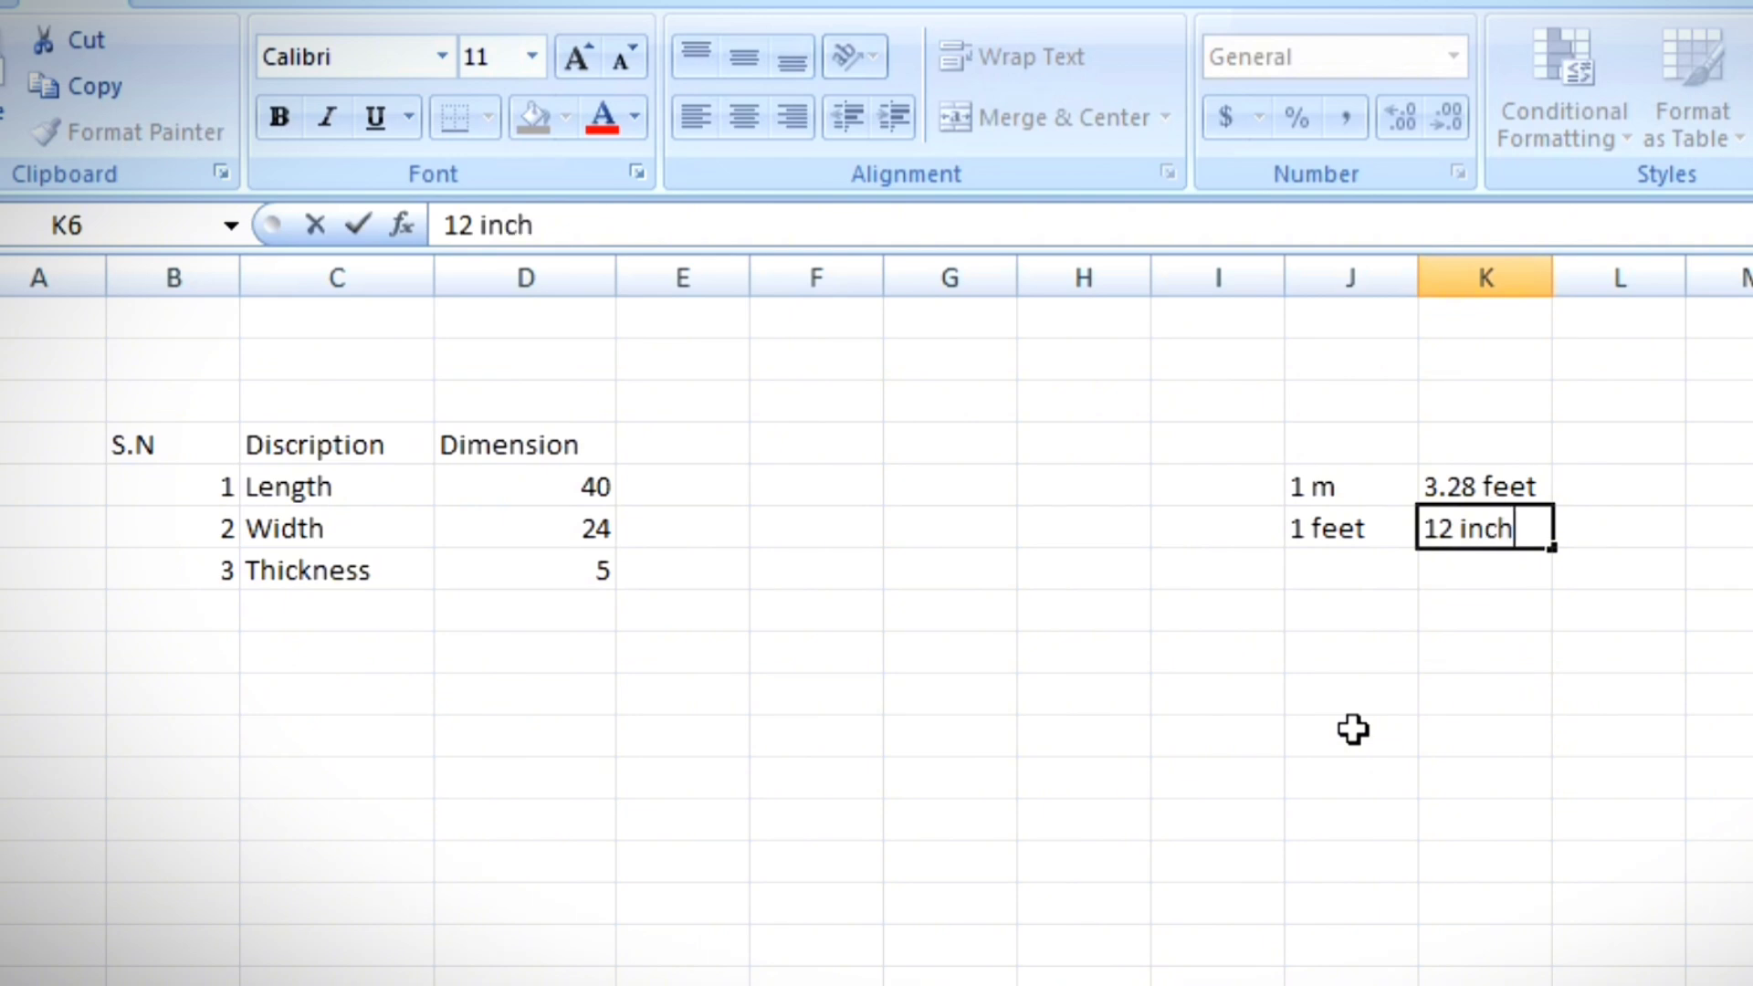
click(1353, 729)
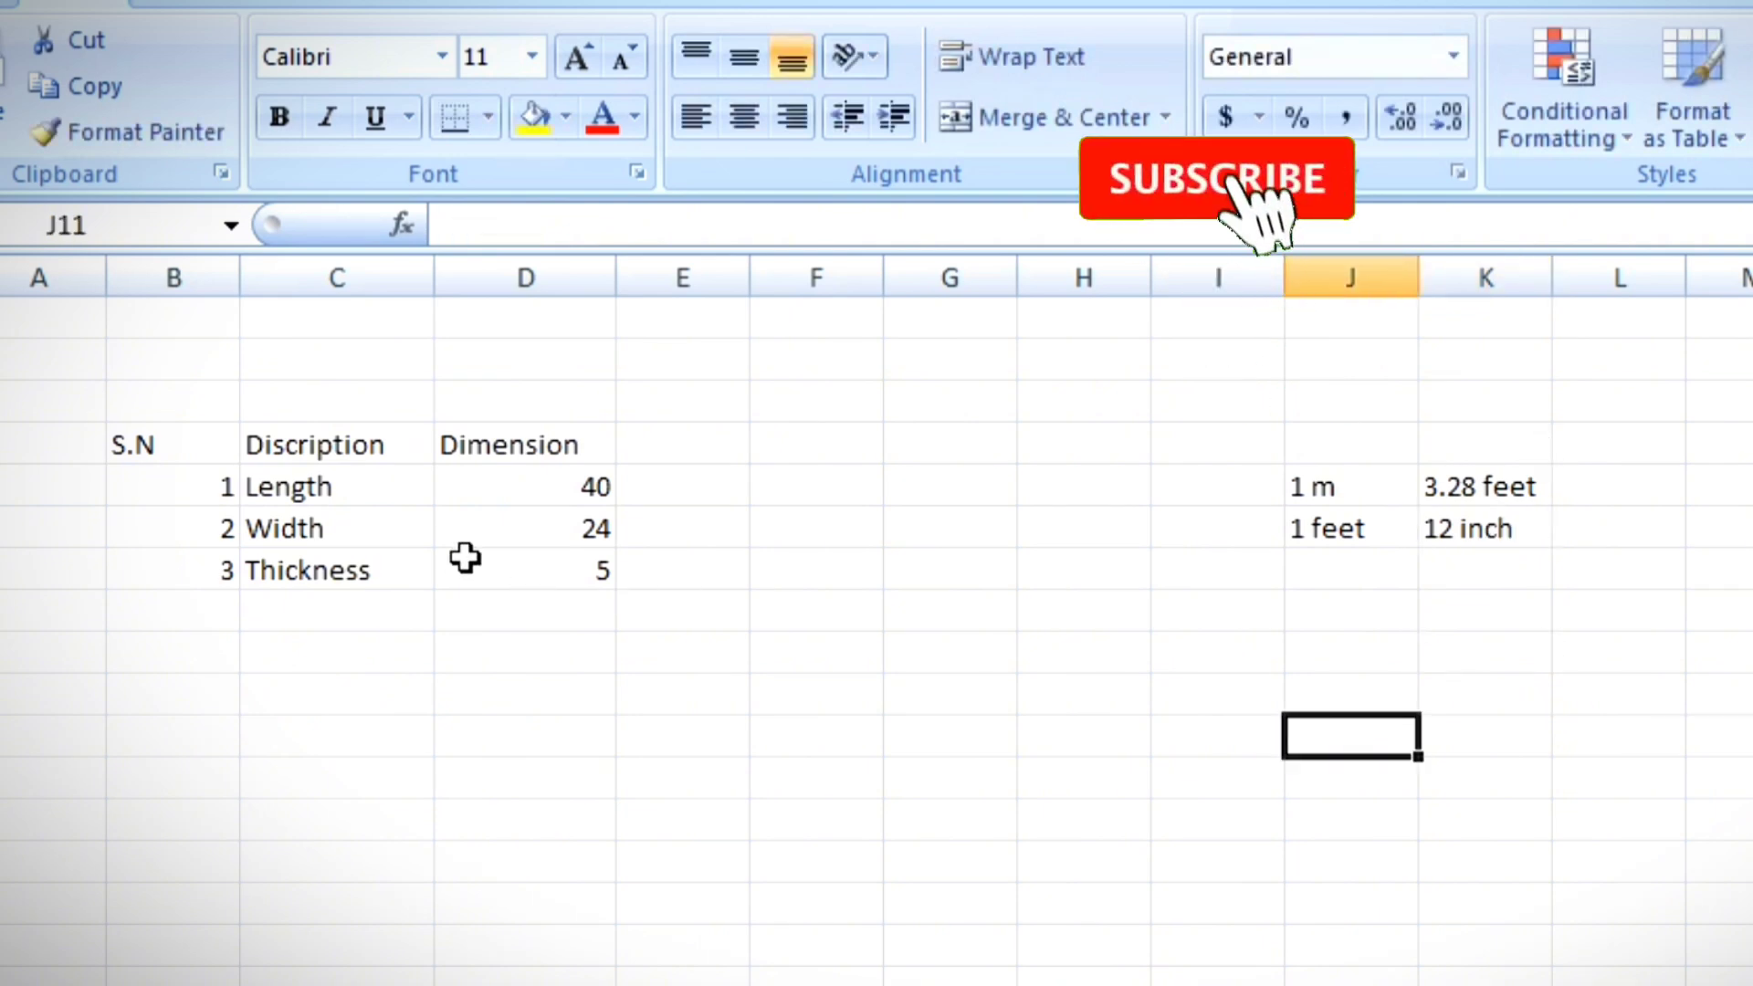
Step: Enter the column heading Dimension in meter in E4 and widen column E to fit it
click(526, 484)
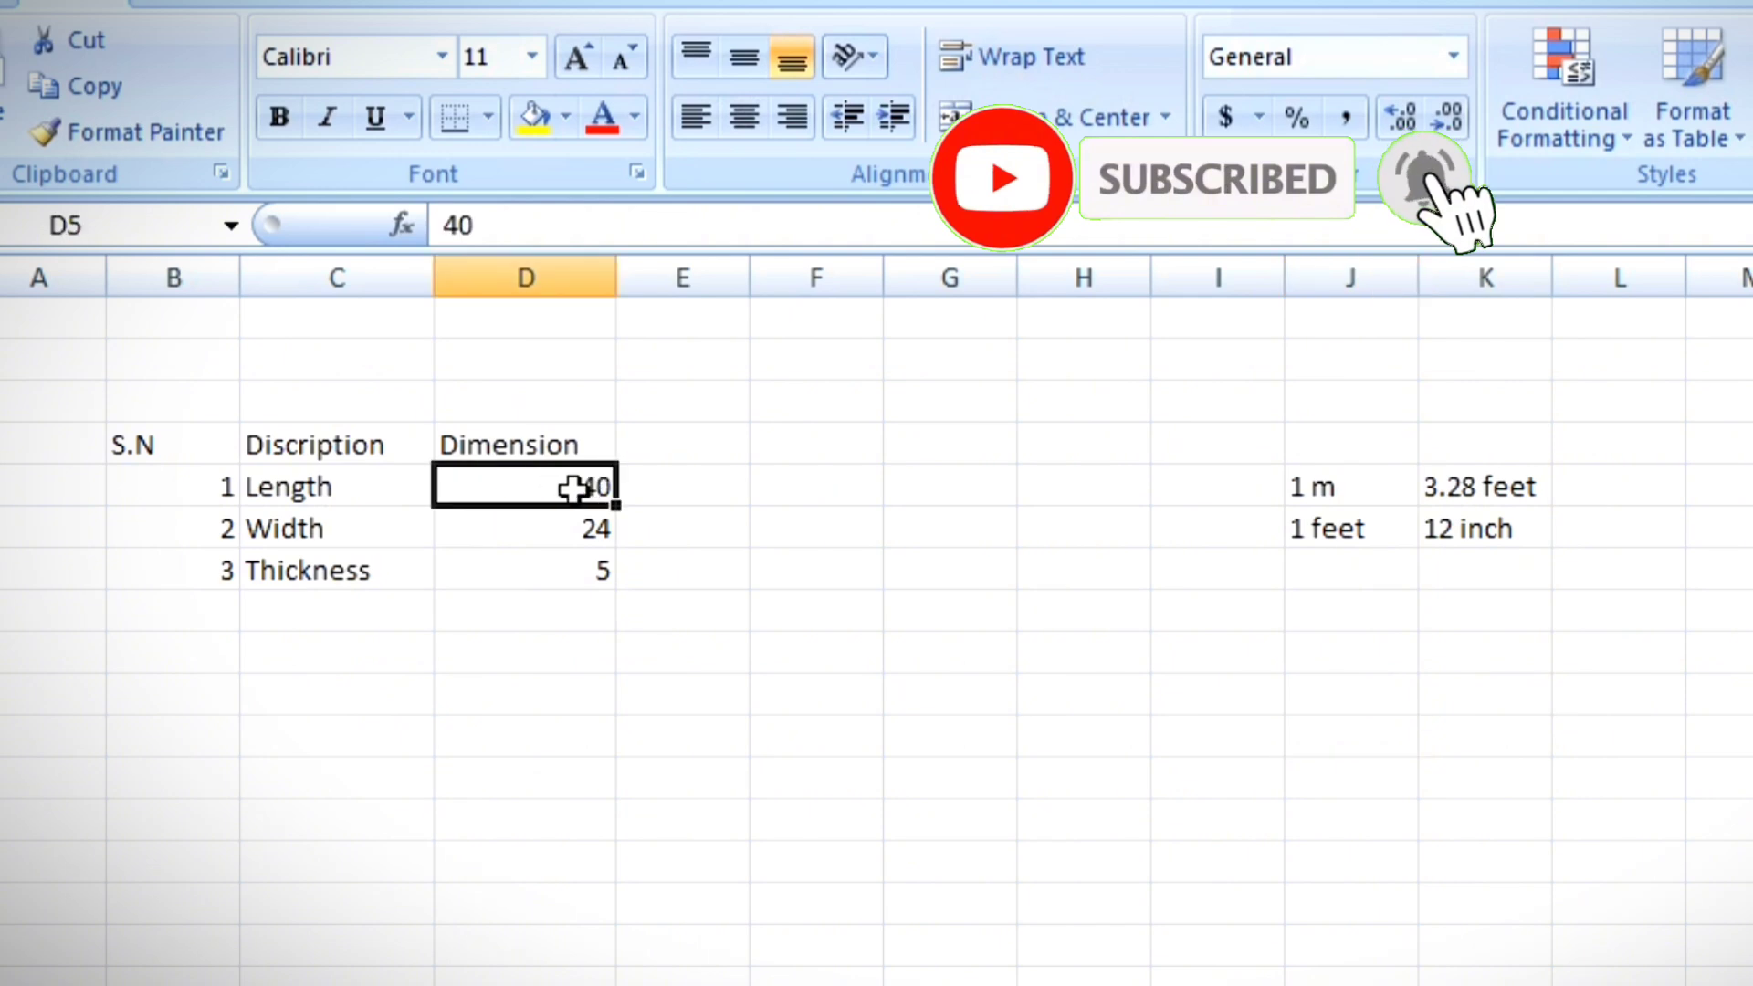
click(686, 489)
click(696, 453)
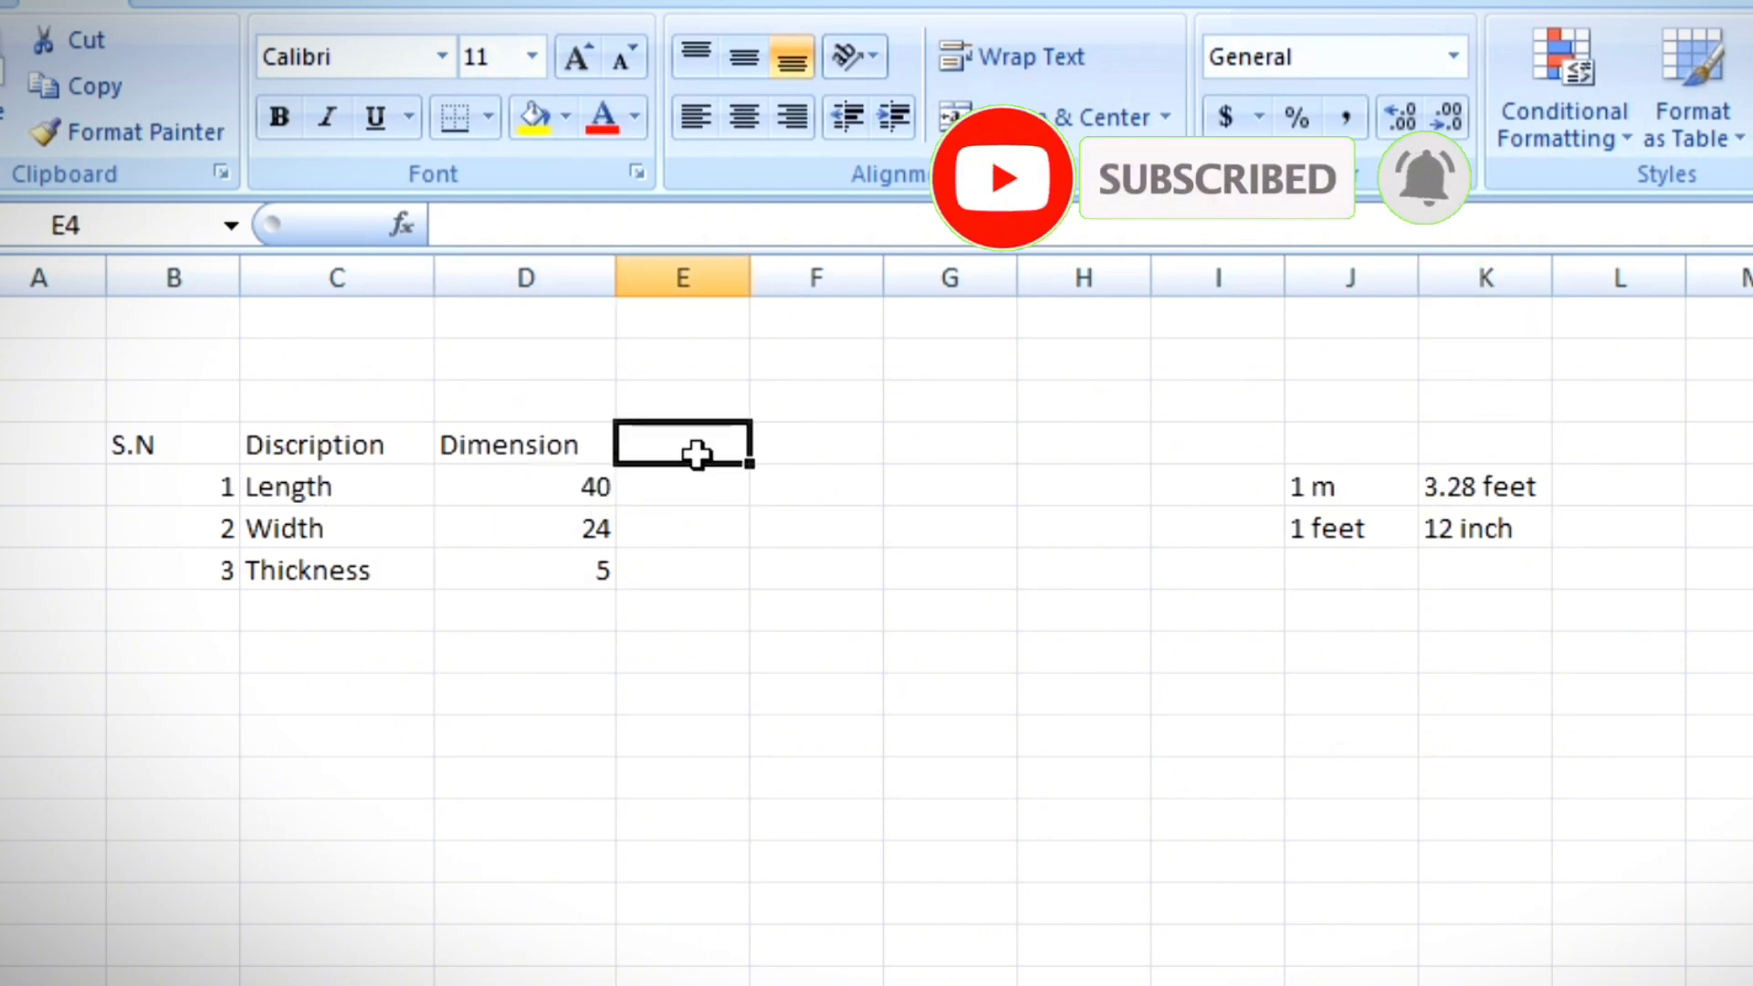
key(Down)
key(Down)
key(Down)
key(Down)
click(700, 484)
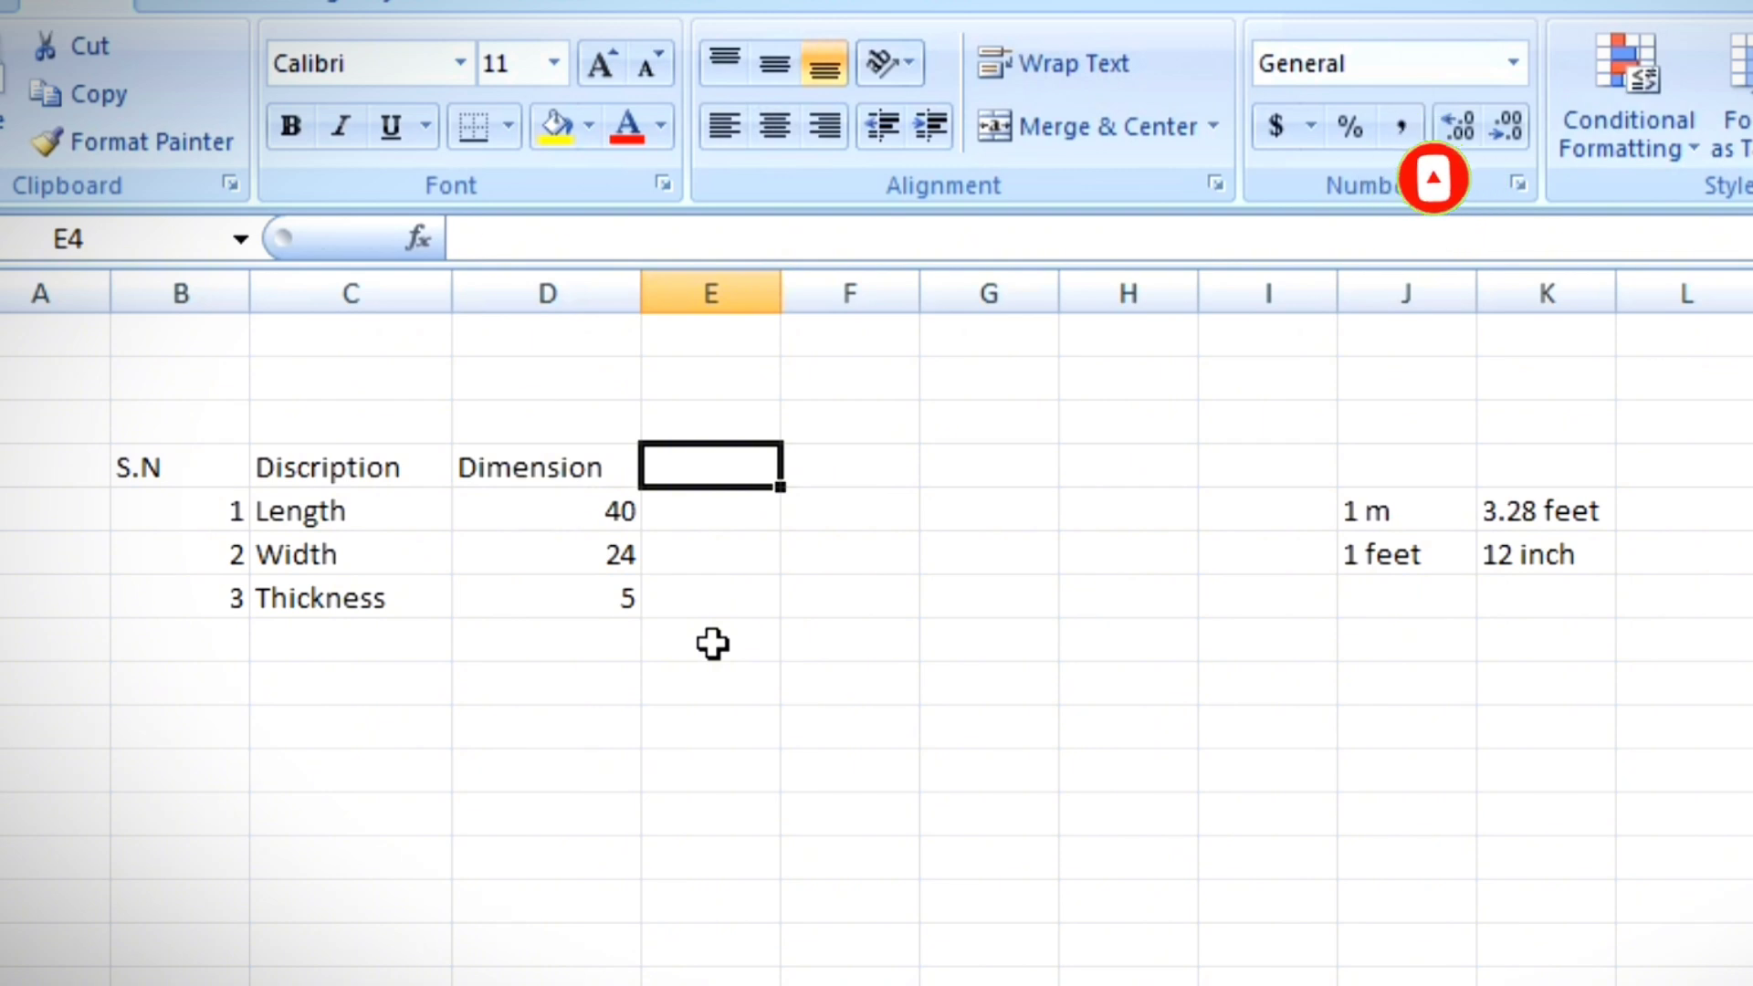
text(Dimen)
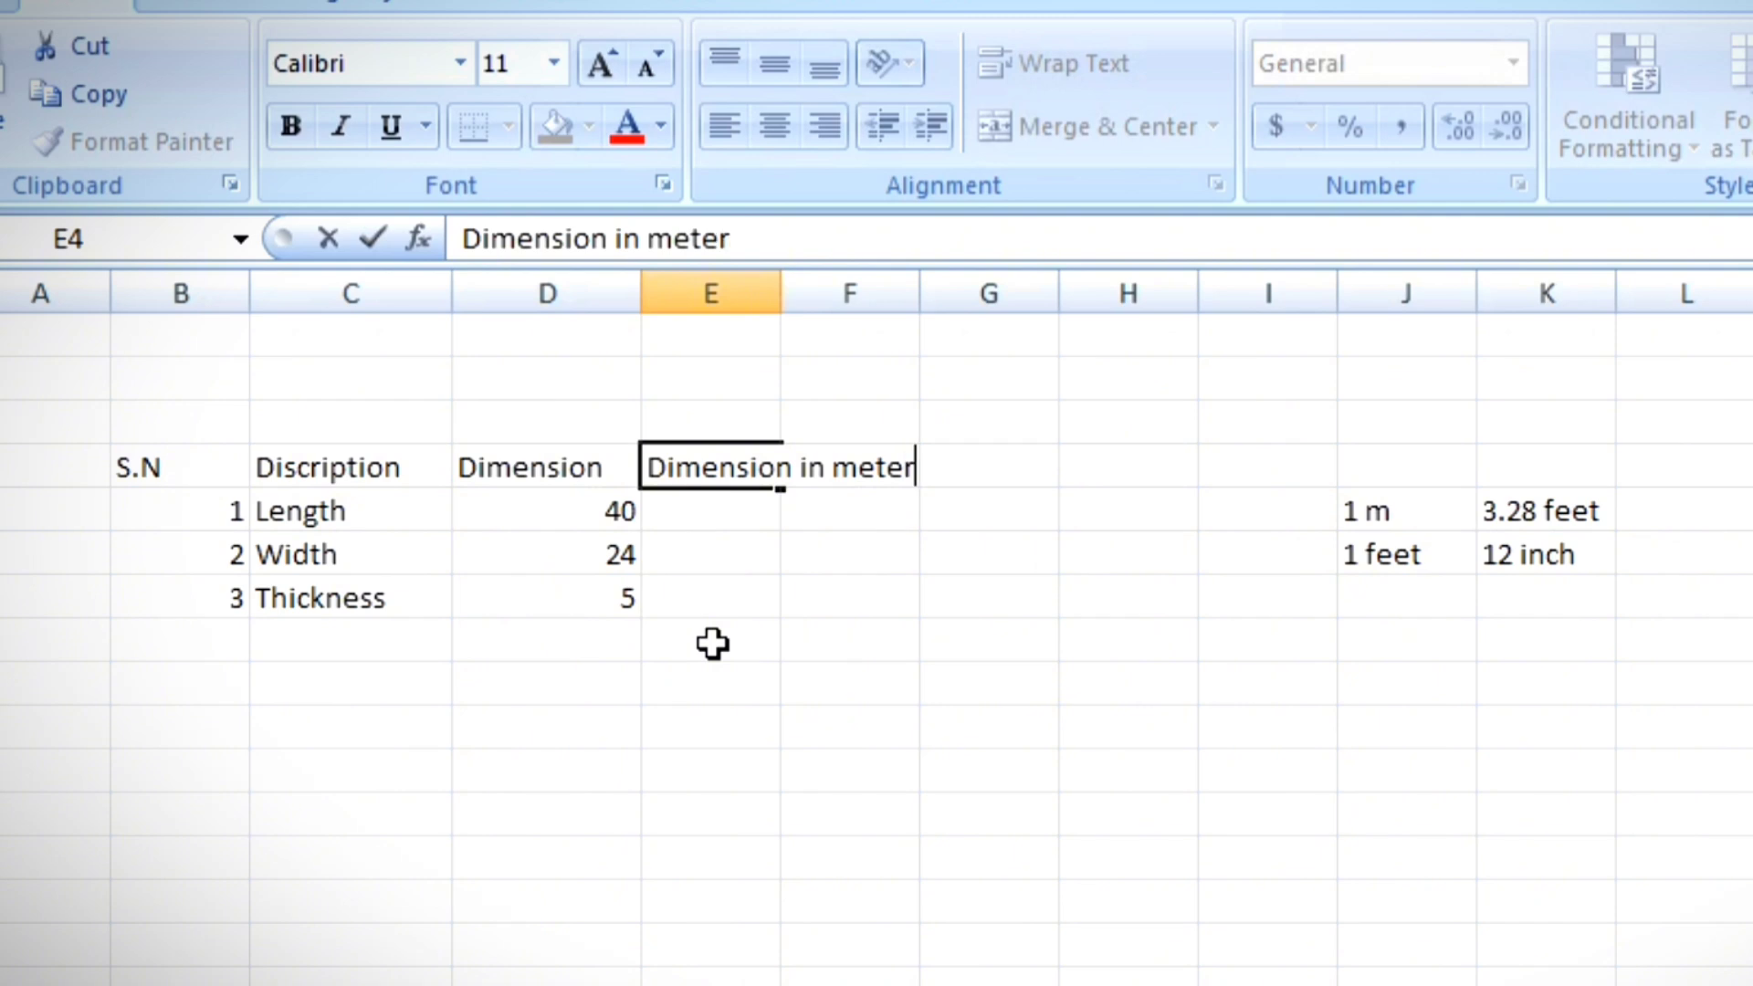
text(sion in meter)
click(744, 731)
drag(781, 293, 928, 294)
click(1124, 777)
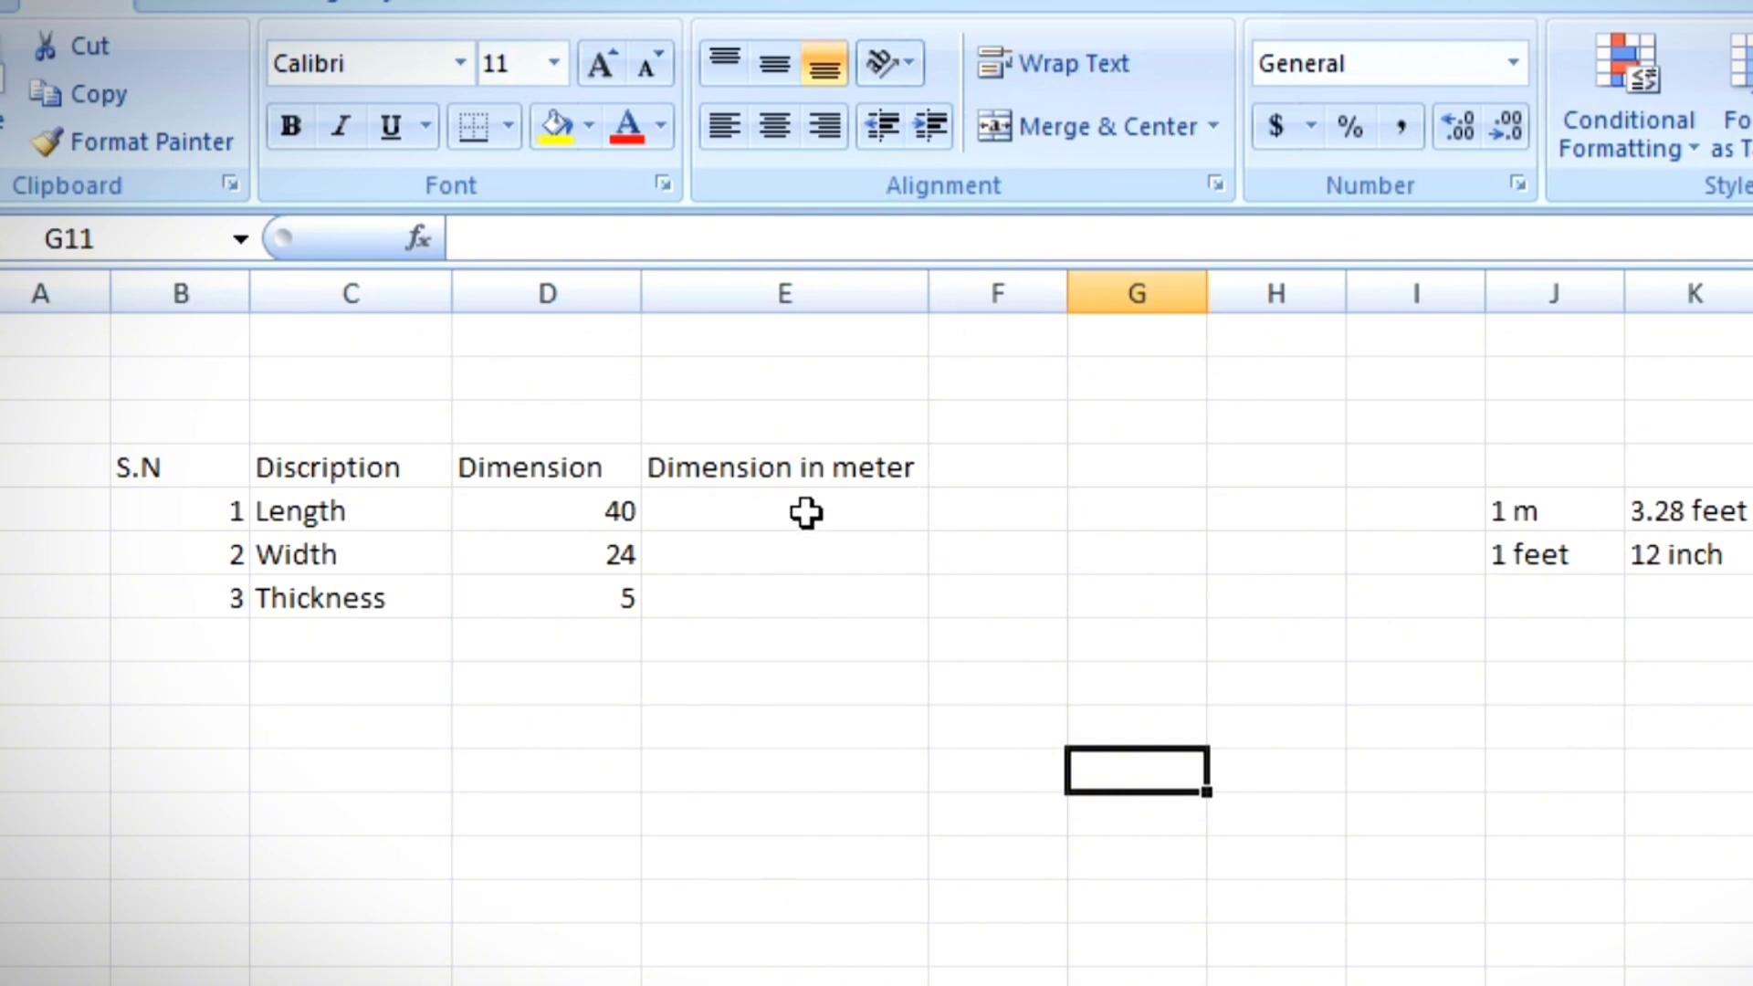
Step: Convert the length to metres in E5 with the formula =D5/3.28
click(751, 466)
click(576, 503)
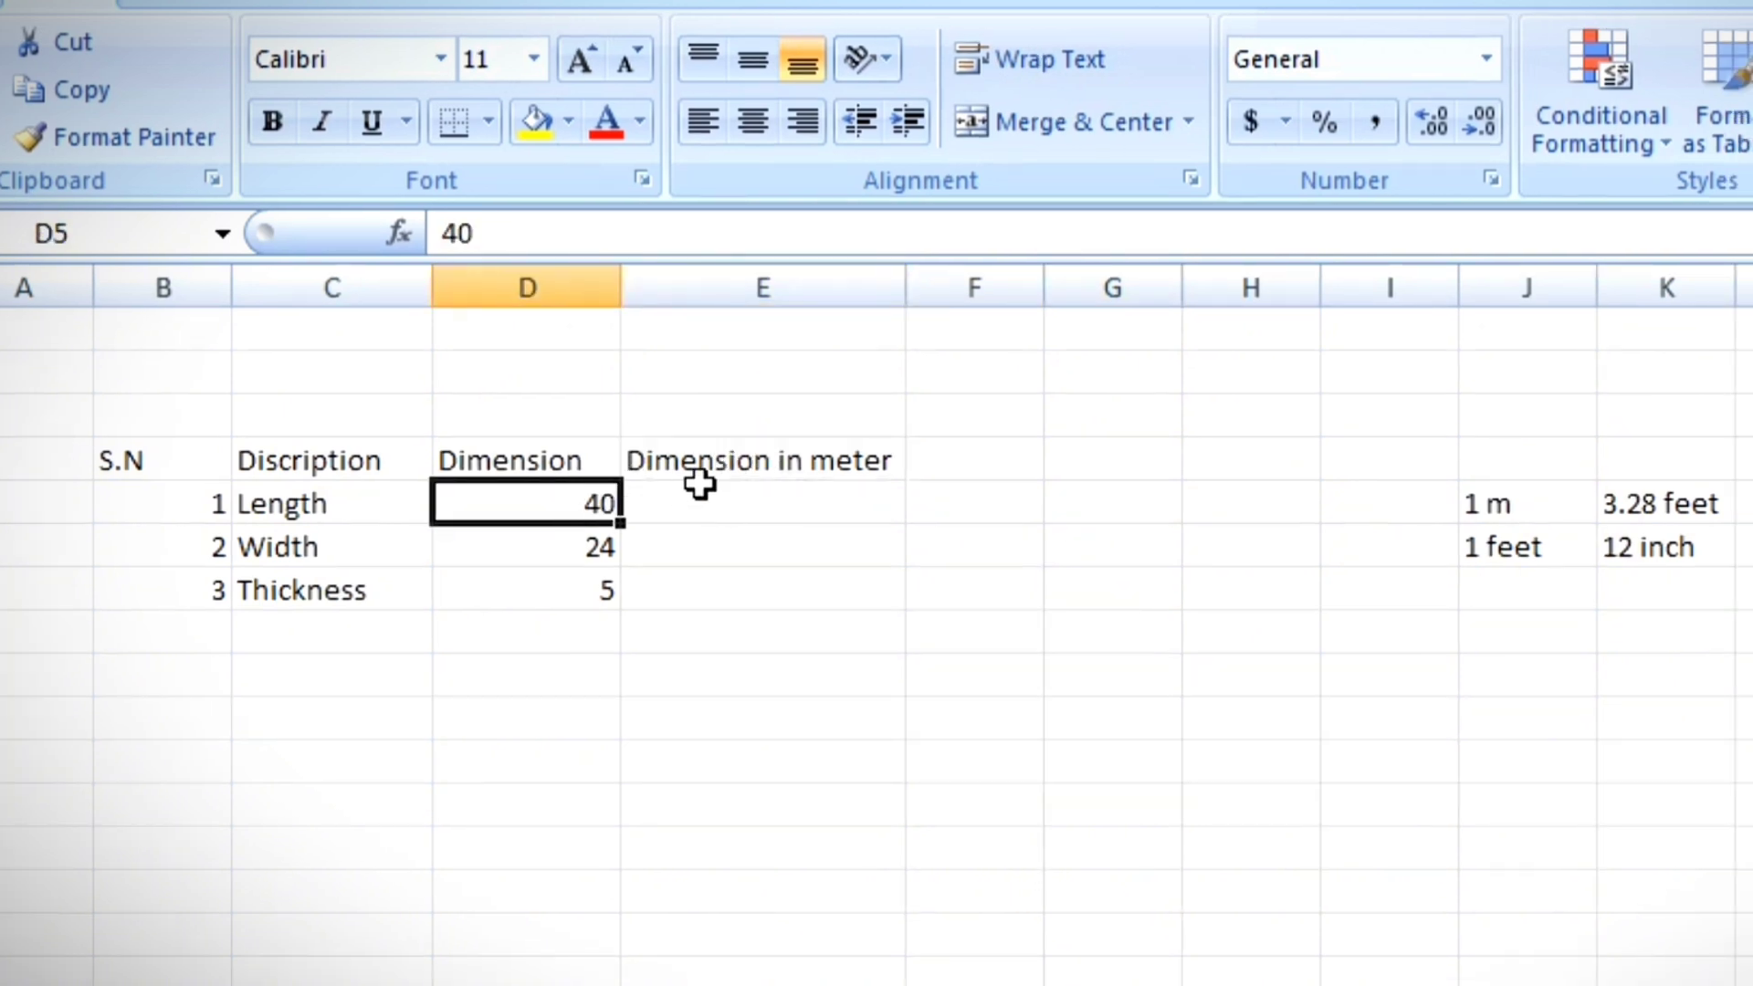
click(744, 462)
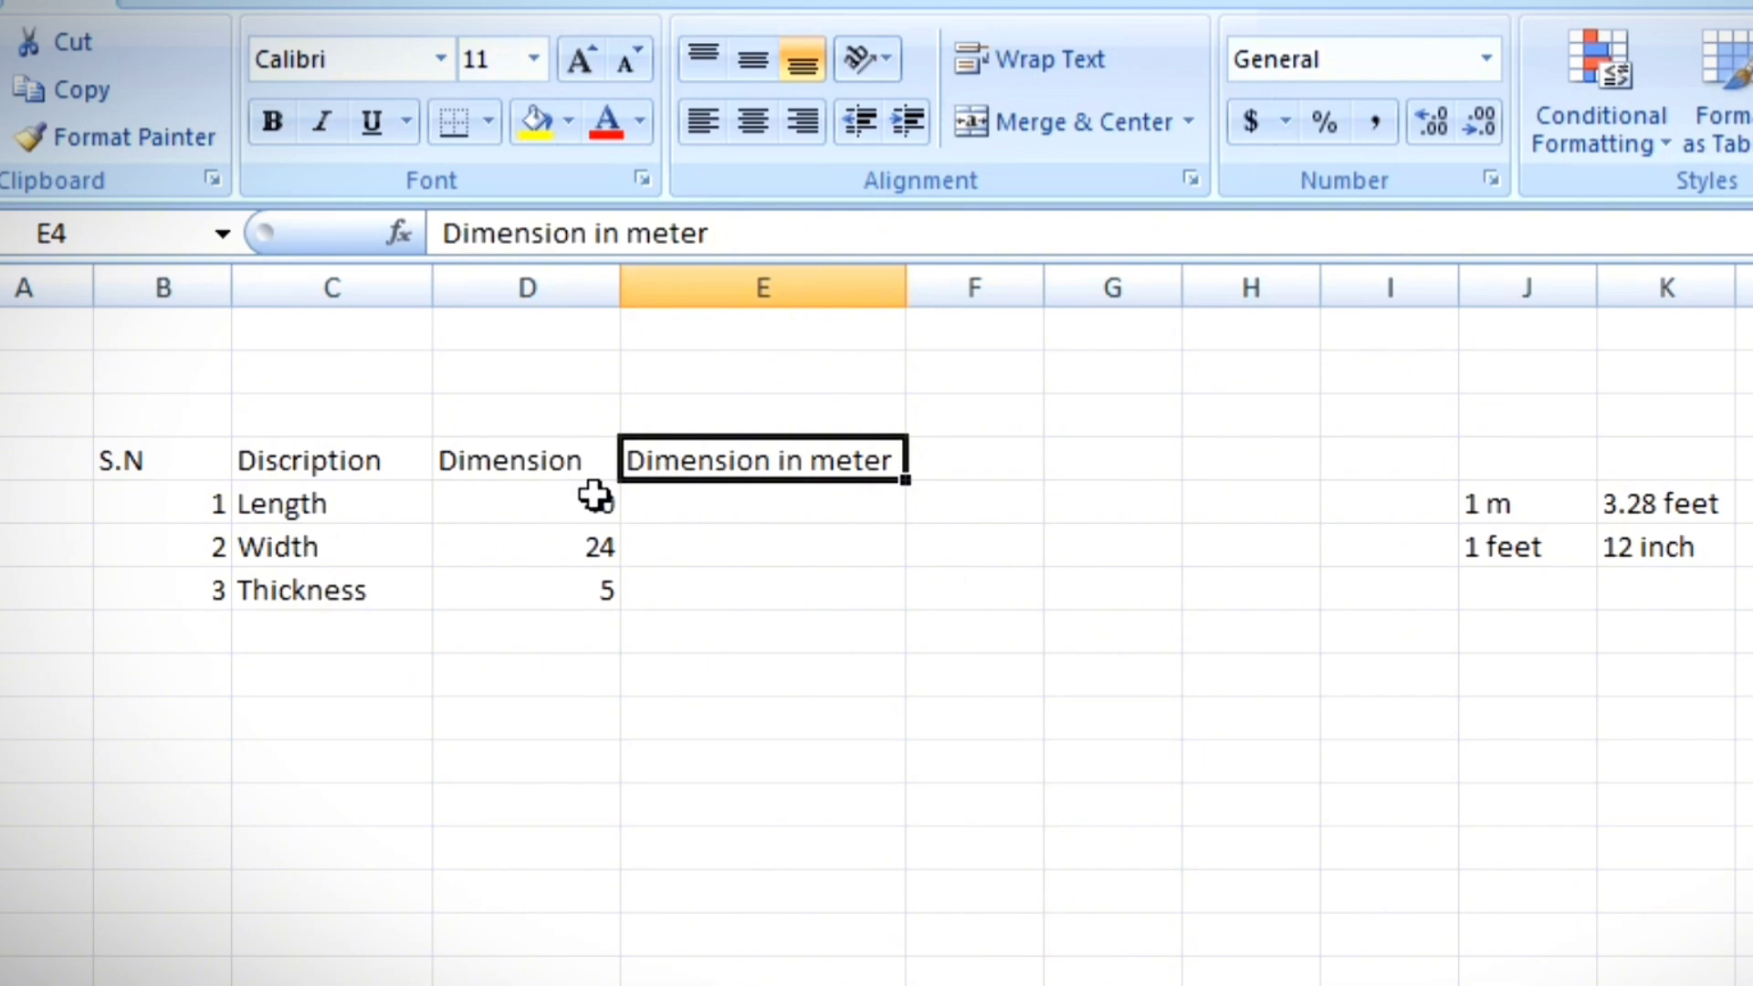
click(748, 514)
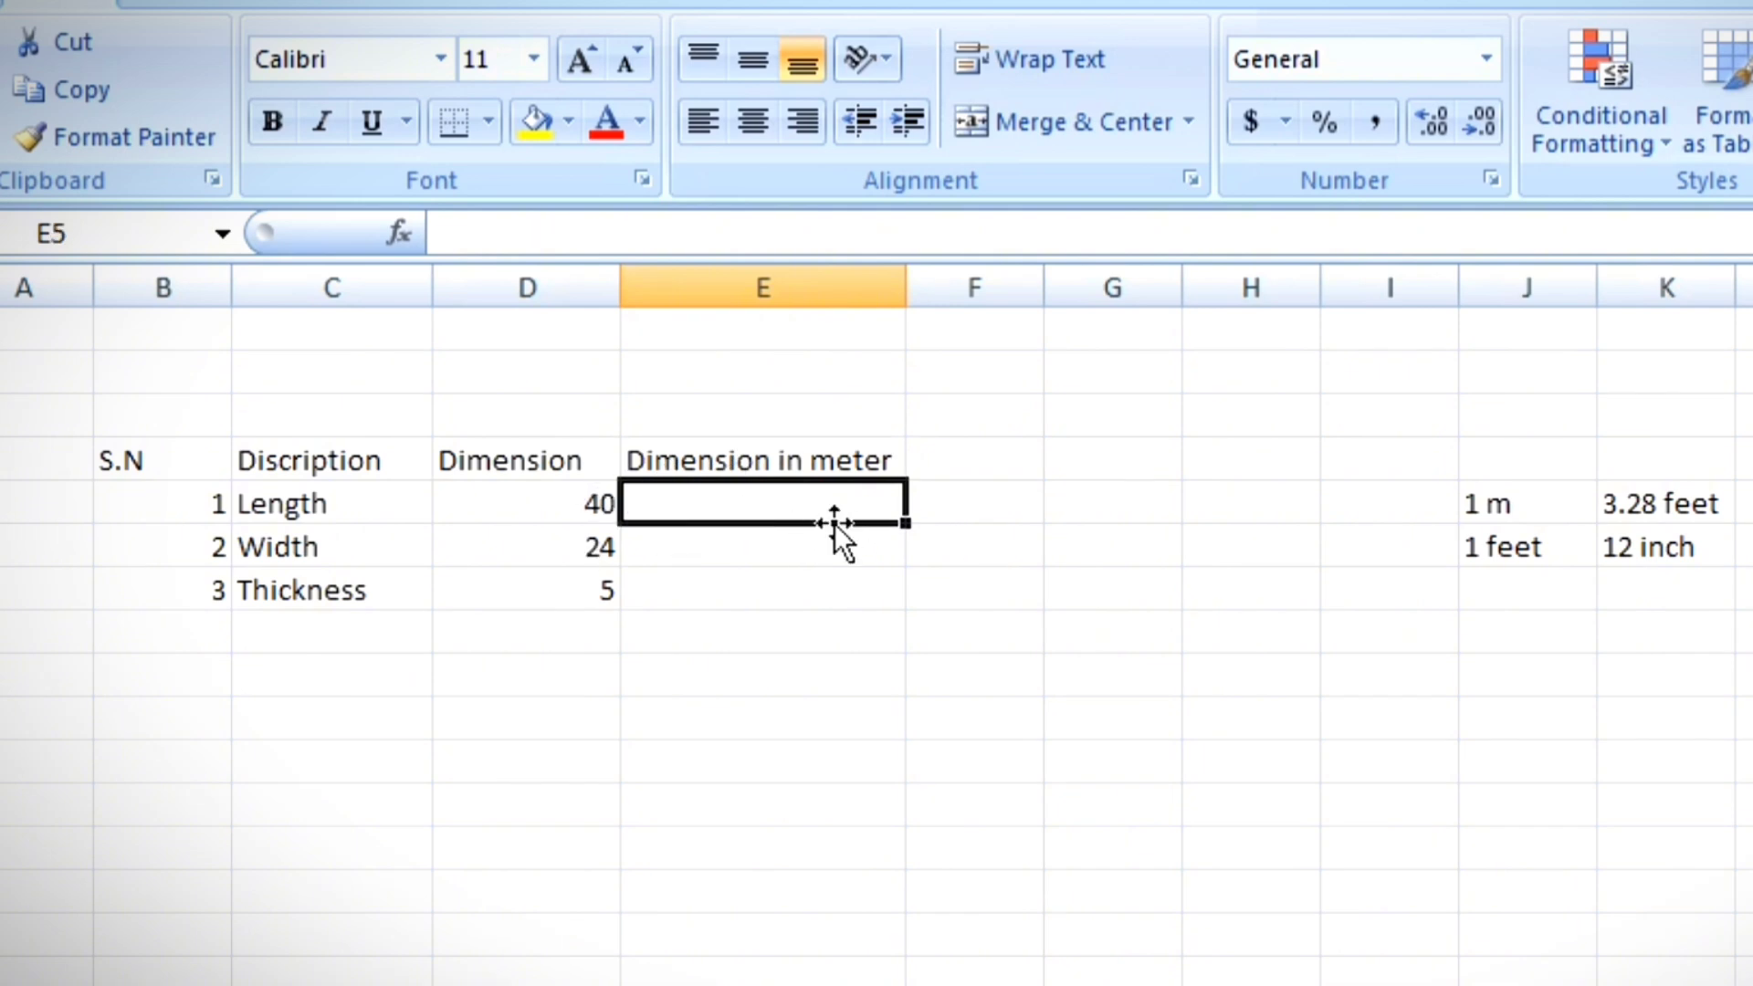
text(=)
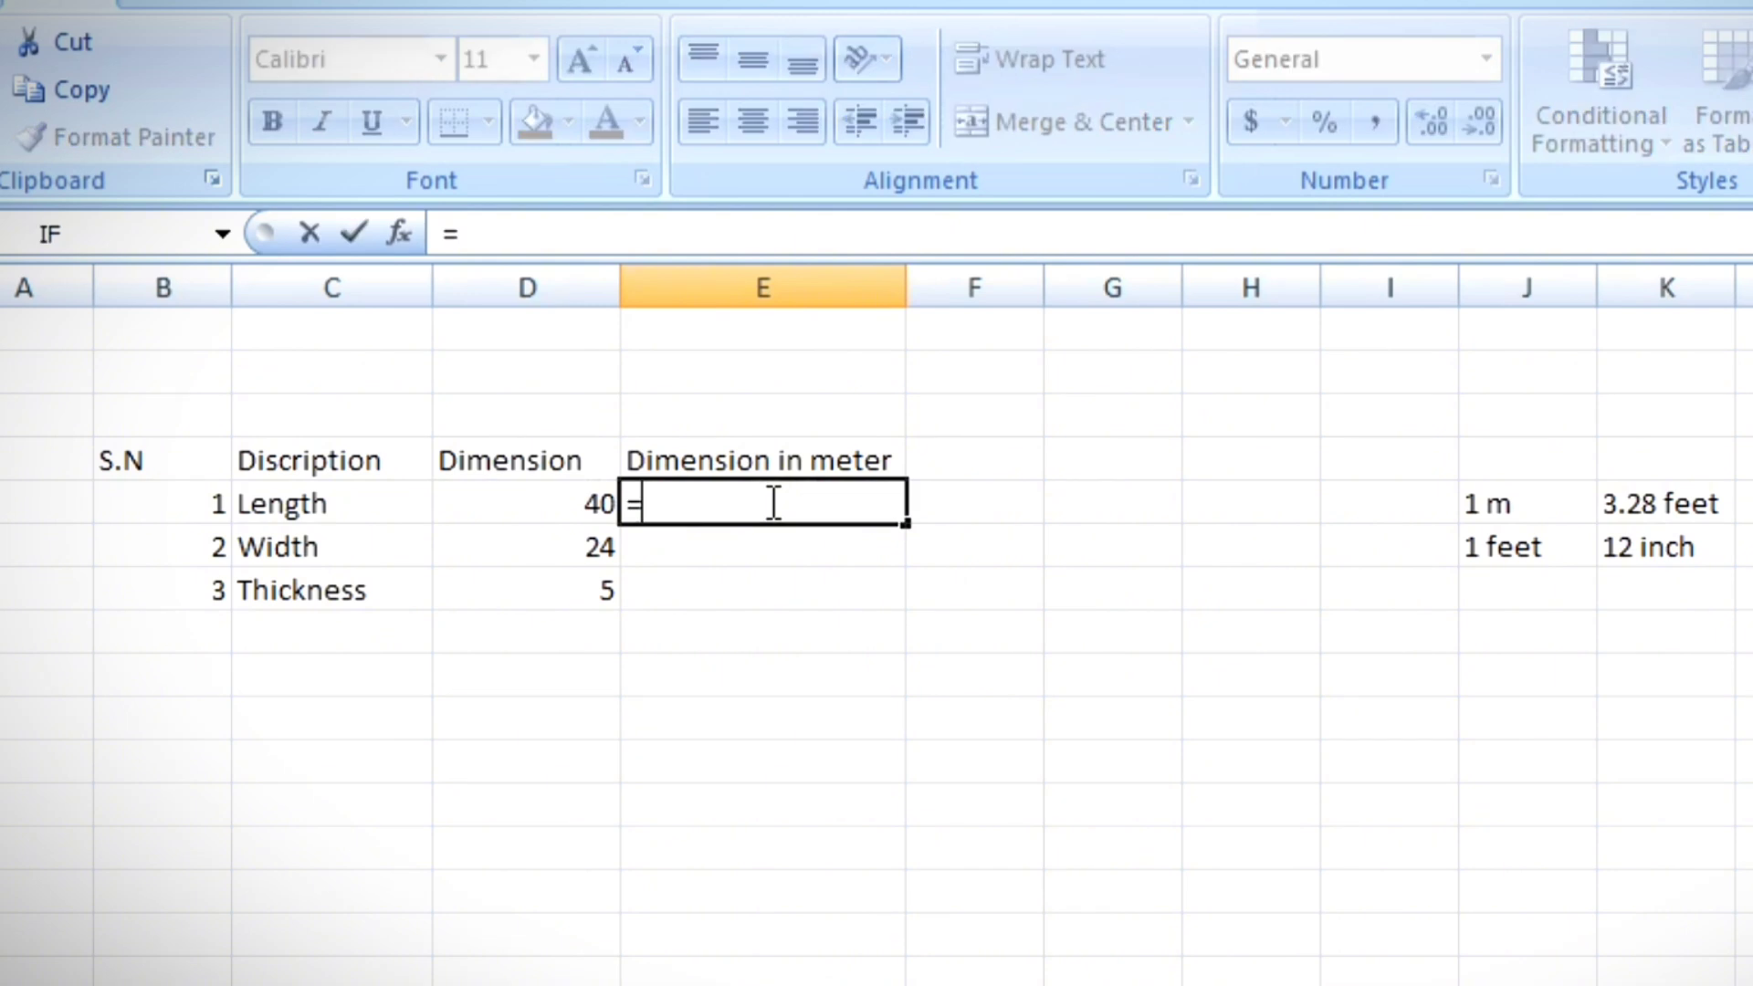
click(601, 508)
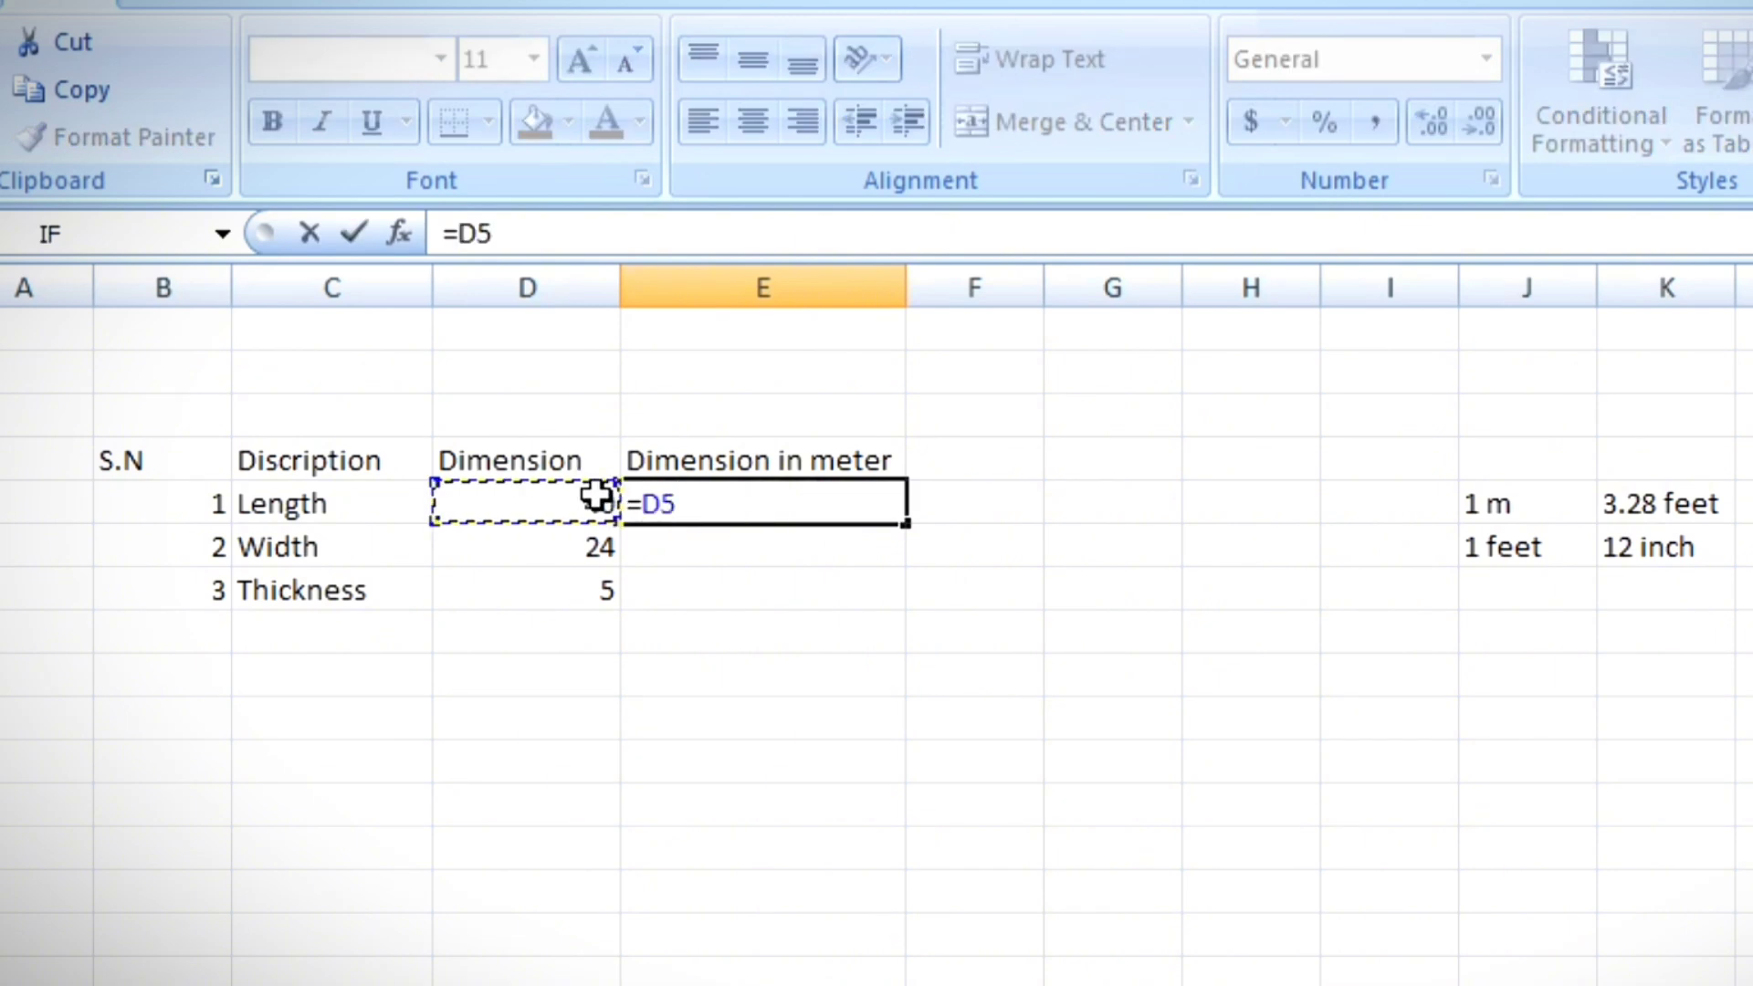
text(/3.28)
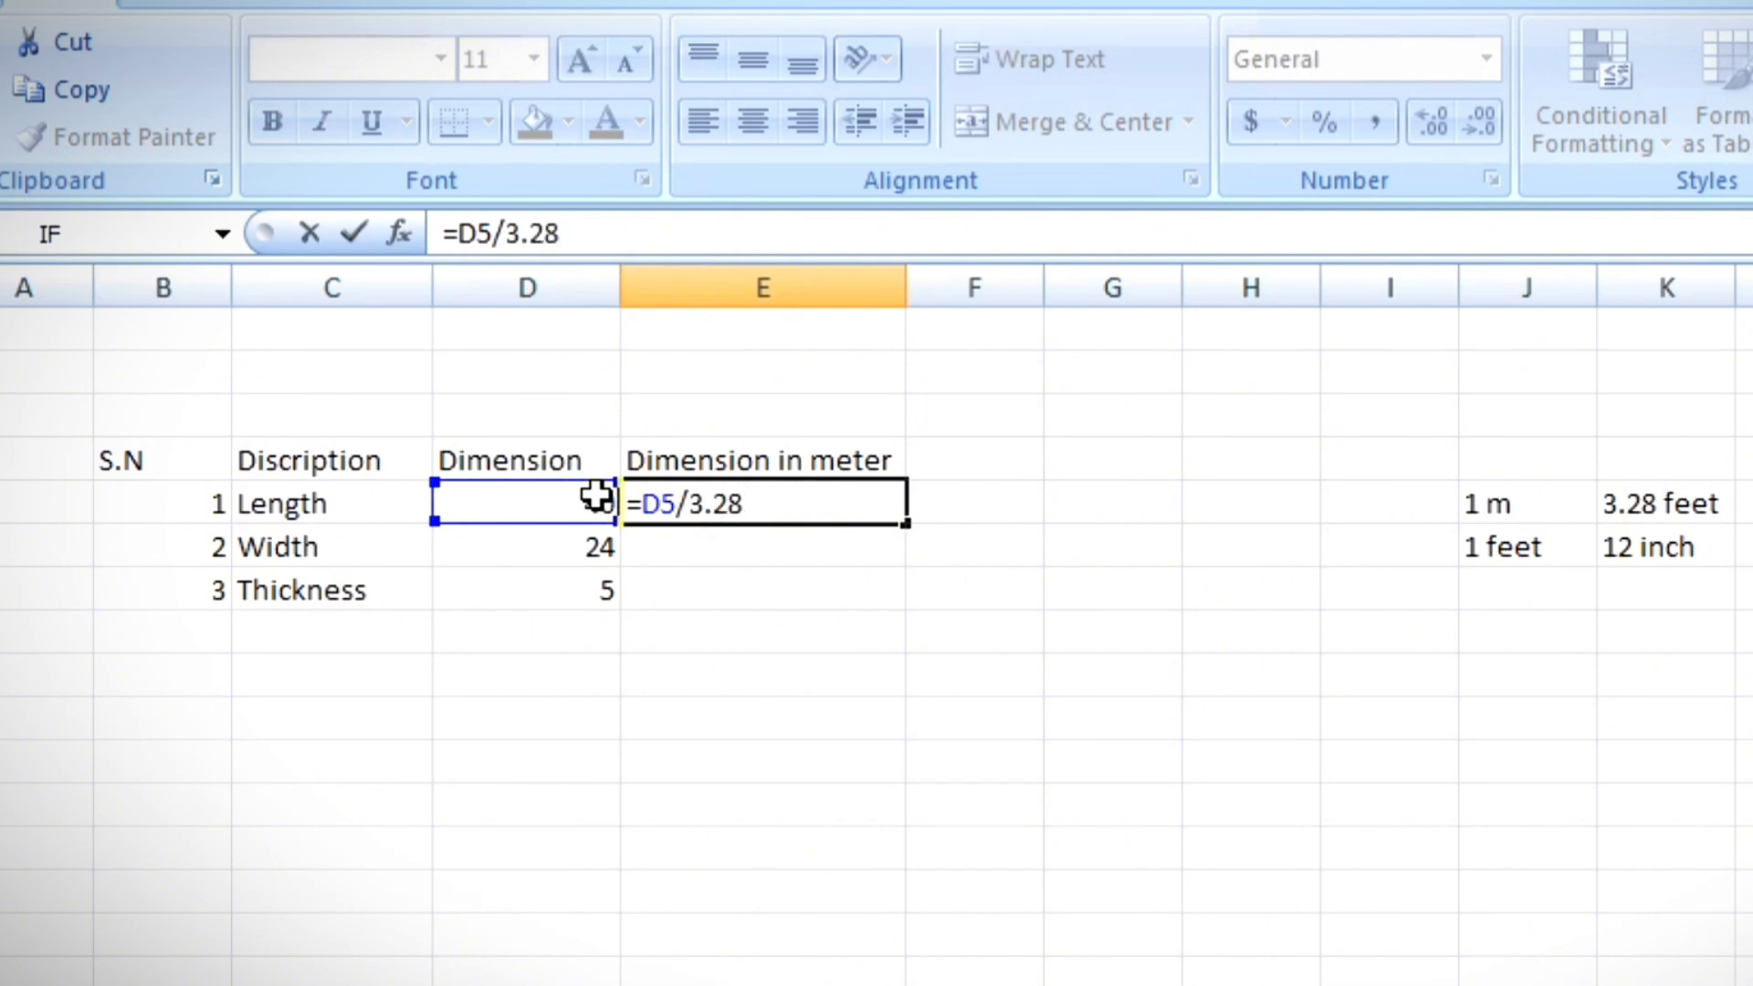
key(Return)
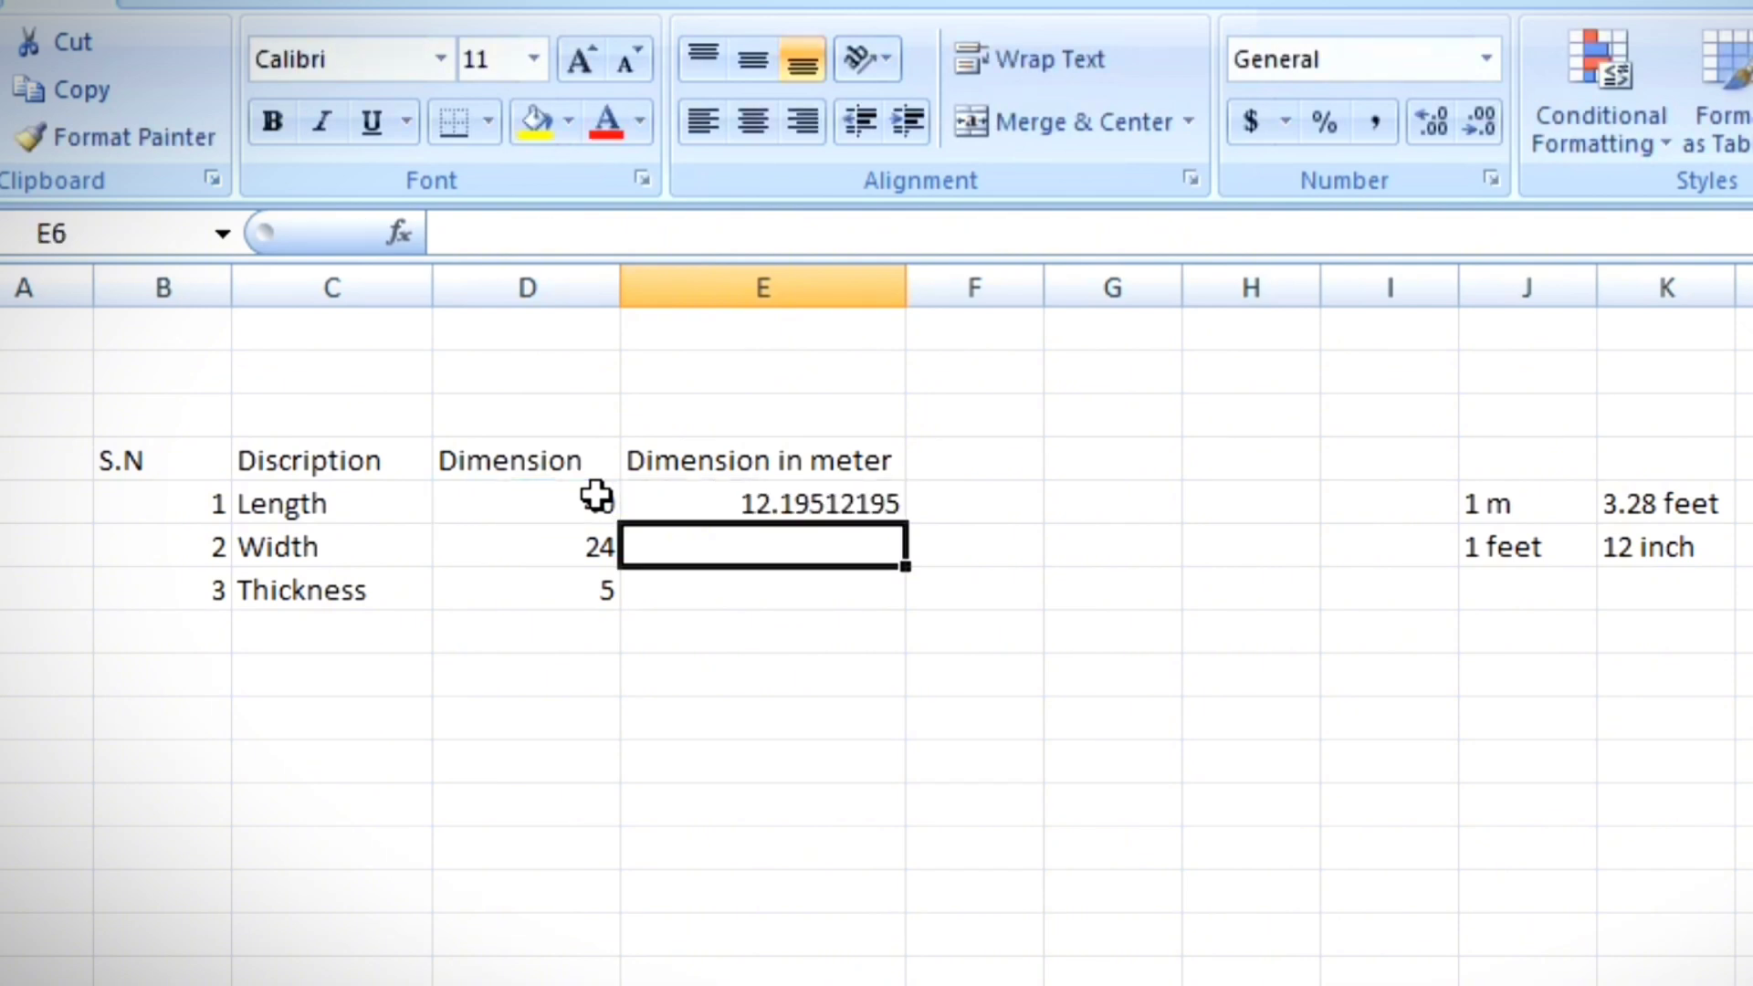
click(752, 498)
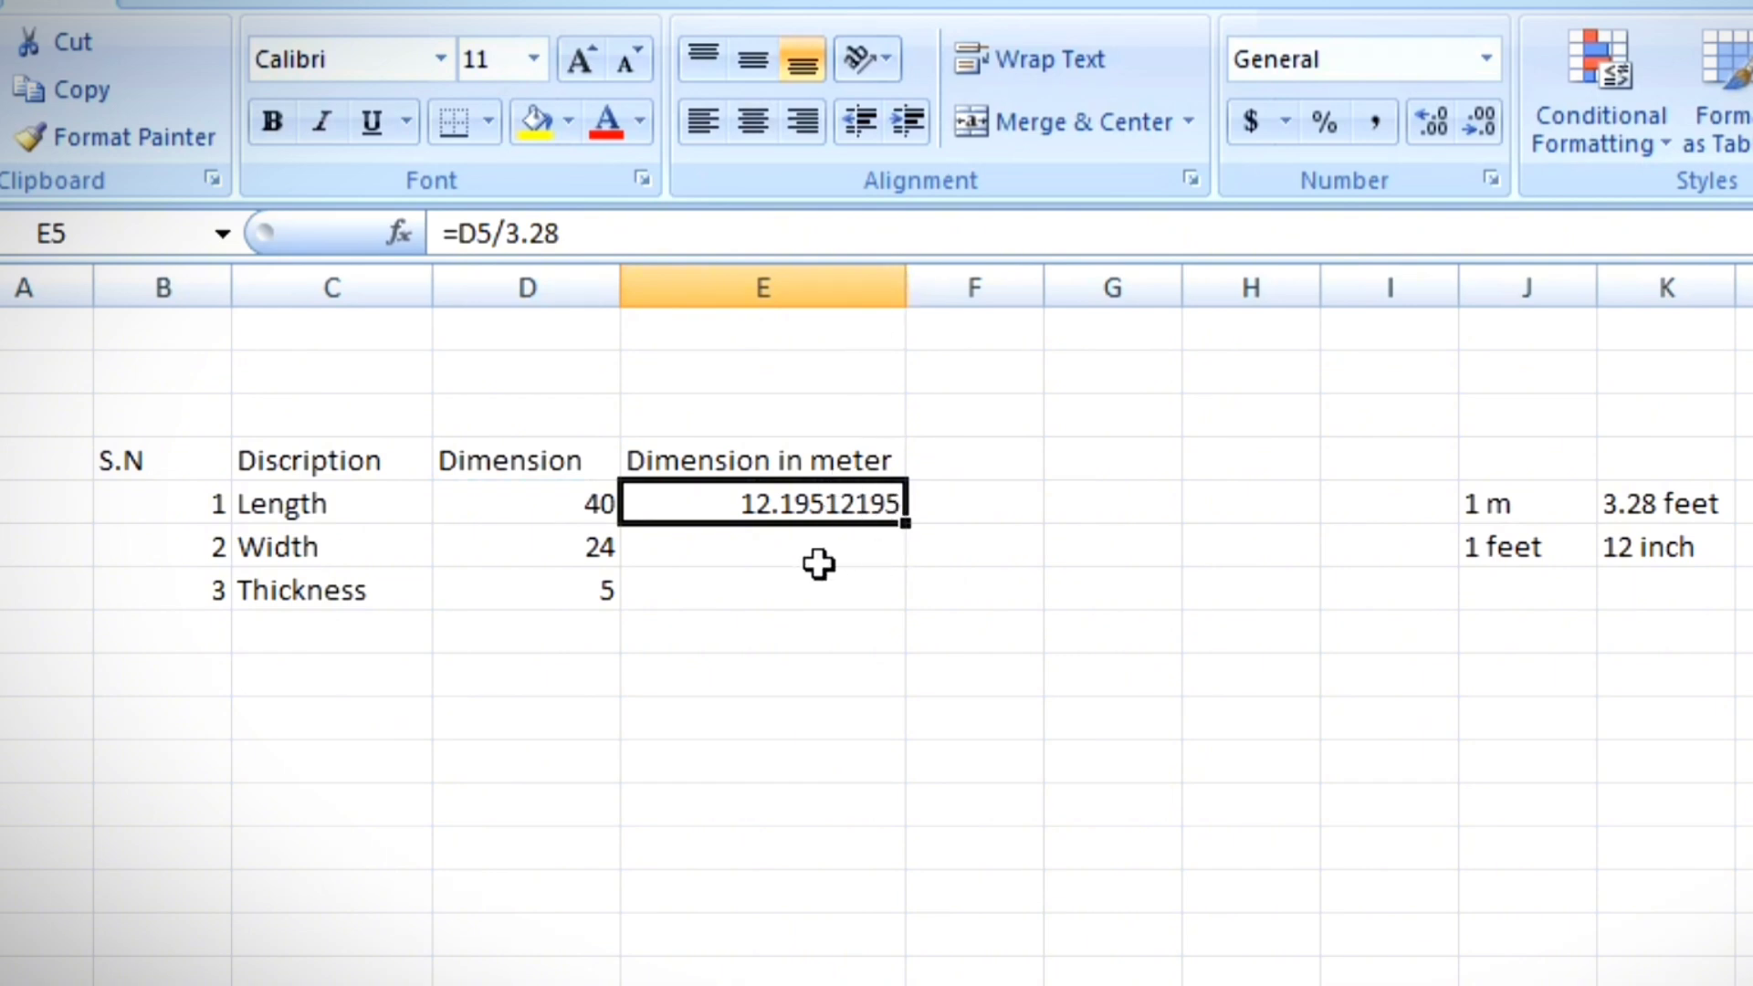
Step: Convert the slab's width to metres in E6 with the formula =D6/3.28
click(592, 551)
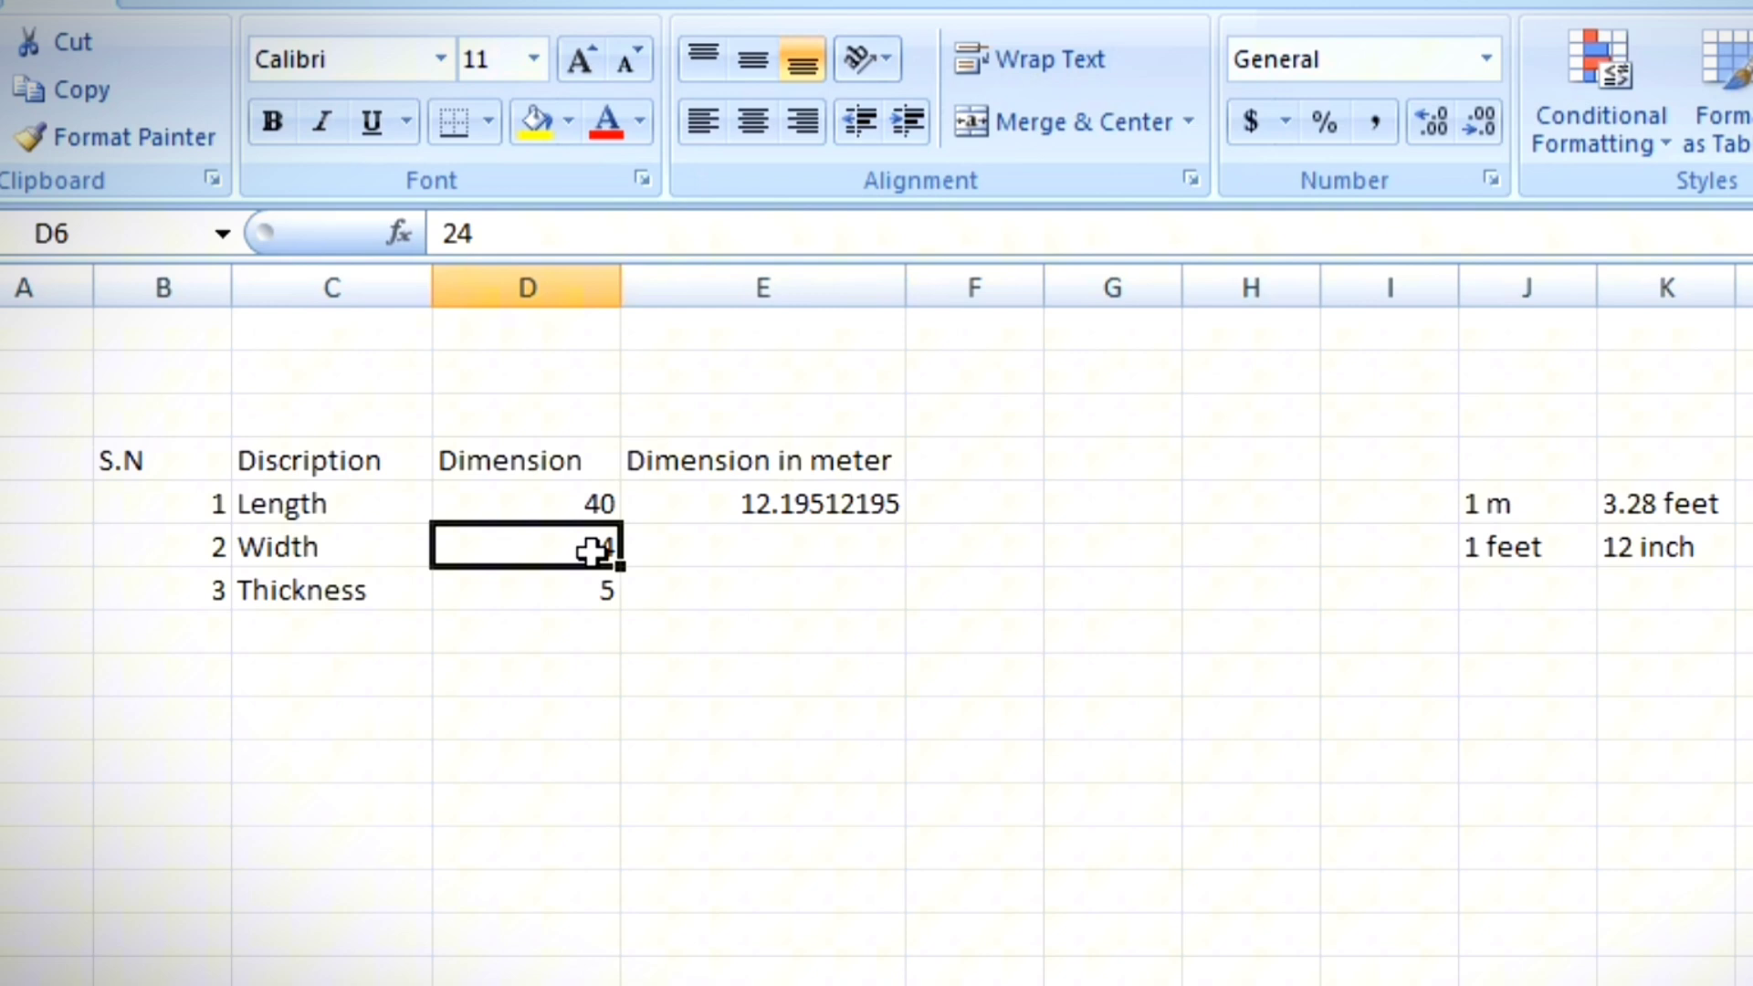
click(777, 549)
text(=)
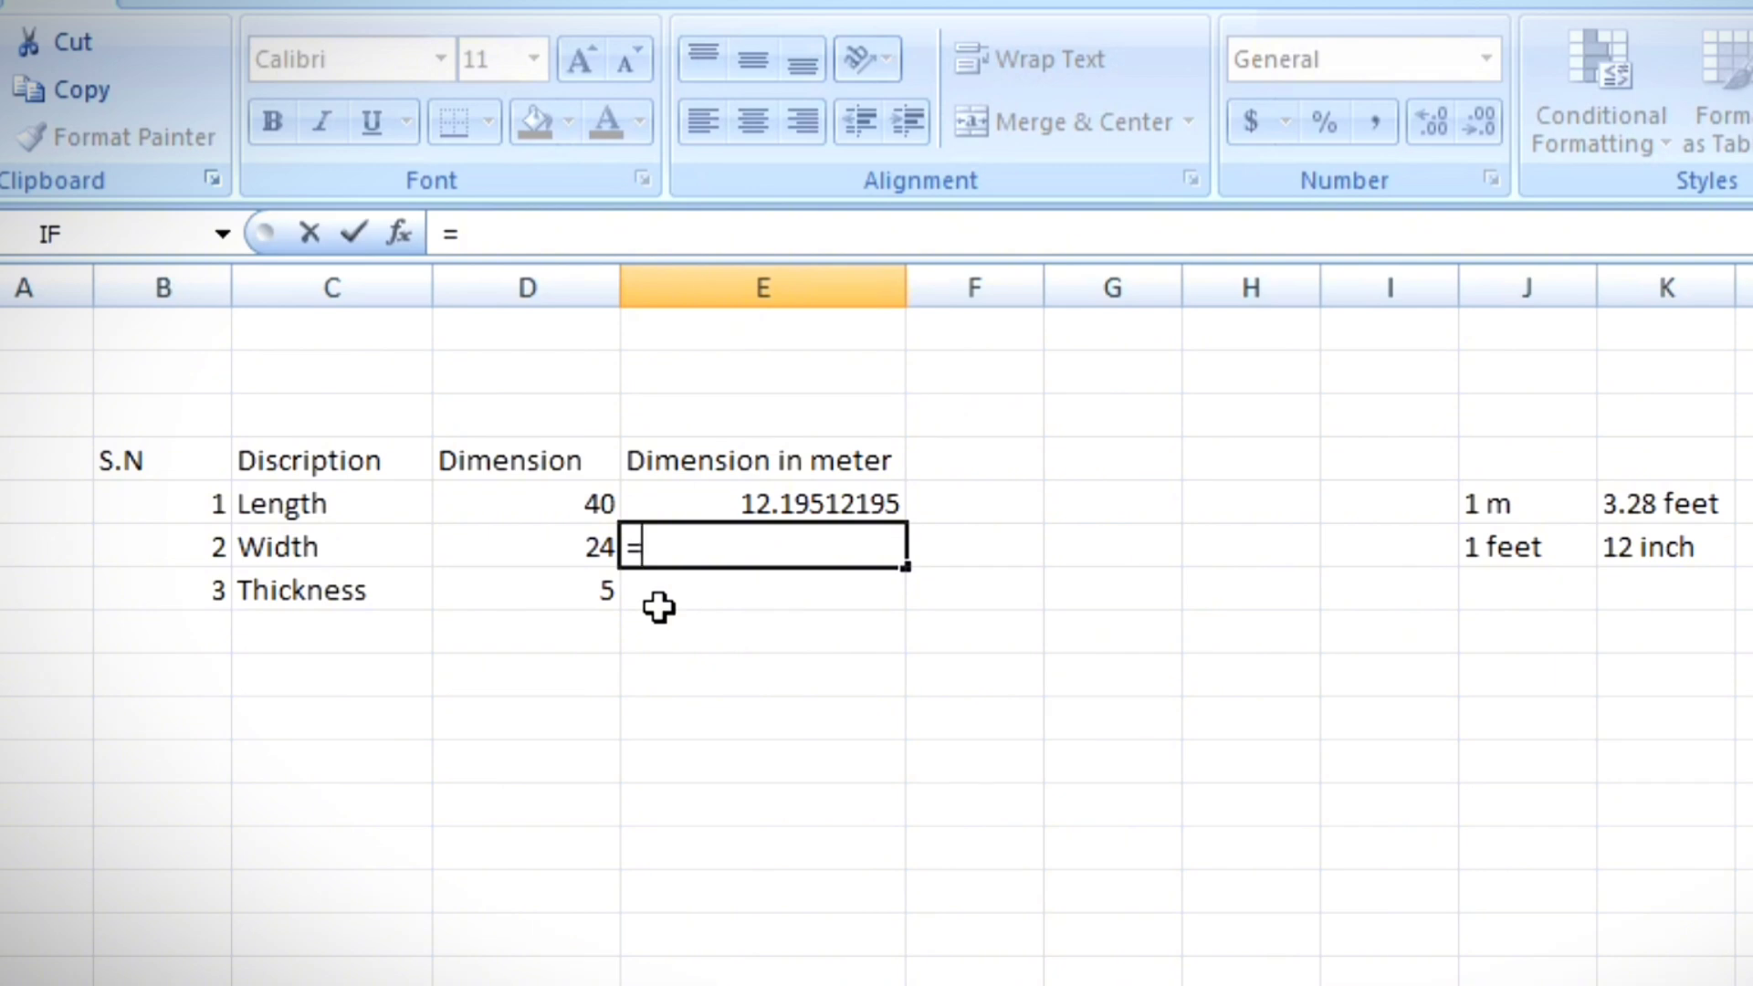
click(607, 546)
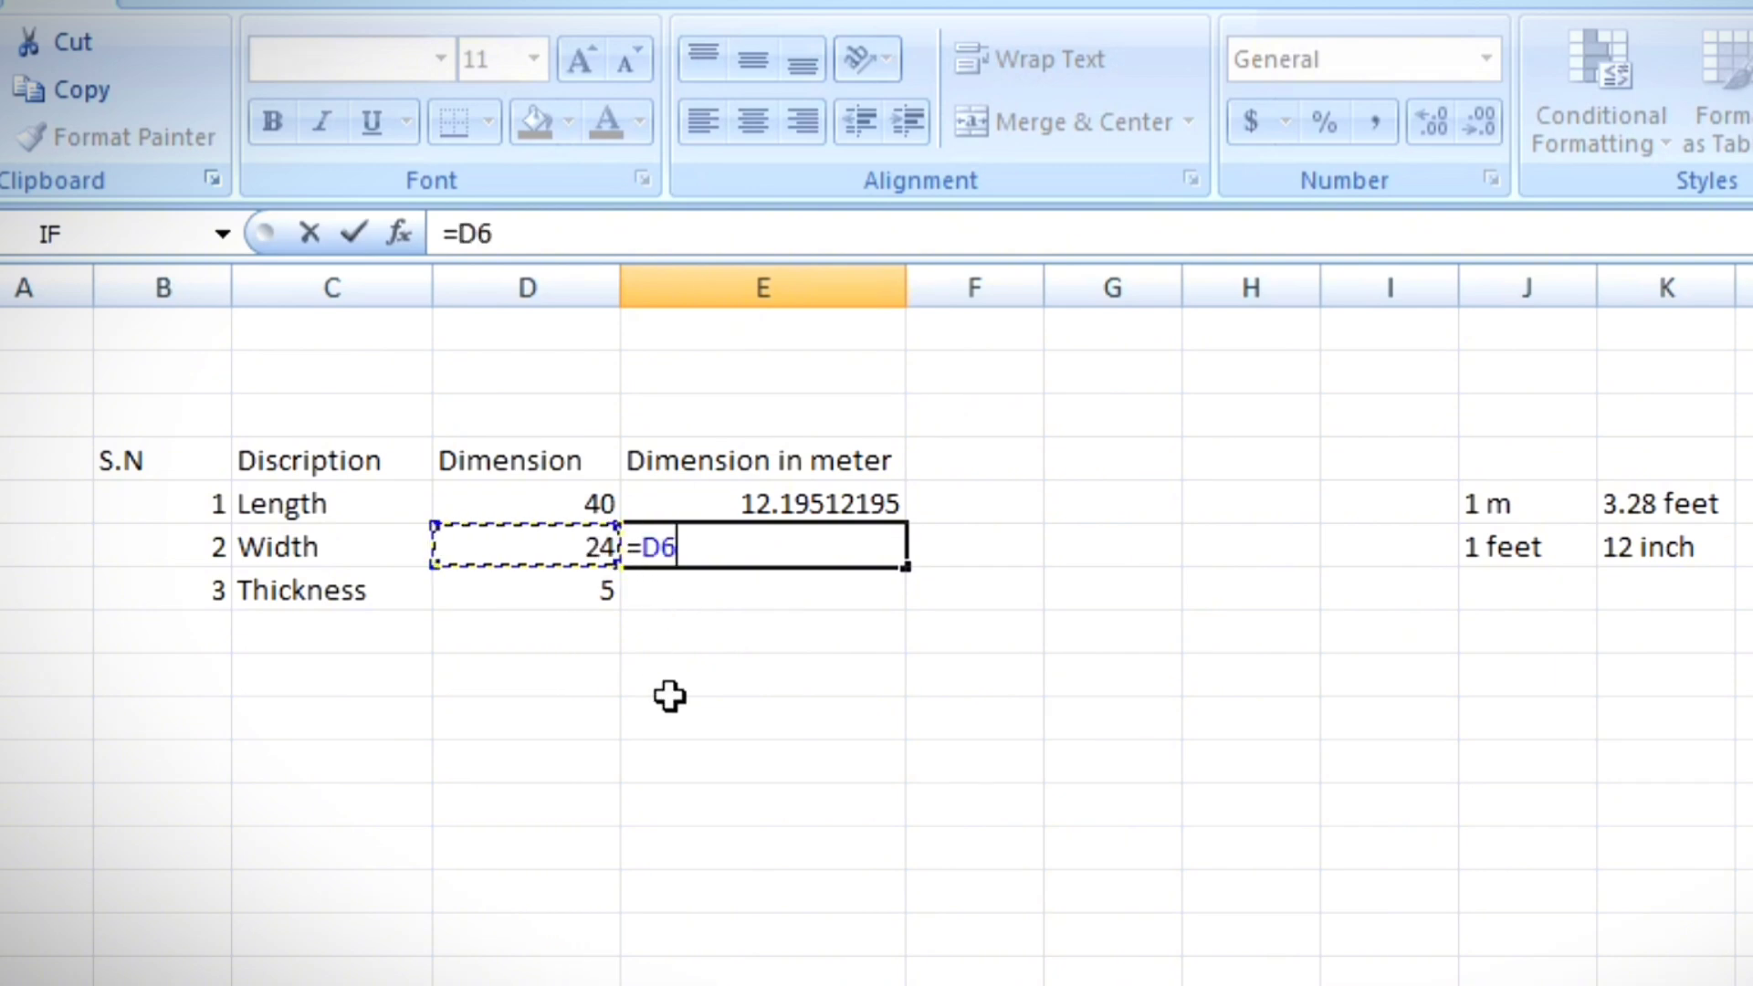
text(/3.28)
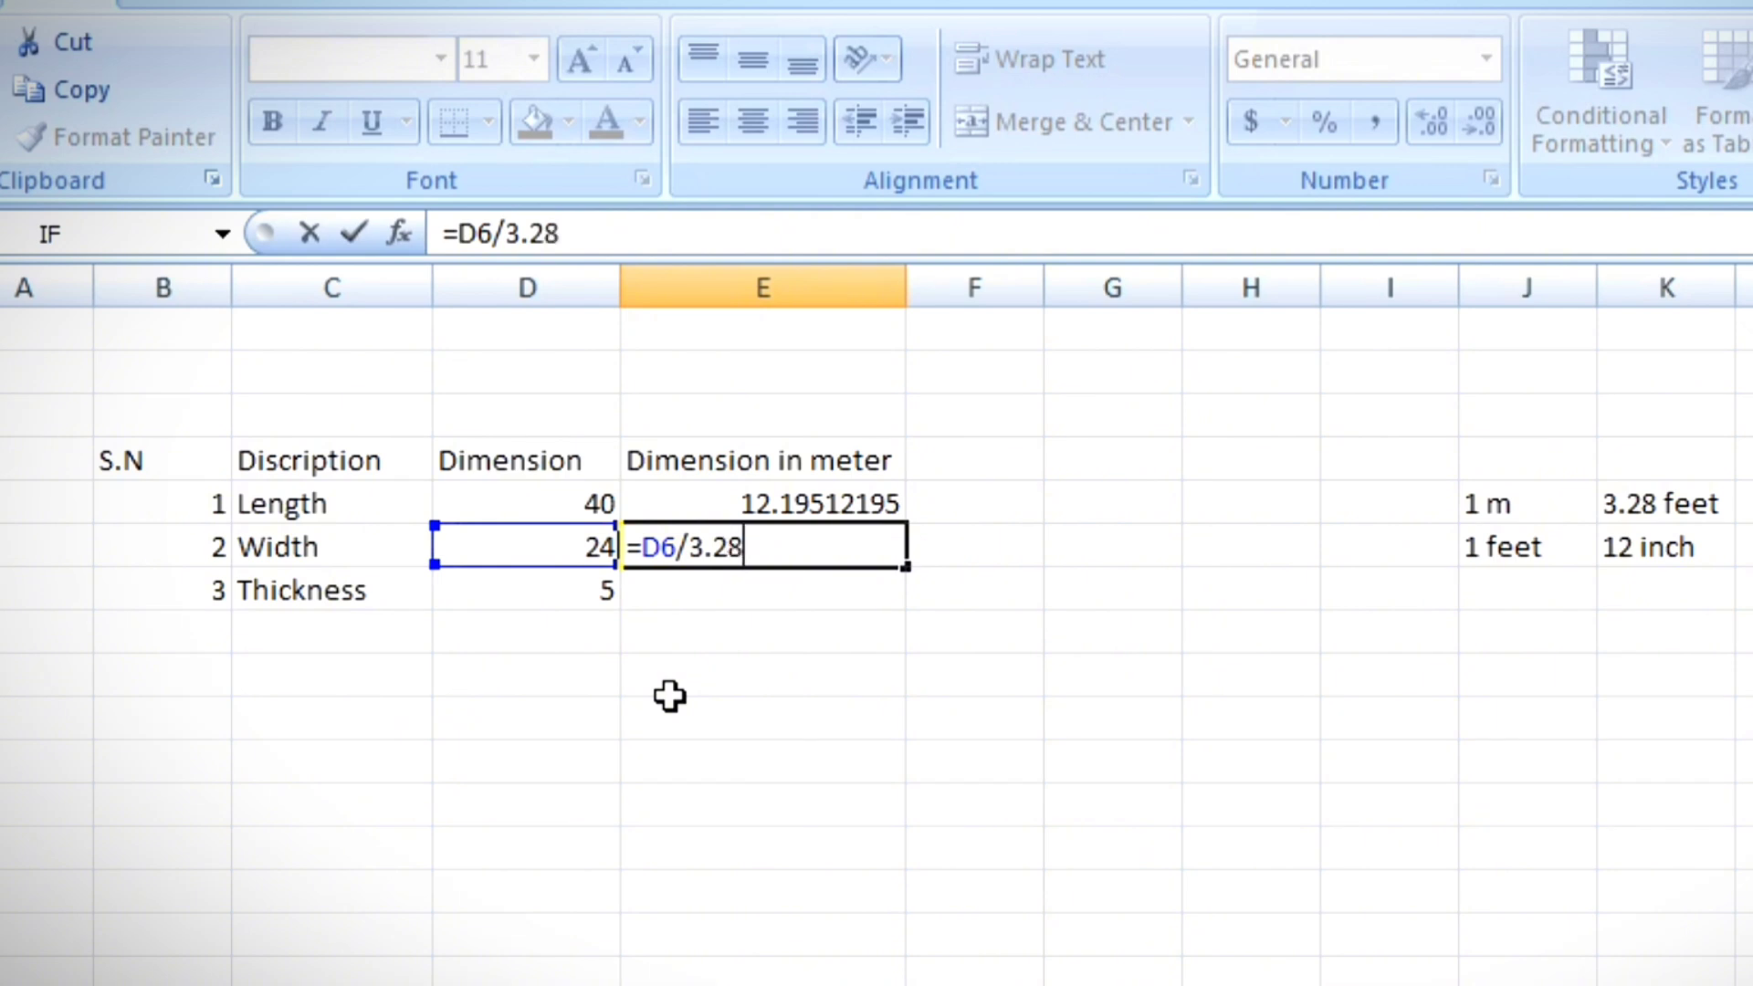
key(Return)
click(800, 545)
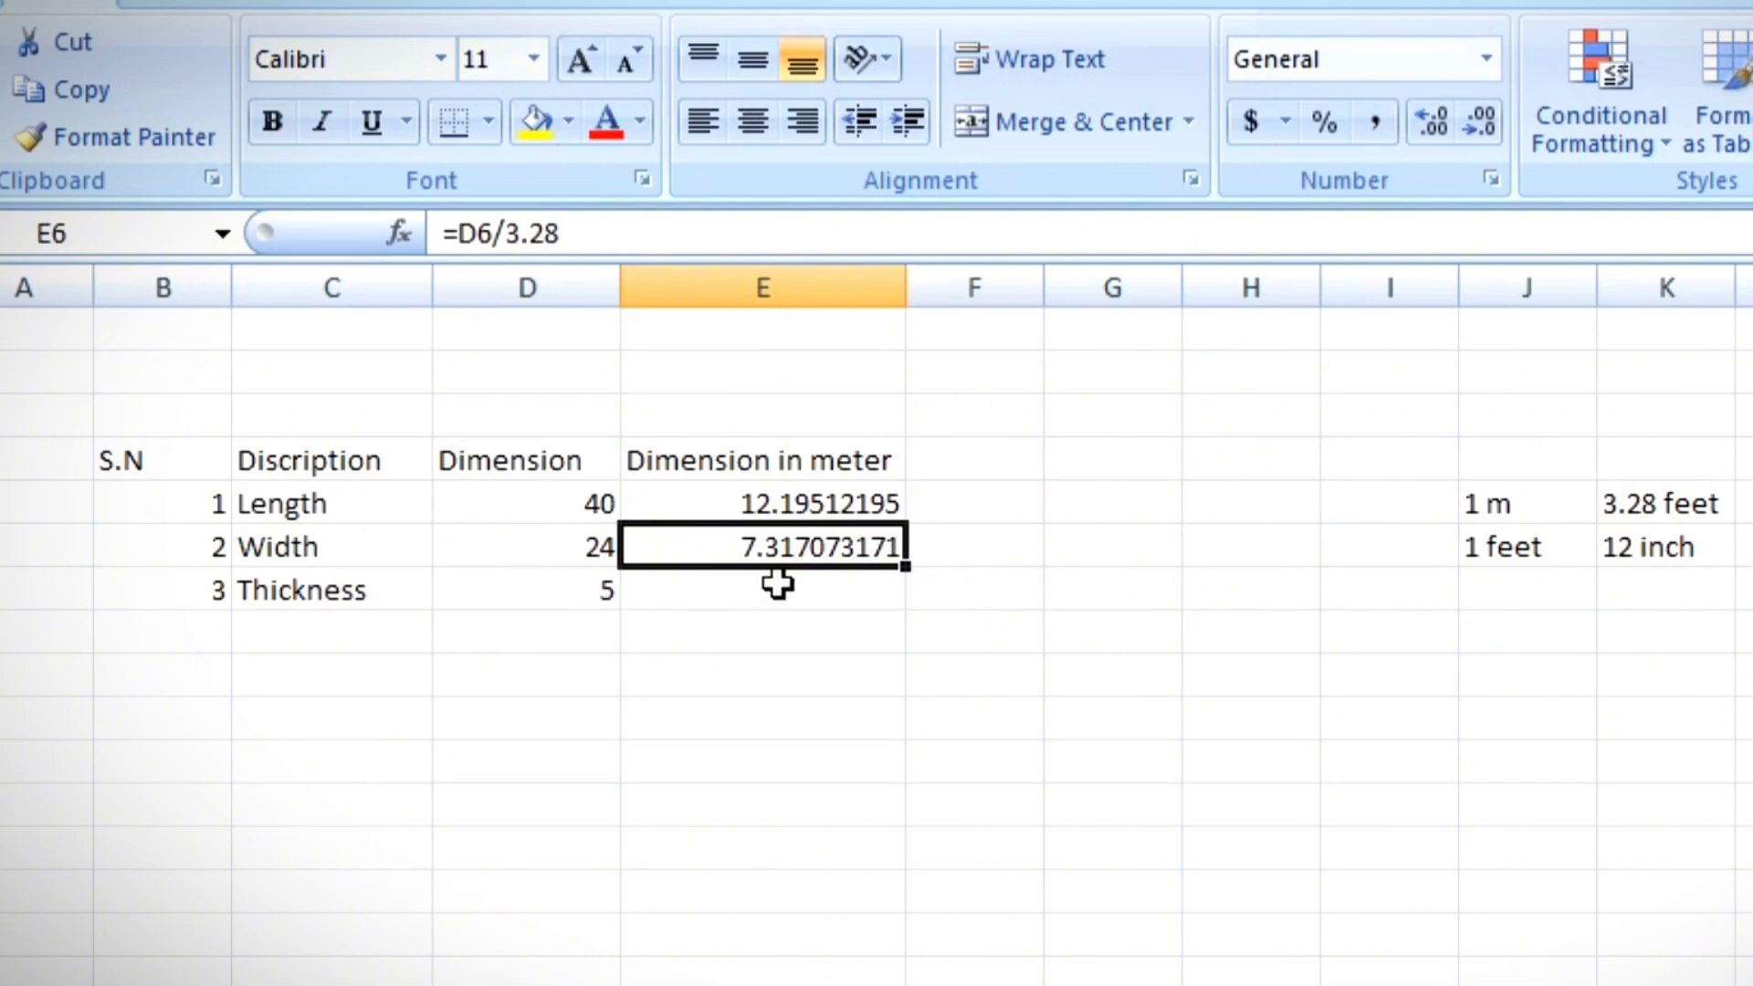
Step: Convert the slab's thickness from inches to metres in E7 with the formula =(D7/12)/3.28
click(778, 586)
click(595, 597)
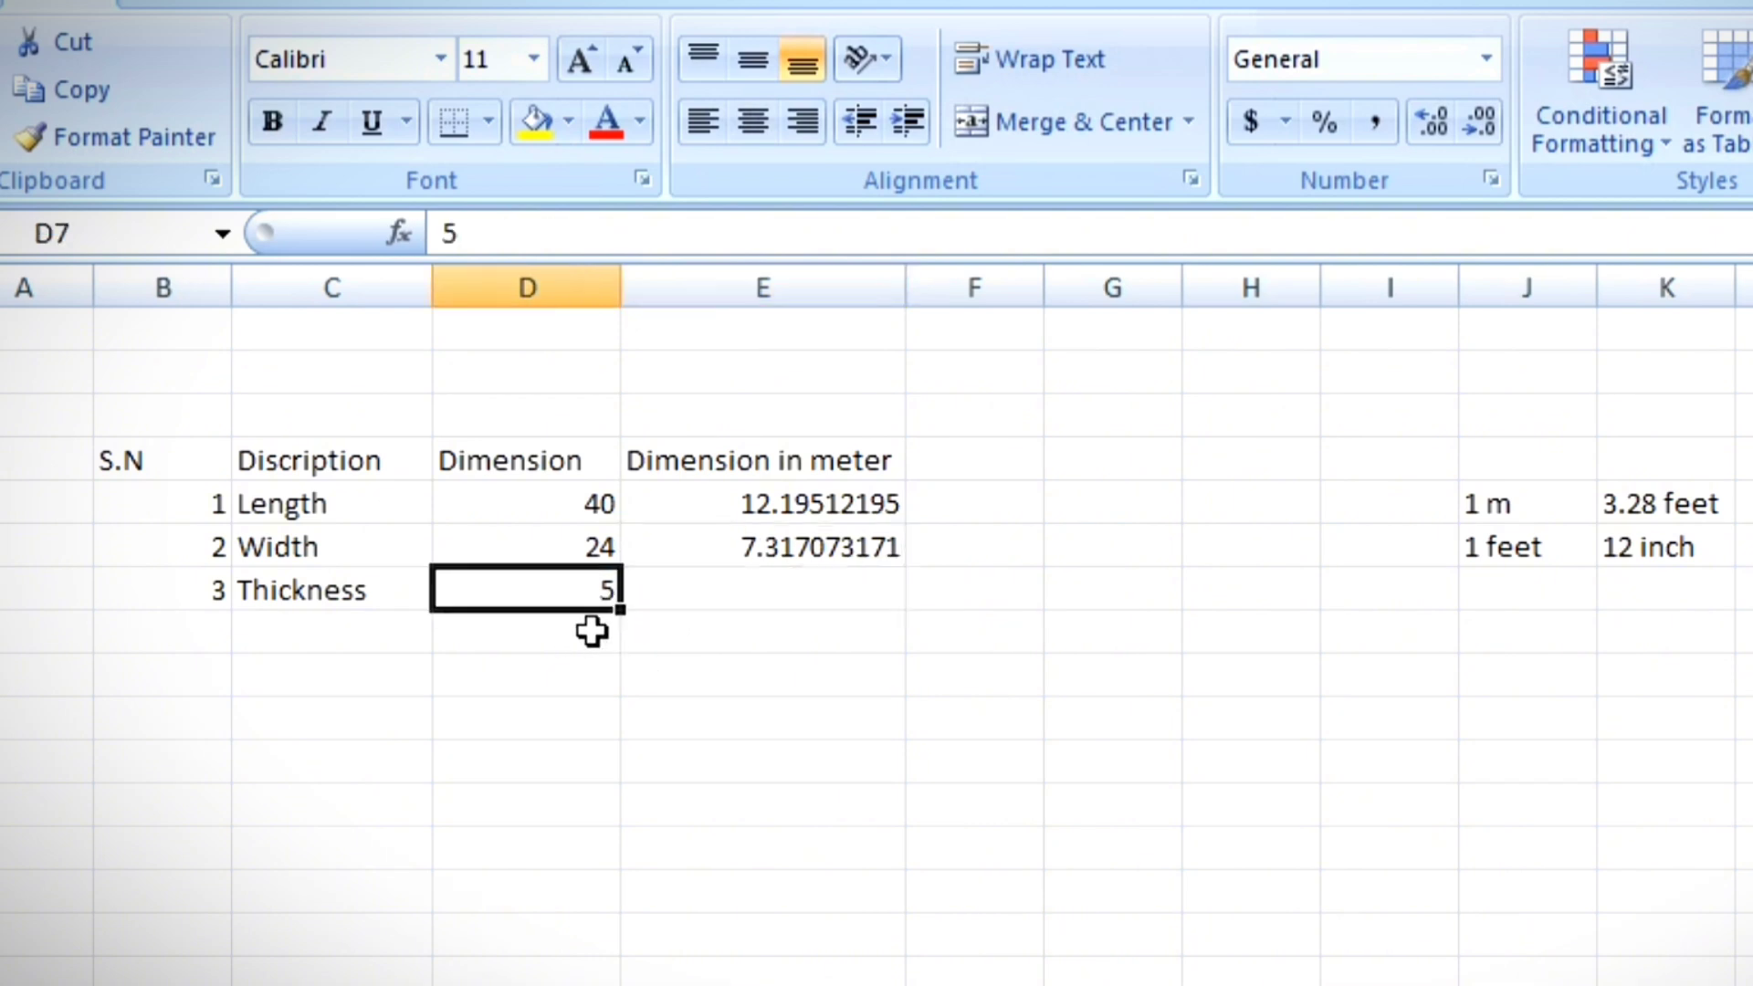
click(827, 589)
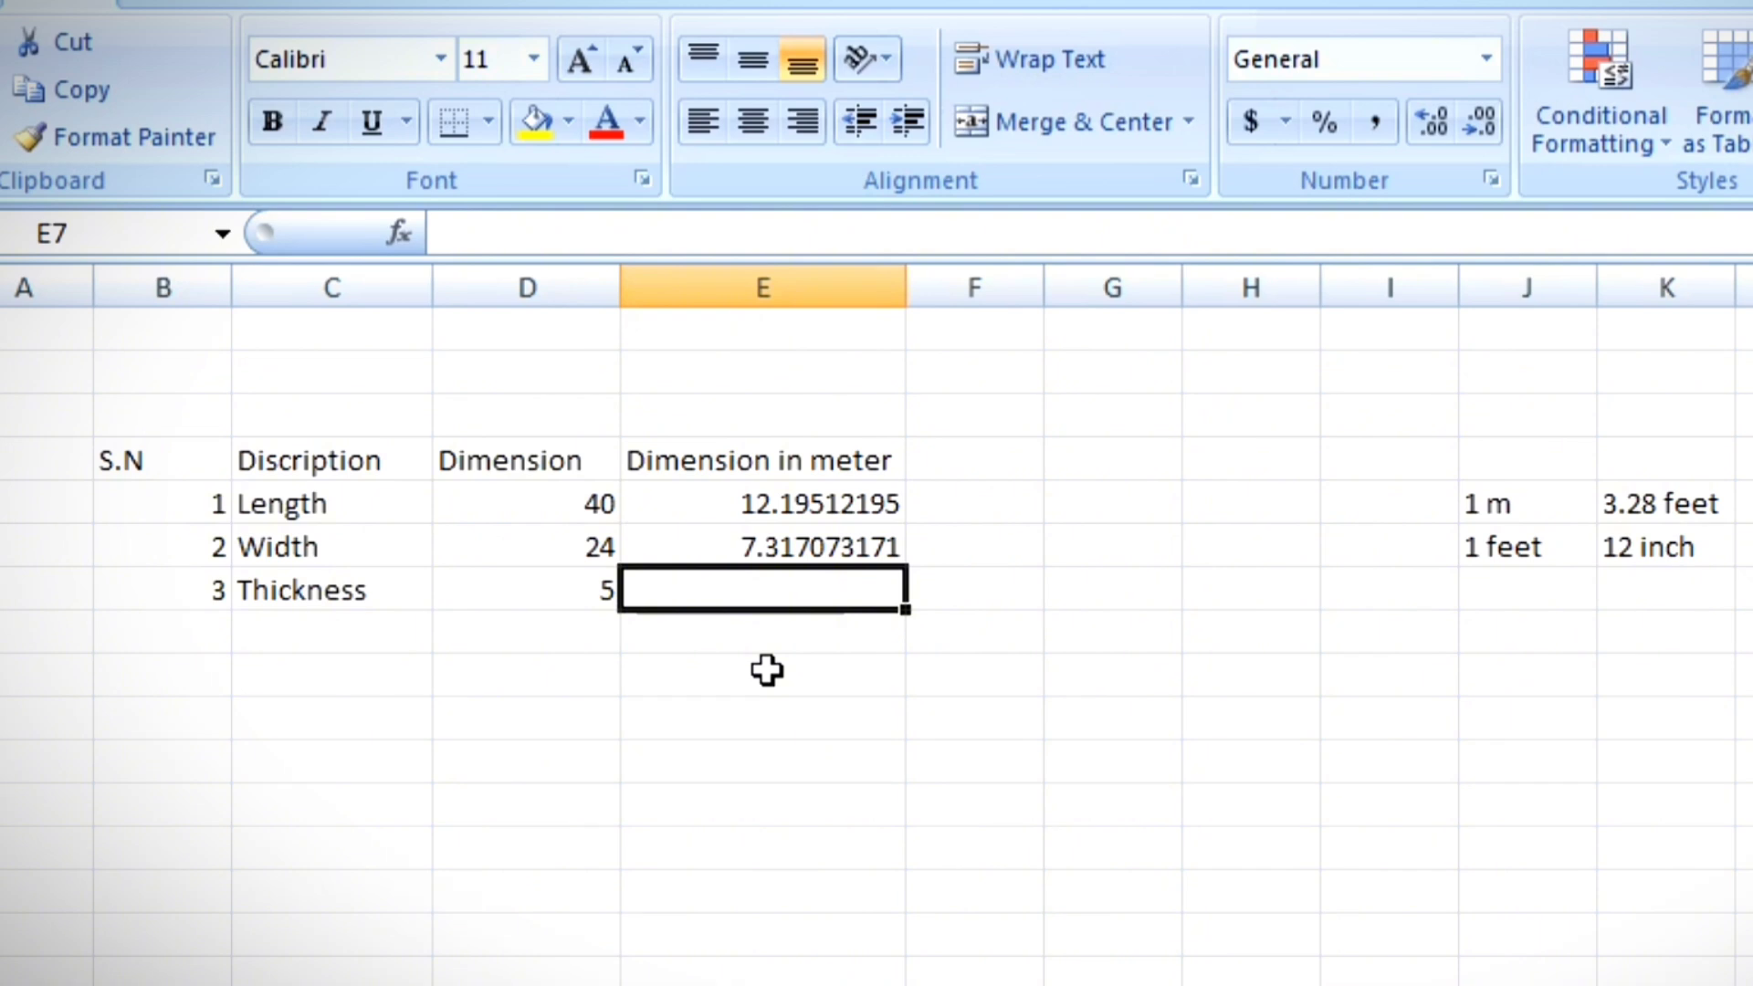
text(=)
click(575, 595)
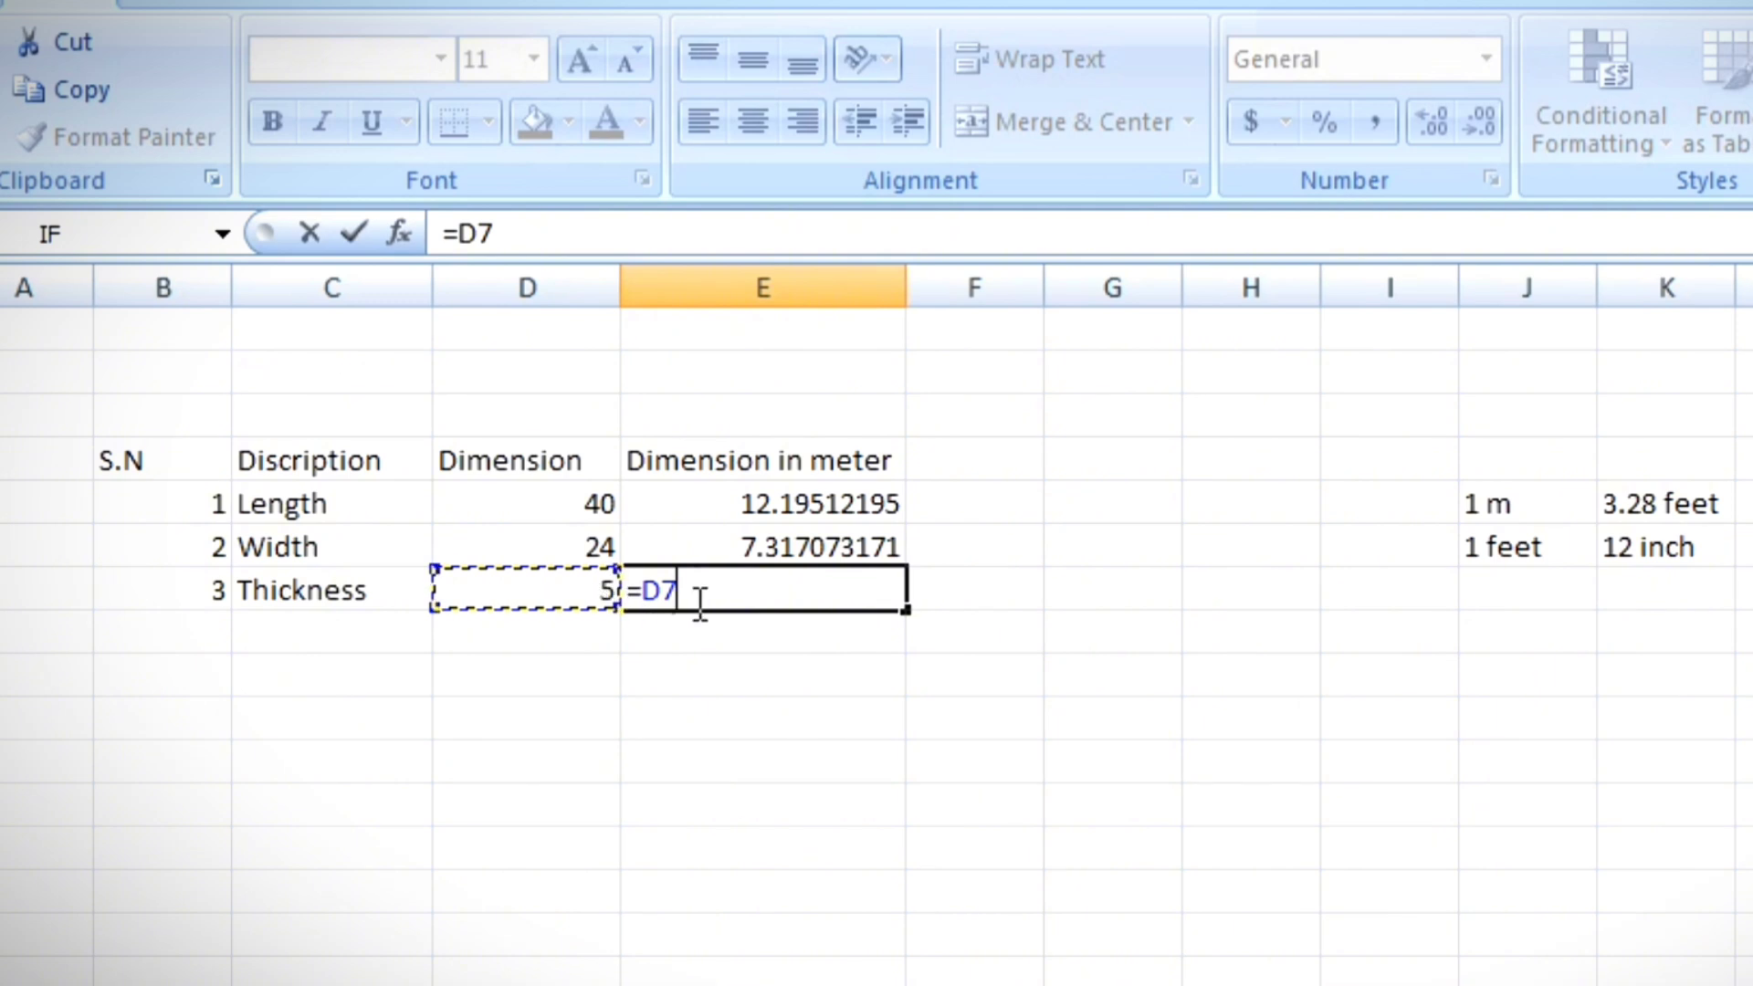
text(/12)
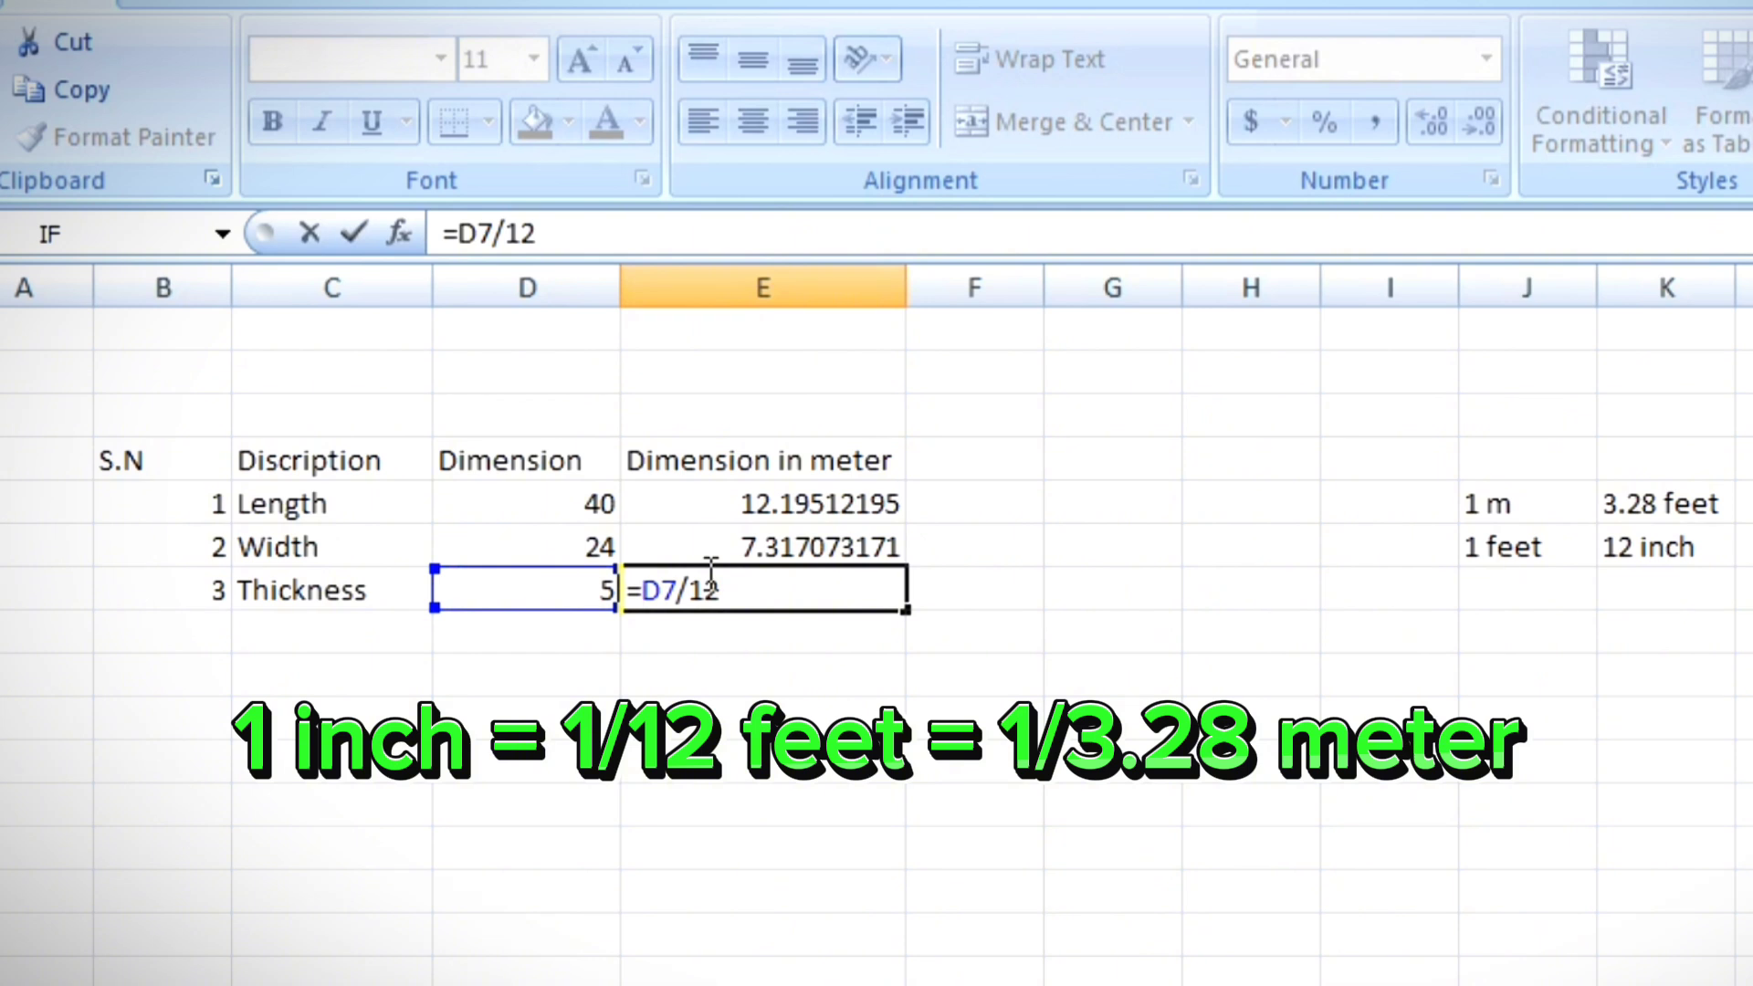
key(Home)
key(Right)
text(()
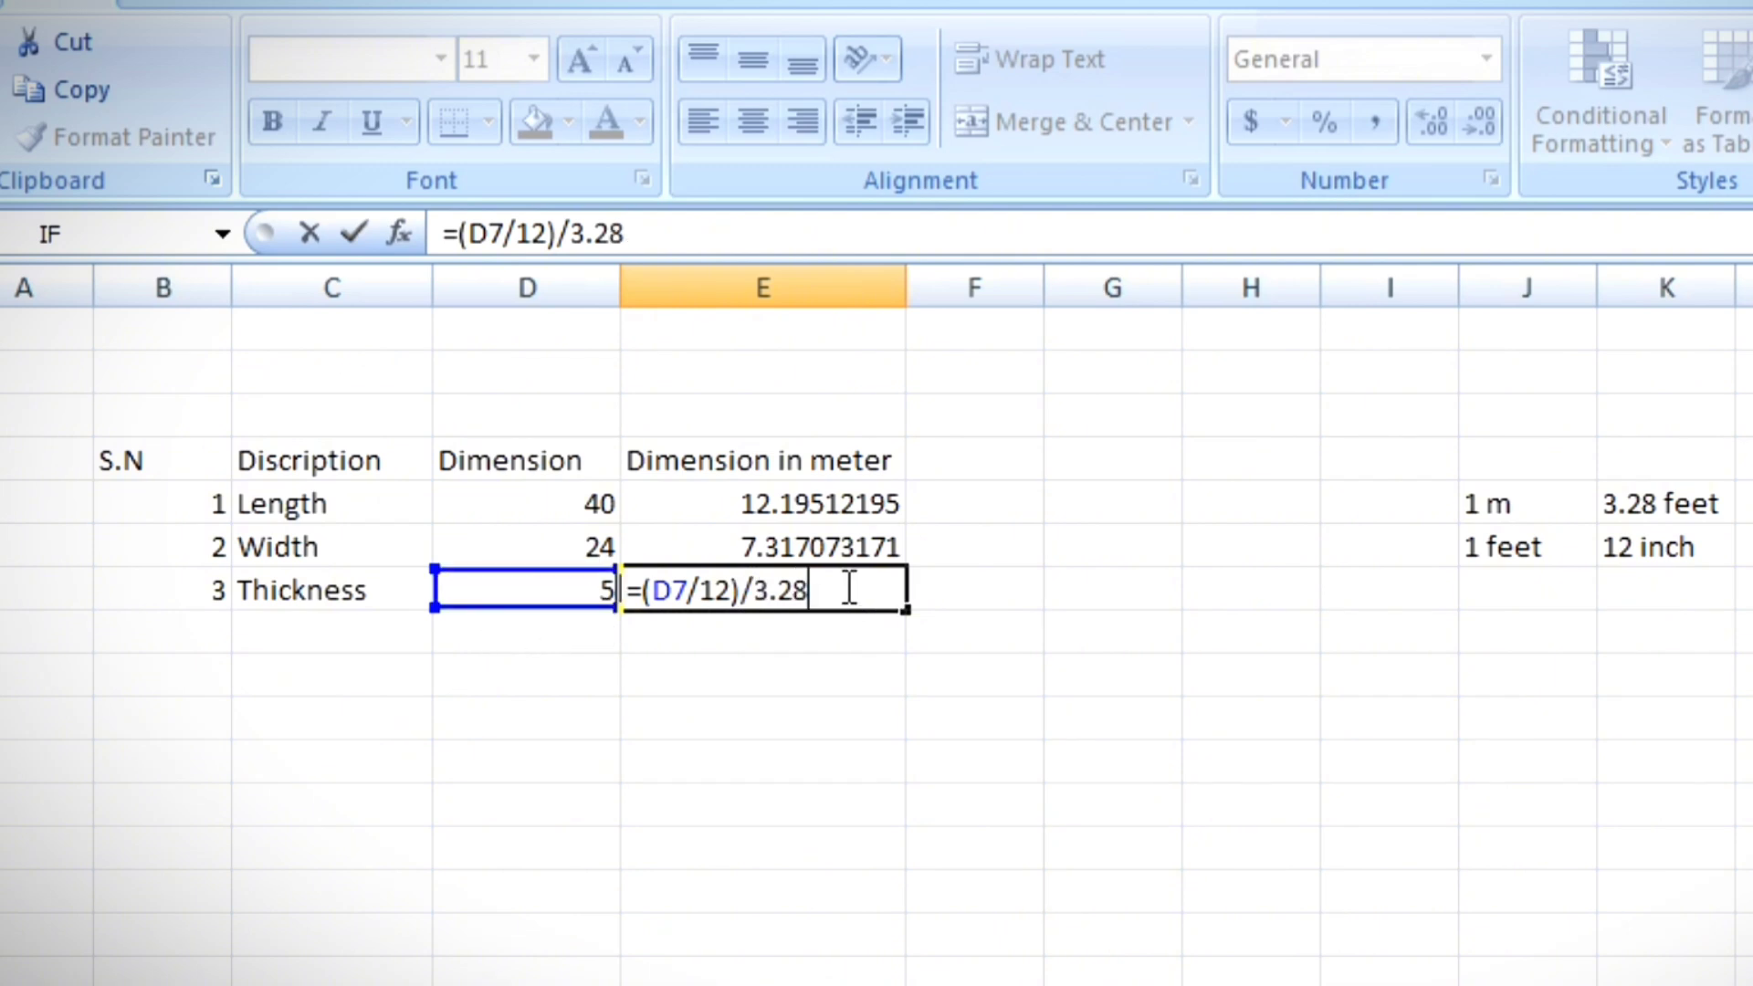
key(Return)
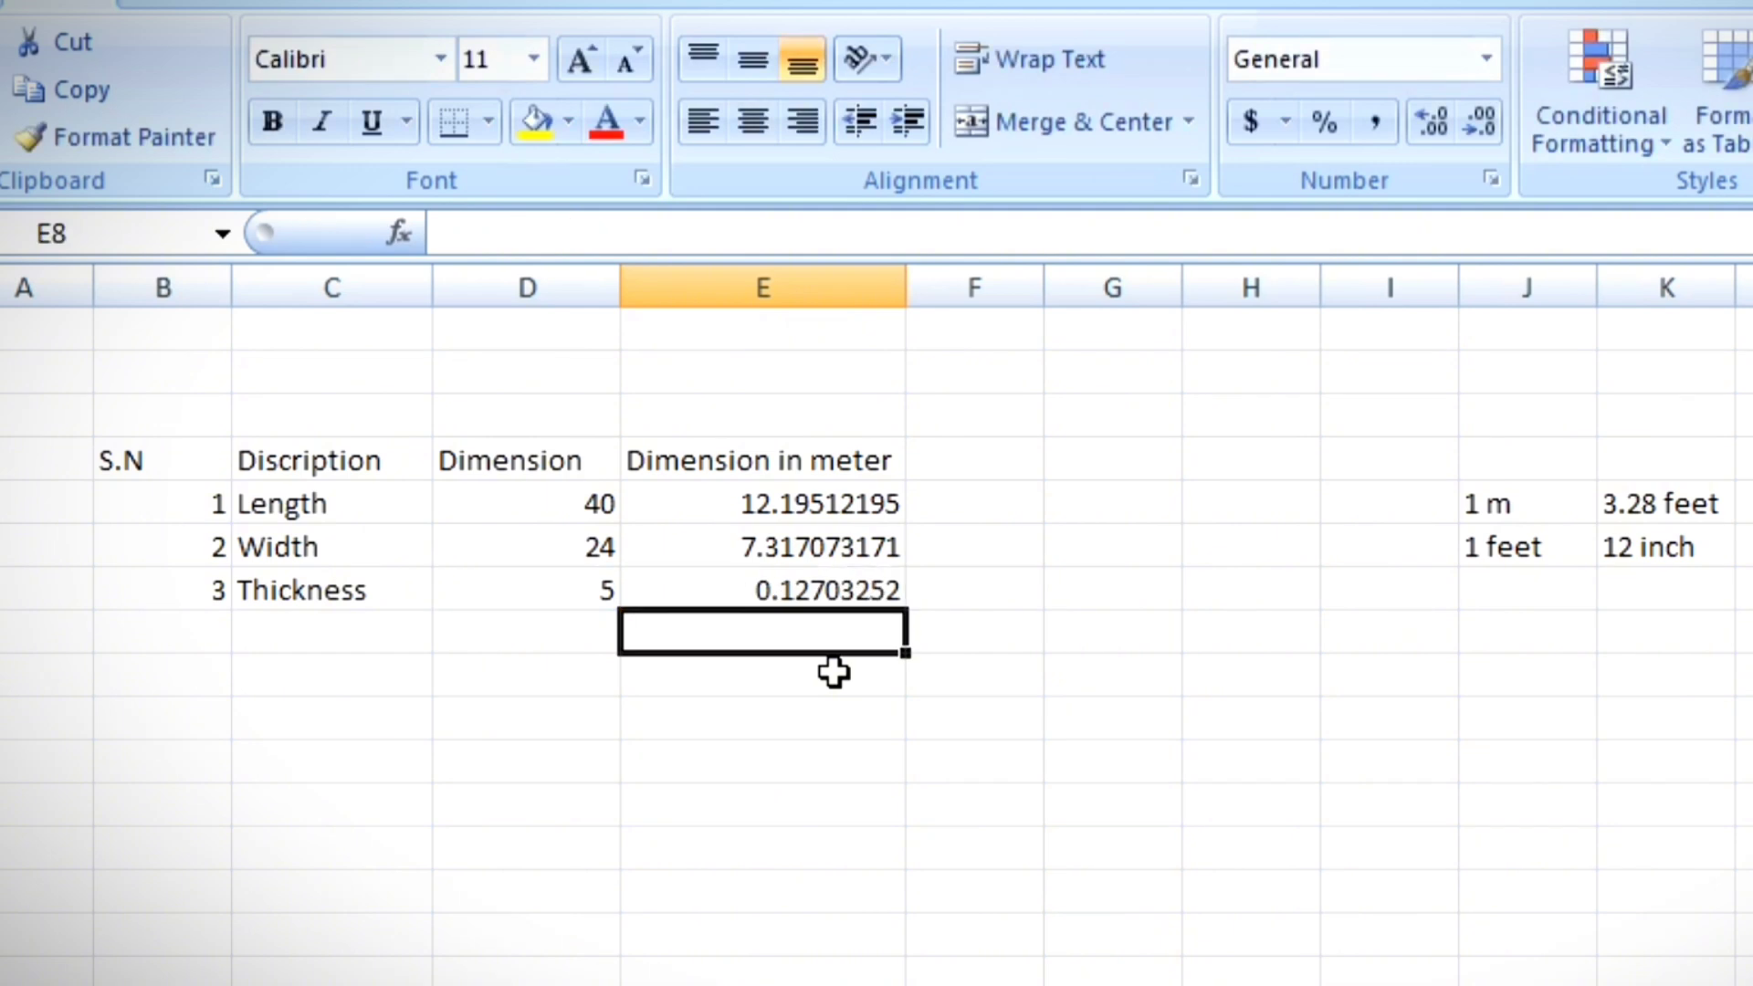
click(821, 598)
click(554, 598)
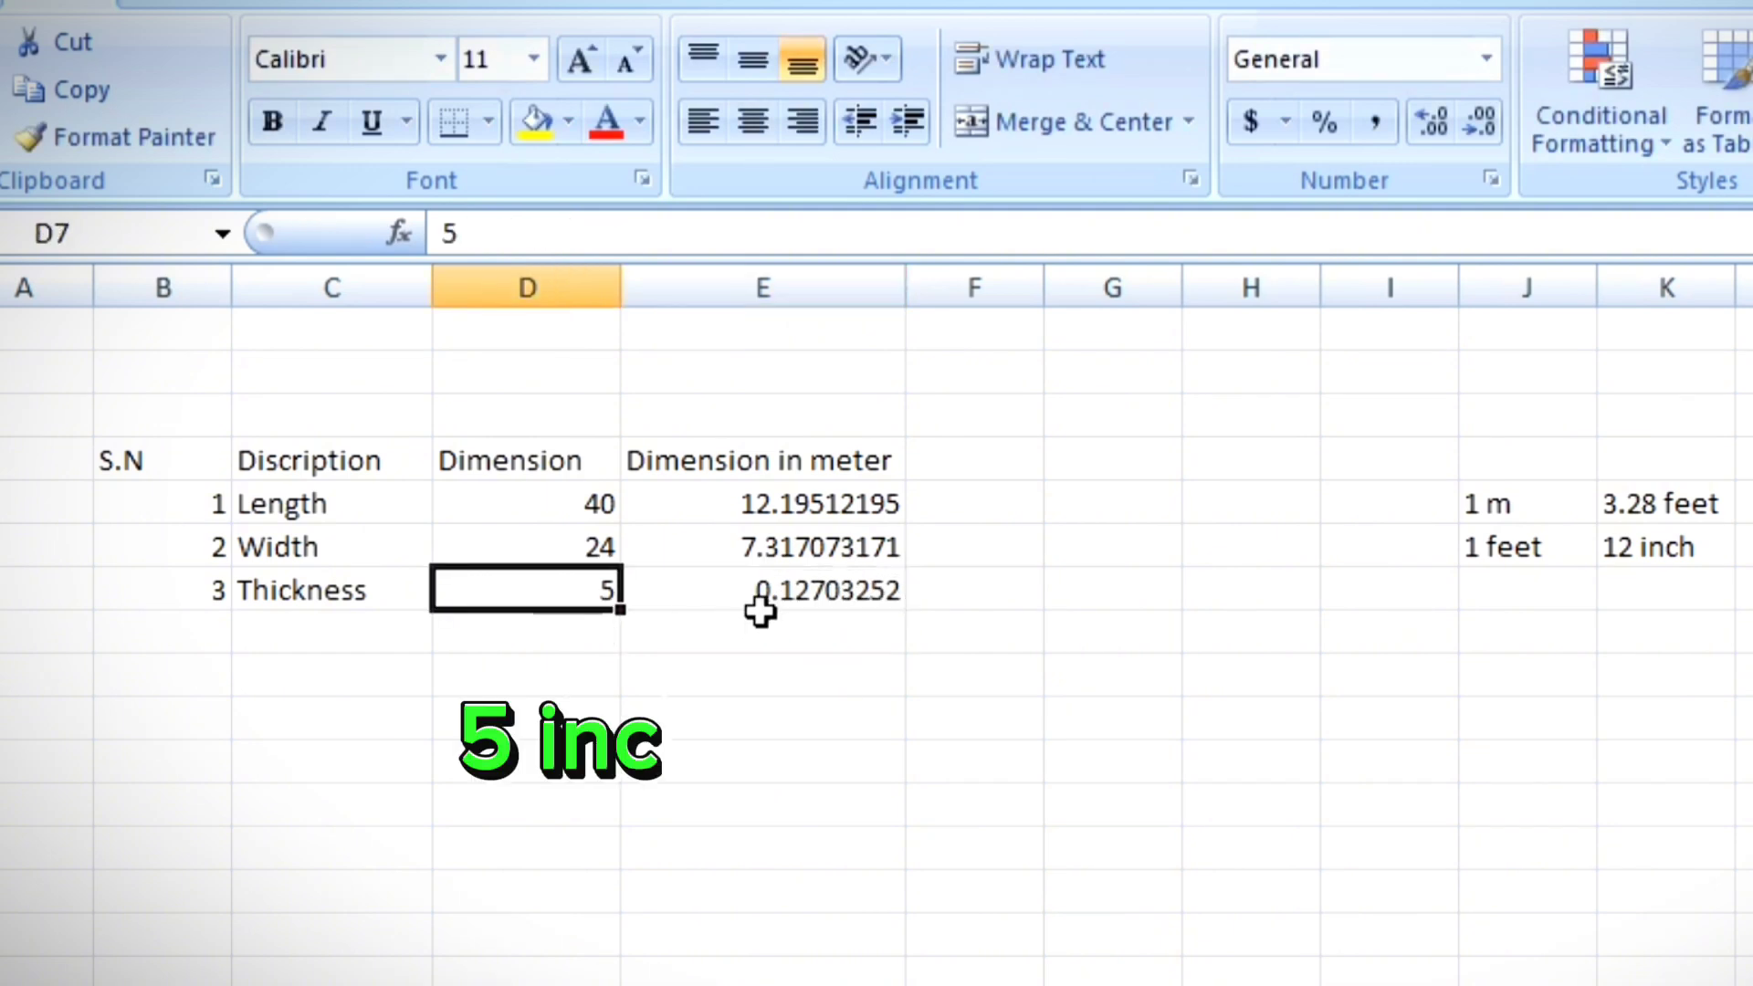
click(785, 594)
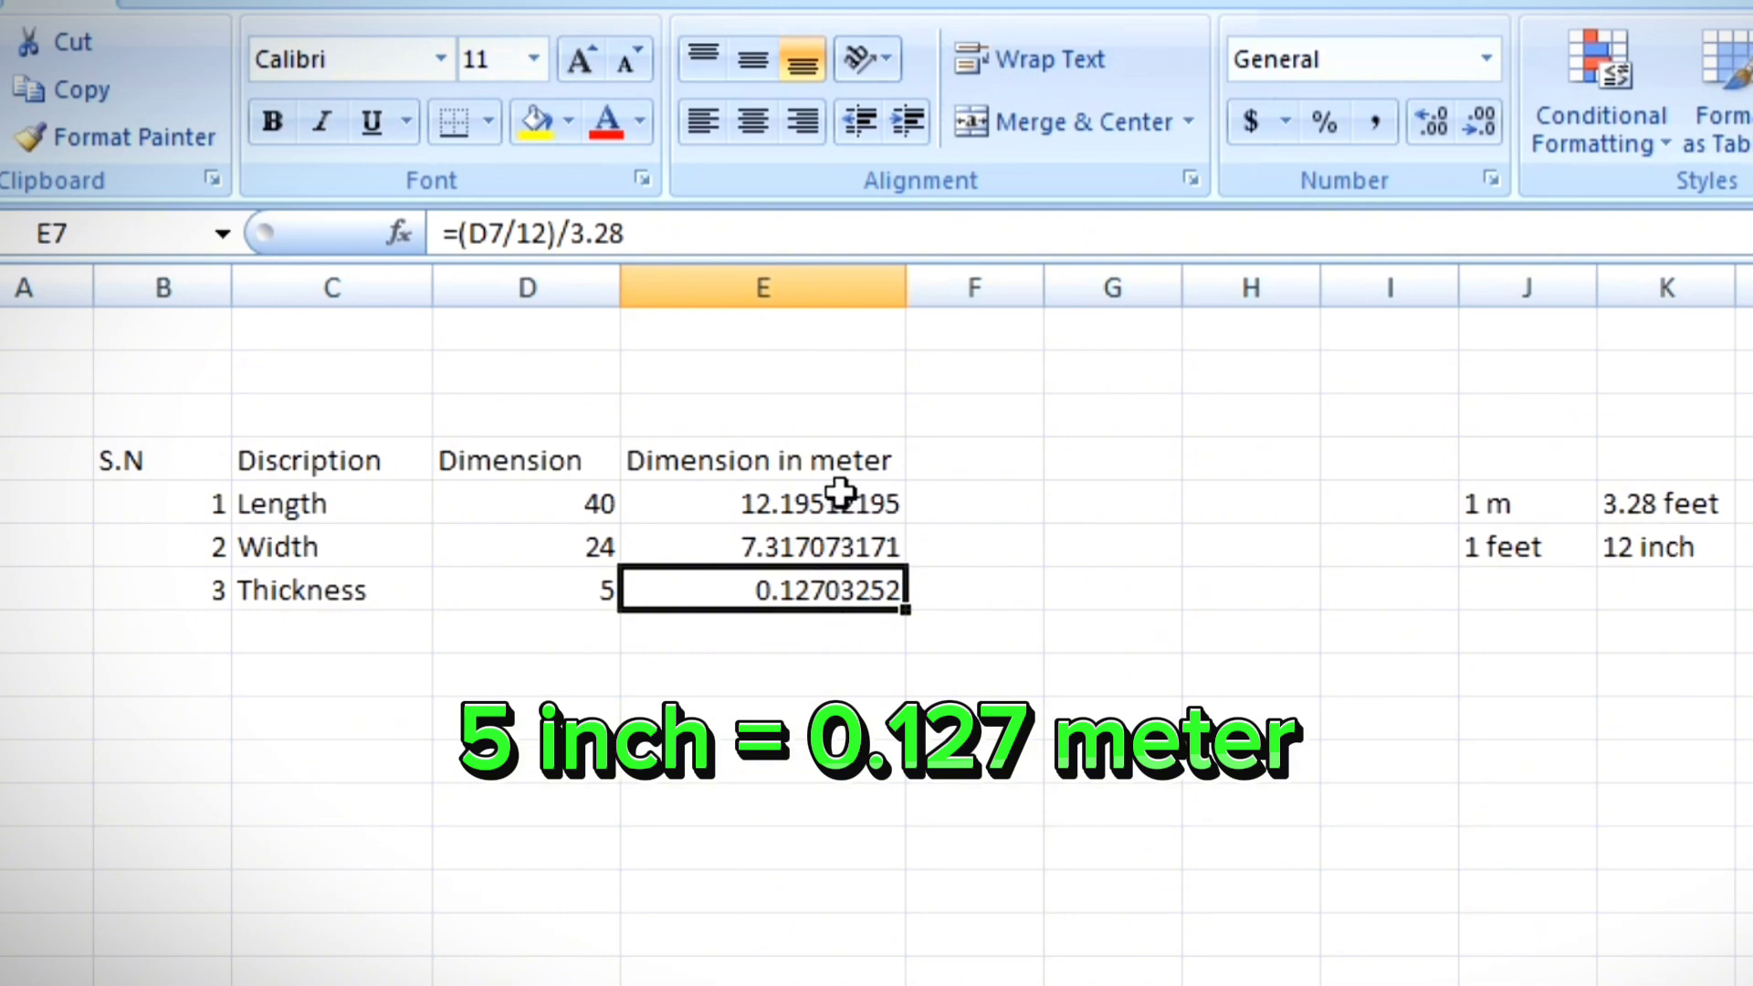
Step: Reduce the metre length in E5 to four decimal places
click(793, 504)
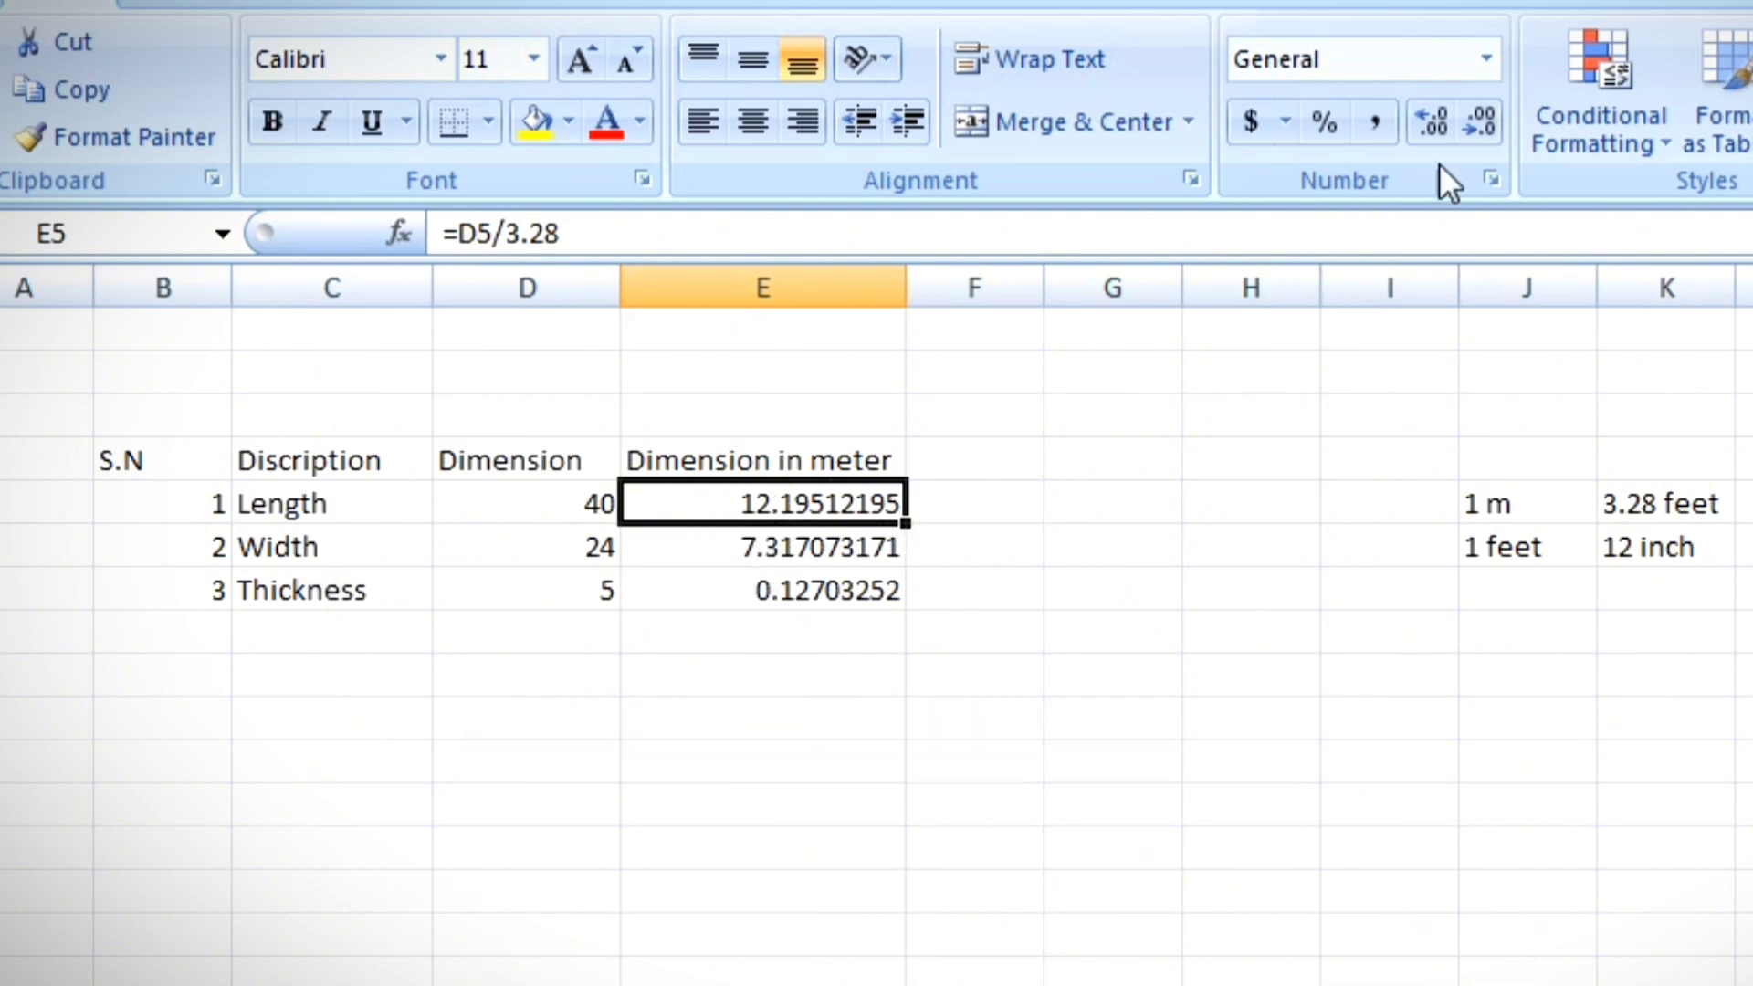
click(1482, 135)
click(1482, 134)
click(1482, 133)
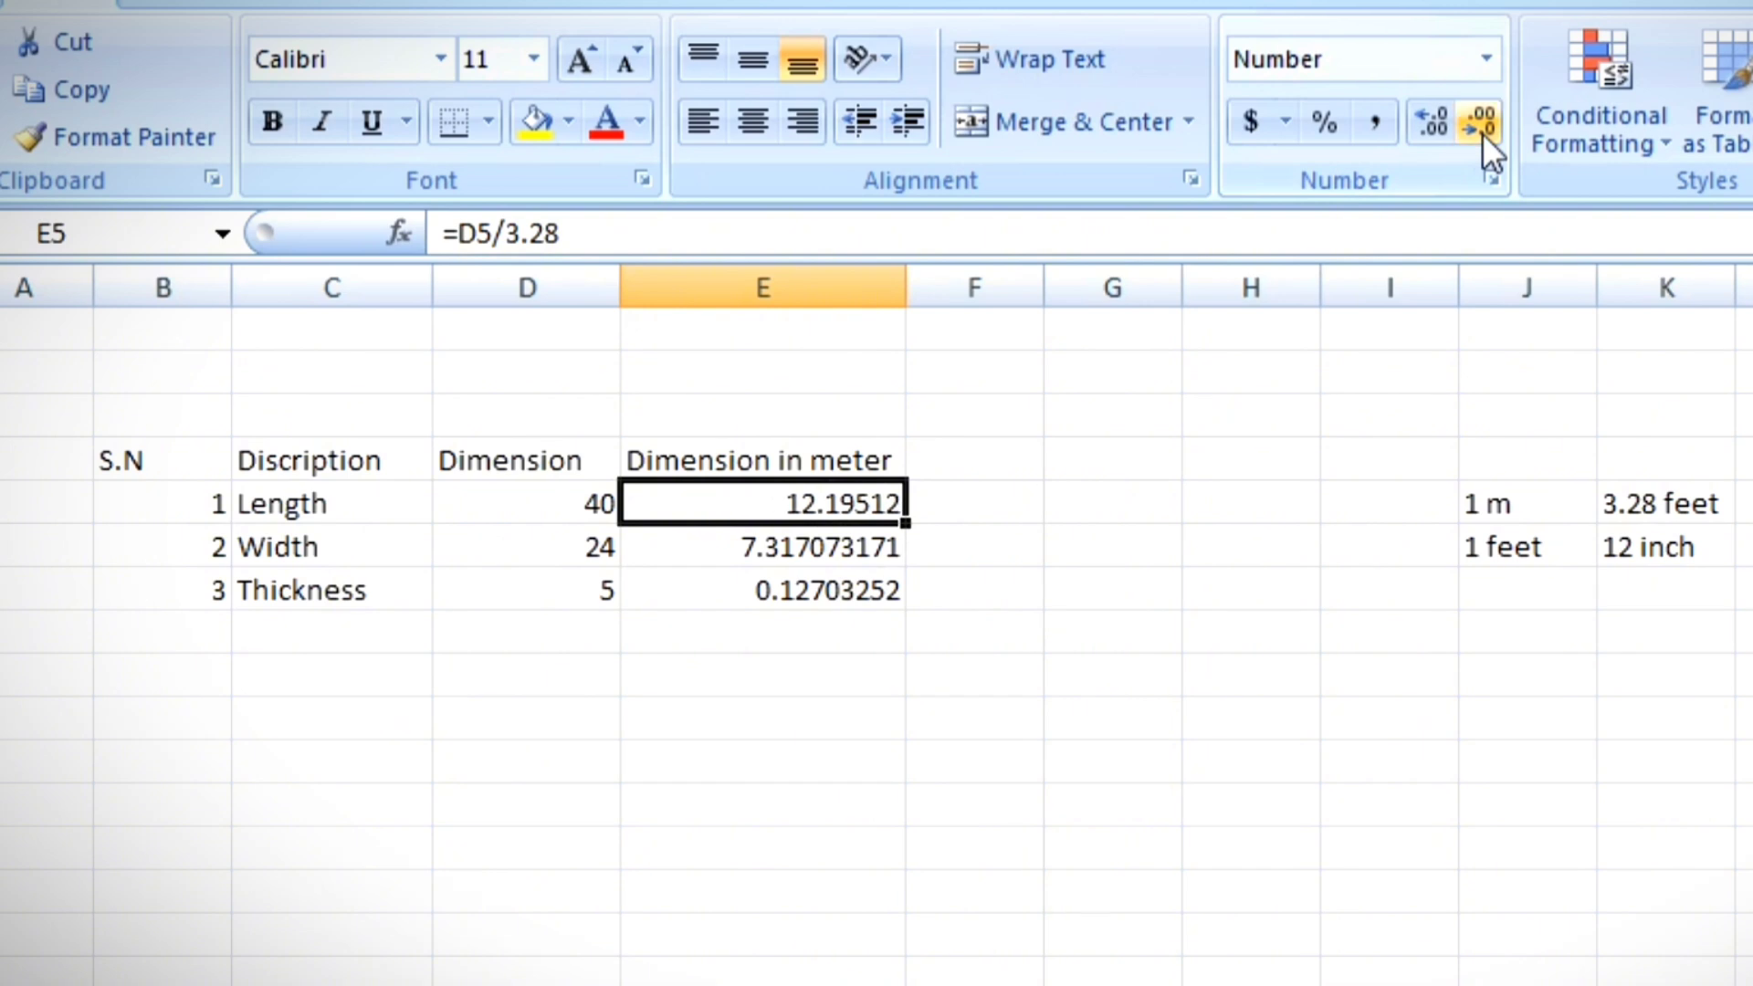
click(1482, 133)
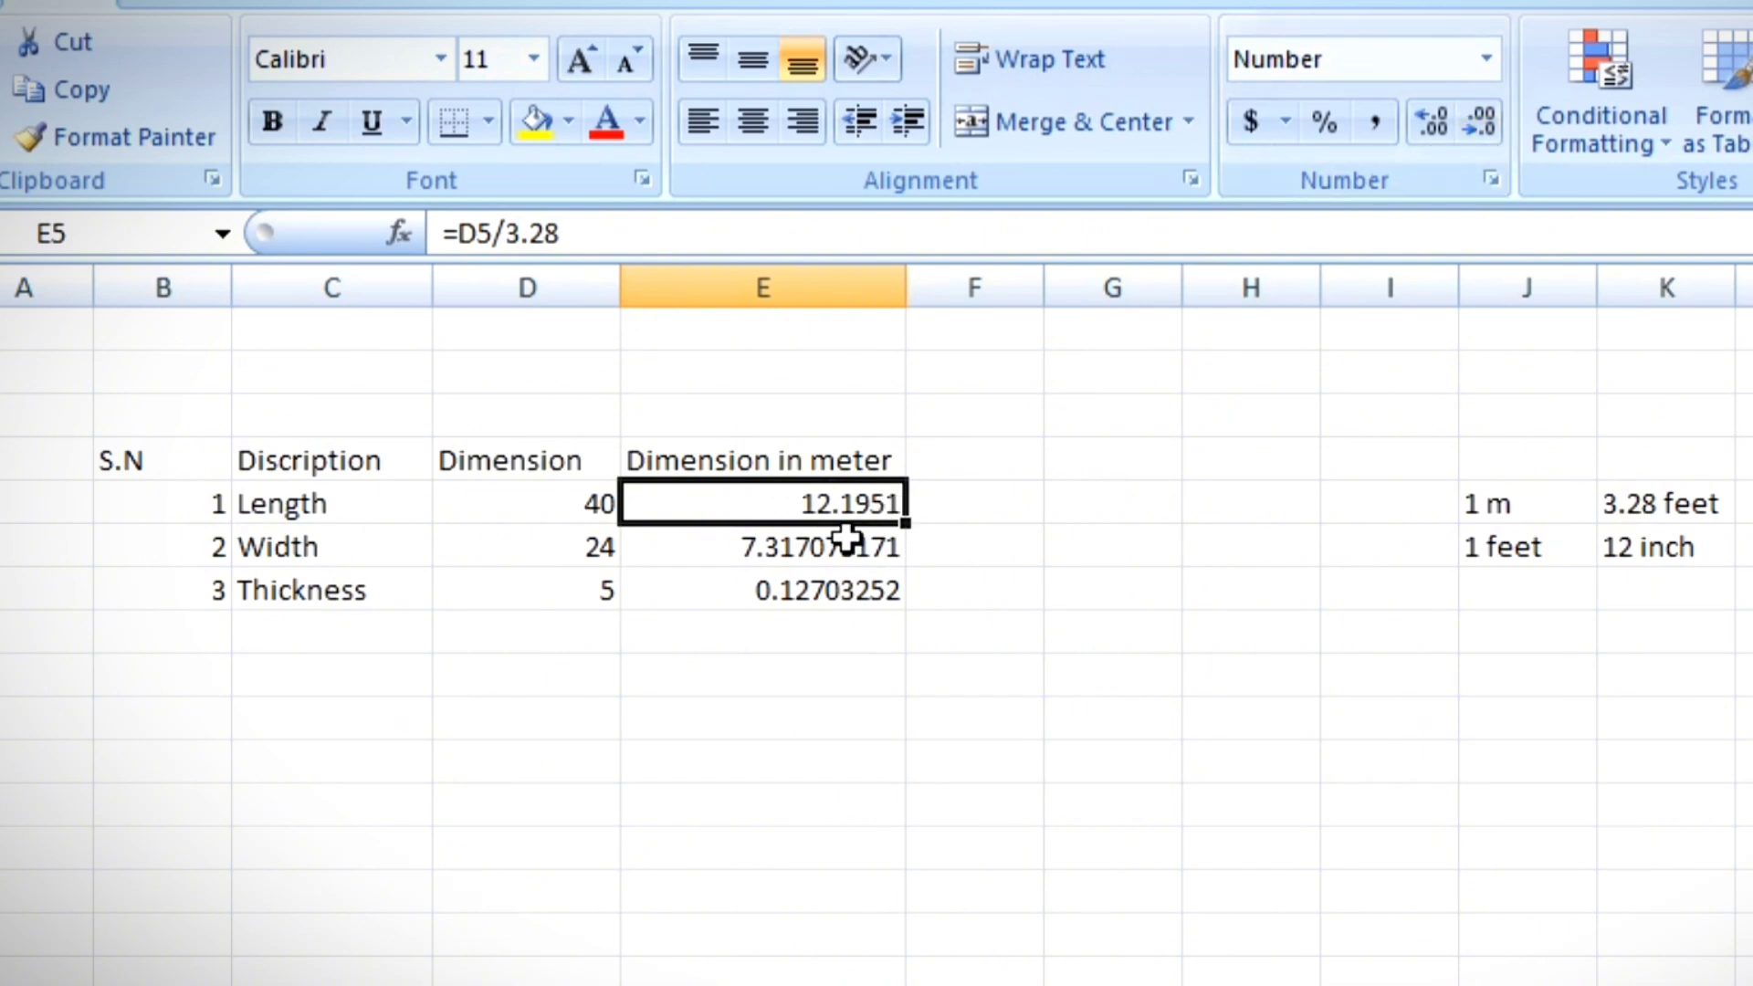
Step: Reduce the metre width in E6 to five decimal places
click(847, 539)
click(1479, 135)
click(1479, 135)
click(1479, 135)
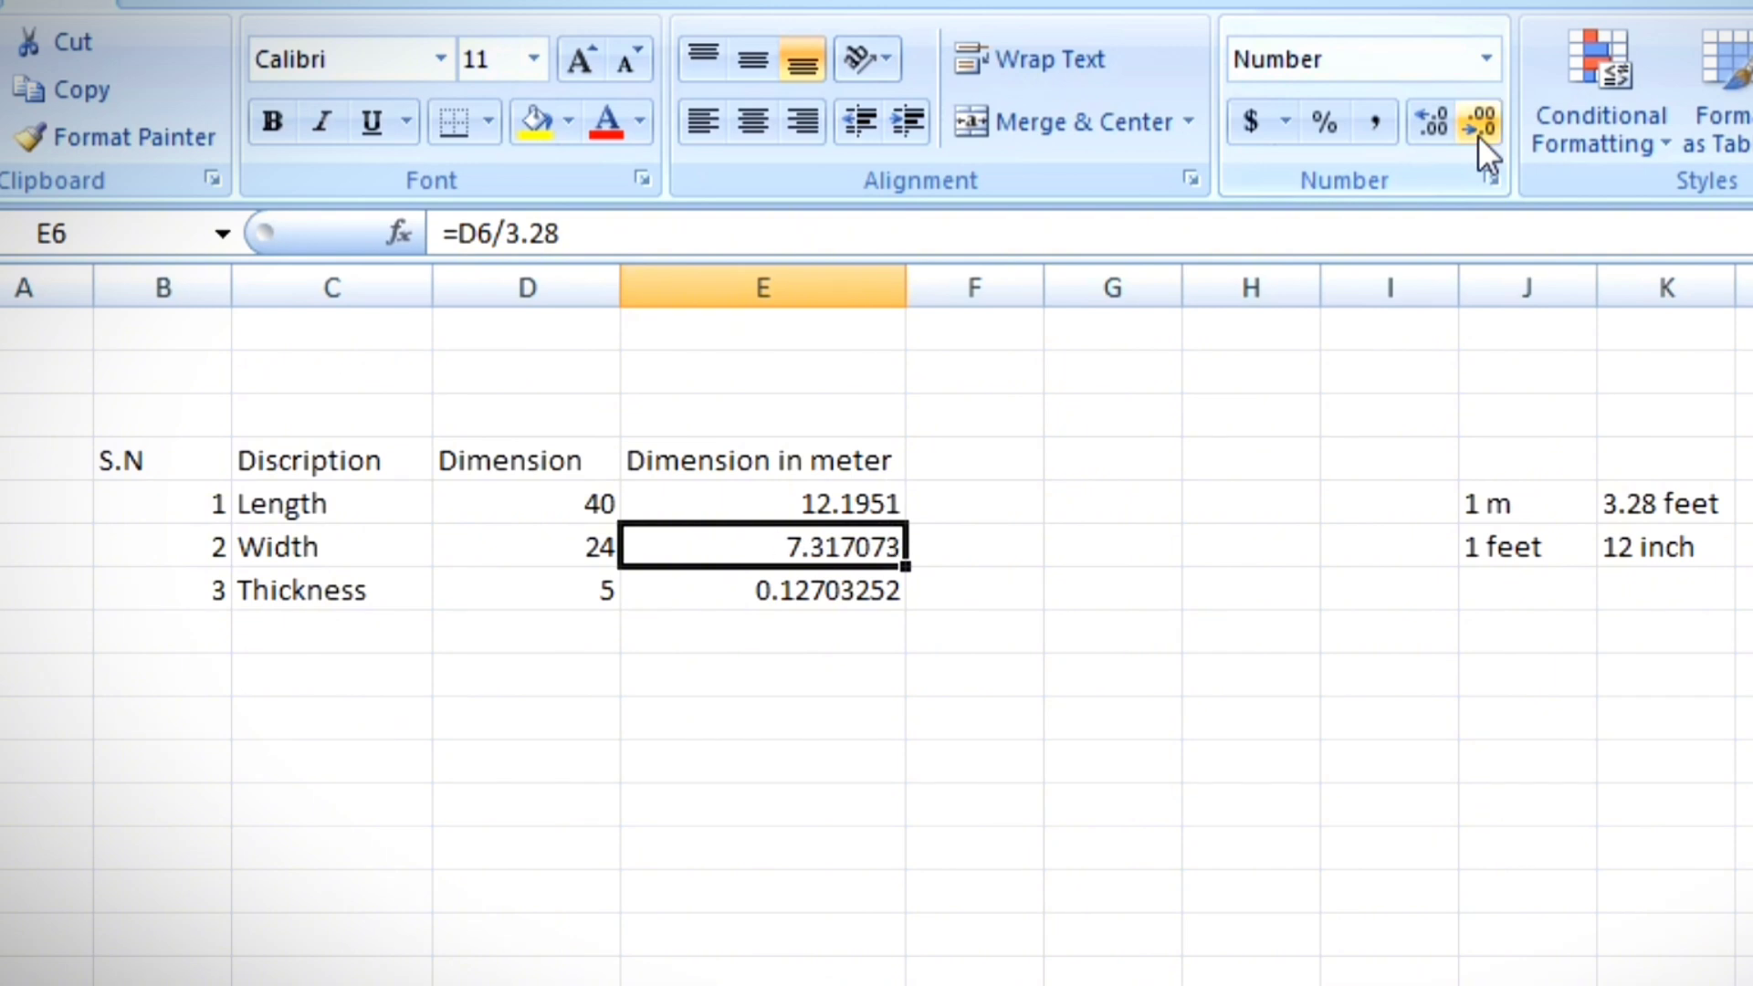
click(1477, 135)
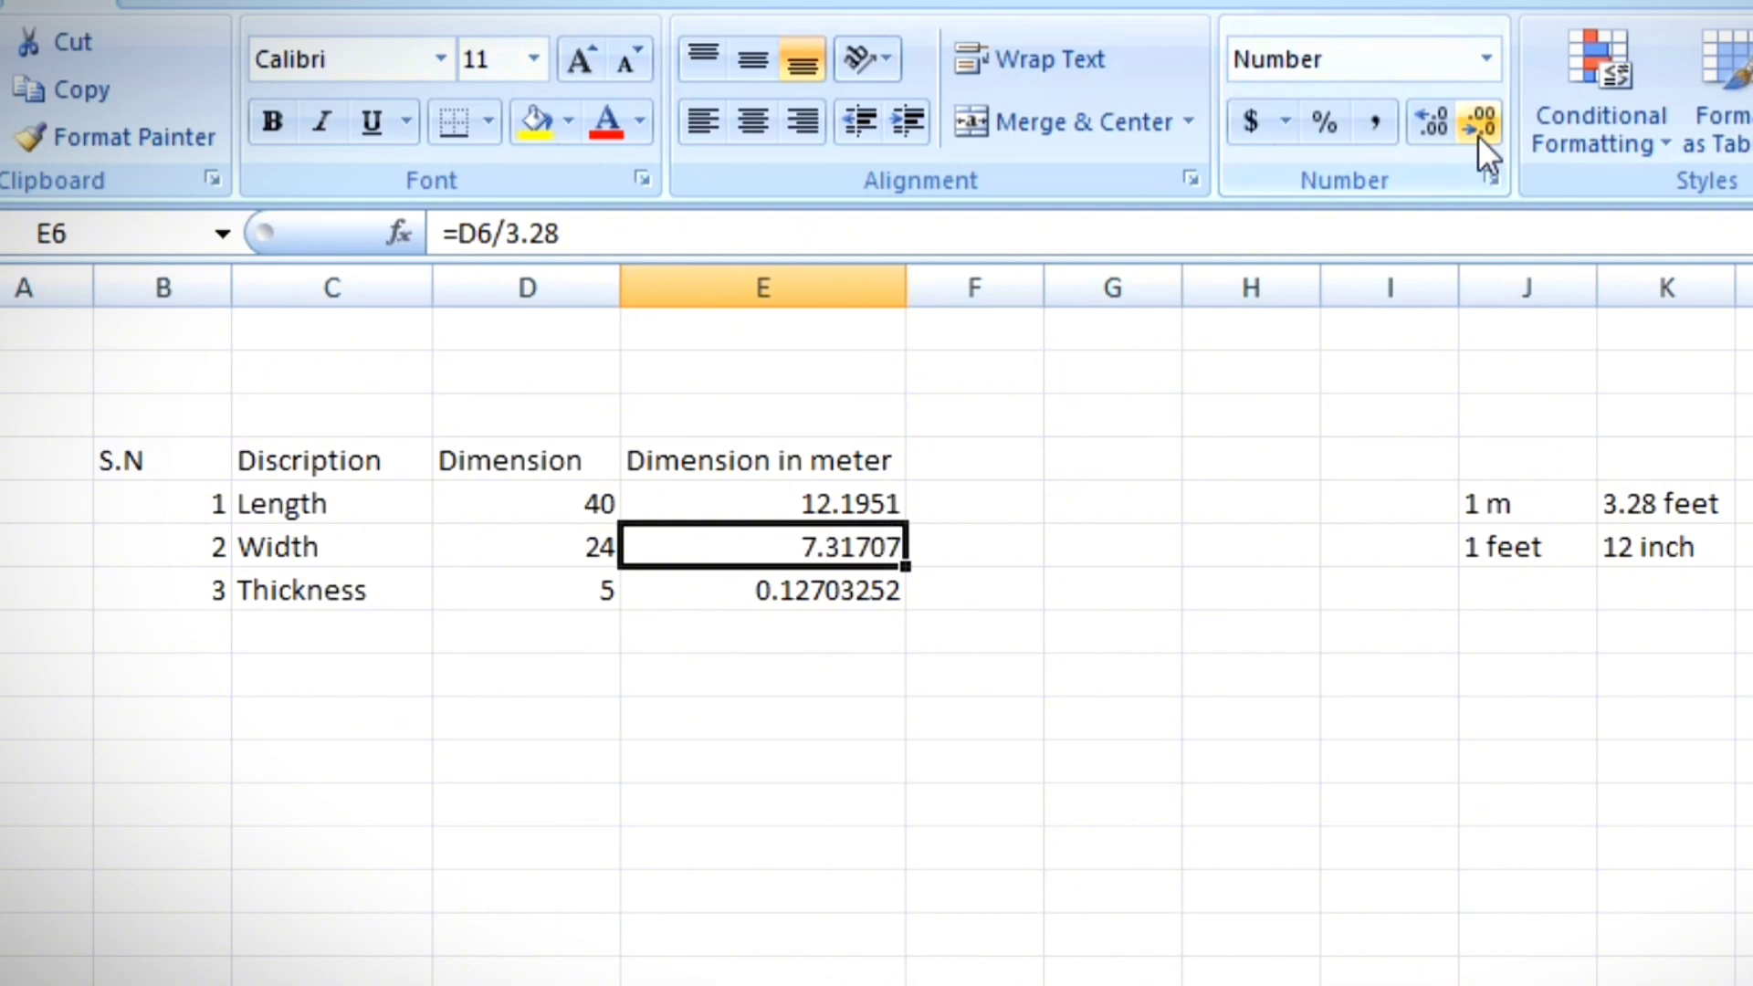
Step: Reduce the metre thickness in E7 to four decimal places
click(810, 595)
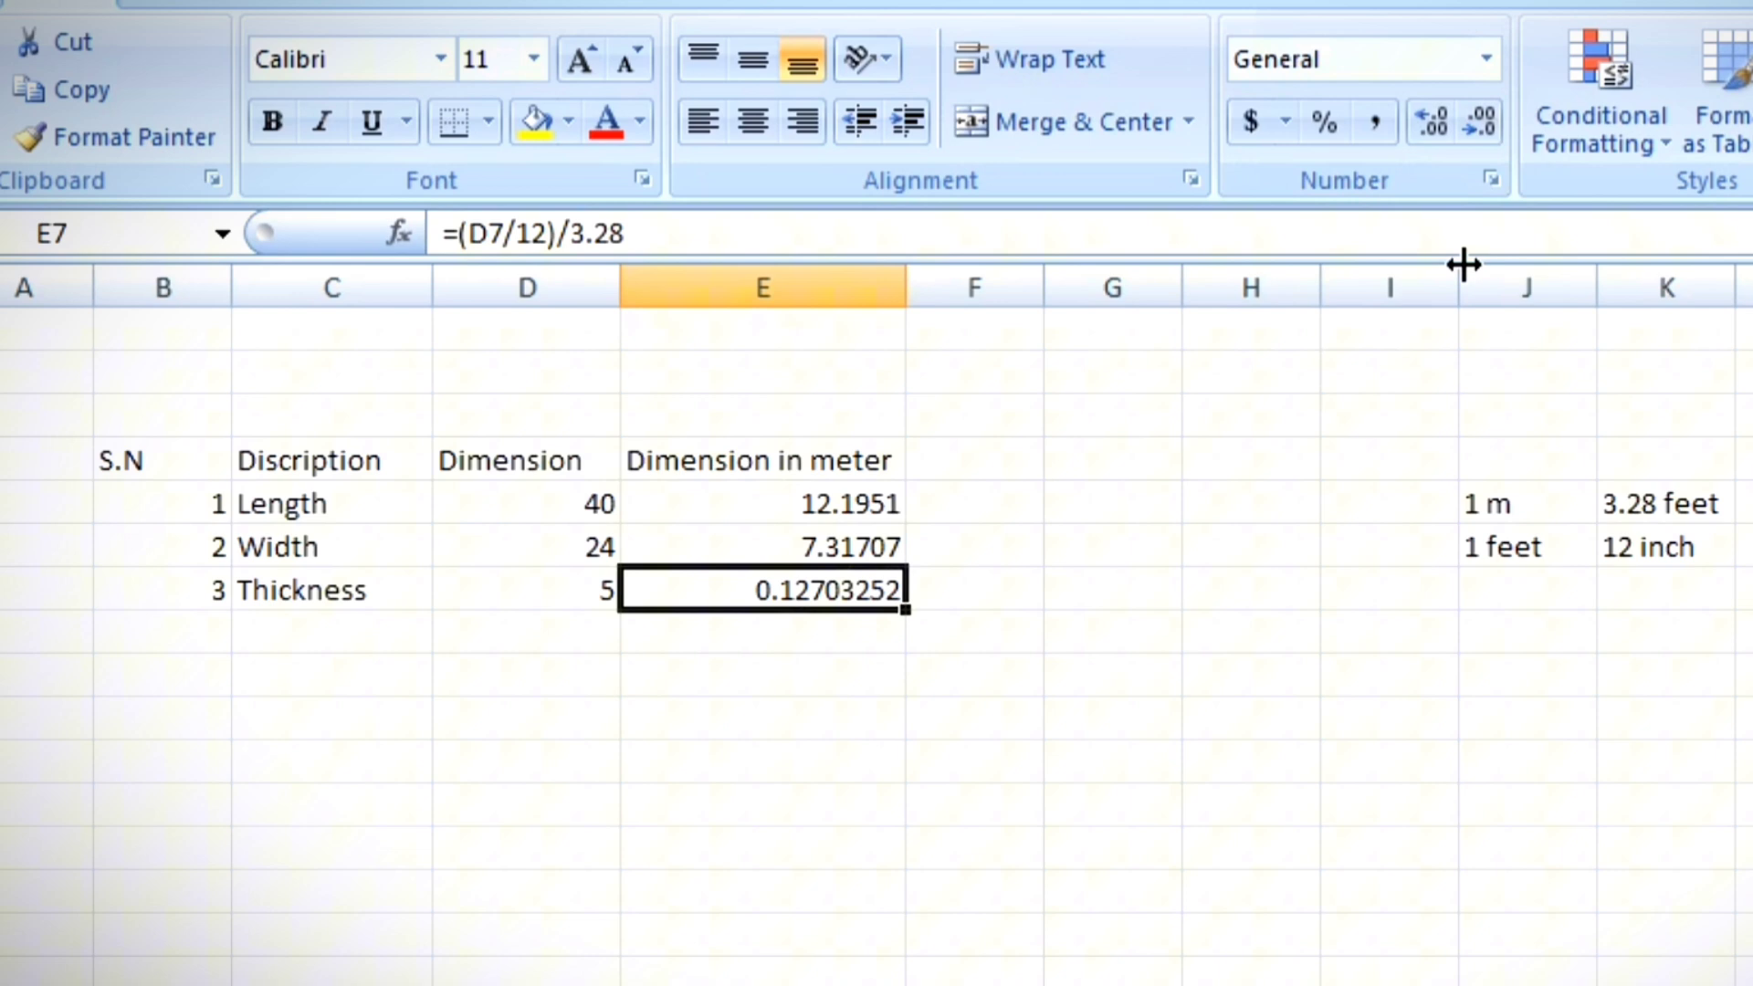
click(1472, 129)
click(1472, 129)
click(1472, 128)
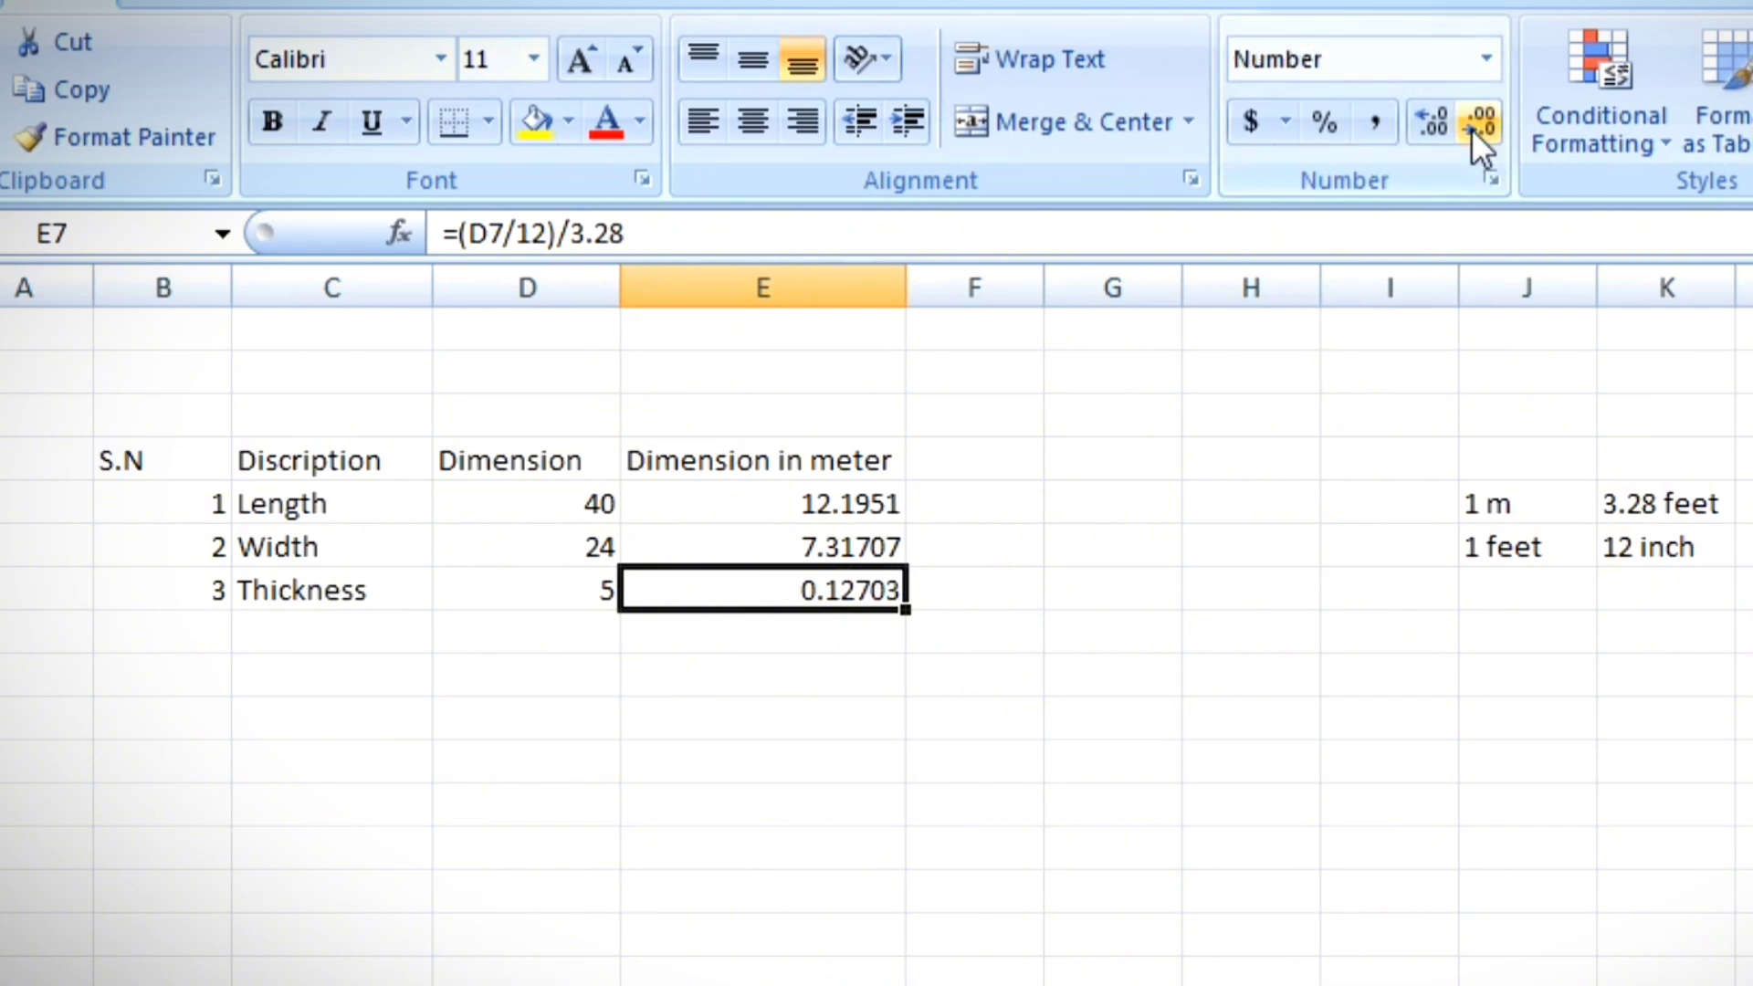
click(1472, 128)
click(1077, 834)
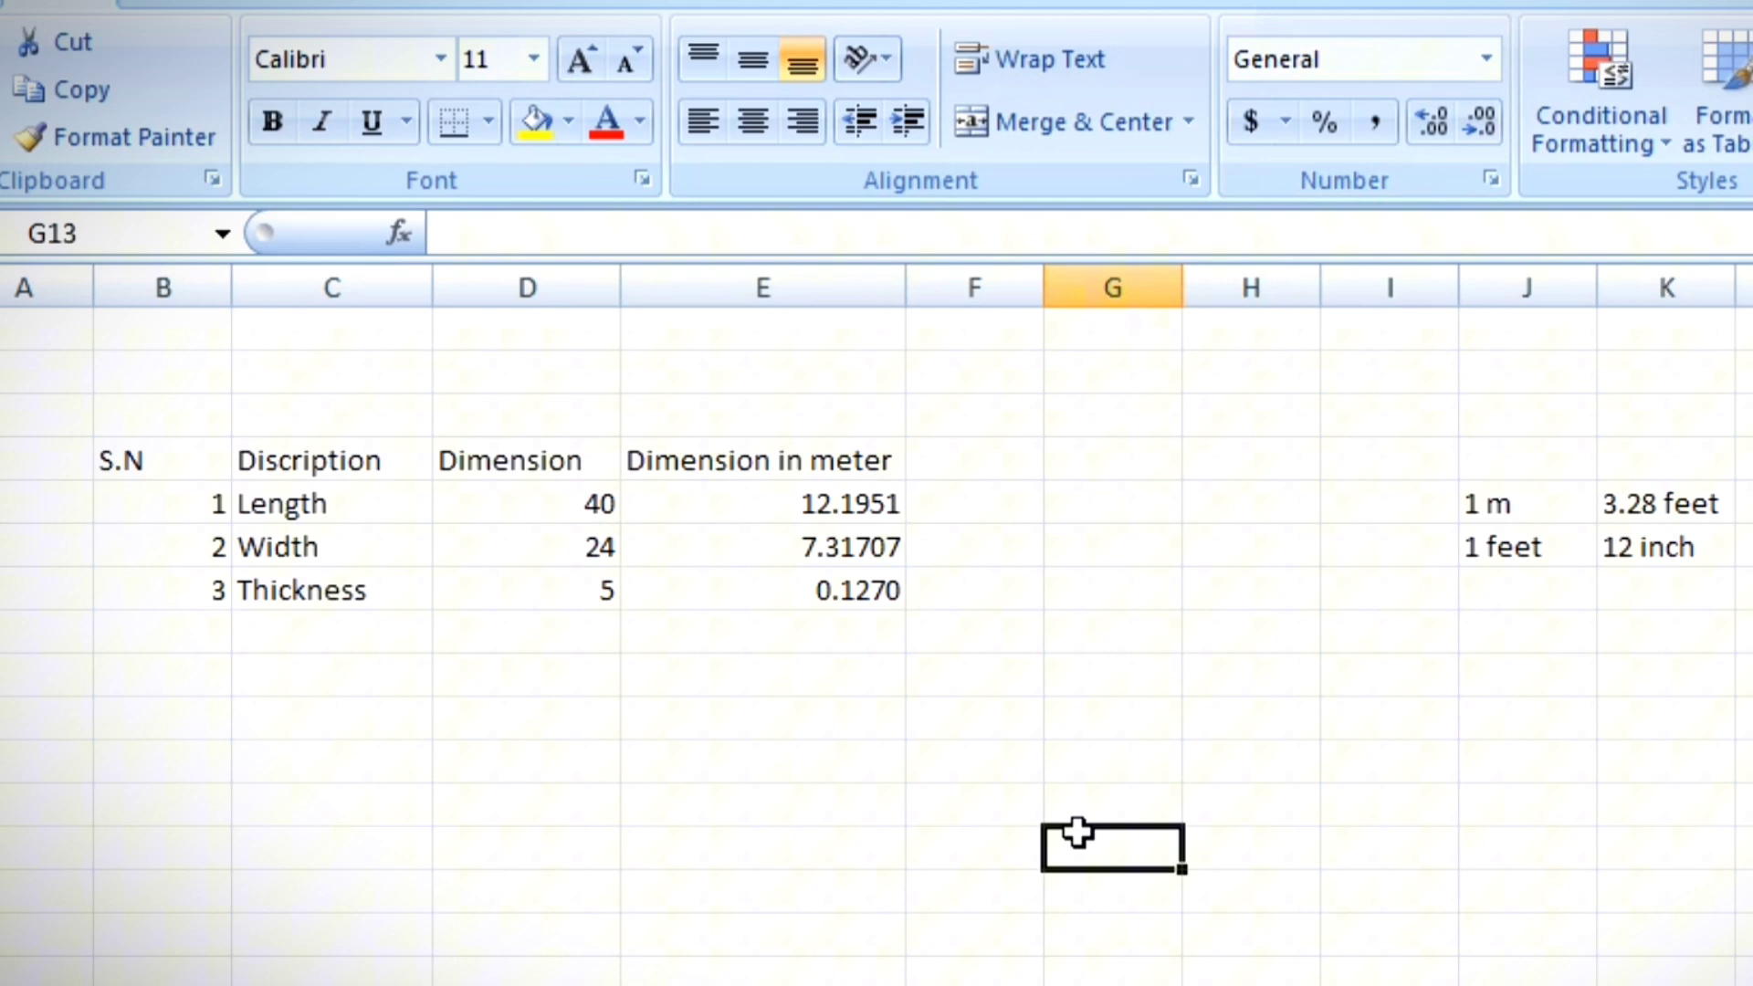
drag(870, 503, 880, 585)
click(880, 587)
drag(868, 502, 859, 589)
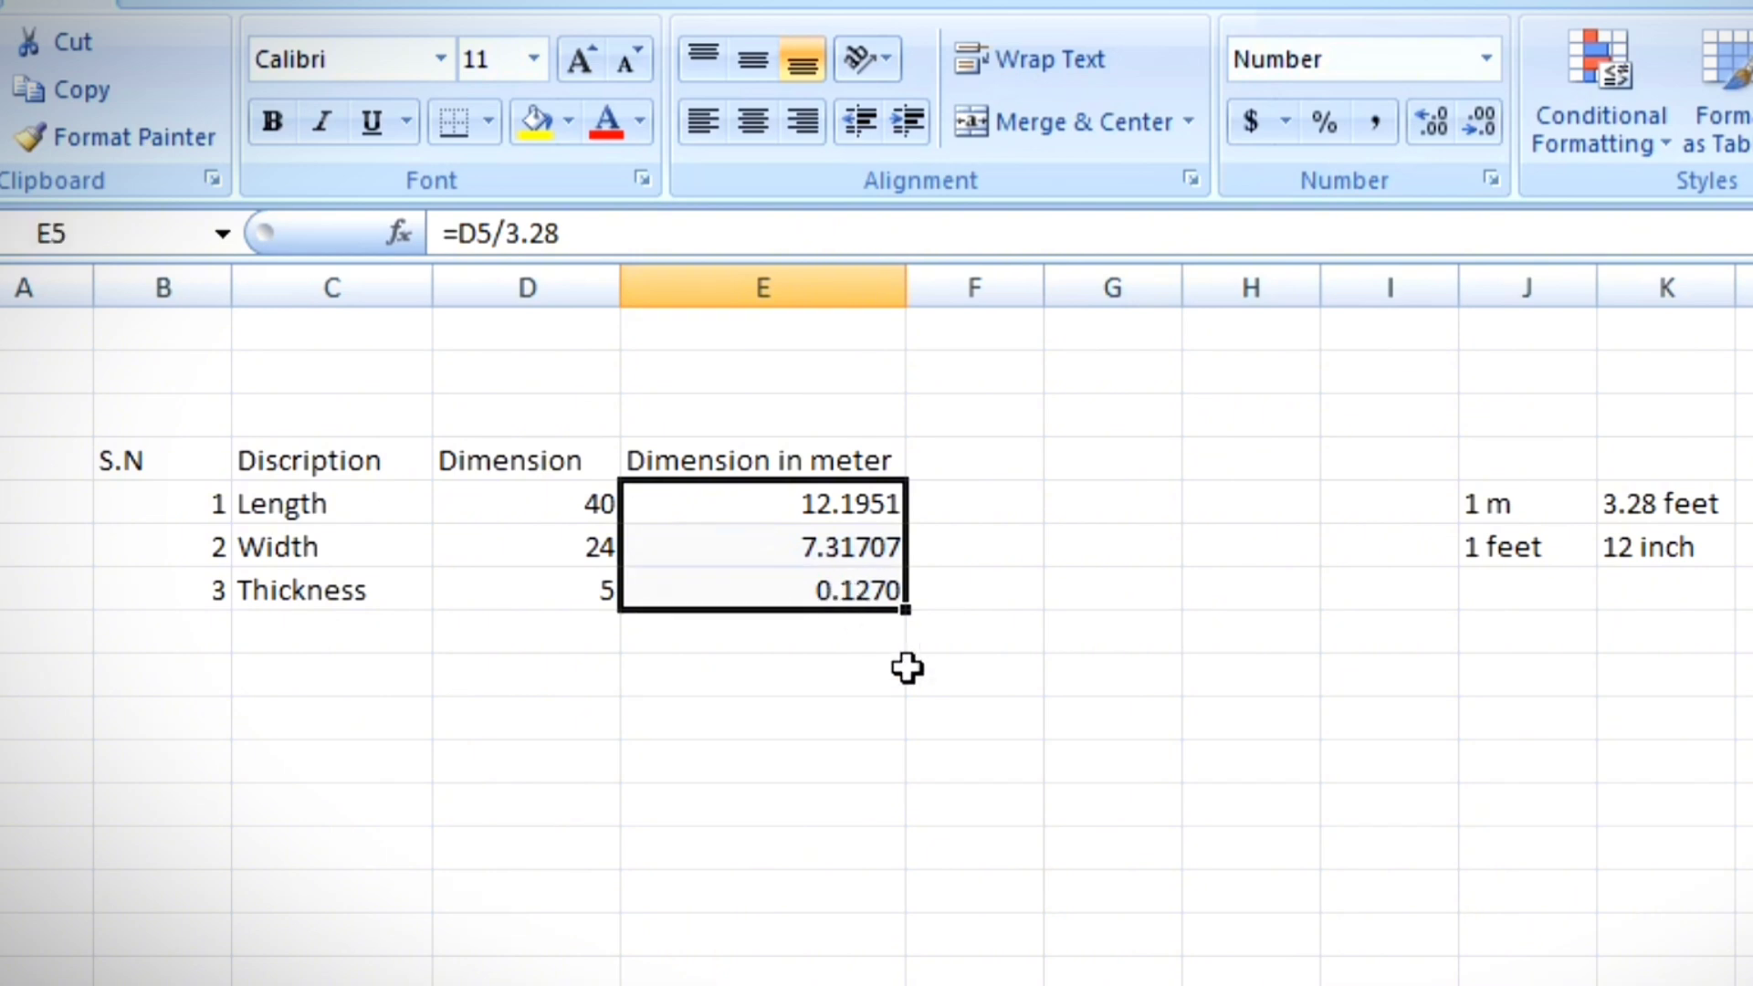
click(913, 674)
drag(867, 508, 885, 594)
click(982, 795)
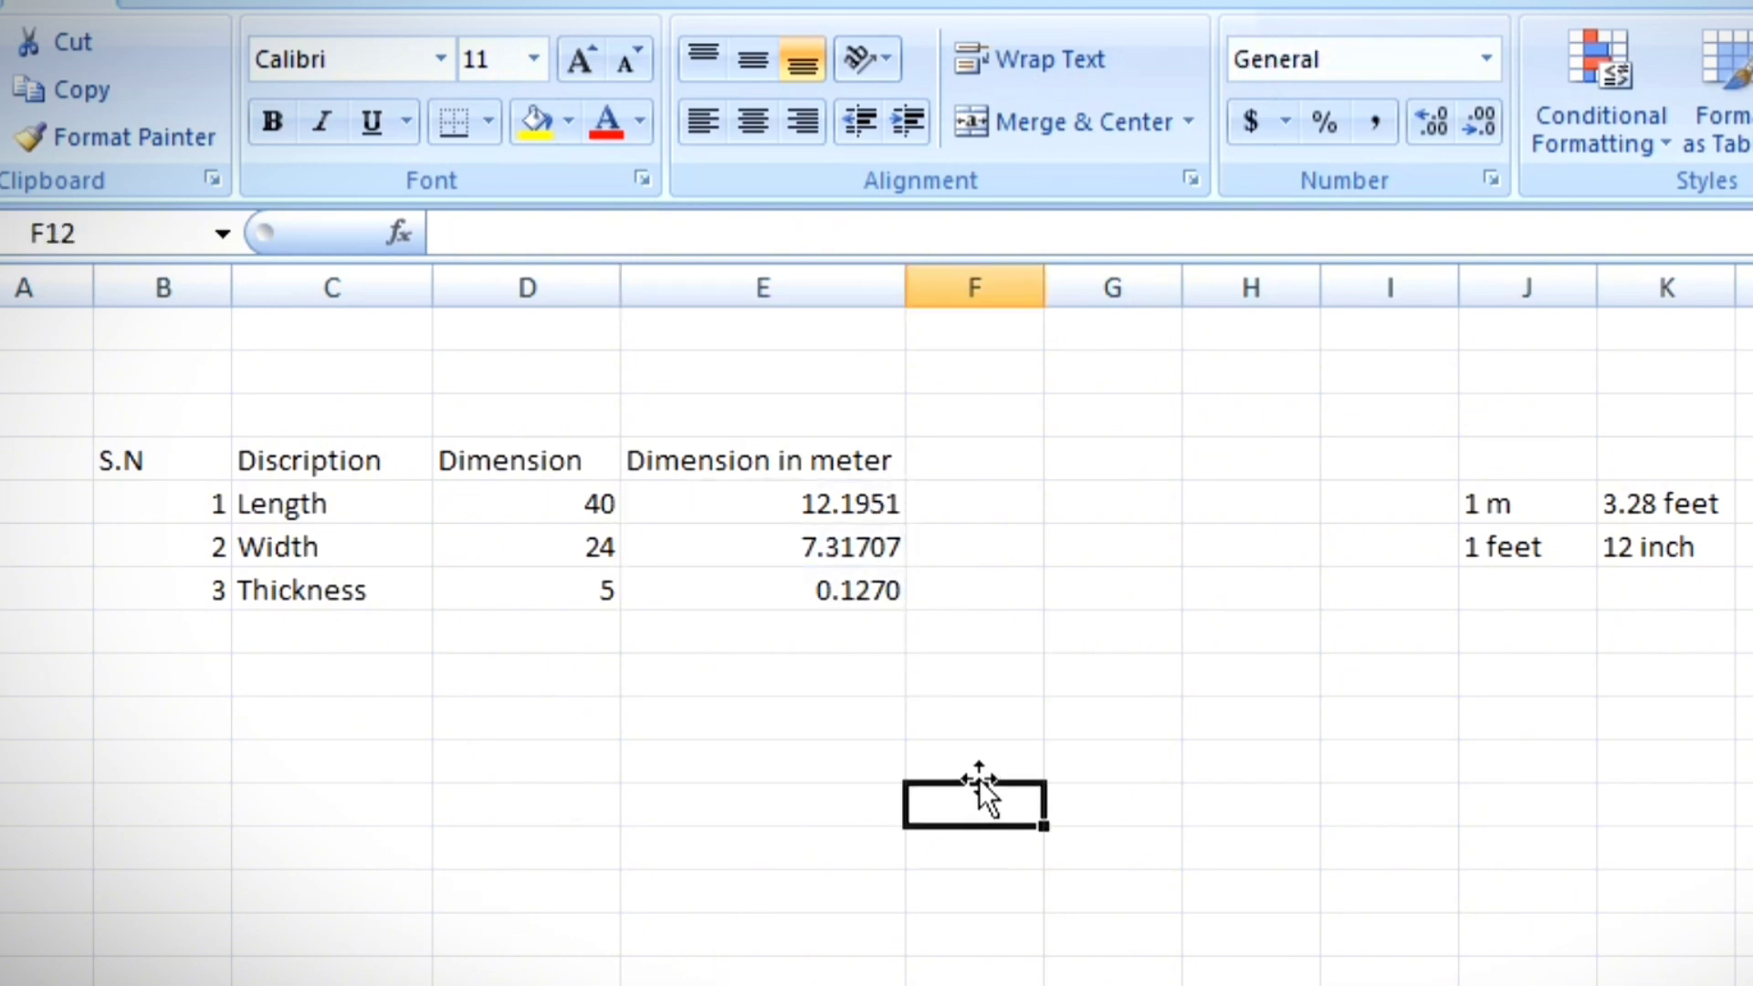
Step: Enter the column heading Total Volume in F4 and widen column F to fit it
click(1000, 470)
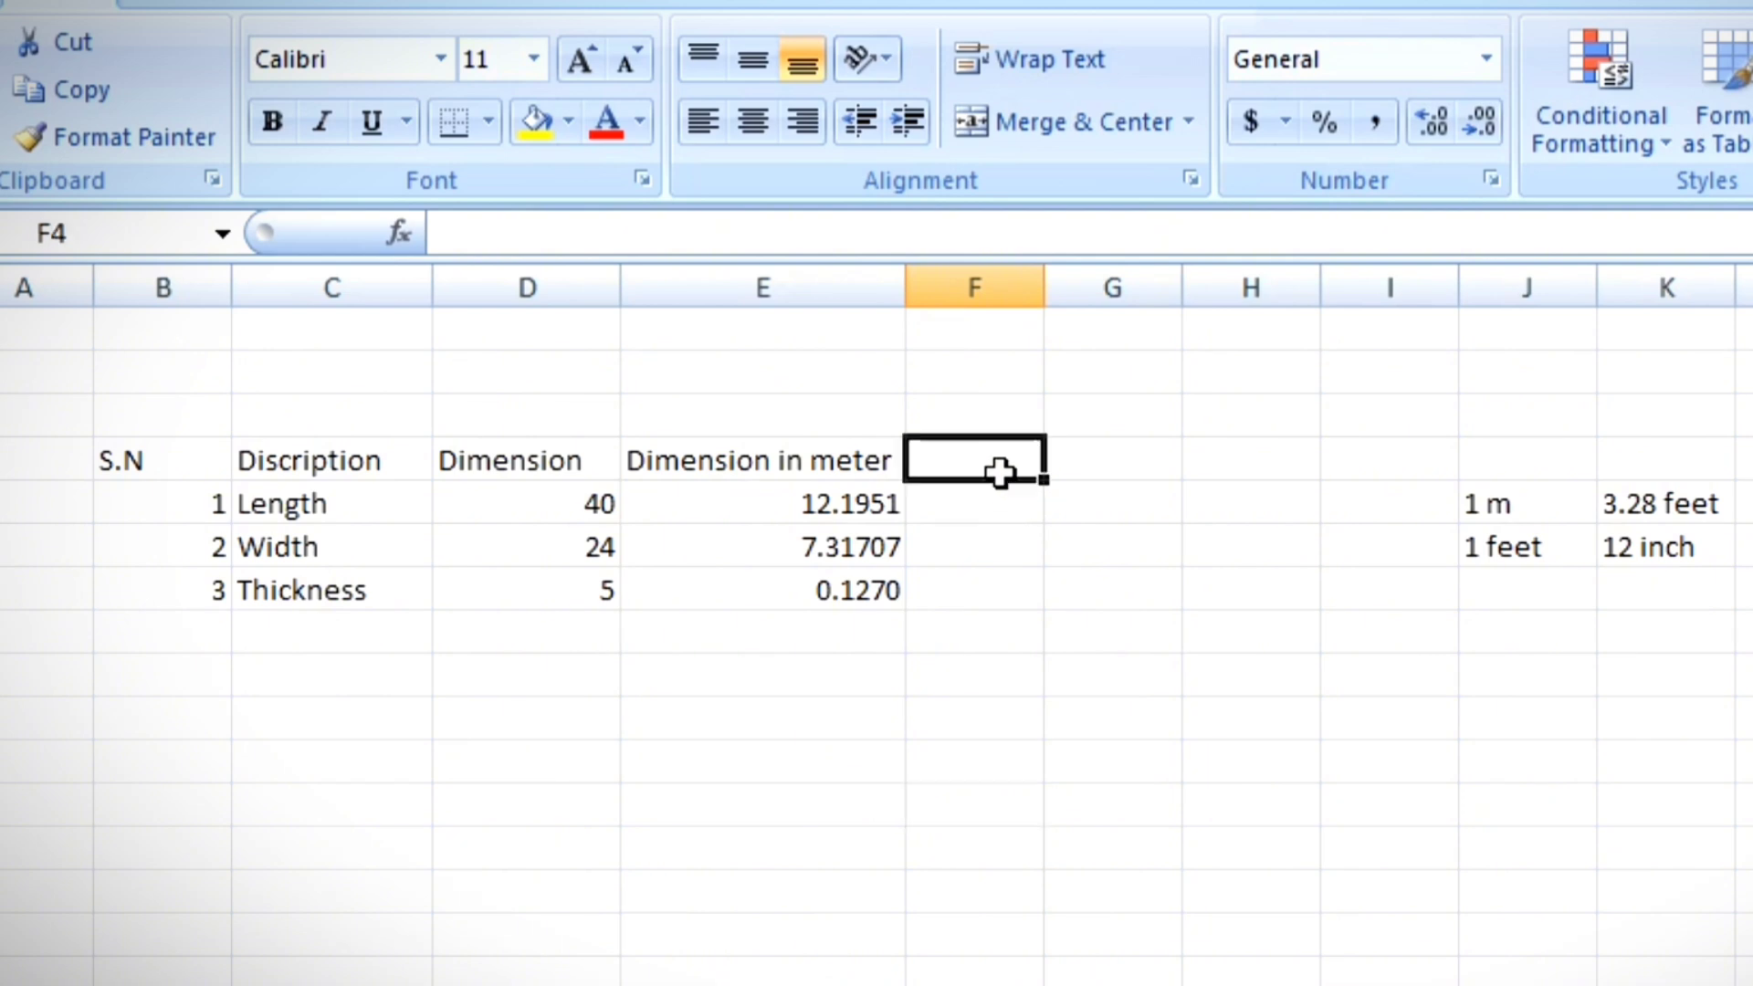
text(Tota)
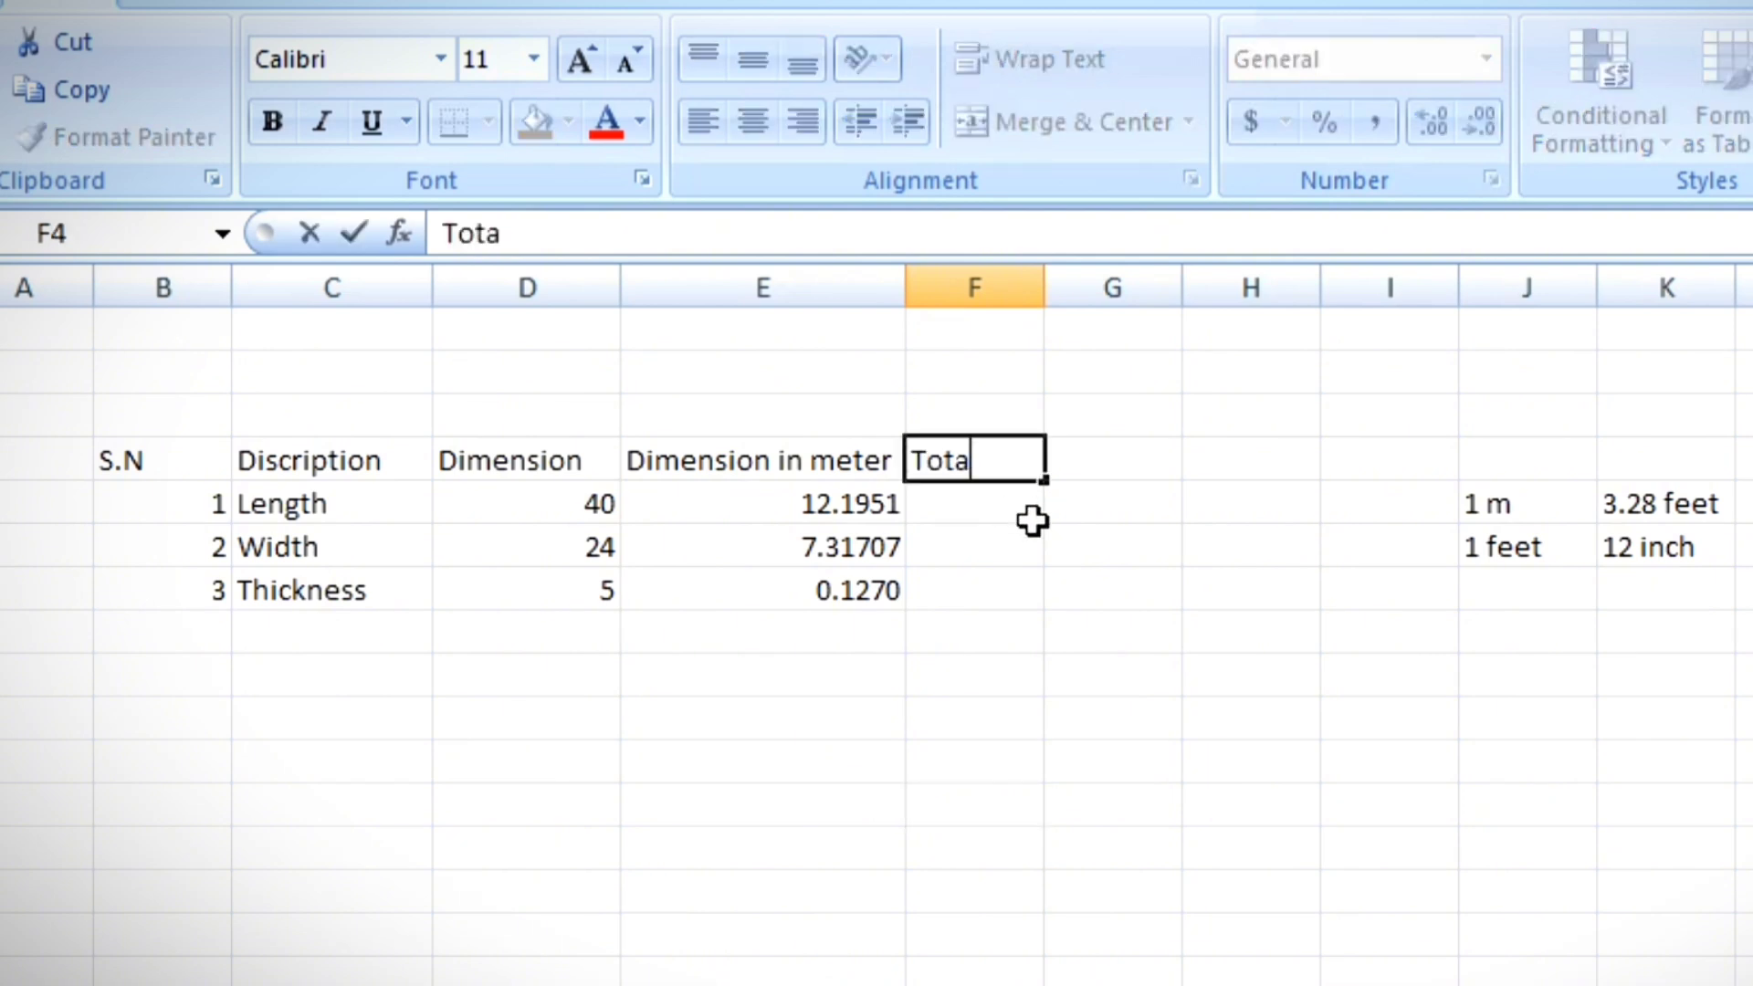
text(l Volume)
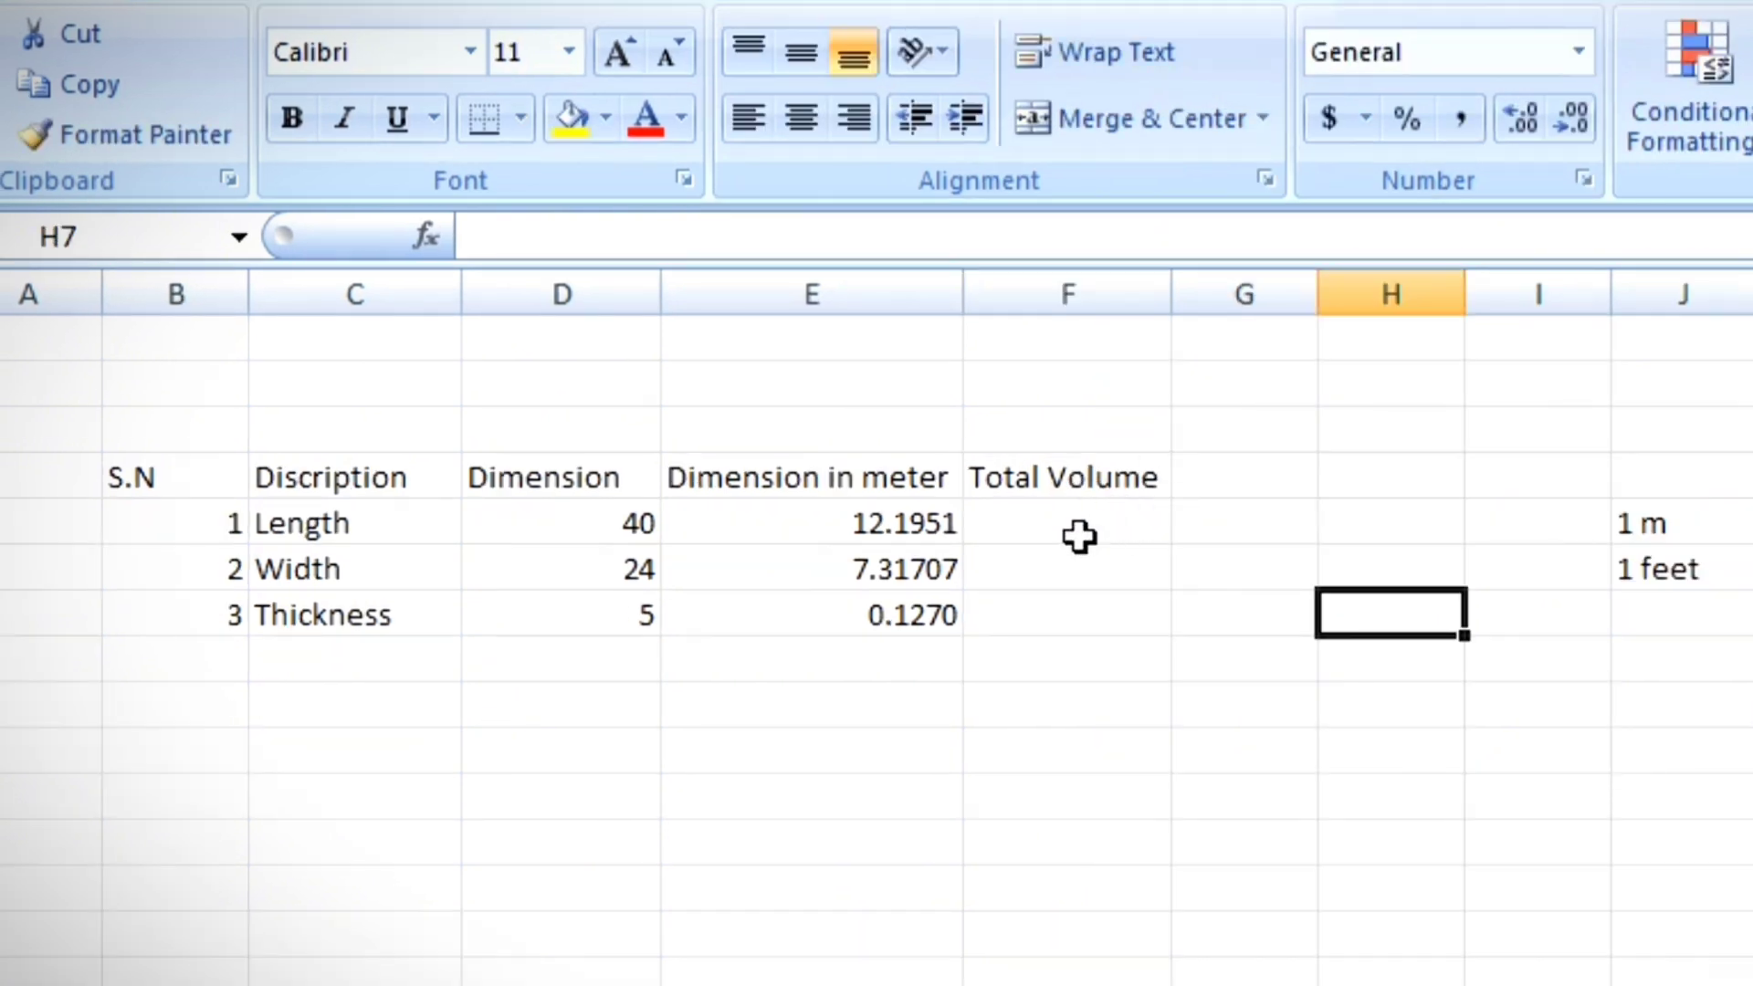
Step: Calculate the slab's concrete volume in F5 by multiplying the three metre dimensions with the formula =E5*E6*E7
click(871, 523)
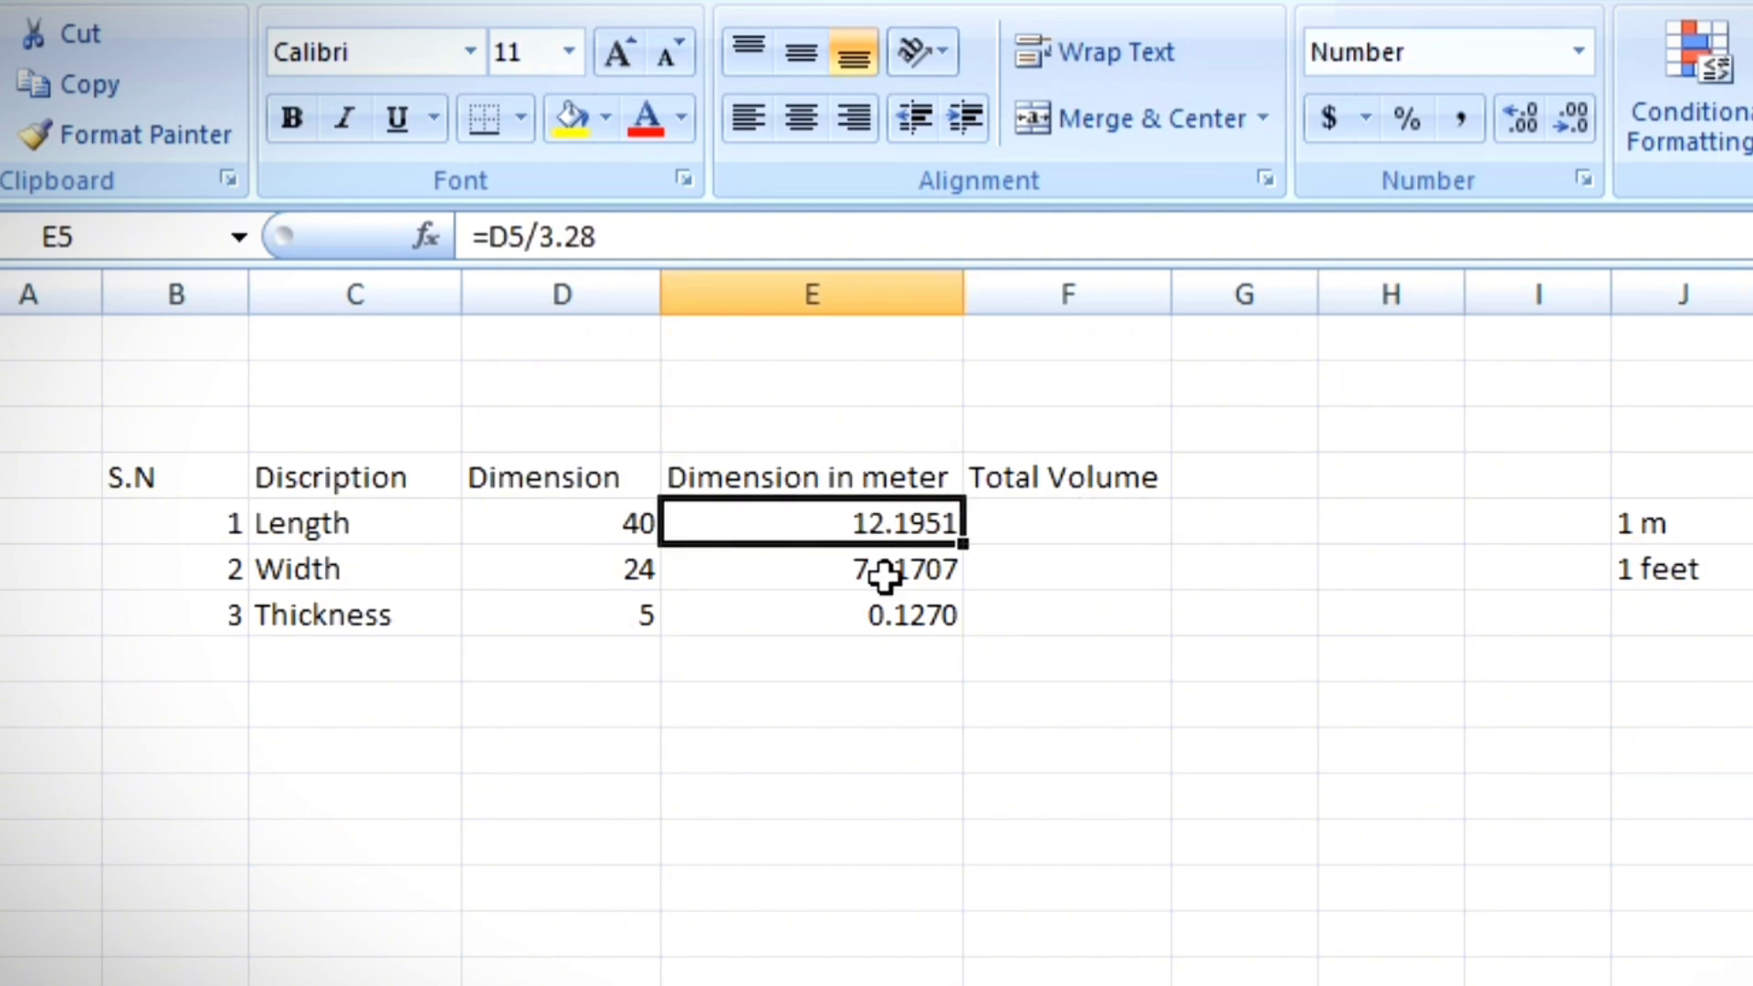
click(877, 570)
click(894, 641)
click(1037, 523)
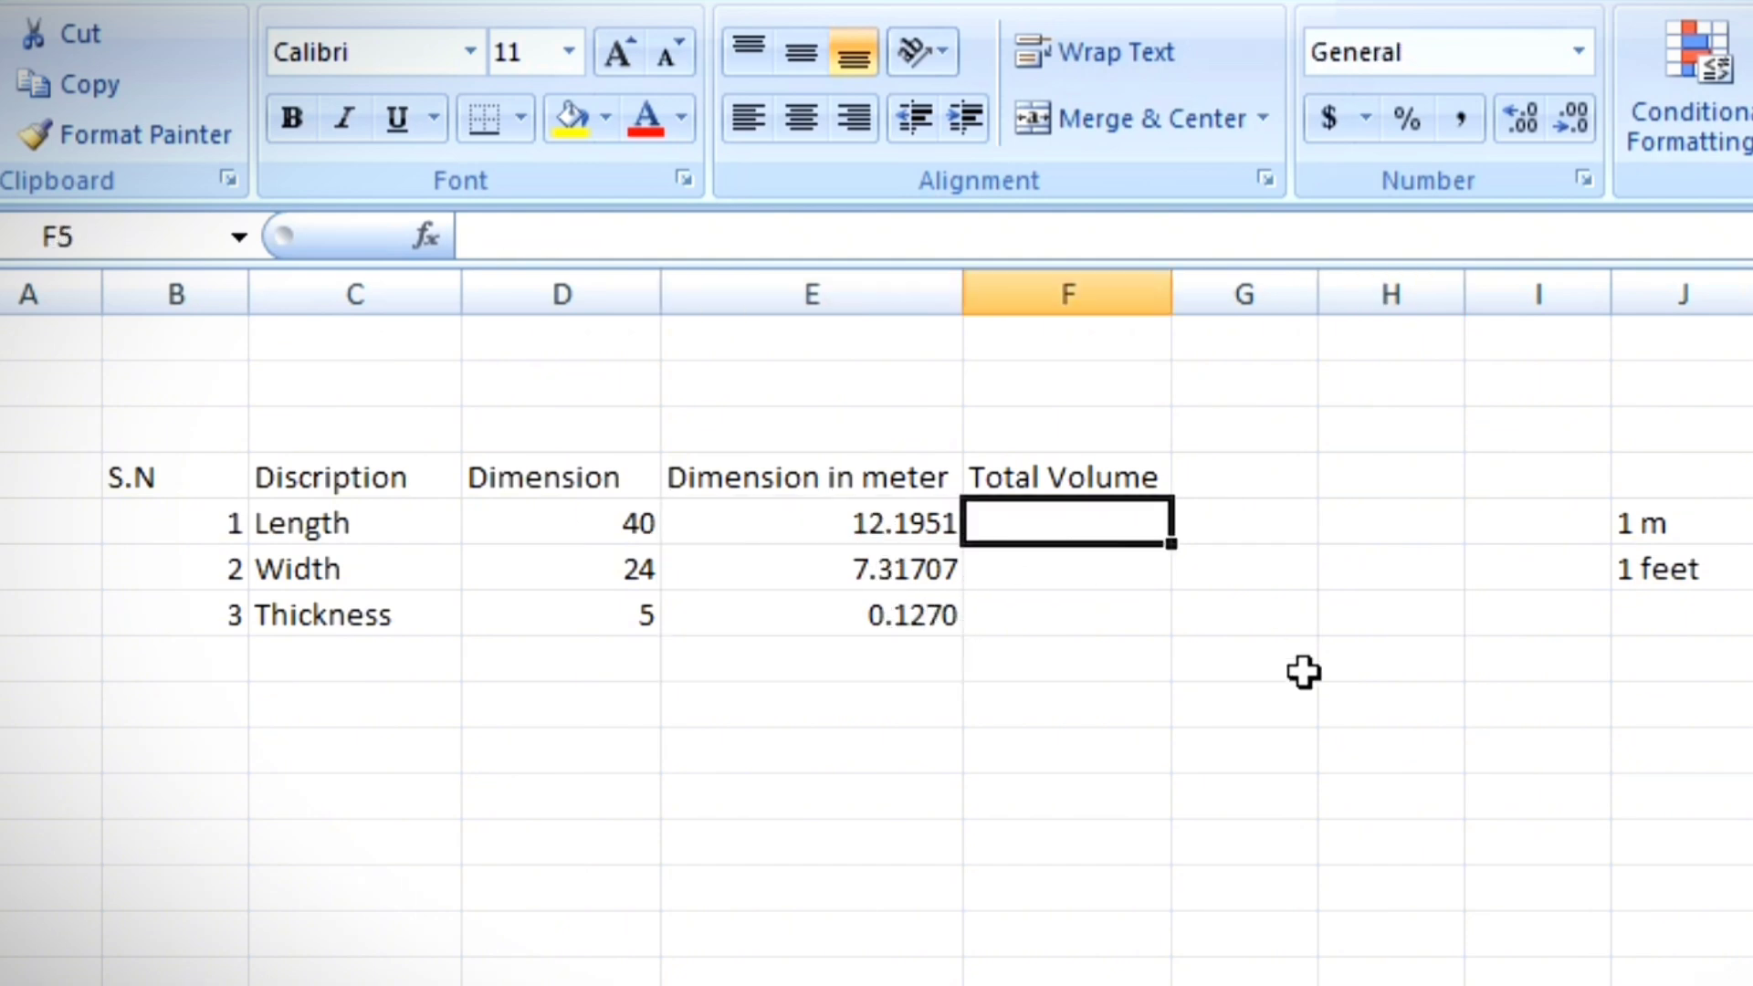
text(=)
click(879, 522)
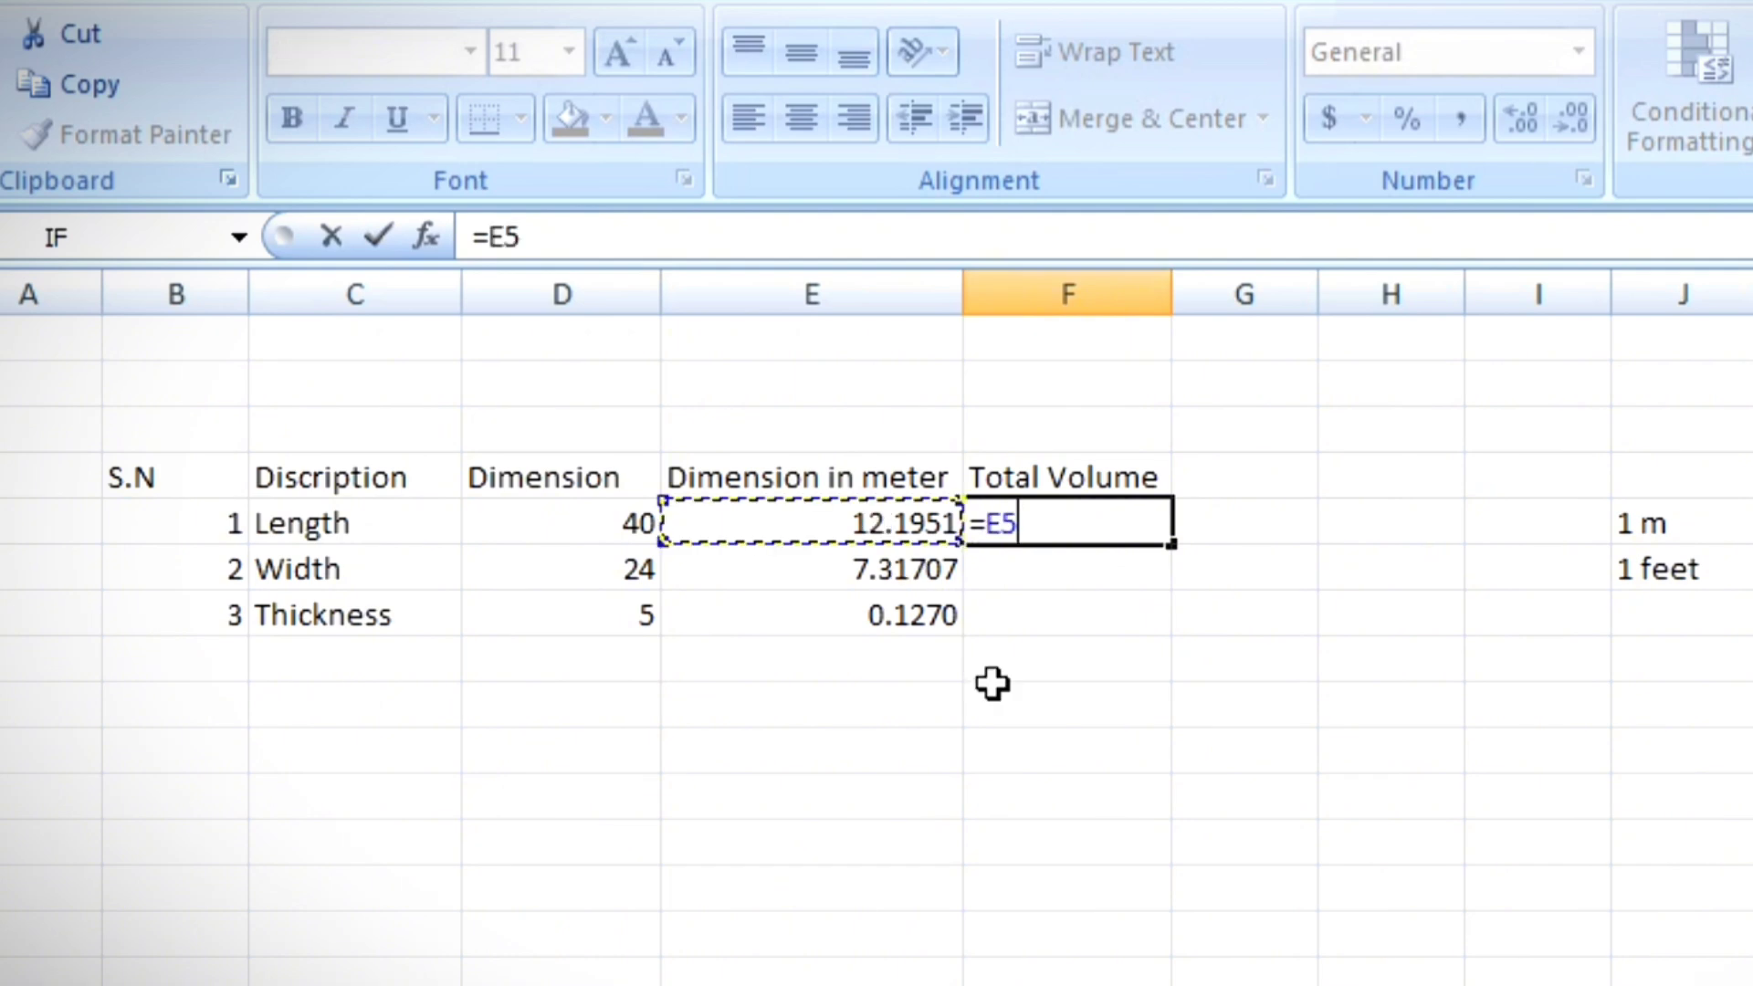
text(*)
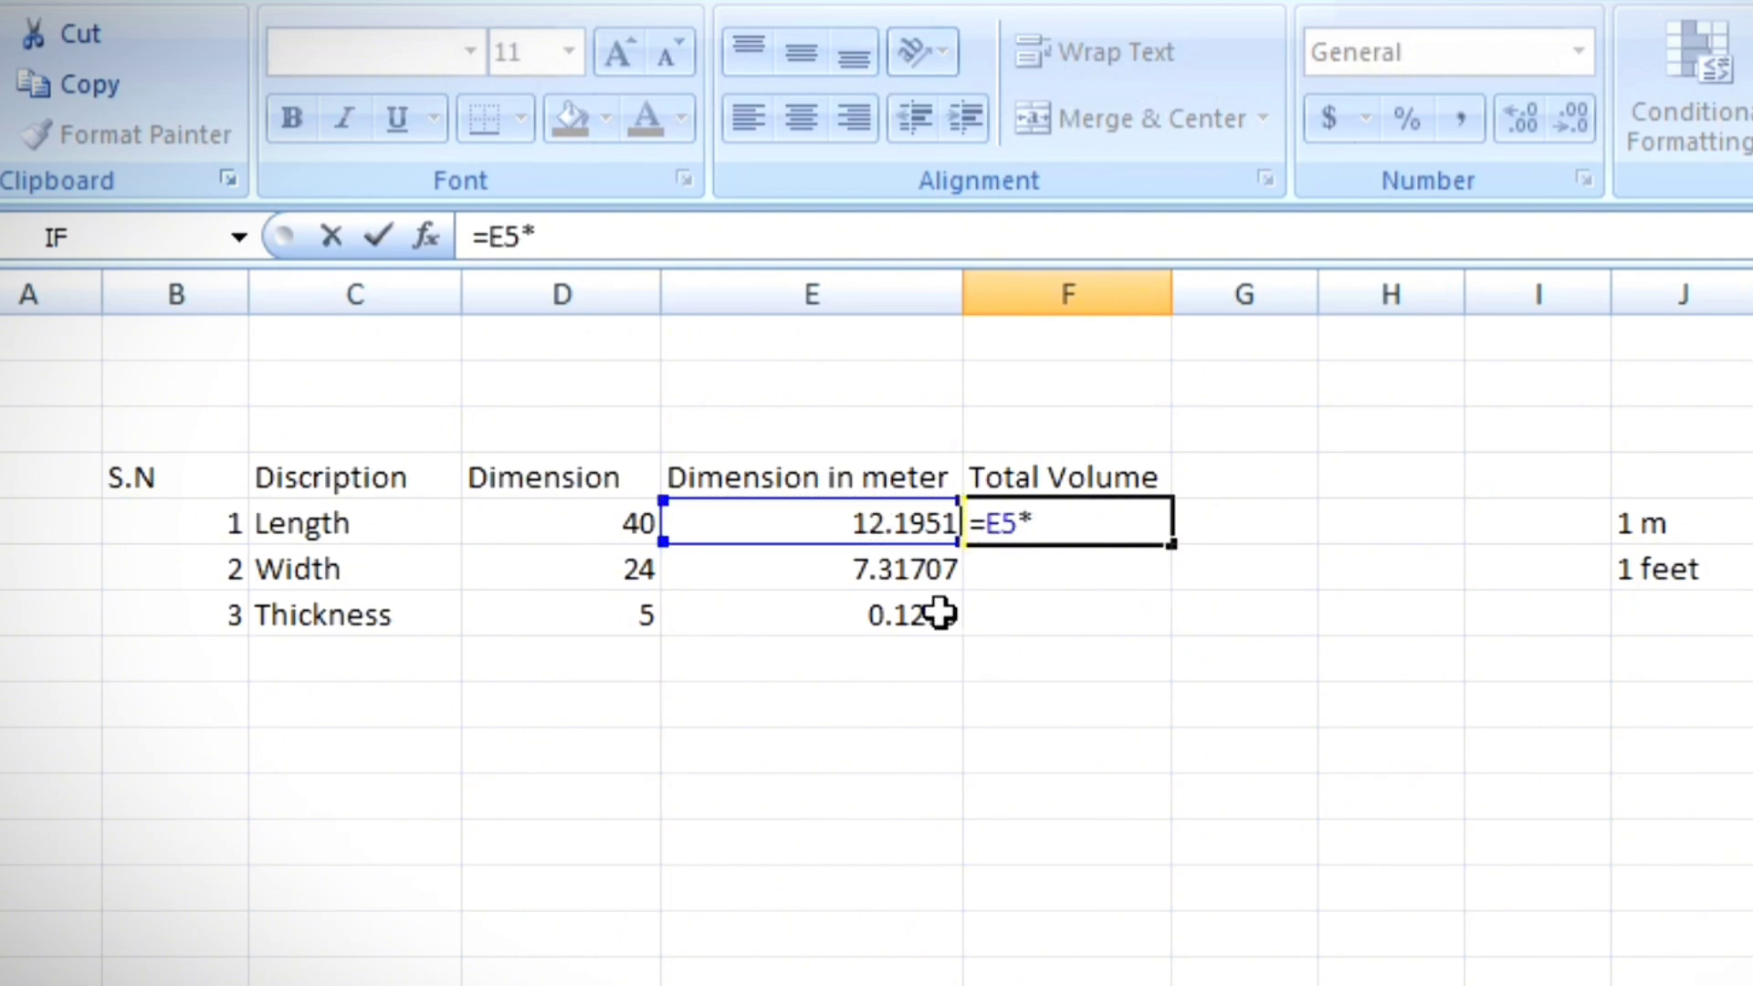
click(902, 558)
text(*)
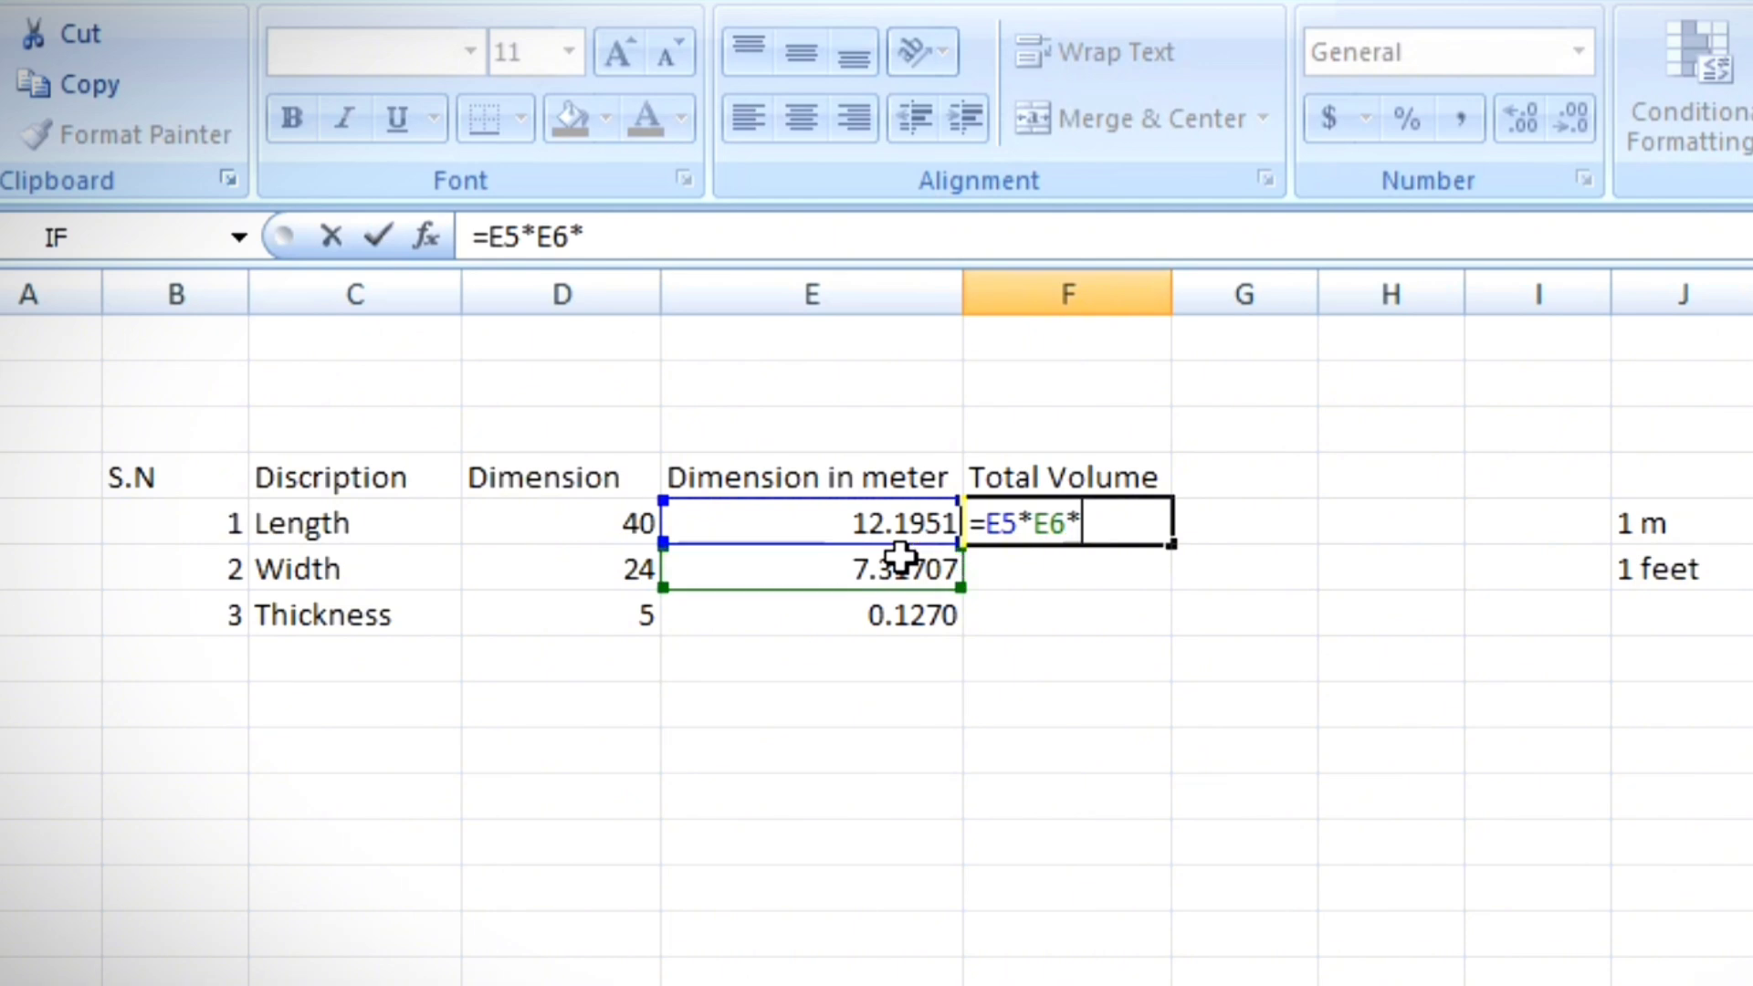
click(904, 615)
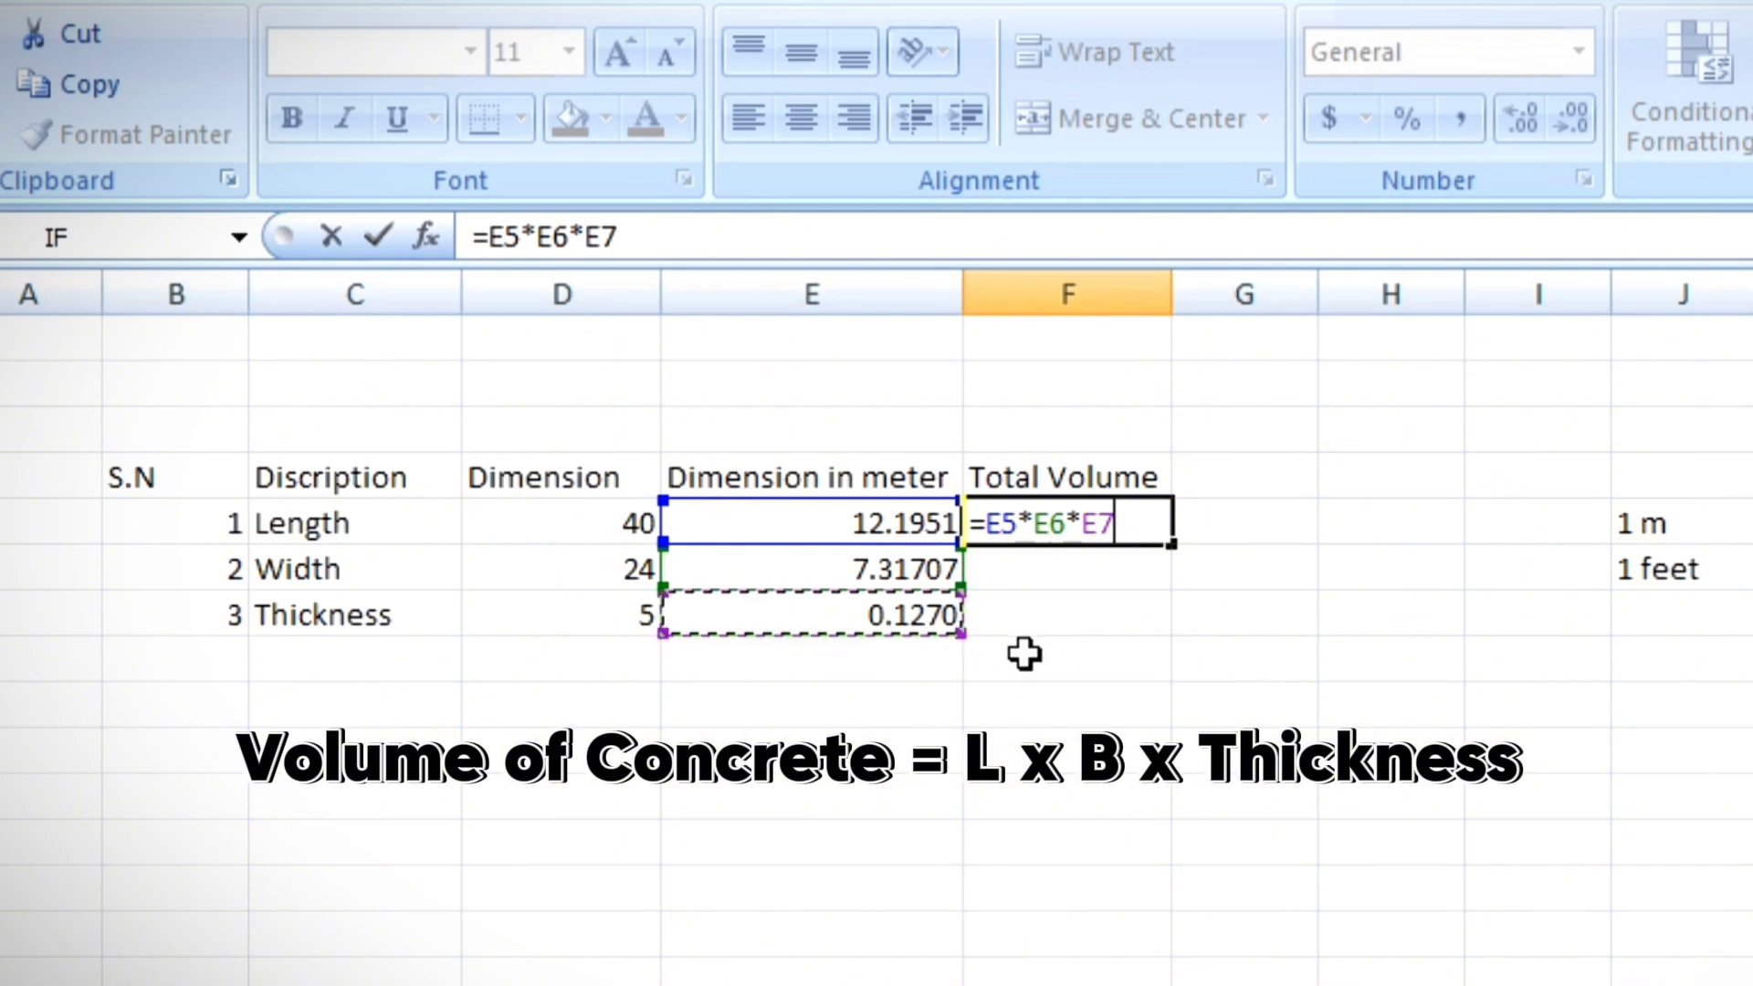
key(Return)
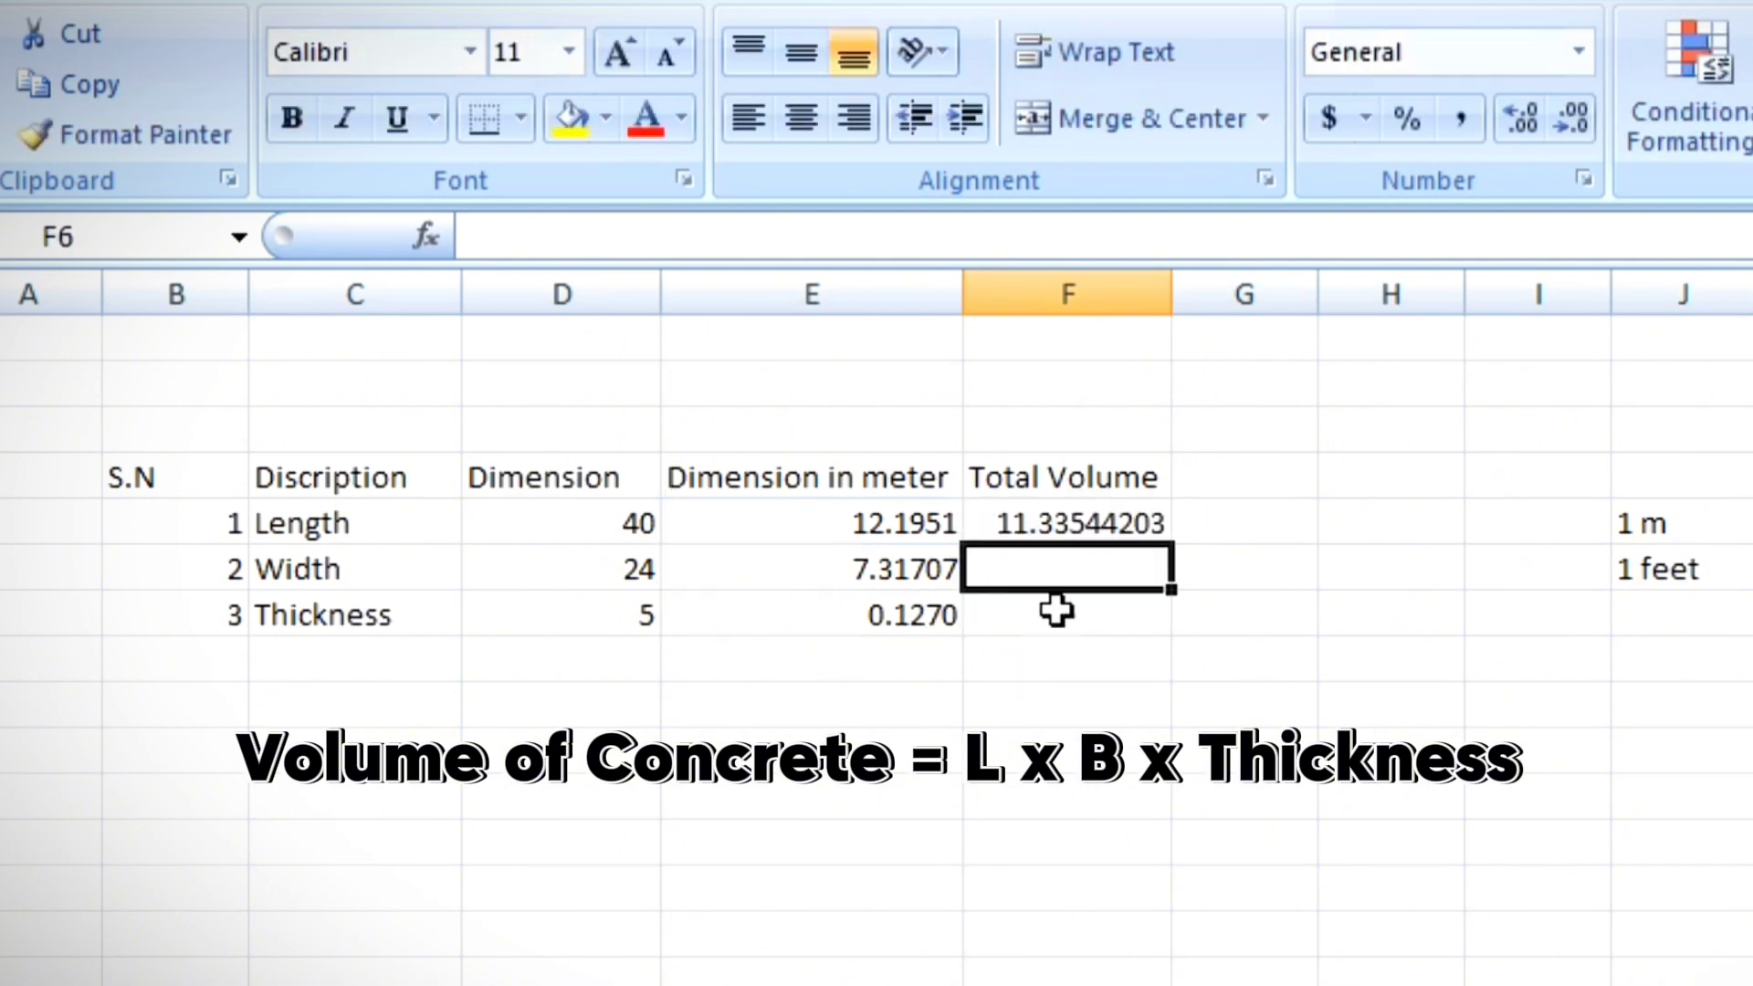
click(1111, 522)
Step: Label the volume result with Wet Volume in G5 and widen column G to fit the text
click(1243, 526)
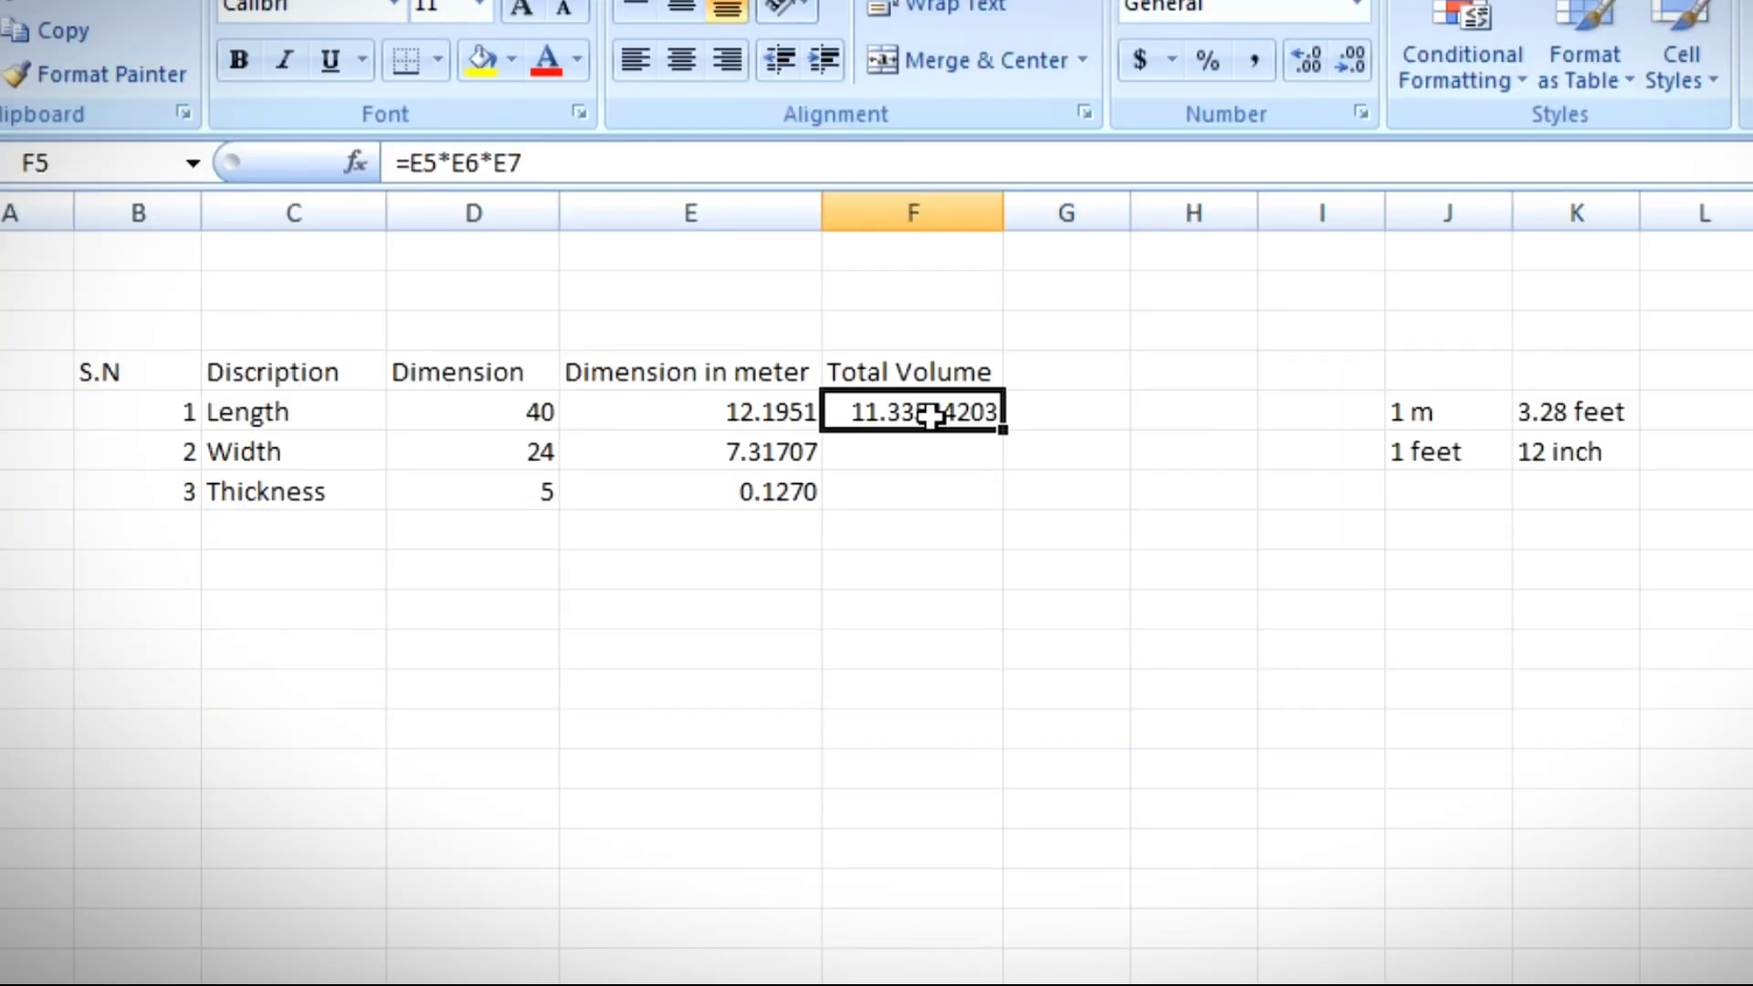
click(1213, 522)
text(Wet Vo)
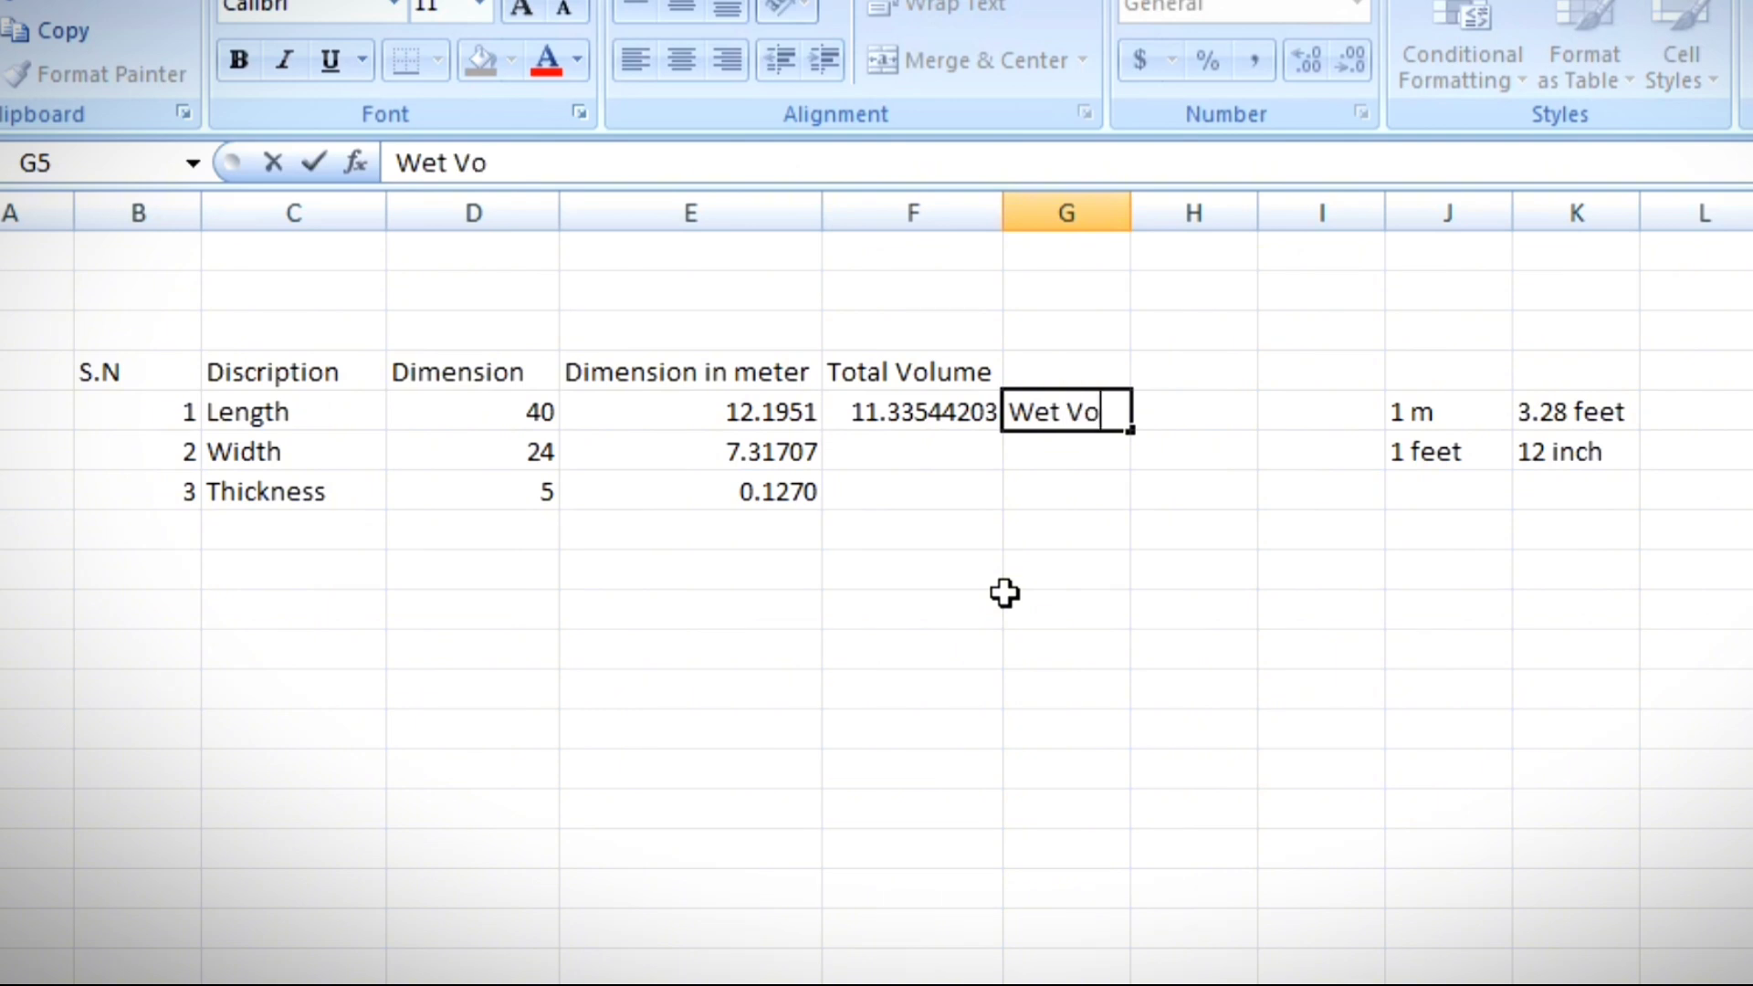
text(lume)
click(1064, 728)
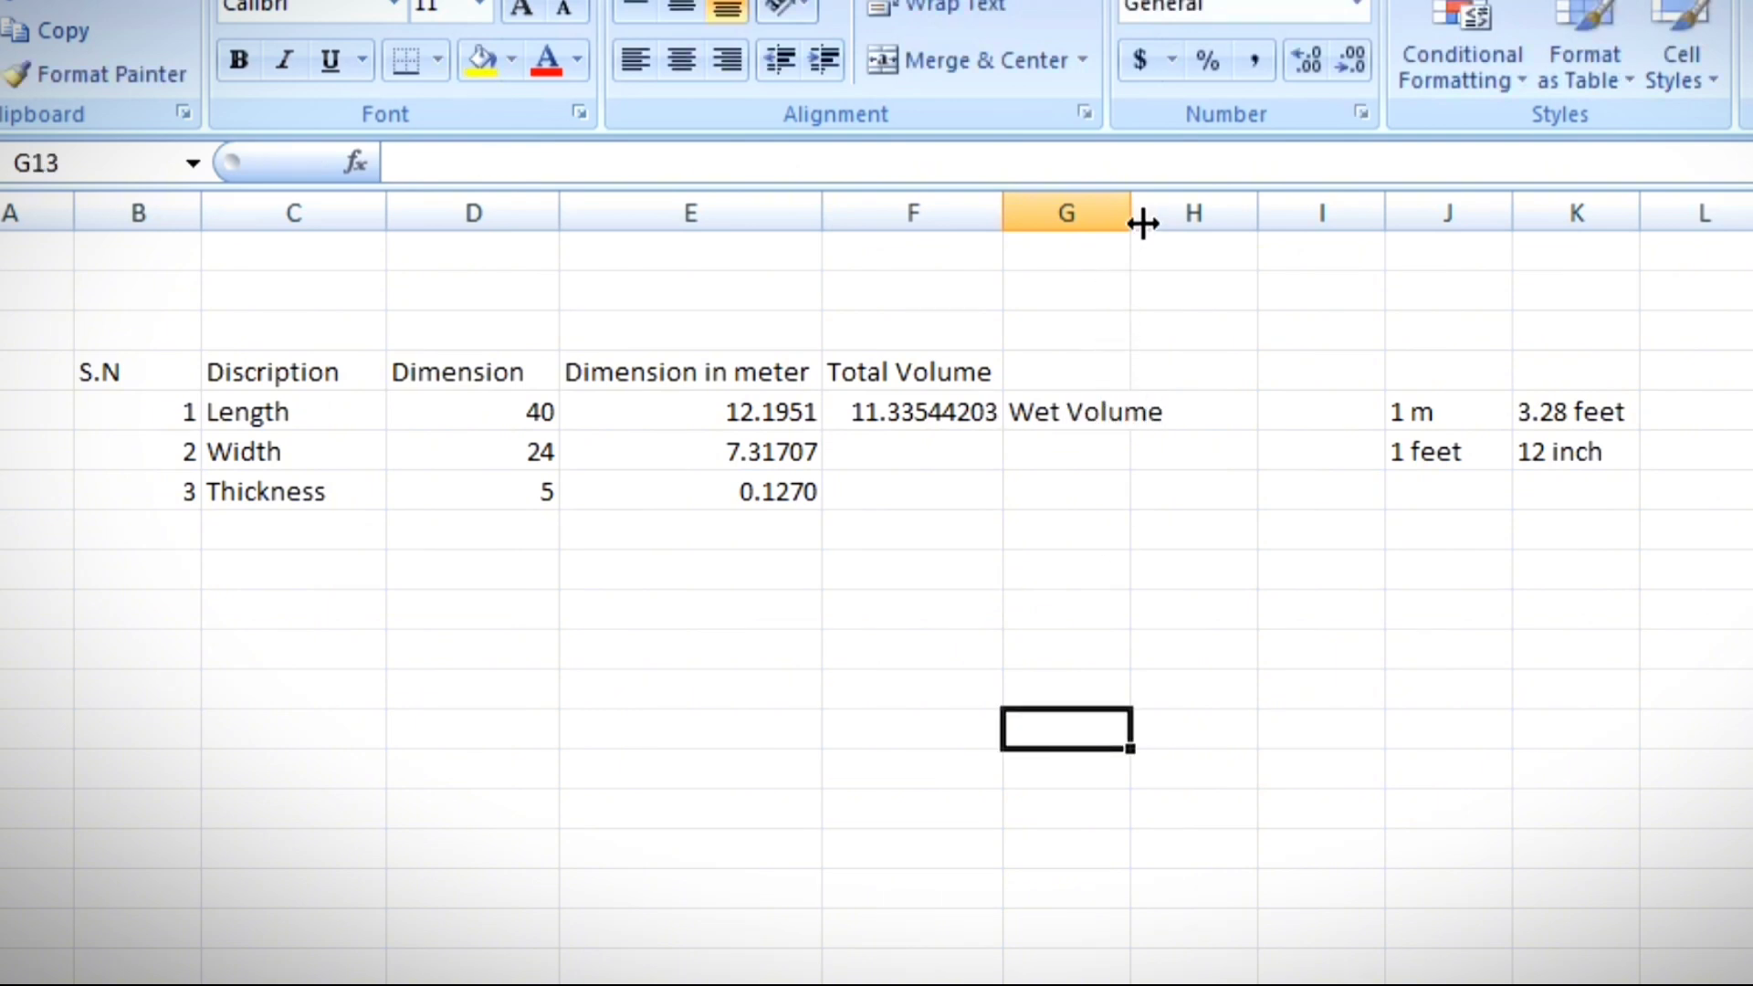
drag(1142, 223, 1181, 221)
click(1132, 425)
click(1107, 490)
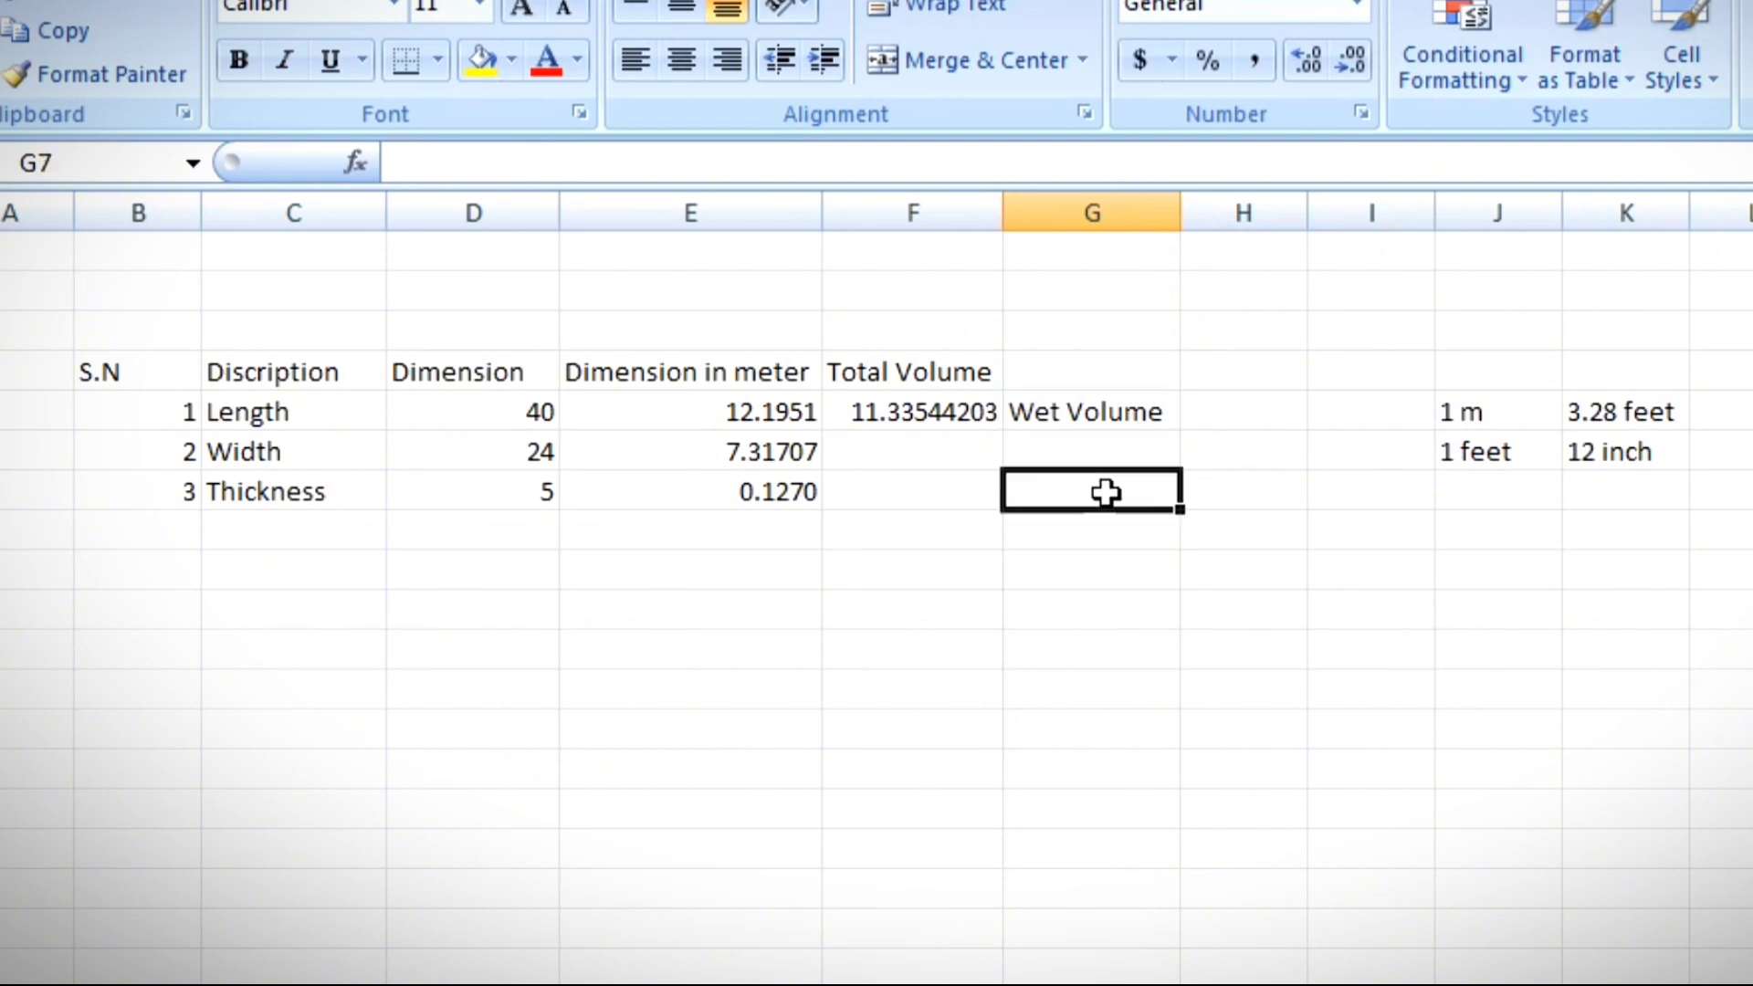
Step: Enter the label Dry volume in G6, directly below the Wet Volume label
click(1092, 418)
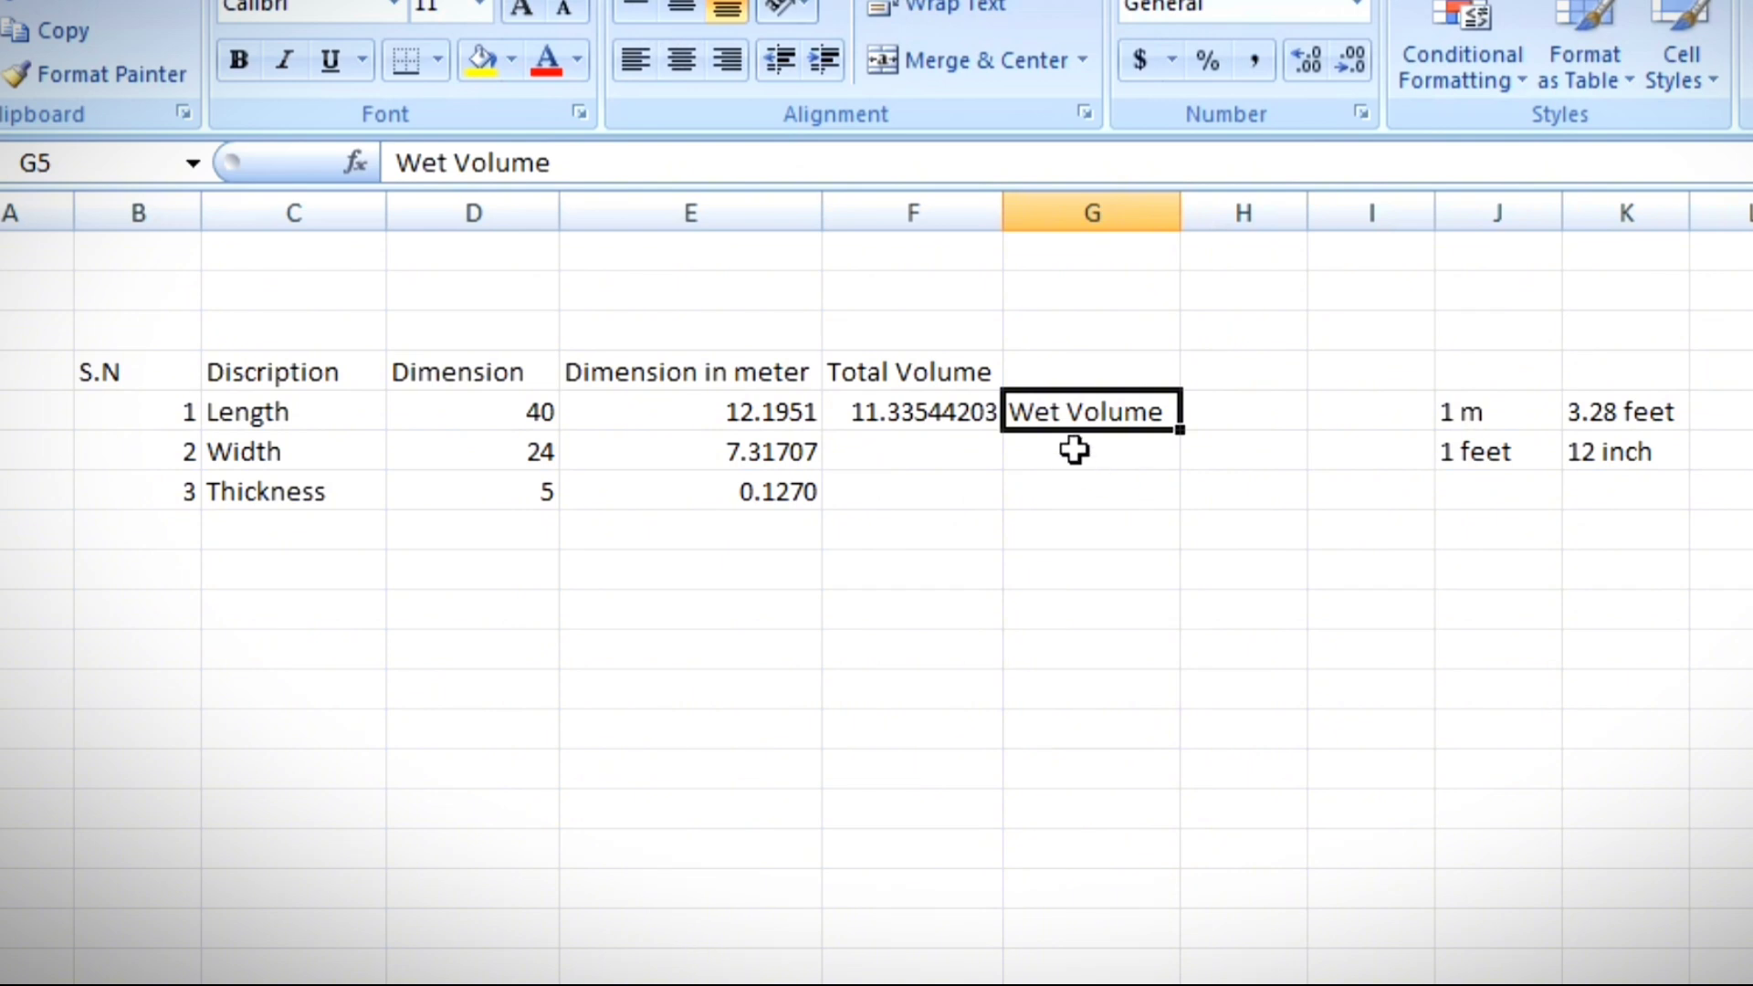
click(1096, 464)
click(939, 420)
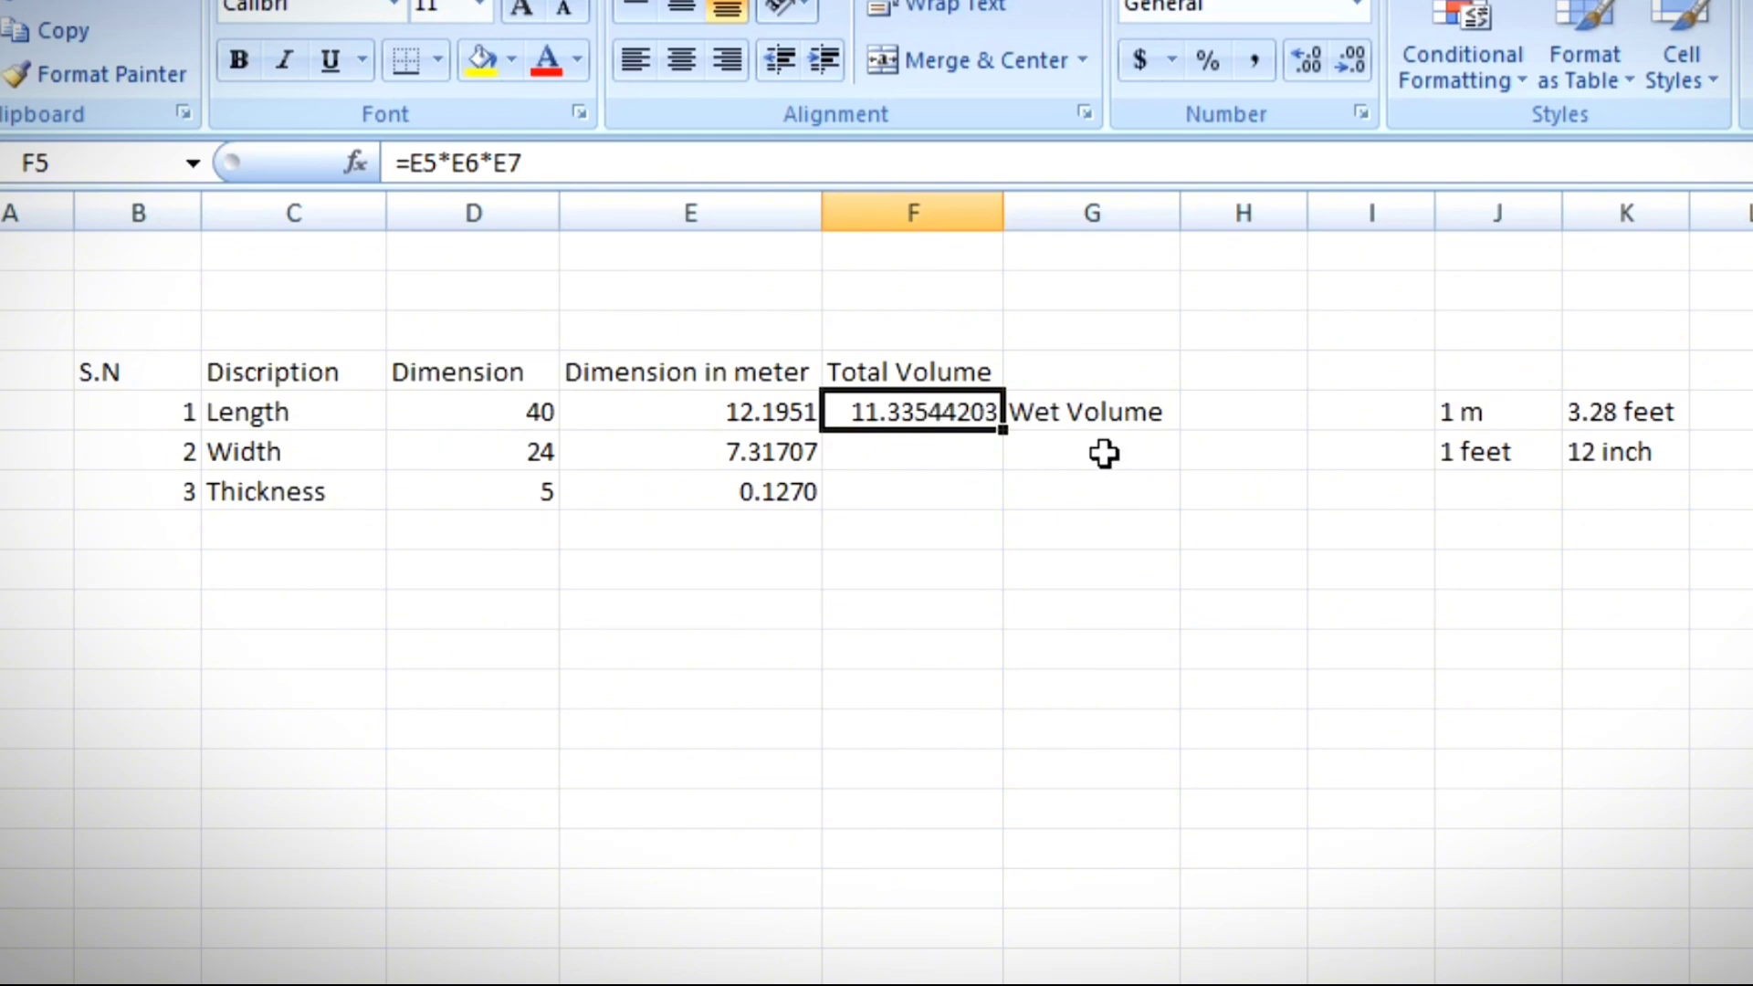
click(1076, 452)
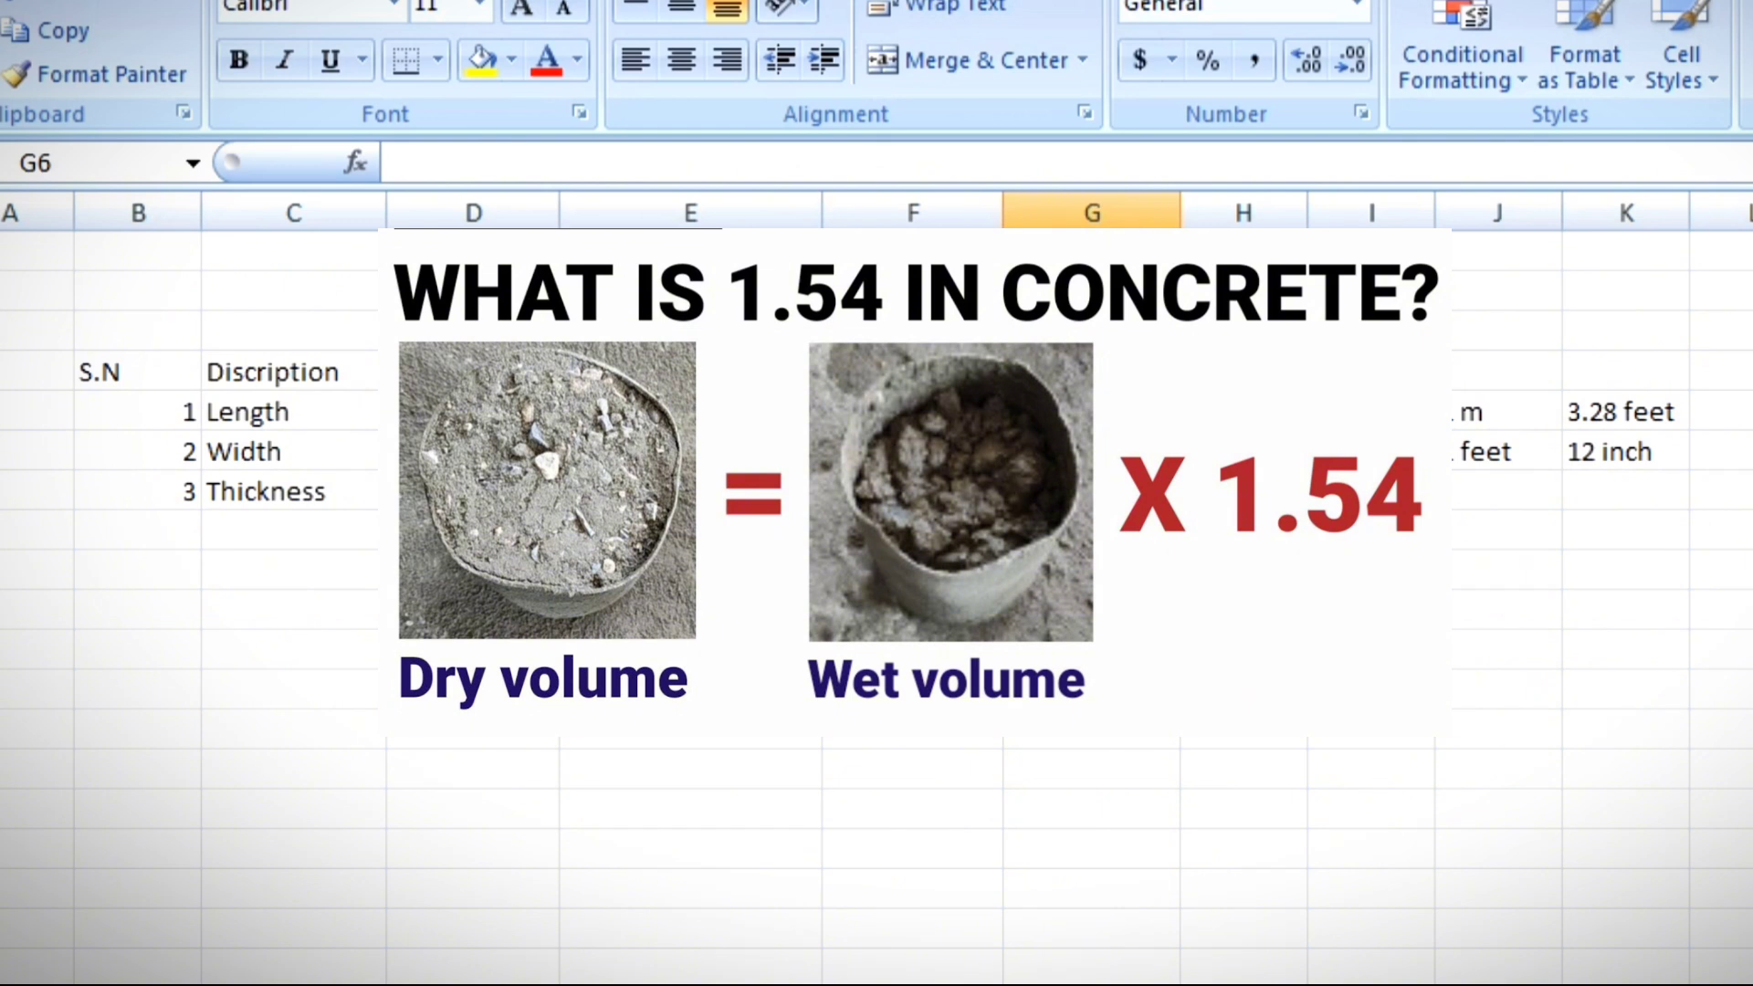
click(1092, 412)
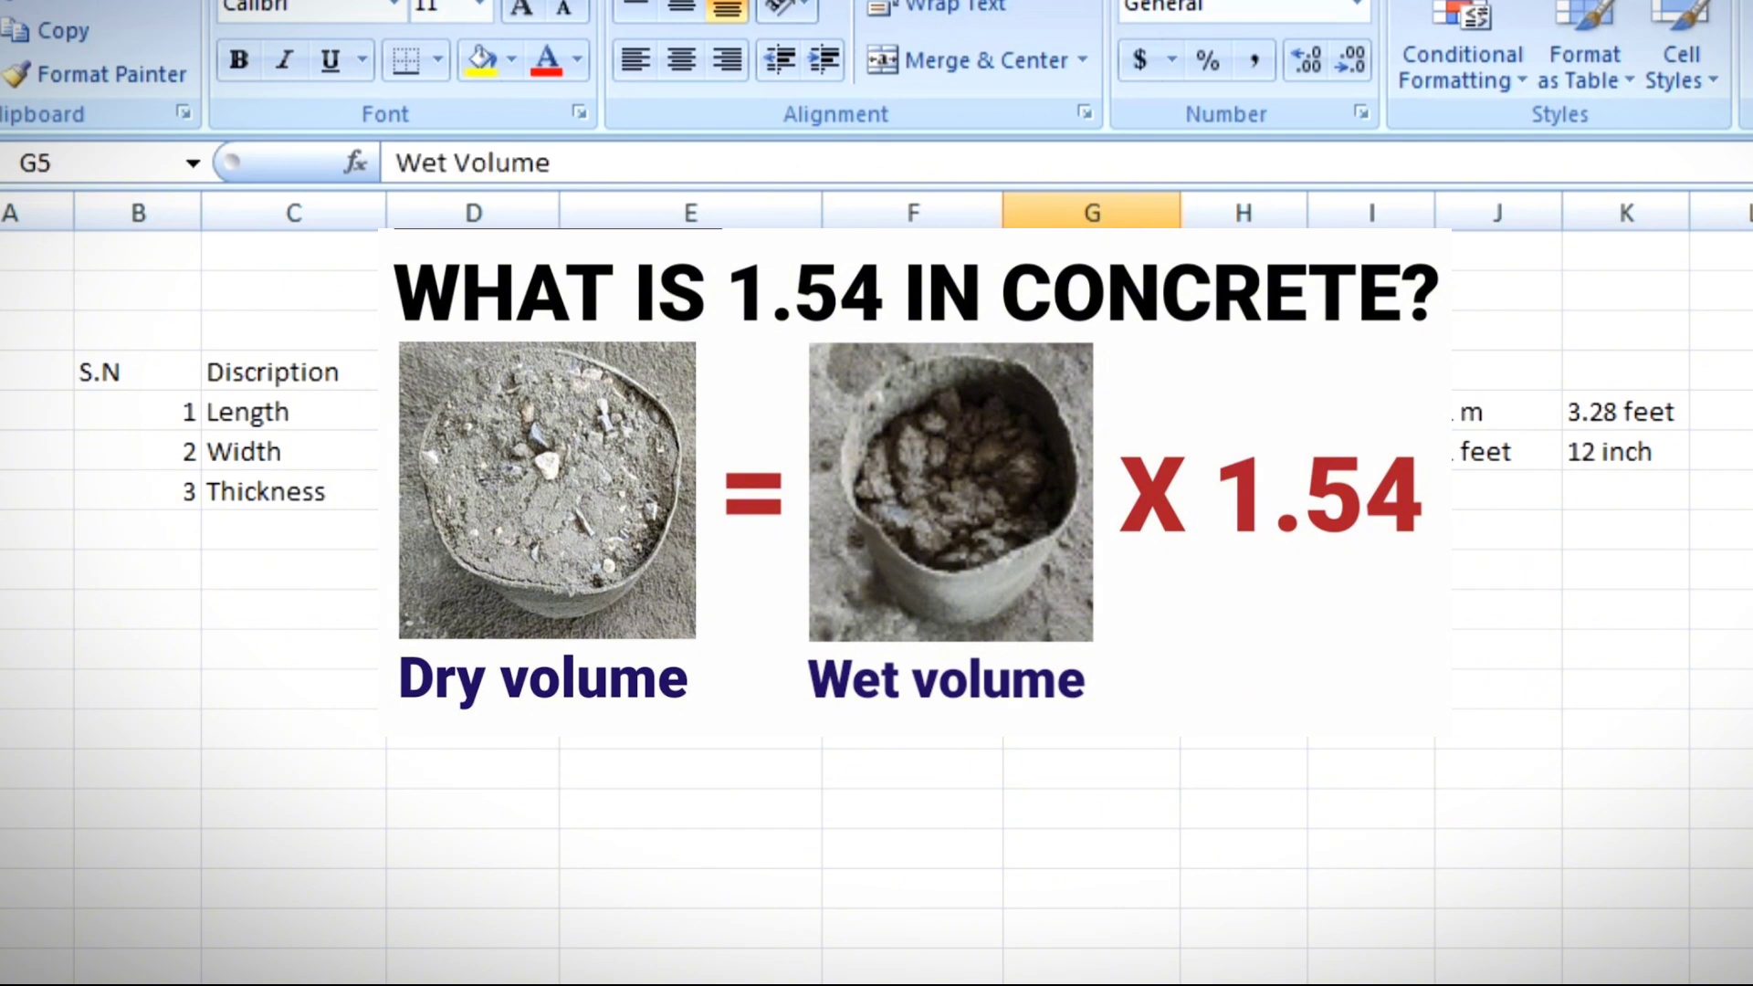
click(1092, 451)
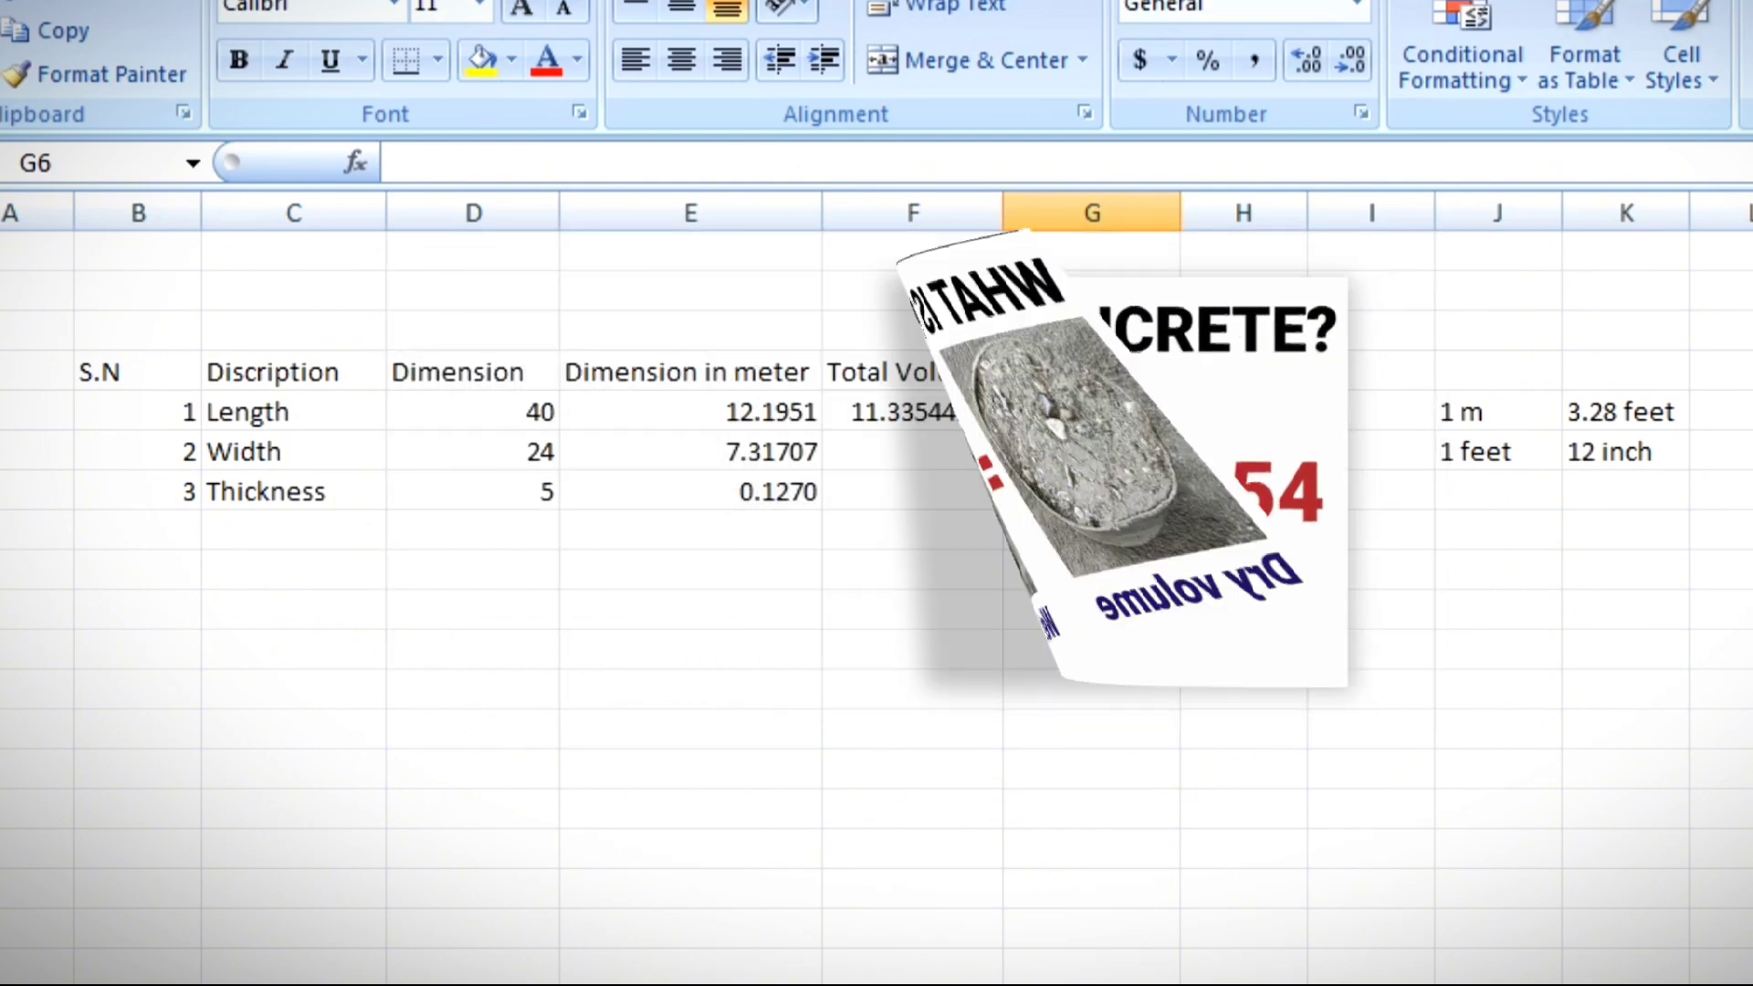
text(Dry vo)
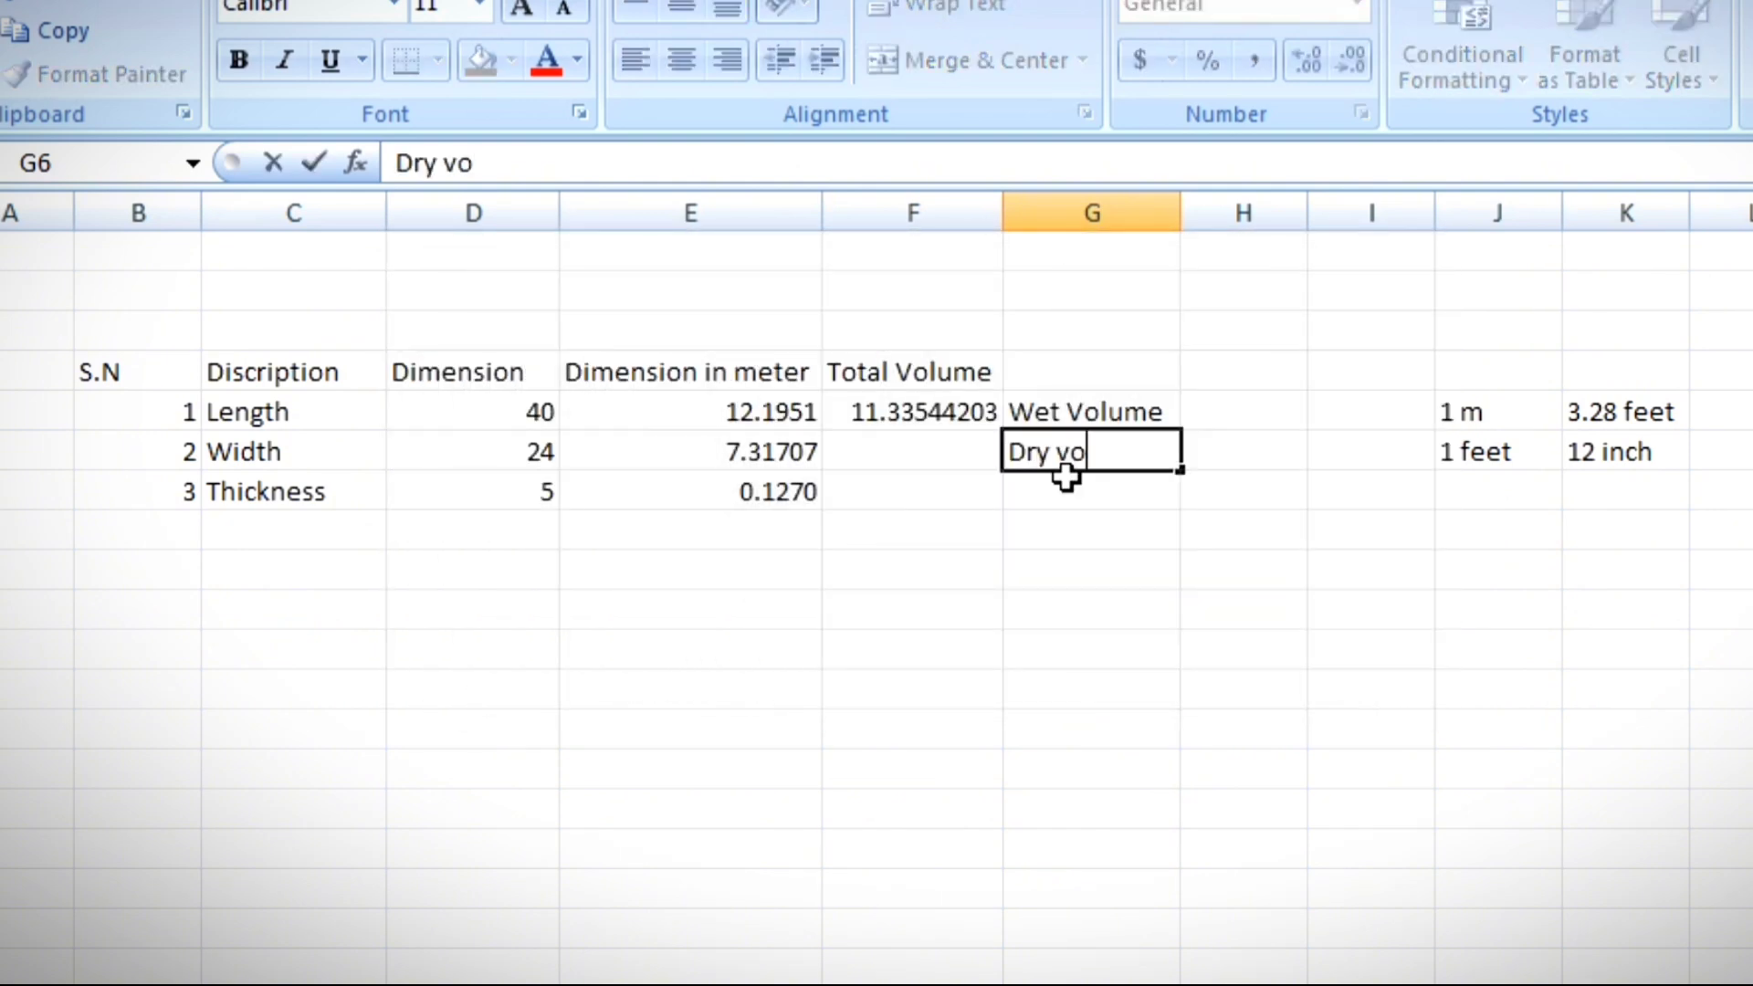
text(lume)
click(1059, 575)
Step: Calculate the dry concrete volume in F6 by multiplying the wet volume by 1.54 with the formula =F5*1.54
click(911, 443)
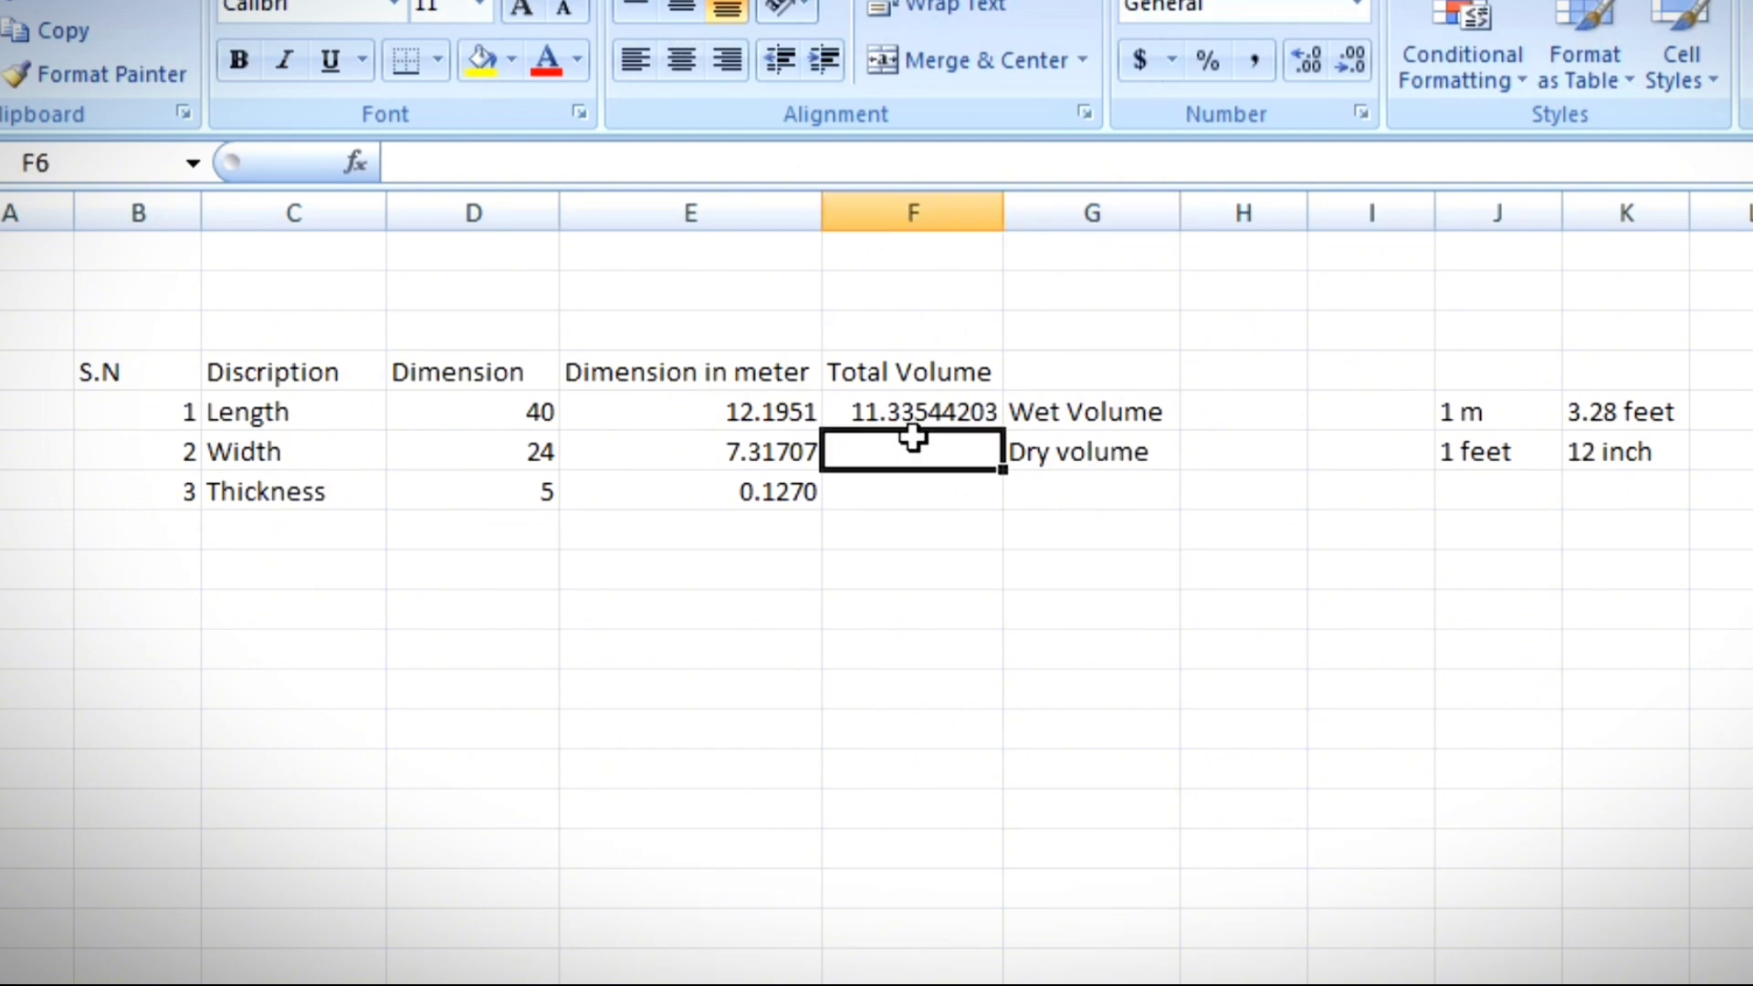
text(=)
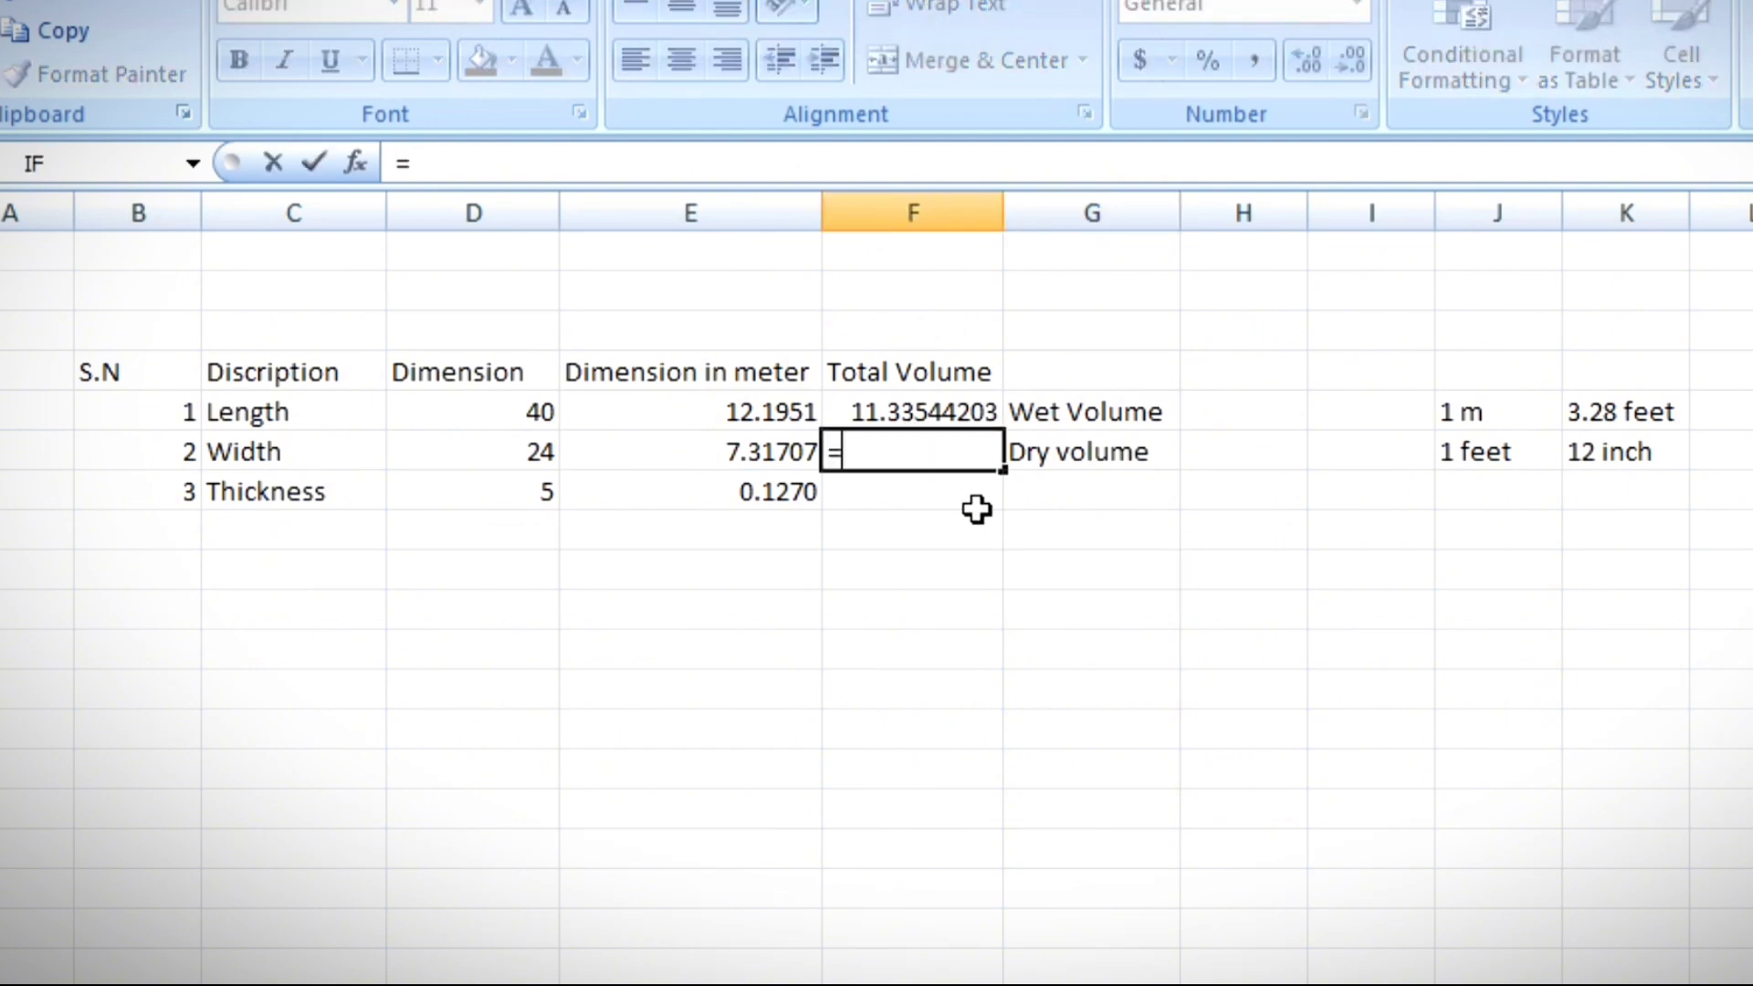
click(960, 405)
text(*)
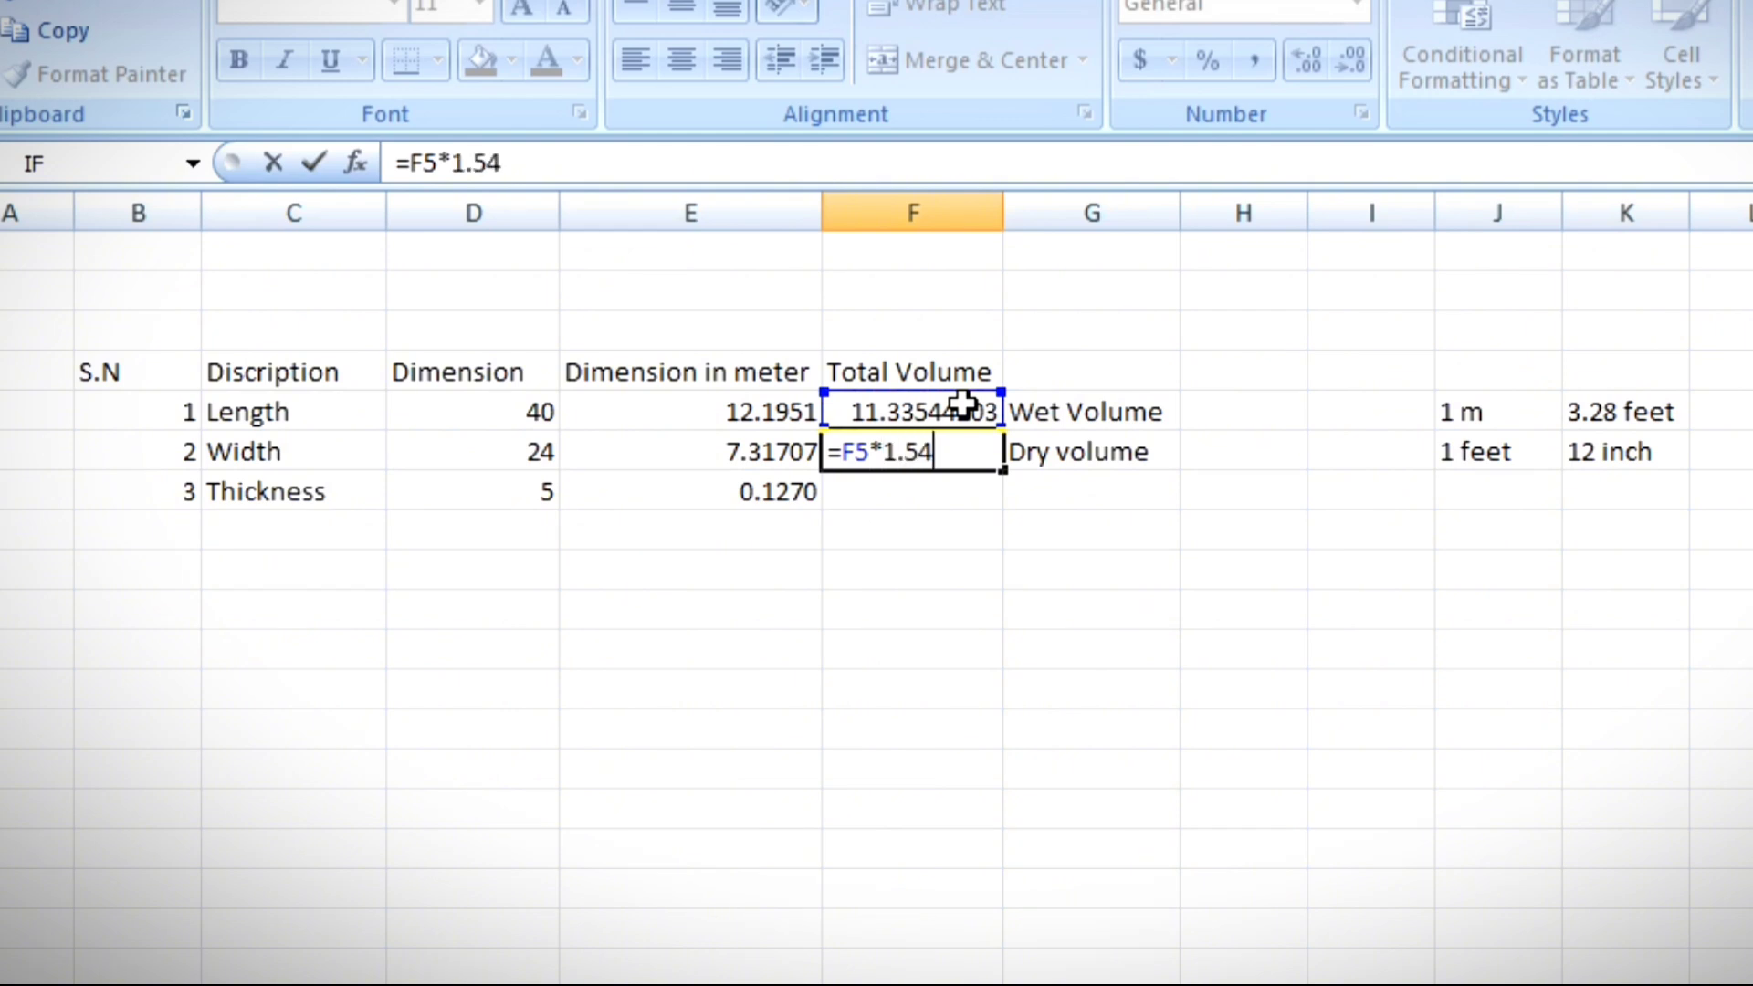
key(Return)
click(970, 452)
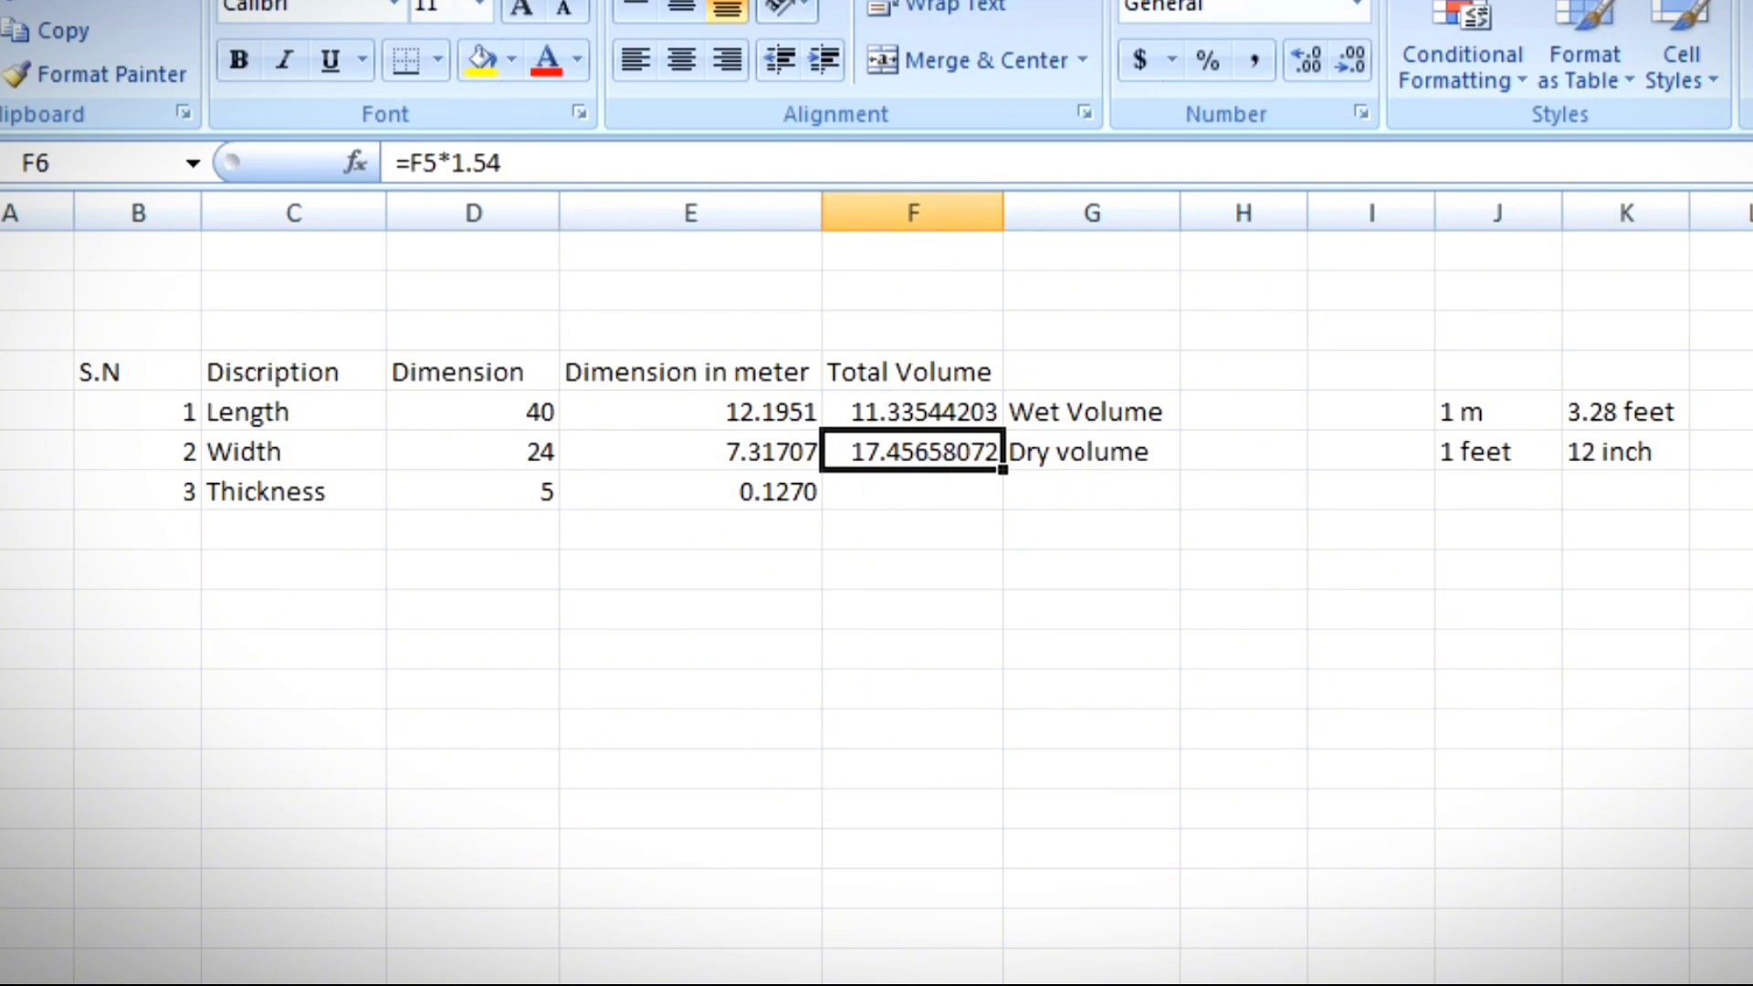
key(Down)
key(Down)
key(Down)
key(Down)
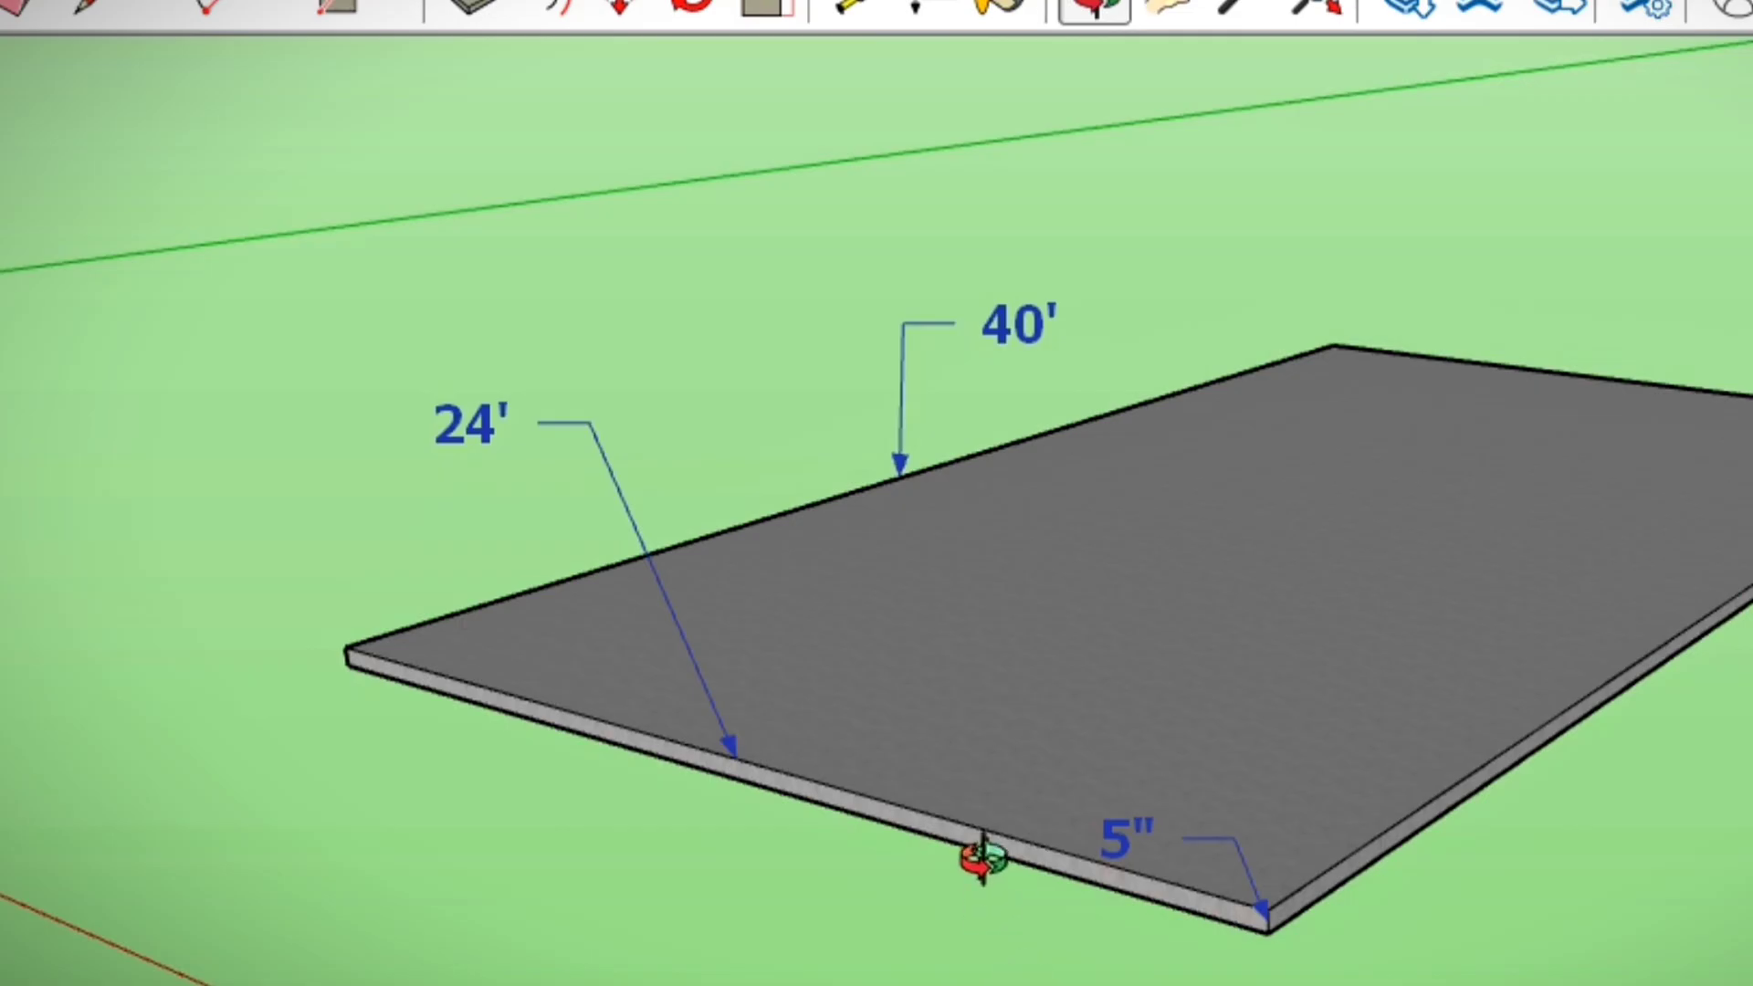
mouse_move(986, 850)
mouse_down()
mouse_move(1037, 927)
mouse_move(1182, 737)
mouse_move(1248, 822)
mouse_move(1213, 770)
mouse_up()
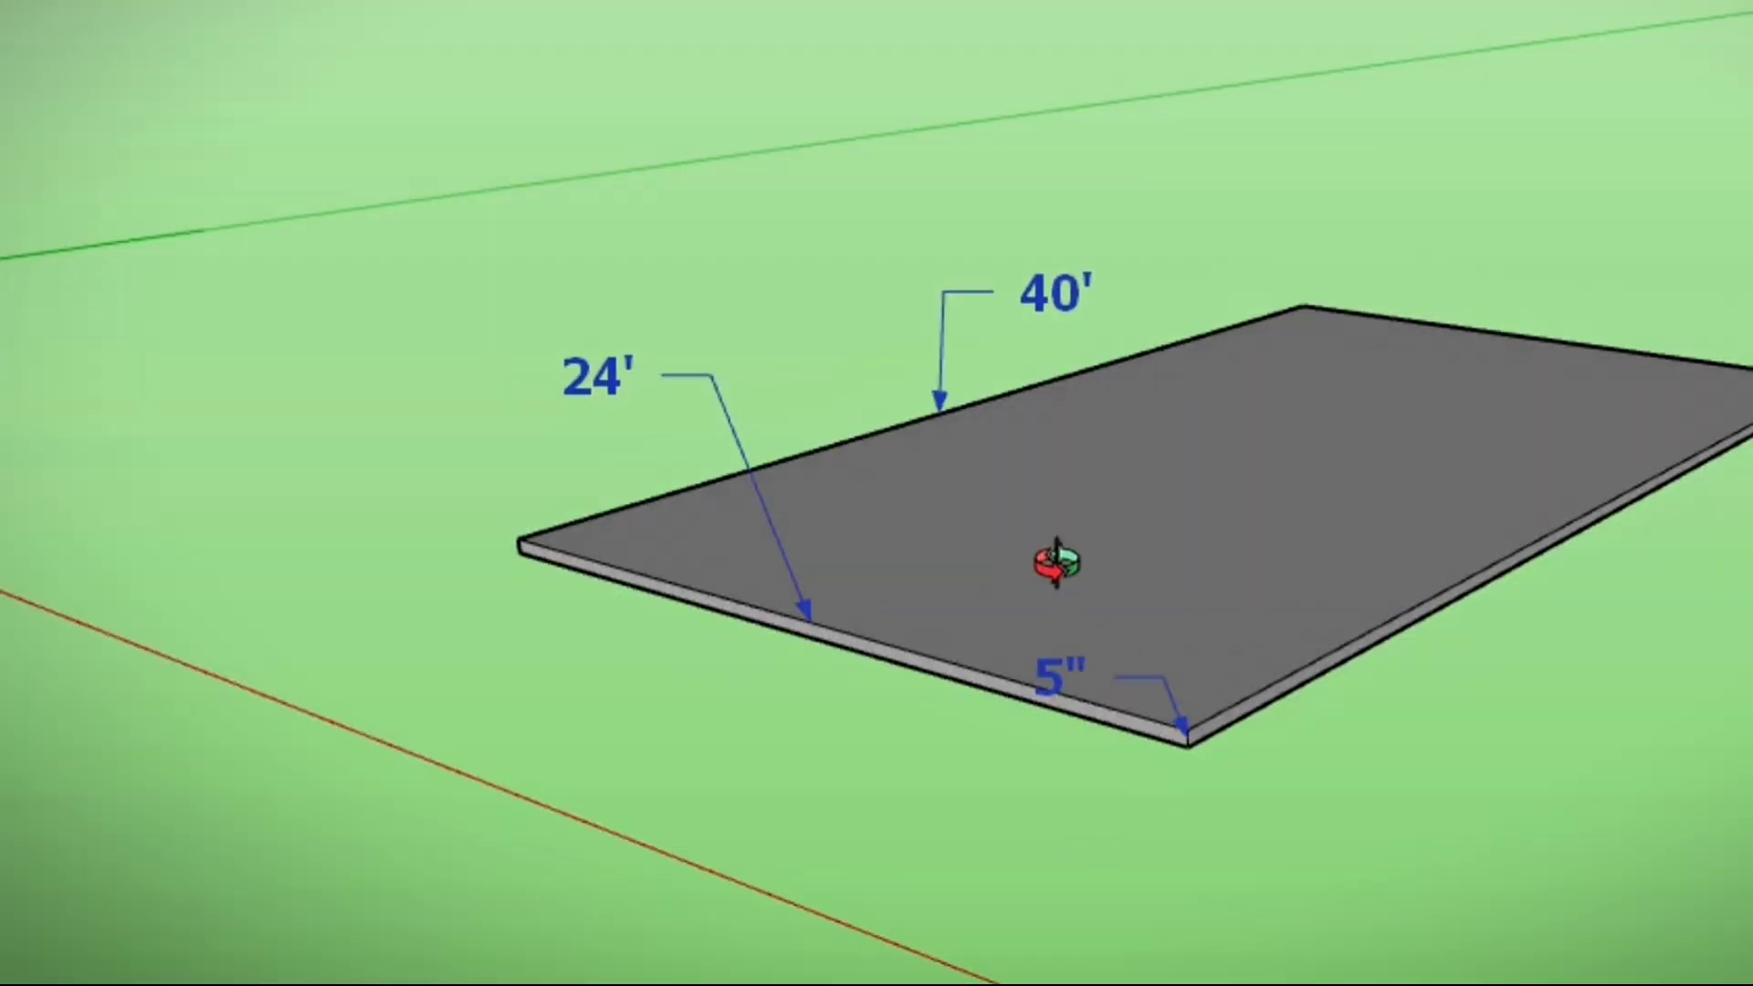
mouse_move(1050, 560)
mouse_down()
mouse_move(1175, 665)
mouse_move(1173, 513)
mouse_move(1272, 599)
mouse_move(1213, 685)
mouse_move(1221, 704)
mouse_move(1198, 716)
mouse_move(1204, 703)
mouse_up()
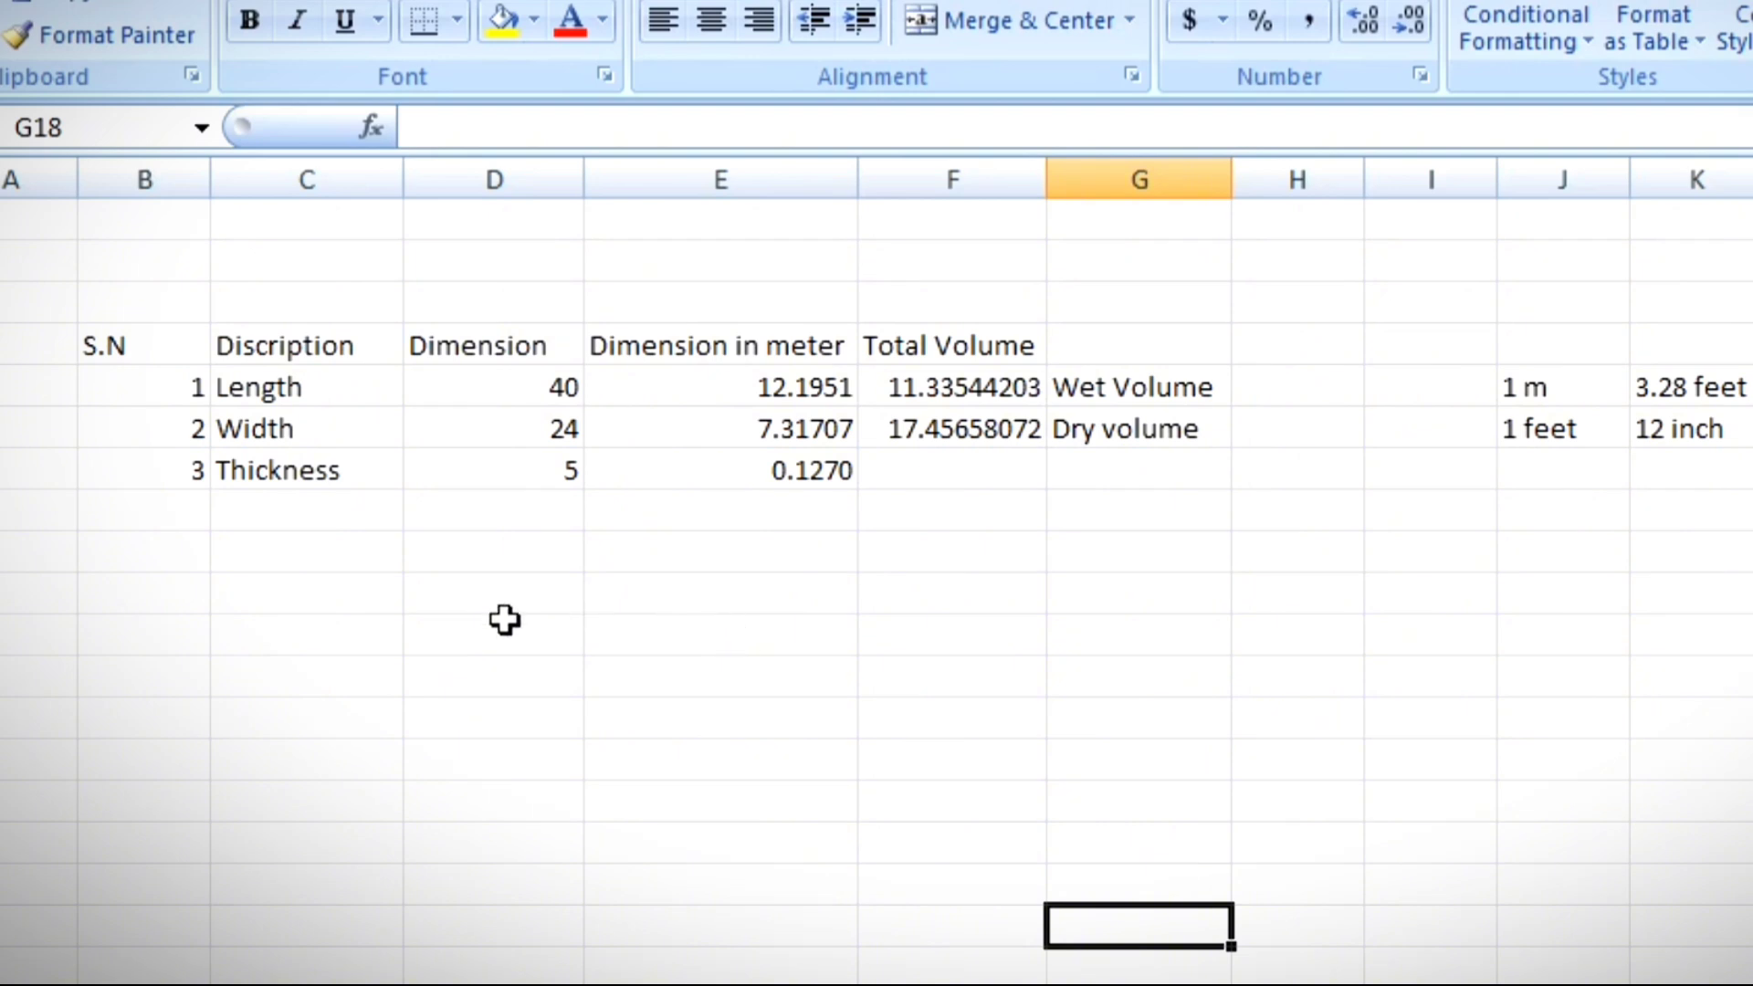
Step: Enter the label Grade of cocrete in C10 and widen column C to fit it
click(337, 587)
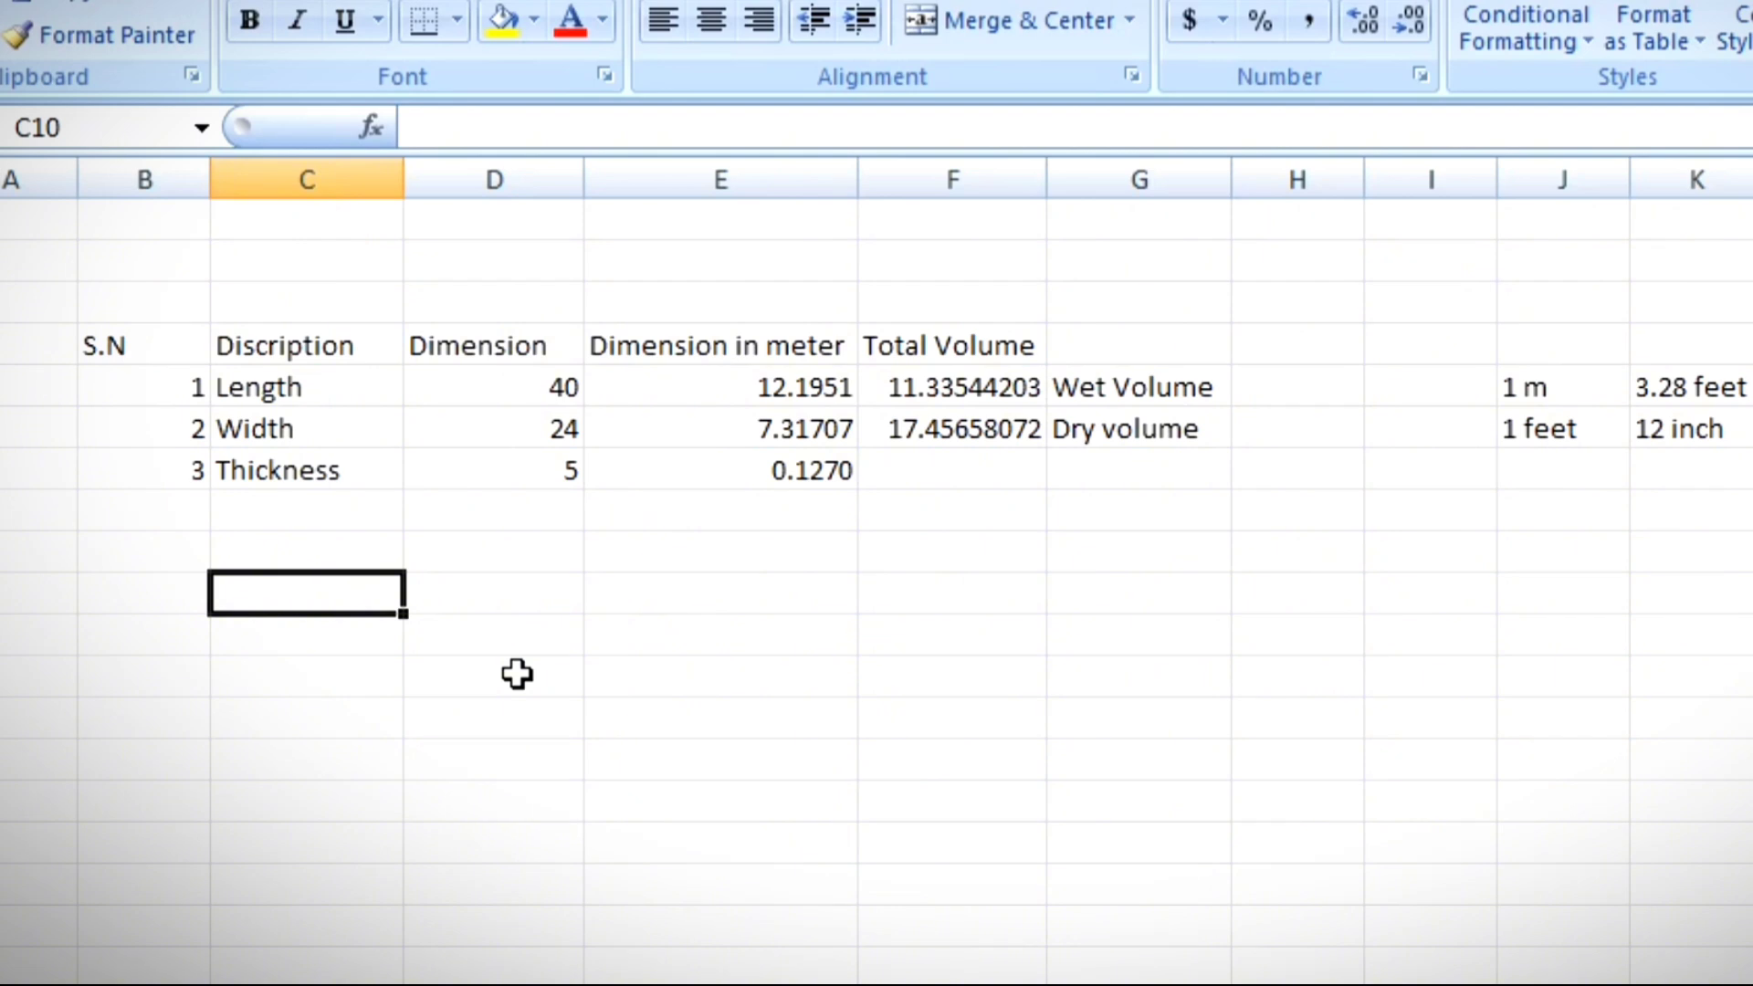
text(Grade)
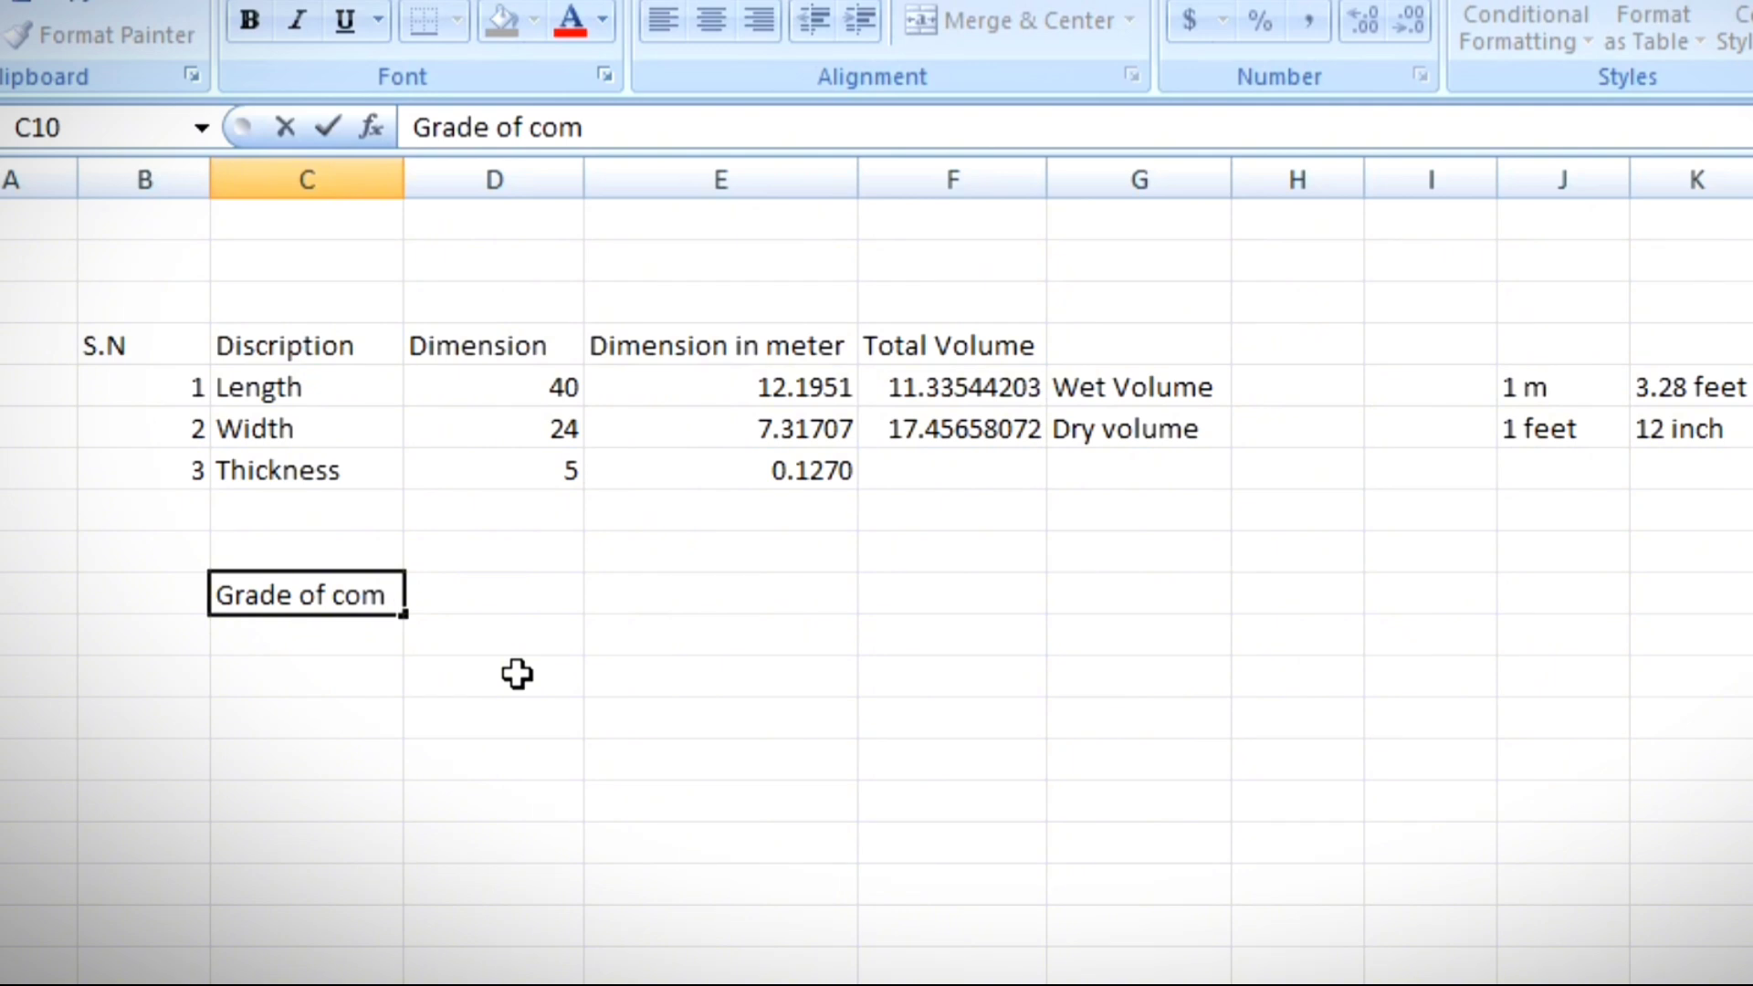
text( of cocret)
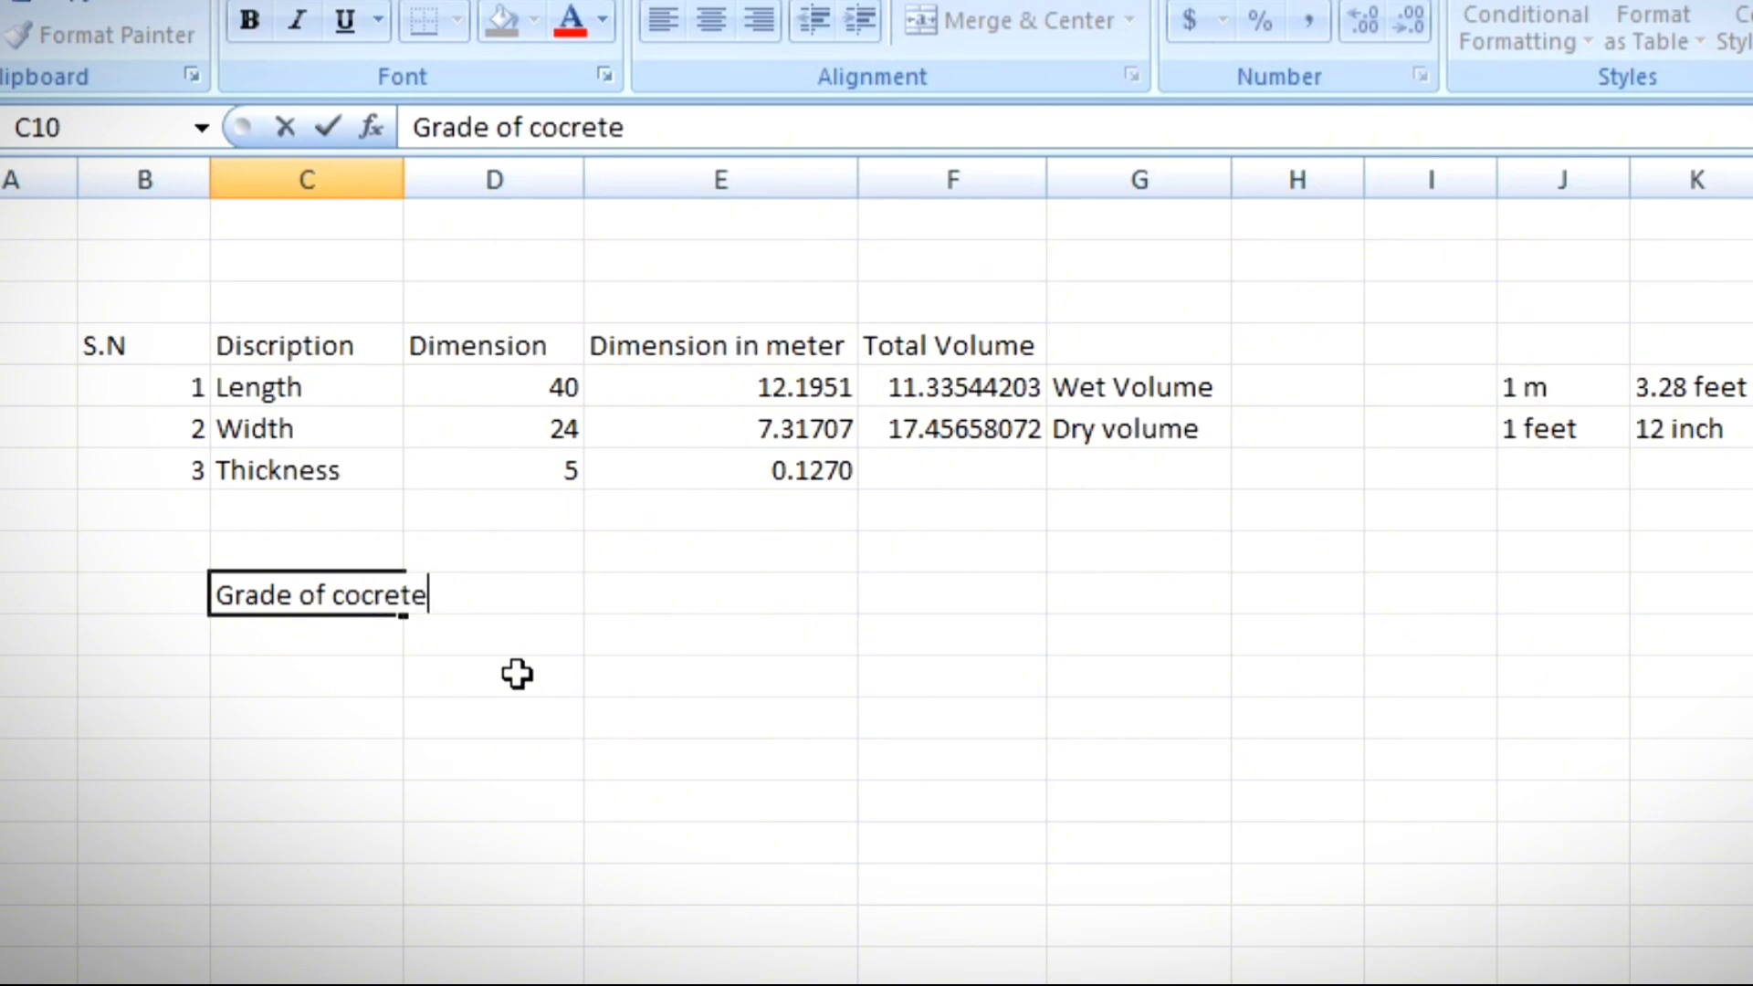
text(e)
click(512, 673)
click(379, 606)
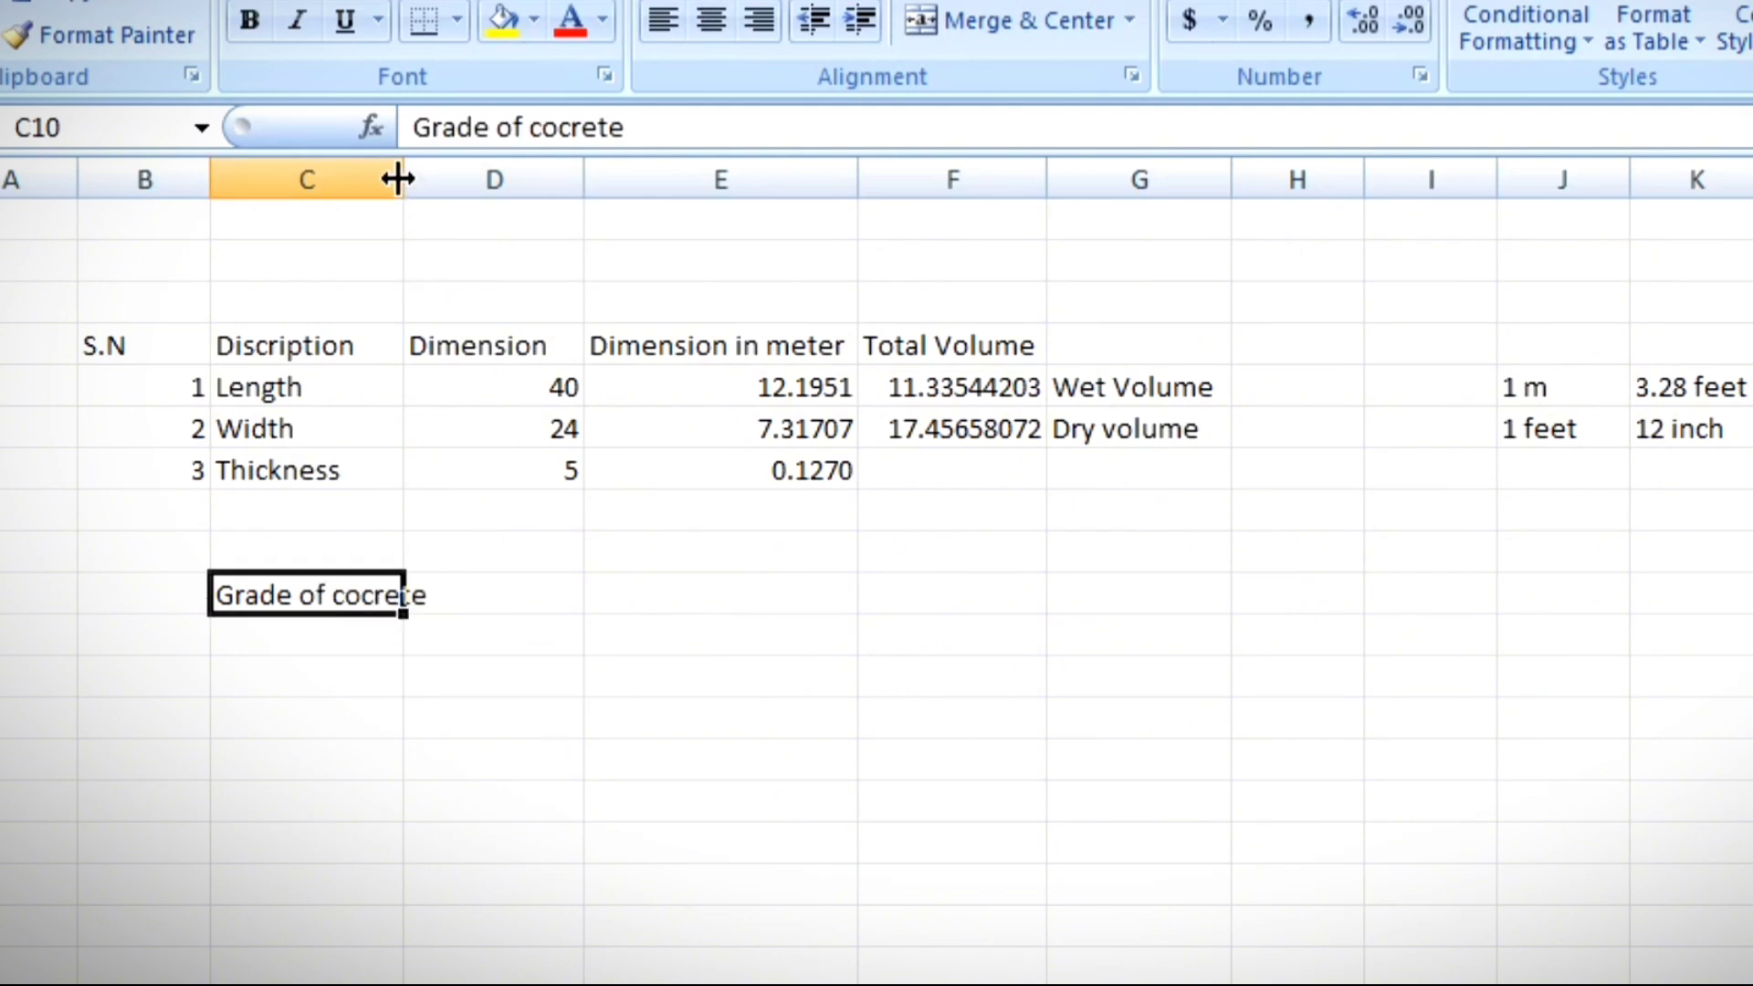
drag(398, 179, 447, 181)
click(499, 765)
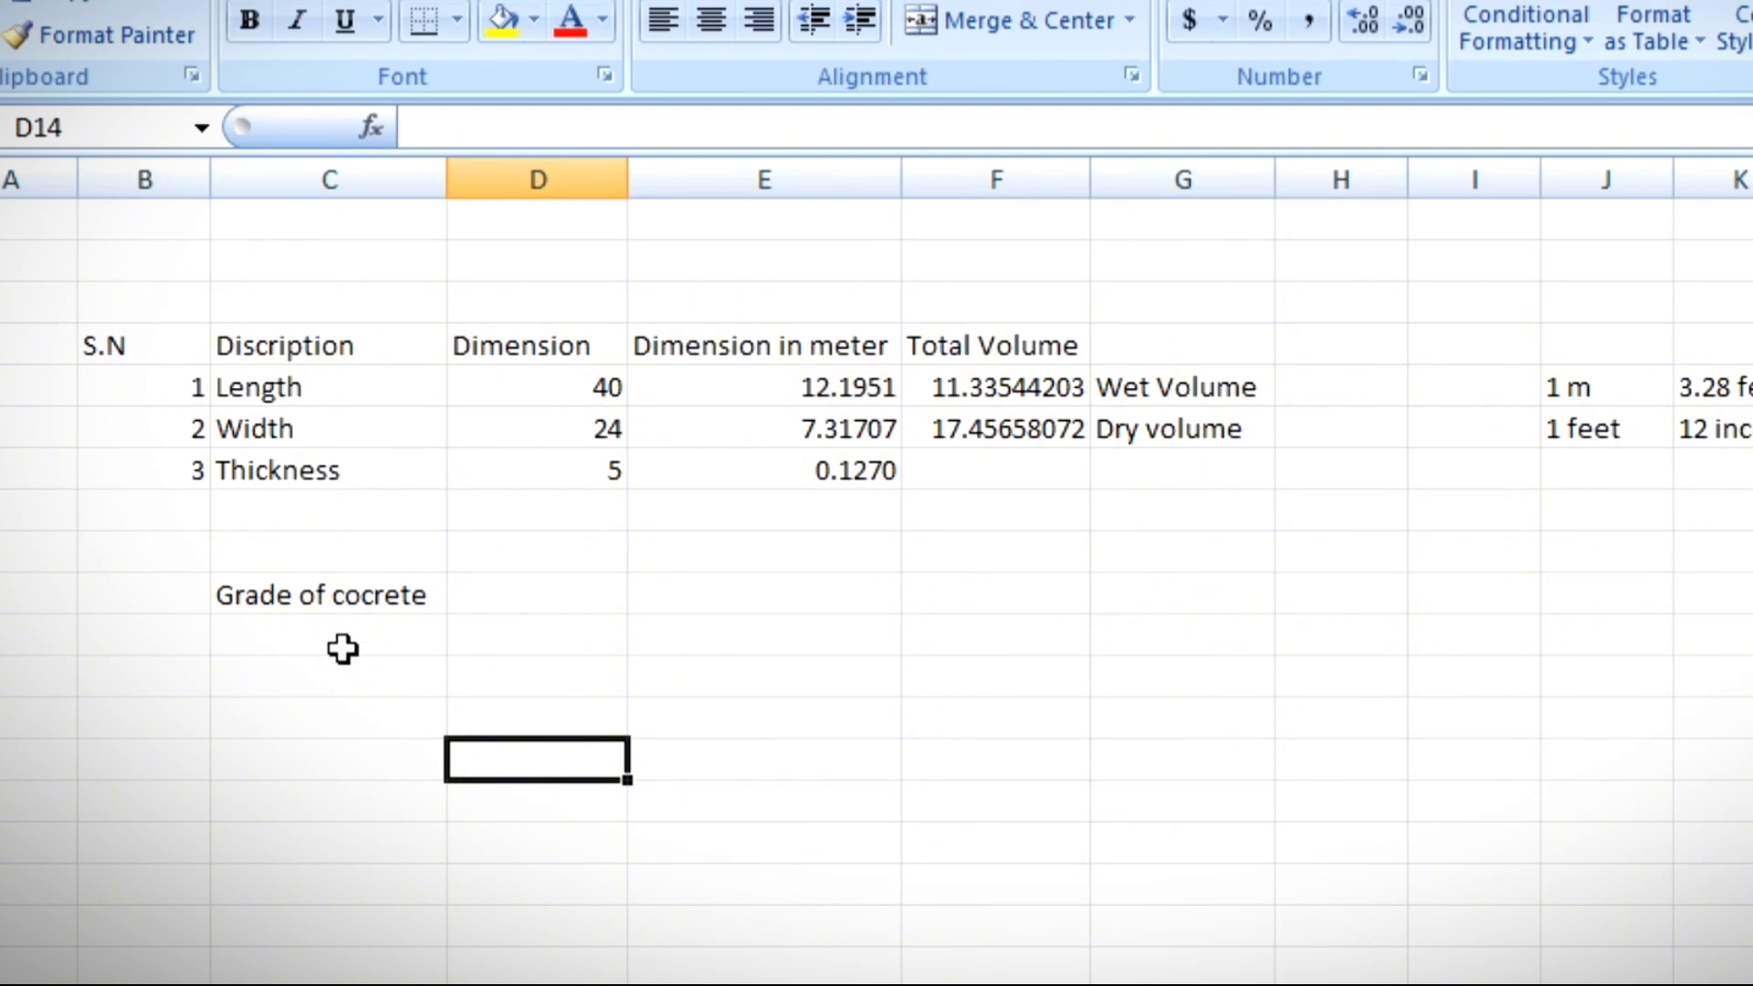
Step: Enter M20 as the concrete grade in D10, beside its label
click(342, 649)
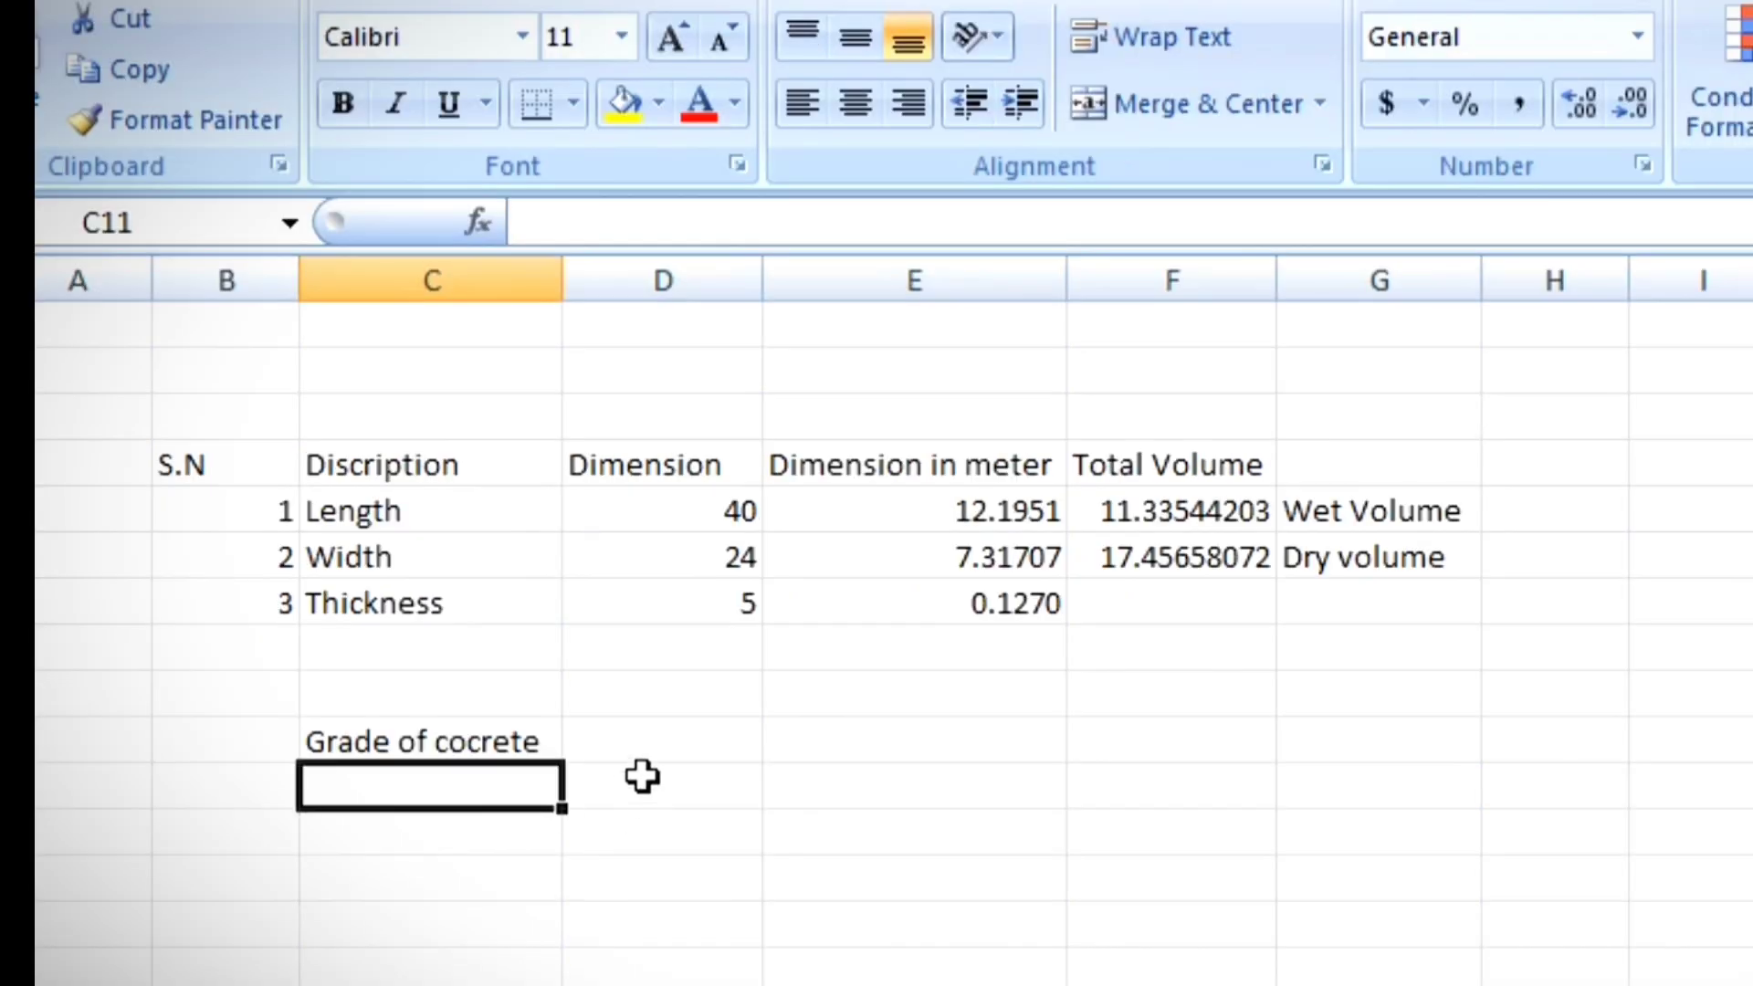
click(457, 744)
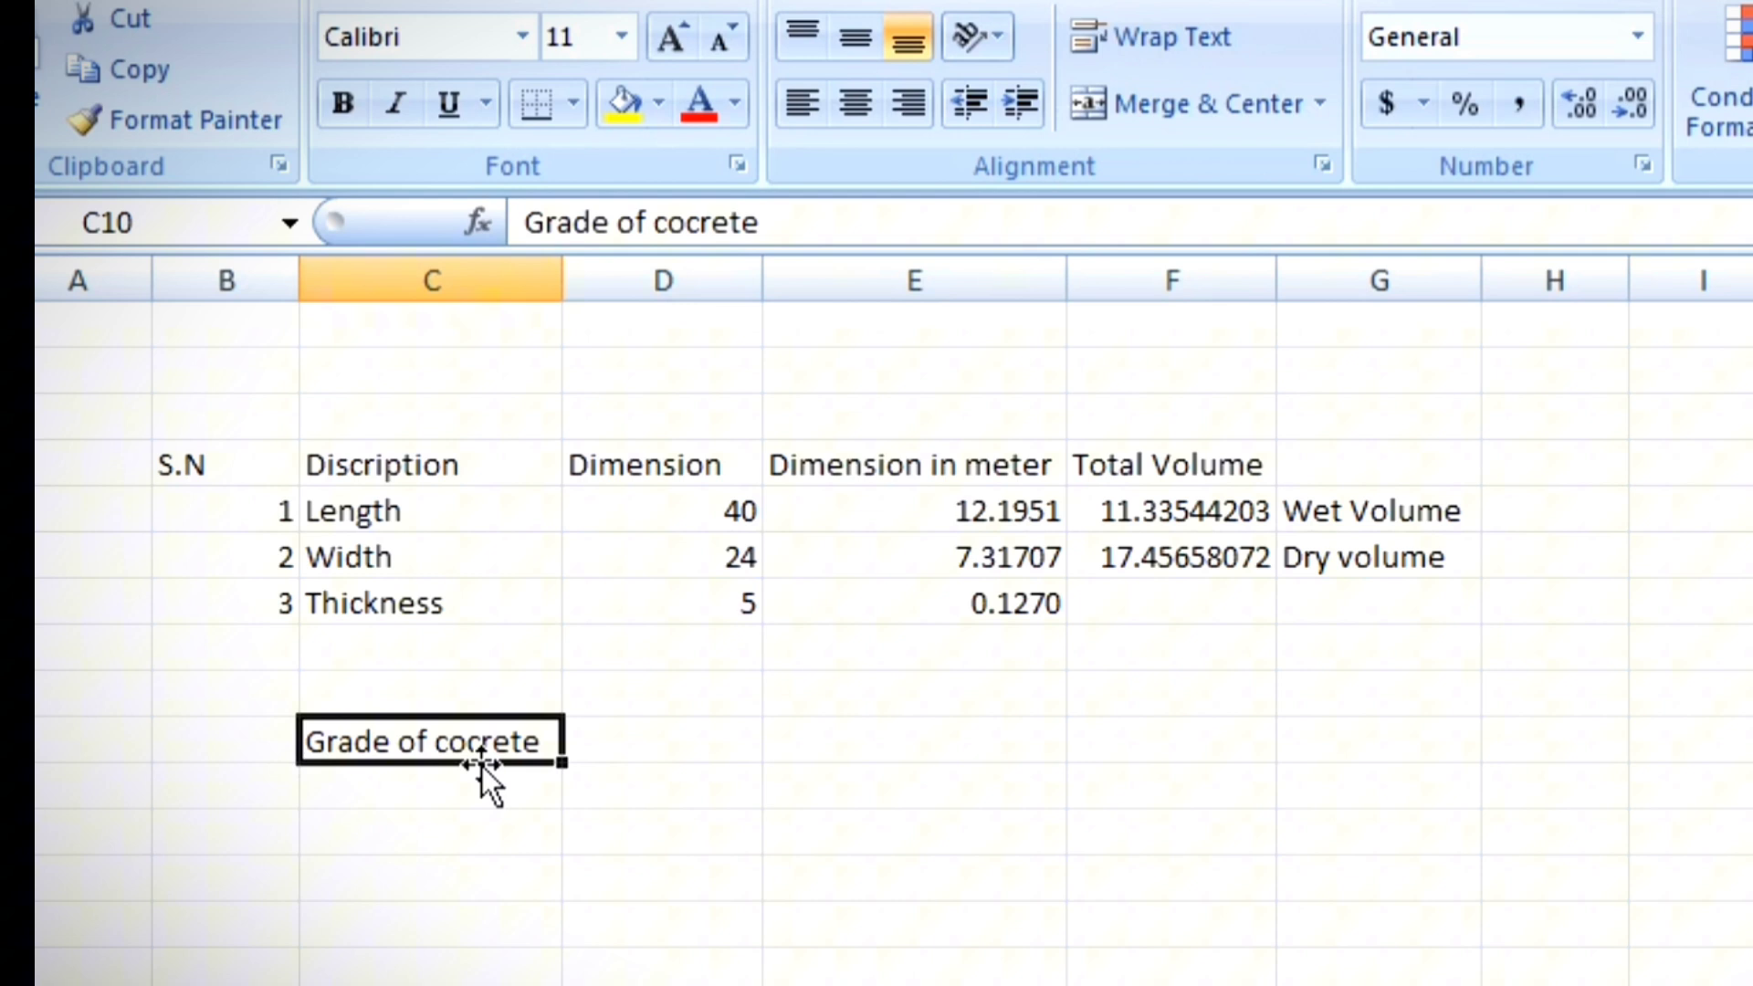
click(631, 742)
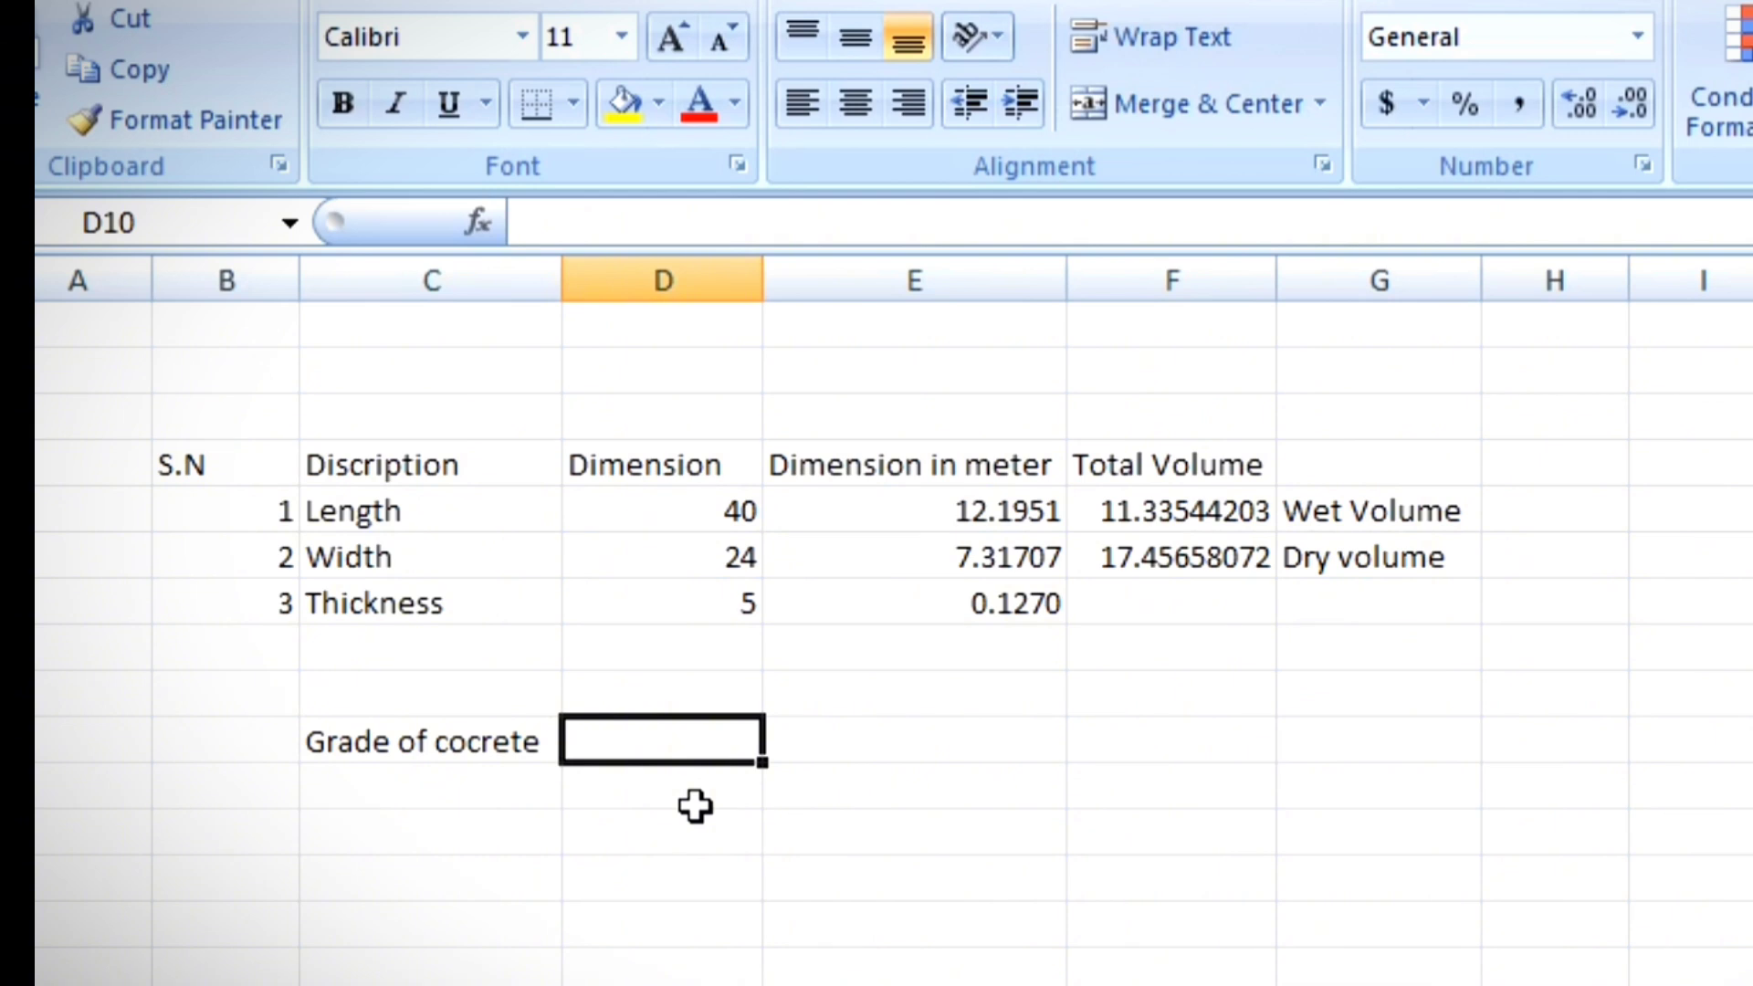
text(M20)
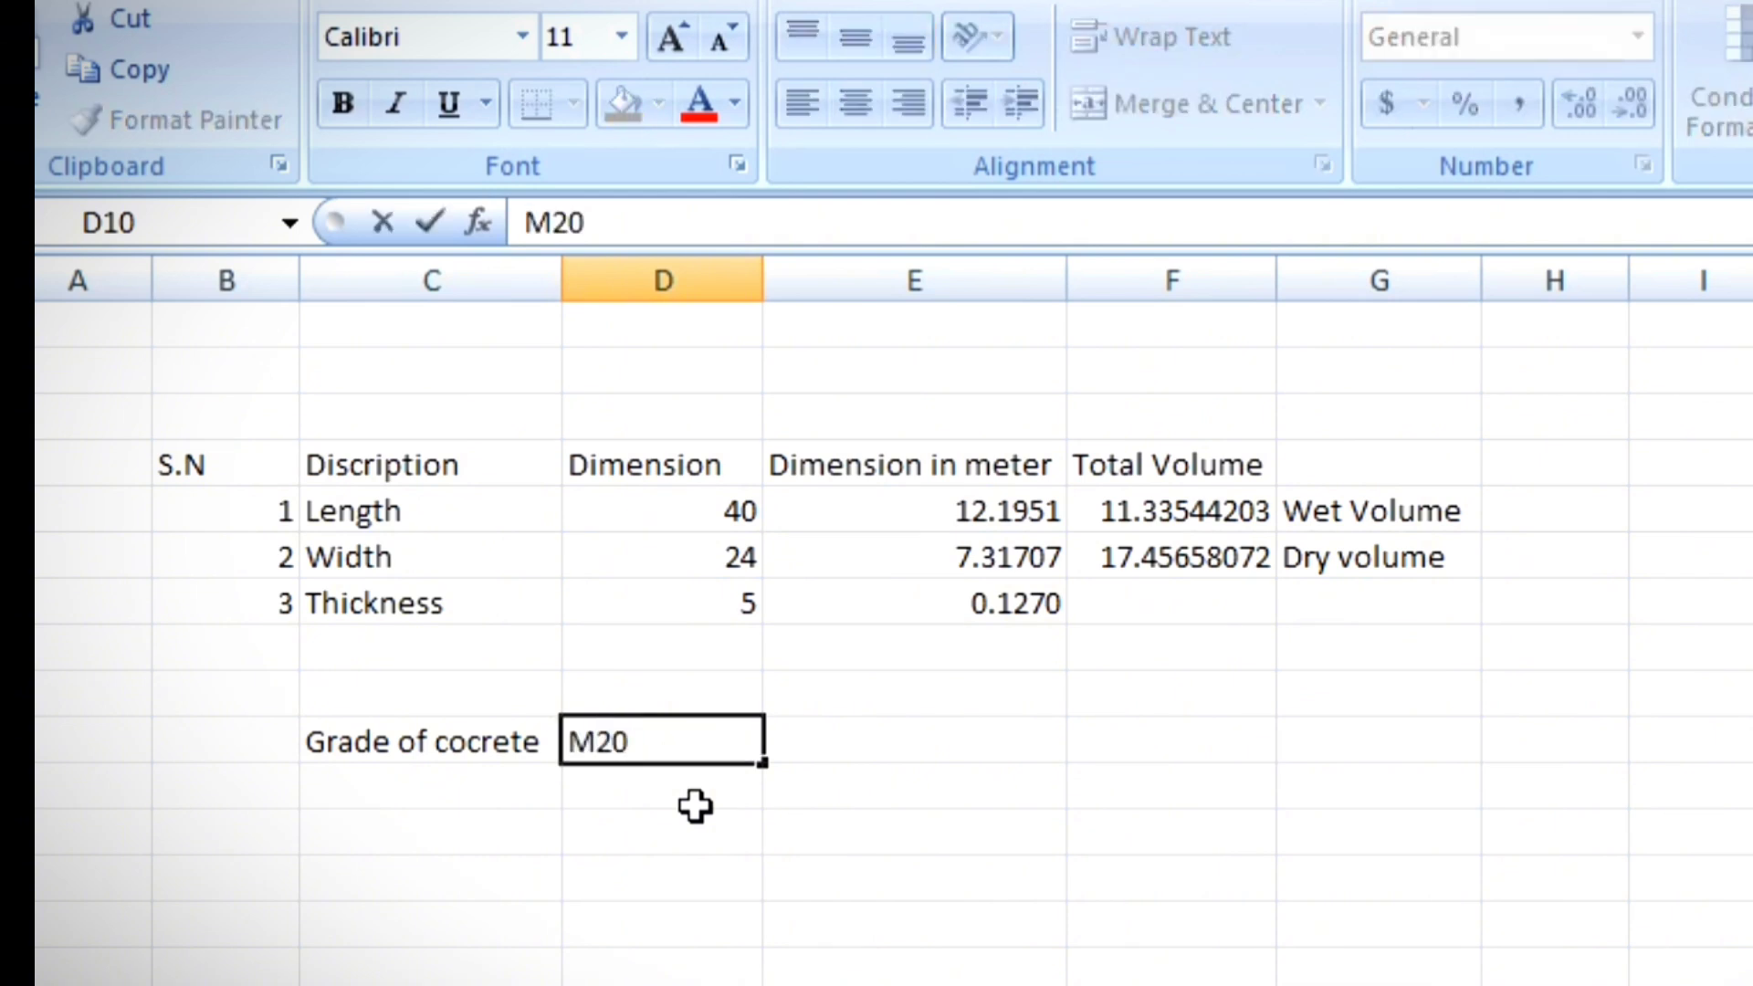
key(Return)
click(666, 735)
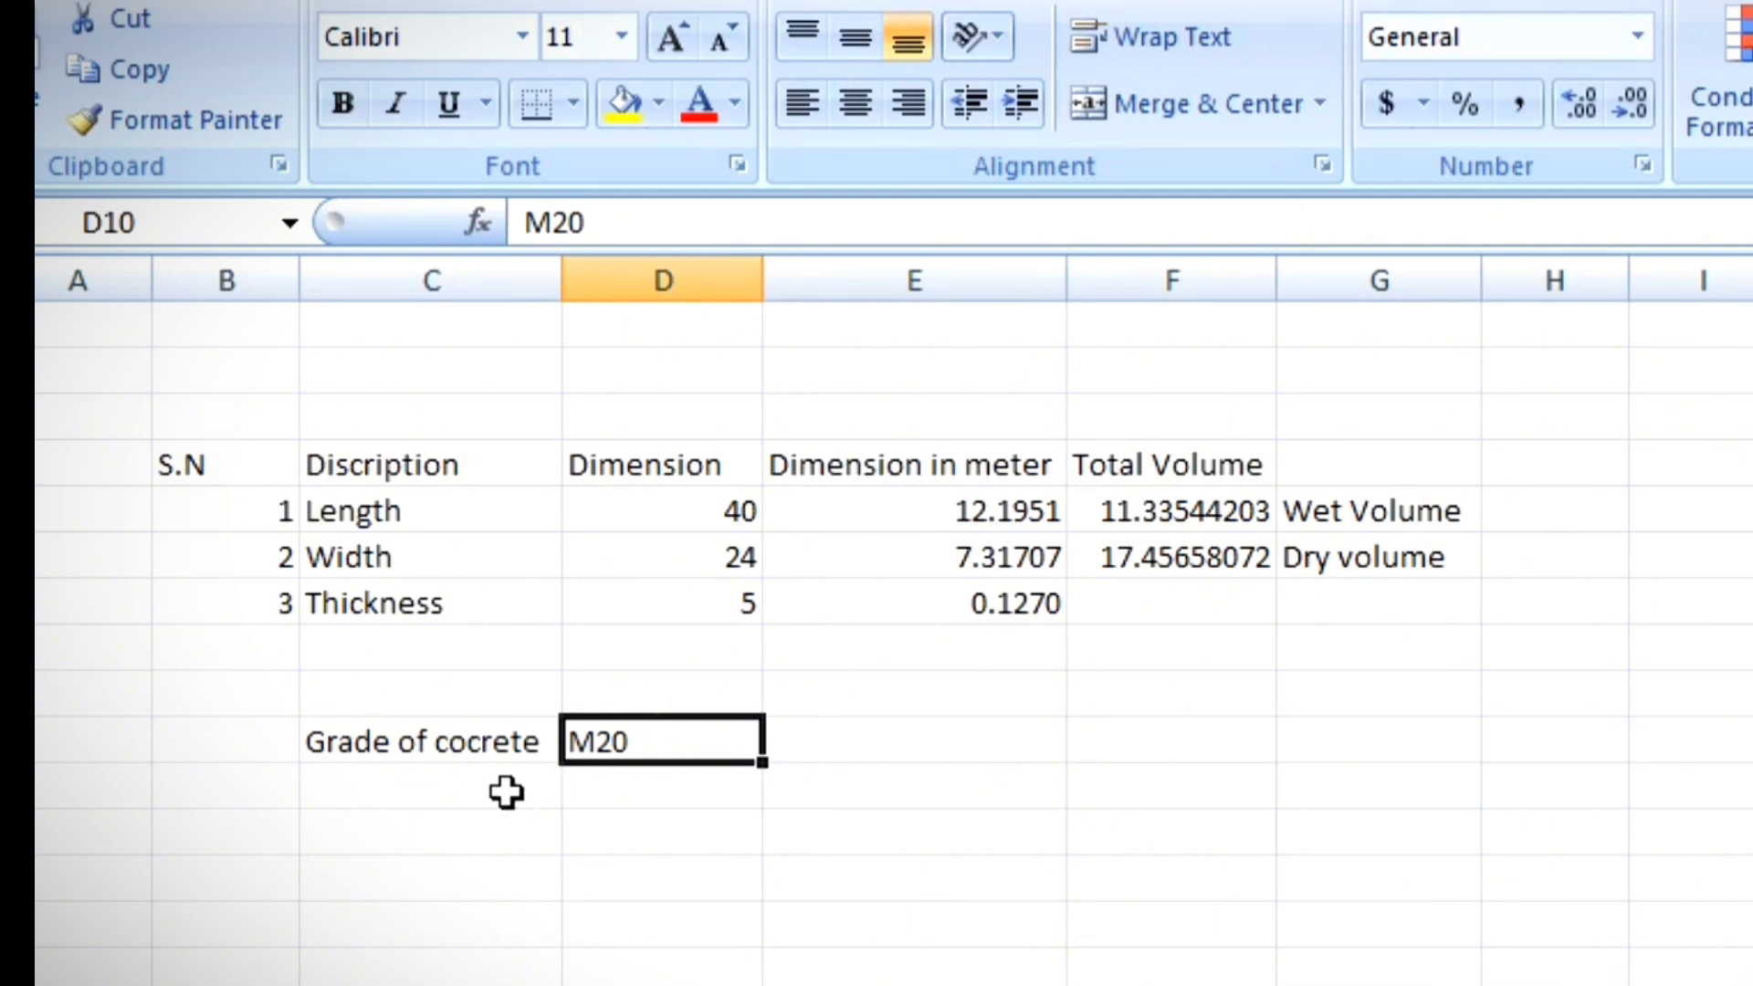
Step: List the first mix proportions below the grade: Cement with 1 in row 11 and Sand with 1.5 in row 12
click(256, 794)
text(Cement)
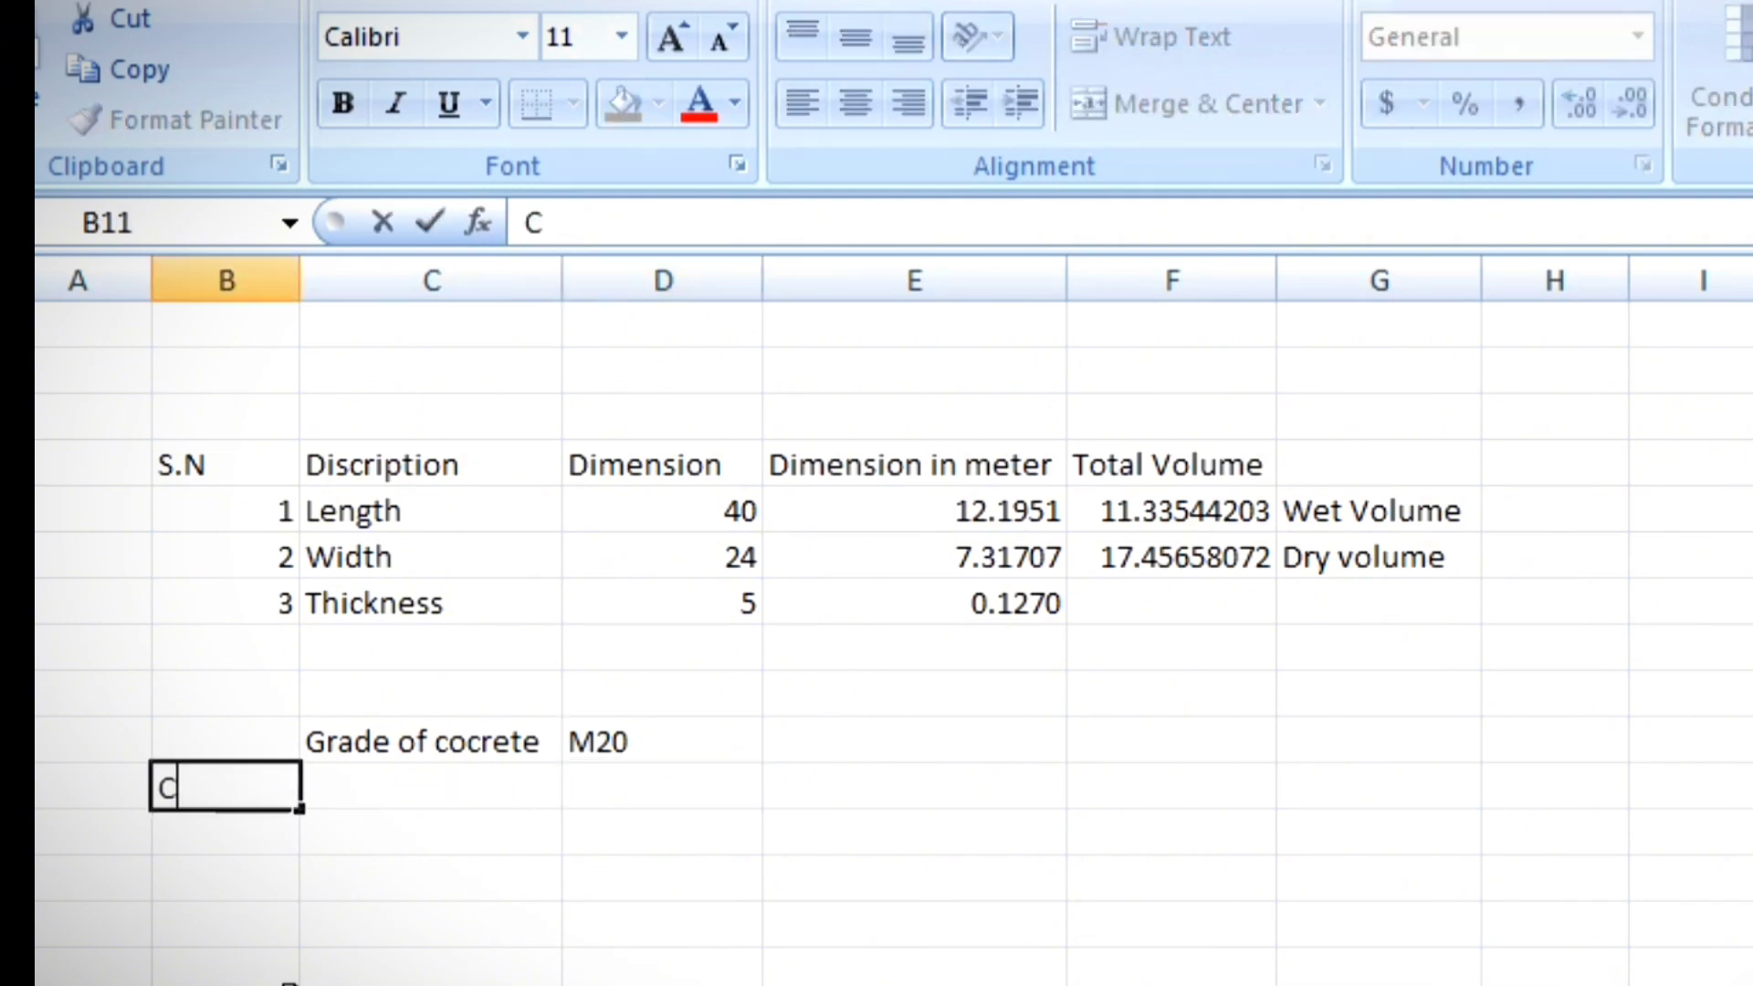
click(429, 787)
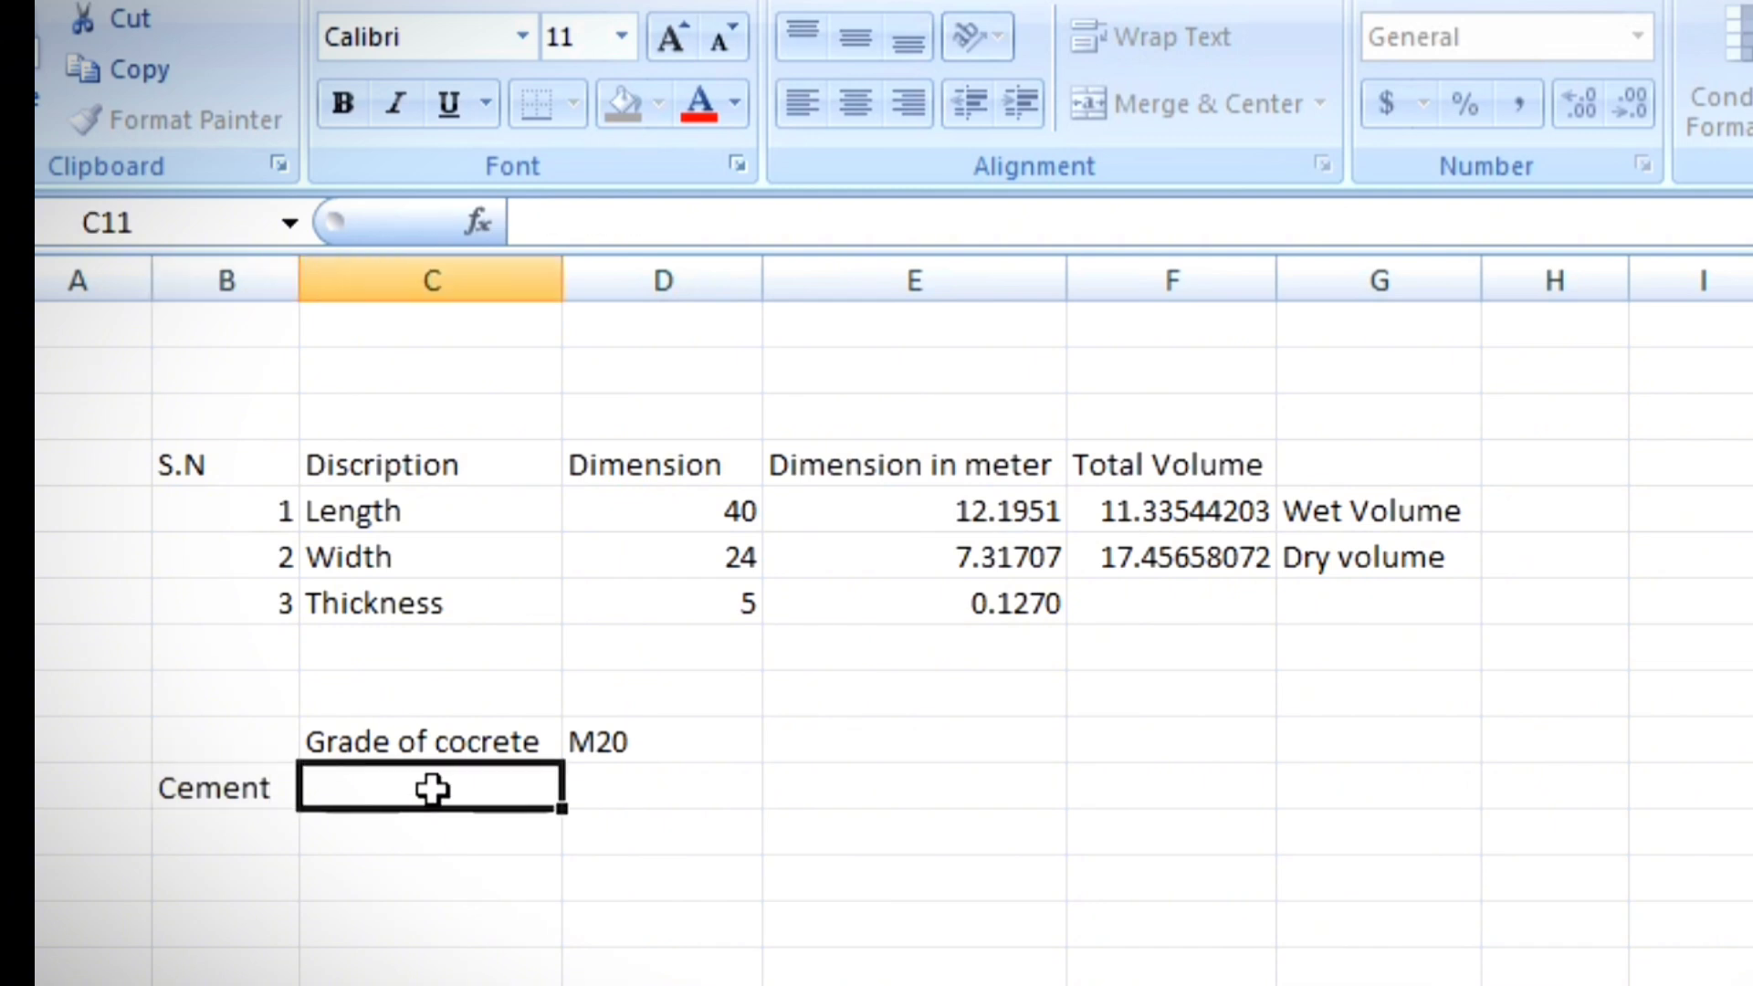
text(1)
click(200, 849)
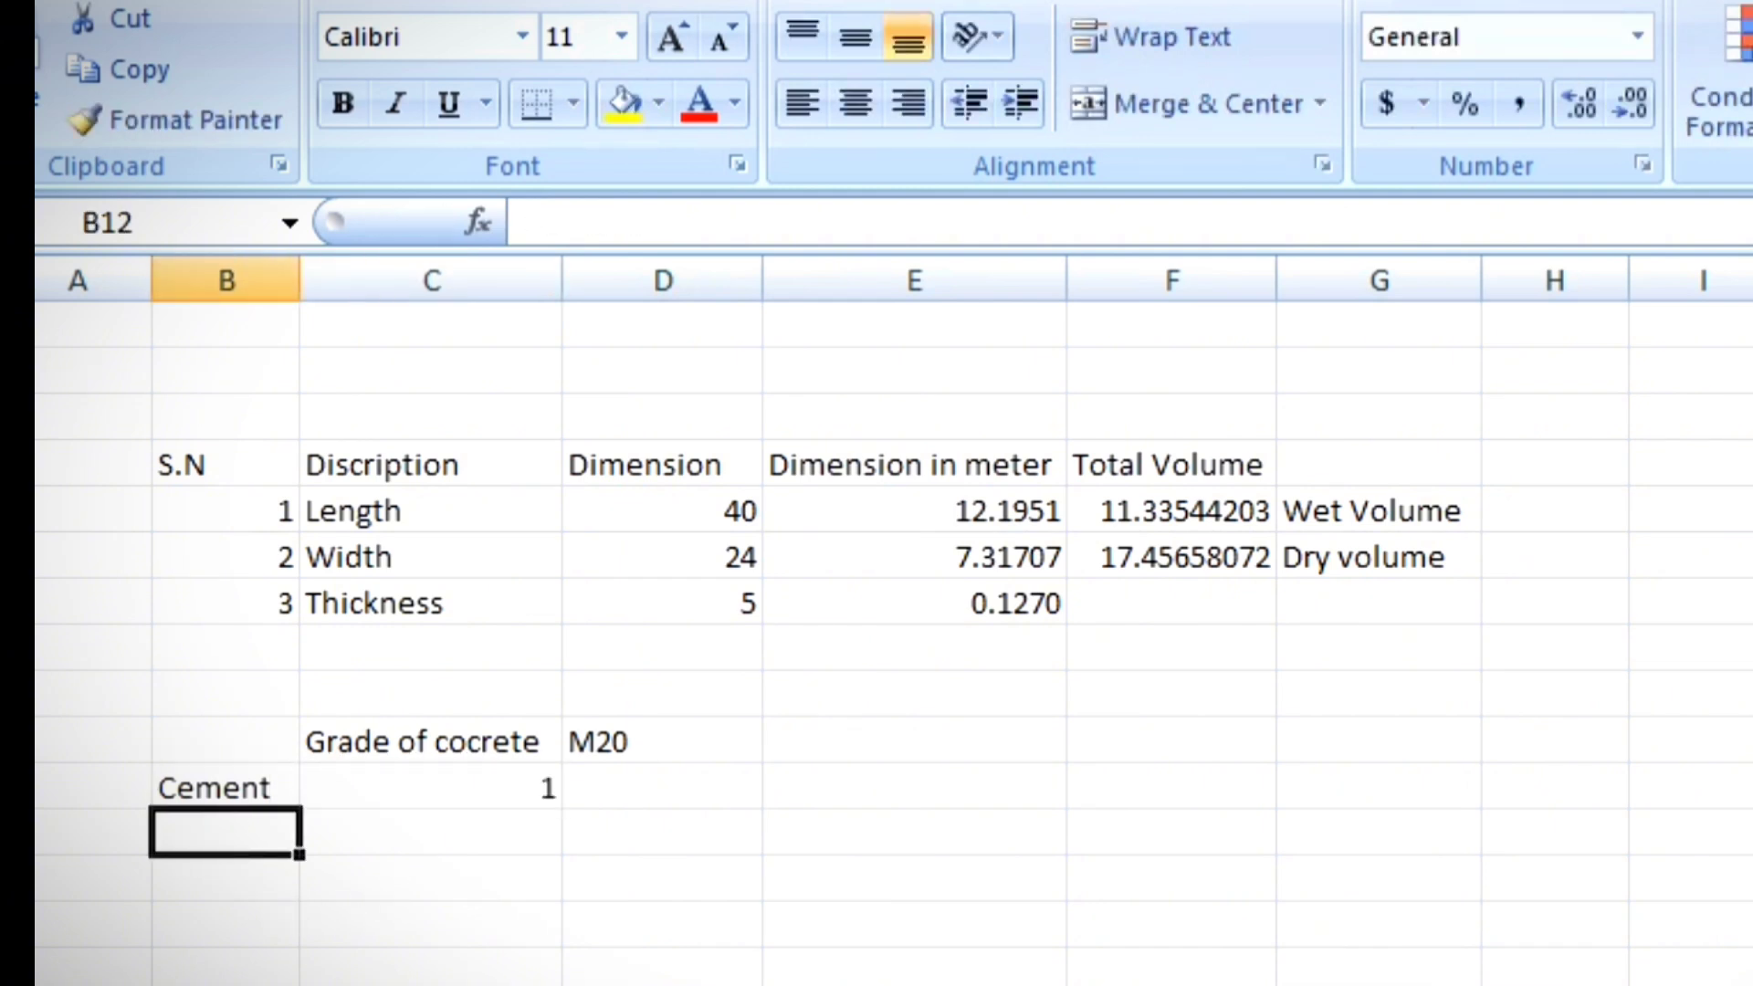
text(Sand)
click(472, 826)
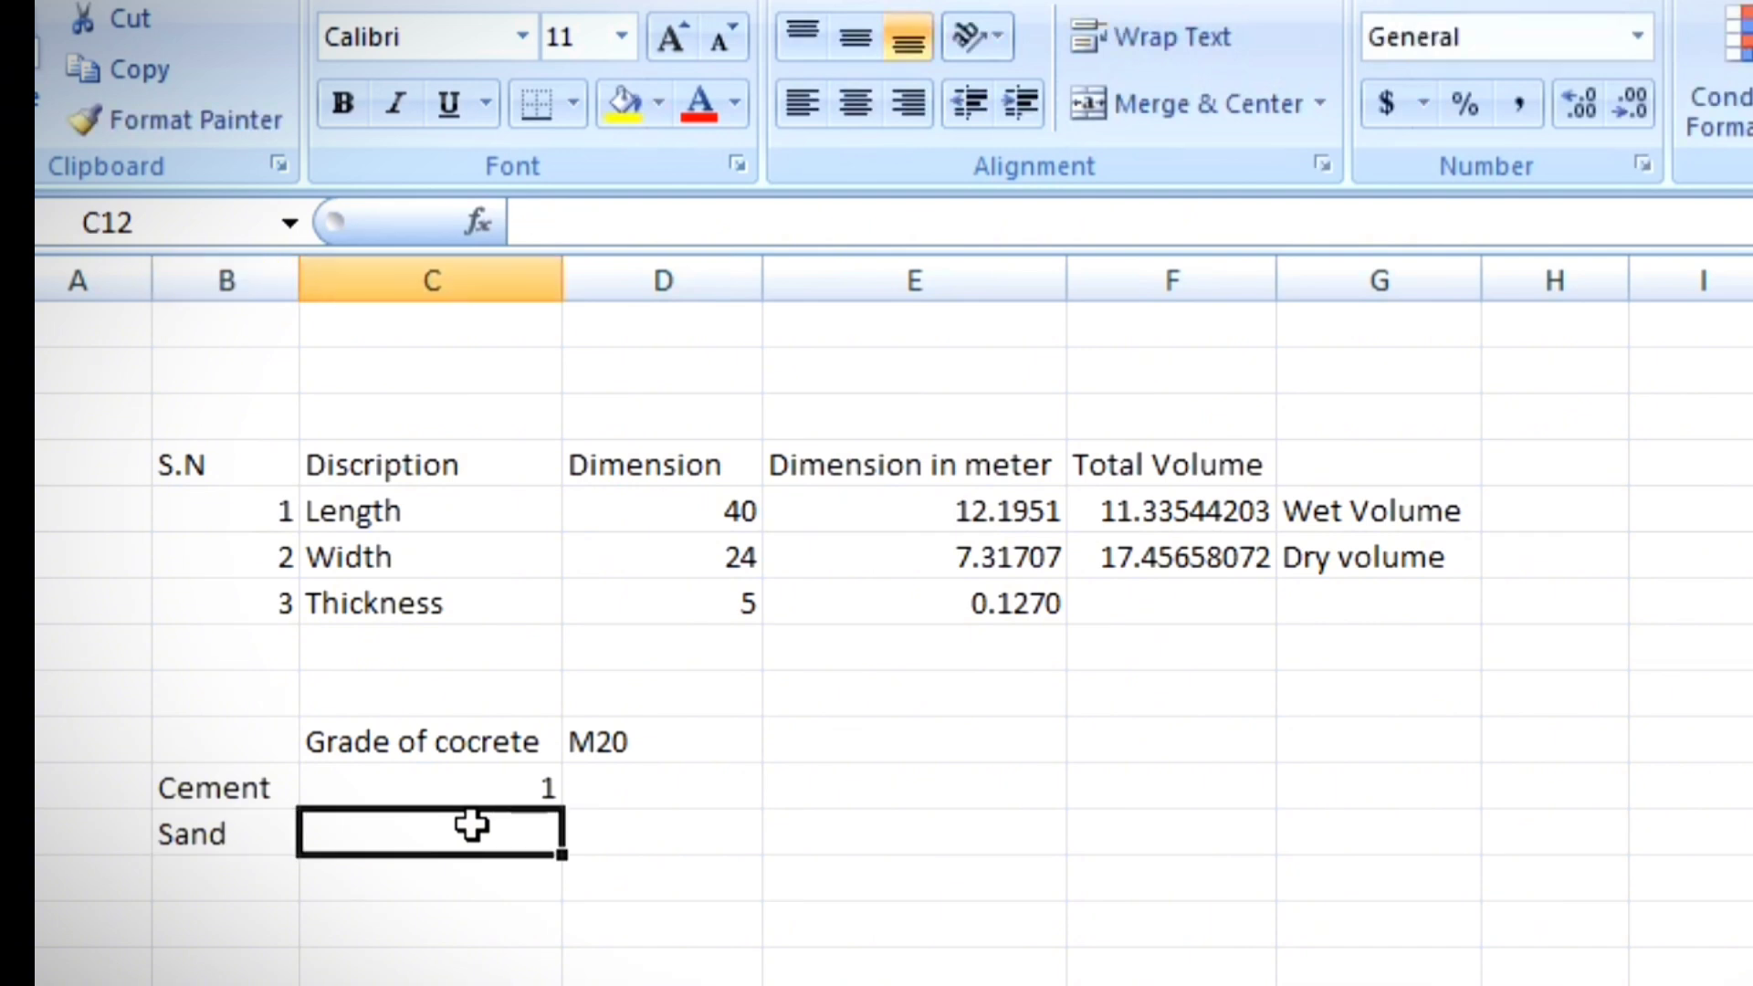
text(1.5)
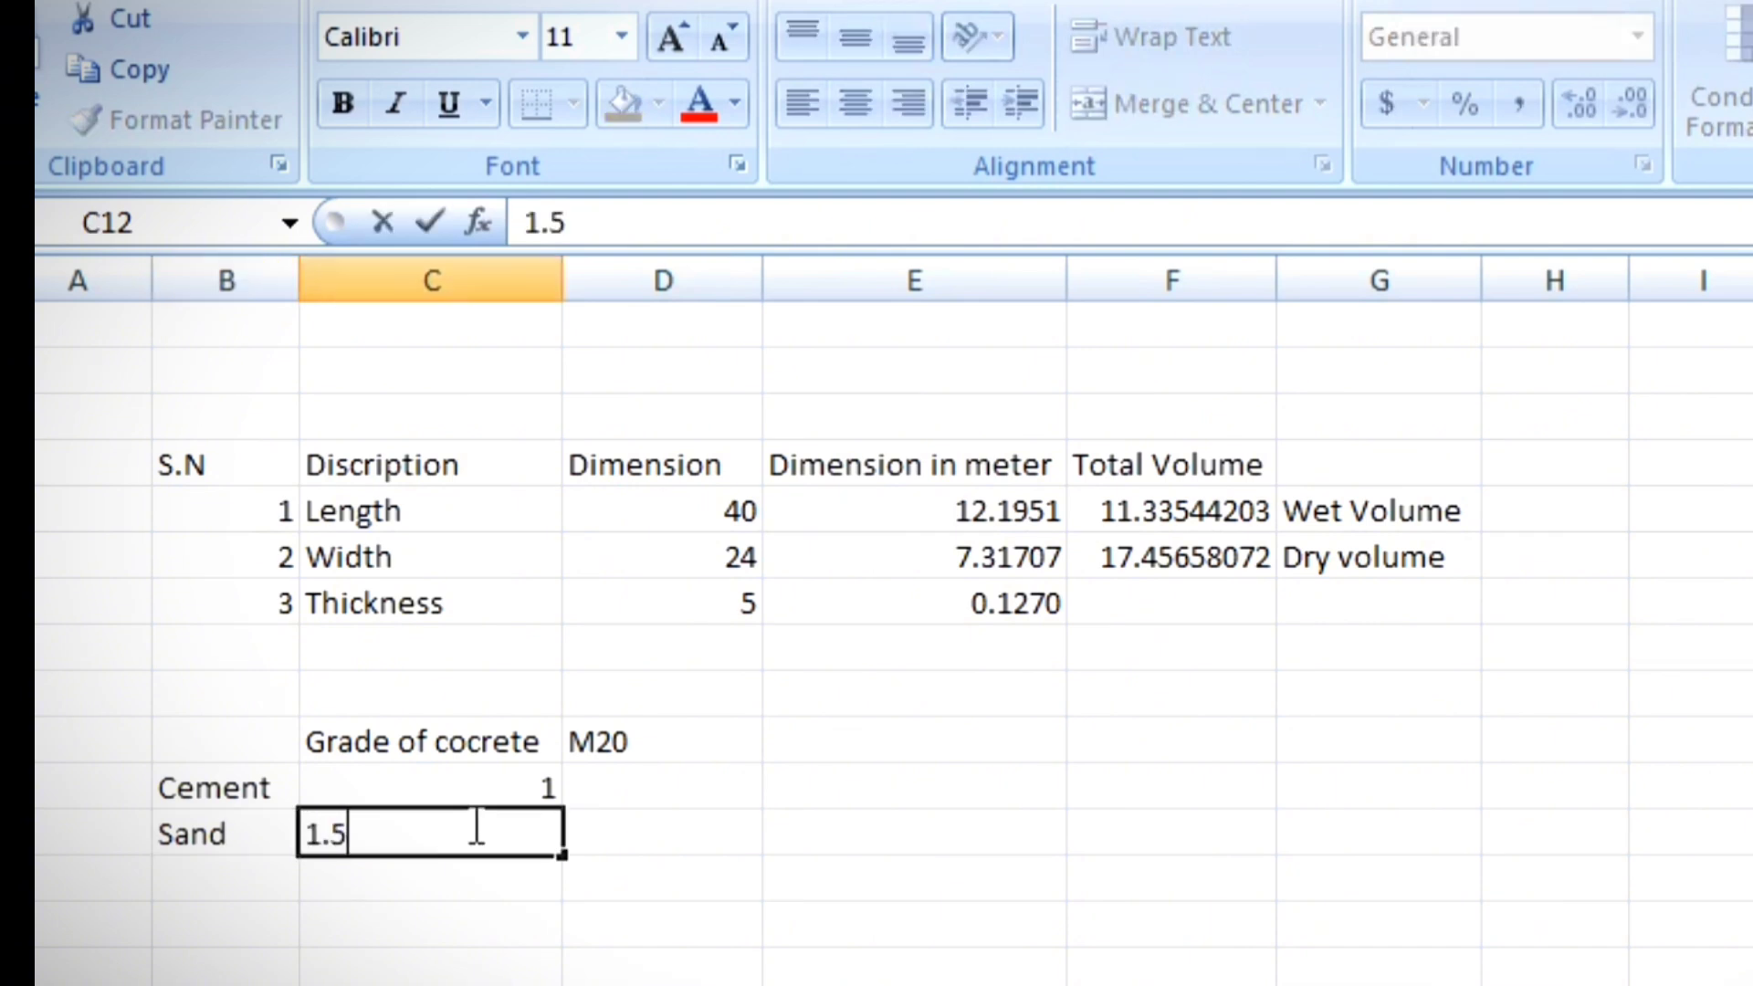
Step: Add the Aggregate proportion to the mix list, with the label in B13 and the value 3 in C13
click(212, 879)
text(Ag)
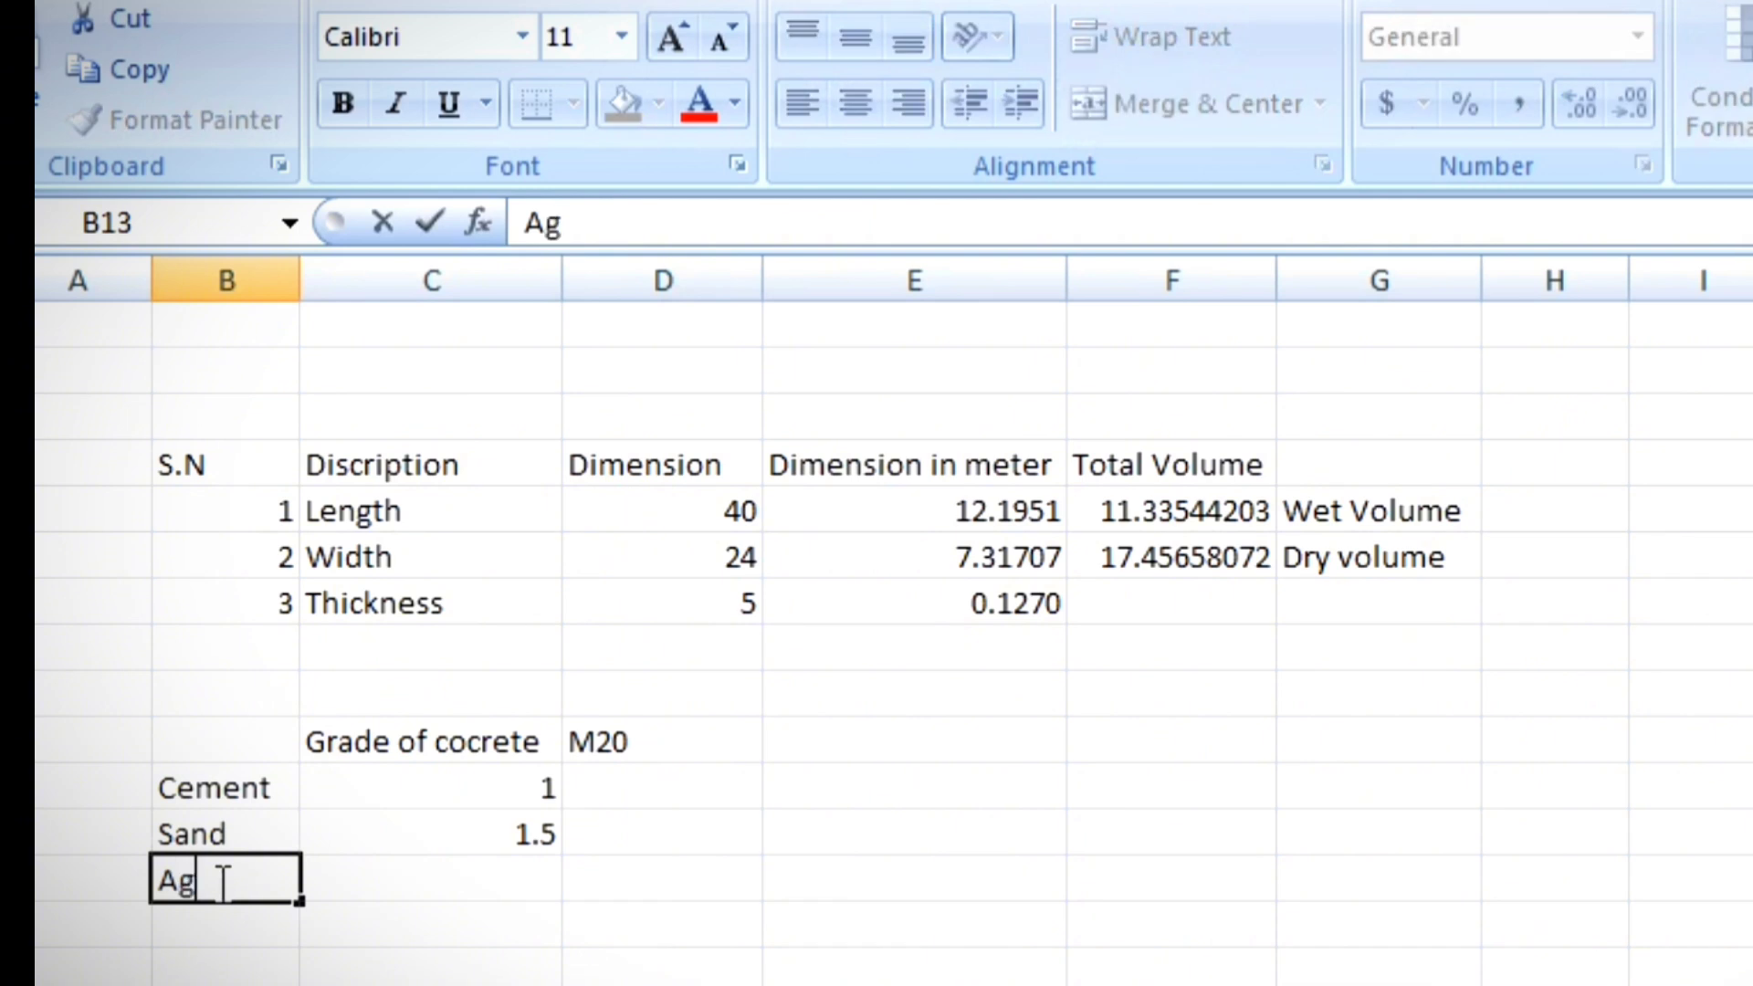
text(gregate)
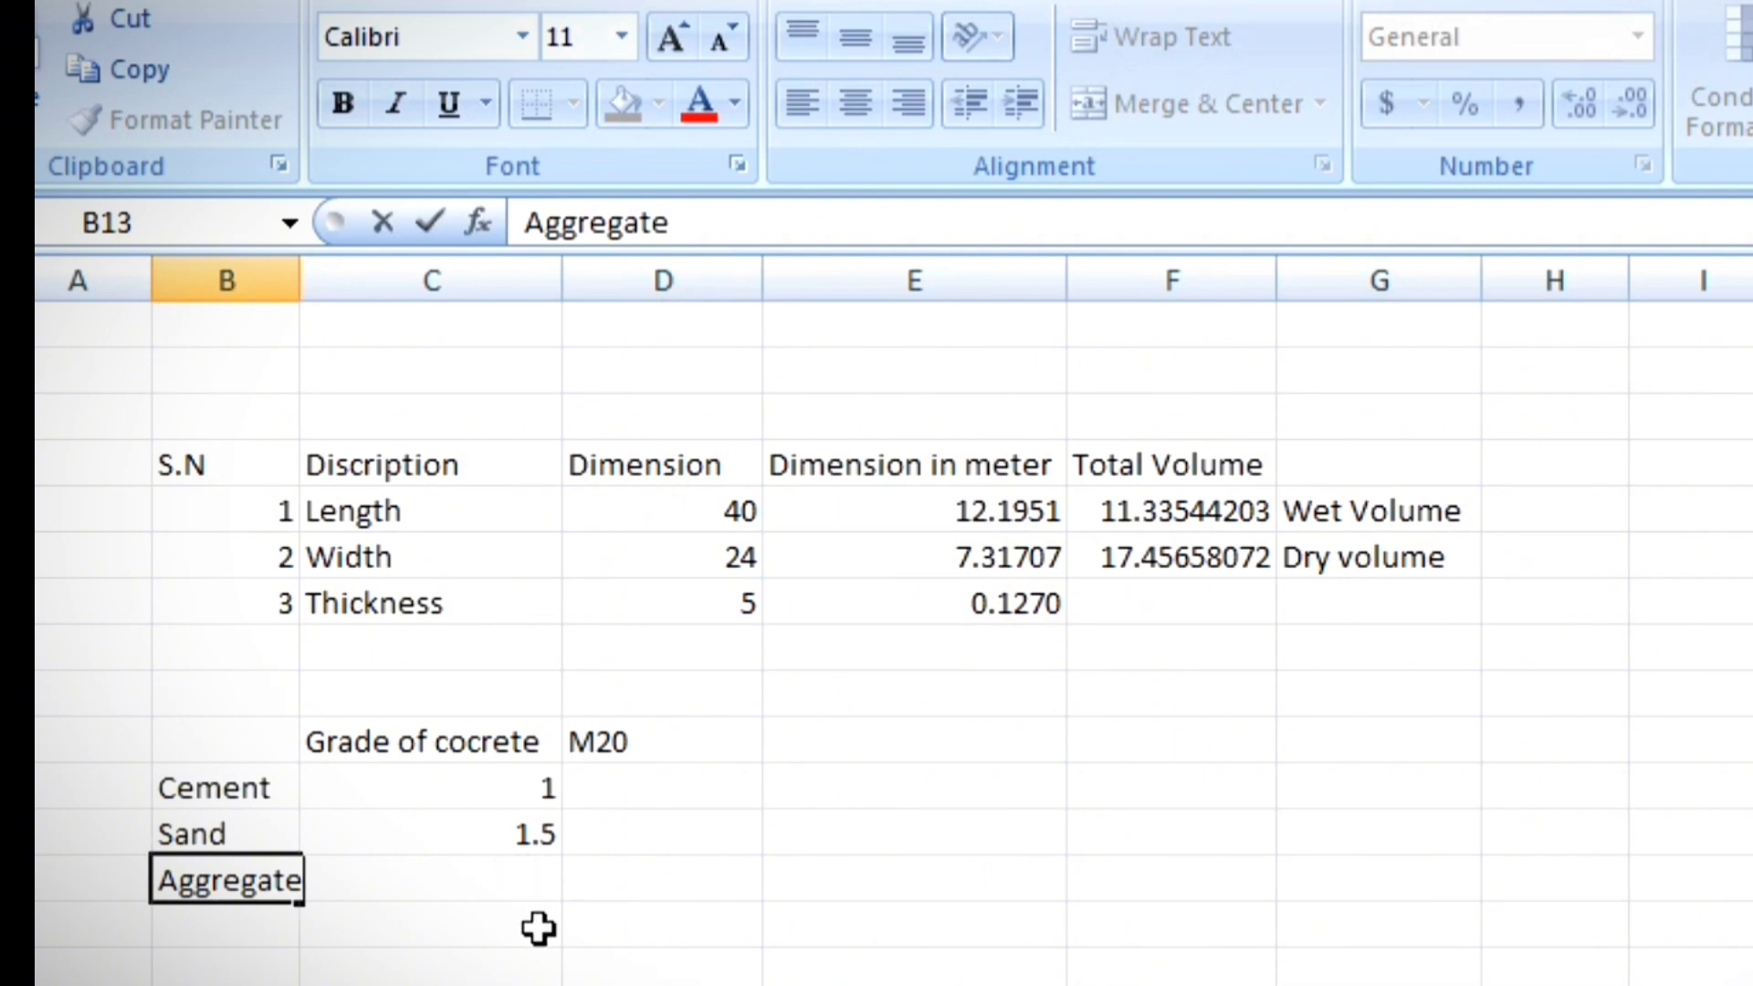
click(555, 959)
click(536, 896)
text(3)
click(347, 919)
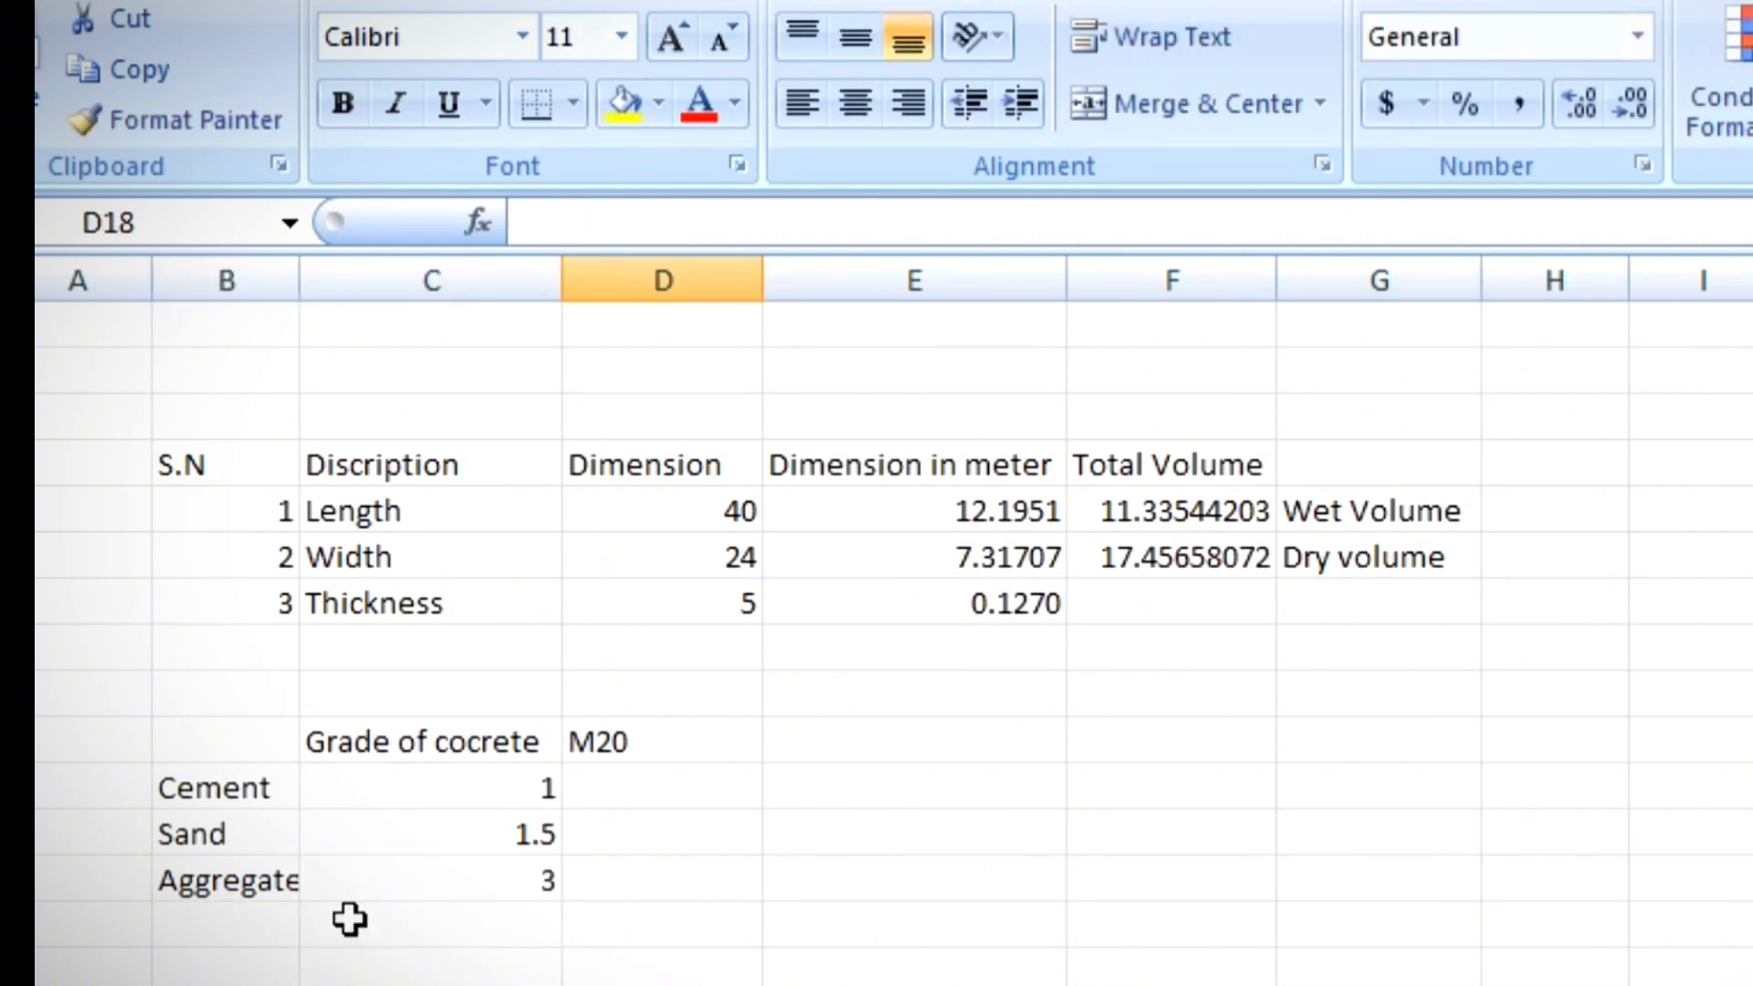
Step: Widen column B so that the Aggregate label fits inside its cell
drag(299, 280, 324, 281)
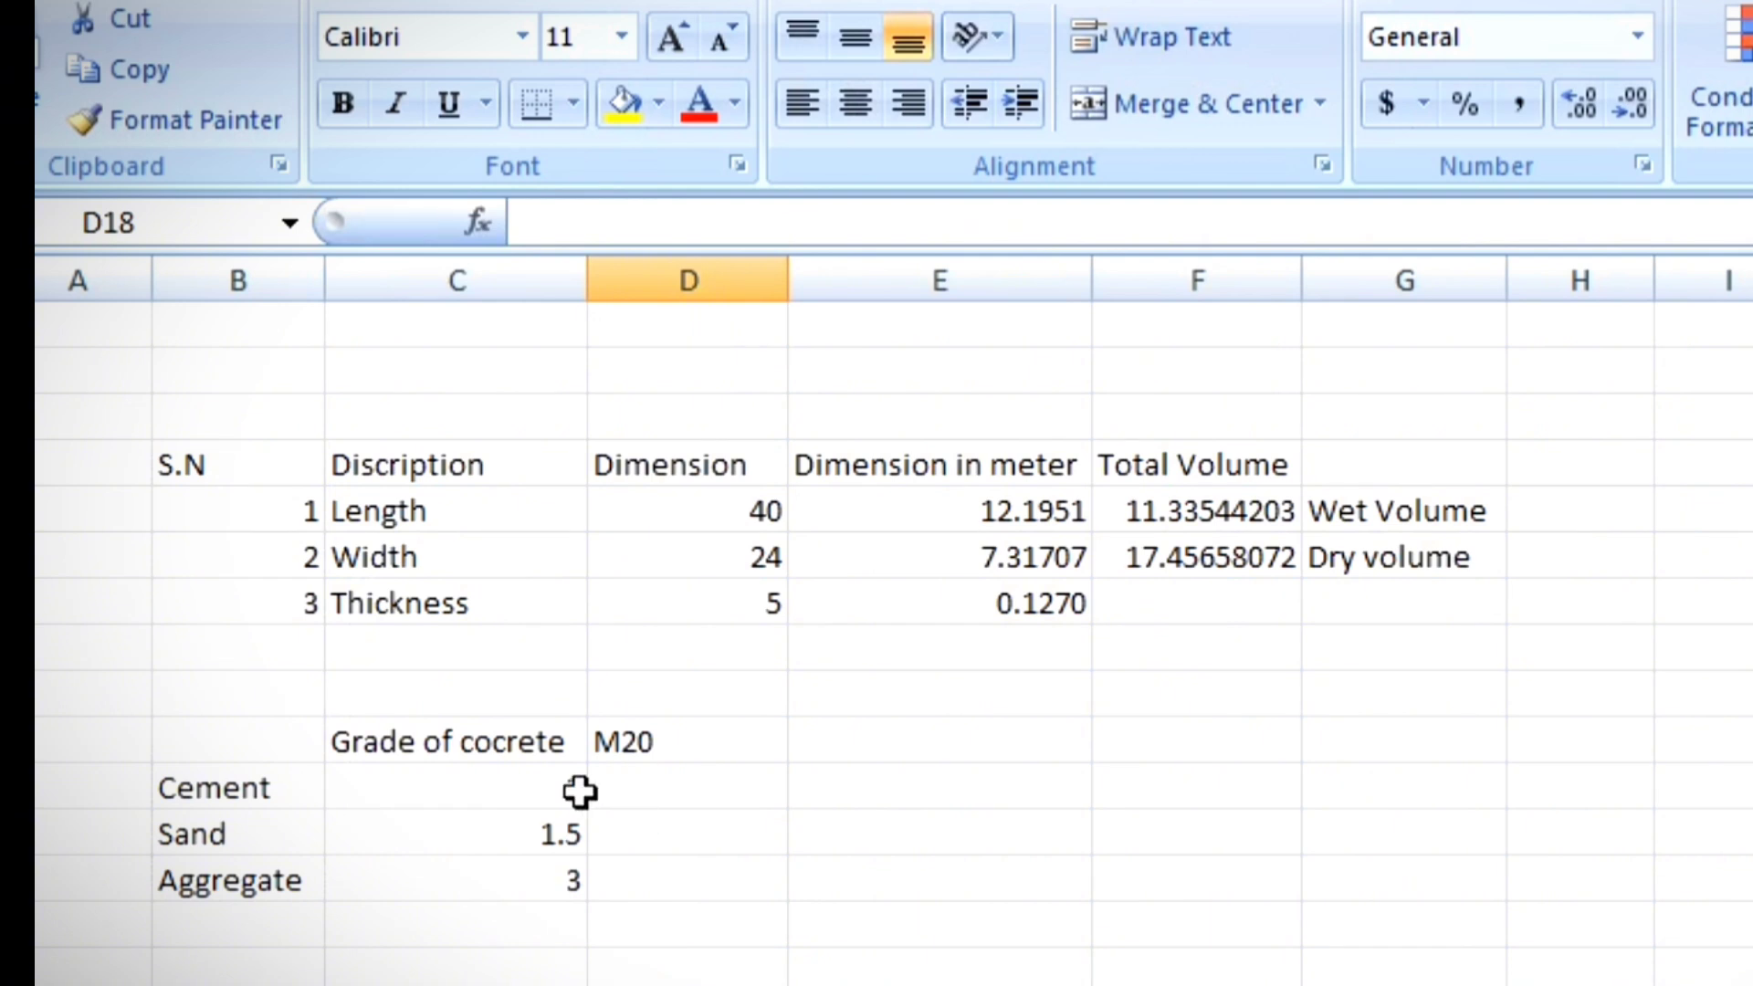
Step: Review the M20 grade in D10 together with the cement, sand and aggregate proportions in C11 to C13
click(566, 832)
click(552, 878)
click(682, 736)
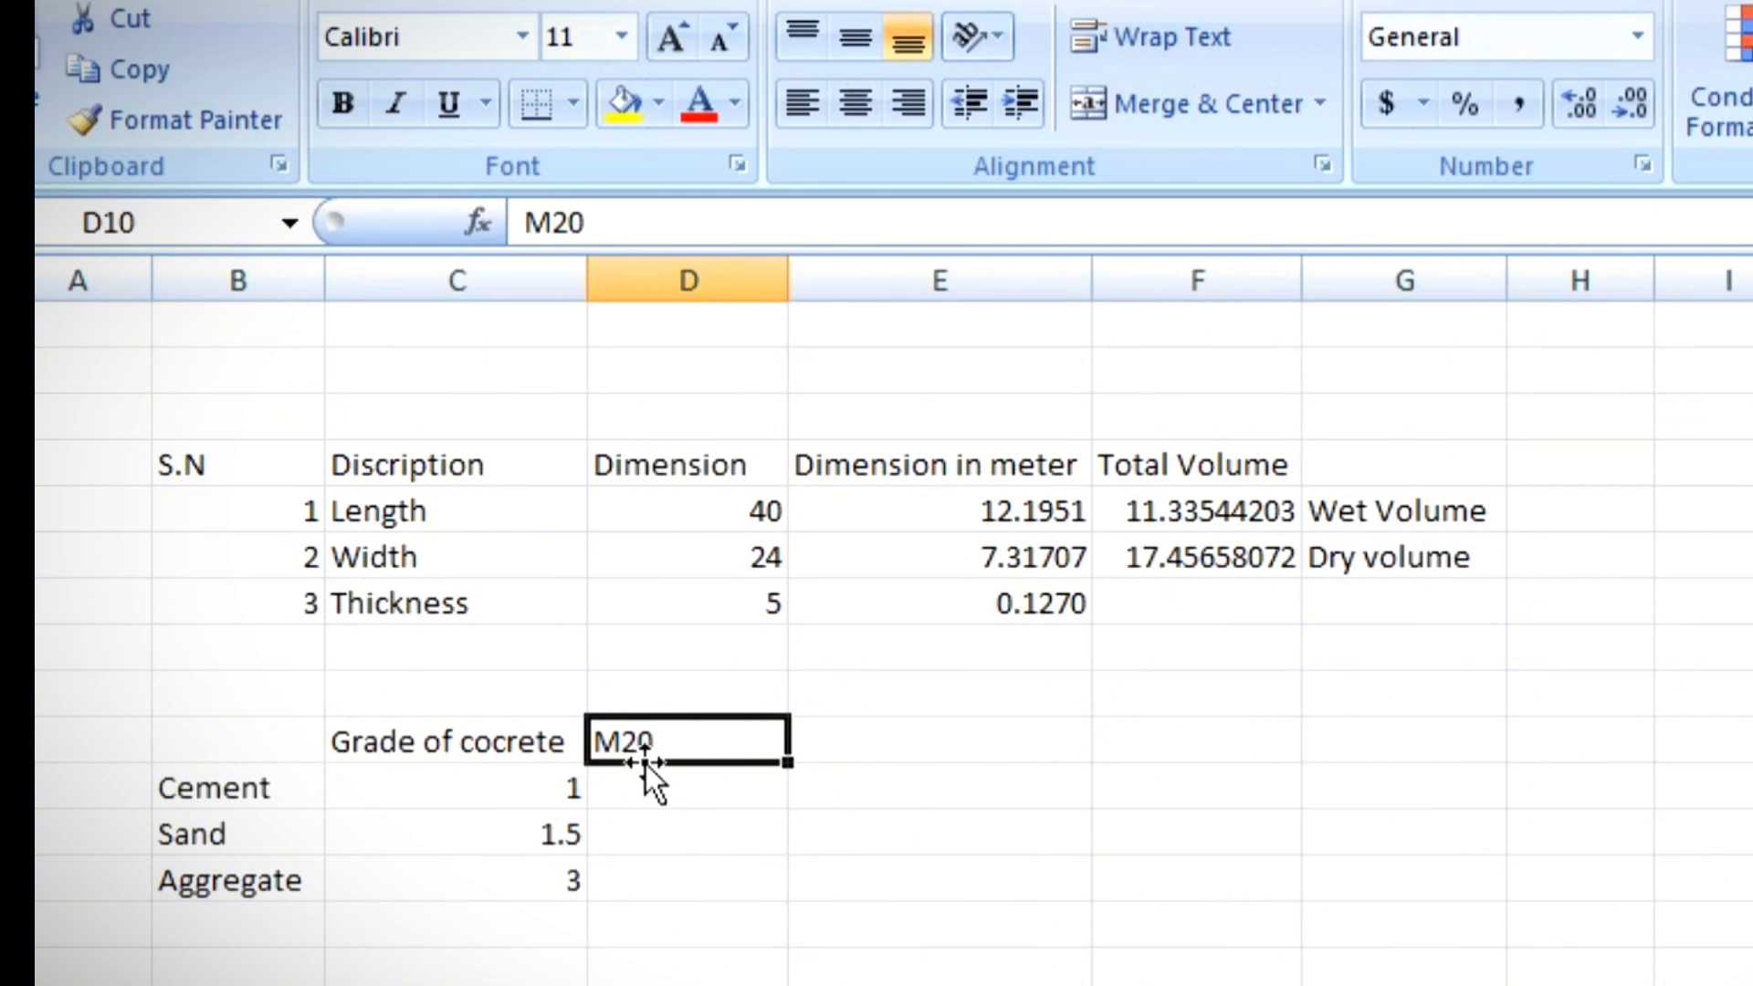
click(525, 782)
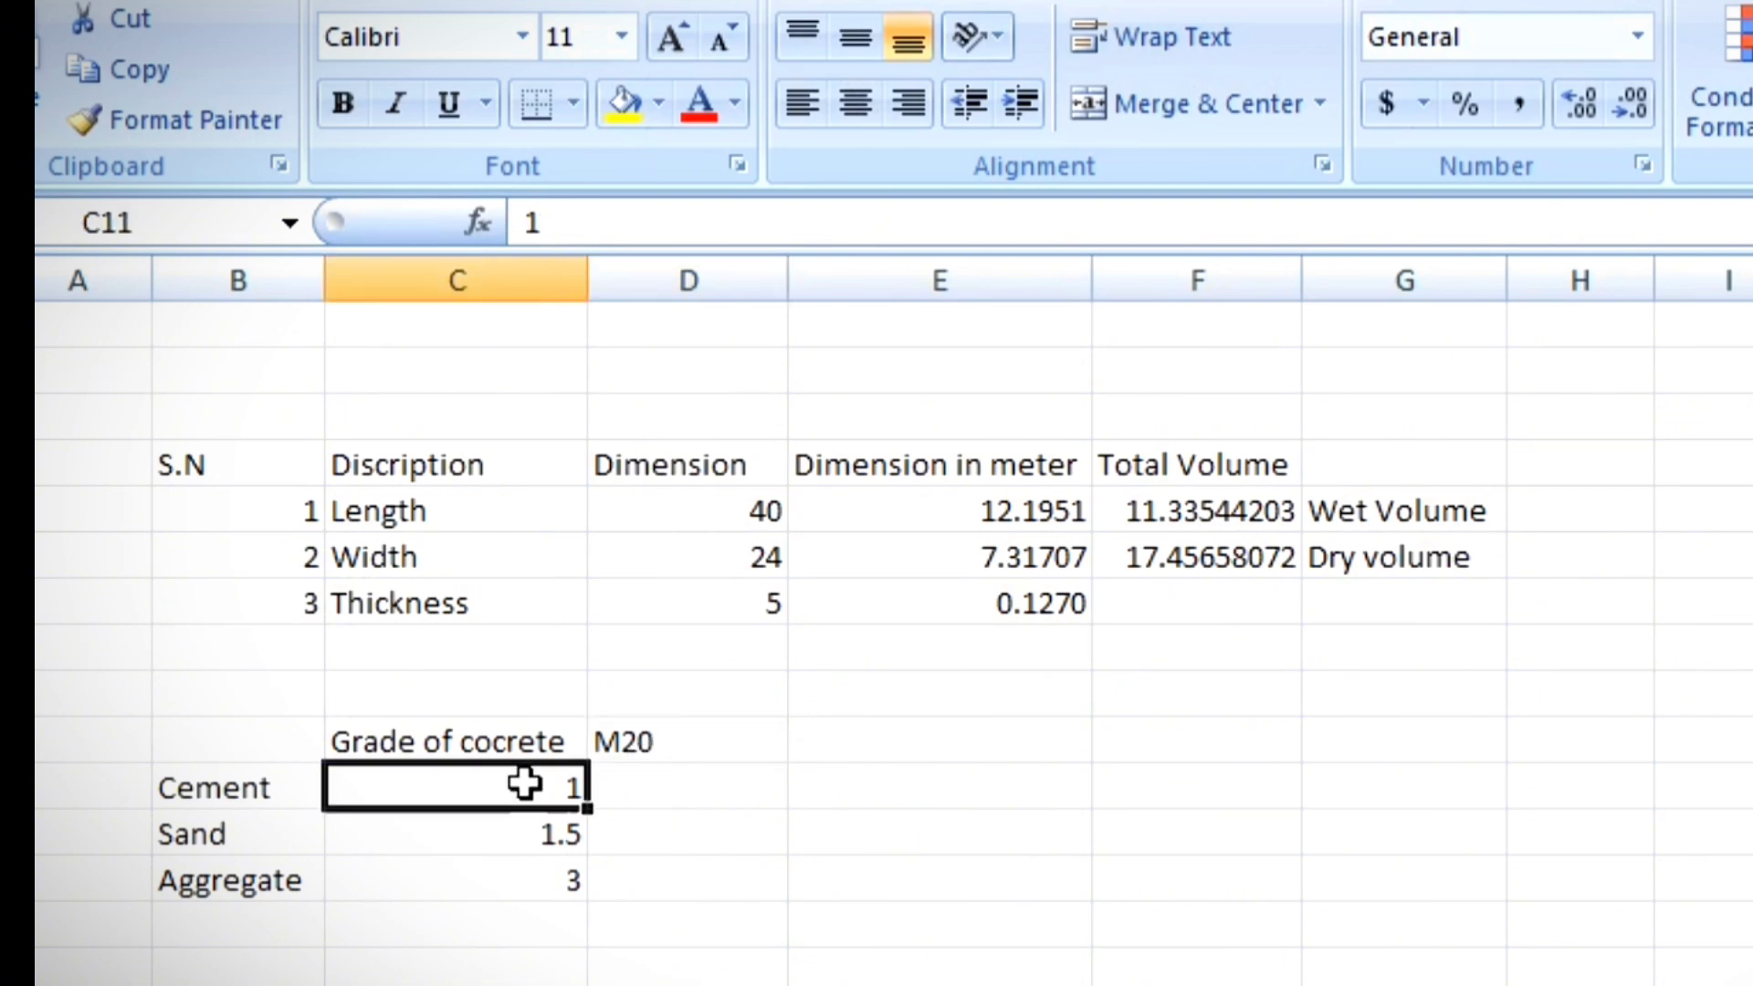
click(534, 830)
click(561, 882)
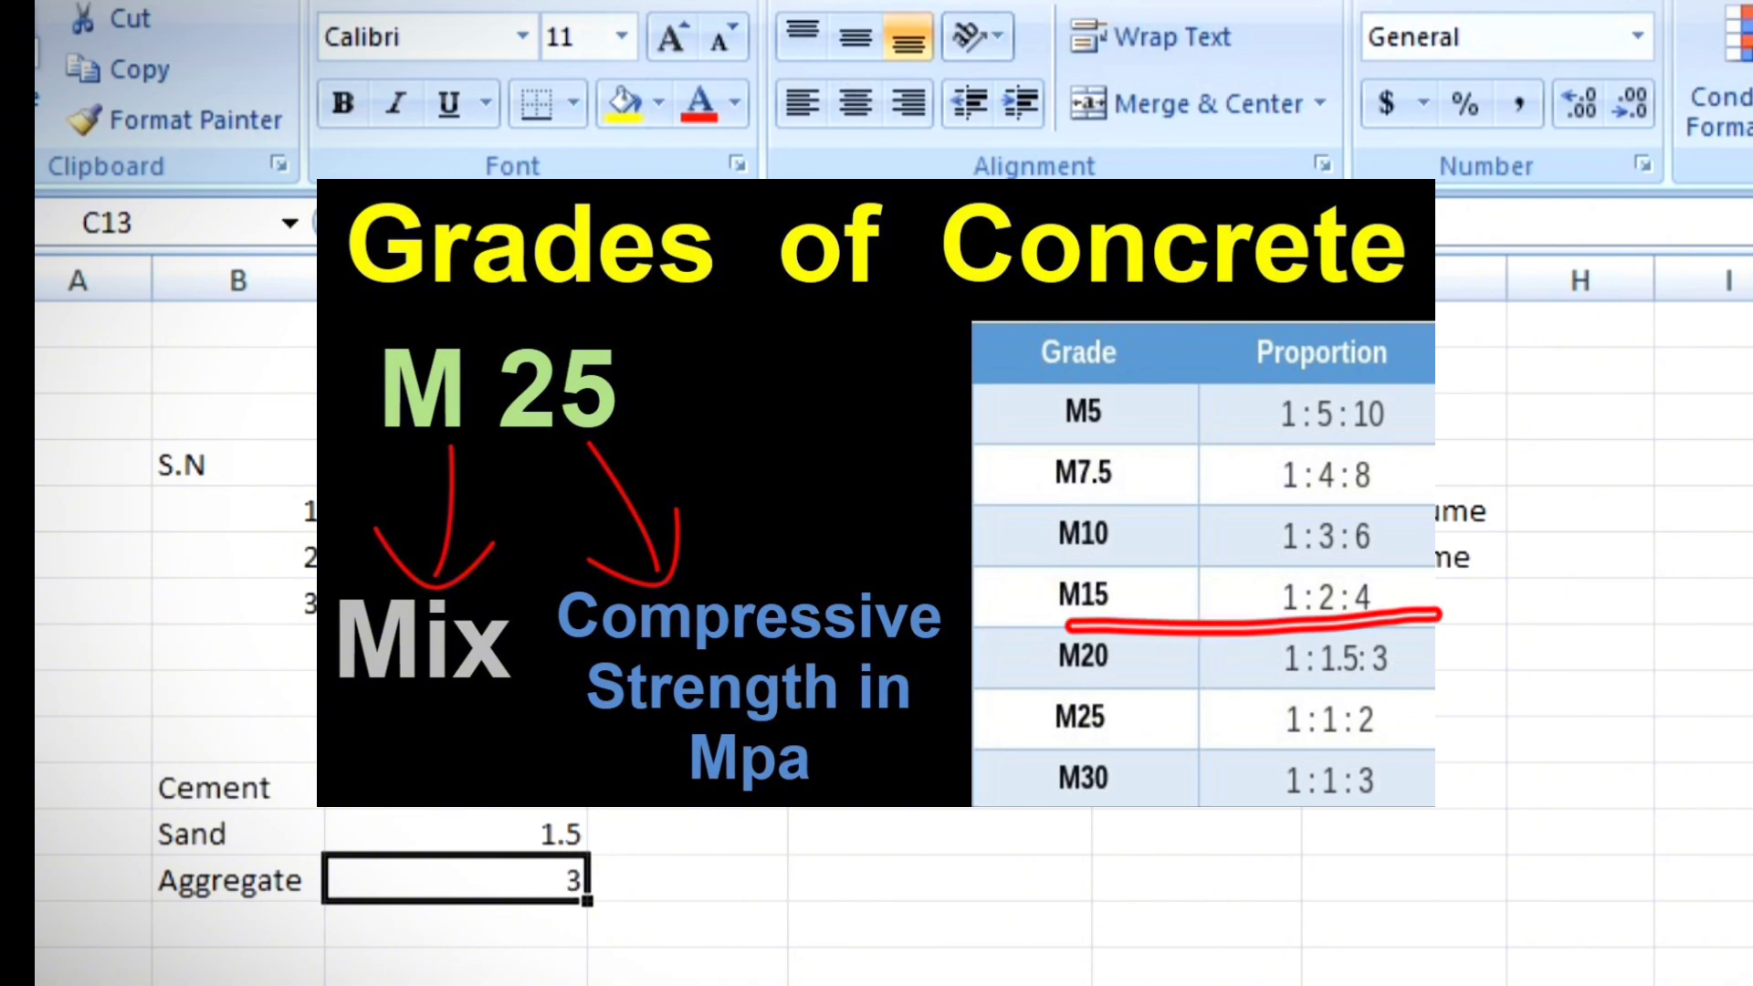
click(681, 736)
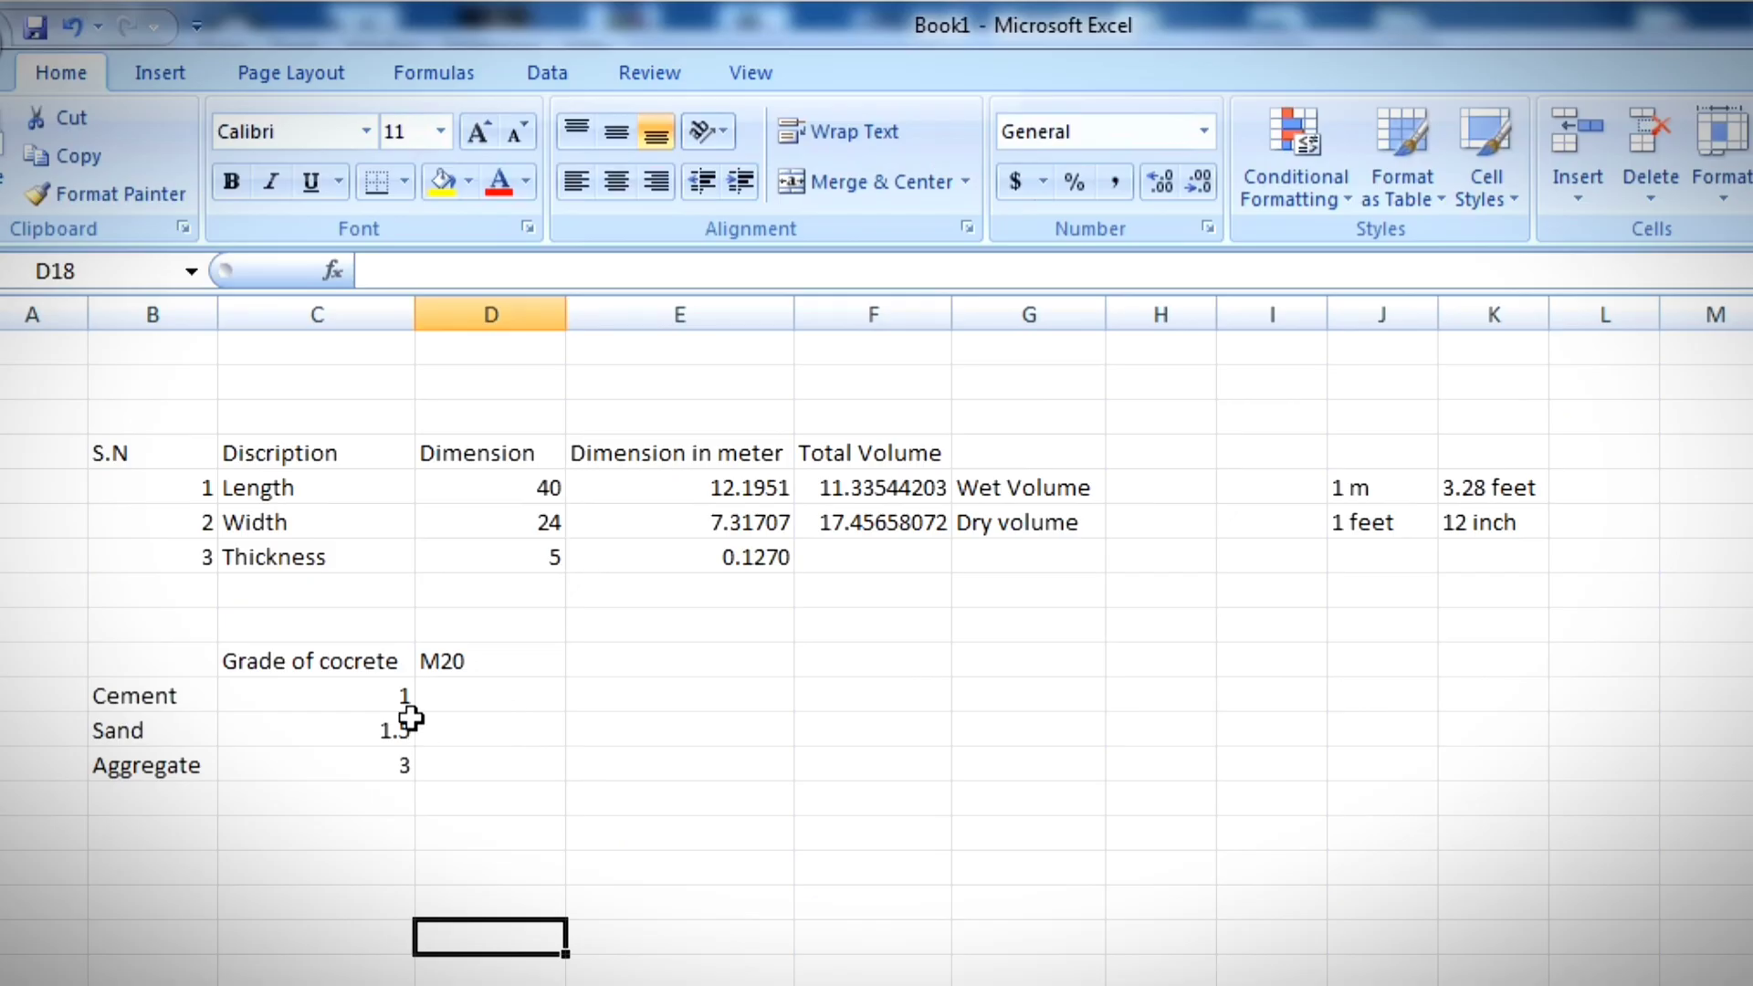
click(554, 832)
Step: Total the cement, sand and aggregate proportions in D12 with the formula =C11+C12+C13
click(493, 728)
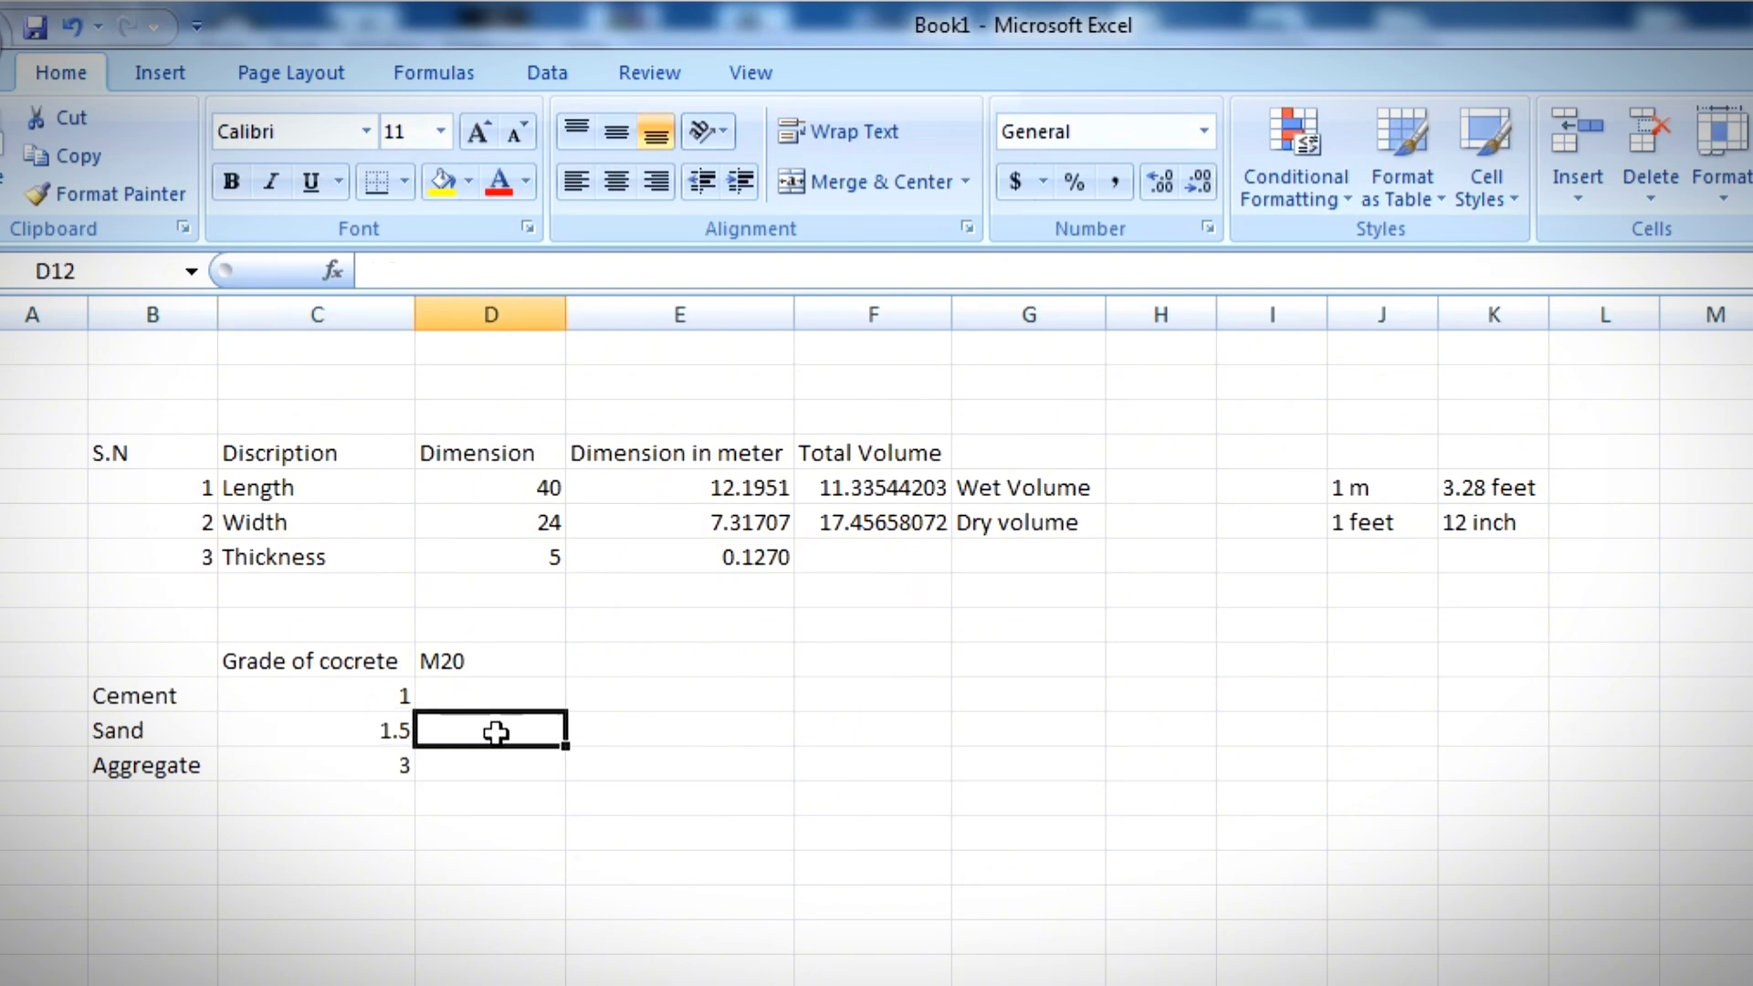
text(=)
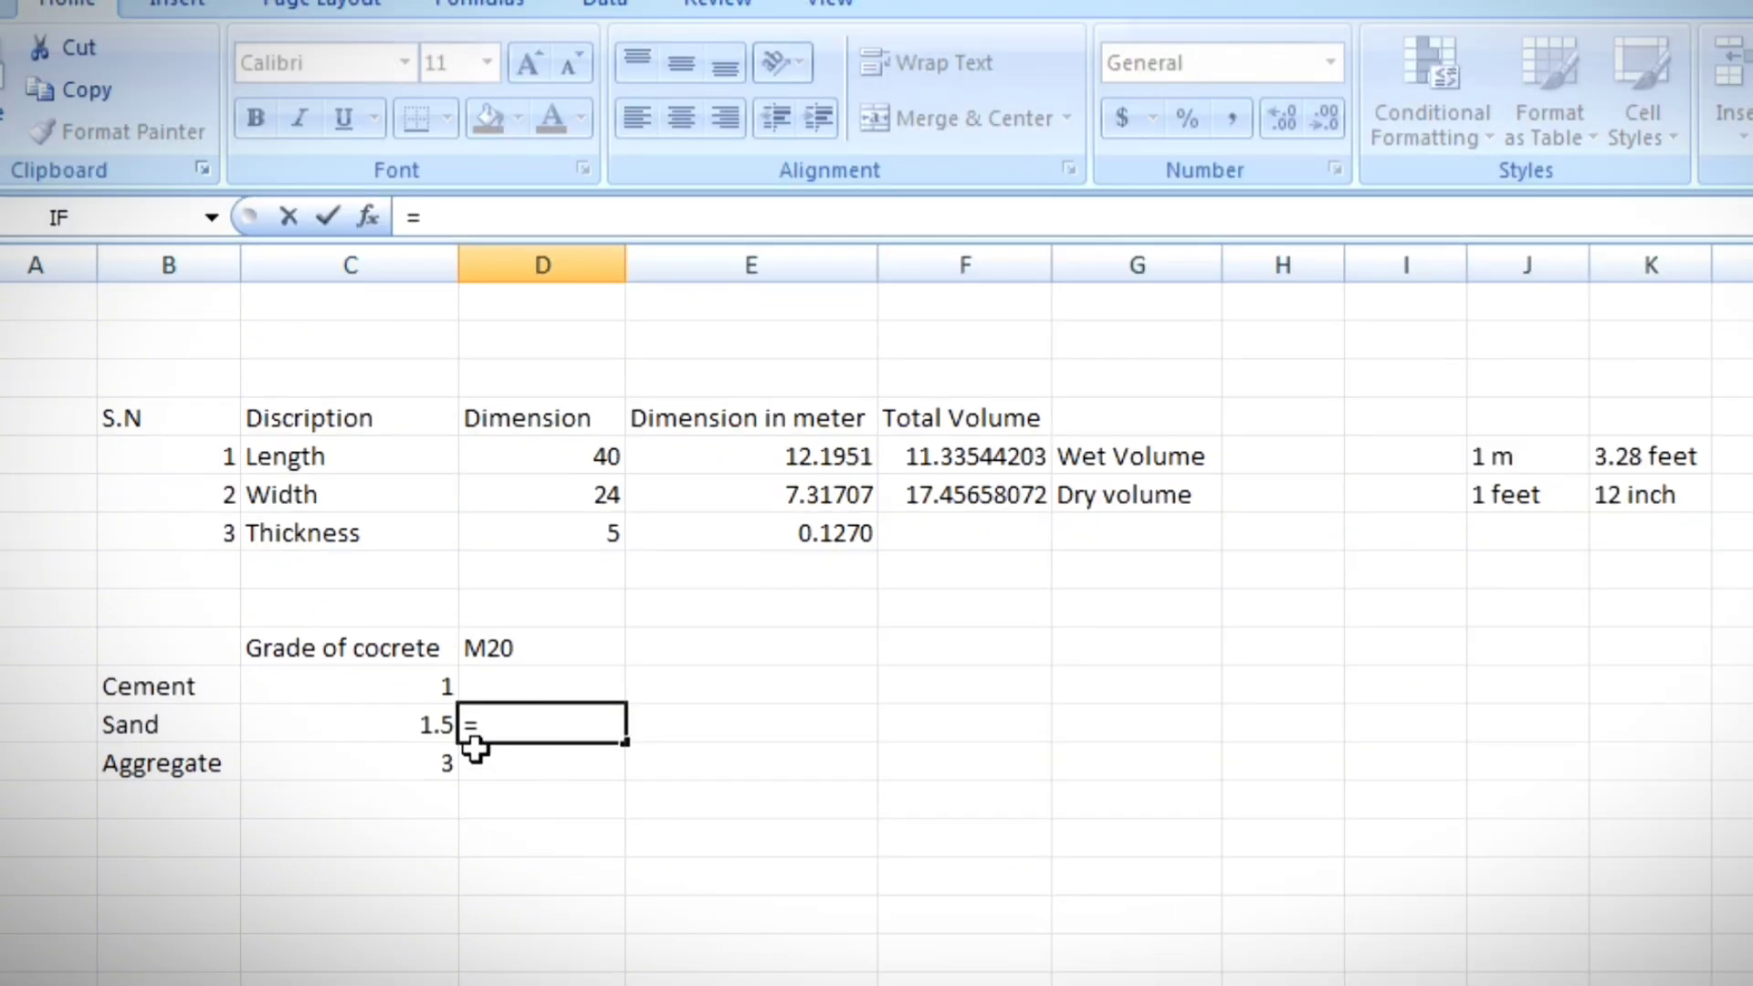
click(426, 679)
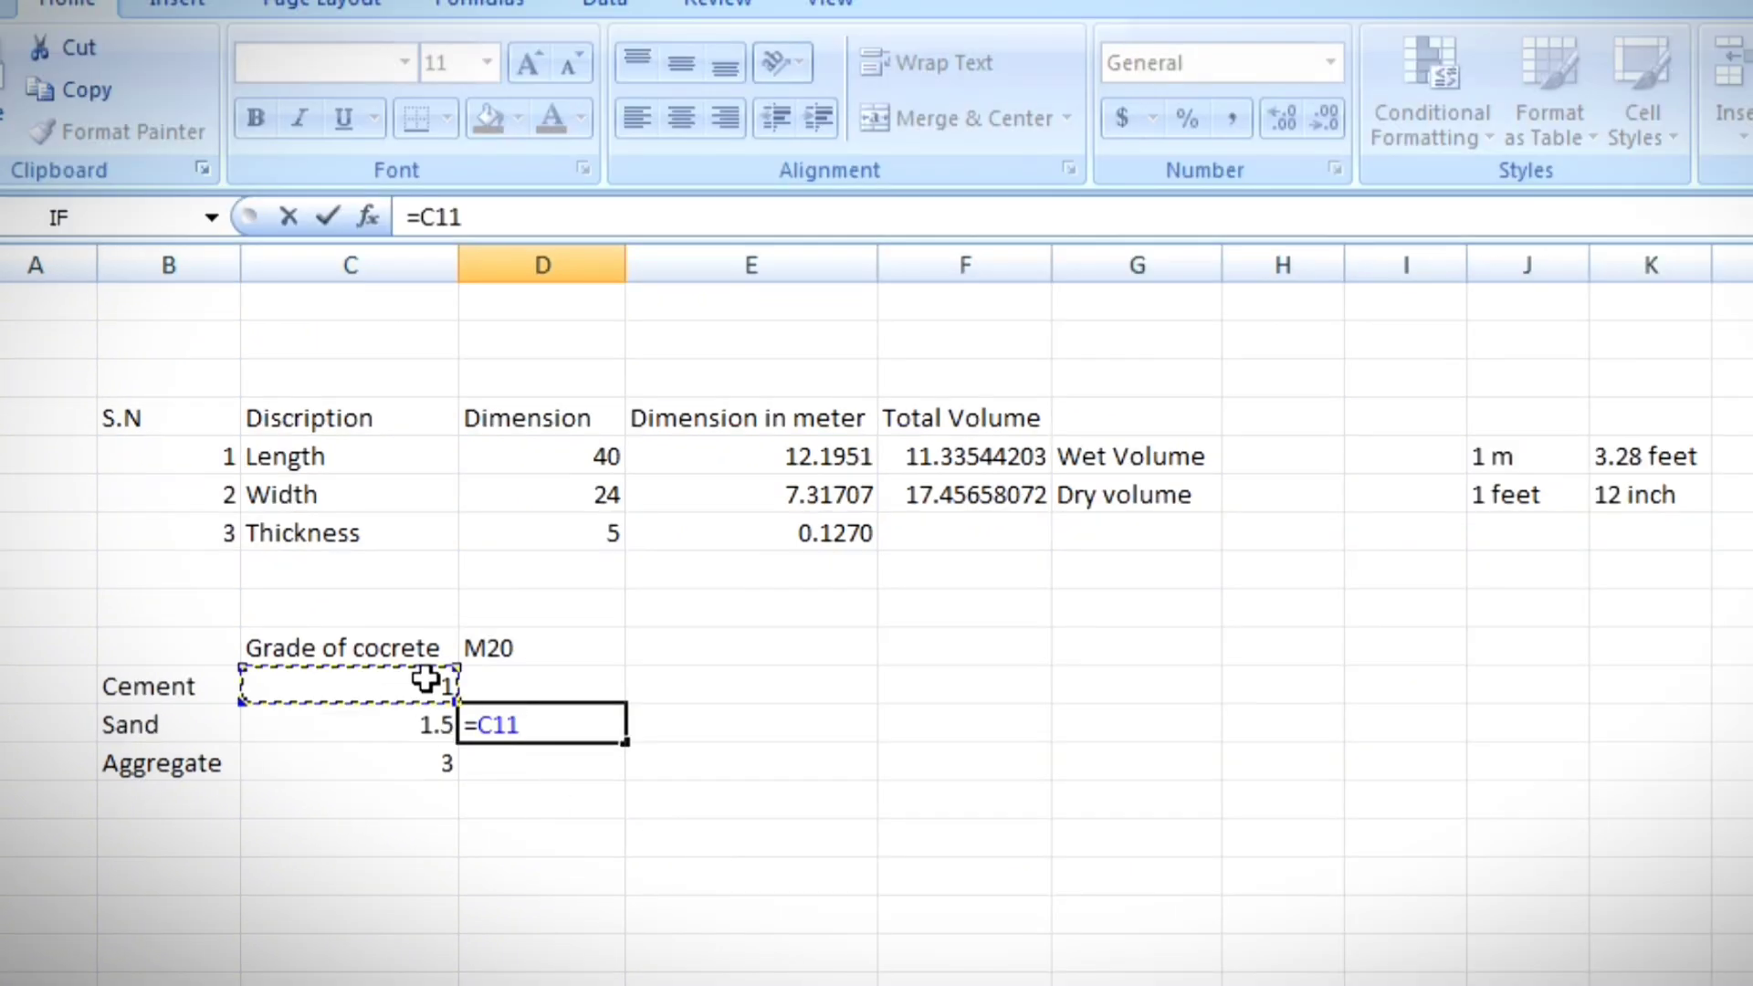
text(+)
click(394, 718)
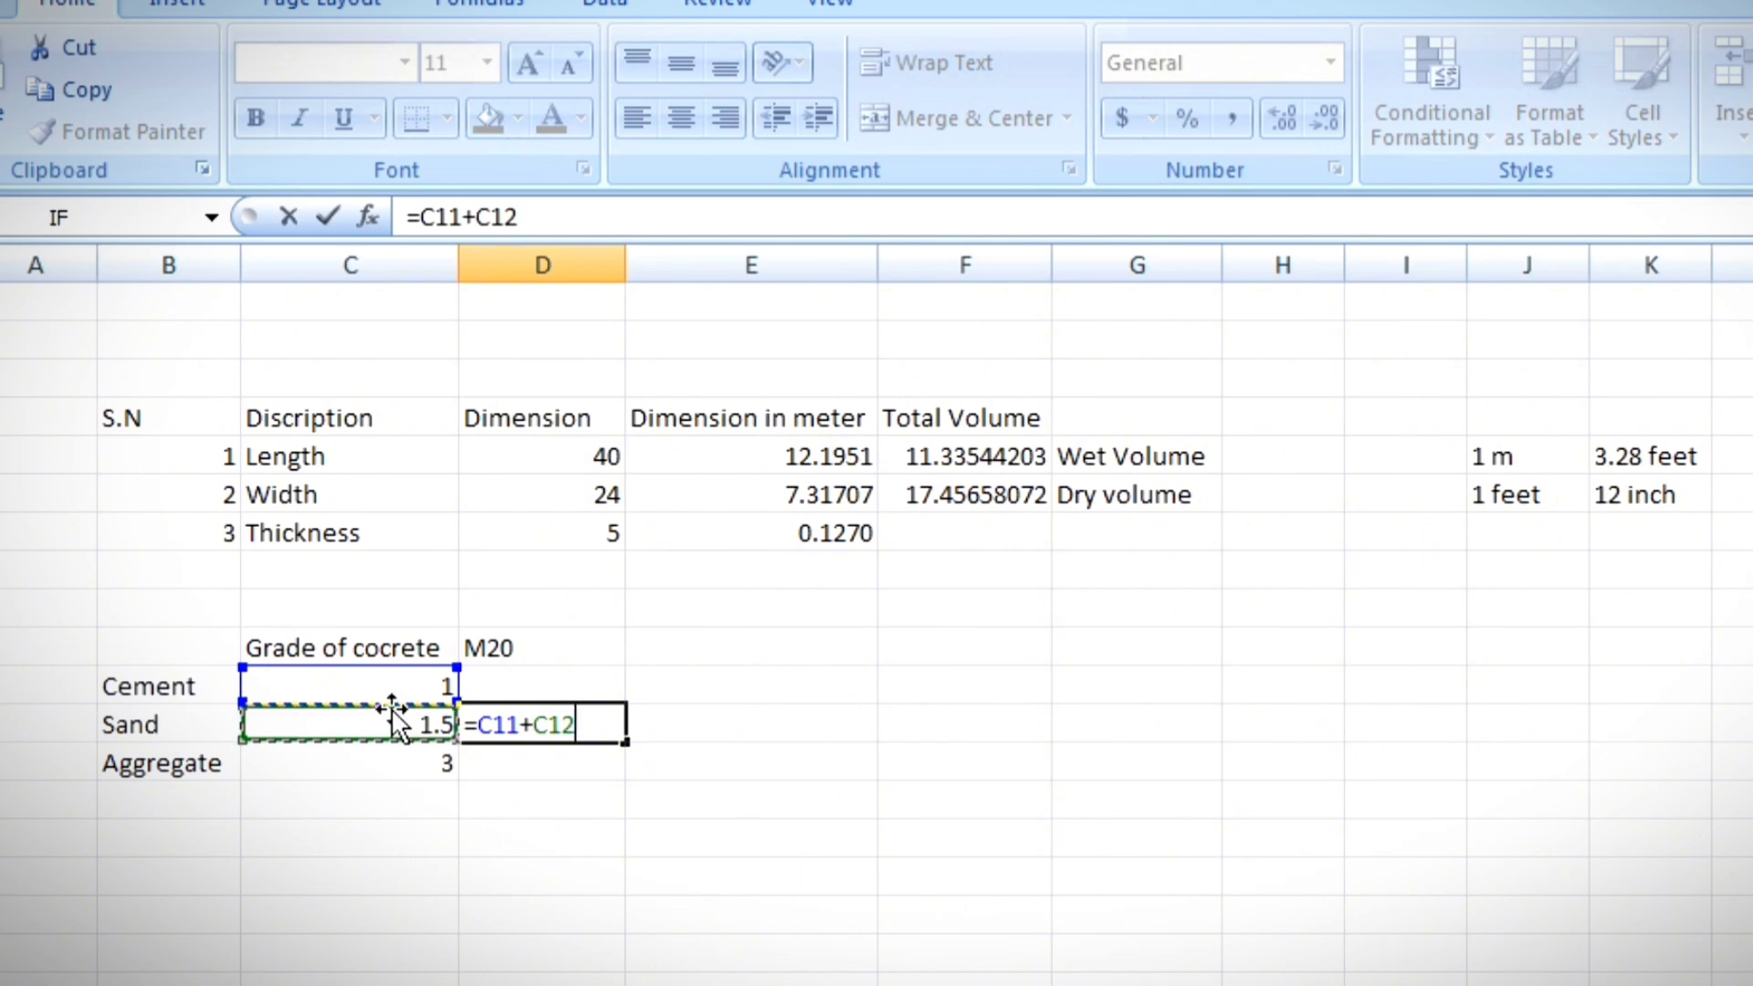
text(+)
click(394, 756)
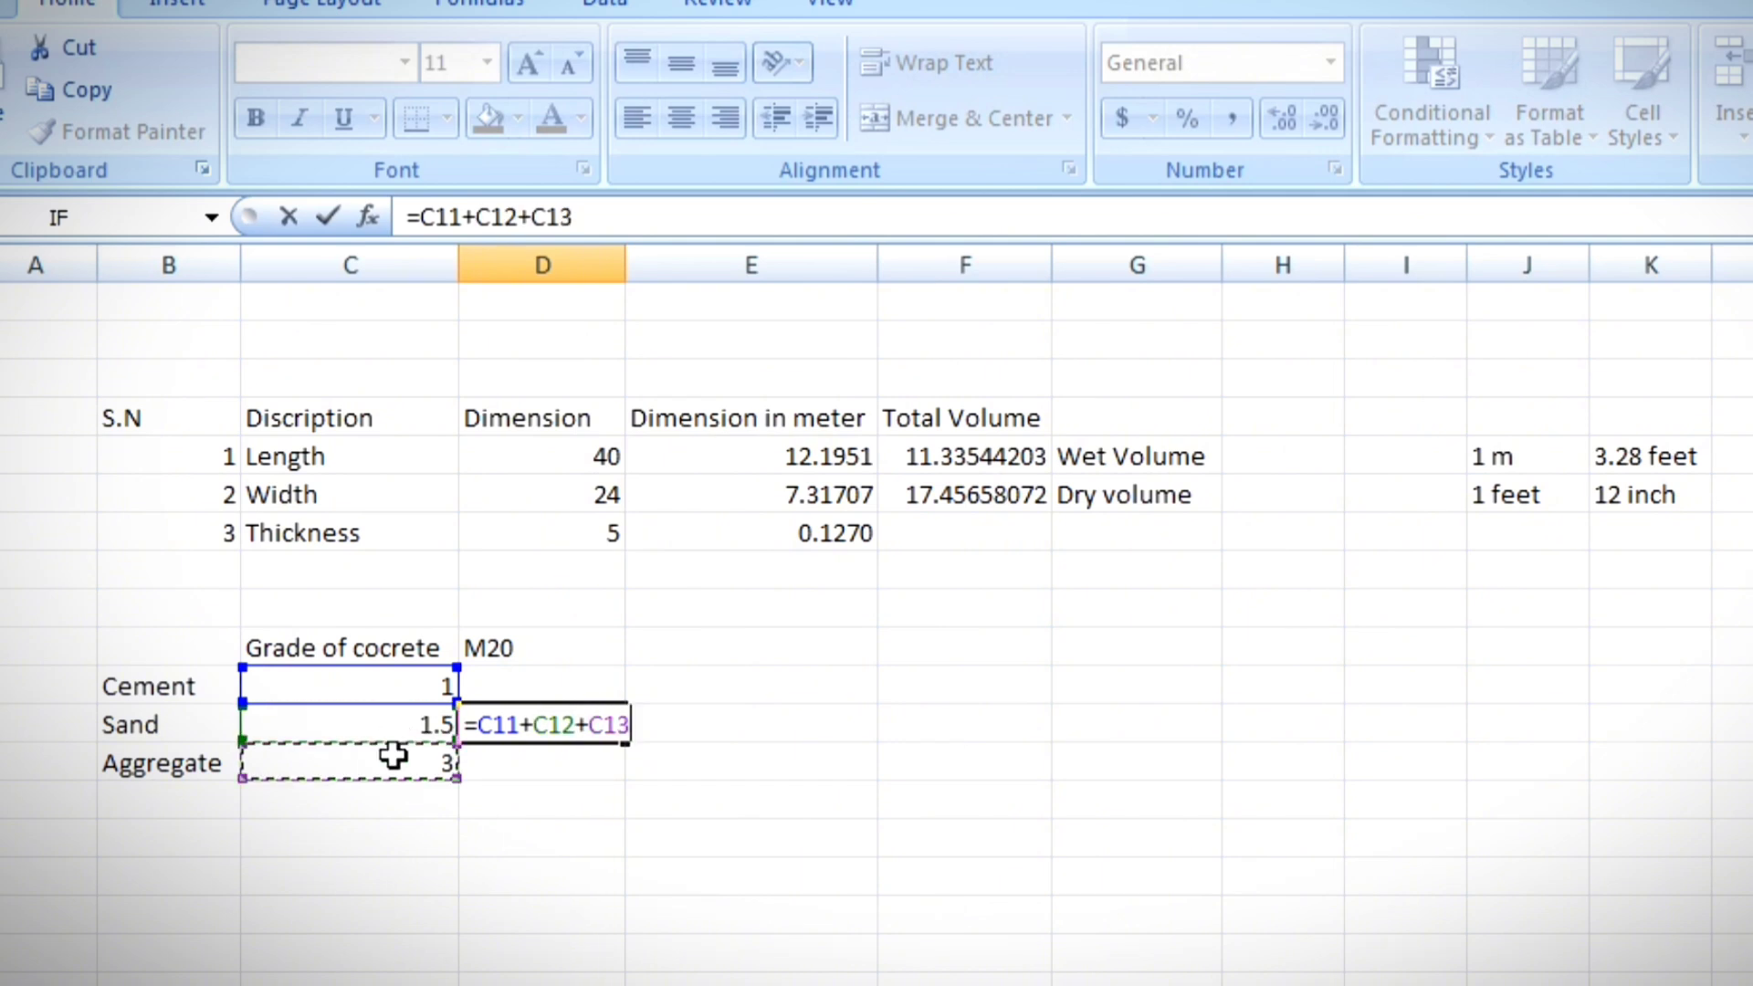
key(Return)
click(571, 721)
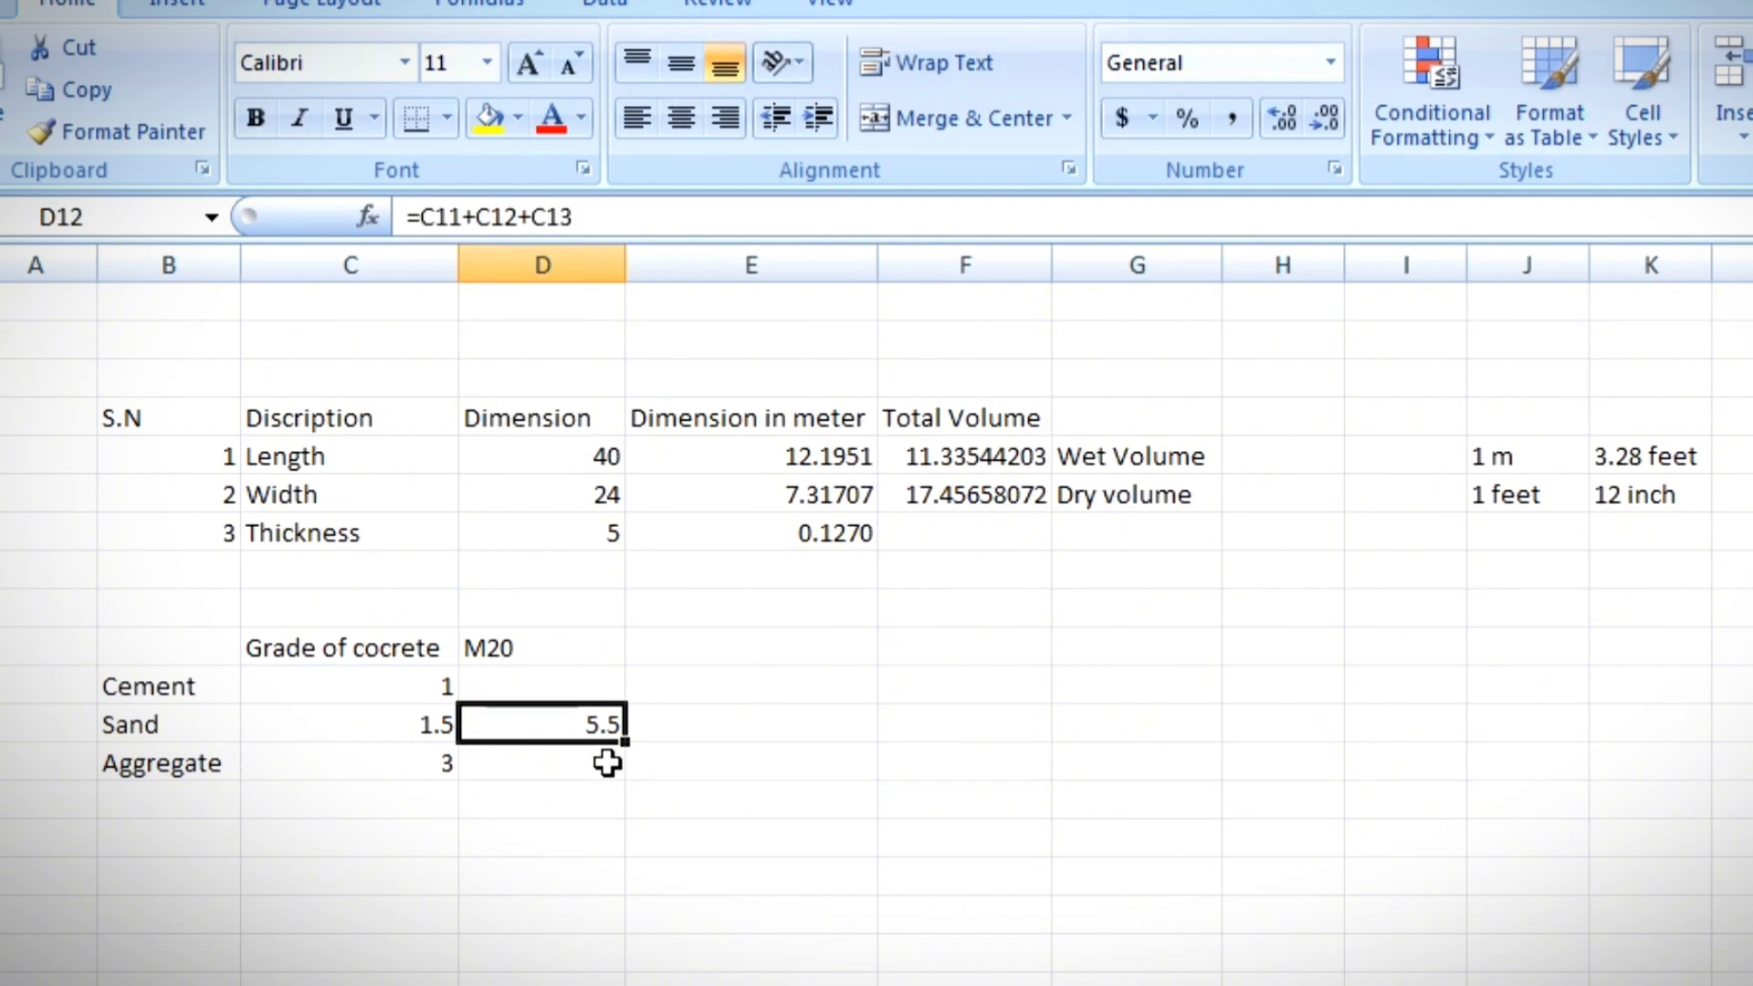
drag(430, 693, 425, 782)
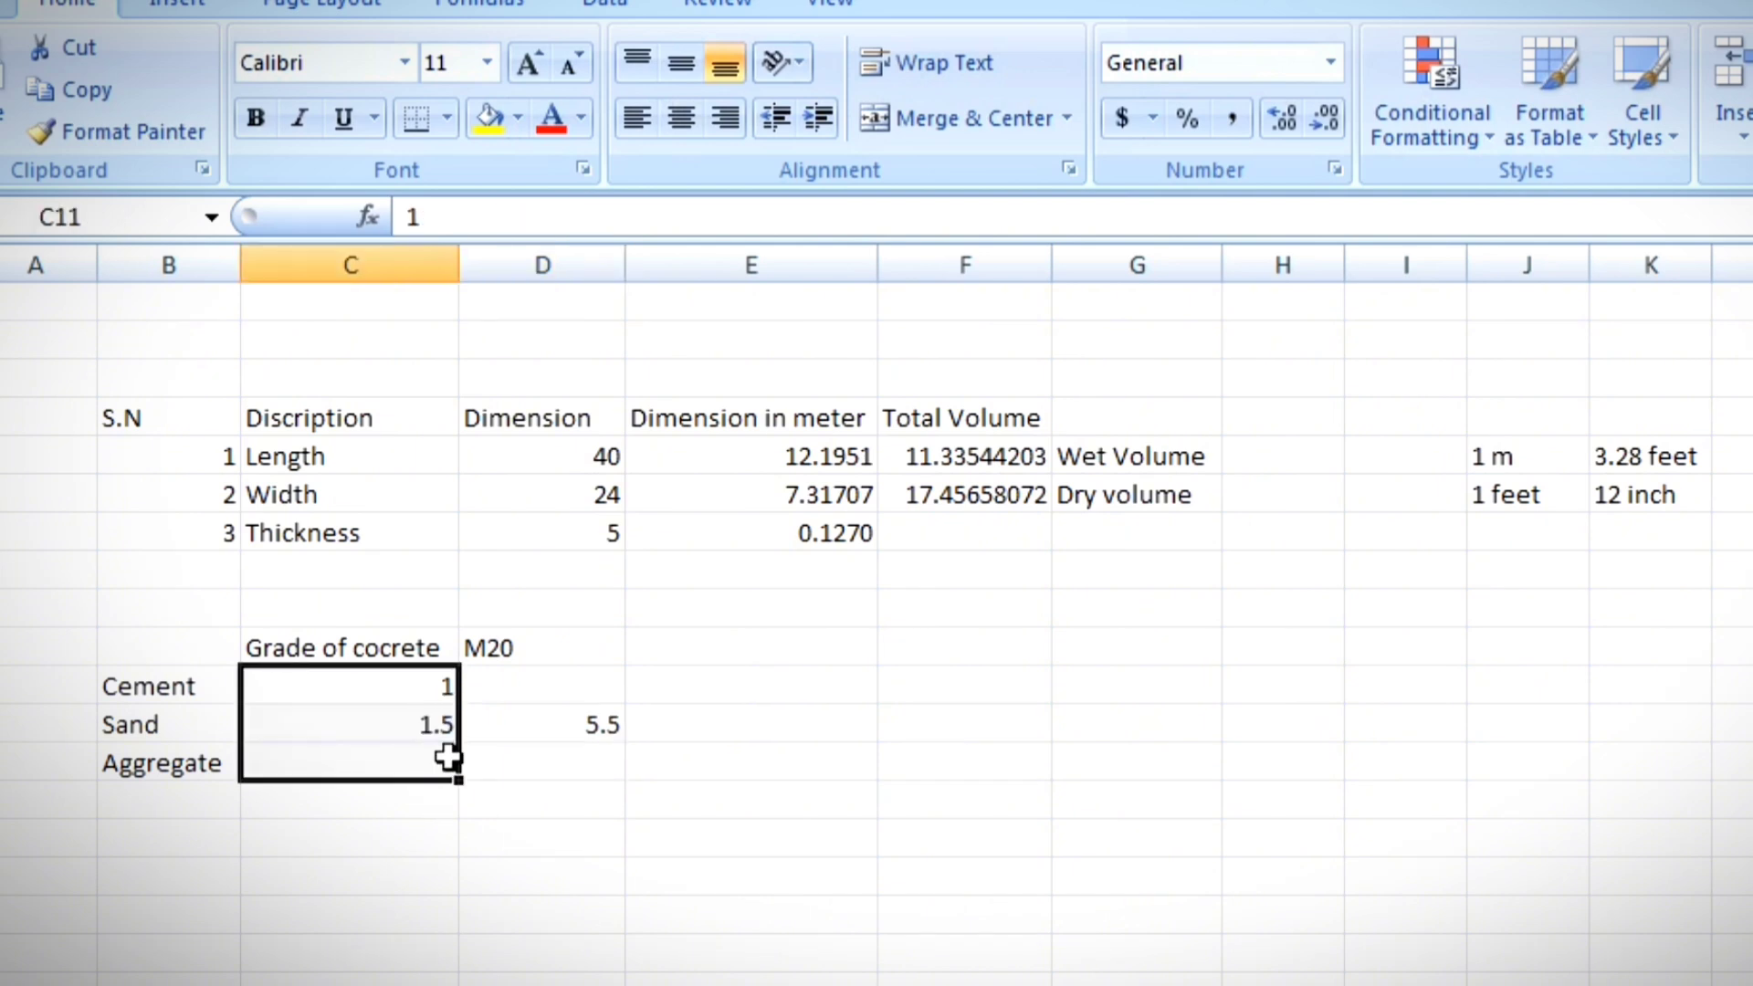
click(607, 836)
click(589, 731)
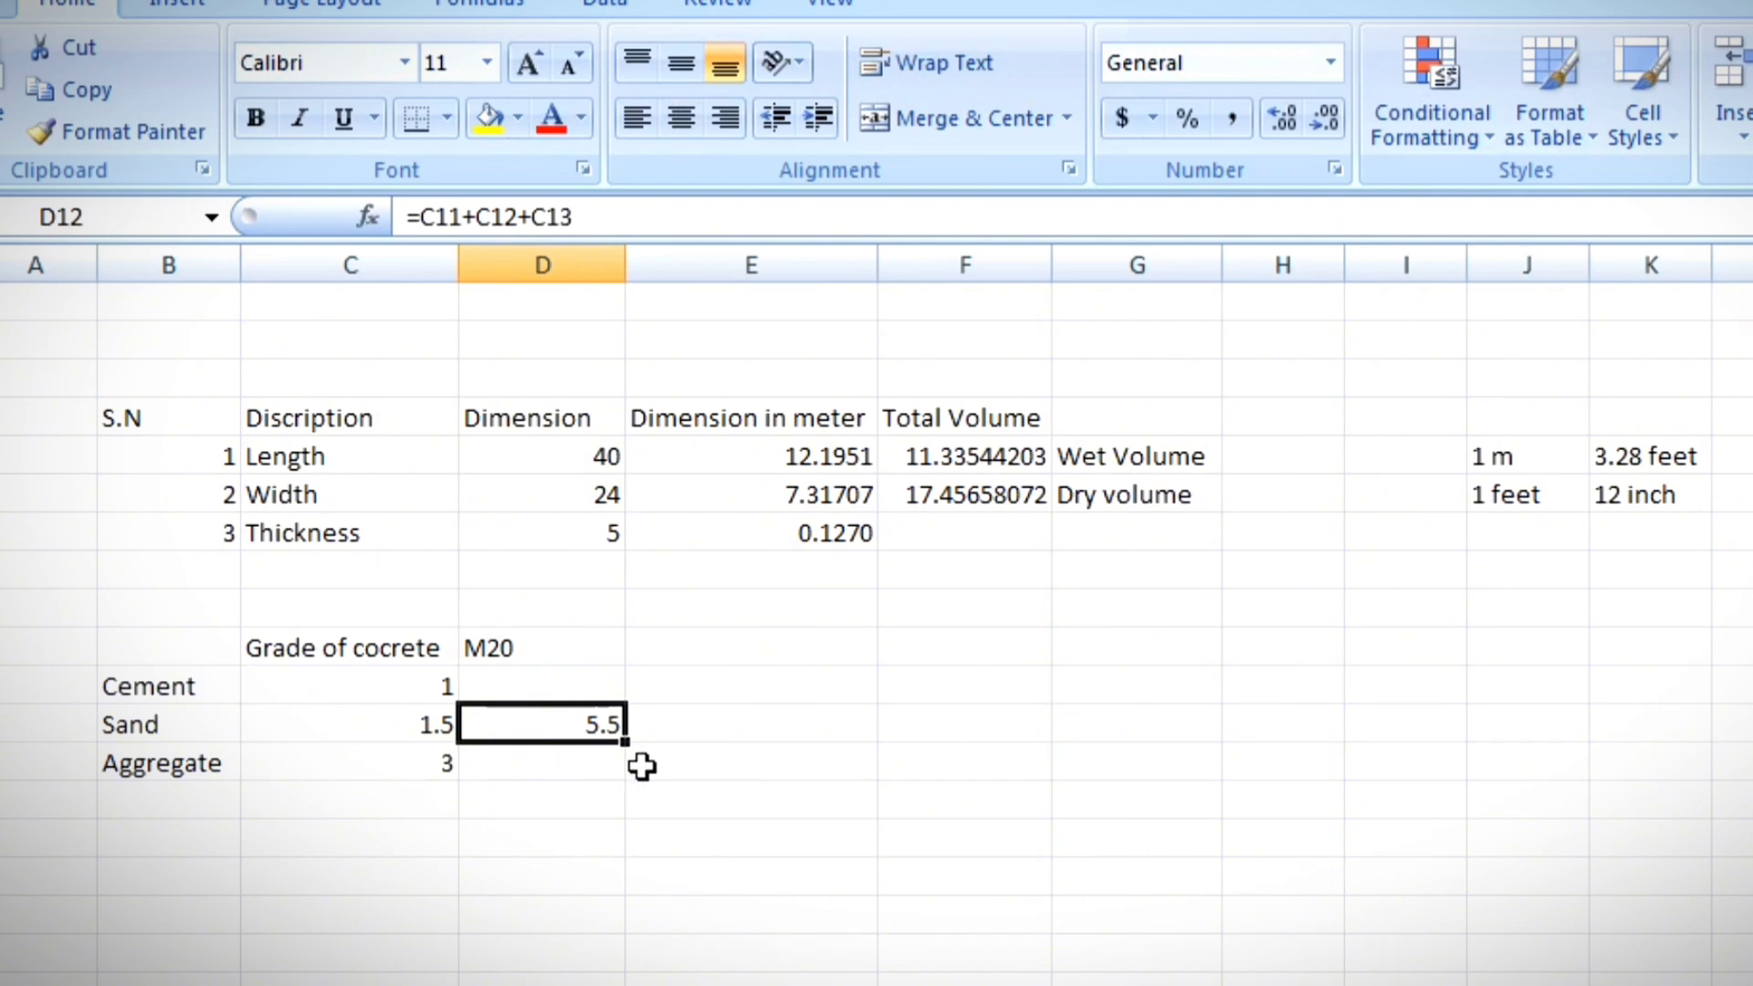
click(630, 797)
click(595, 731)
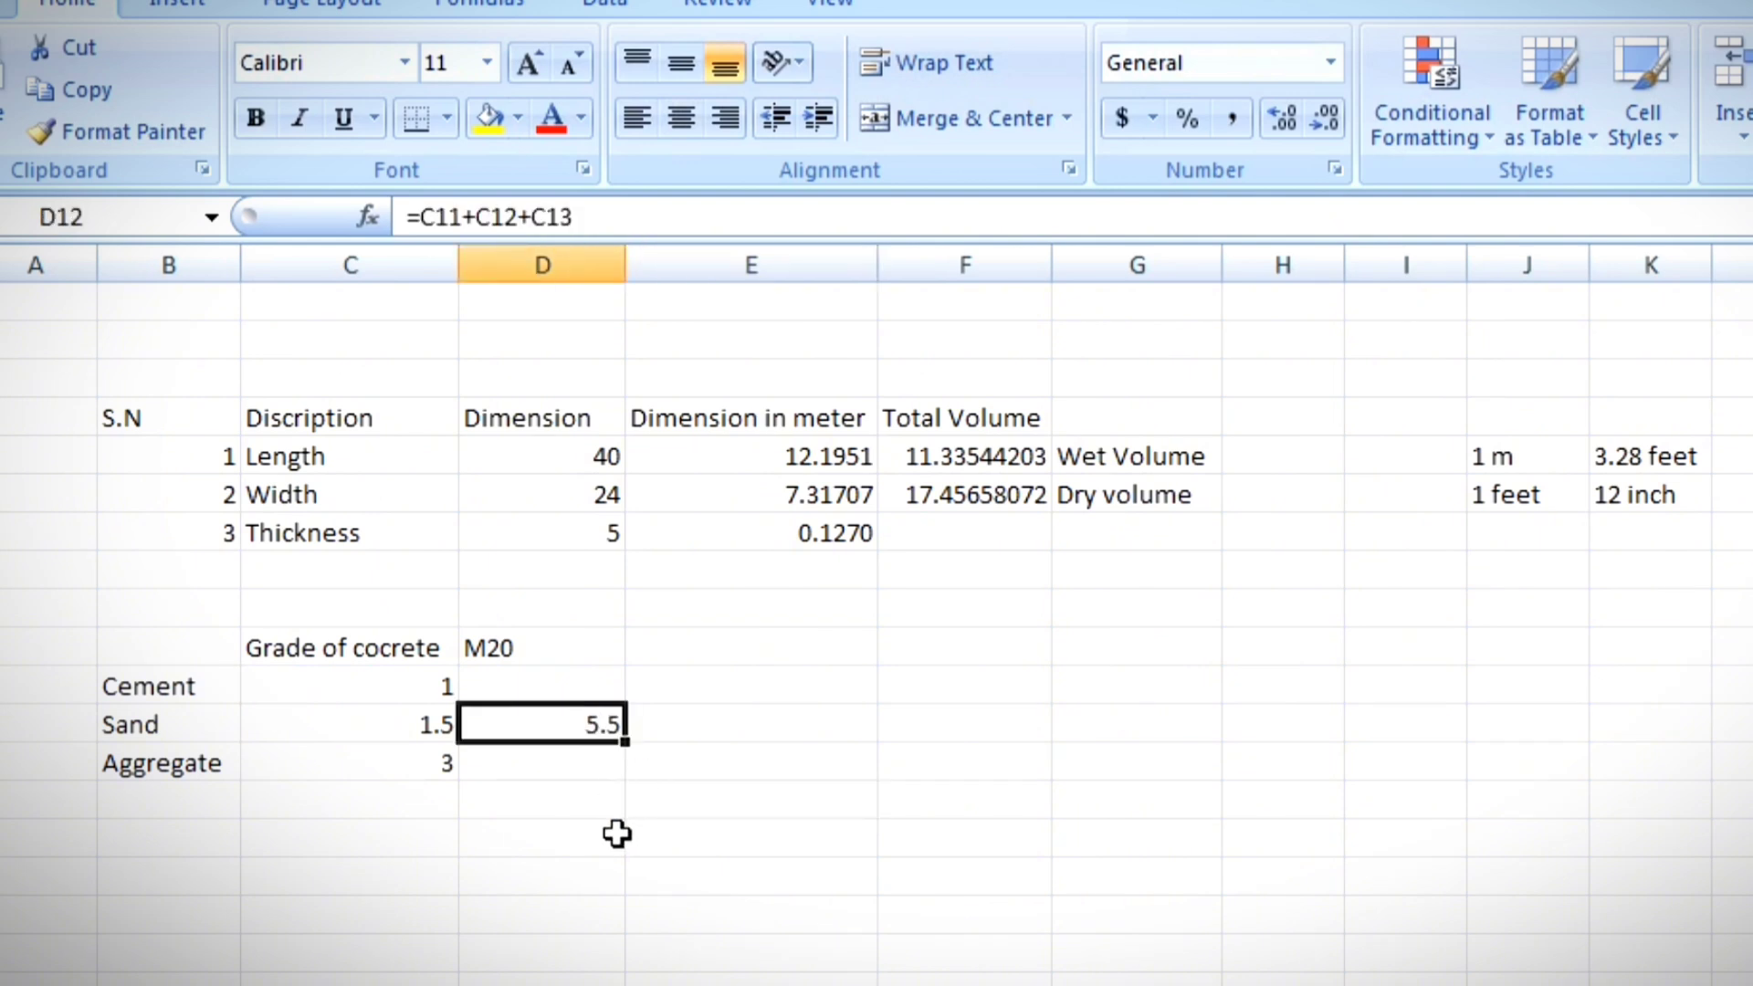
Step: Enter the labels Vo. Cement, Vo. Sand and Vo. Aggregate in cells E15, E16 and E17
click(782, 813)
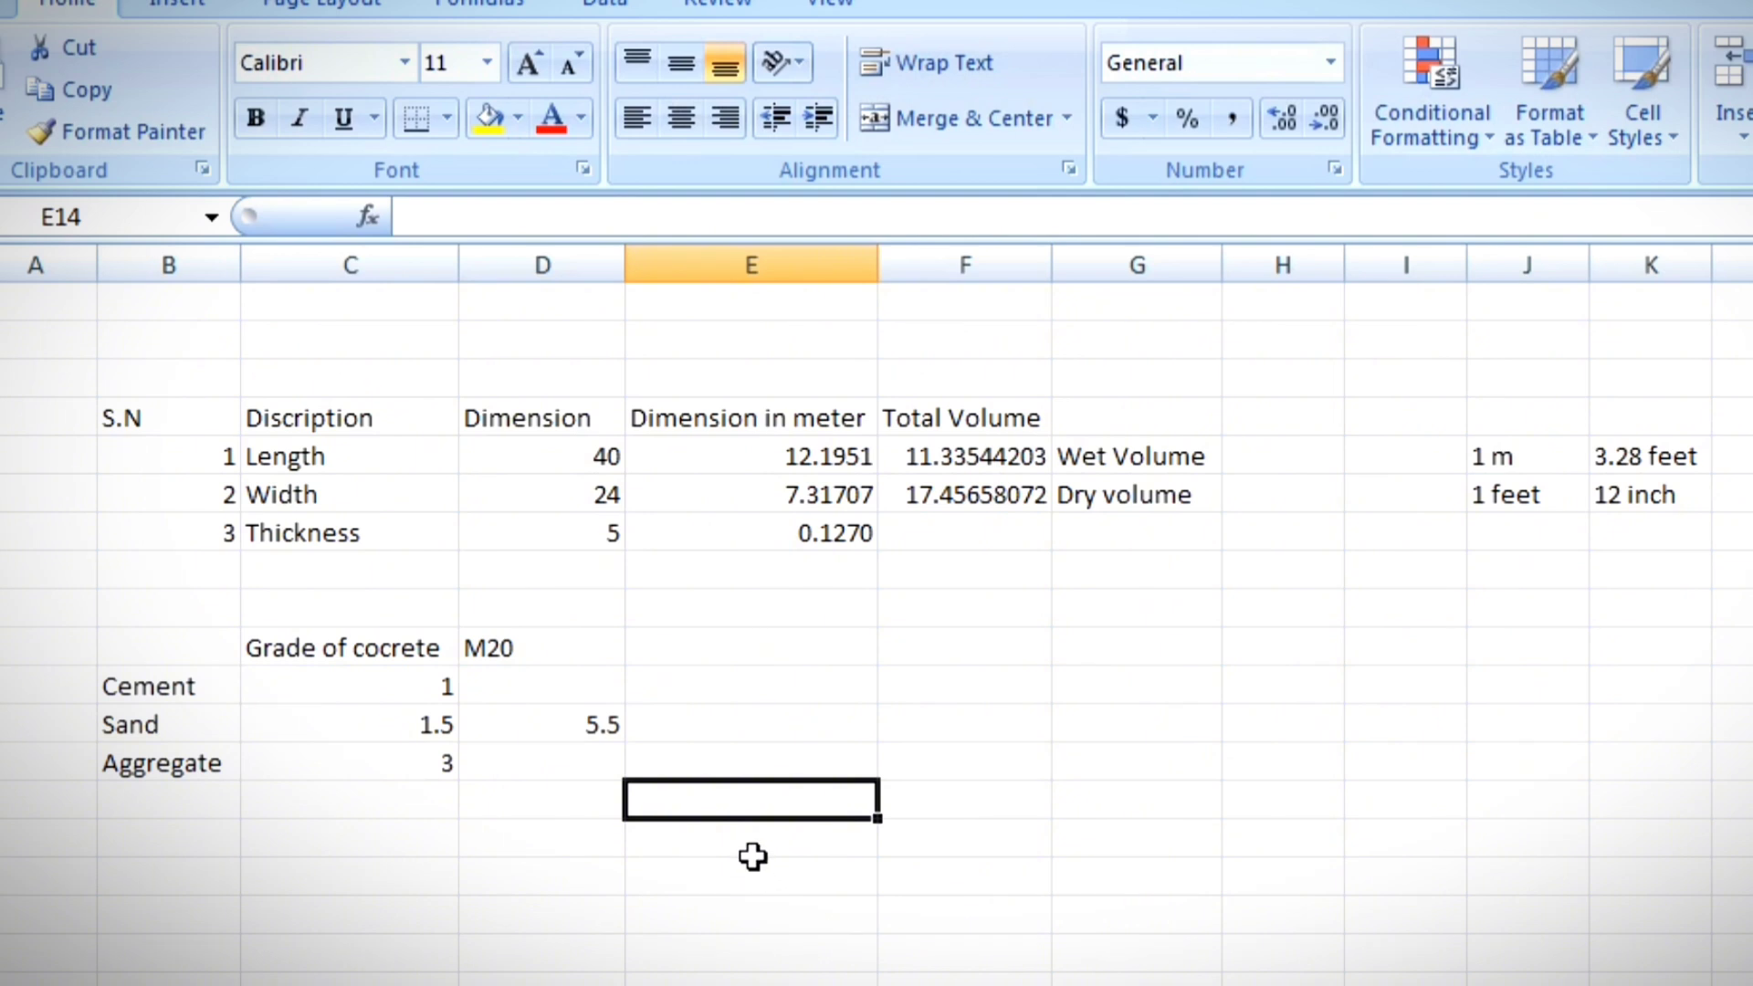
click(736, 841)
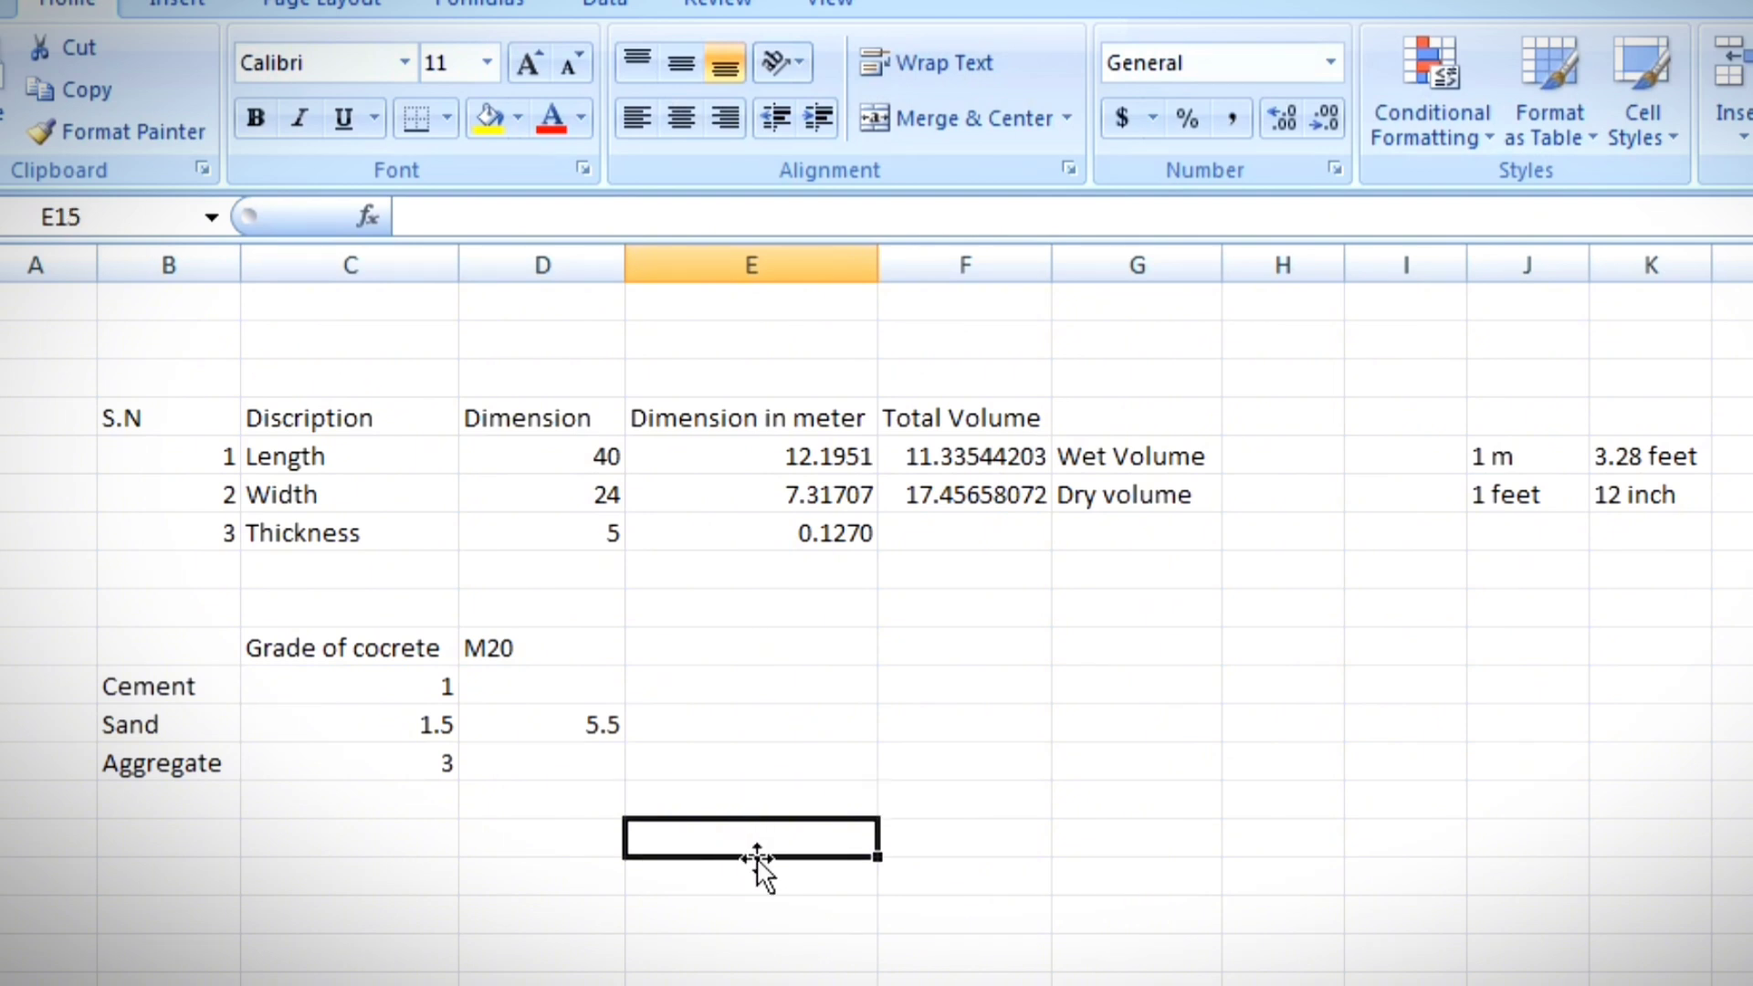
text(Vo. Ceme)
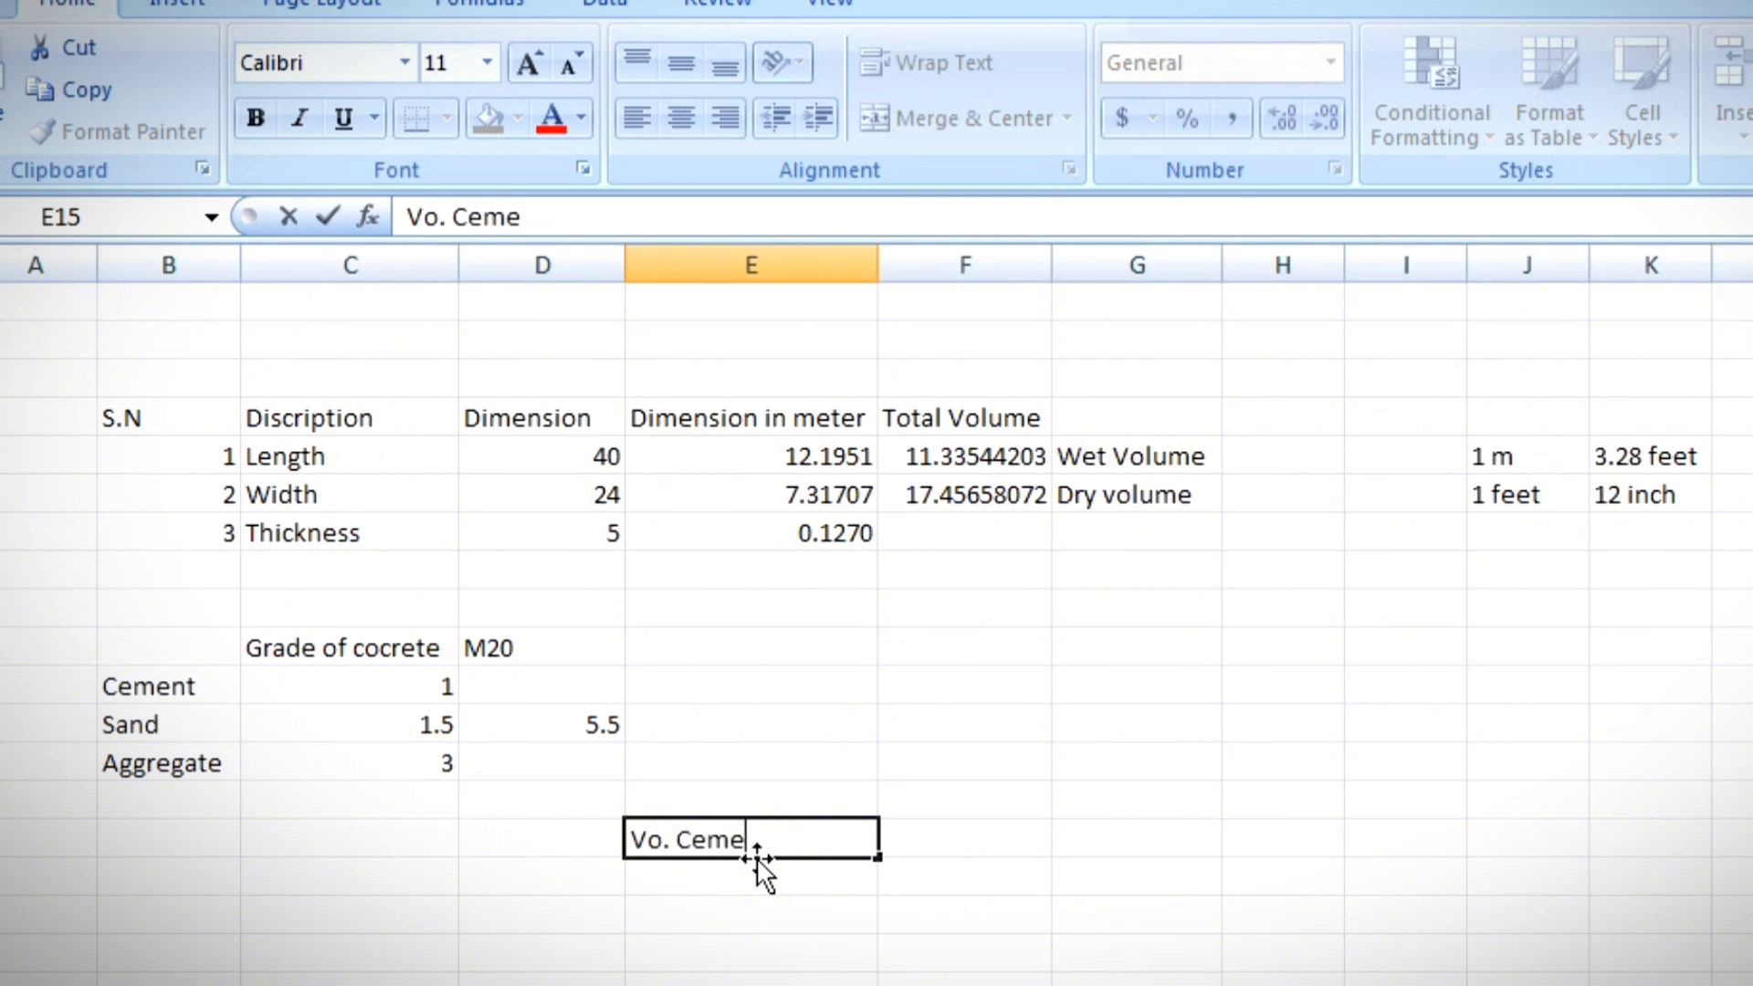
text(nt)
key(Return)
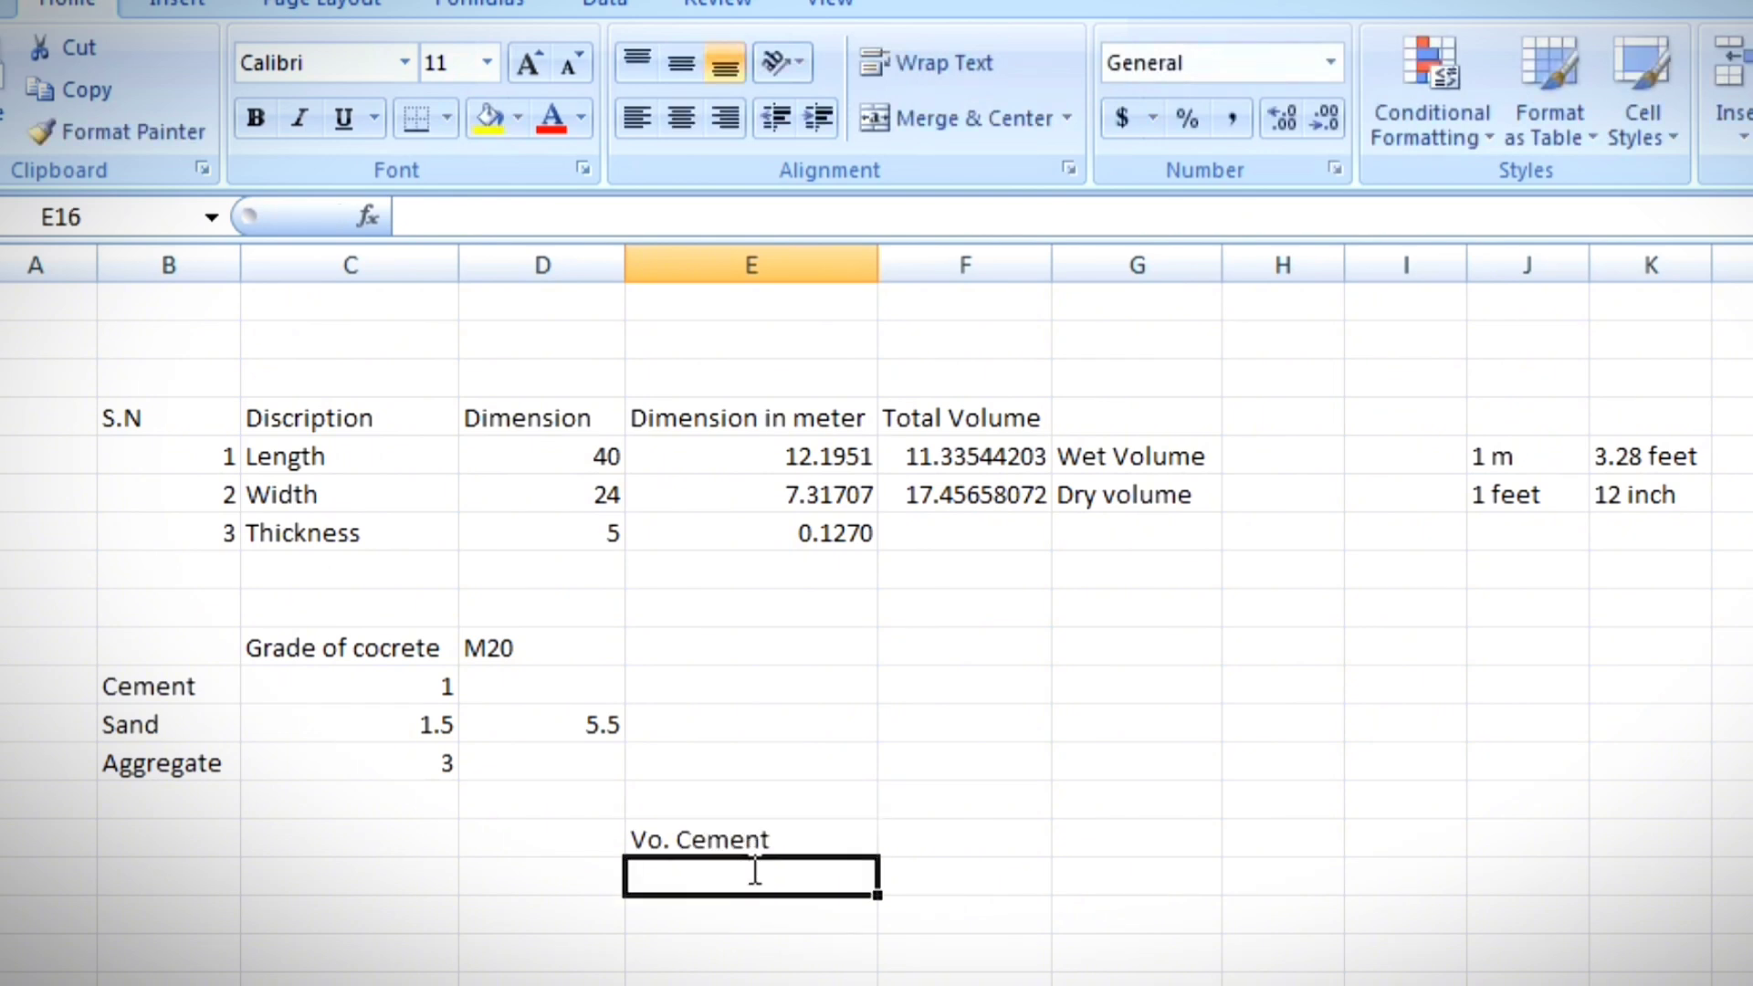
text(Vo. Sand)
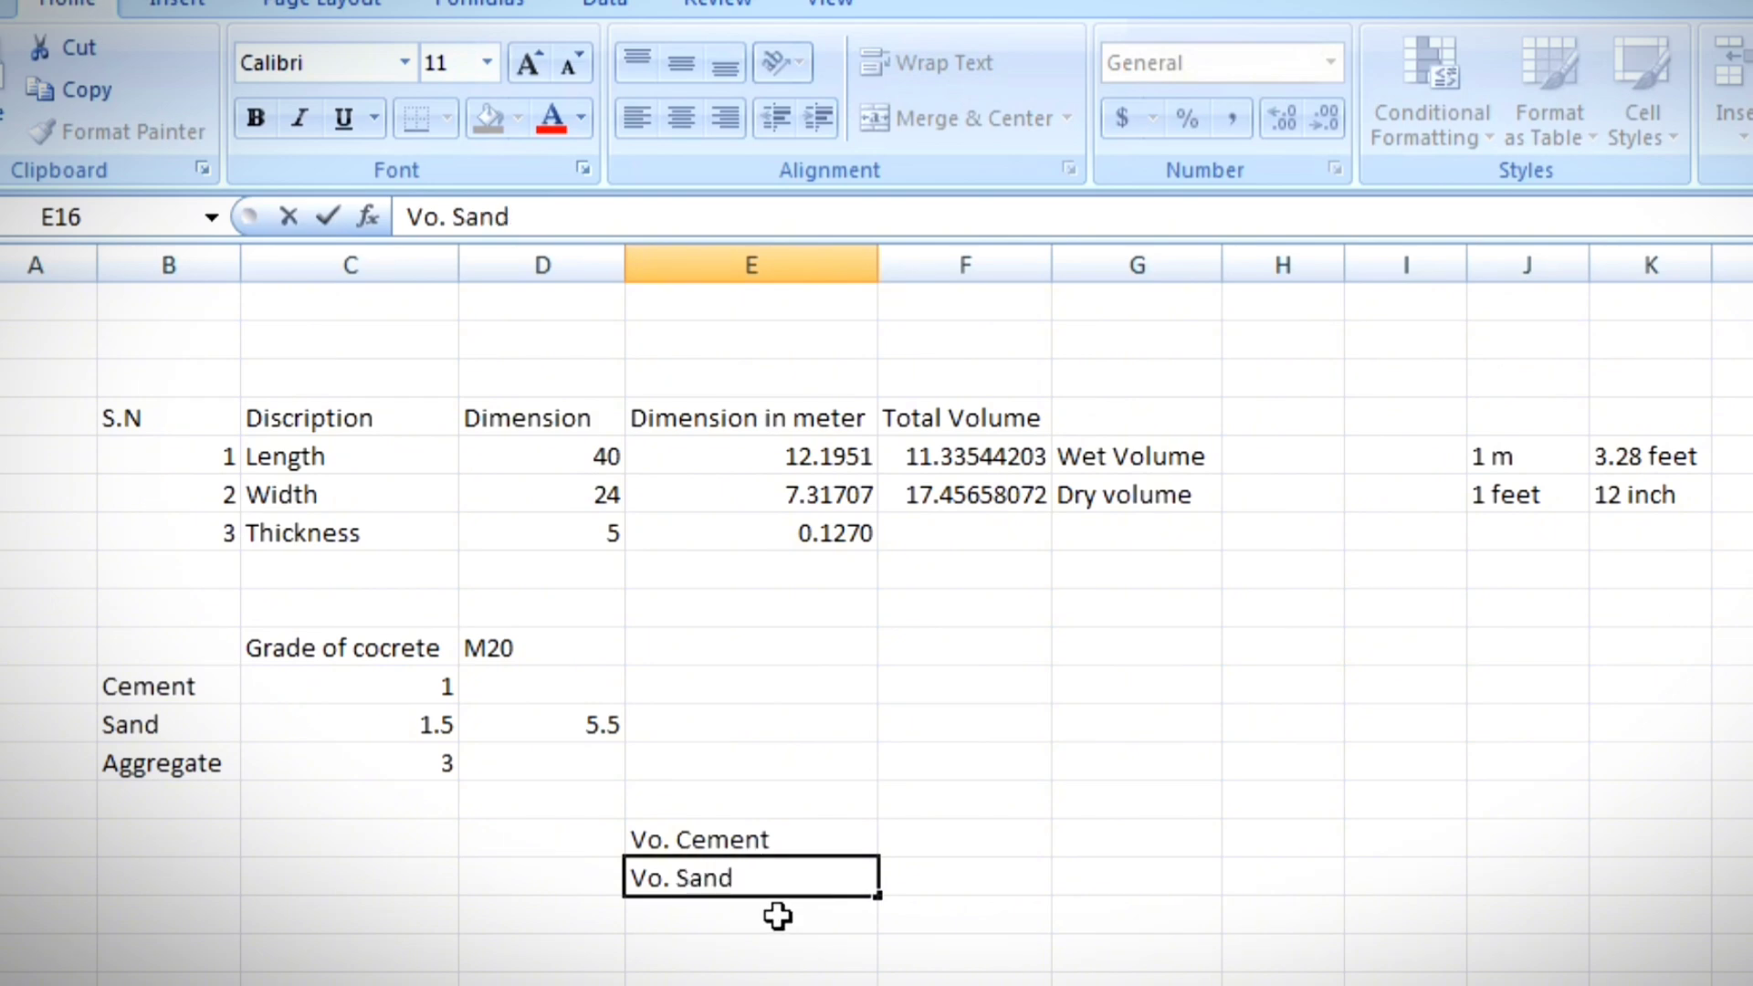
key(Return)
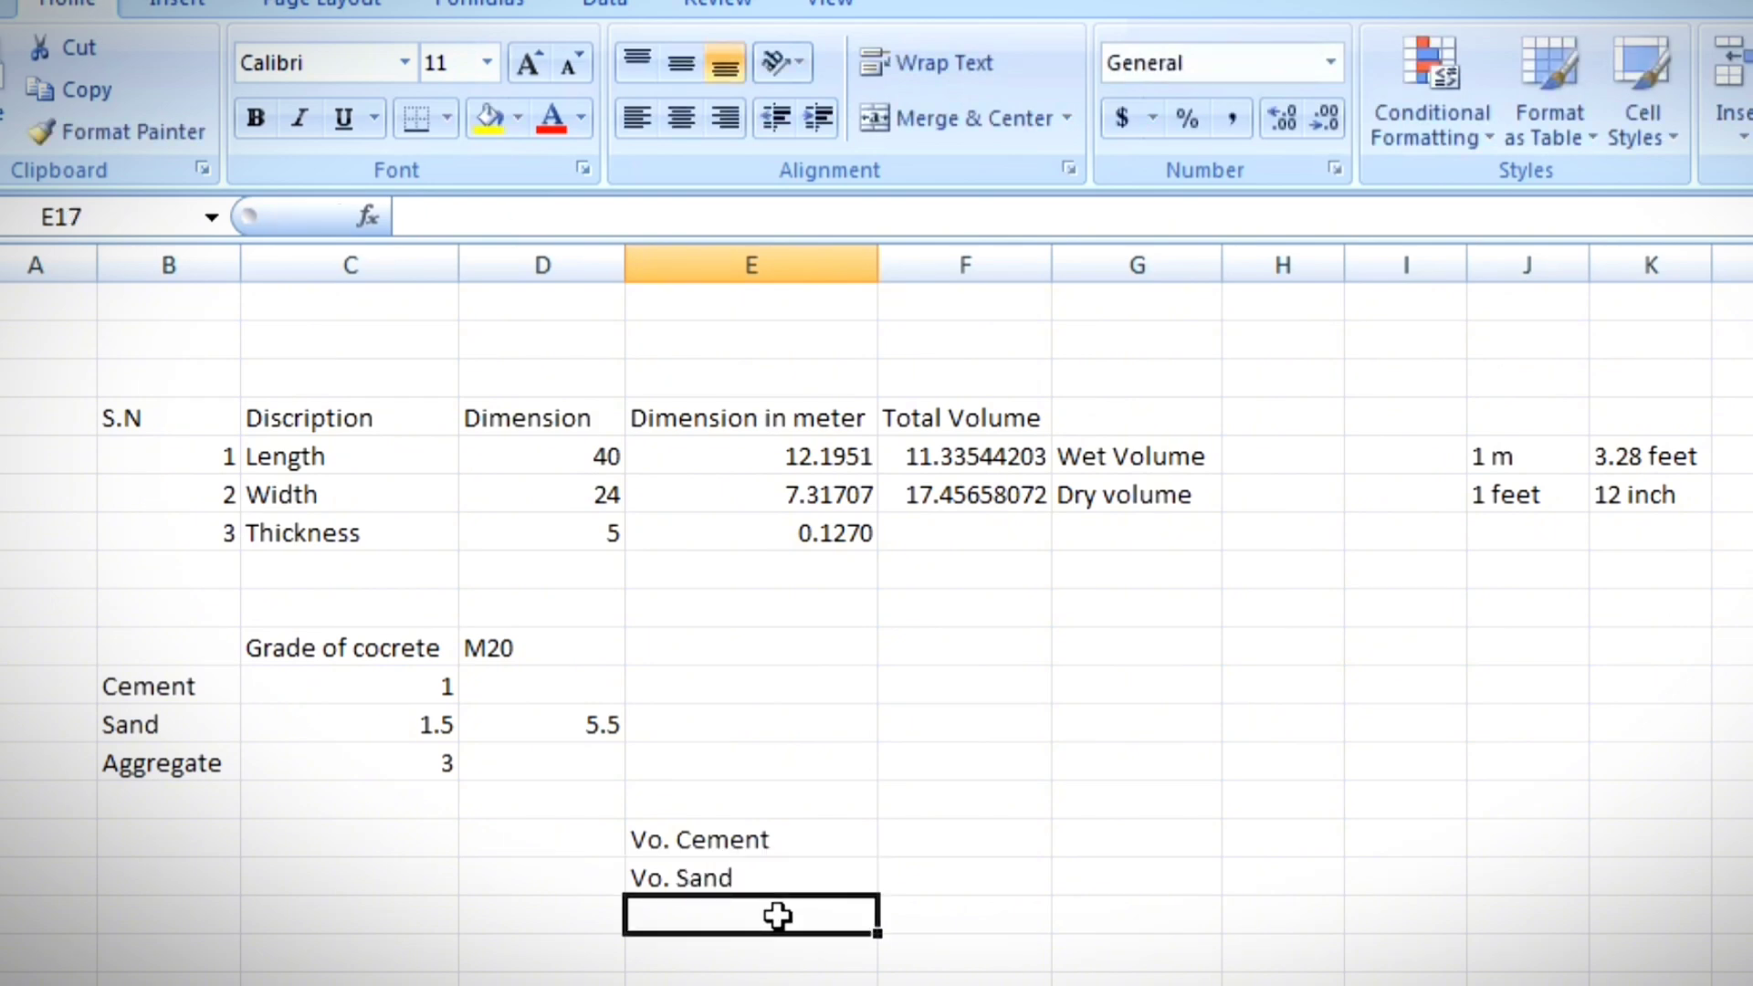
text(Vo. Aggregate)
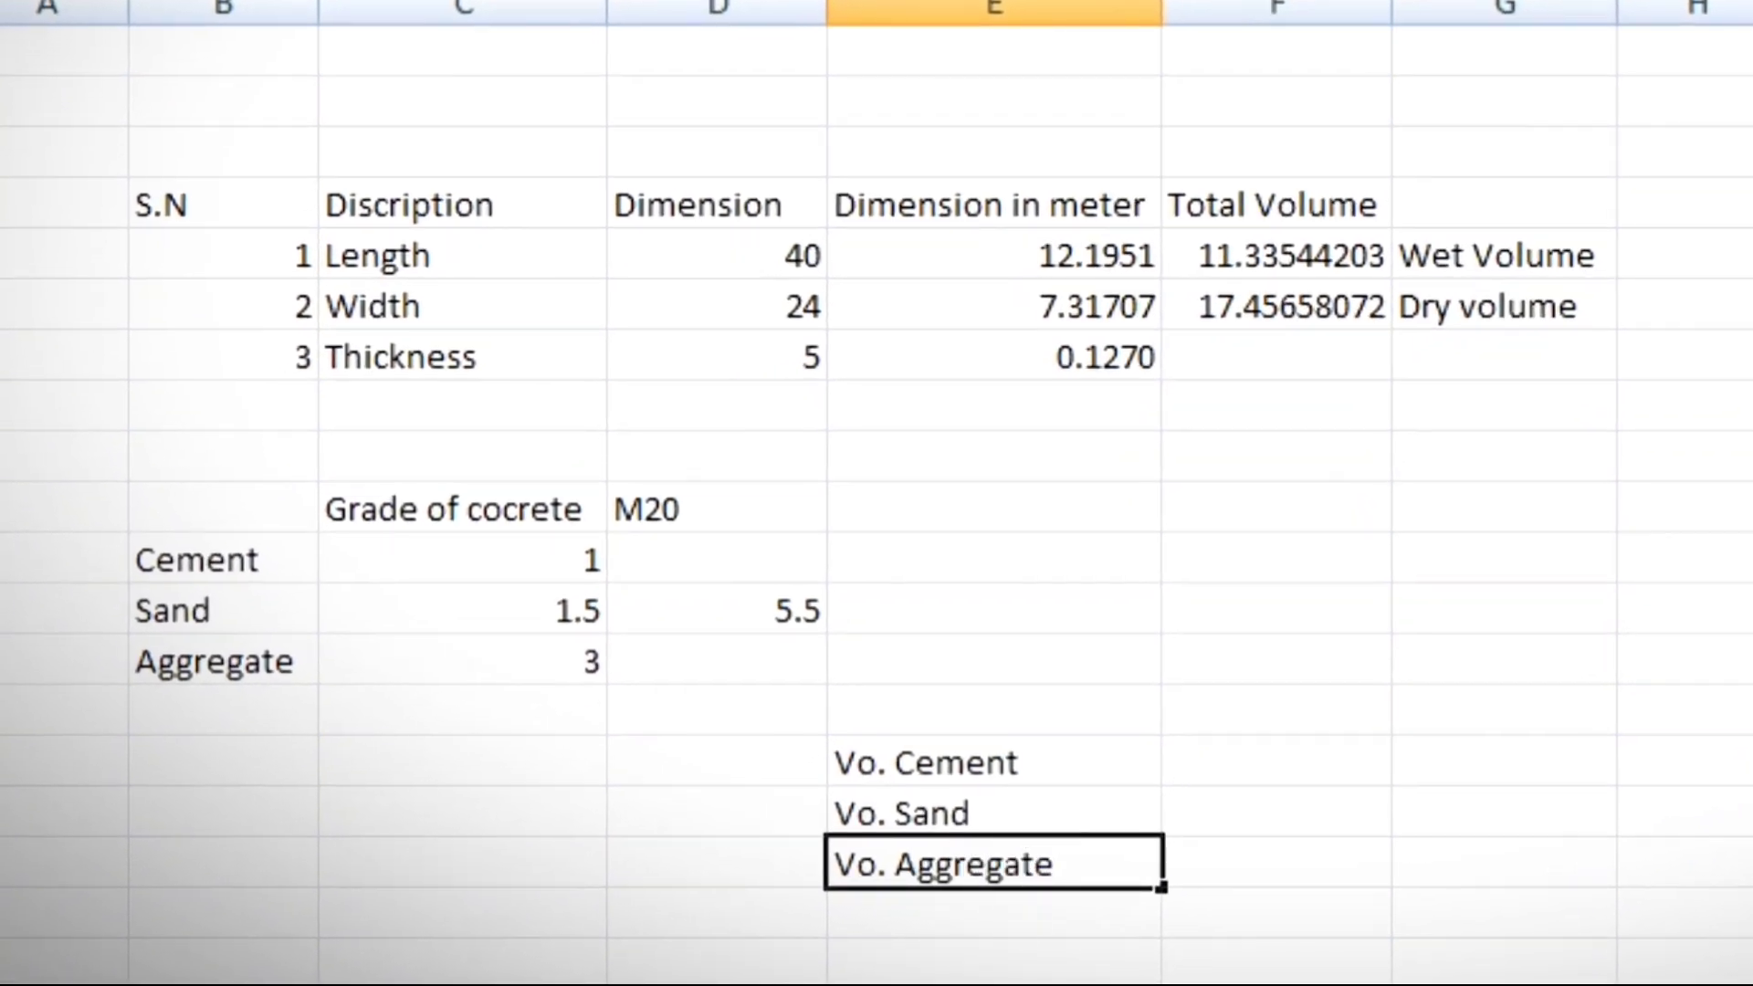
click(1272, 770)
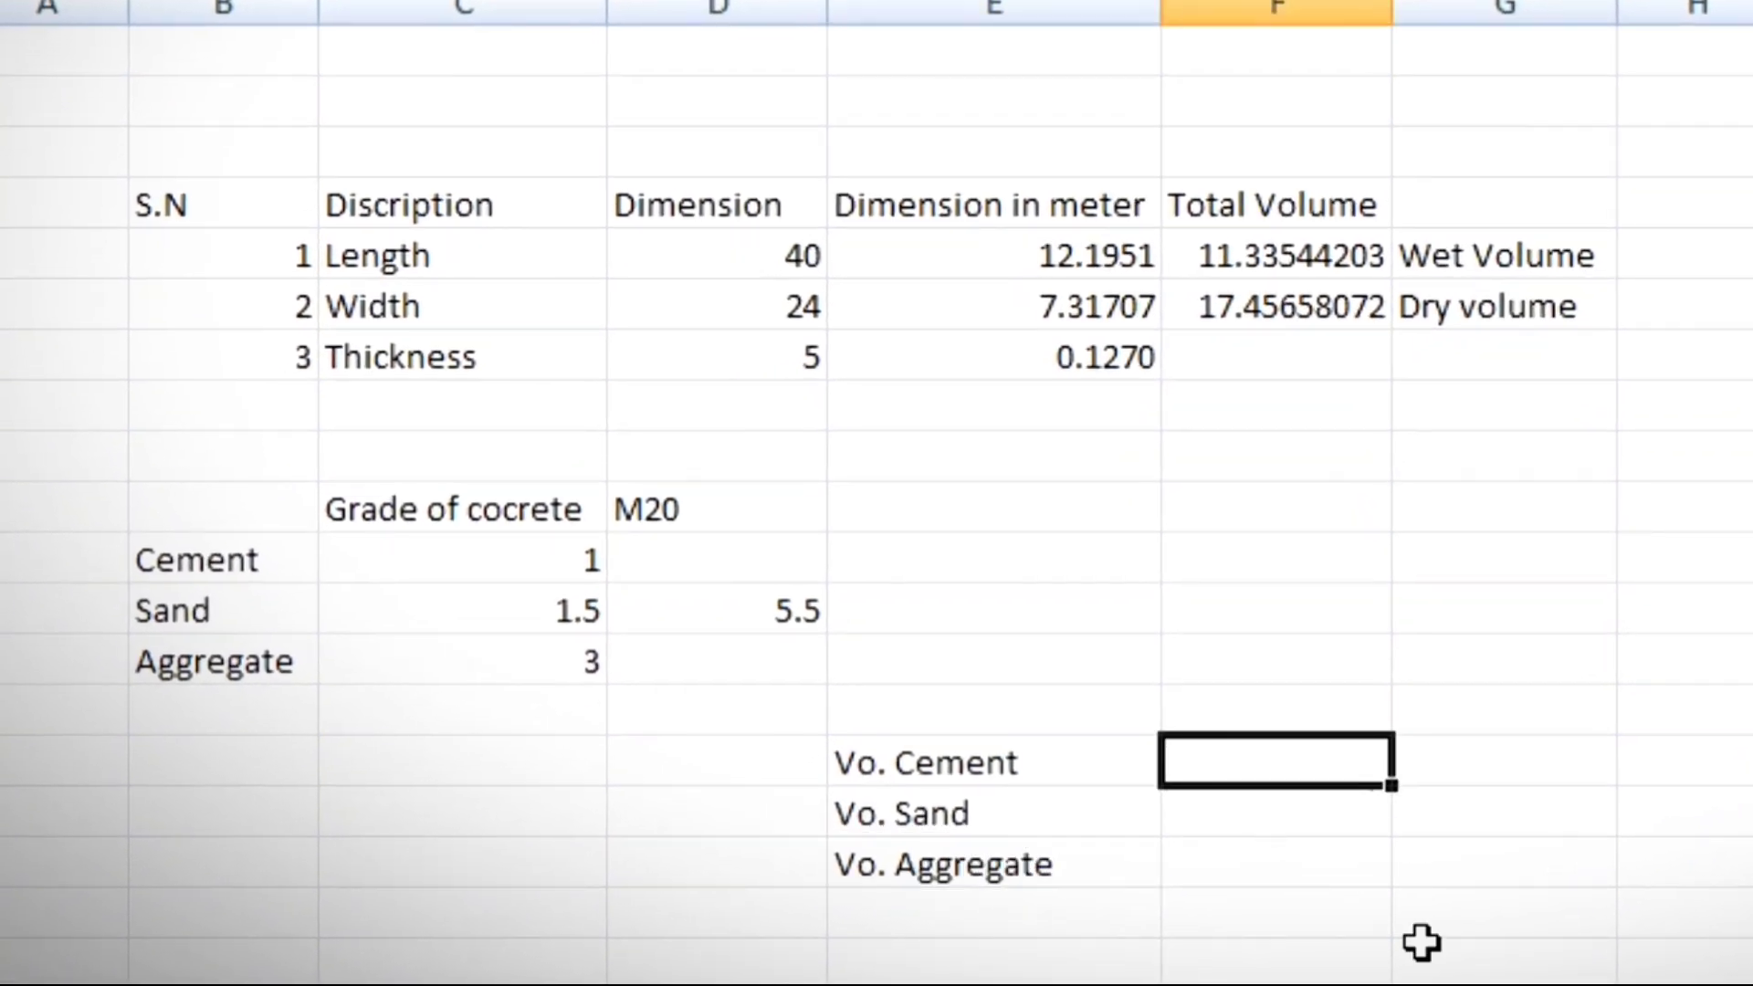
Step: Examine the empty volume cells beside the new labels, then the cement proportion, the proportion total and the dry volume
click(1236, 806)
click(1260, 771)
click(1252, 813)
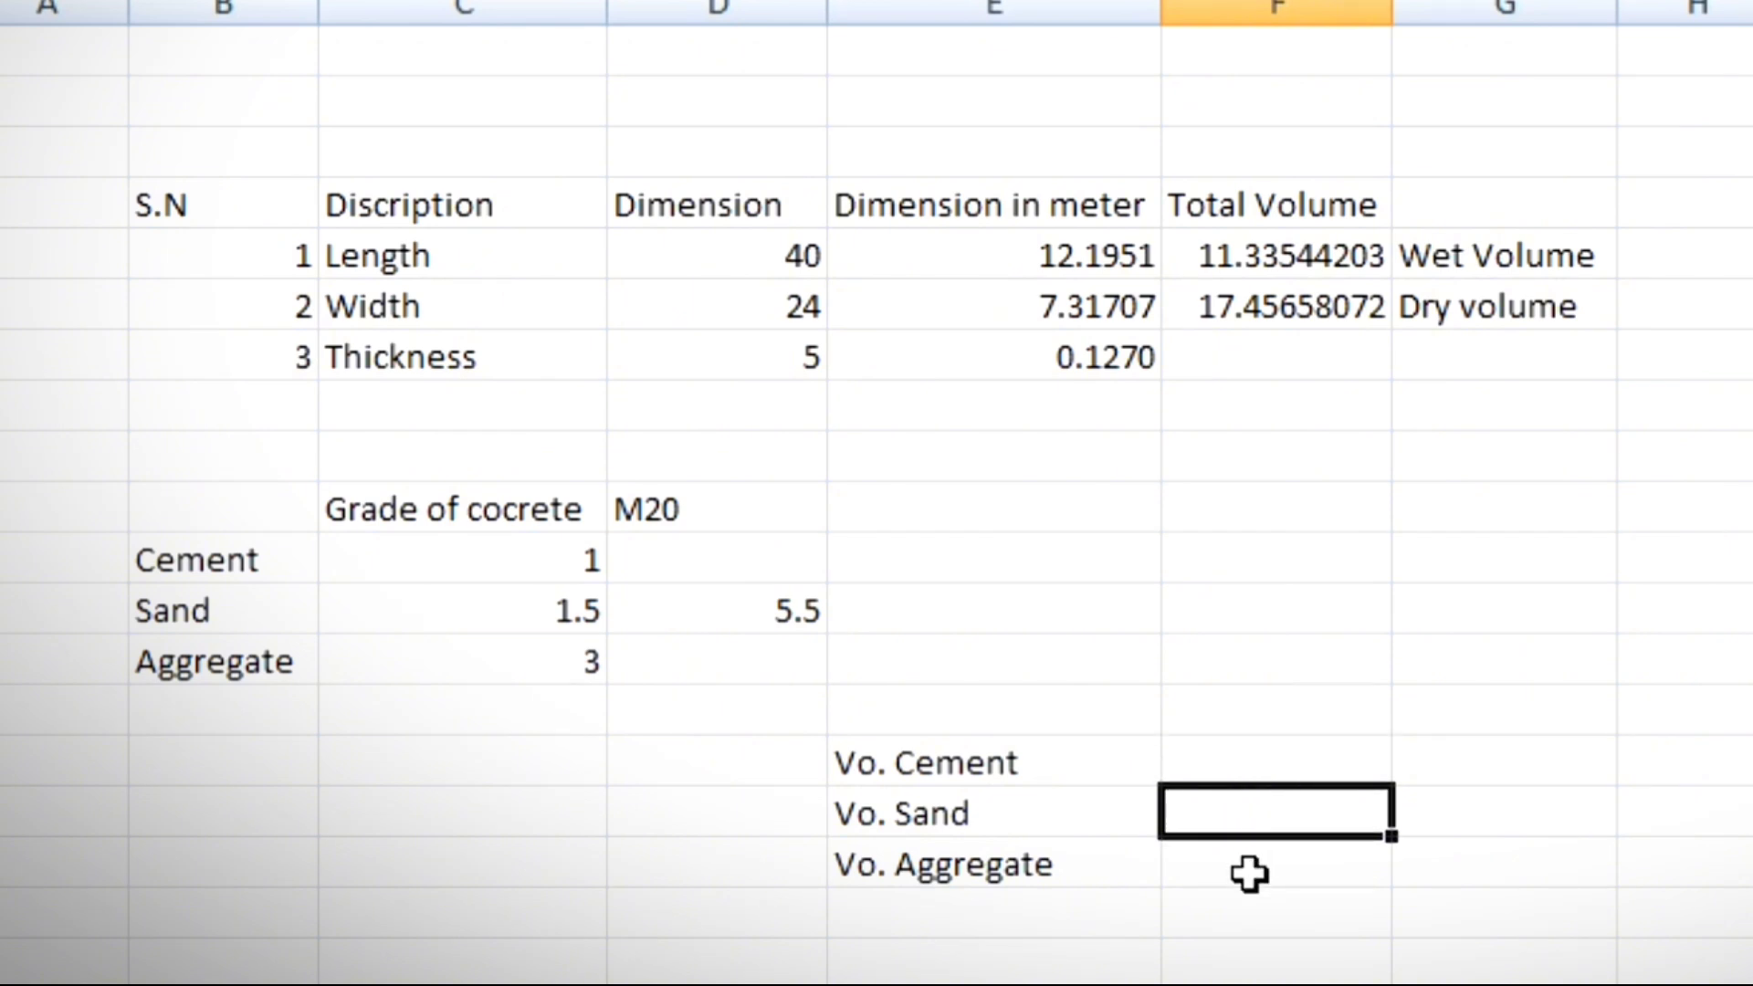
click(1249, 875)
click(1286, 801)
click(1289, 769)
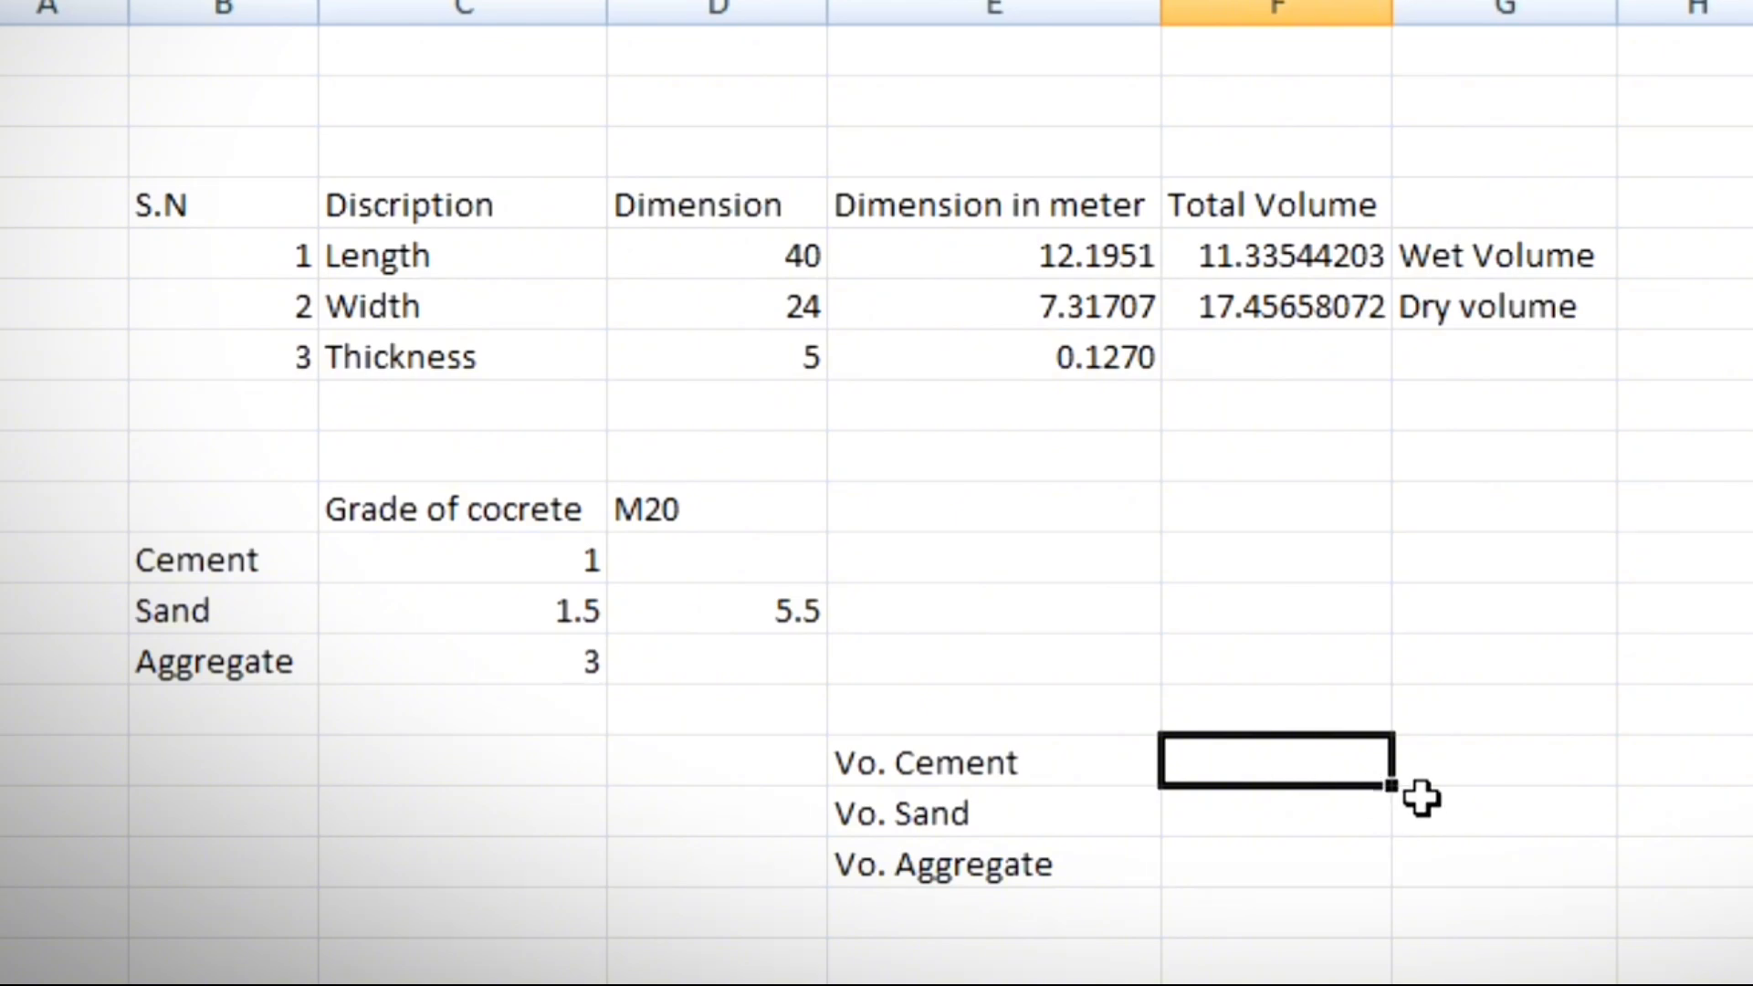
click(1283, 808)
click(1287, 770)
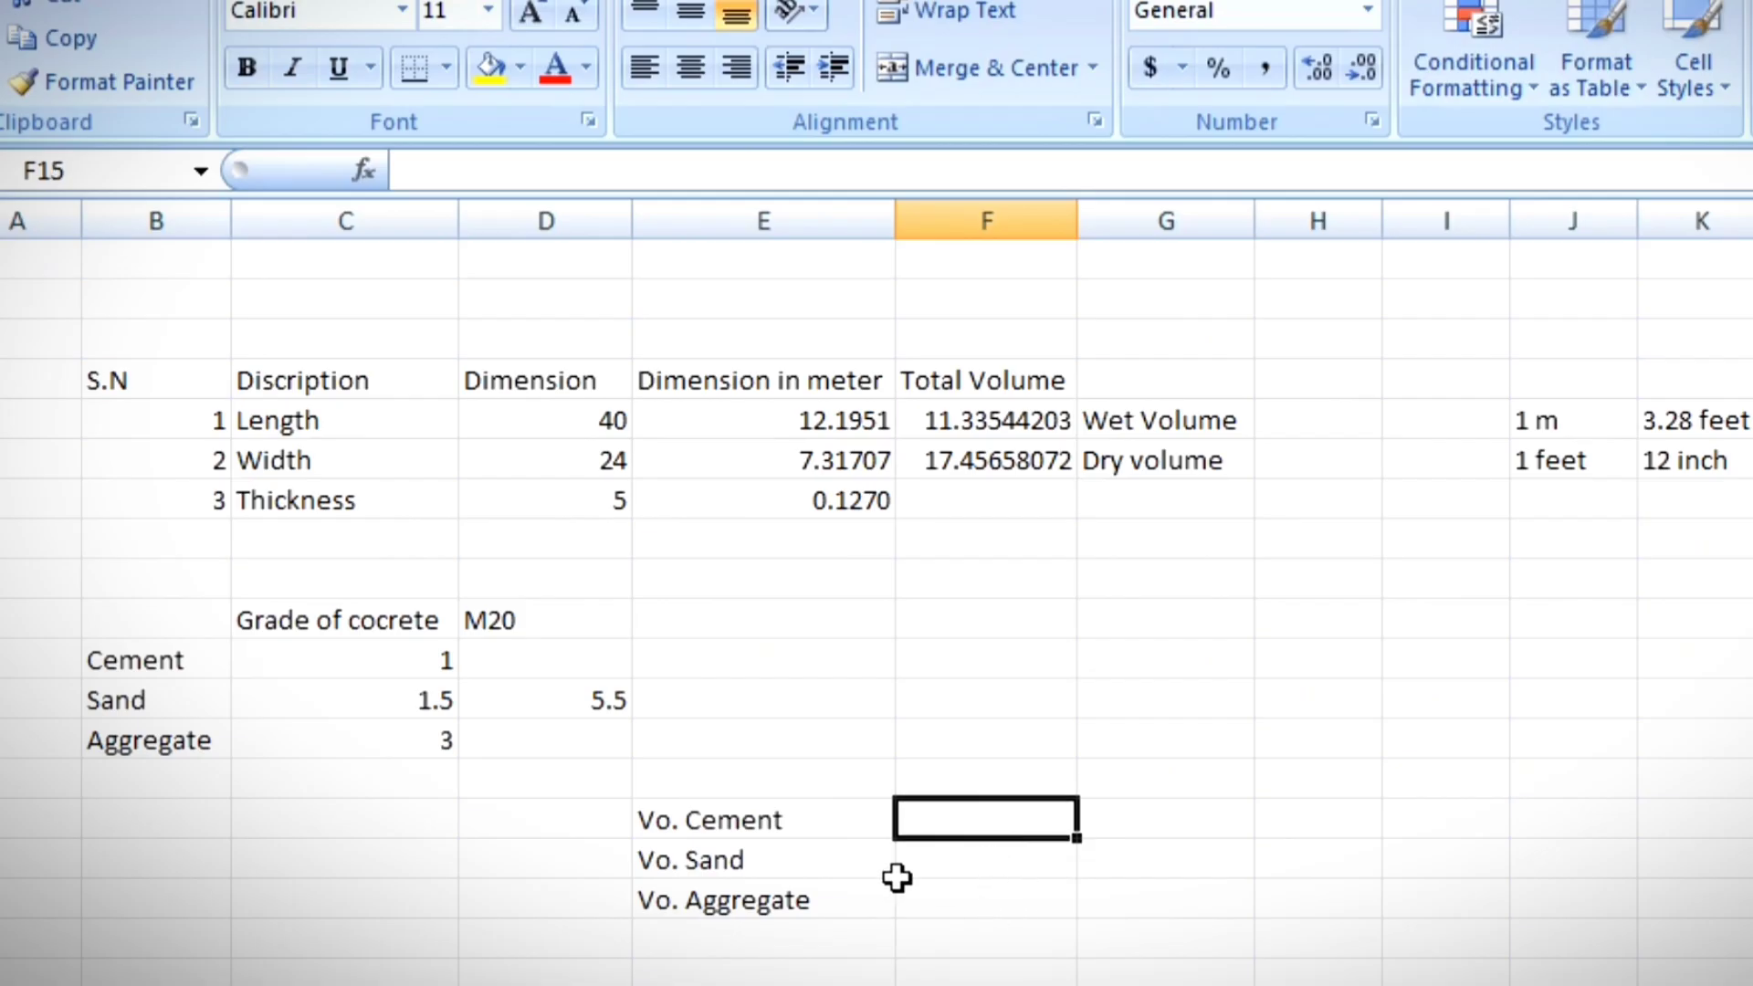
click(819, 834)
click(967, 835)
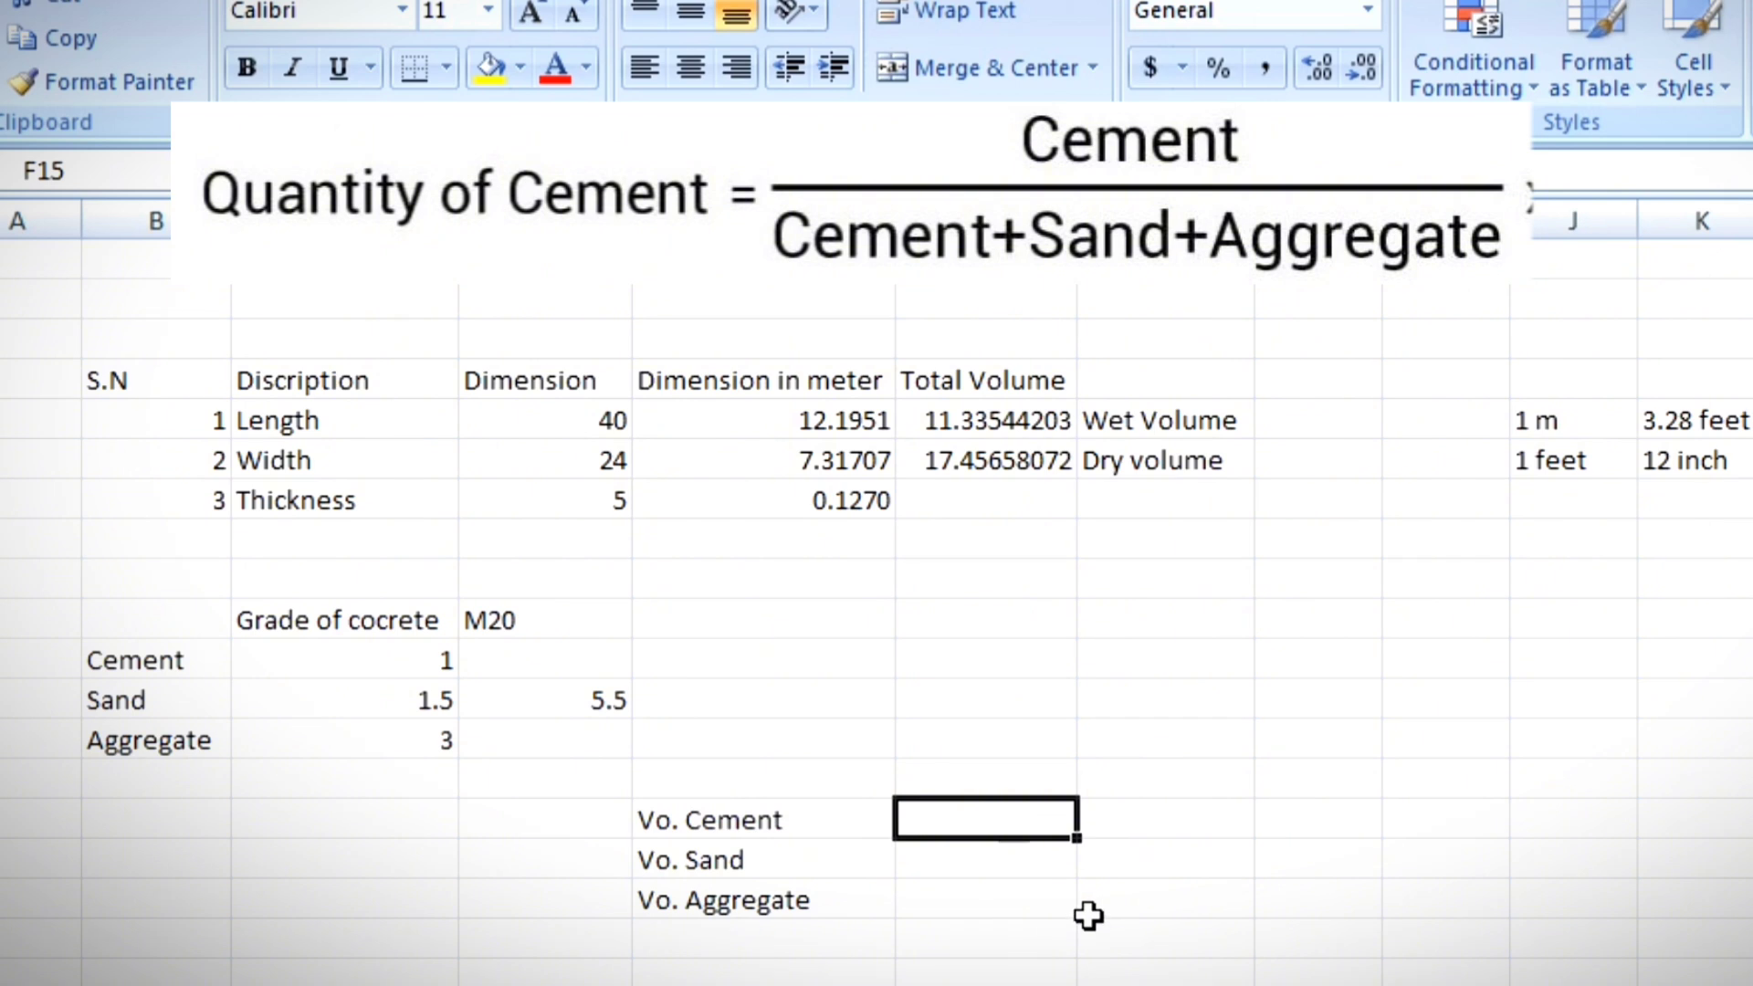
click(395, 672)
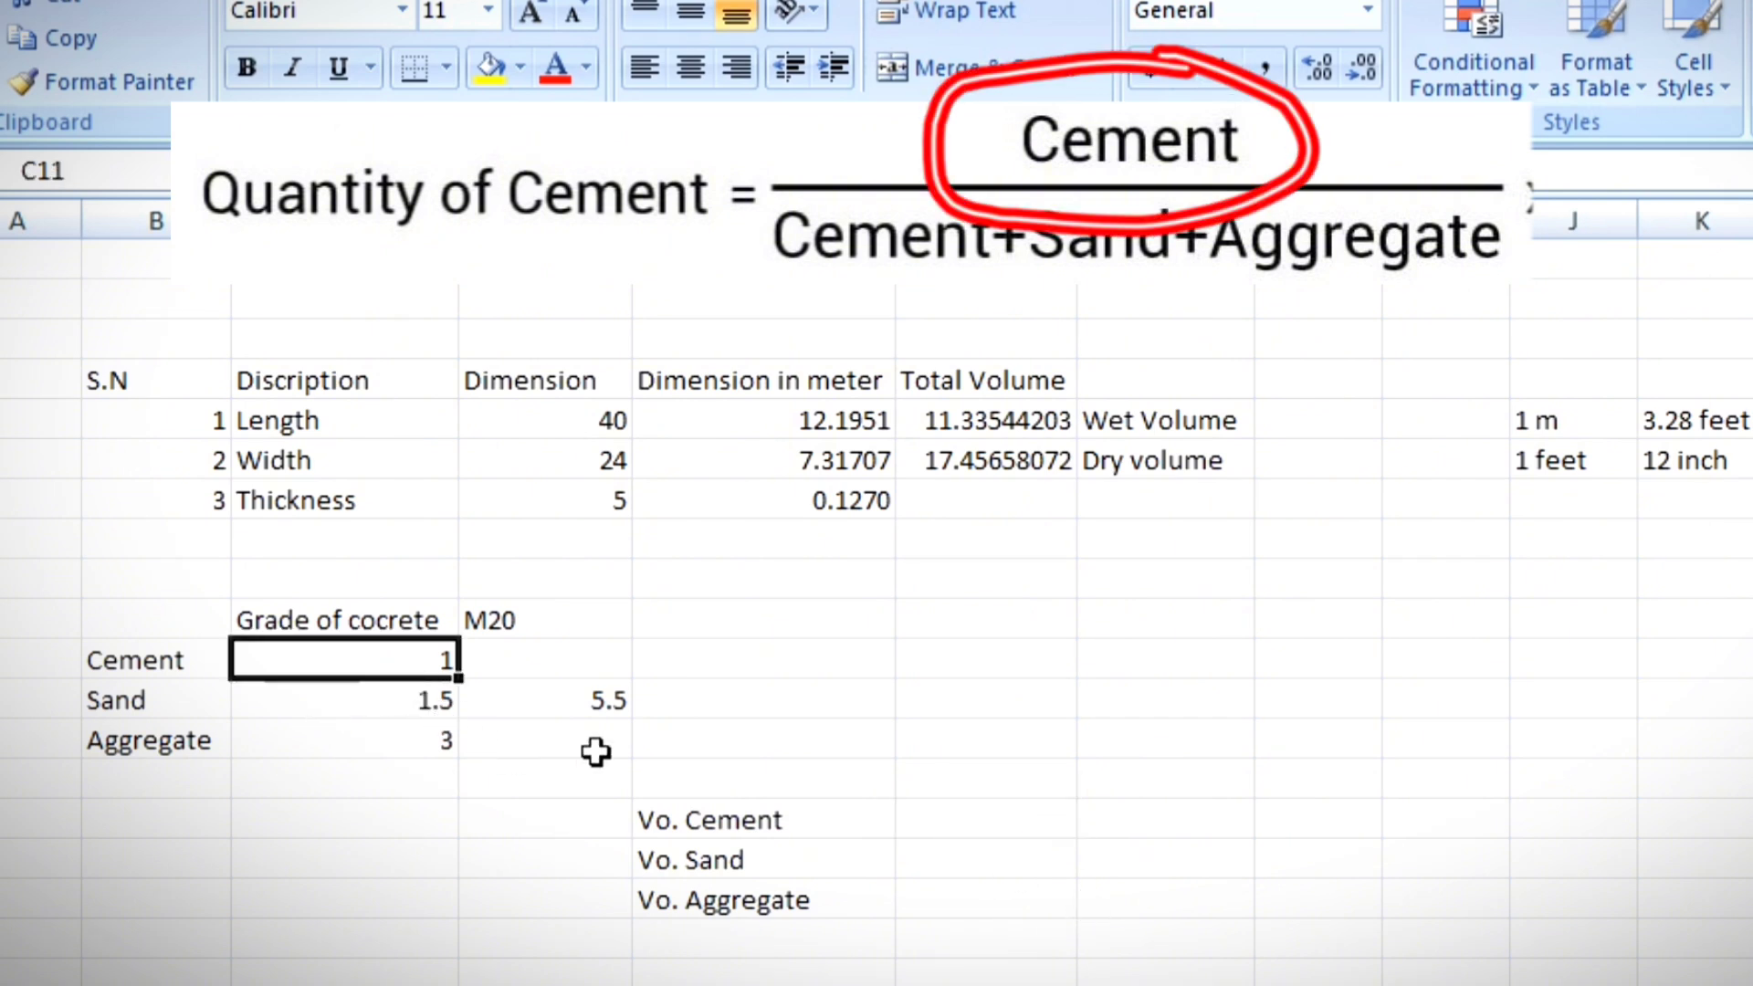
click(593, 699)
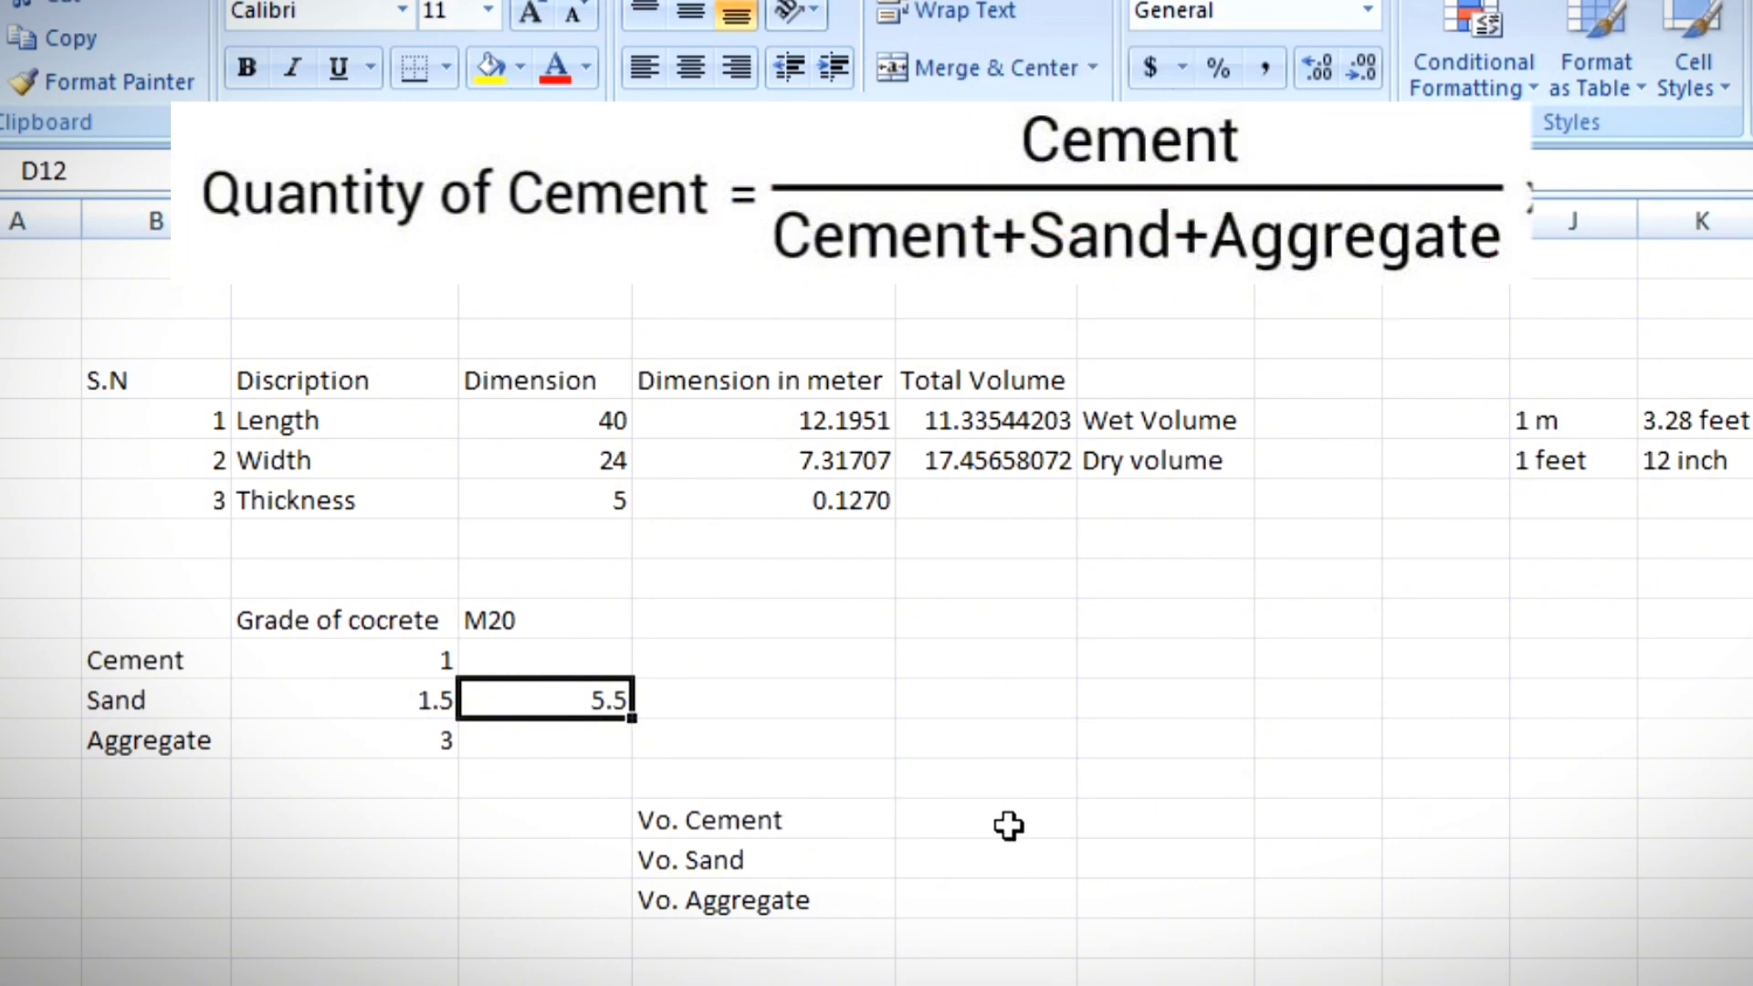
click(1024, 461)
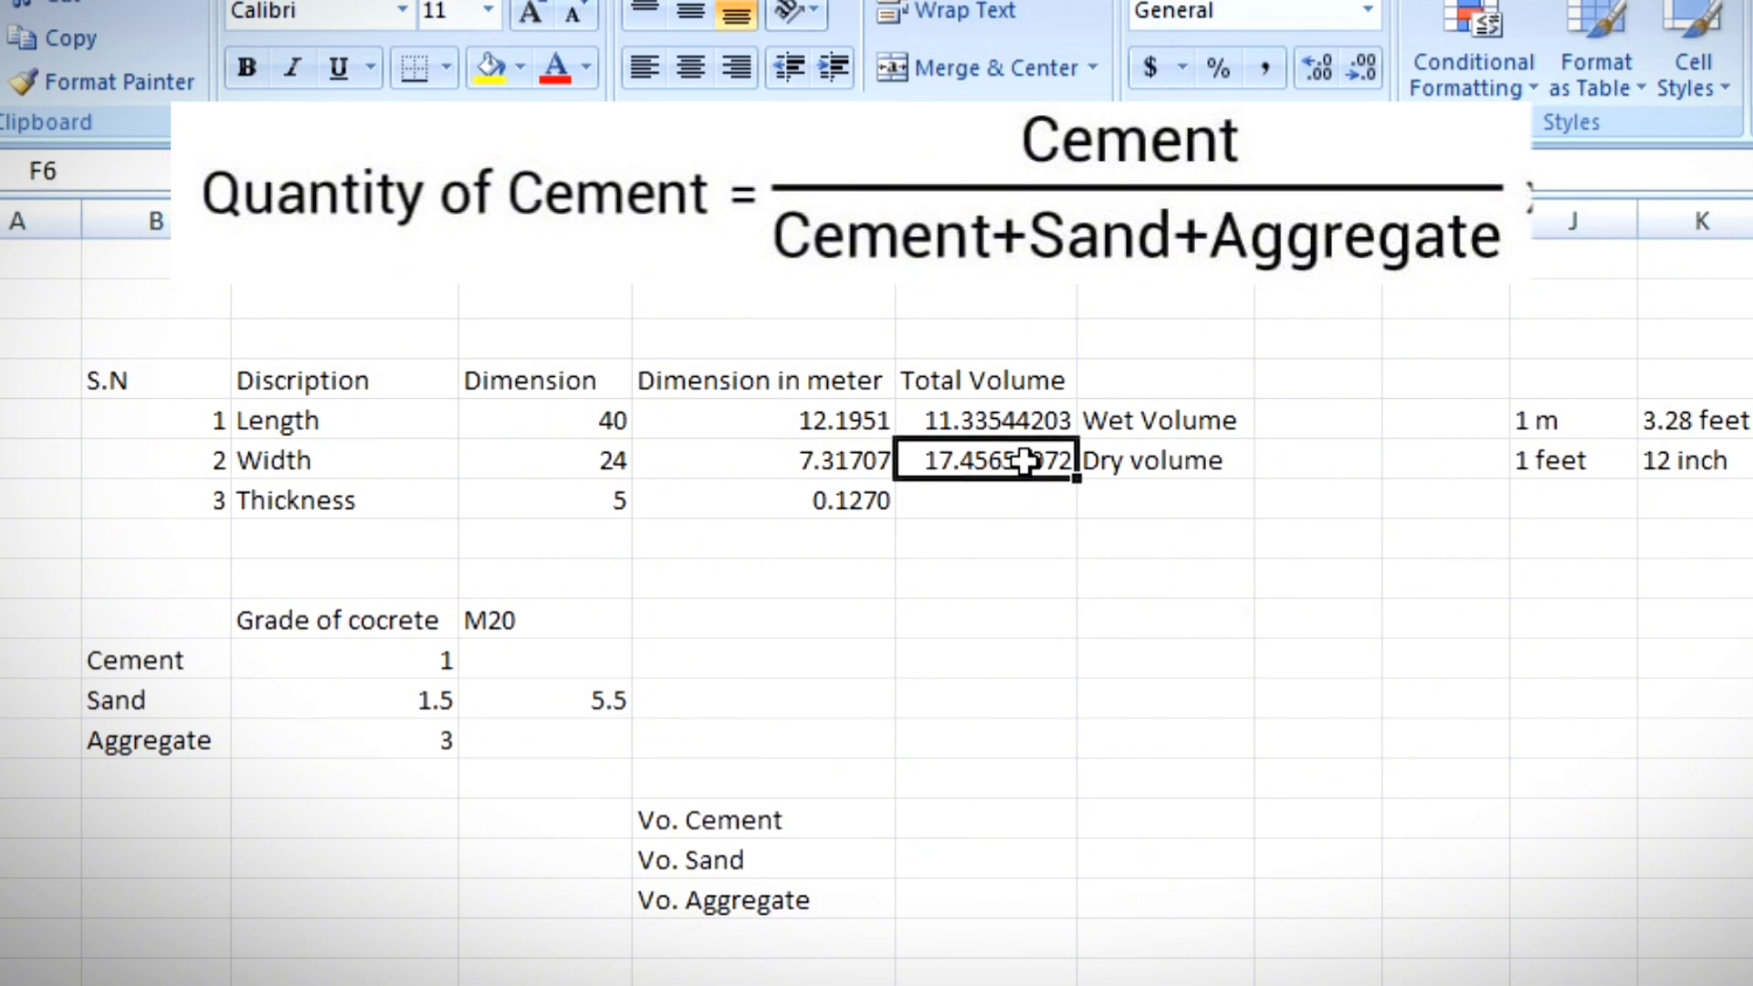
Step: Calculate the cement volume in F15, beside Vo. Cement, with the formula =C11/D12*F6
click(985, 819)
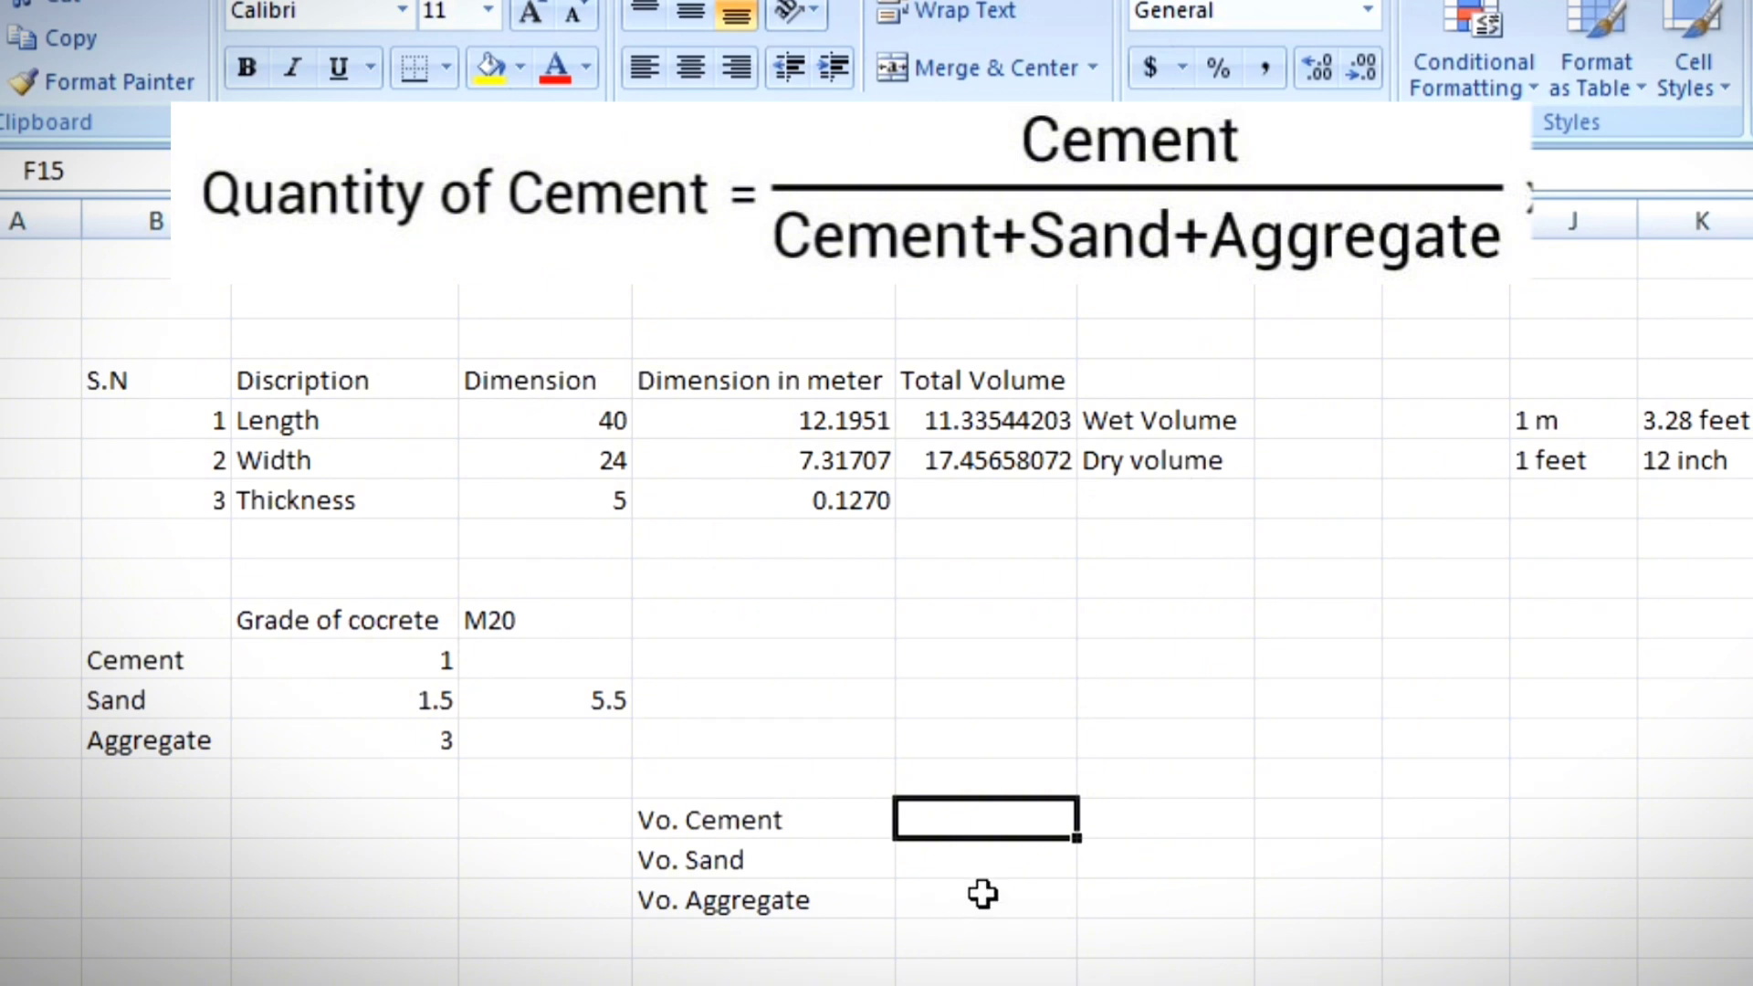
text(=)
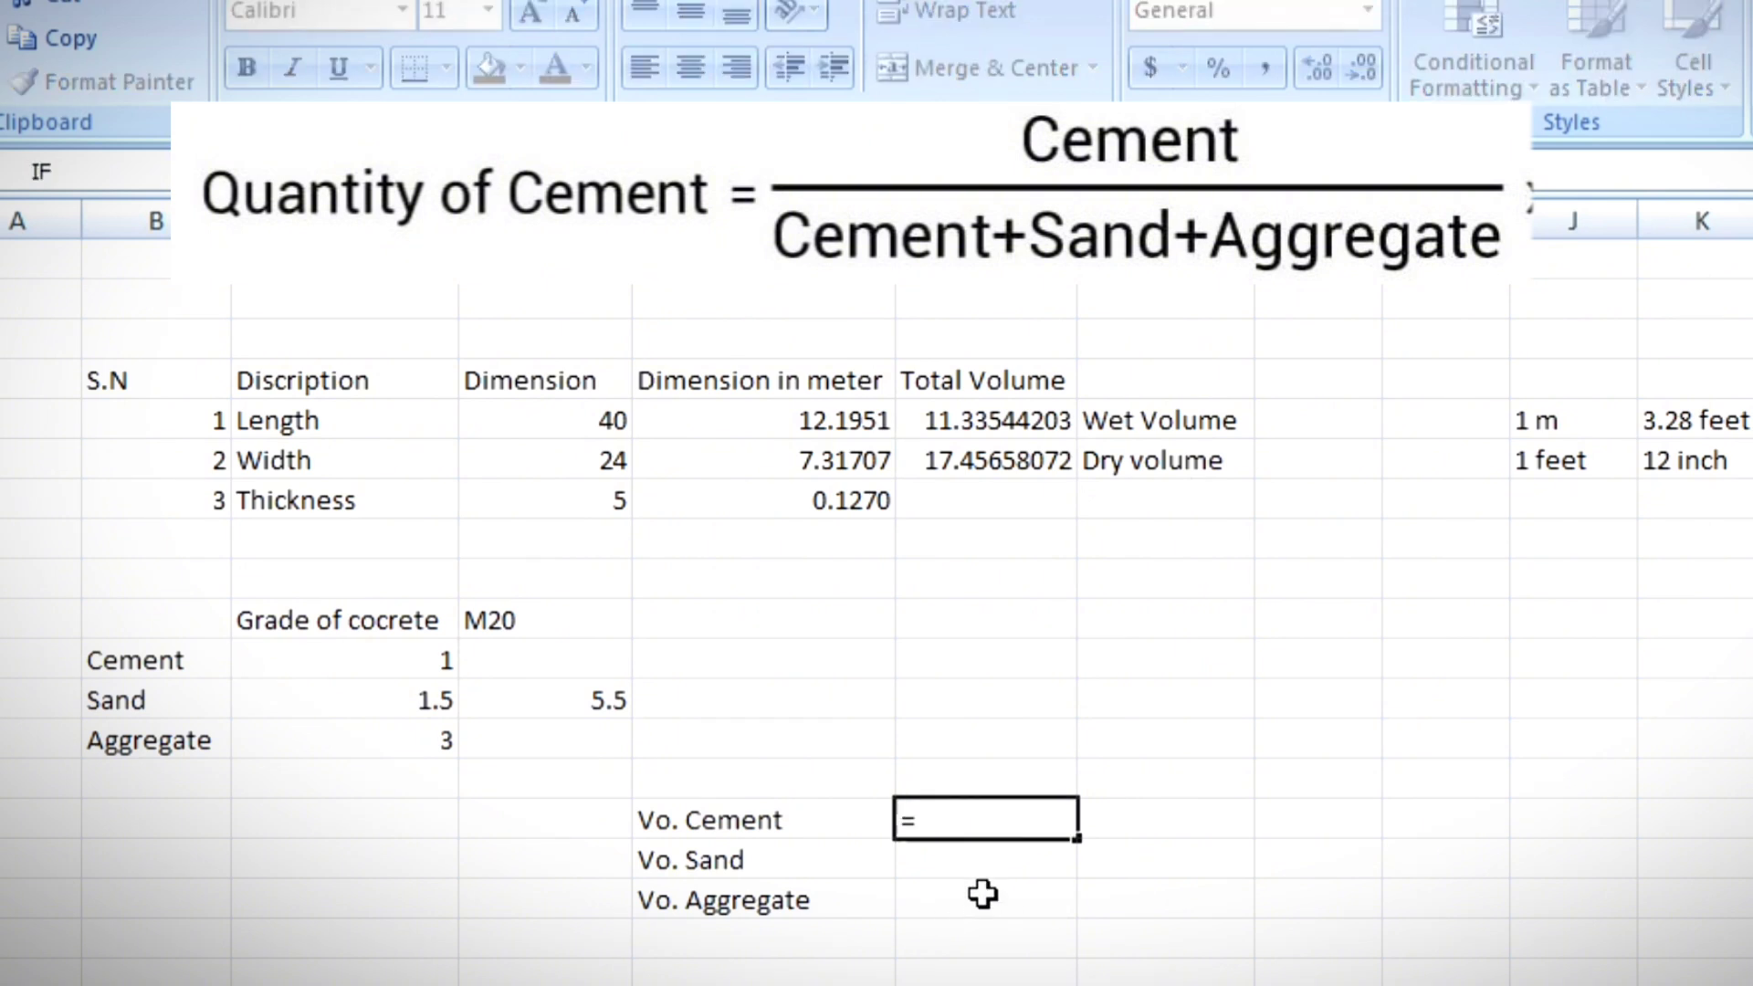
click(347, 667)
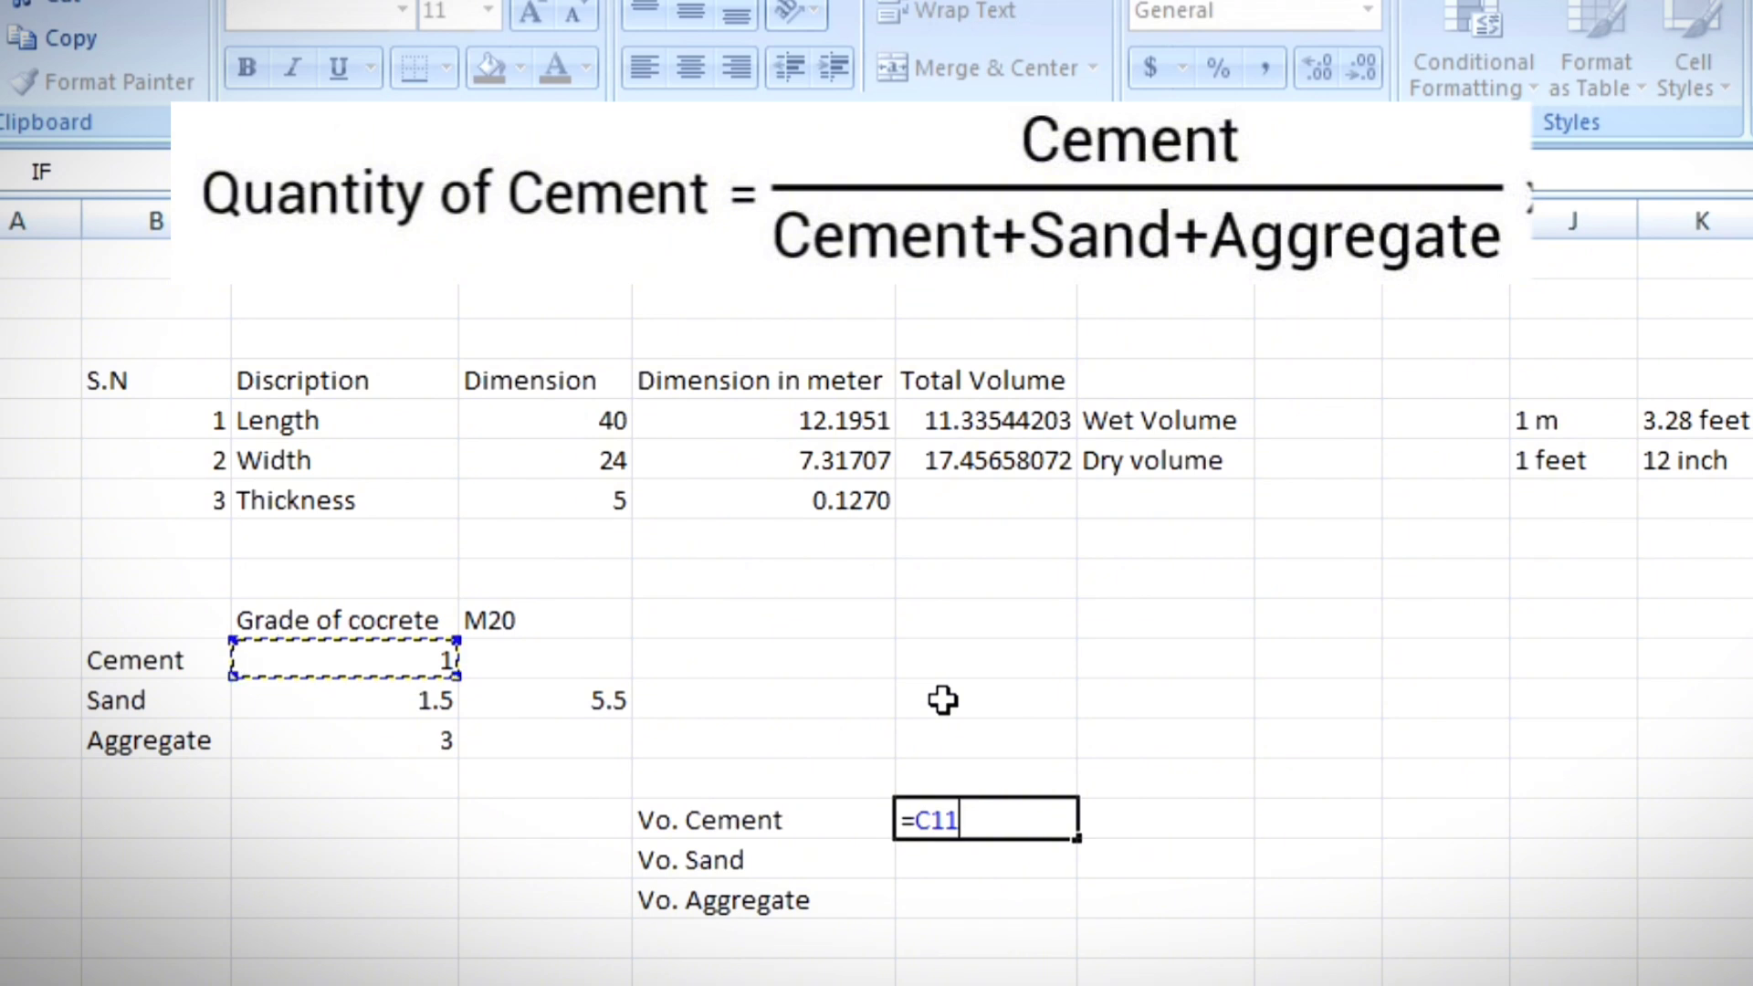
text(/)
click(596, 703)
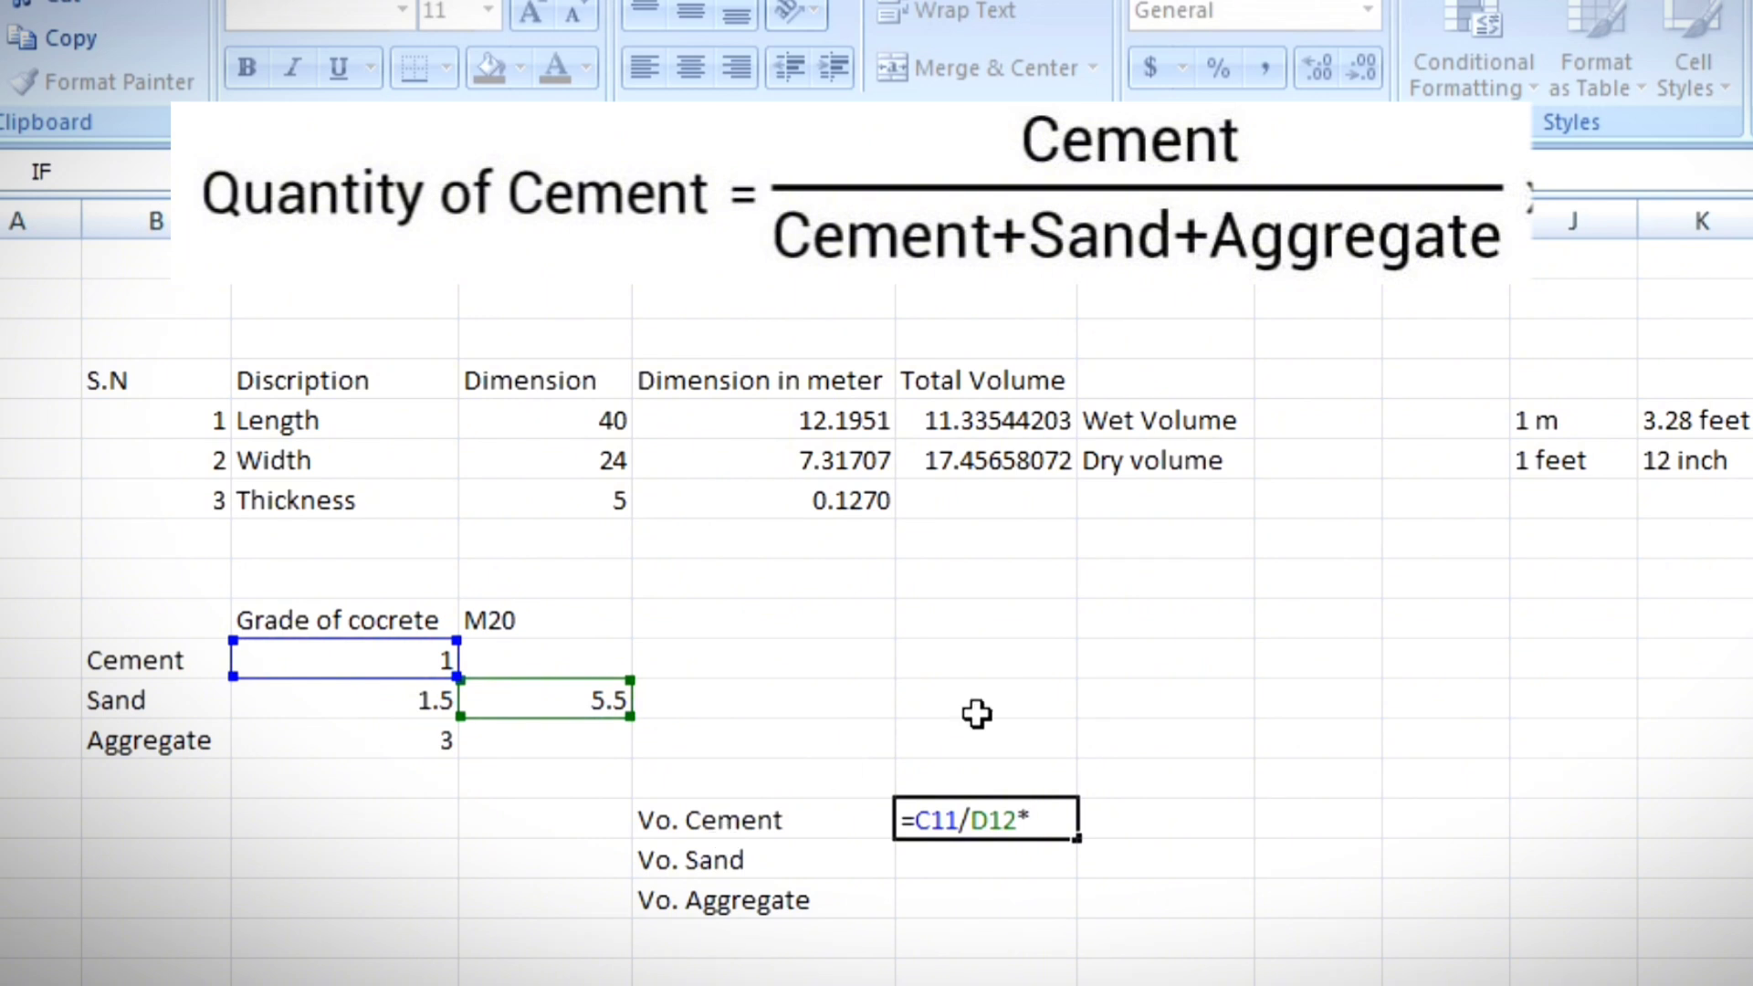
click(968, 468)
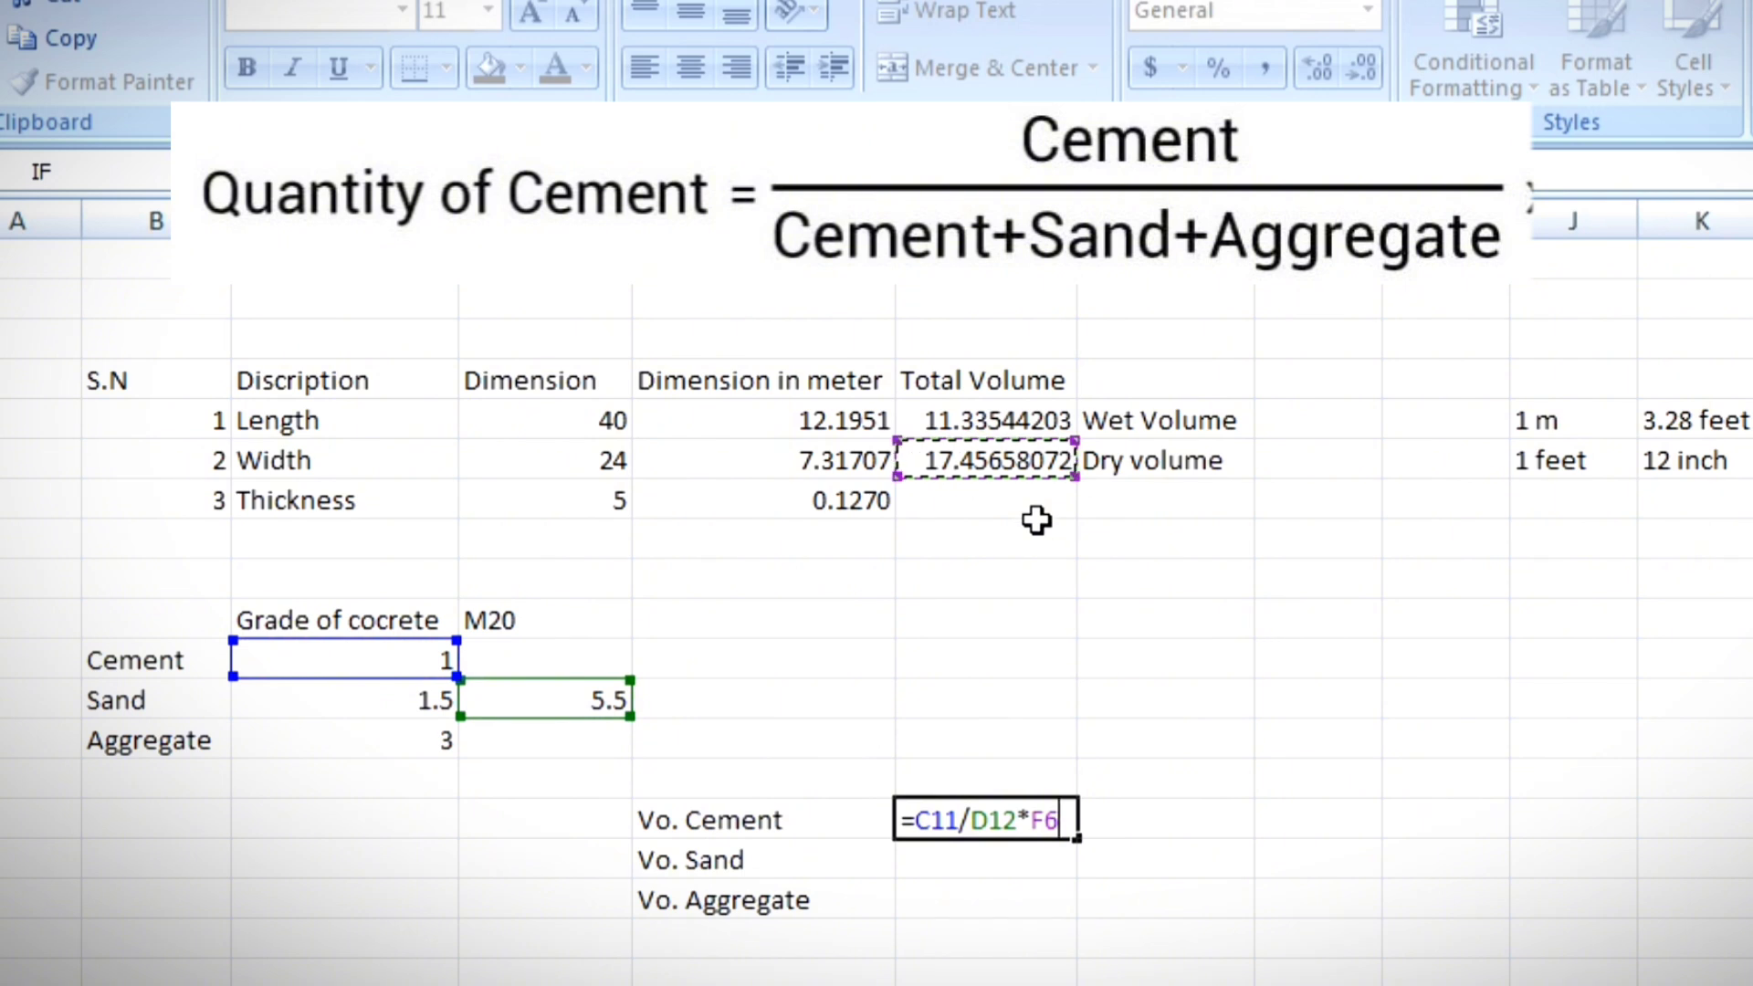
key(Return)
click(1004, 820)
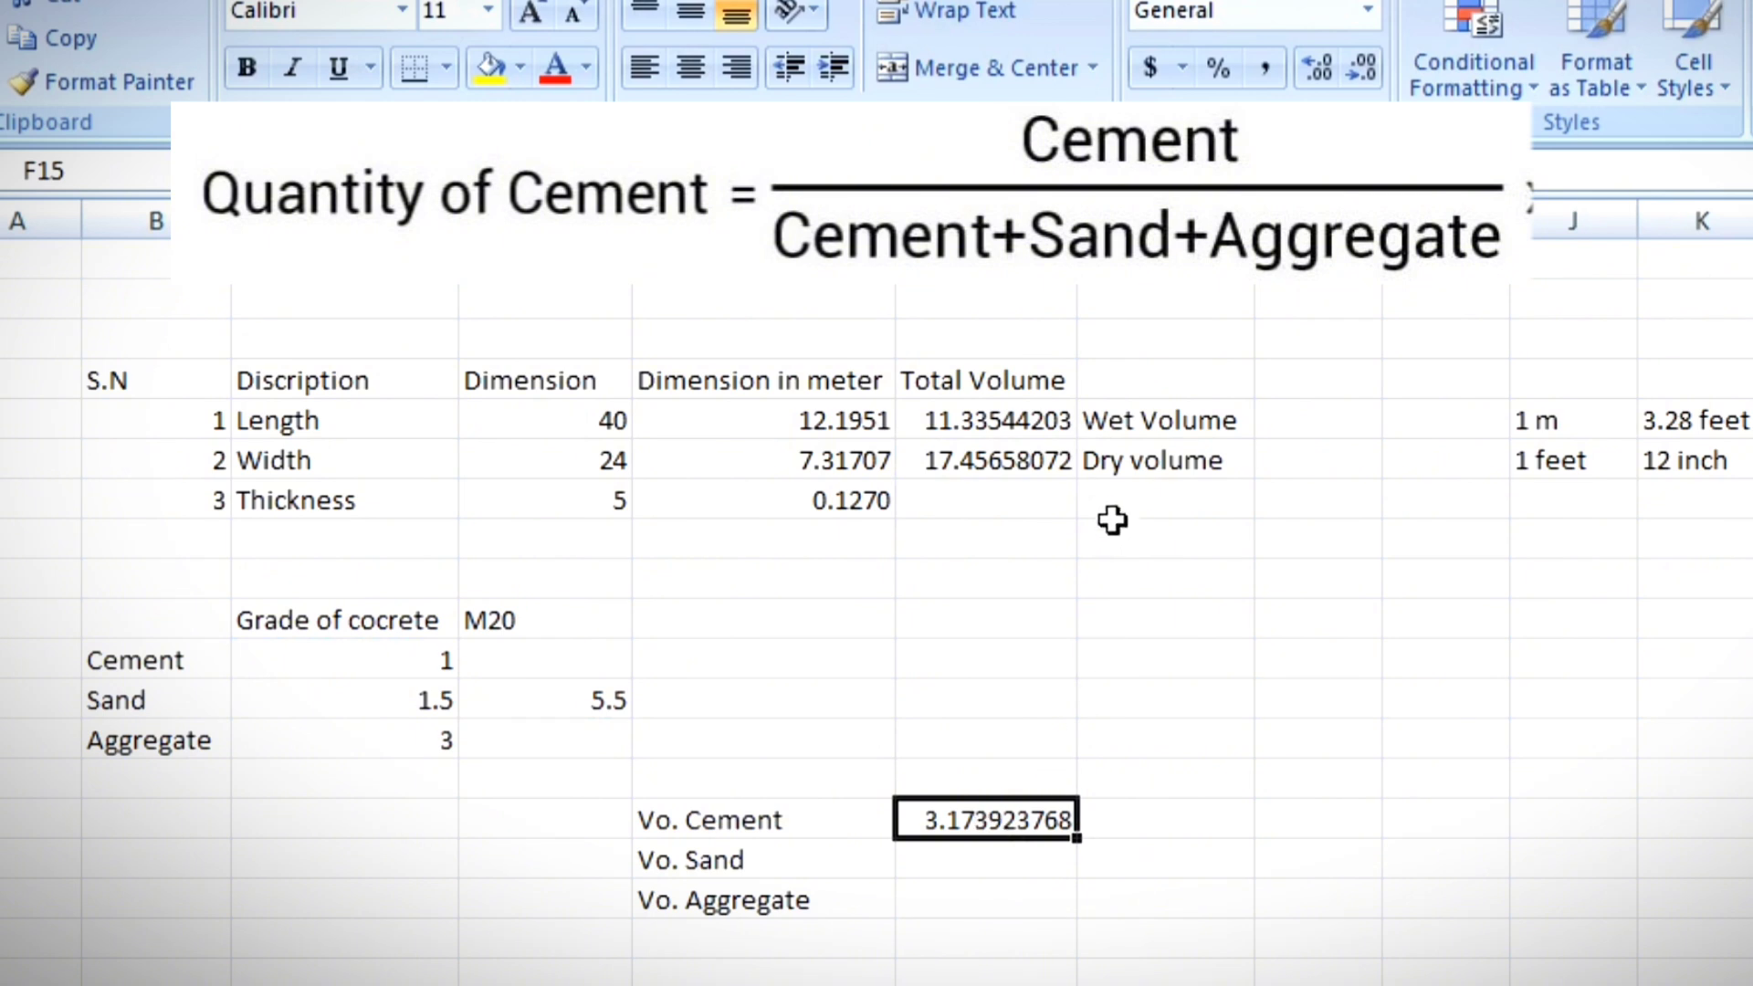
Step: Add a Unit heading in H4 and enter m. cube beside the wet and dry volumes in H5 and H6
click(1185, 384)
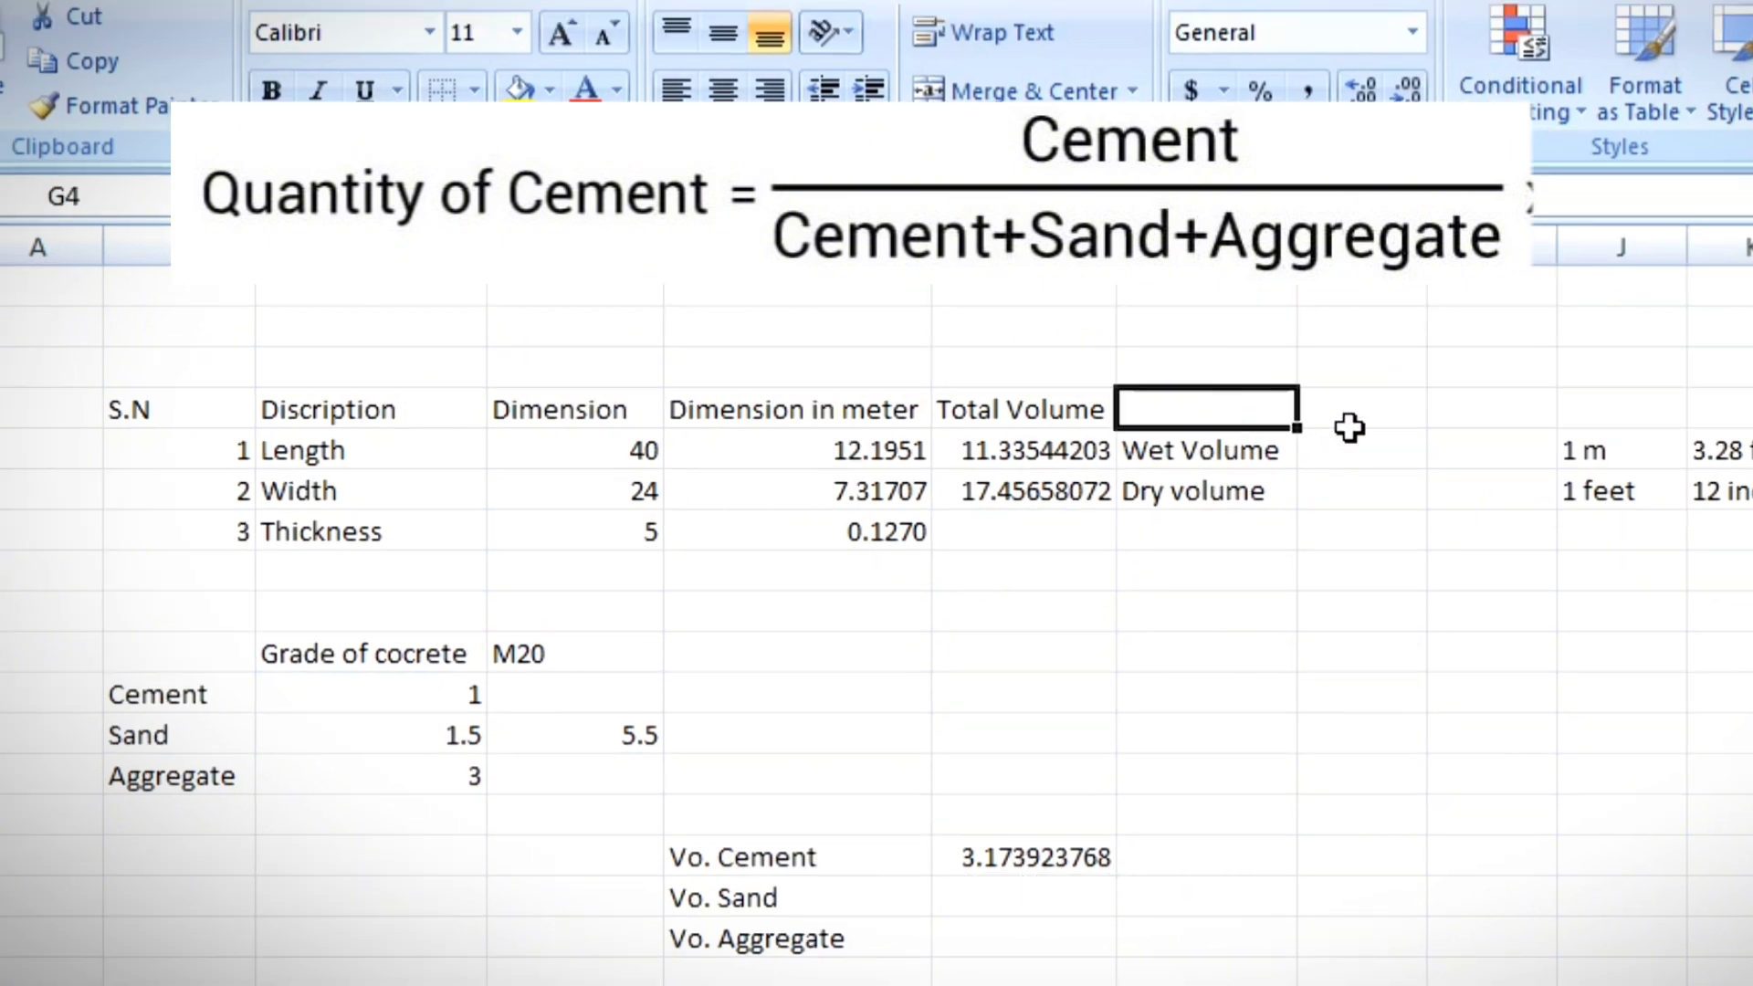
click(1350, 424)
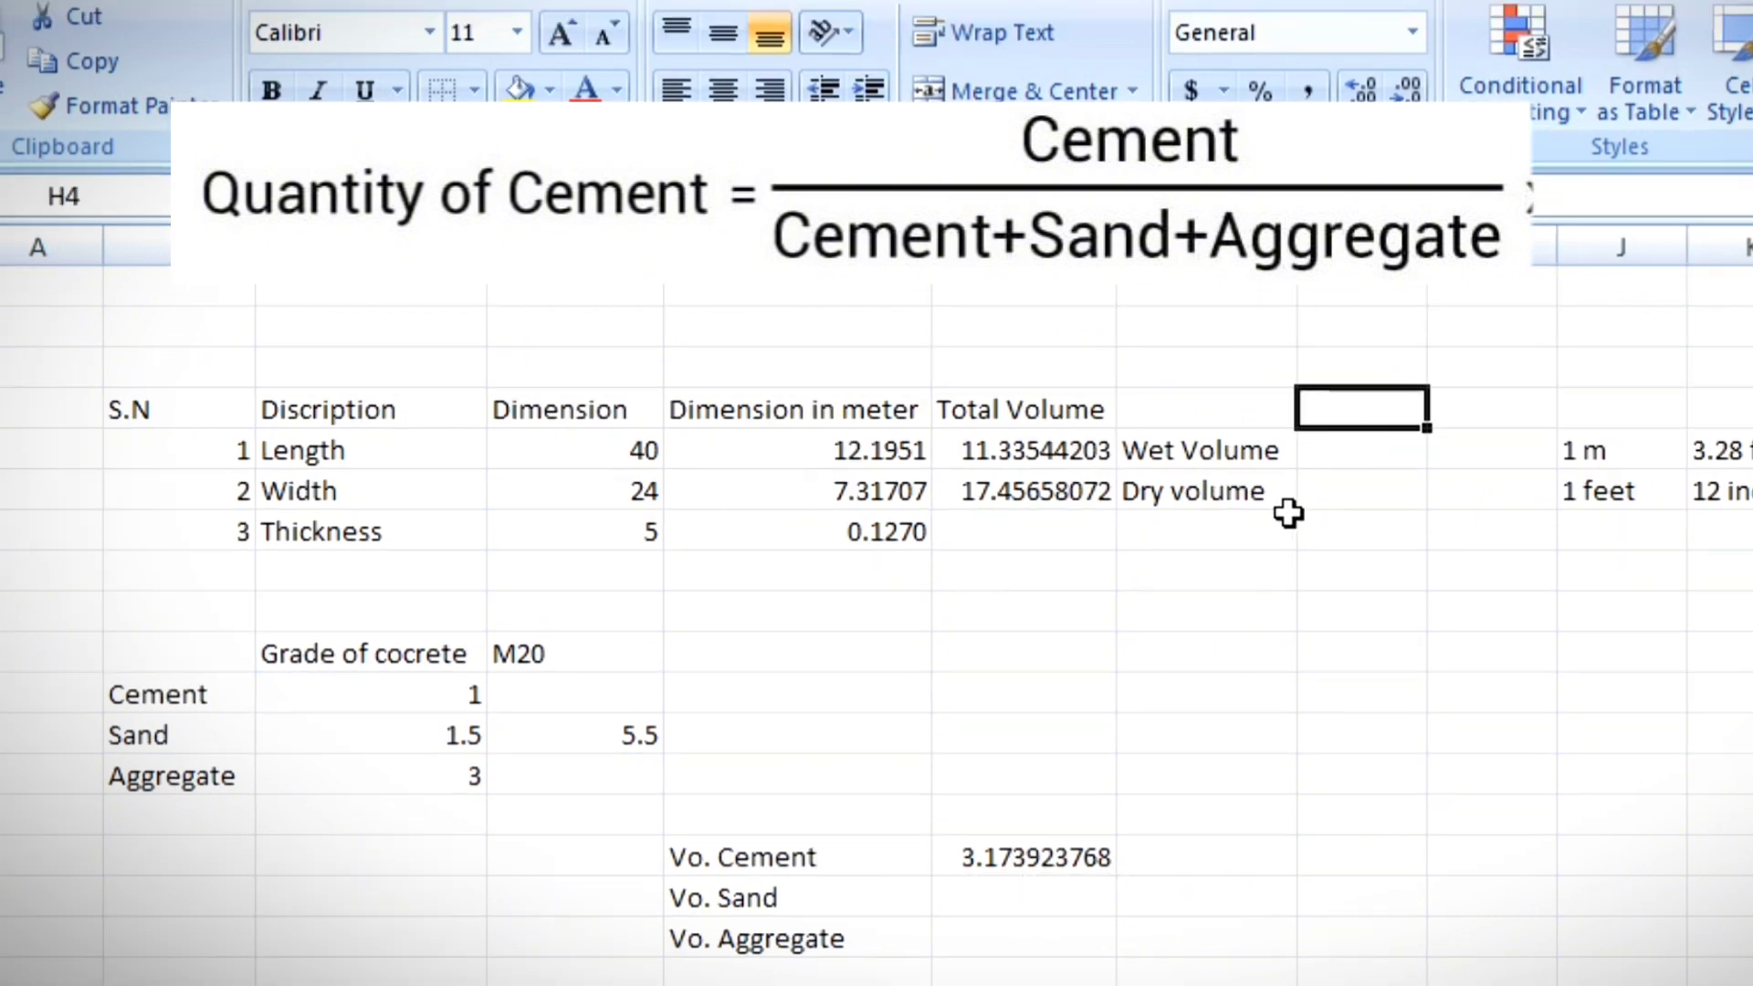
text(Unit)
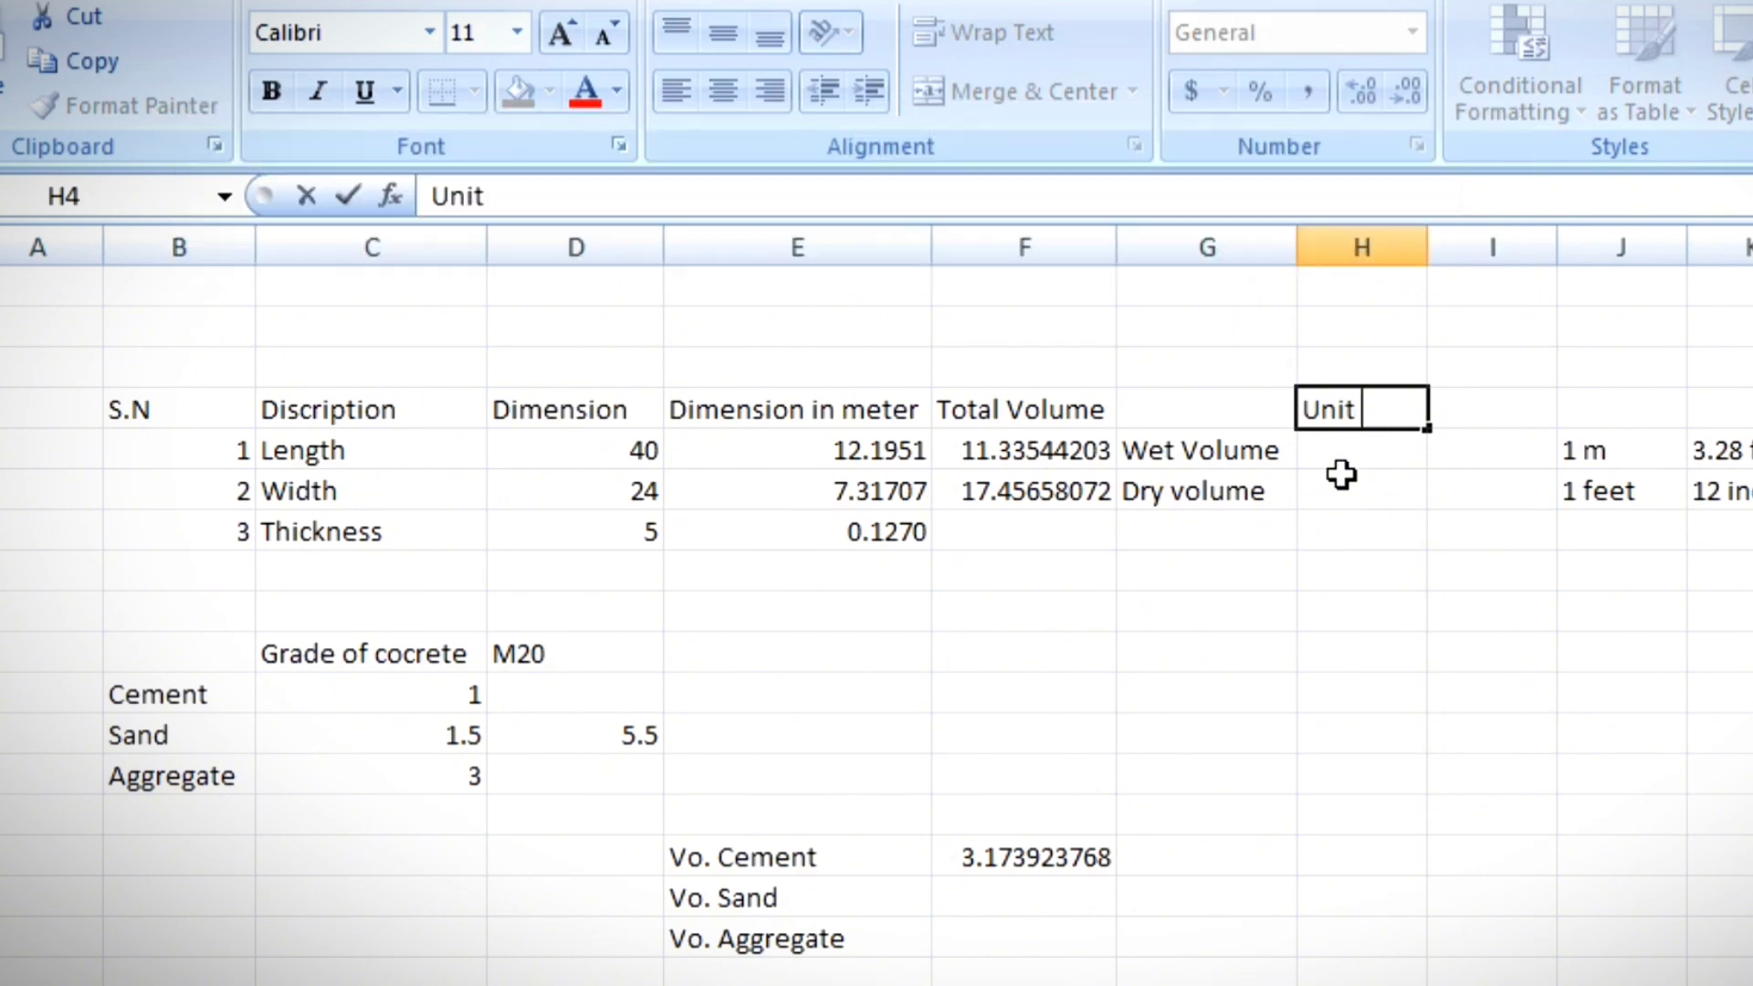
click(1341, 474)
click(1341, 455)
text(m. cube)
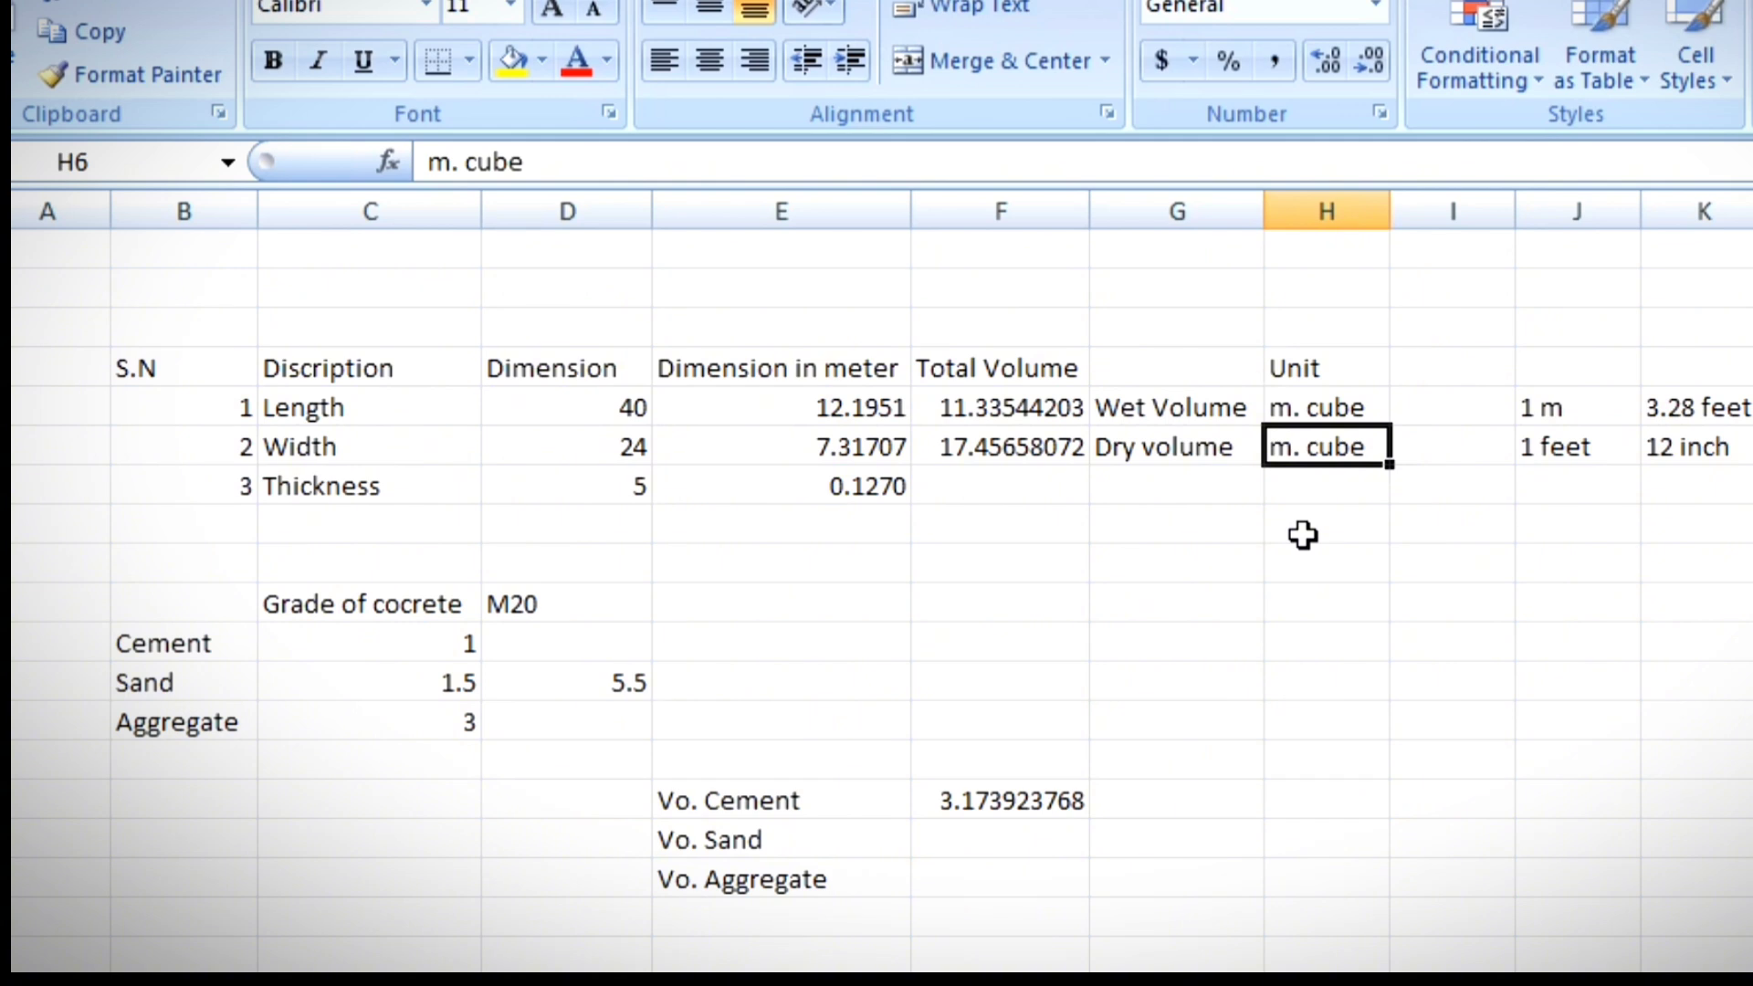
Step: Review the slab table's header row and the labels and units of the wet and dry volumes
click(1344, 366)
click(1137, 368)
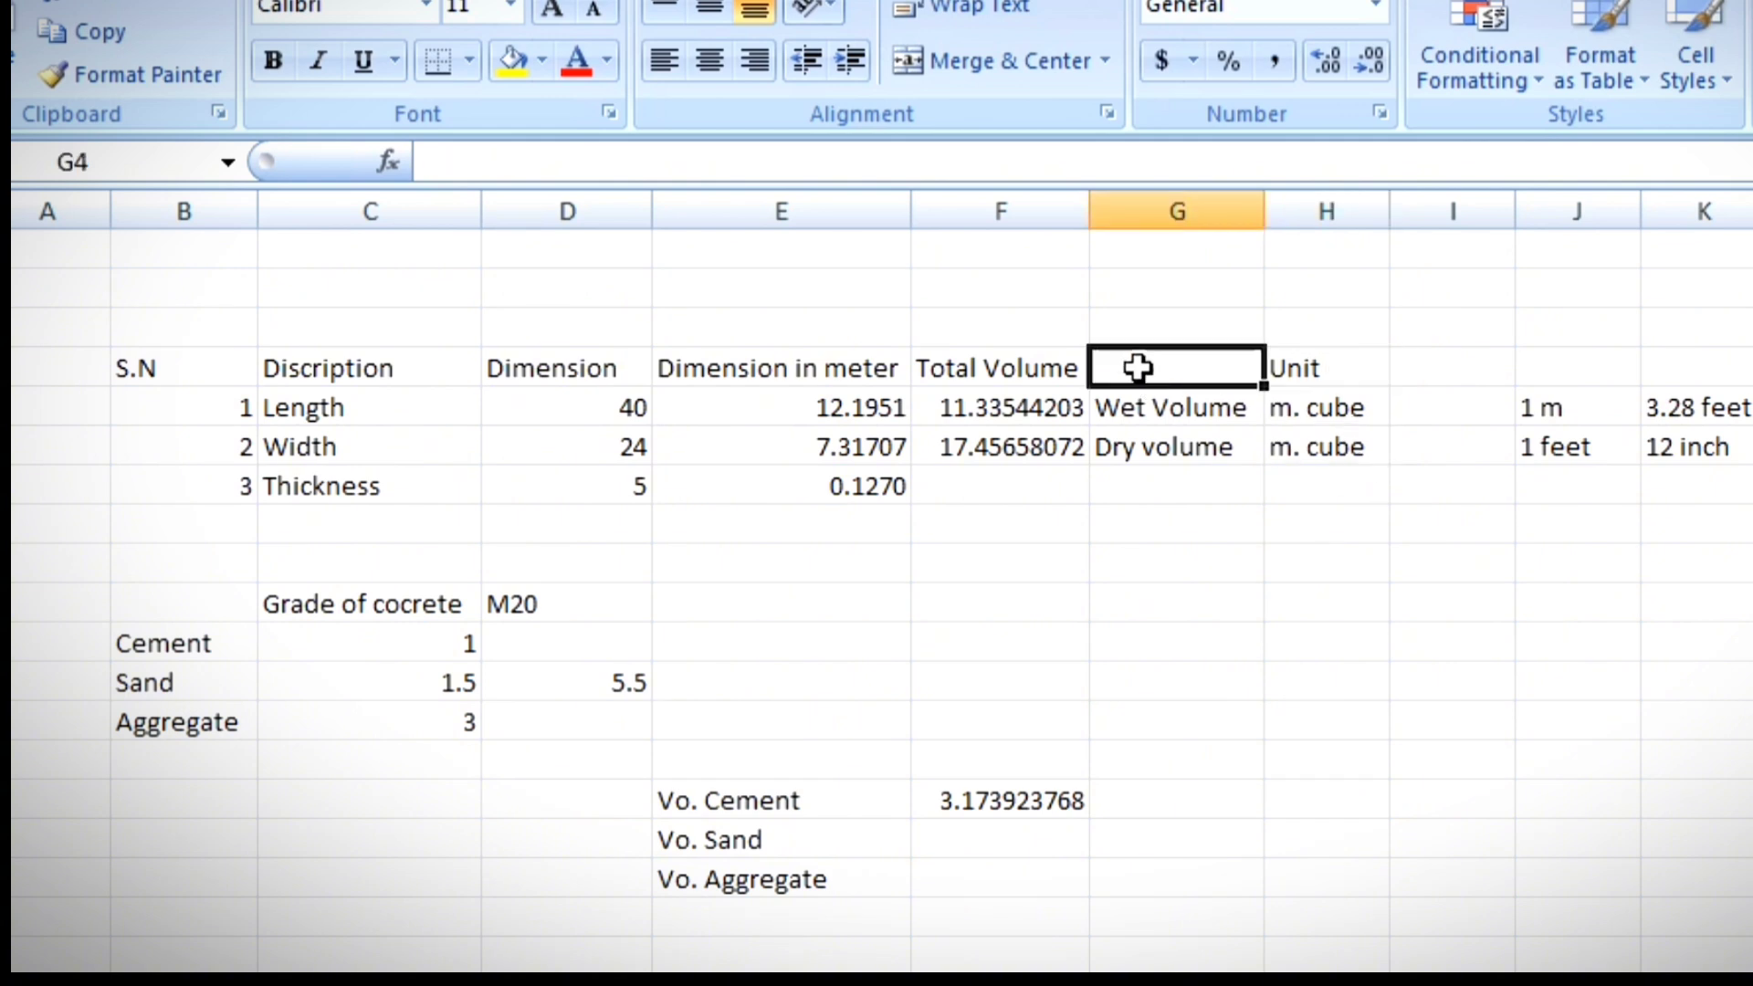
click(1175, 408)
click(1174, 447)
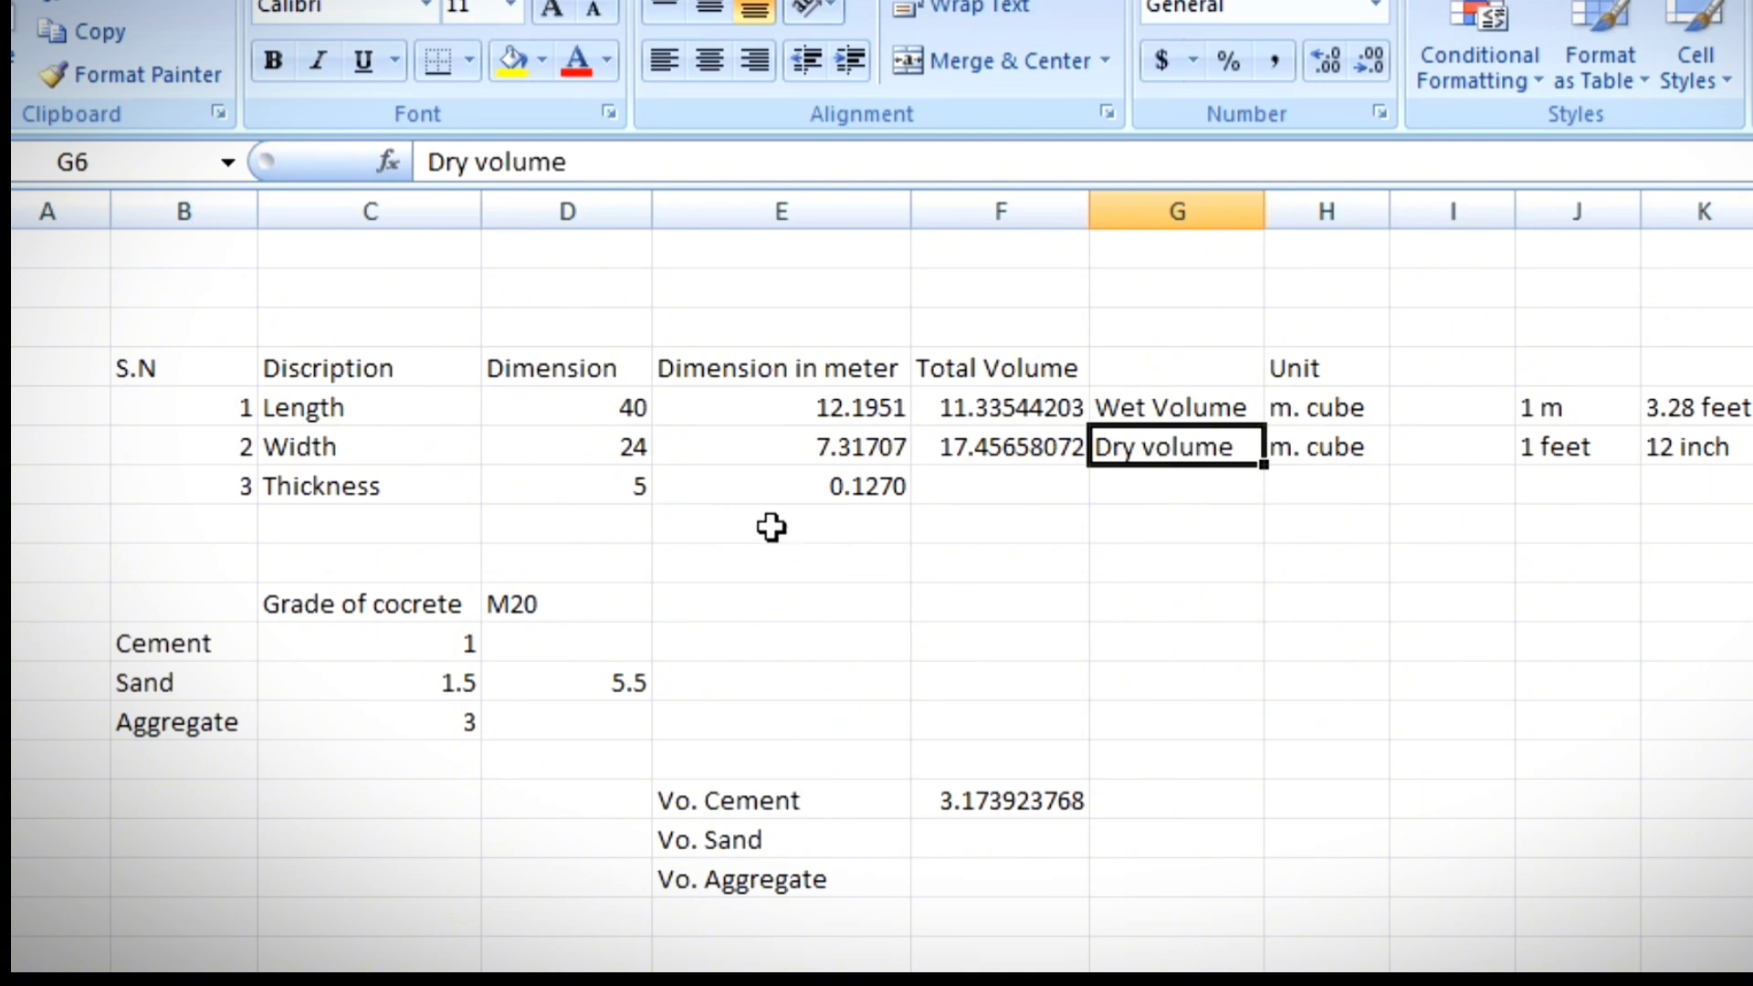
click(787, 519)
click(1126, 632)
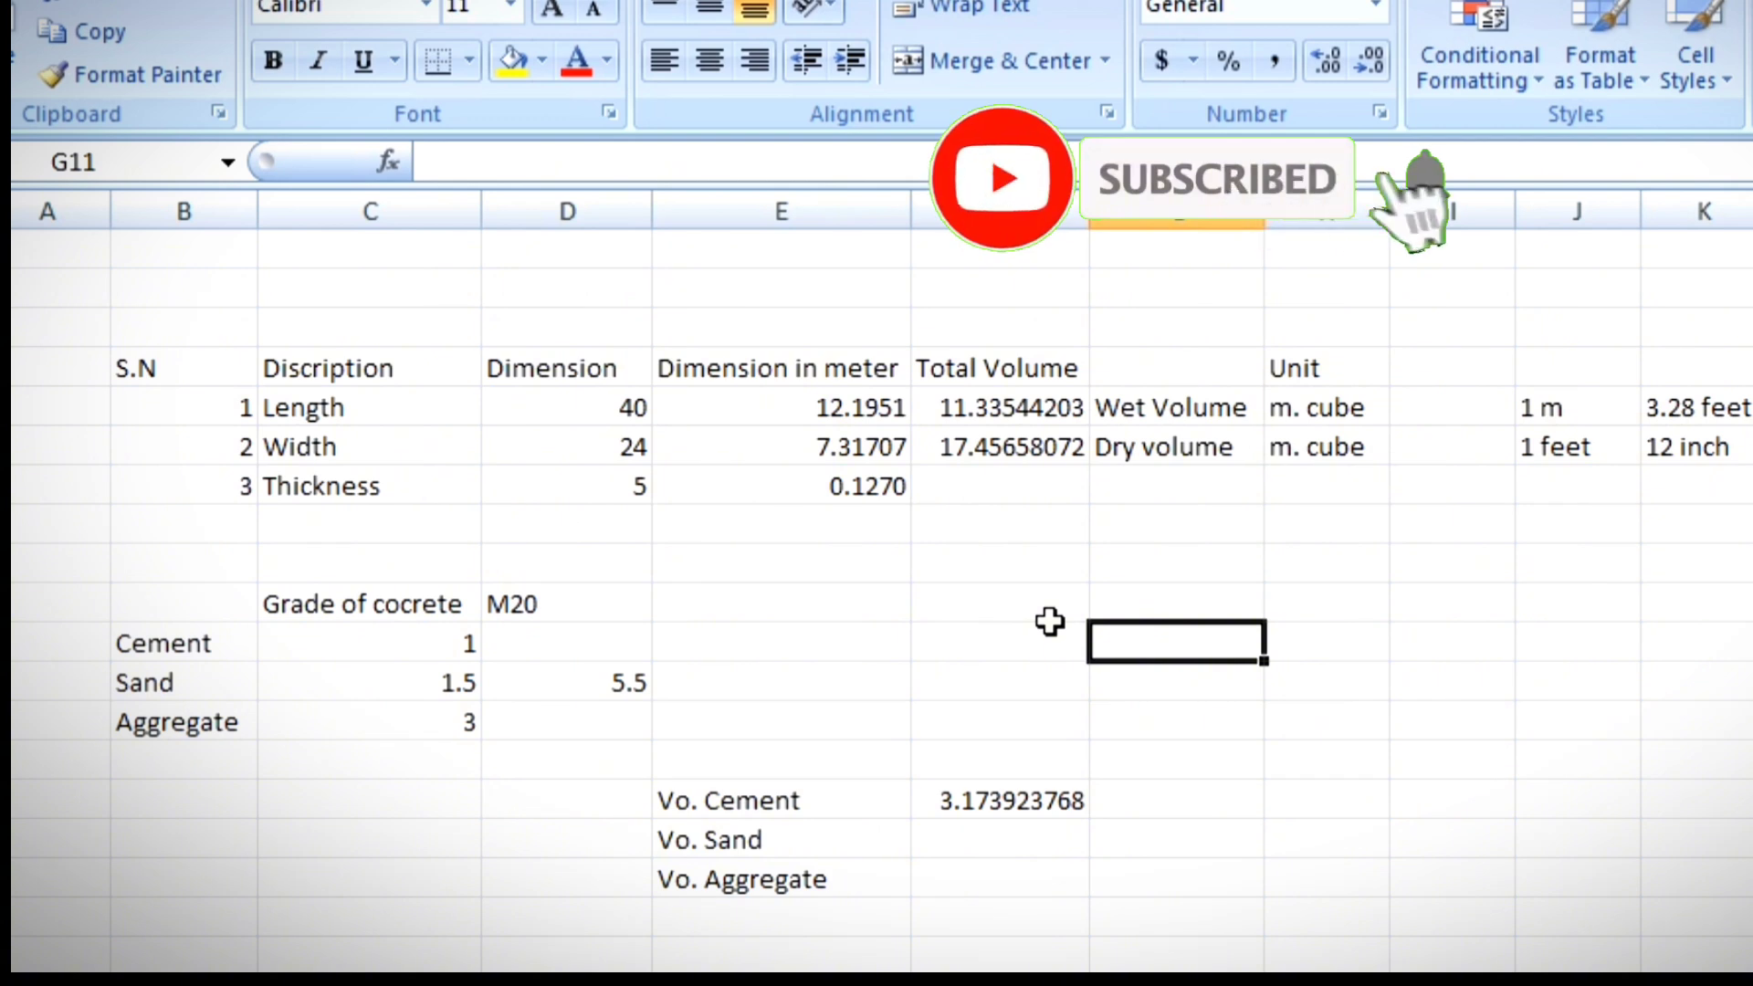
drag(203, 368, 1322, 366)
click(1205, 452)
click(1322, 639)
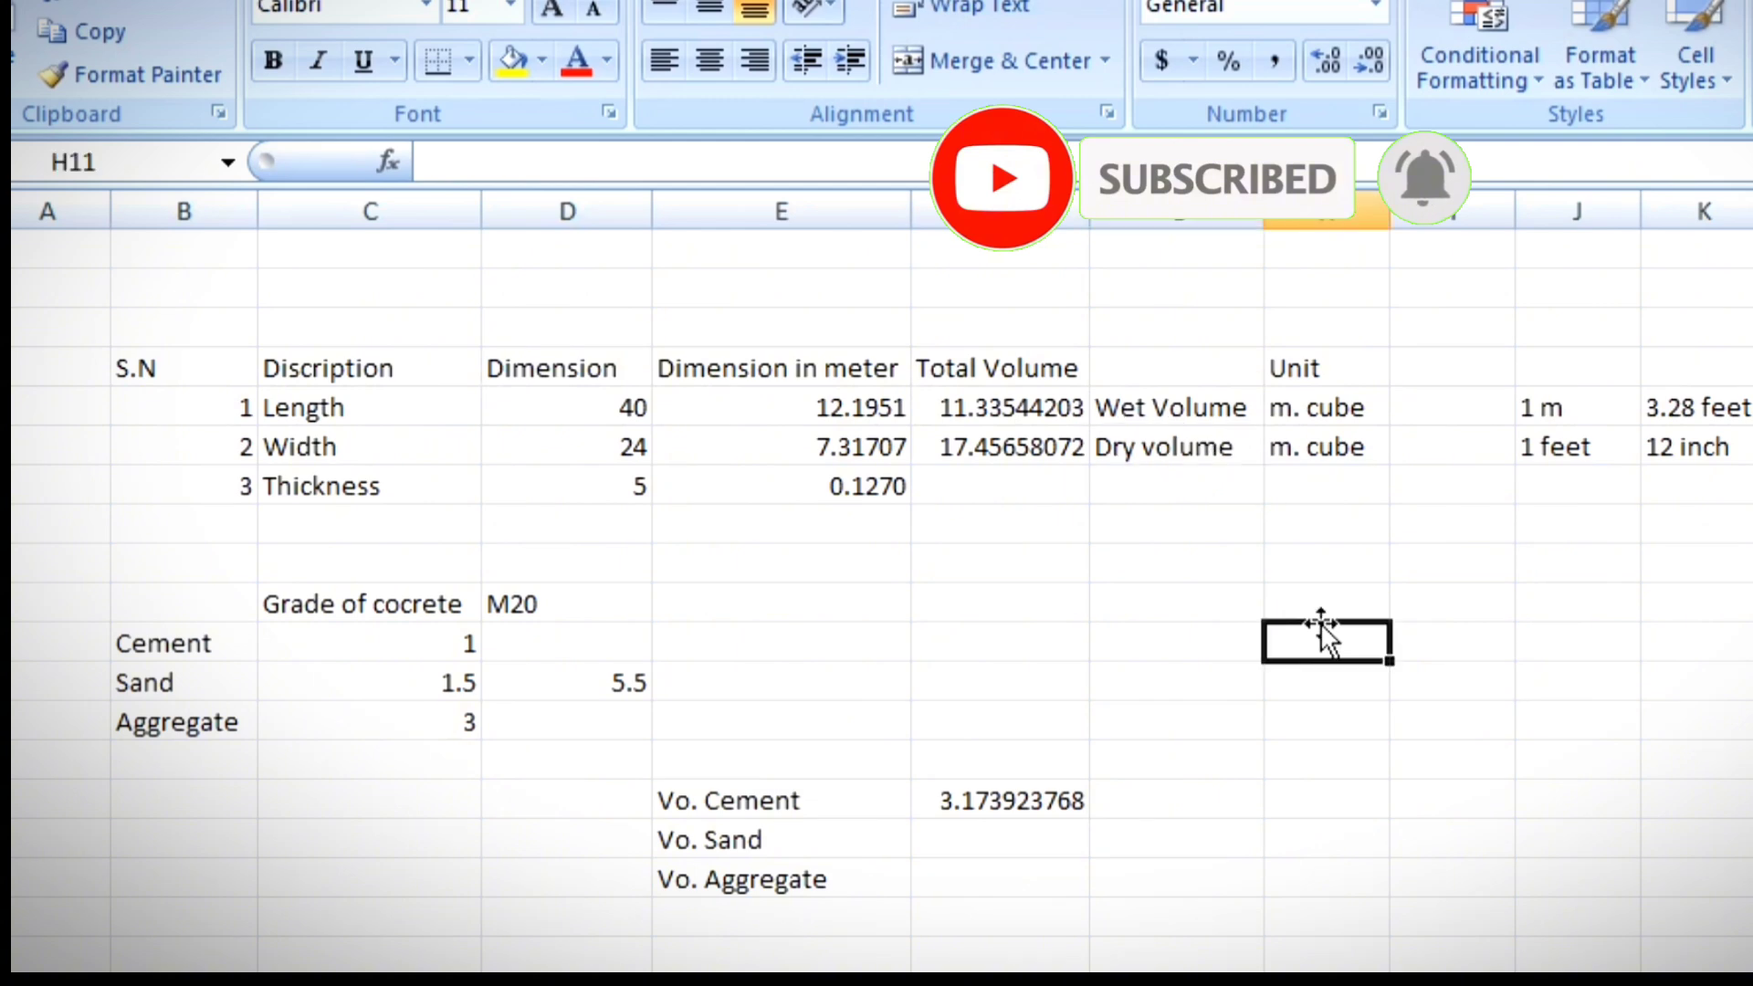
click(1176, 721)
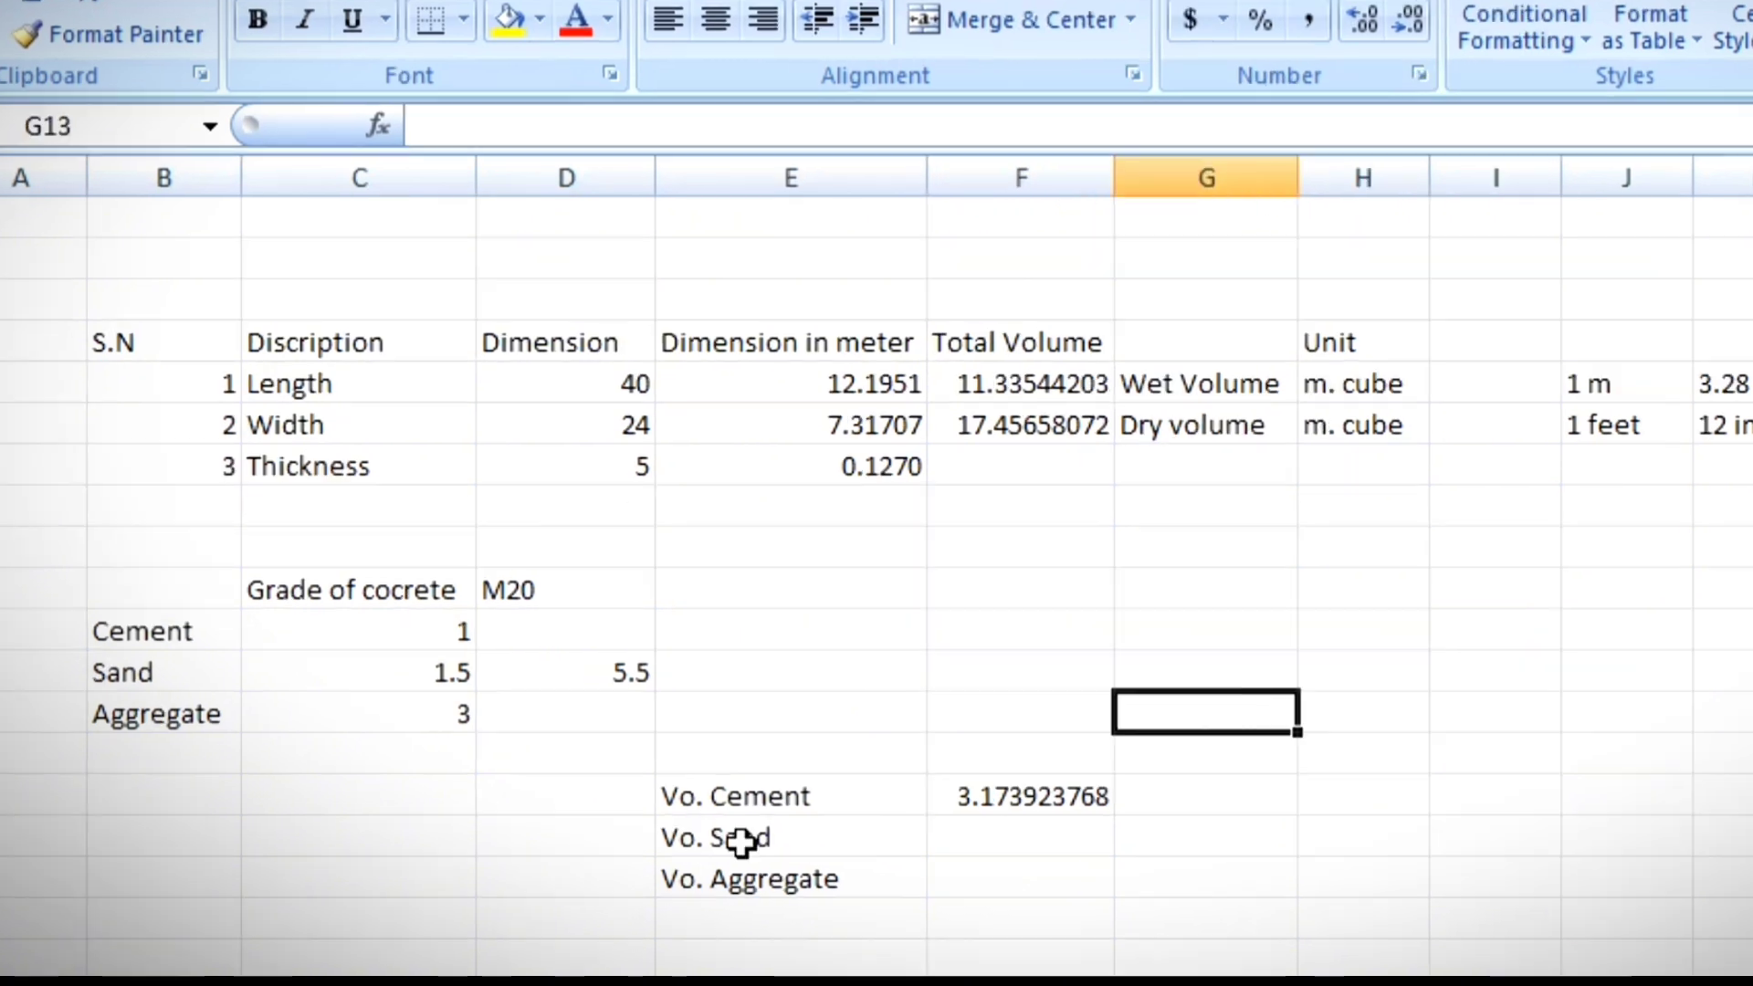
Step: Calculate the sand volume in F16, beside Vo. Sand, with the formula =C12/D12*F6
click(914, 847)
click(1103, 844)
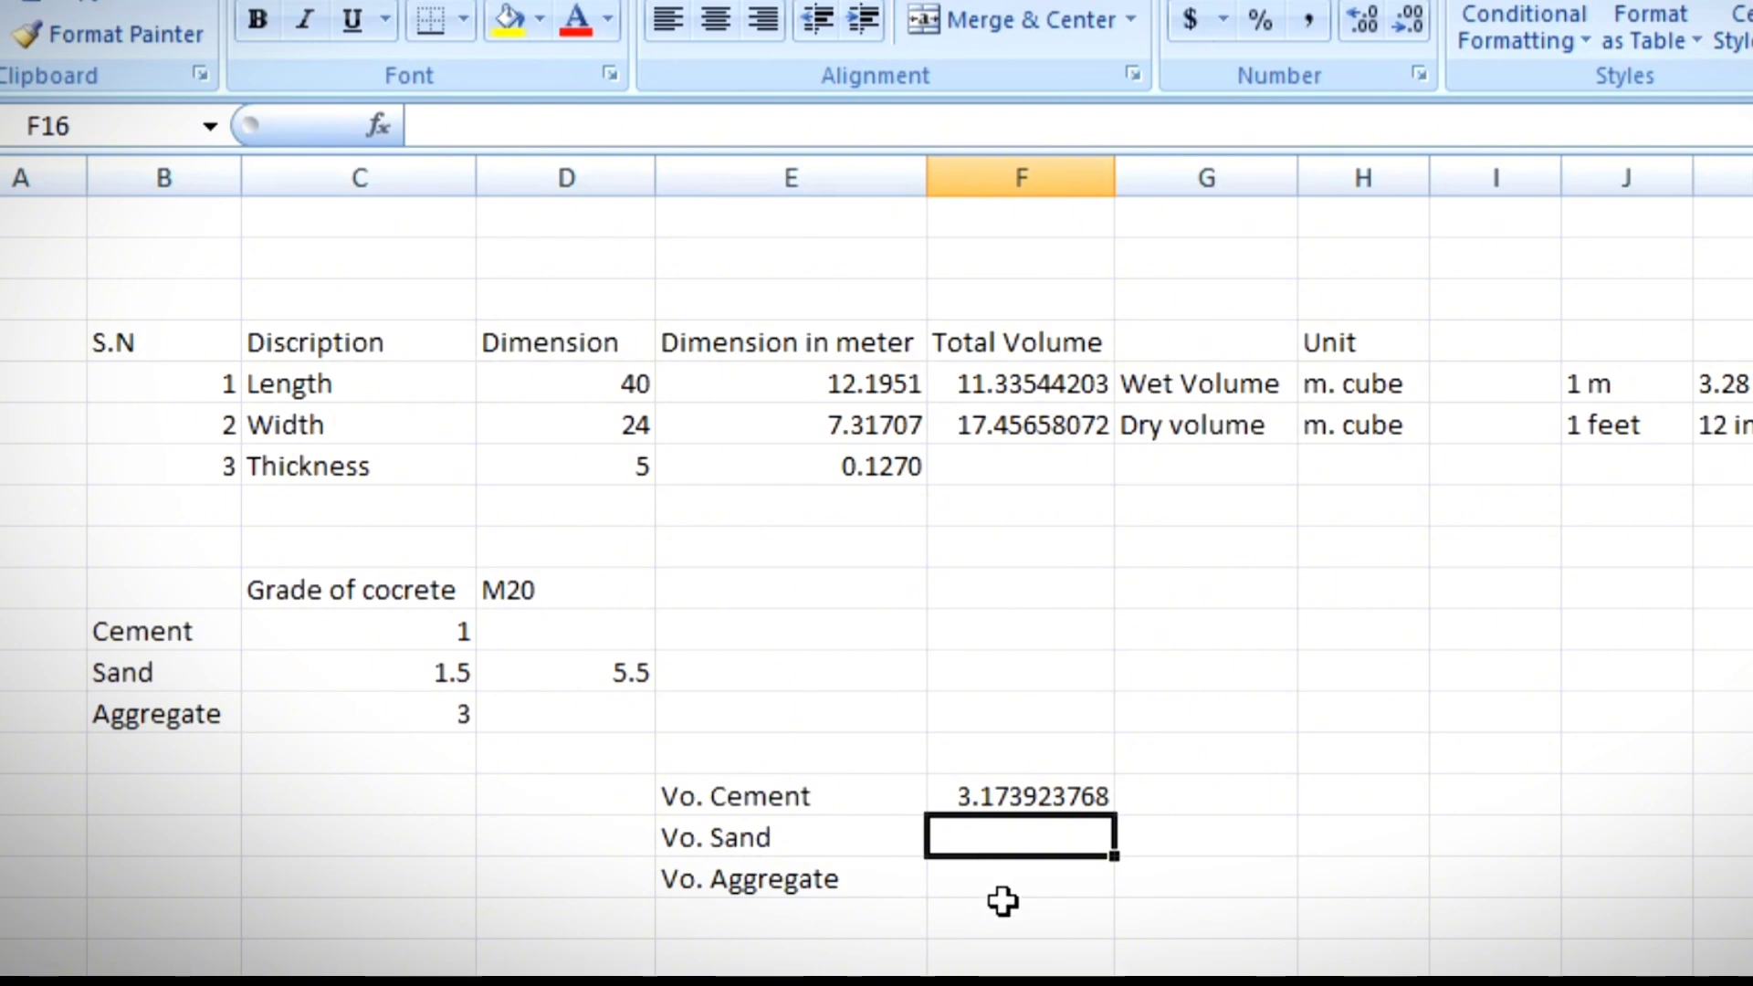
text(=)
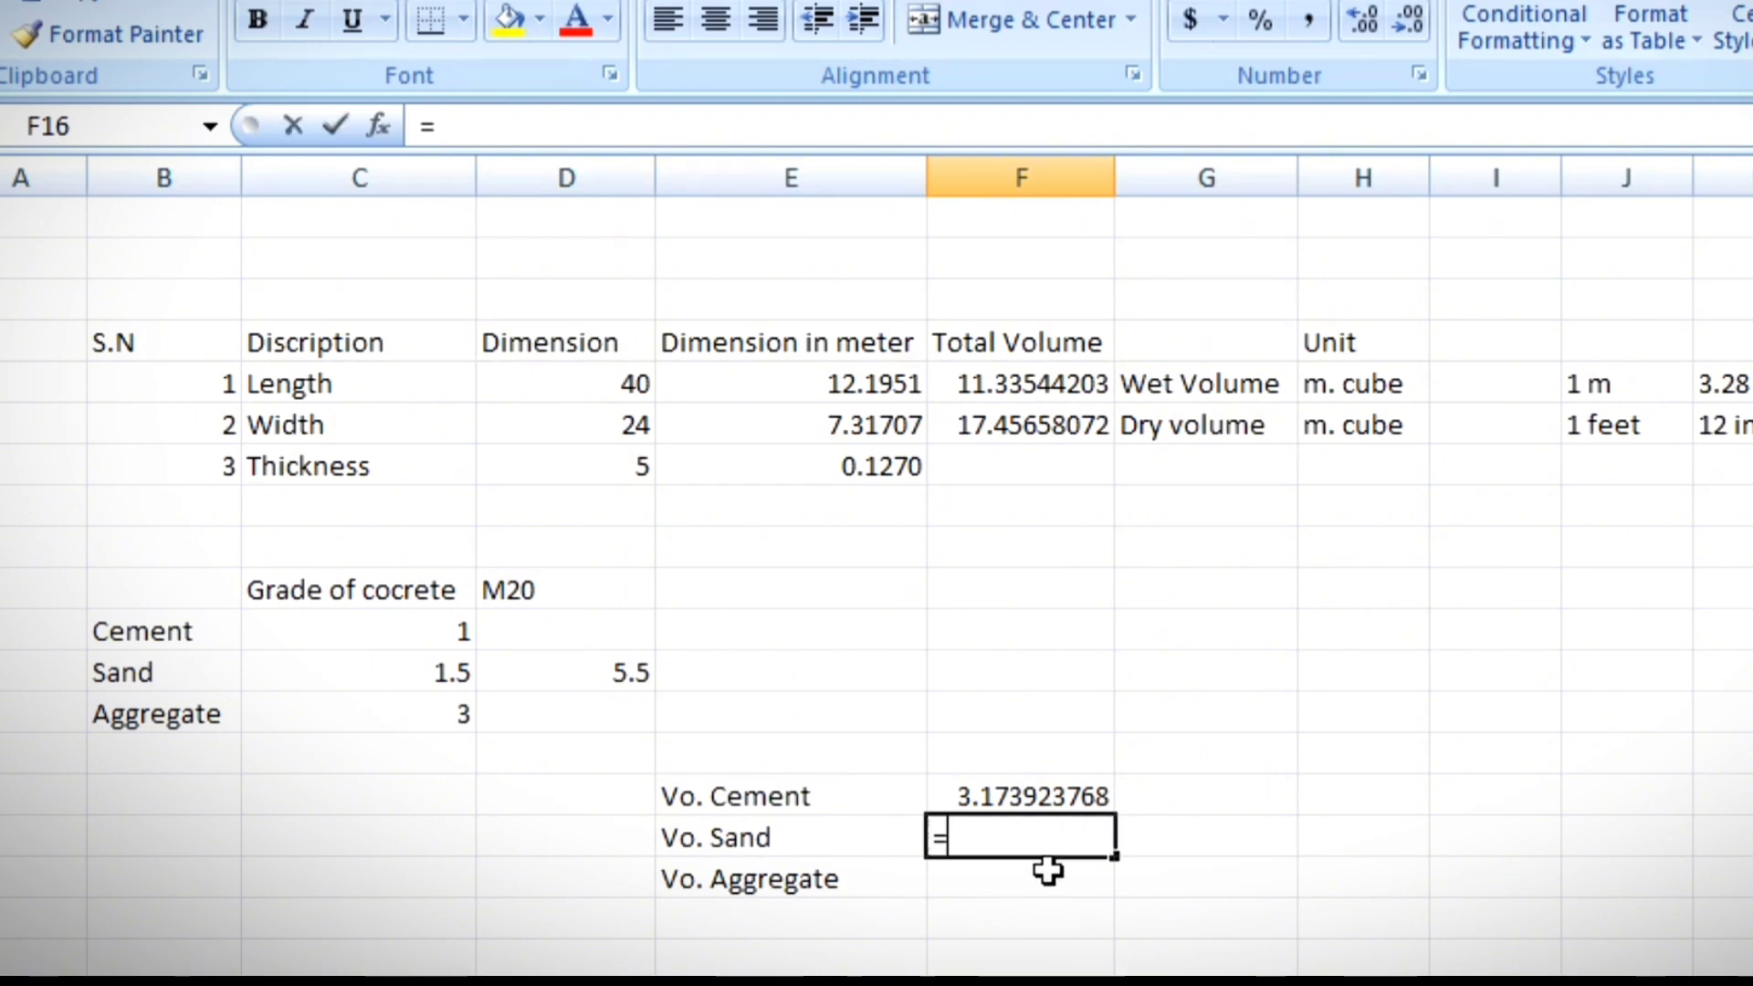
click(429, 673)
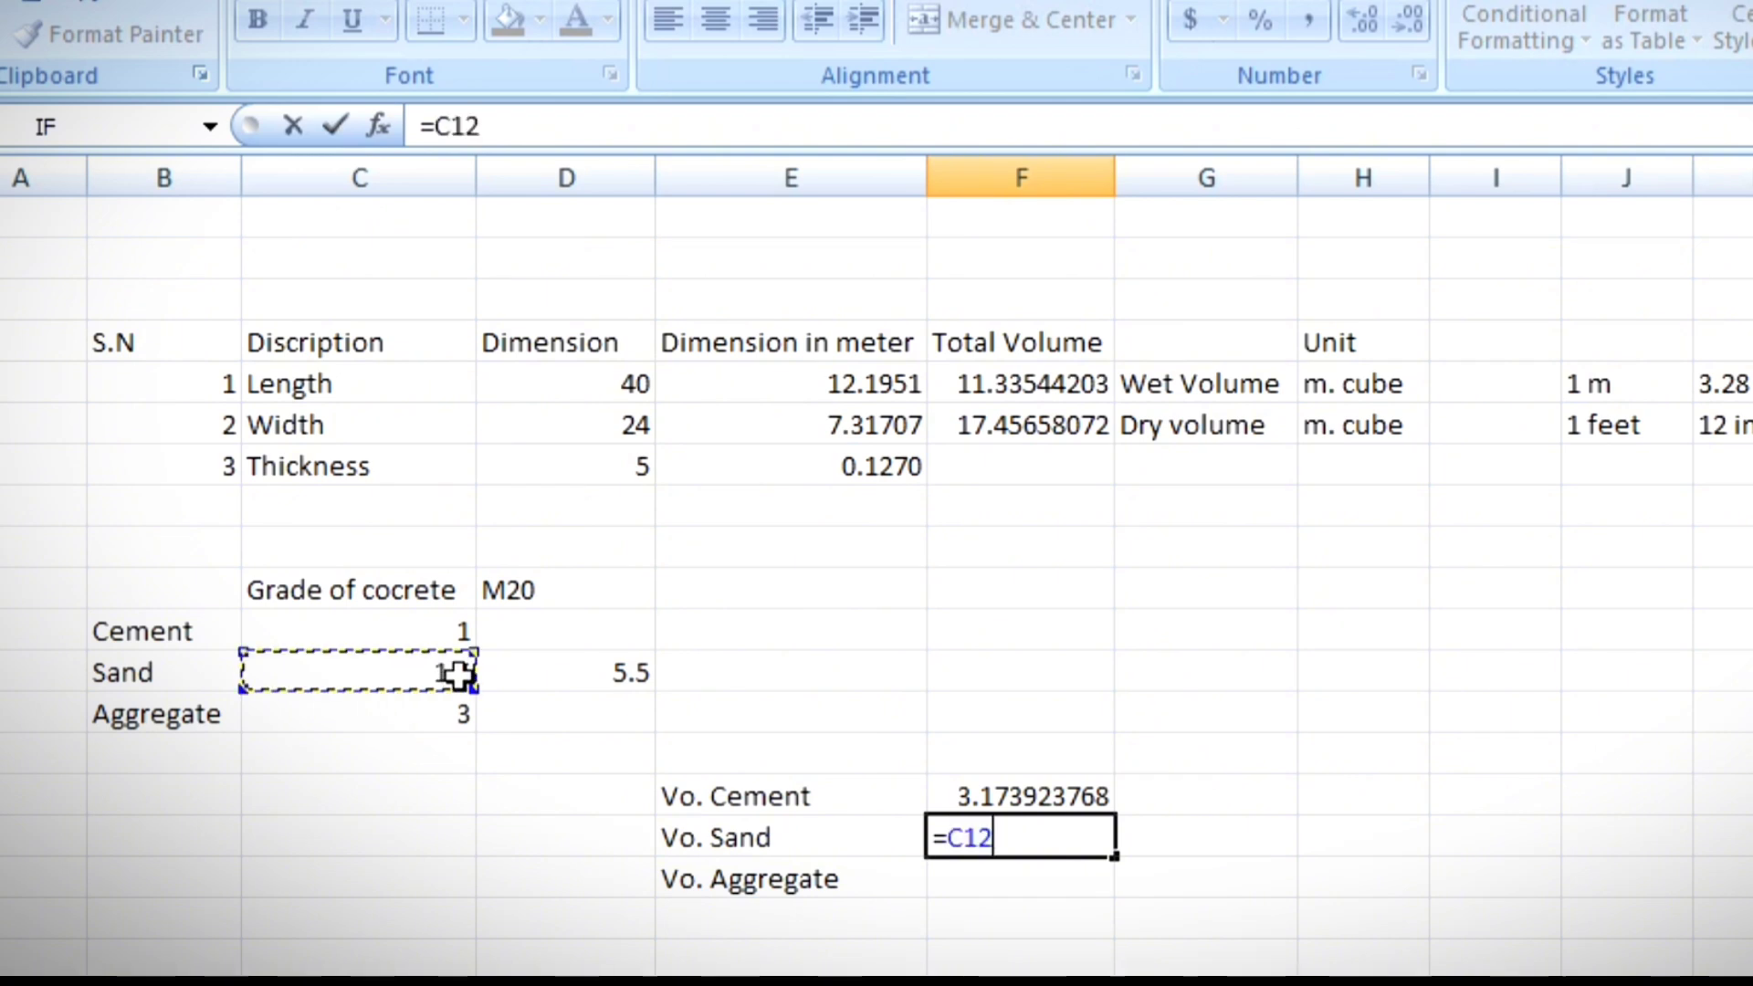
text(/)
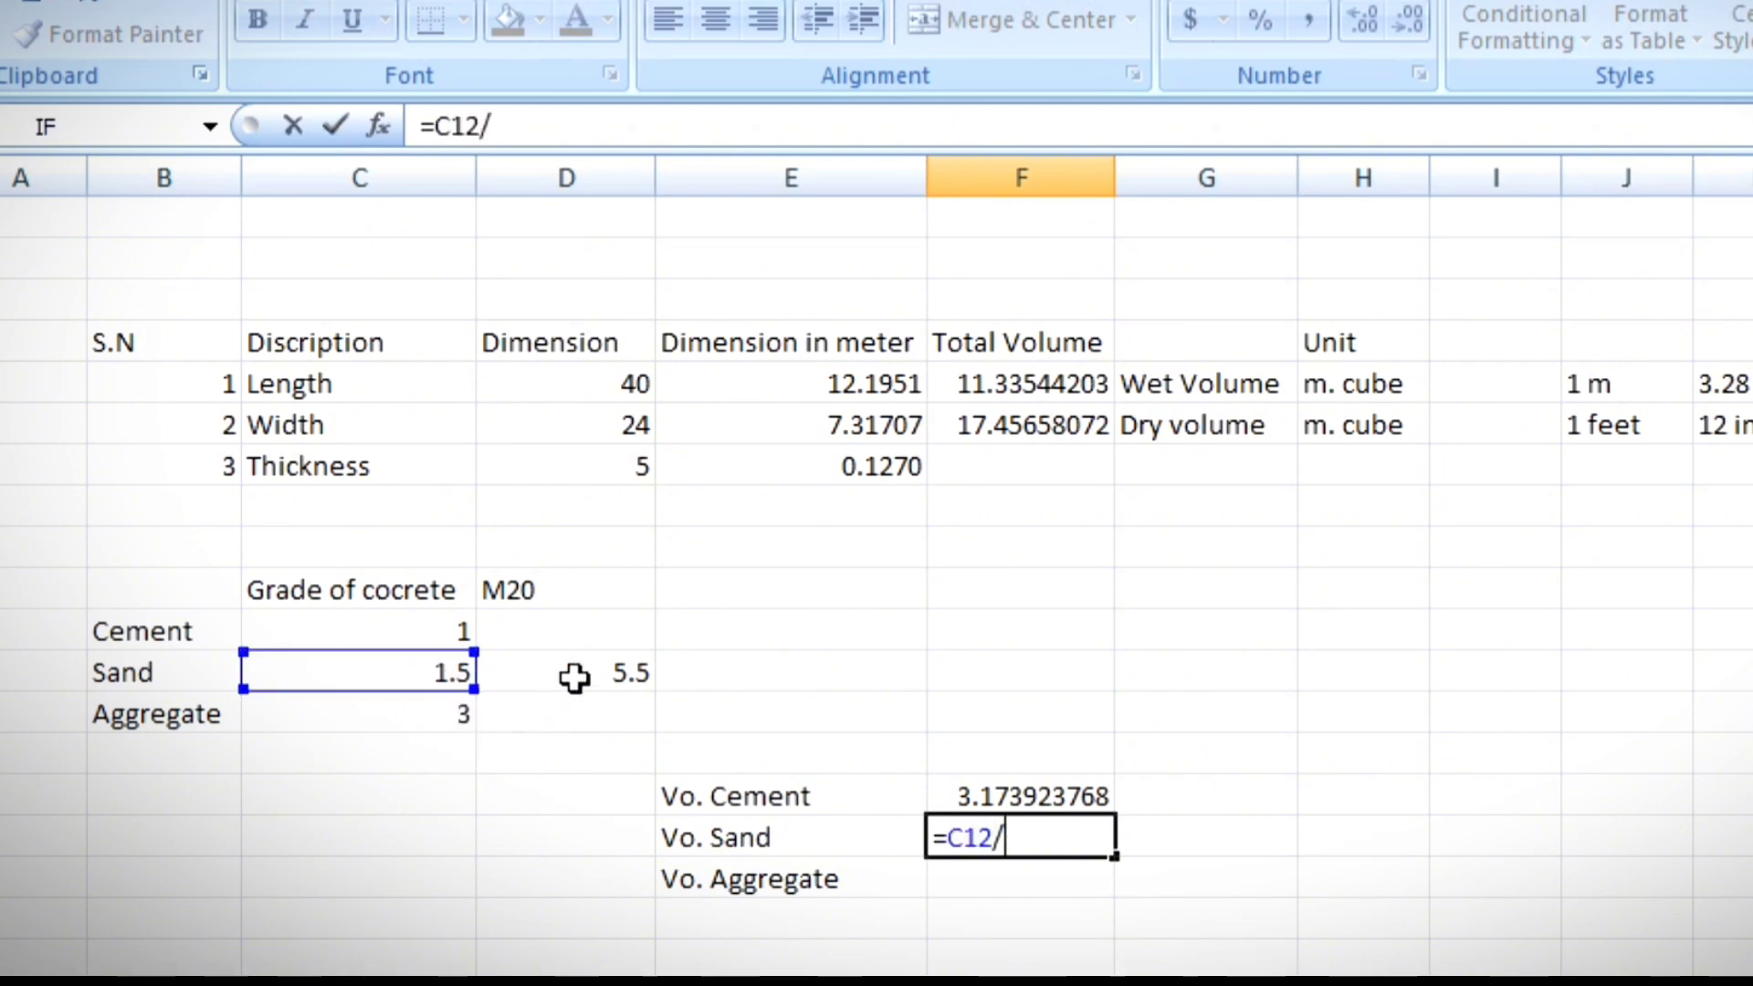
click(574, 676)
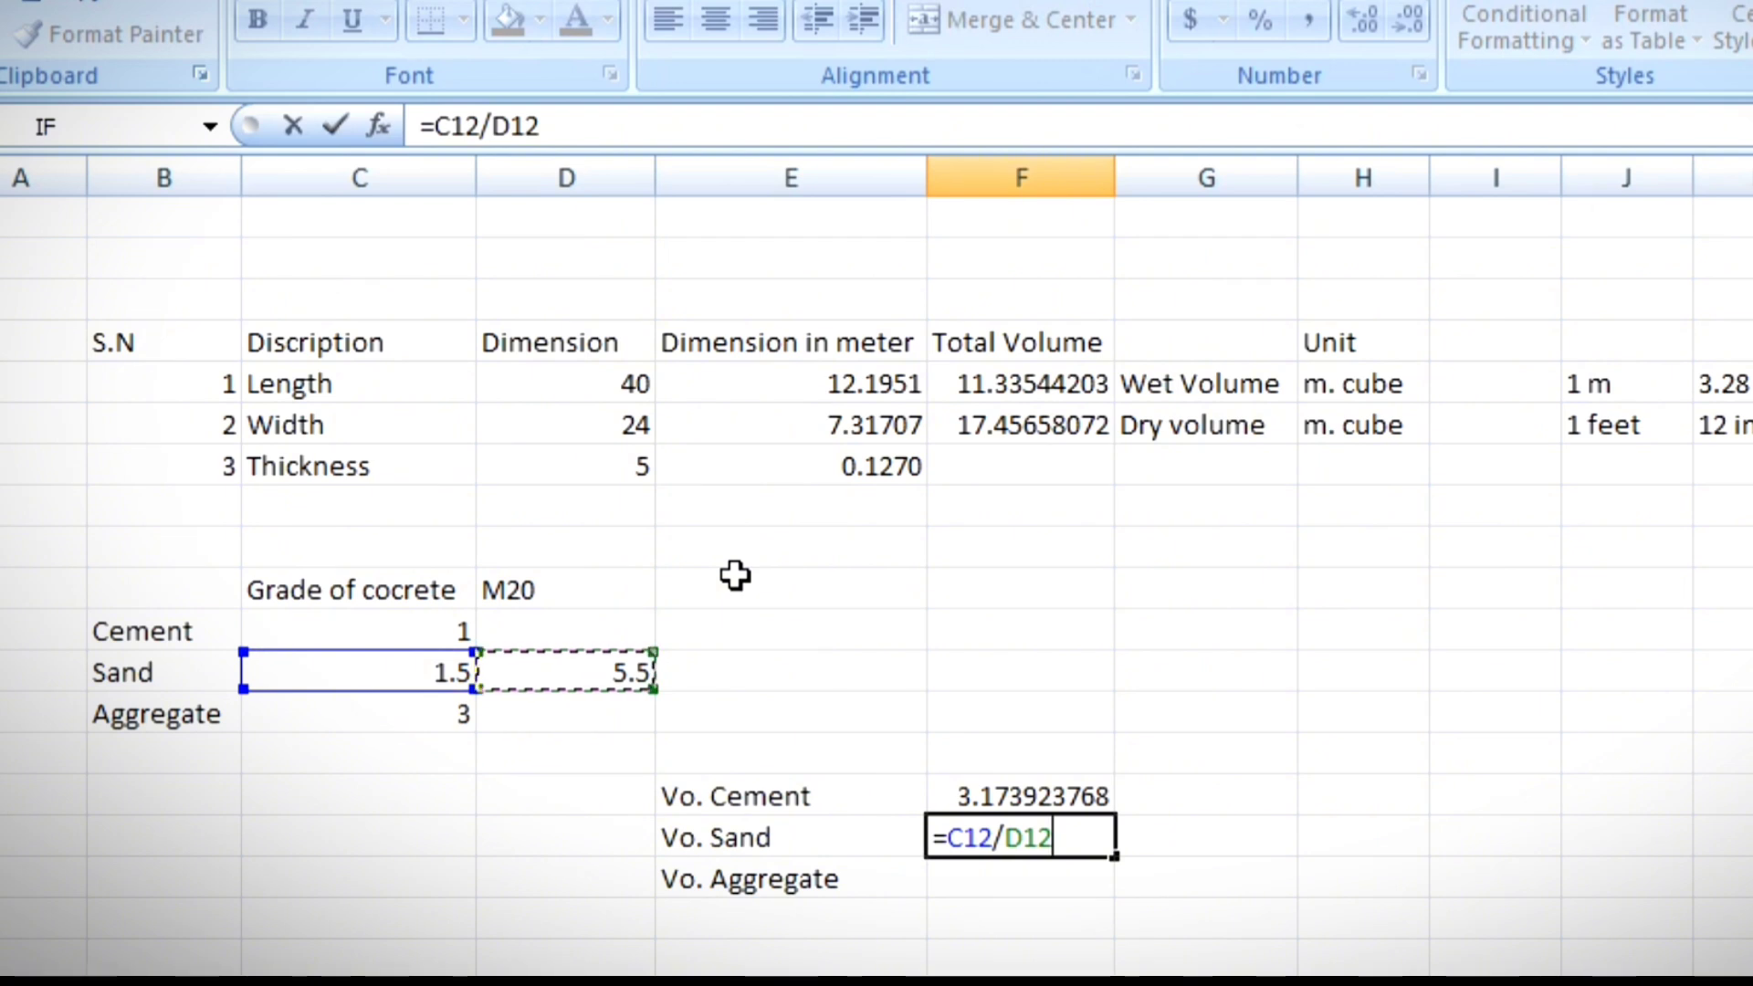
text(*)
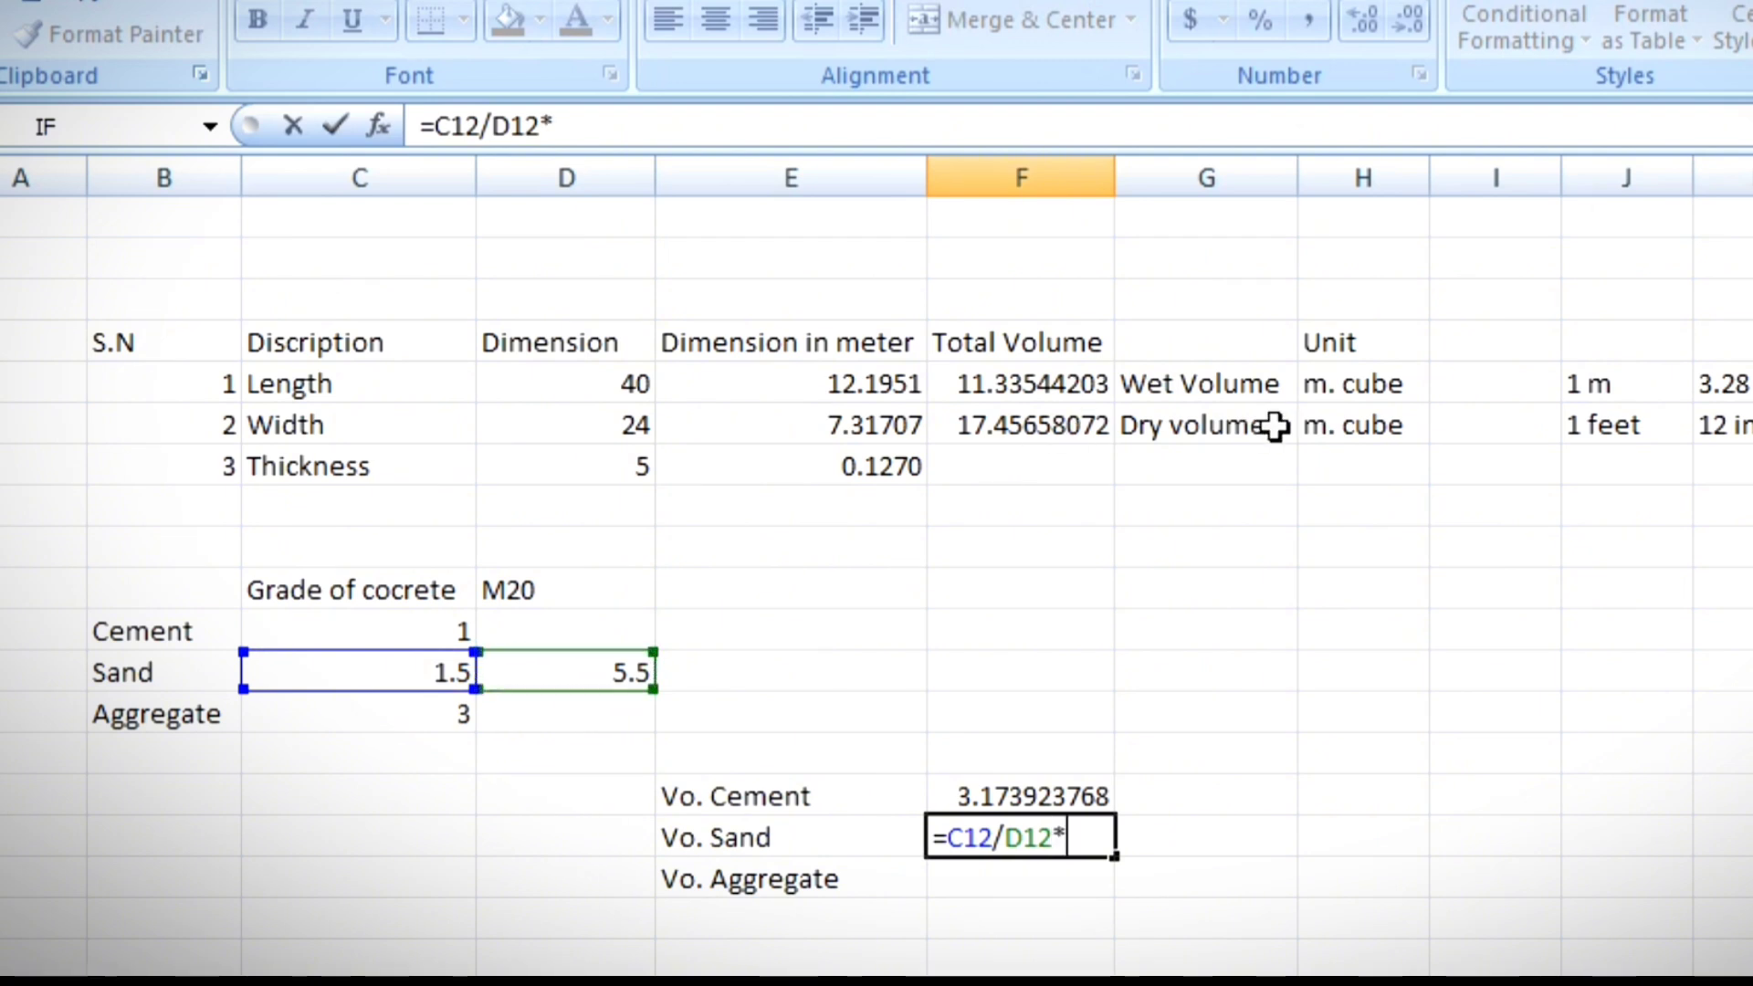
click(1060, 431)
key(Return)
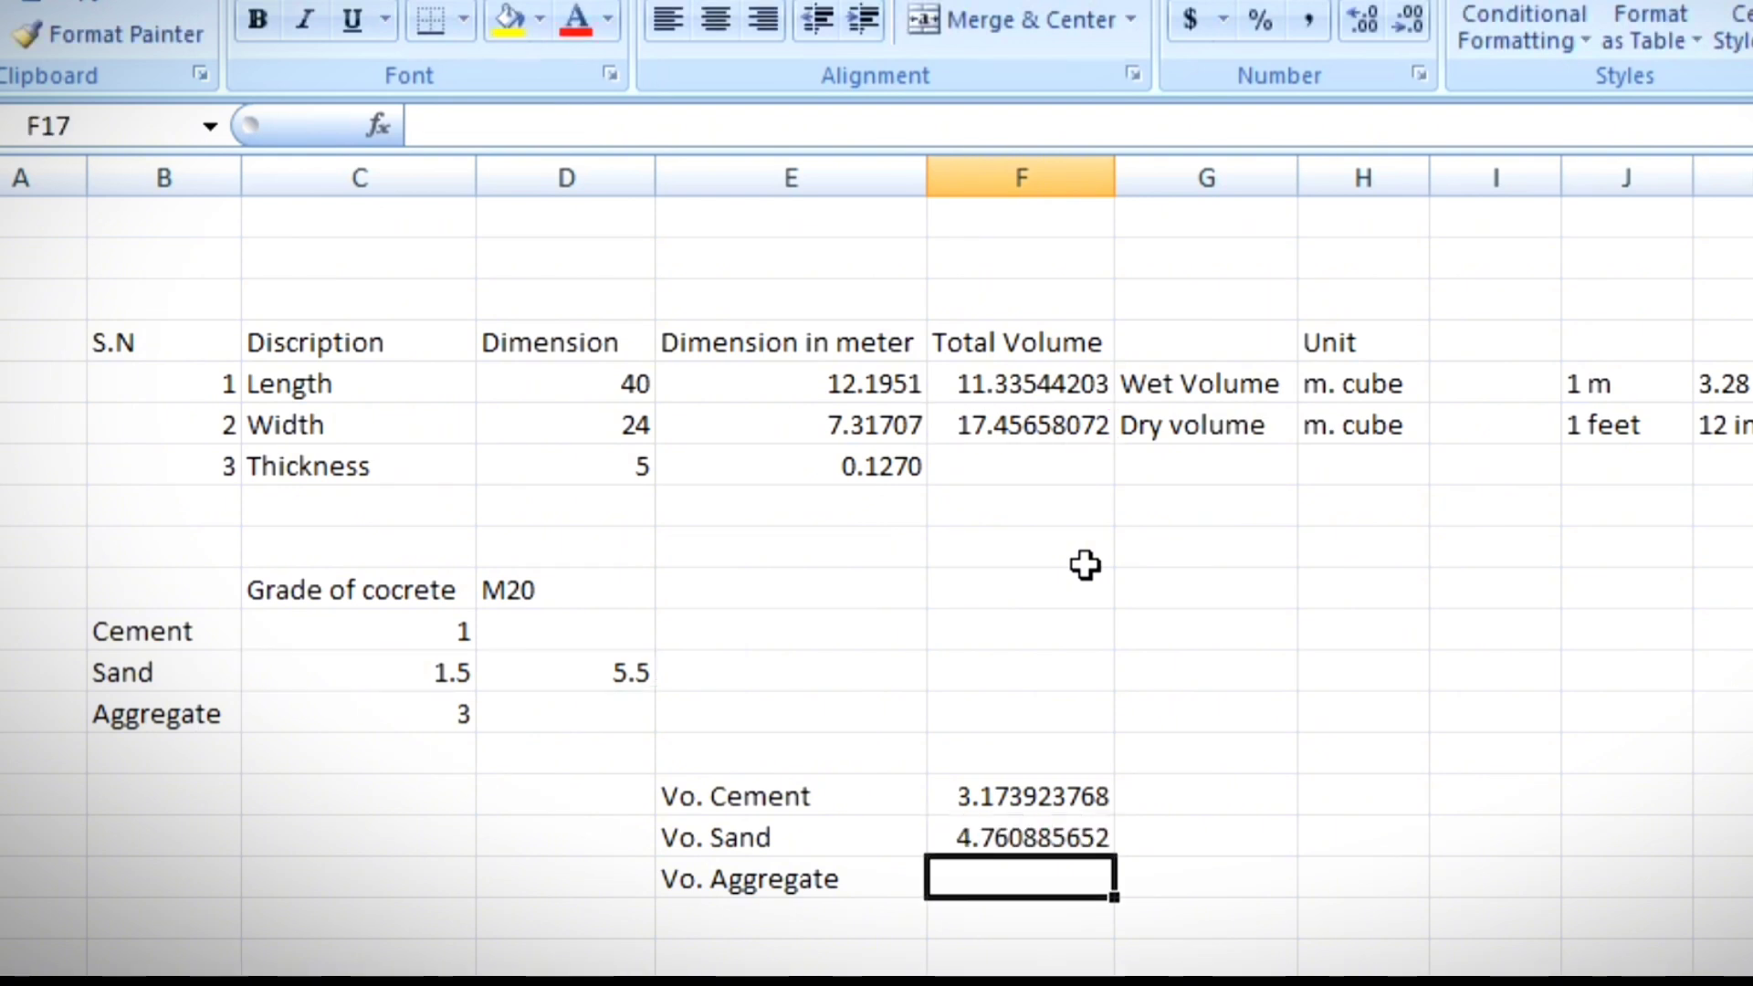
Step: Calculate the aggregate volume in F17, beside Vo. Aggregate, with the formula =C13/D12*F6
text(=)
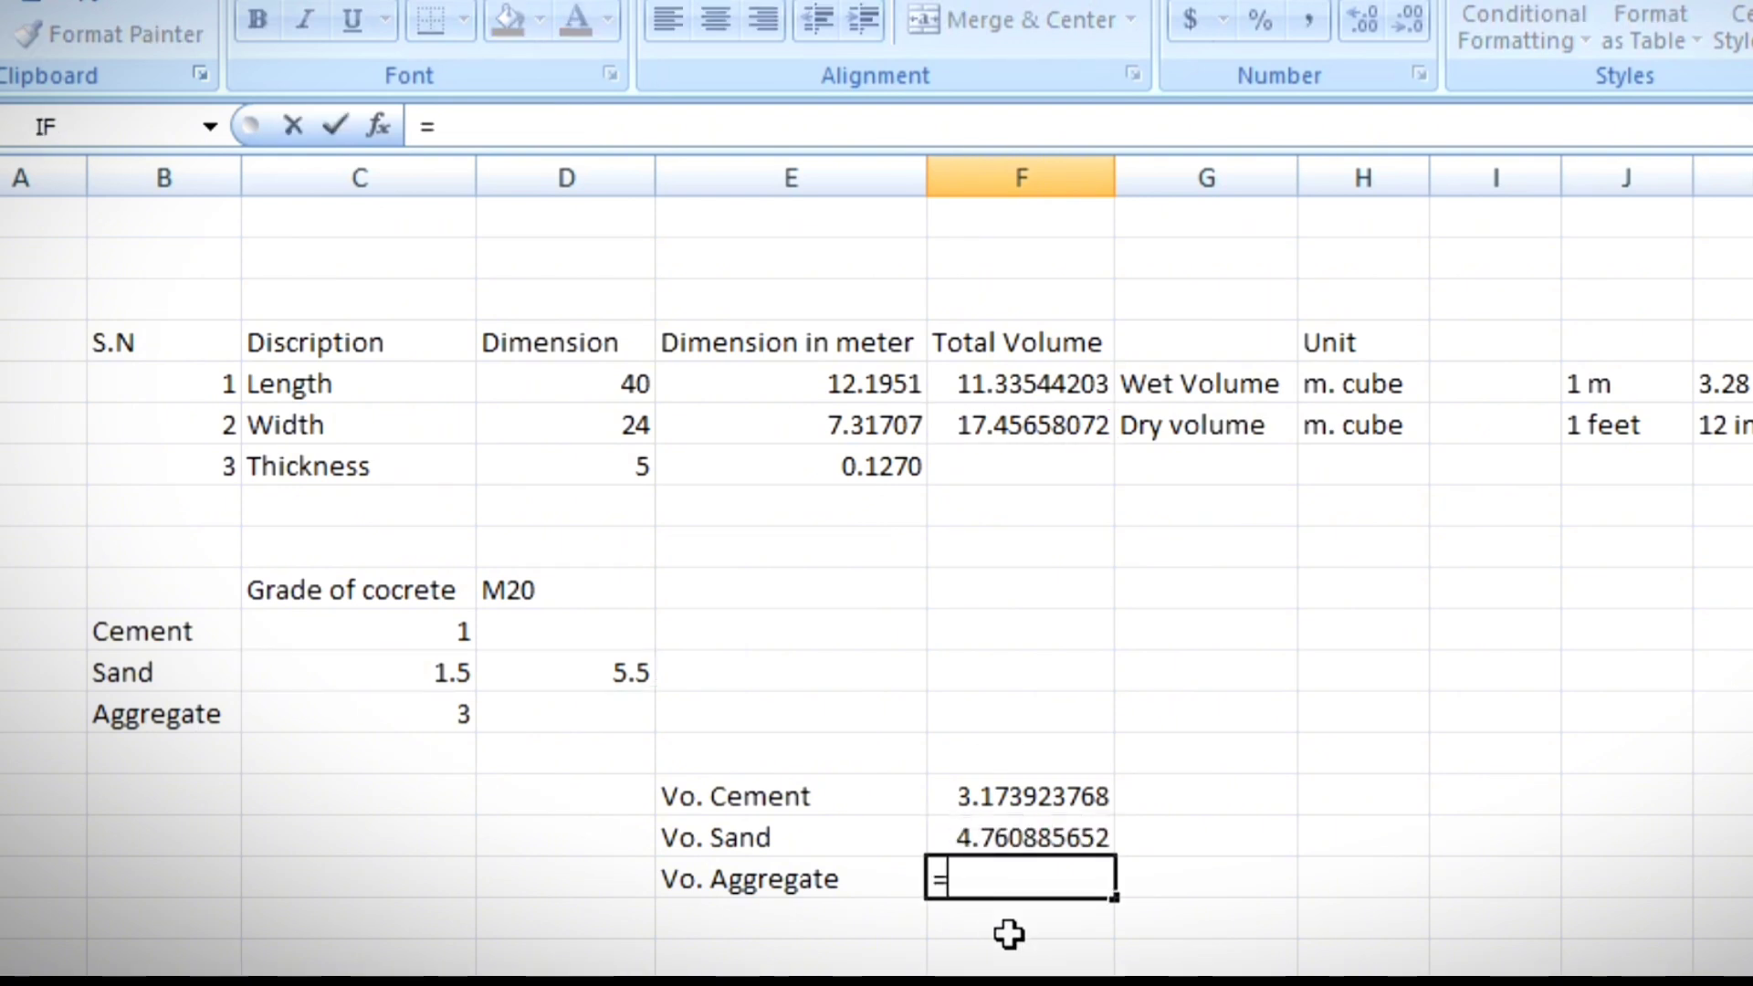
click(348, 708)
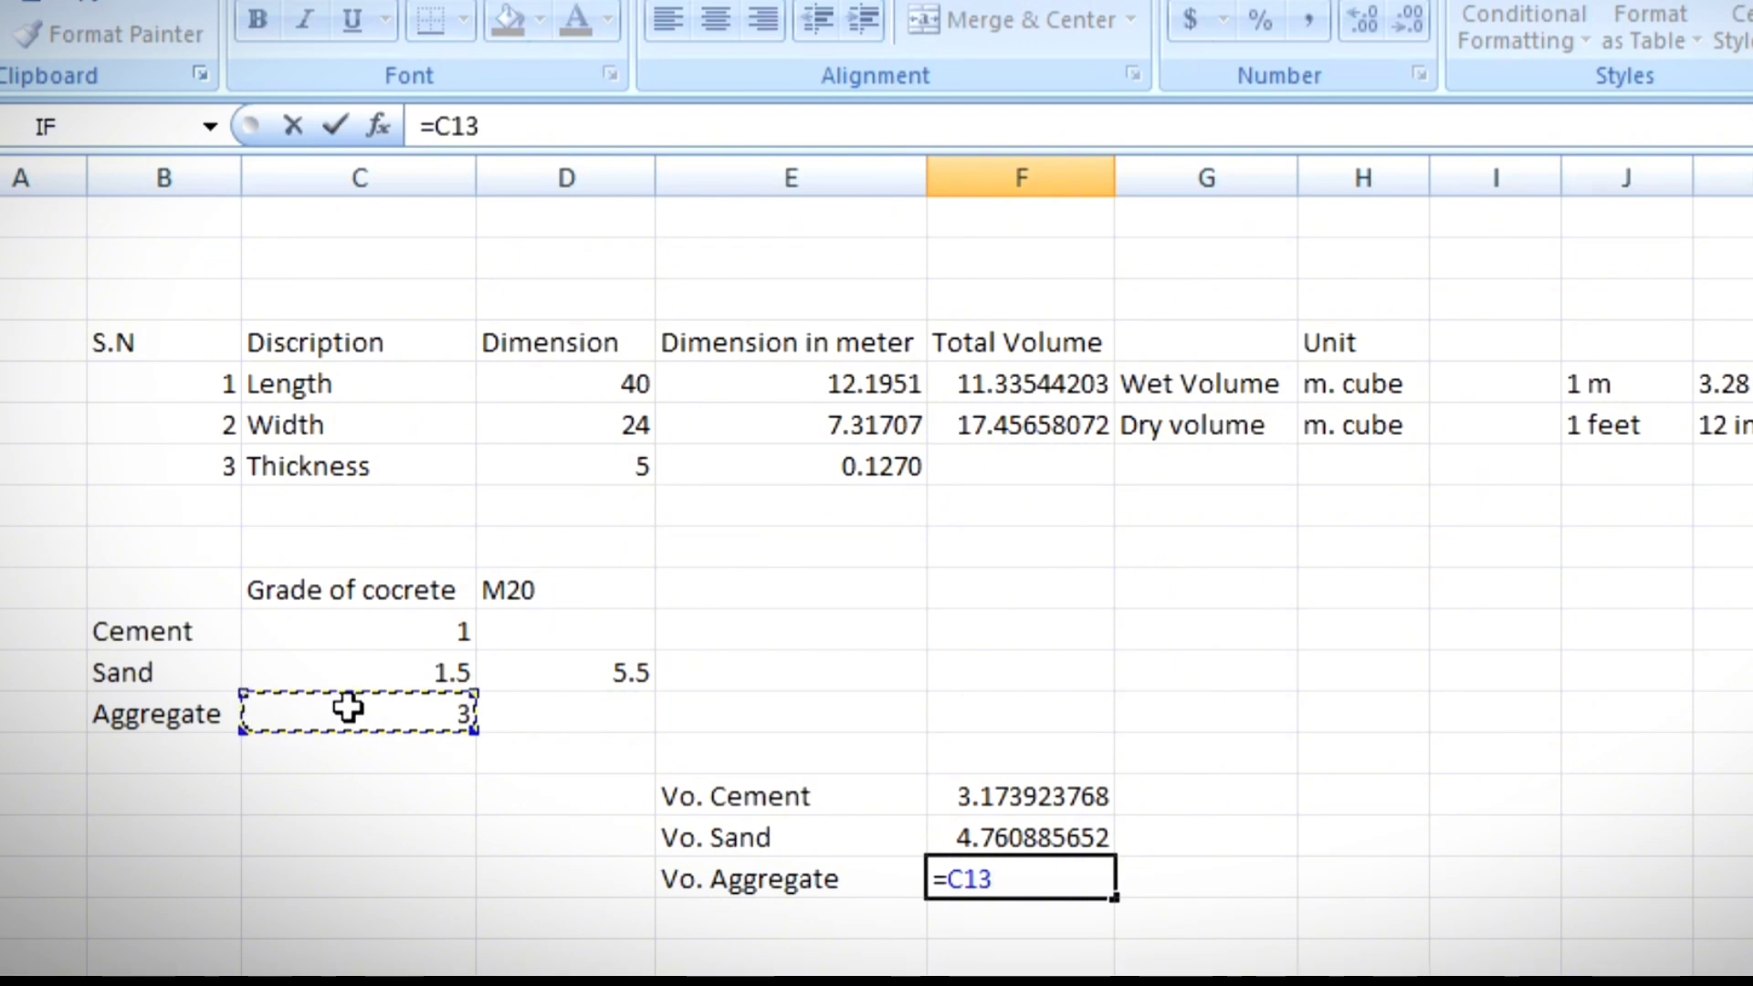
text(/)
click(624, 668)
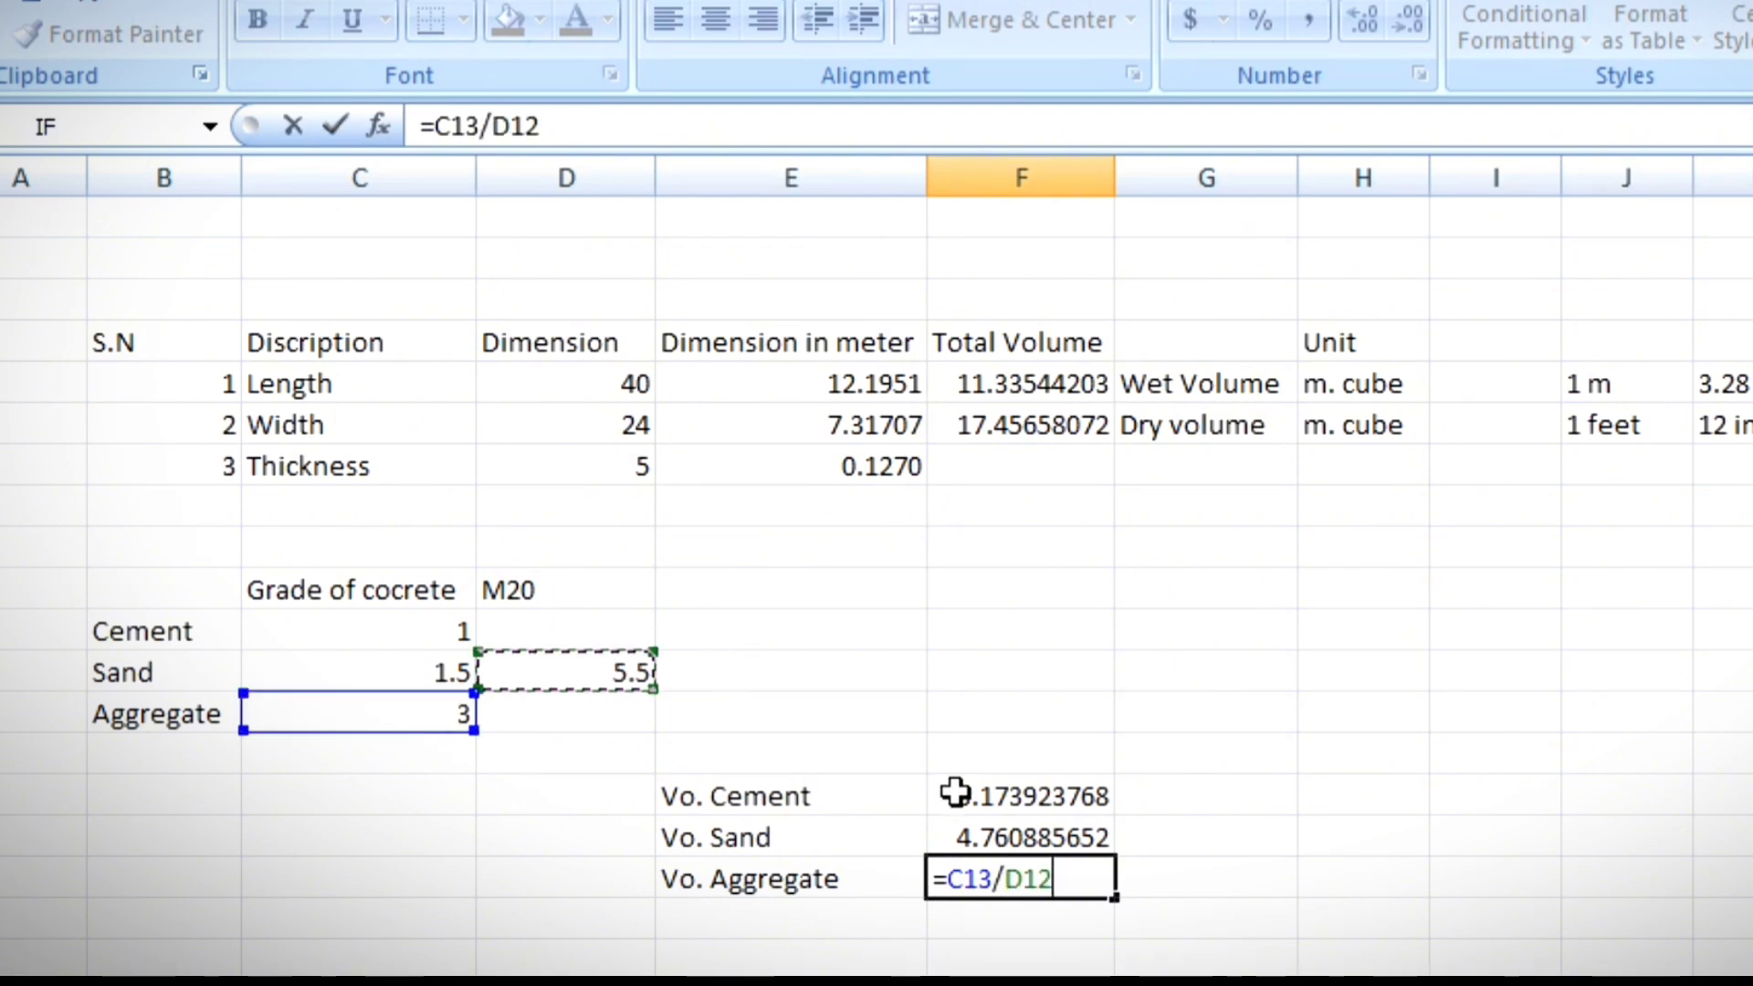
text(*)
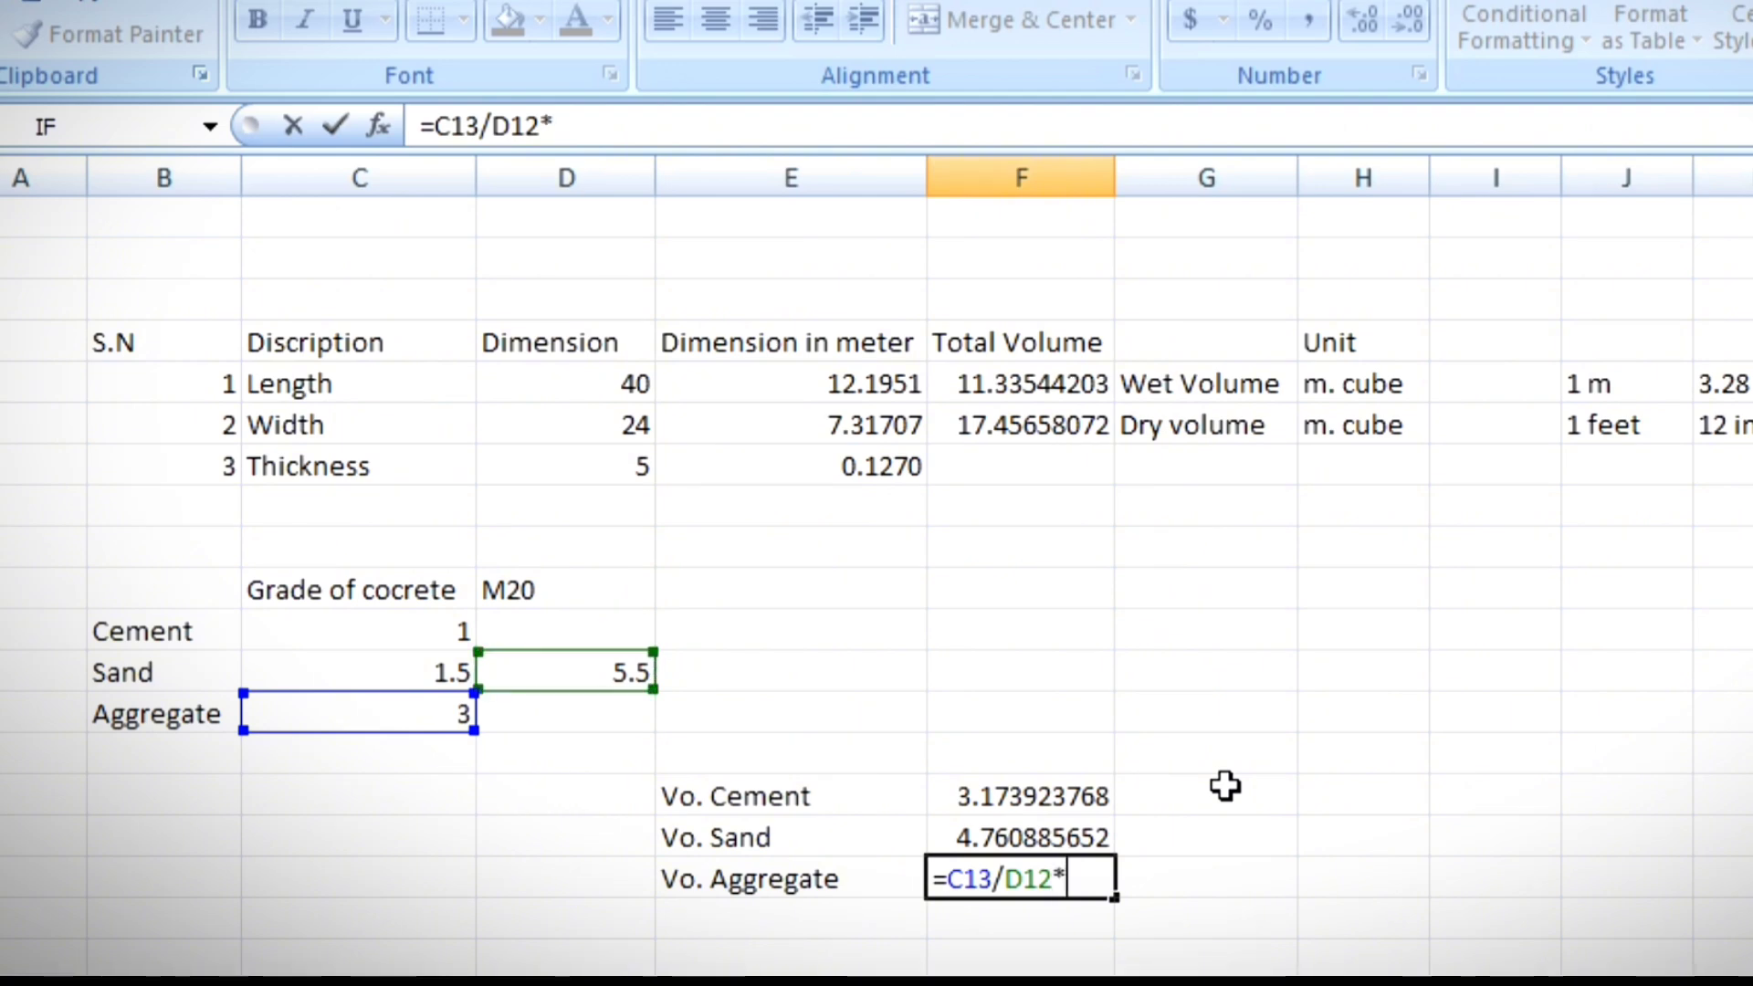
click(1050, 429)
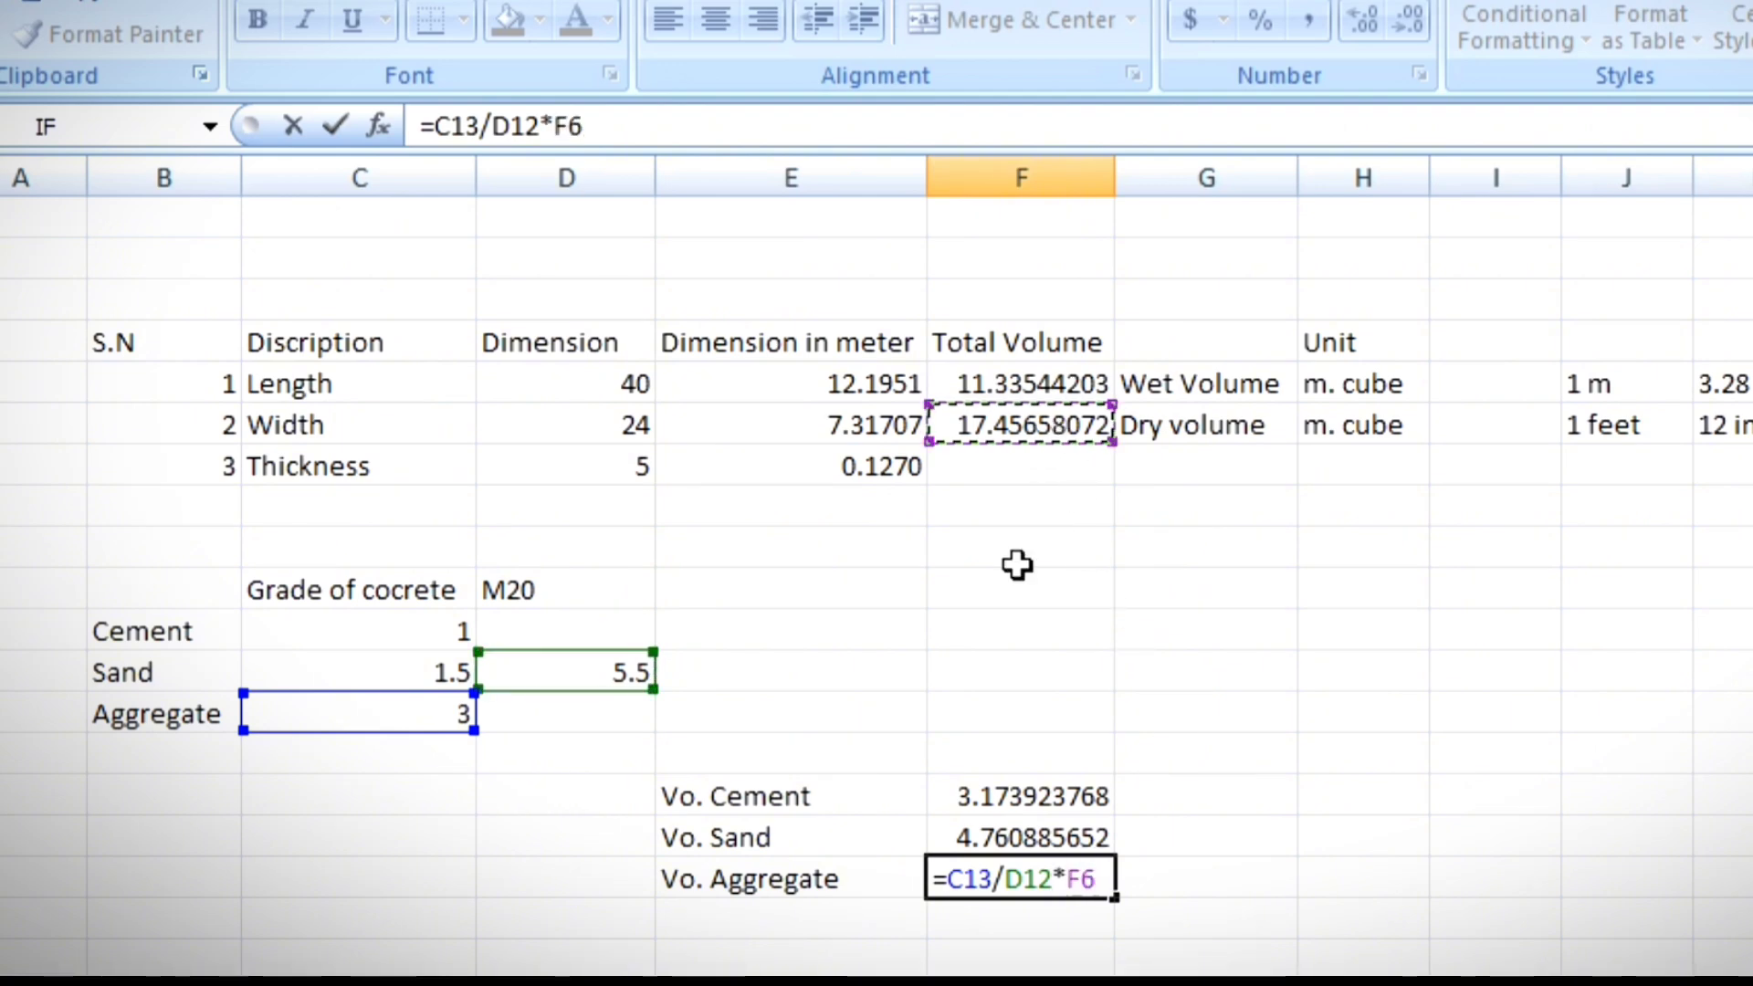
key(Return)
Step: Enter the unit m cube in G15 and fill it down to G17 beside the three material volumes
click(1242, 838)
click(1128, 799)
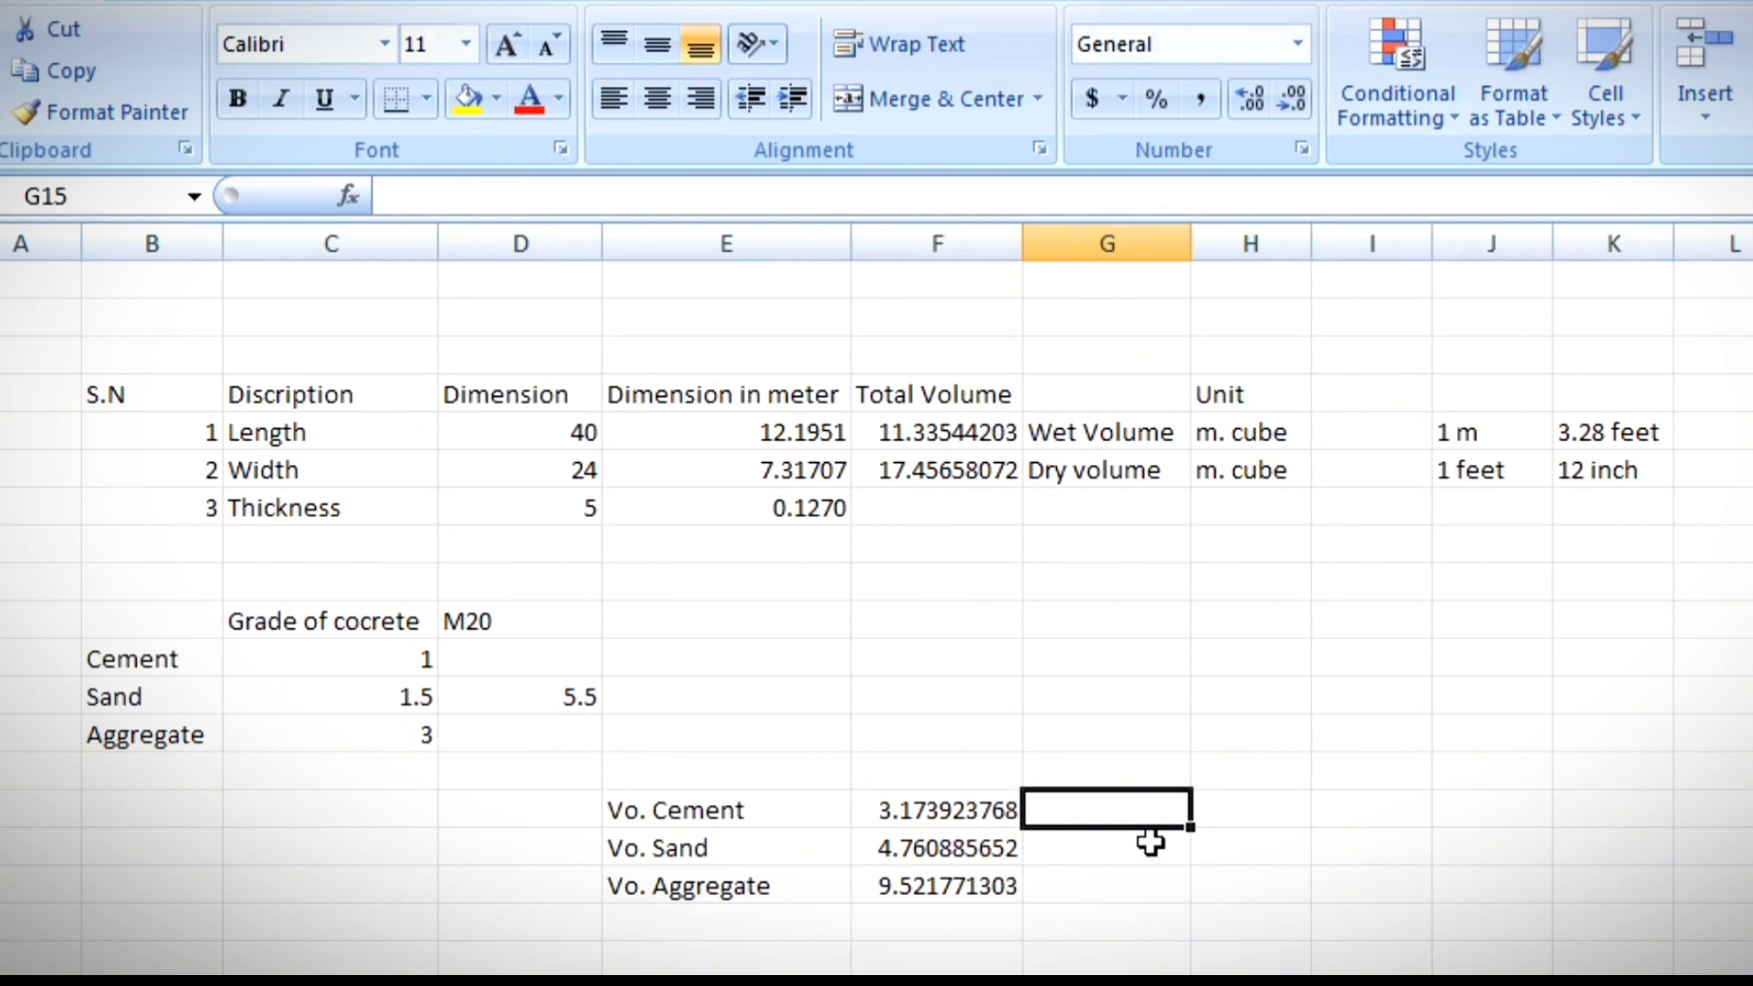
text(m cube)
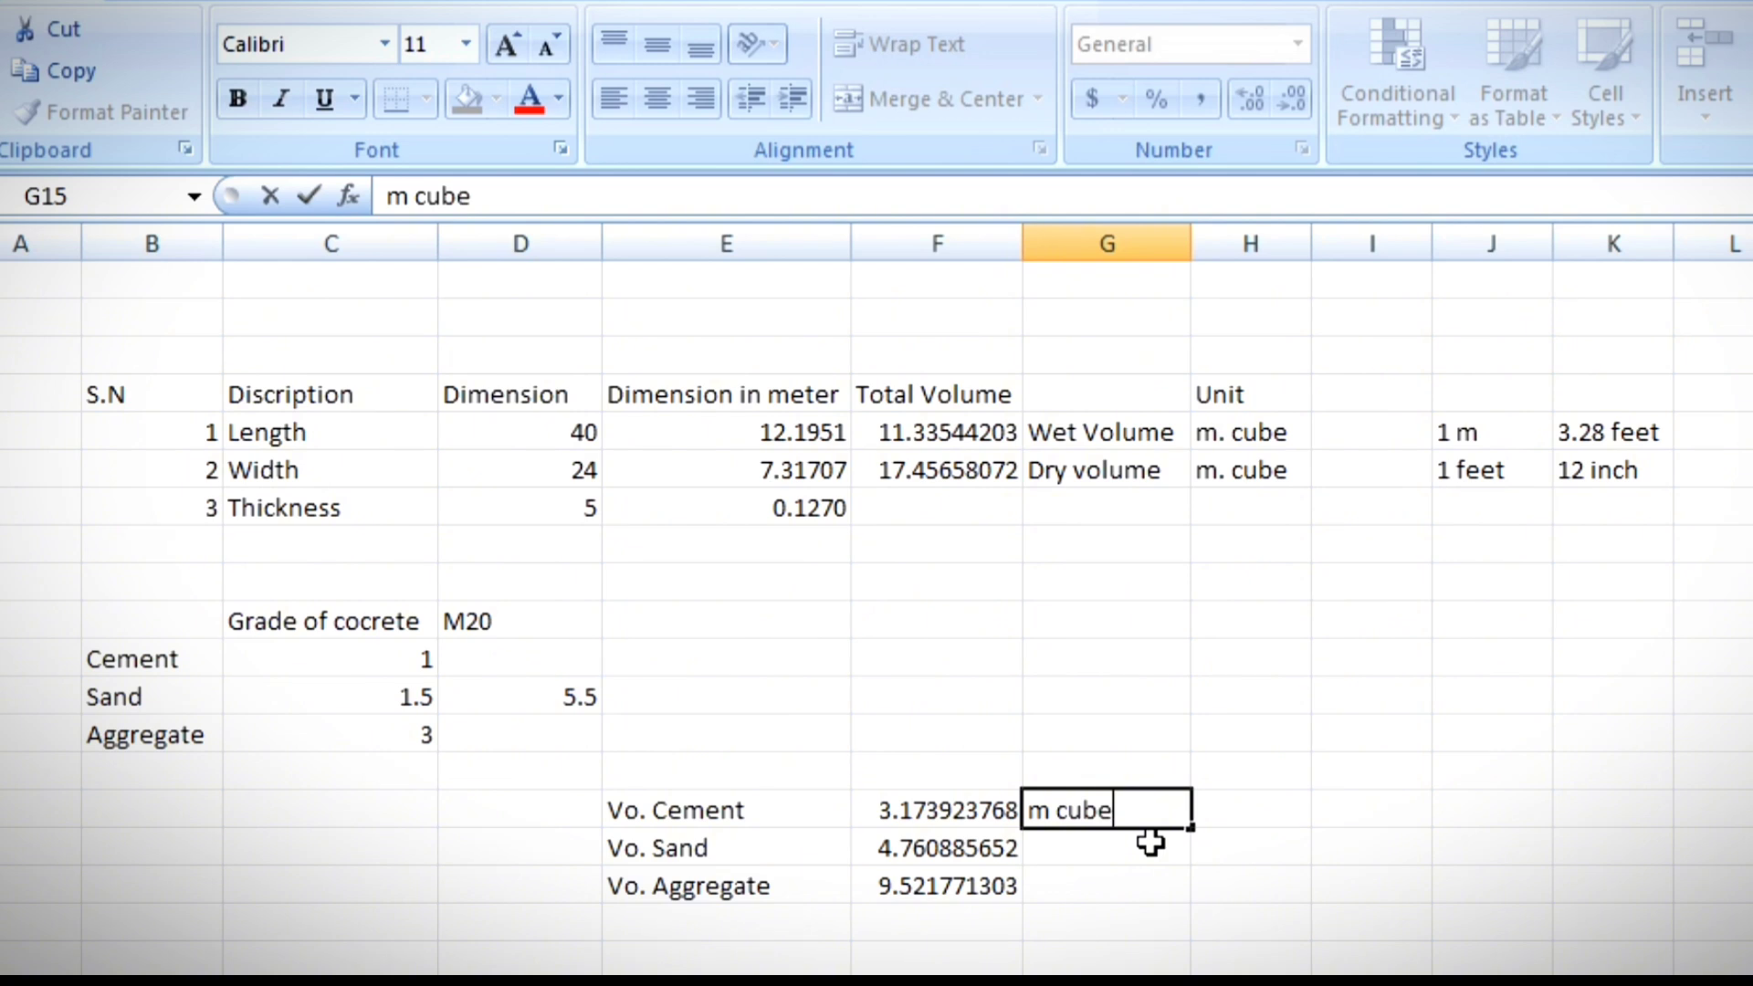
key(Return)
click(1162, 809)
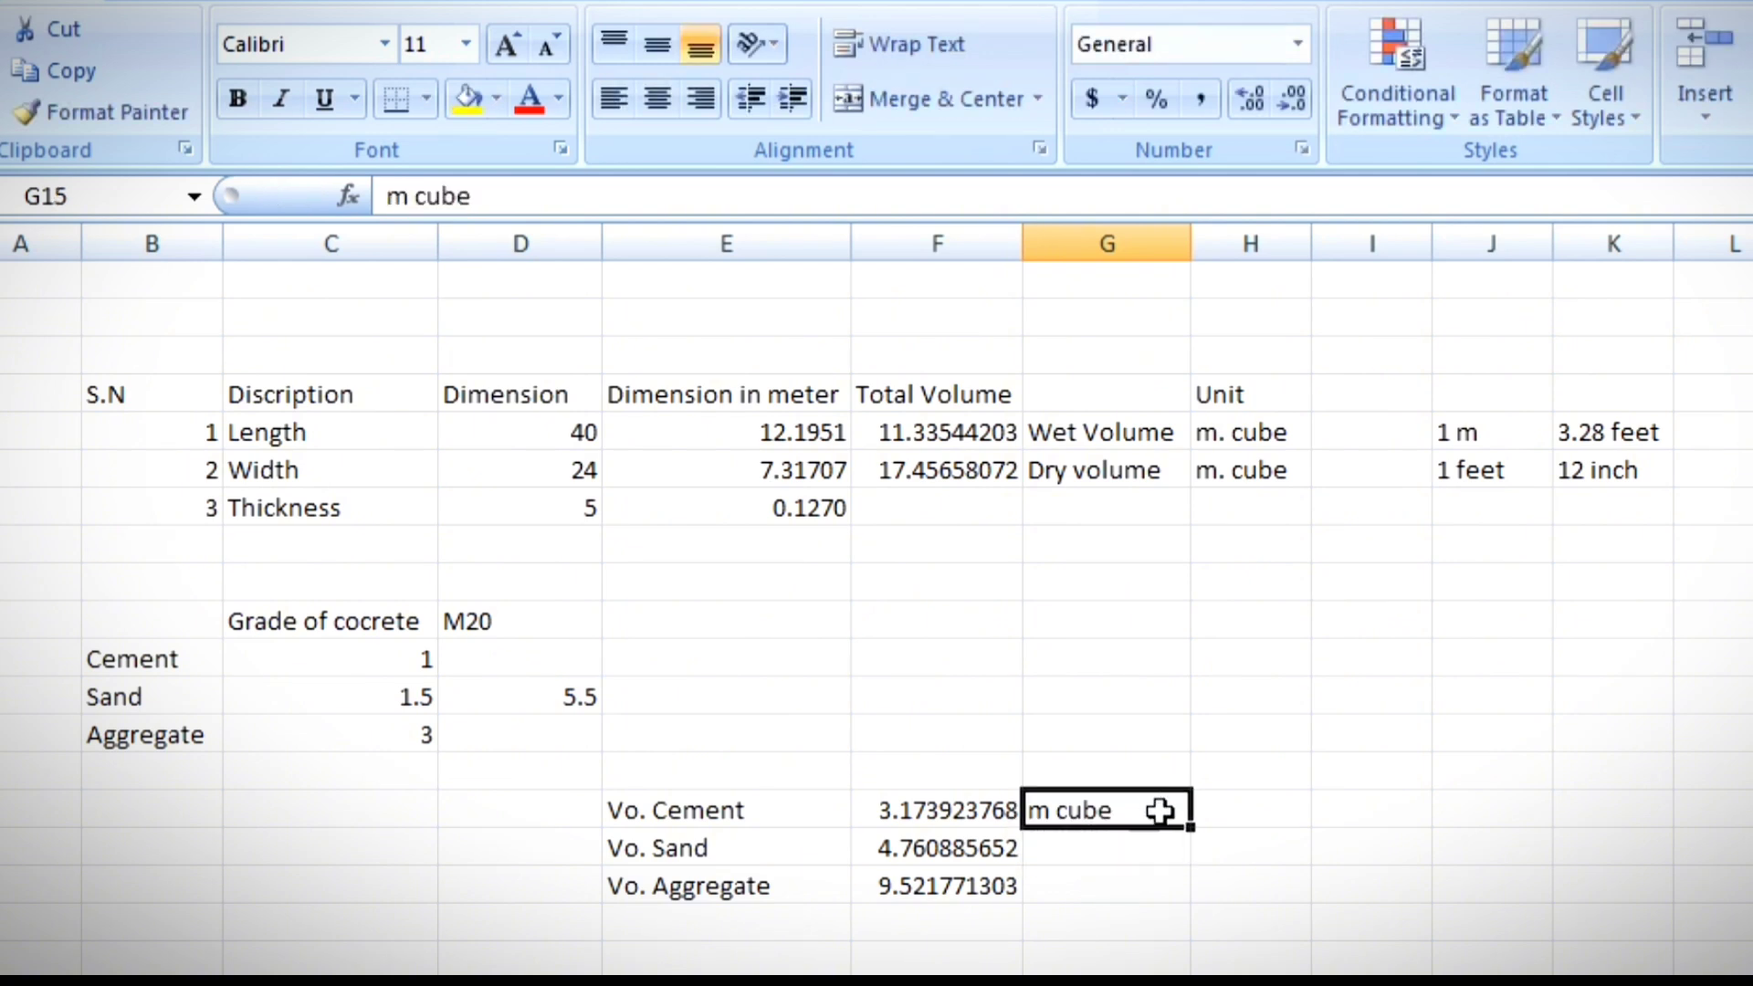
drag(1186, 829, 1191, 890)
click(1250, 884)
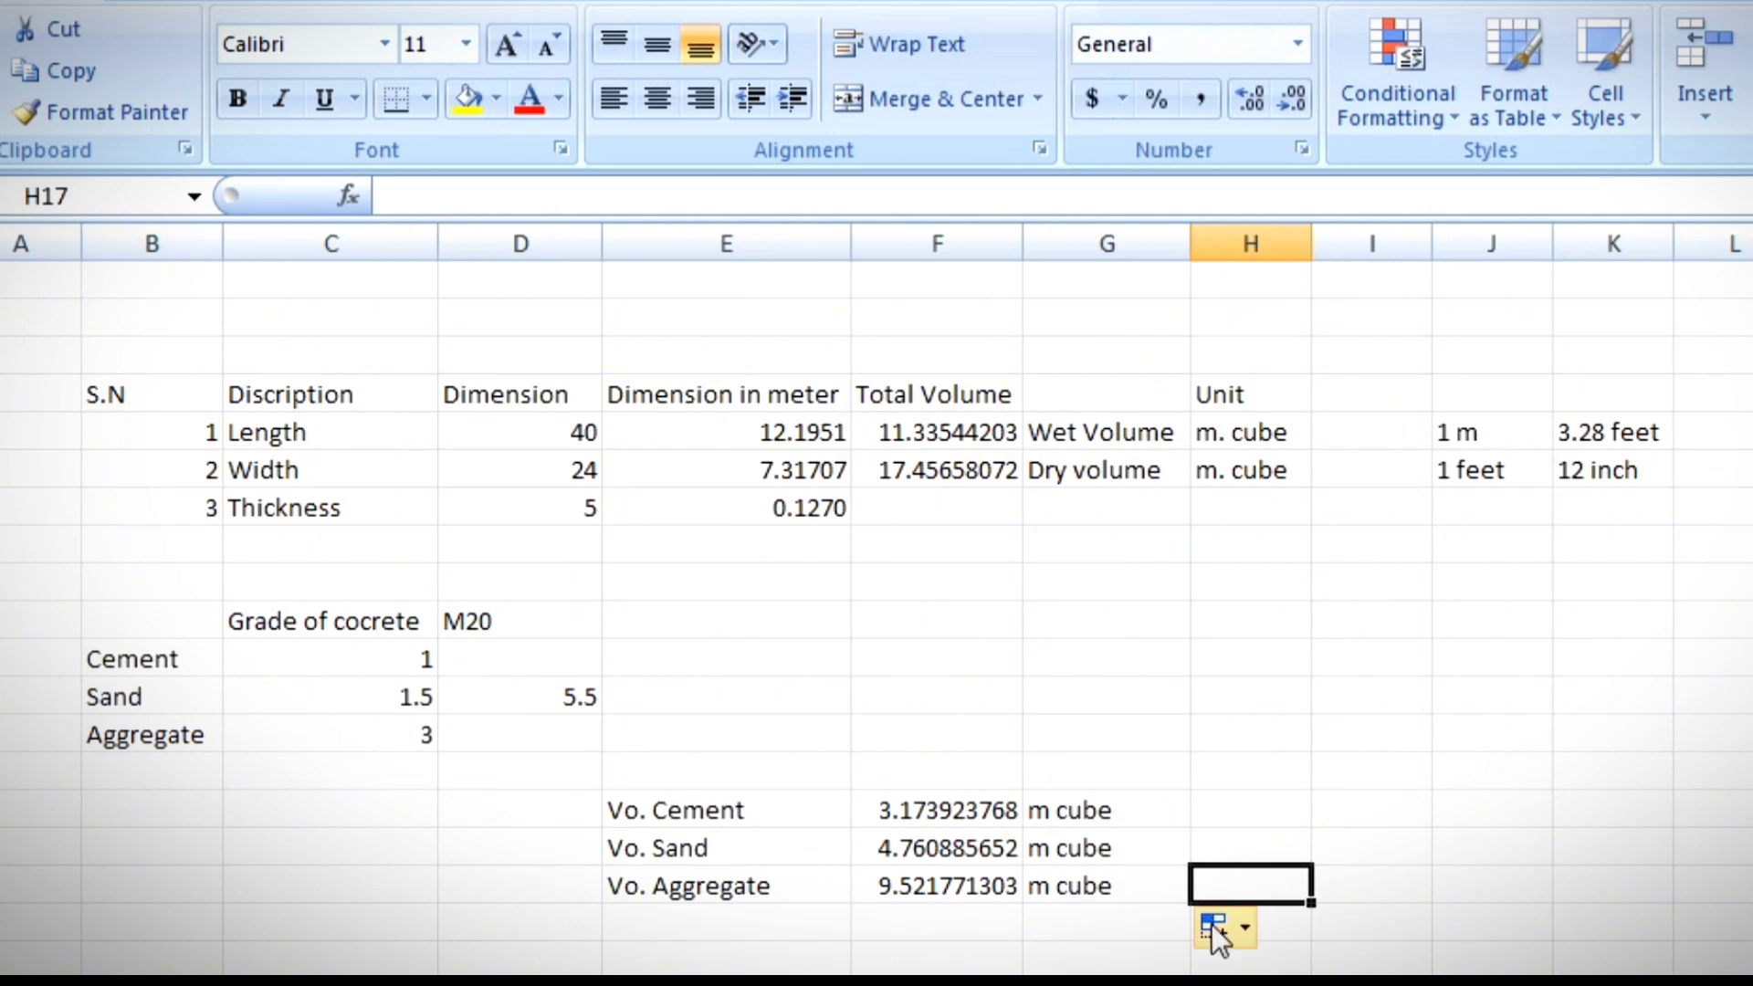
Step: Examine the calculated cement, sand and aggregate volumes and the dimensioned slab model
click(1169, 776)
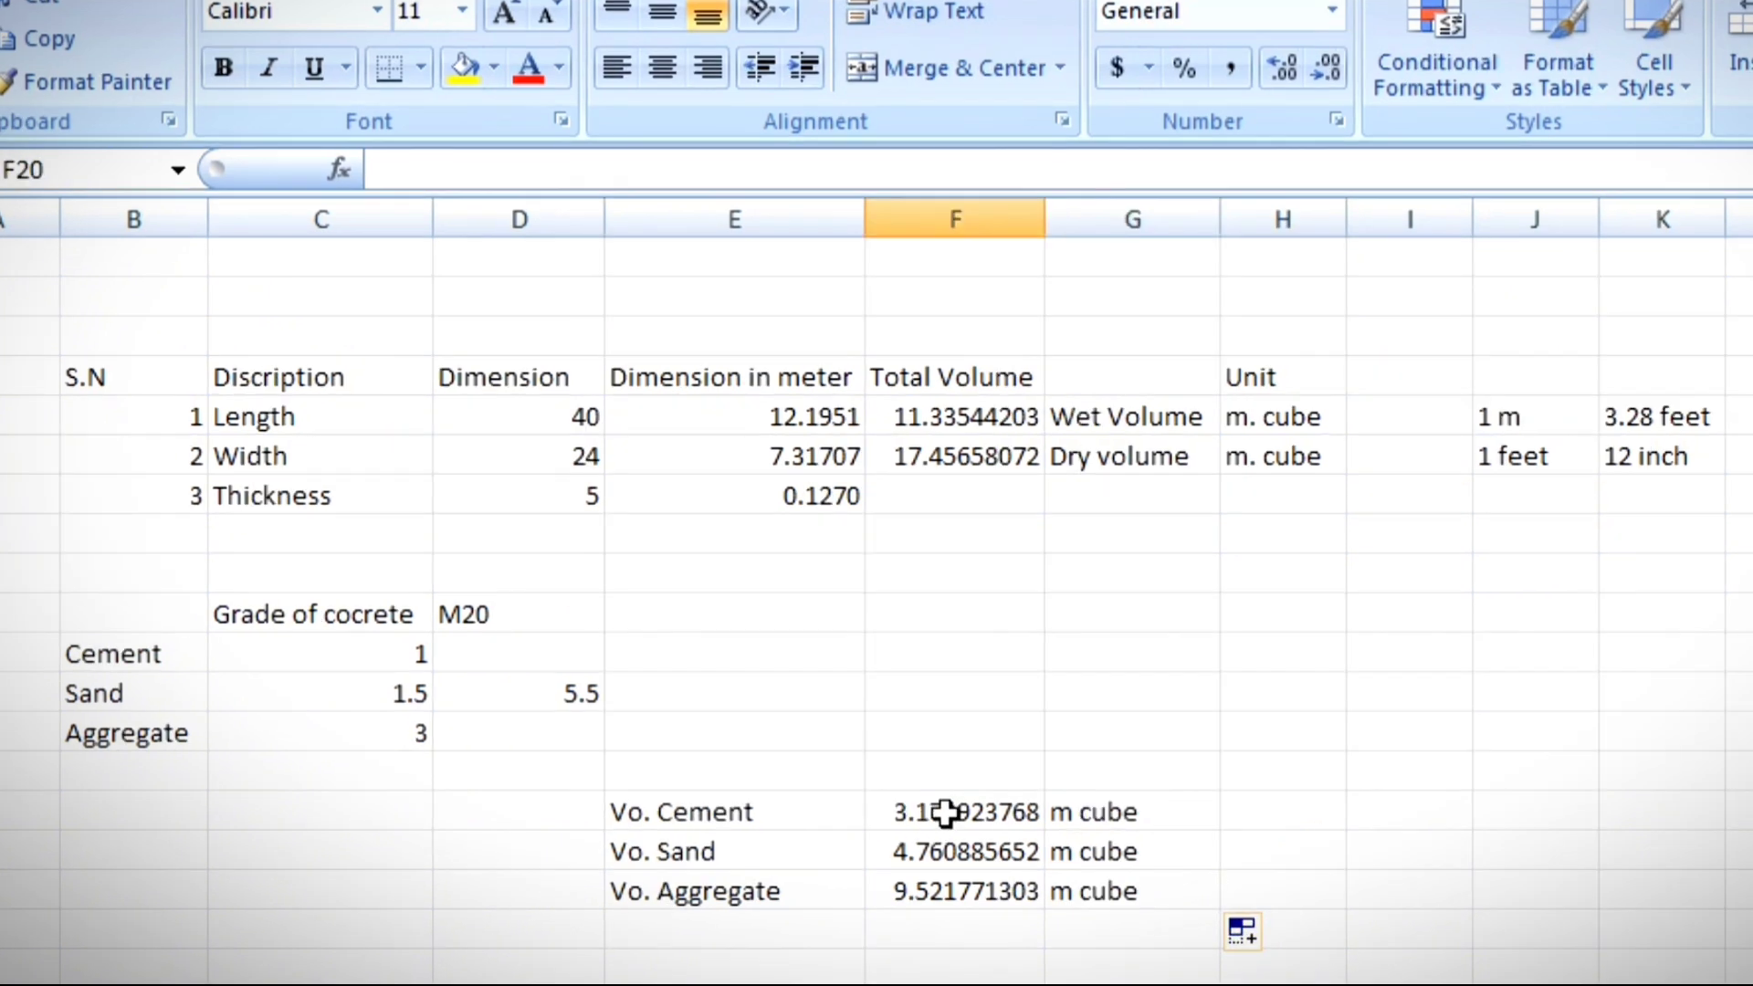
click(946, 811)
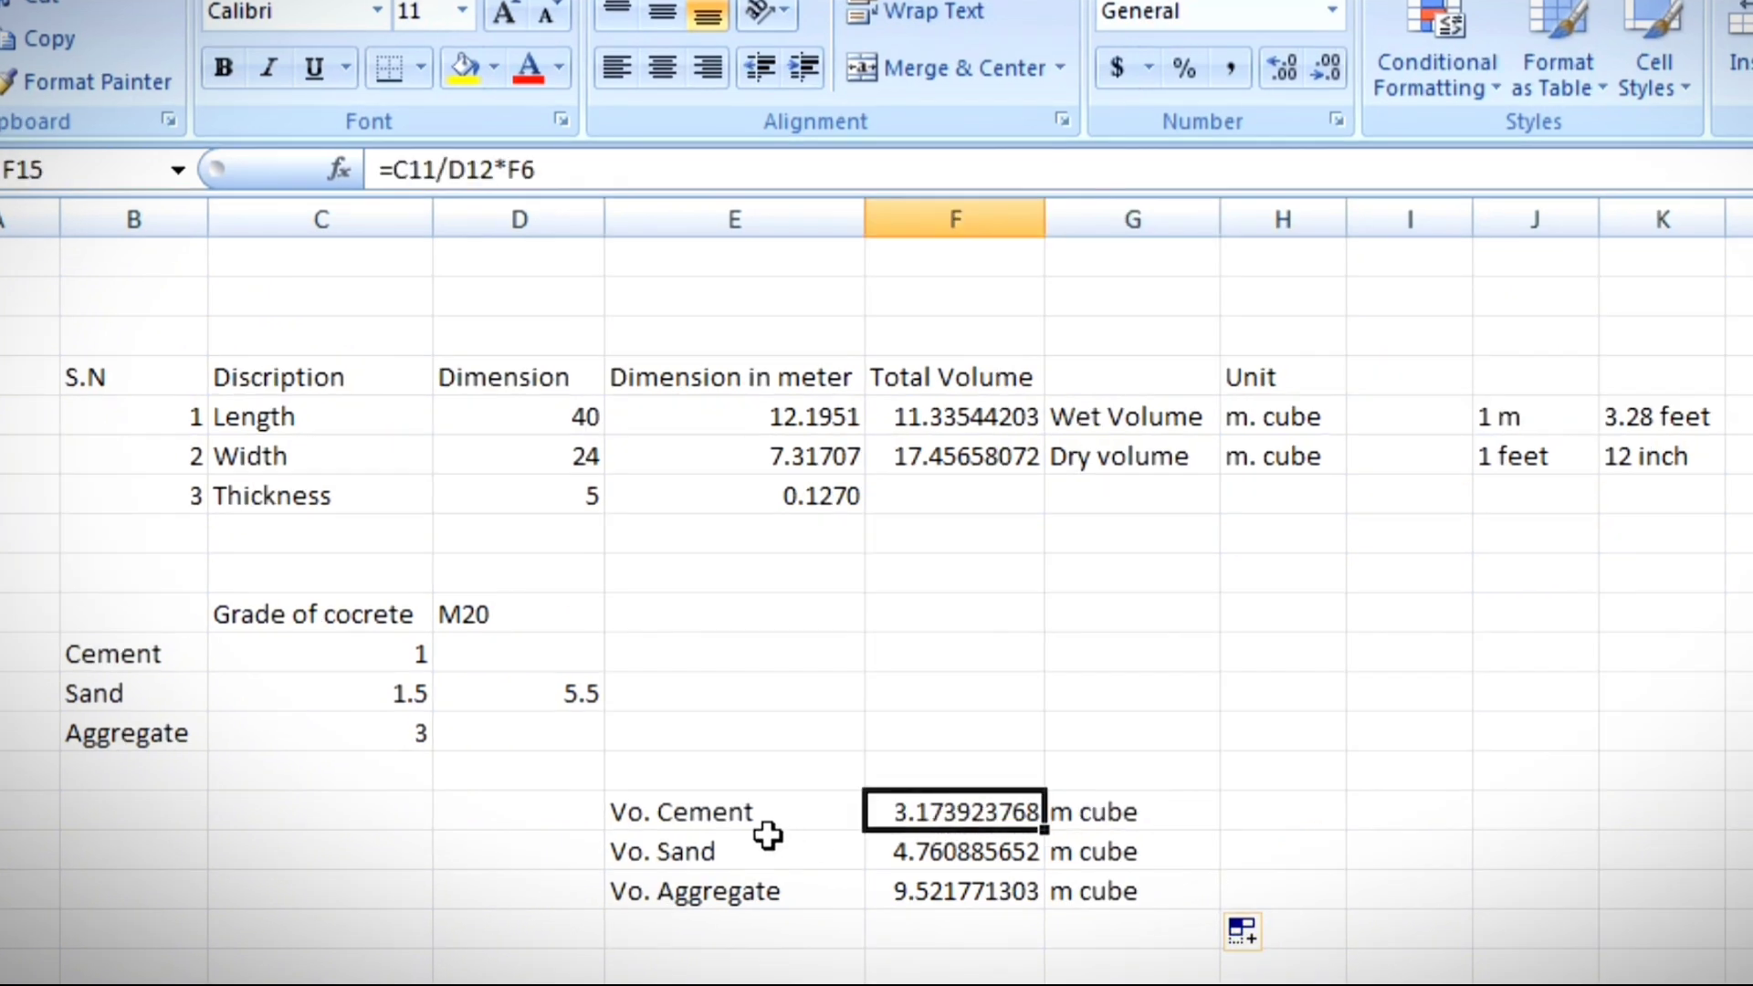
click(786, 813)
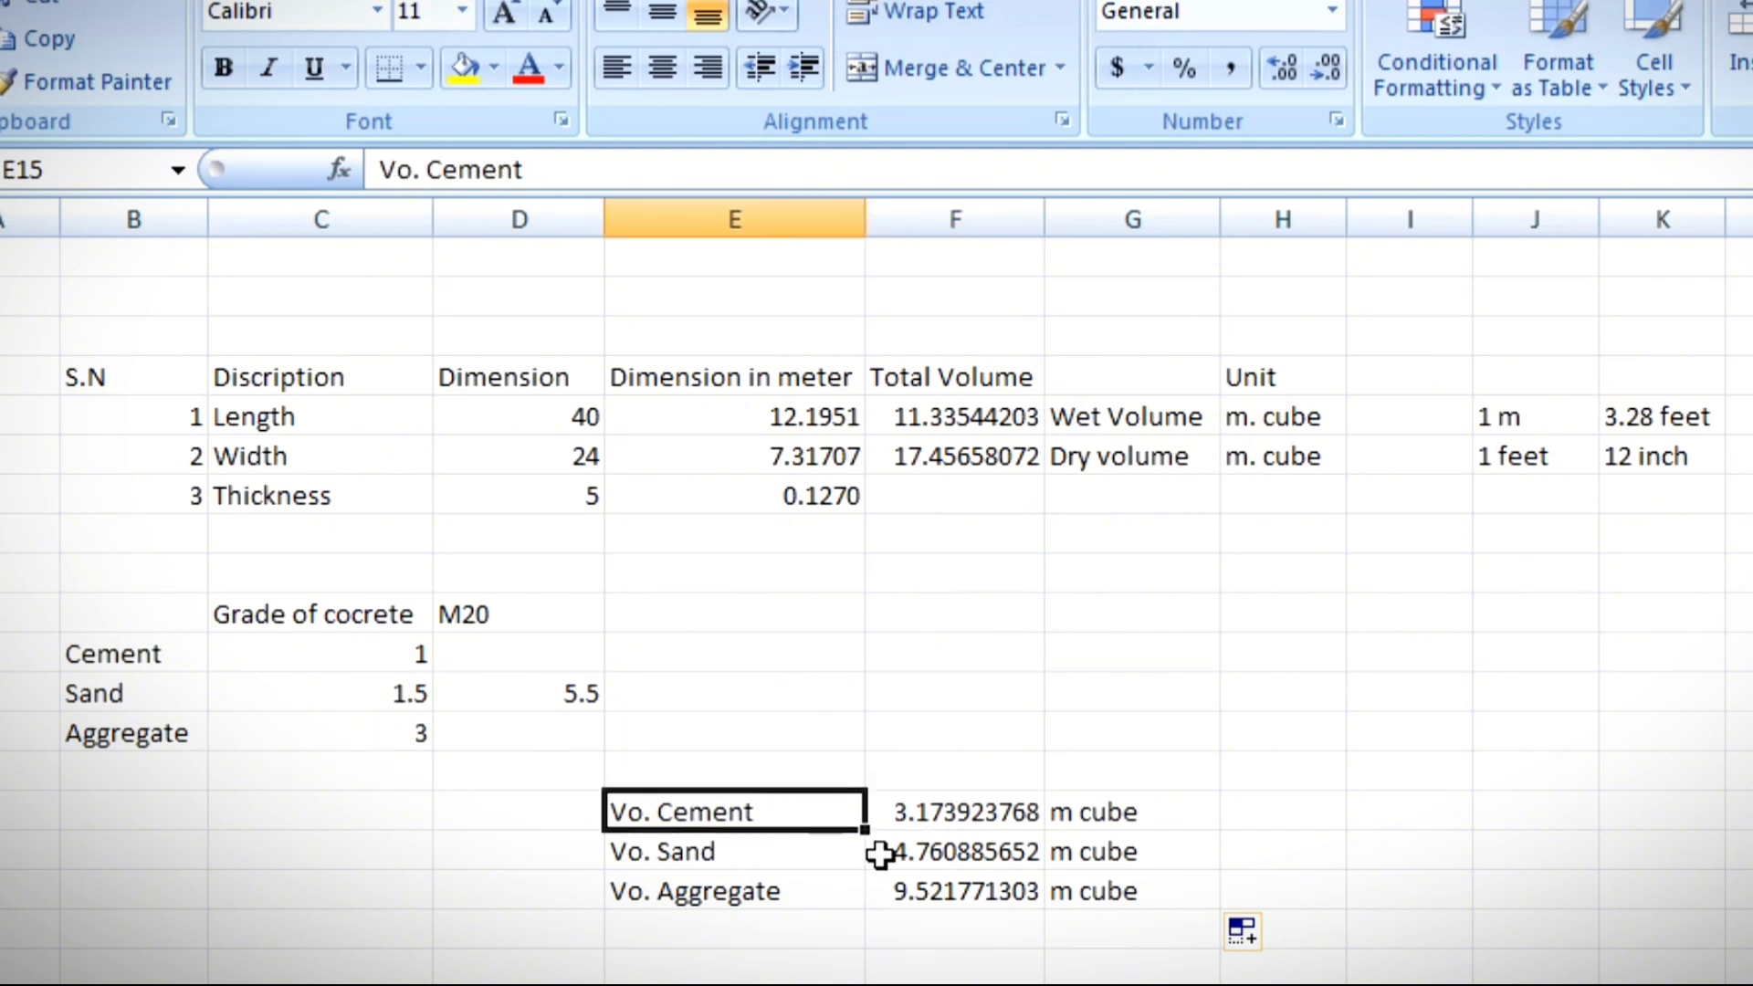
click(931, 858)
click(795, 863)
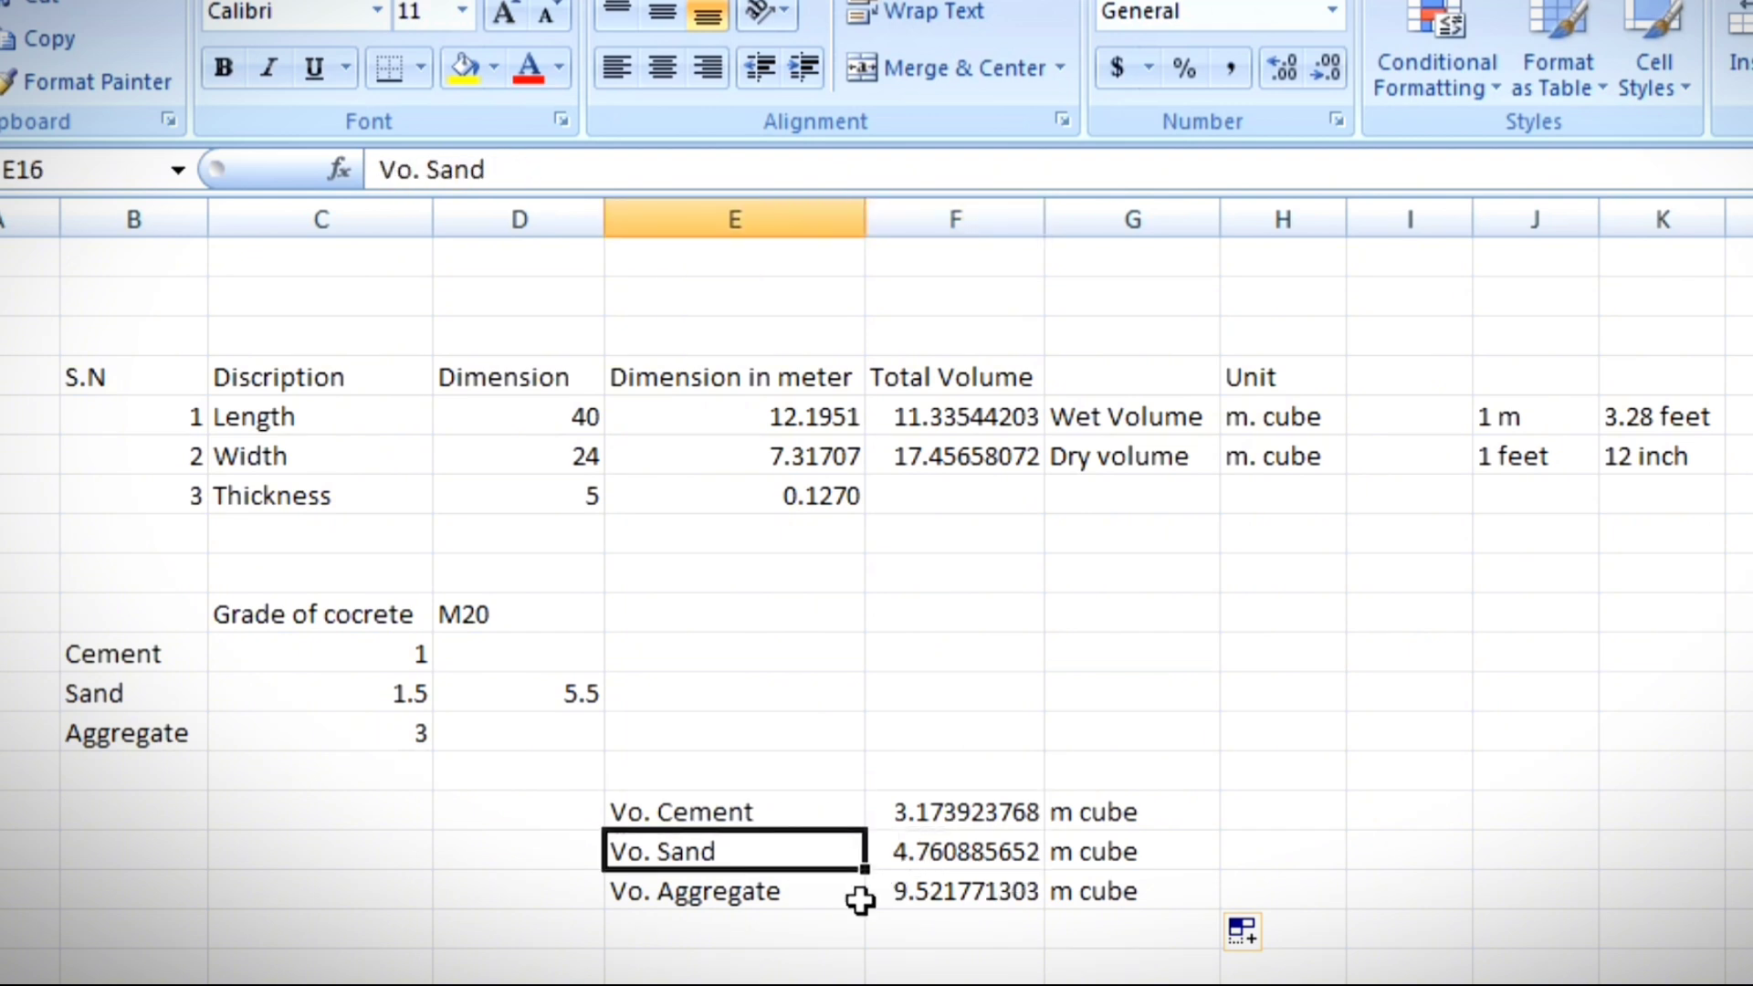
click(950, 891)
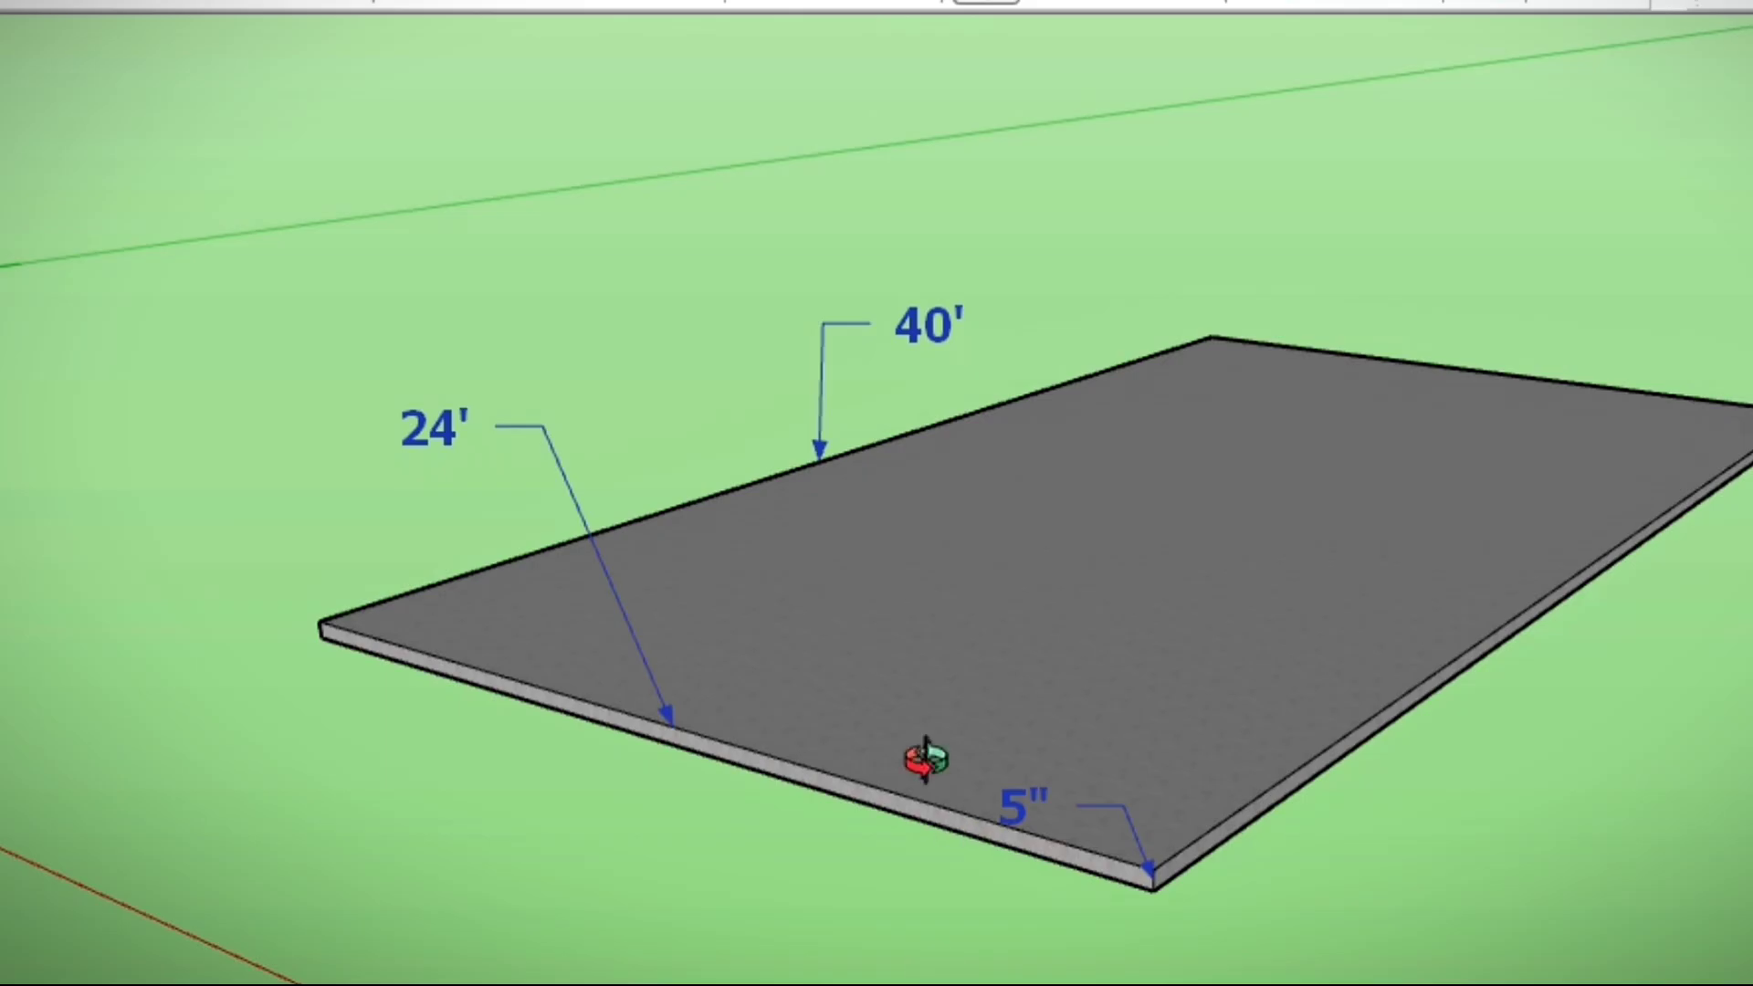
mouse_move(927, 755)
mouse_down()
mouse_move(974, 721)
mouse_move(1208, 803)
mouse_move(1114, 762)
mouse_move(1142, 793)
mouse_up()
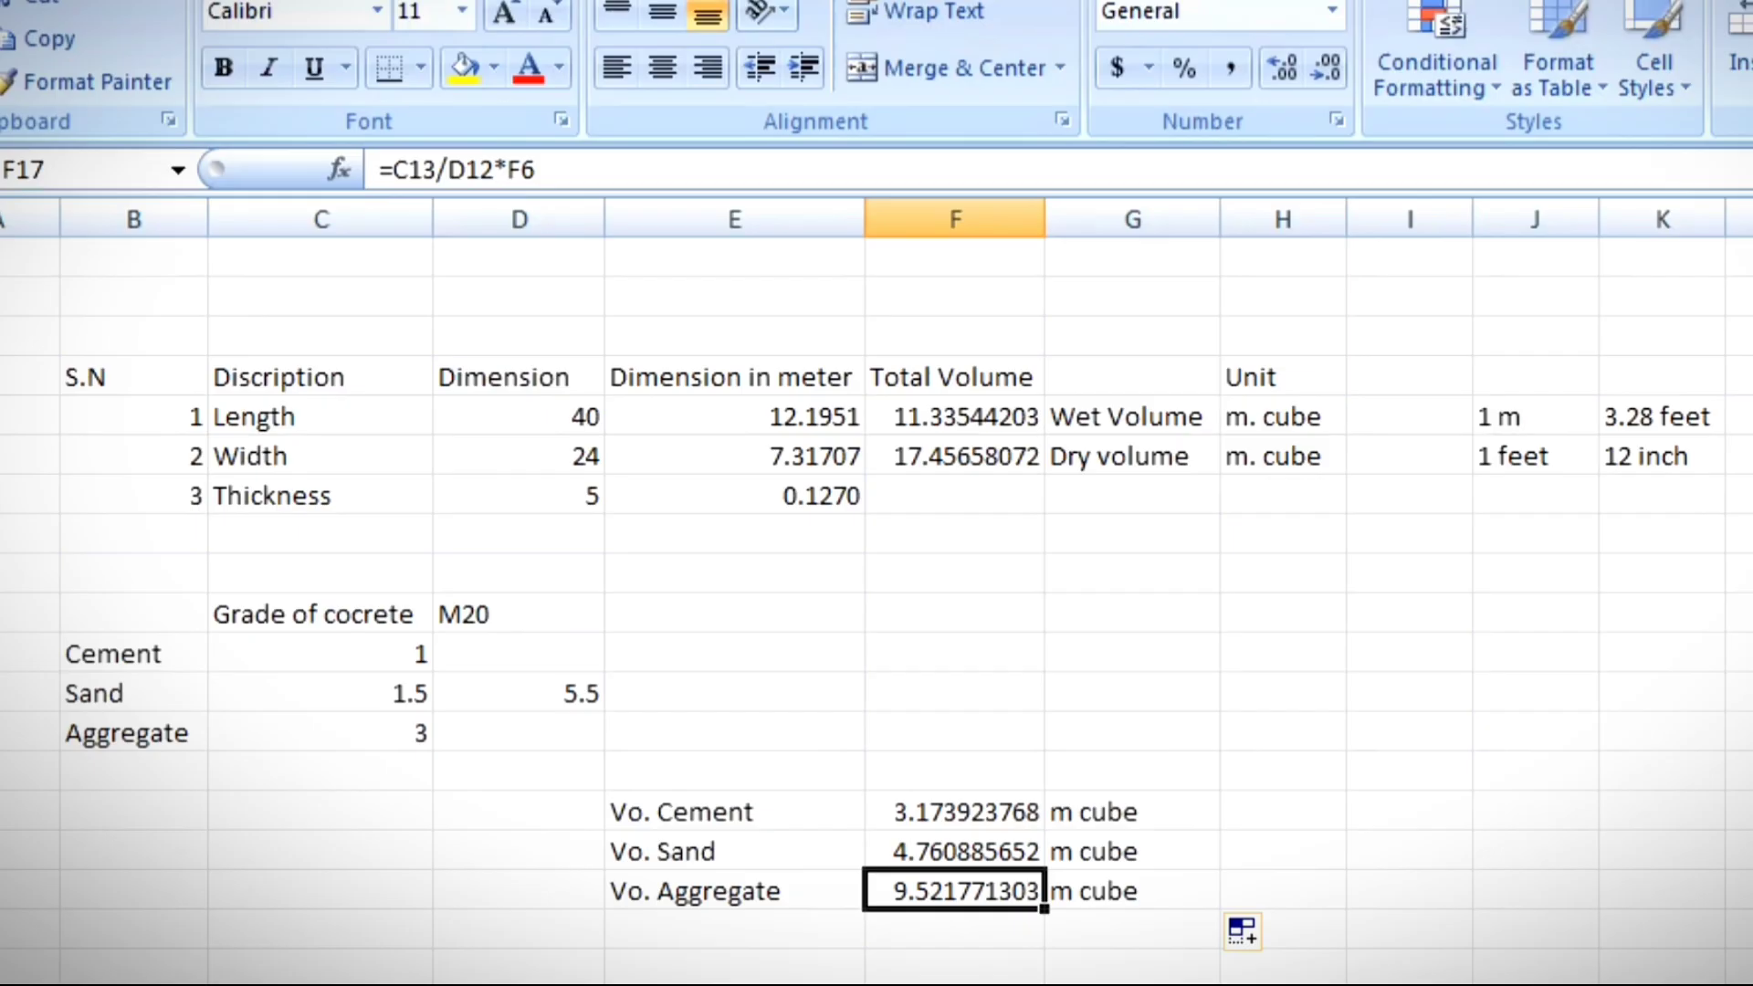
click(997, 815)
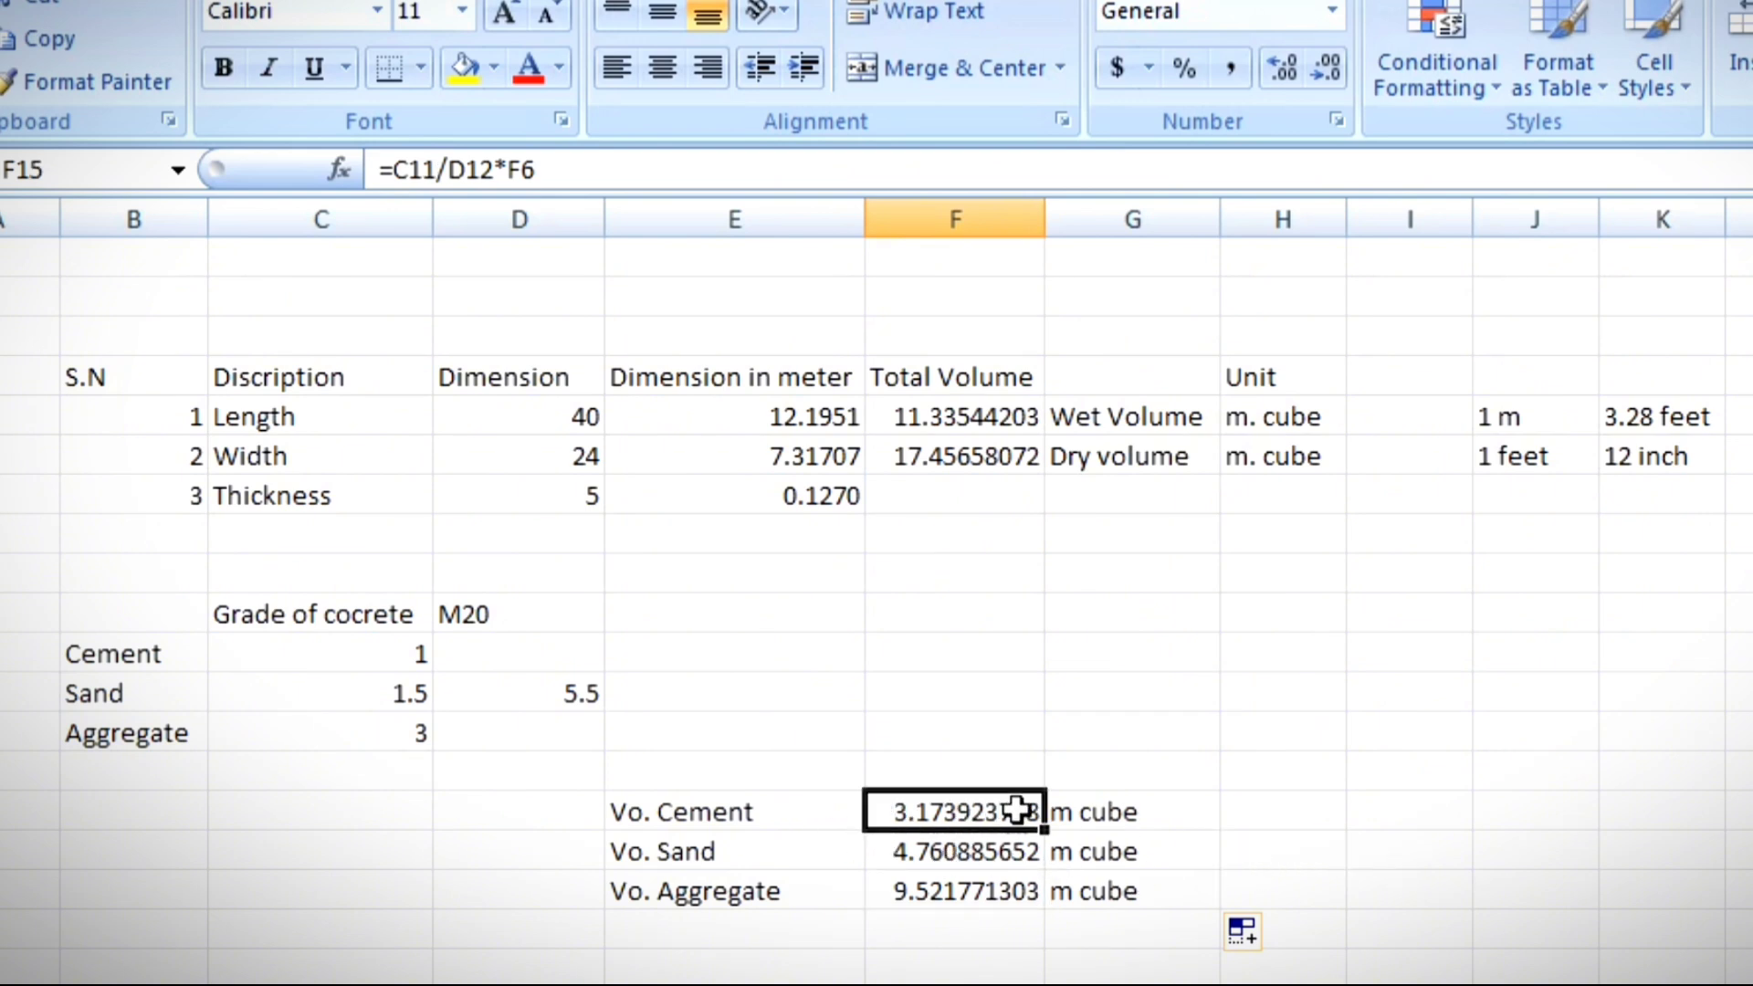
Step: Enter the label Weight in I15 and Volume x Density in J15, with column J wide enough for the text
click(1391, 813)
text(Weight)
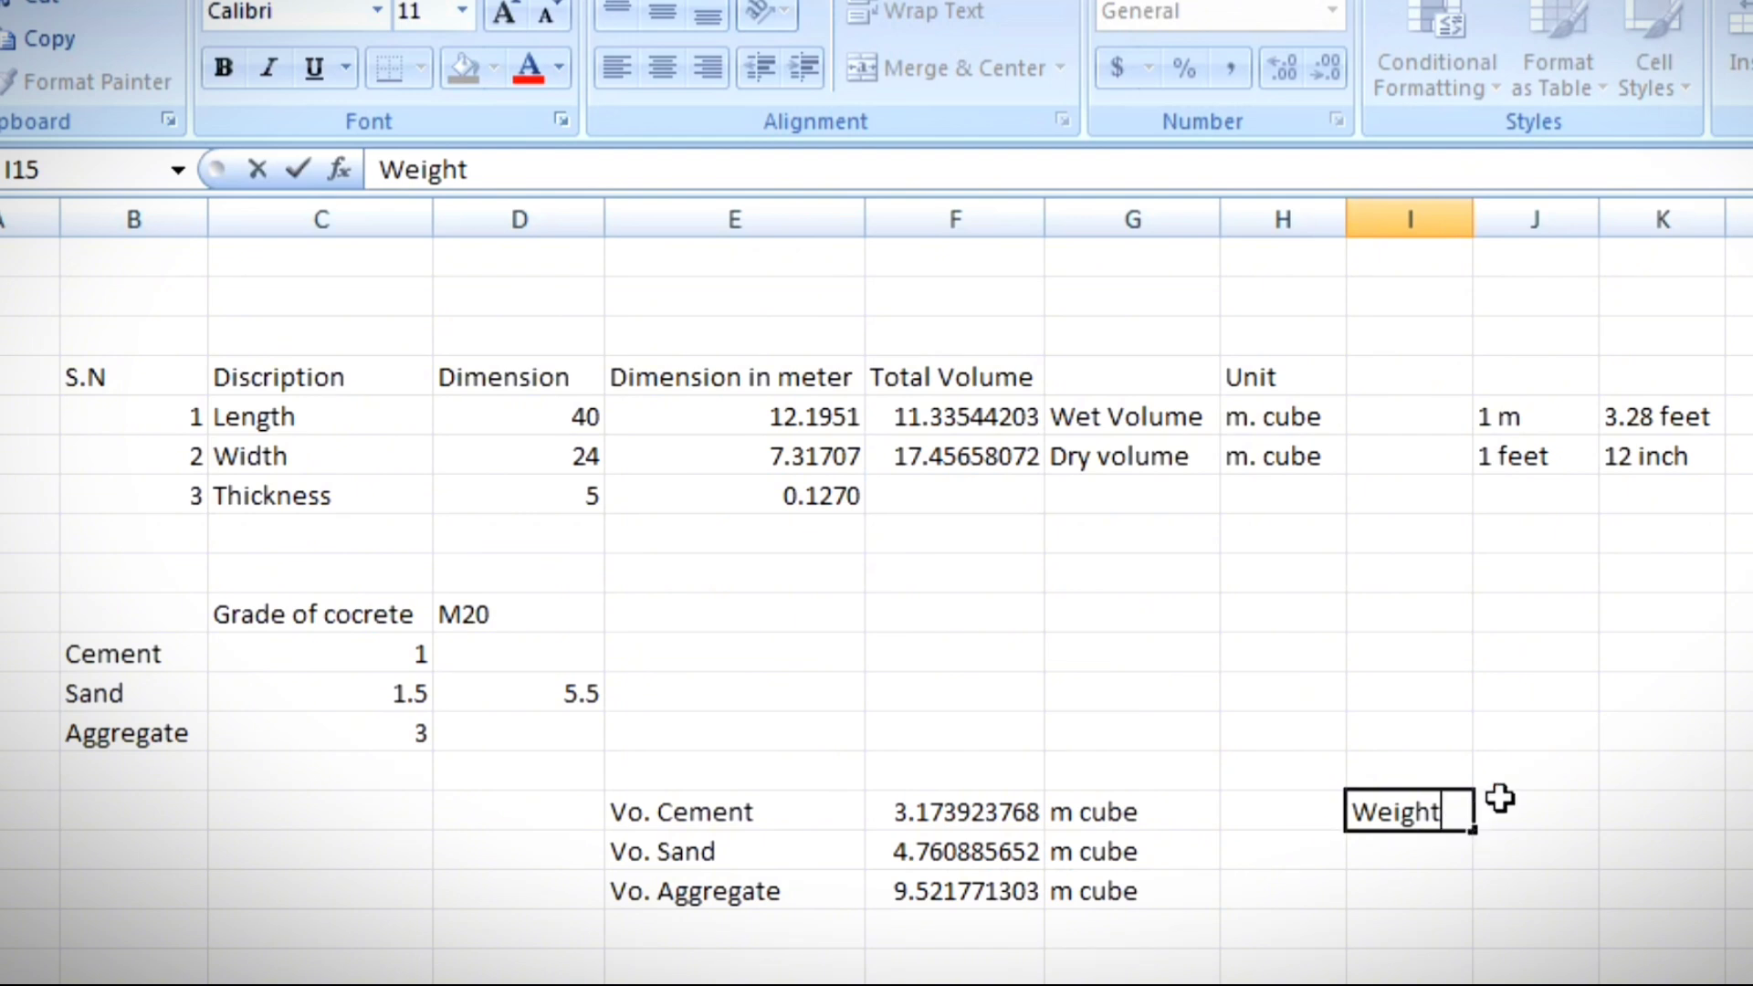
key(Tab)
text(=)
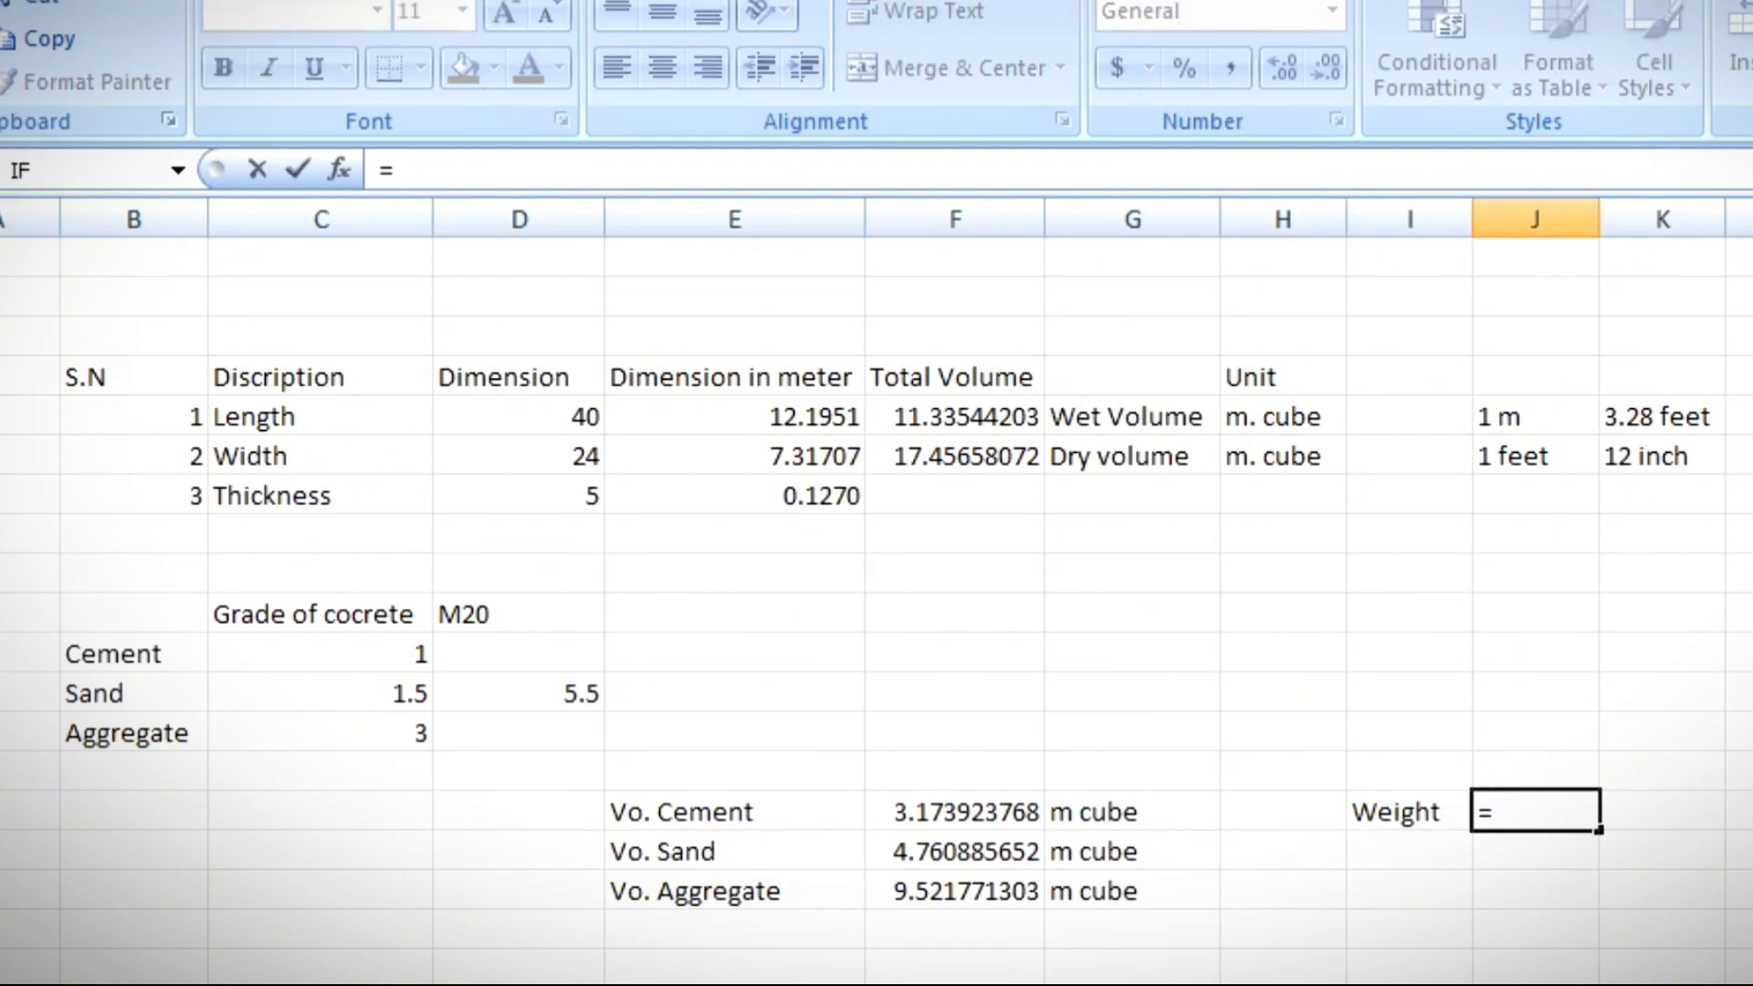
text( Volume)
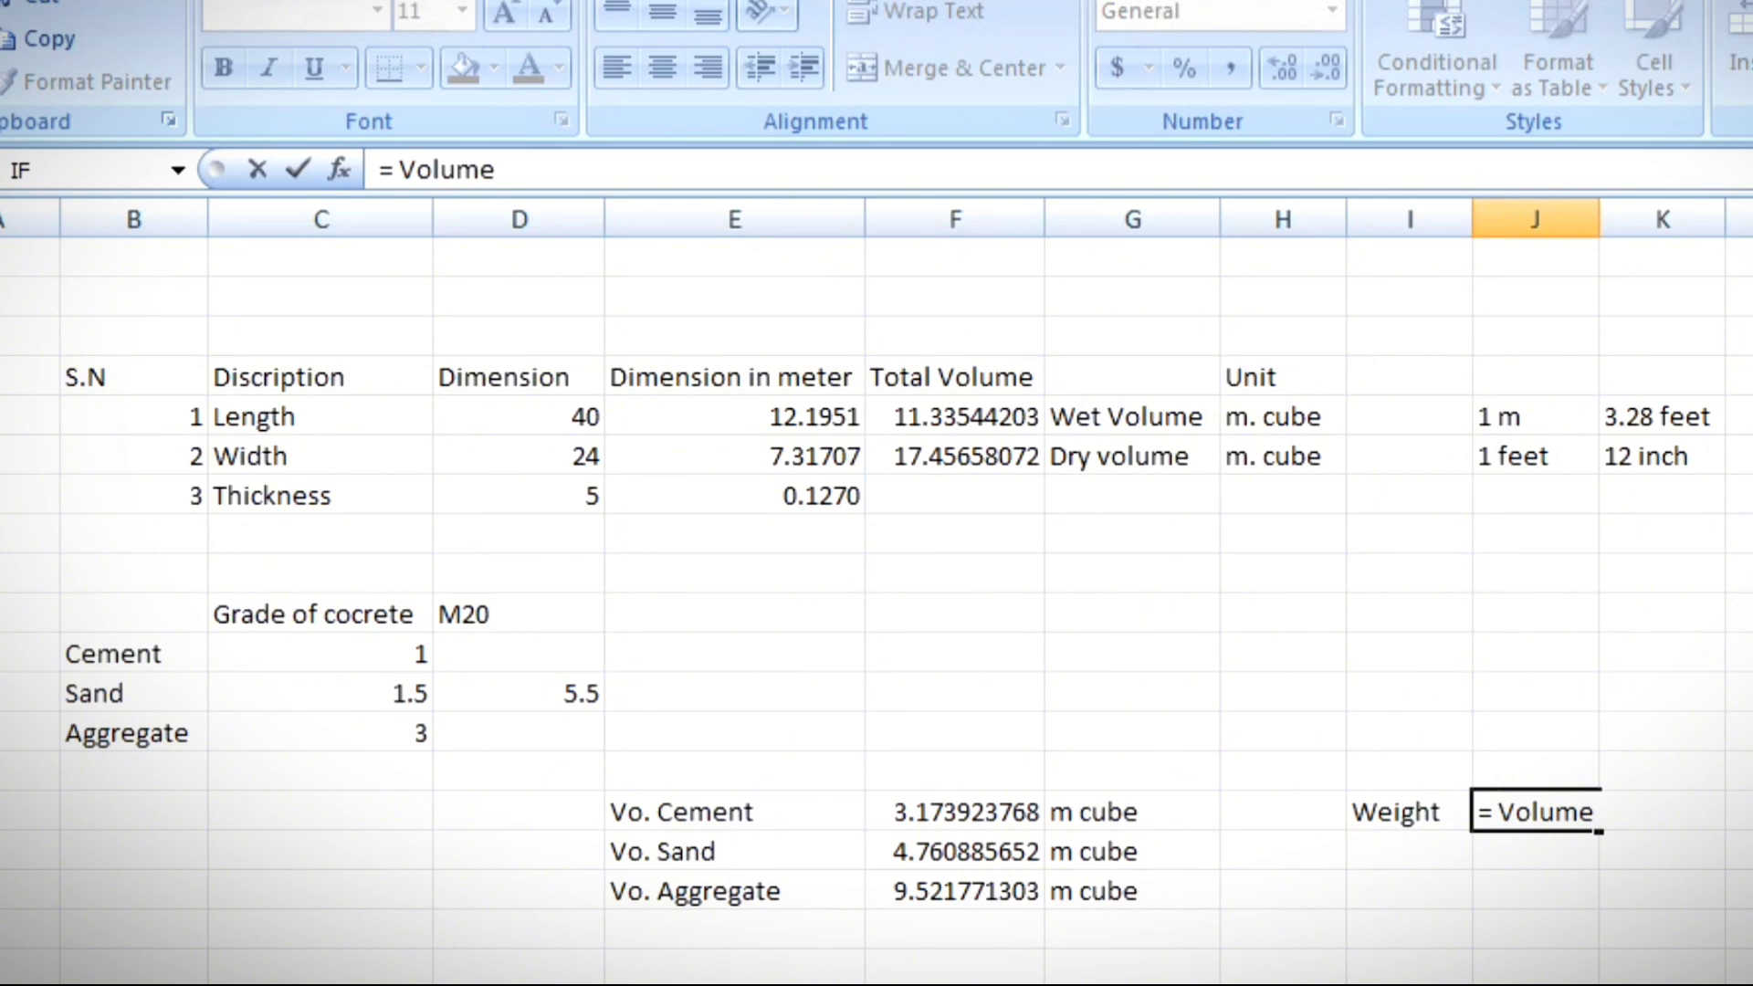
text( x Density)
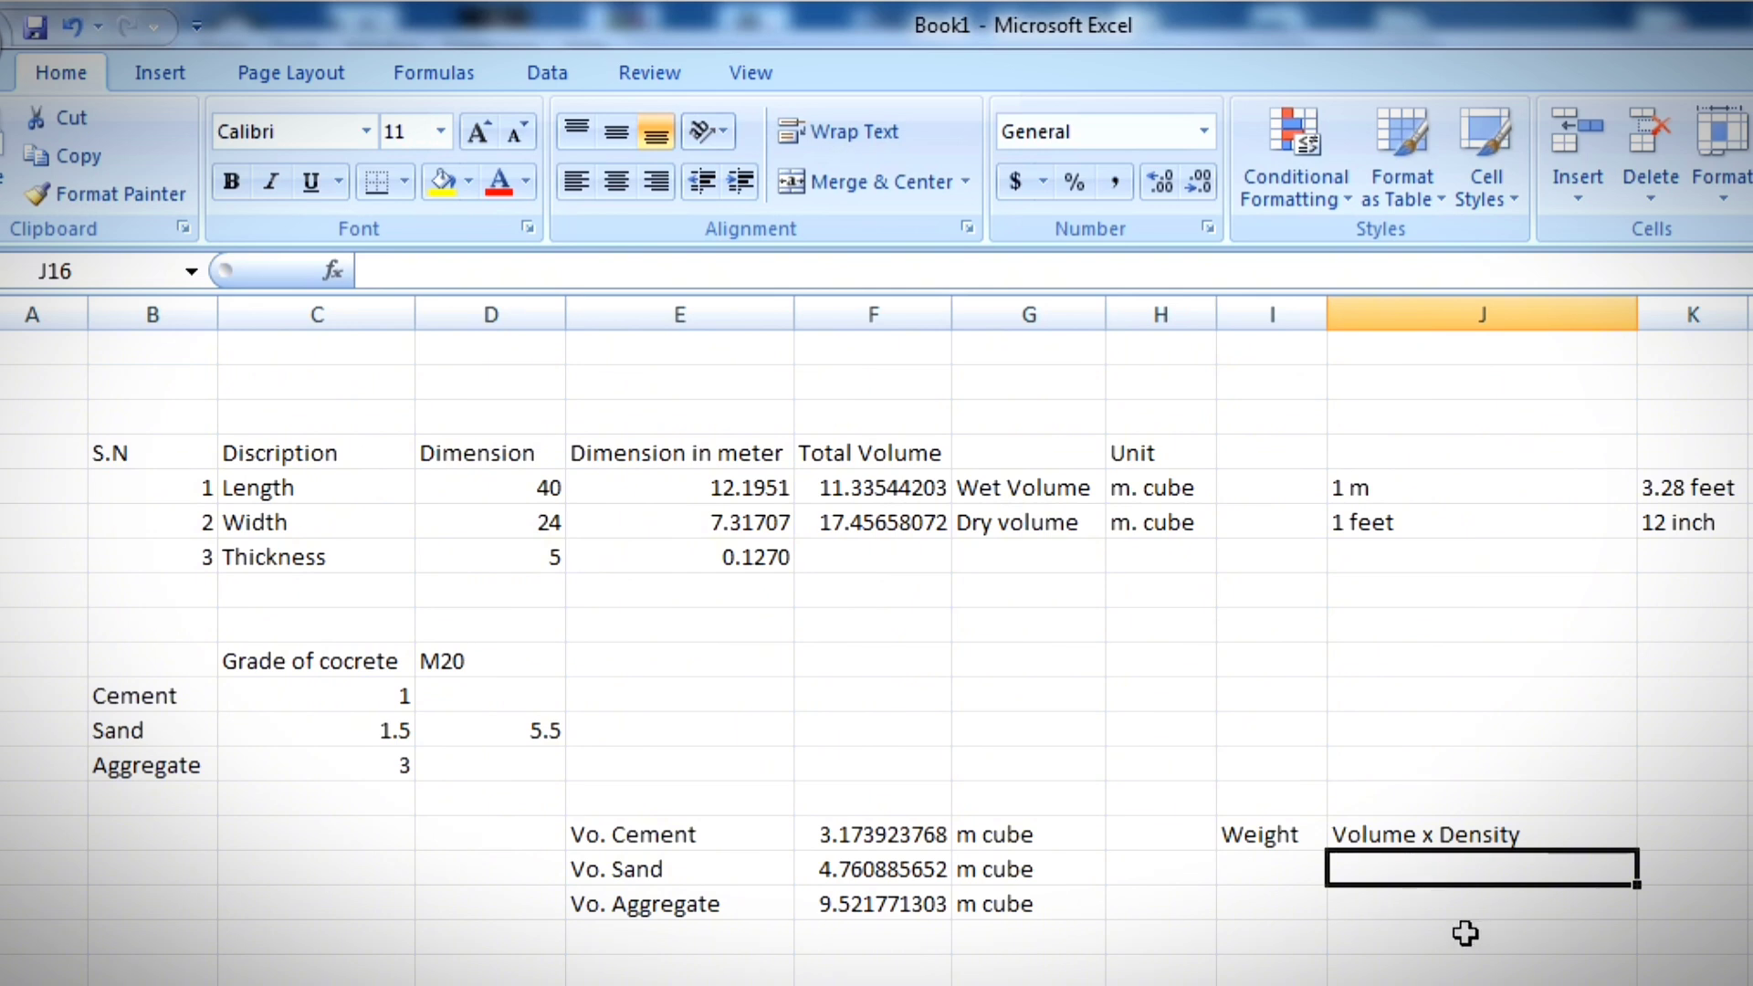
Step: Calculate the cement weight in J16 with the formula =F15*1440 and enter the unit Kg in K16
text(=)
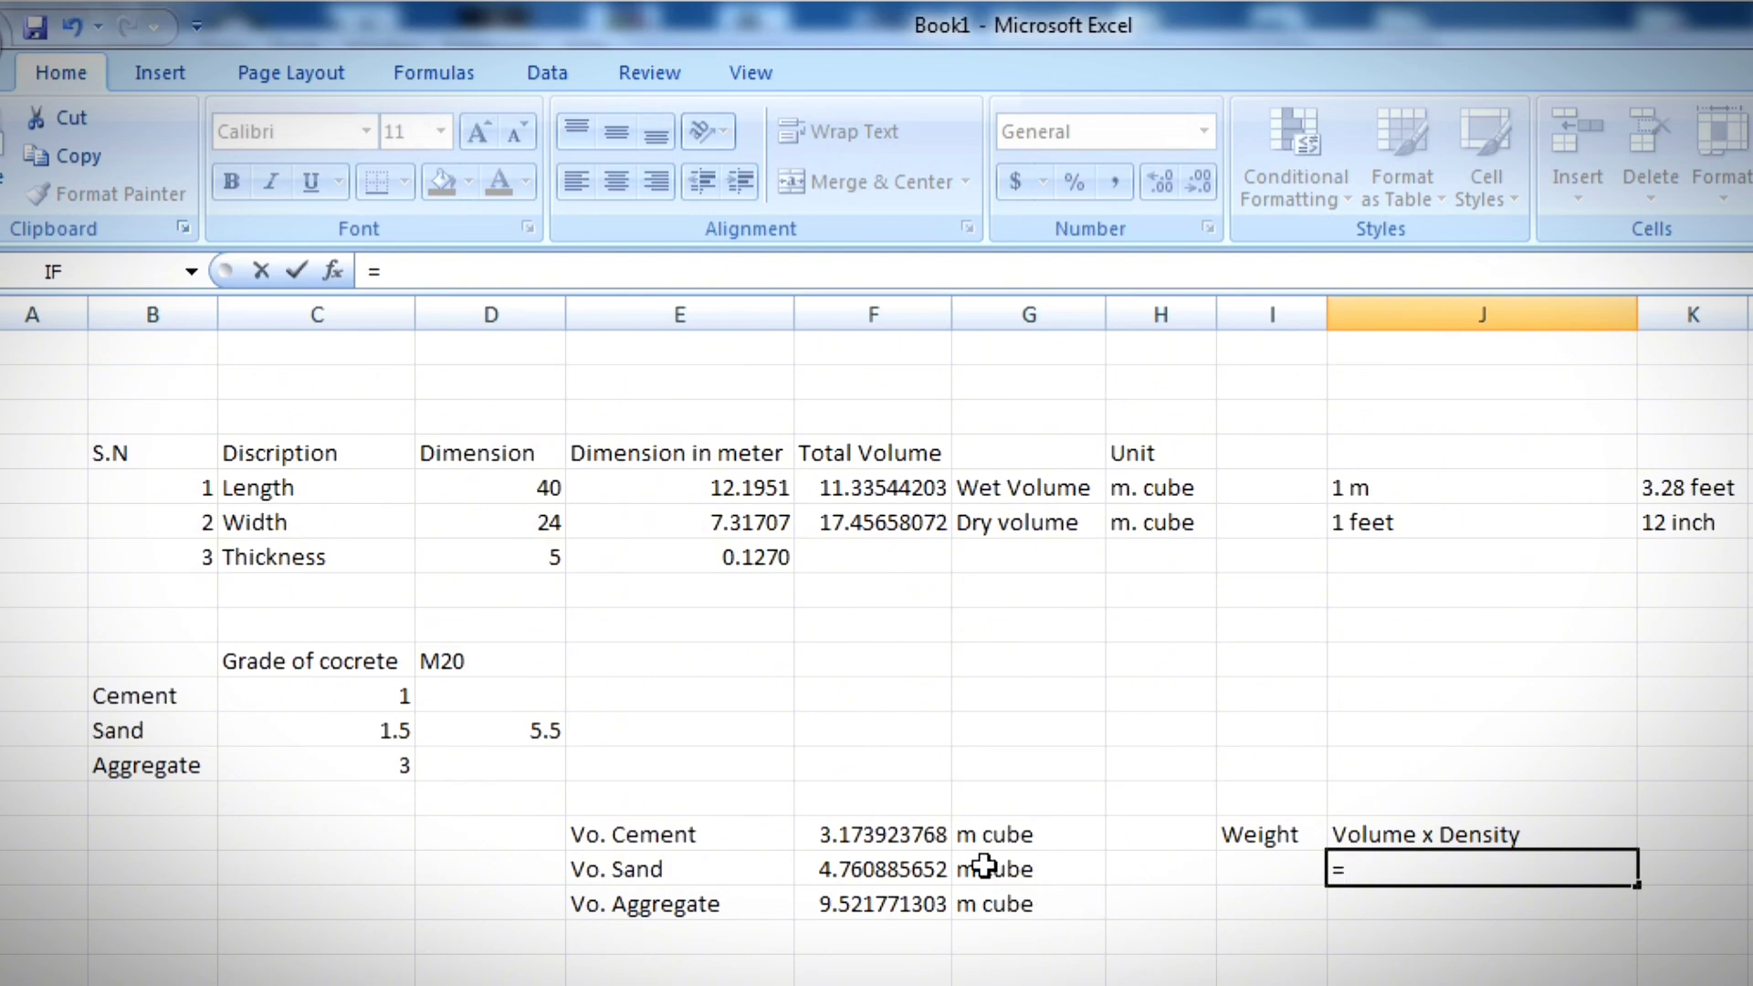
click(908, 839)
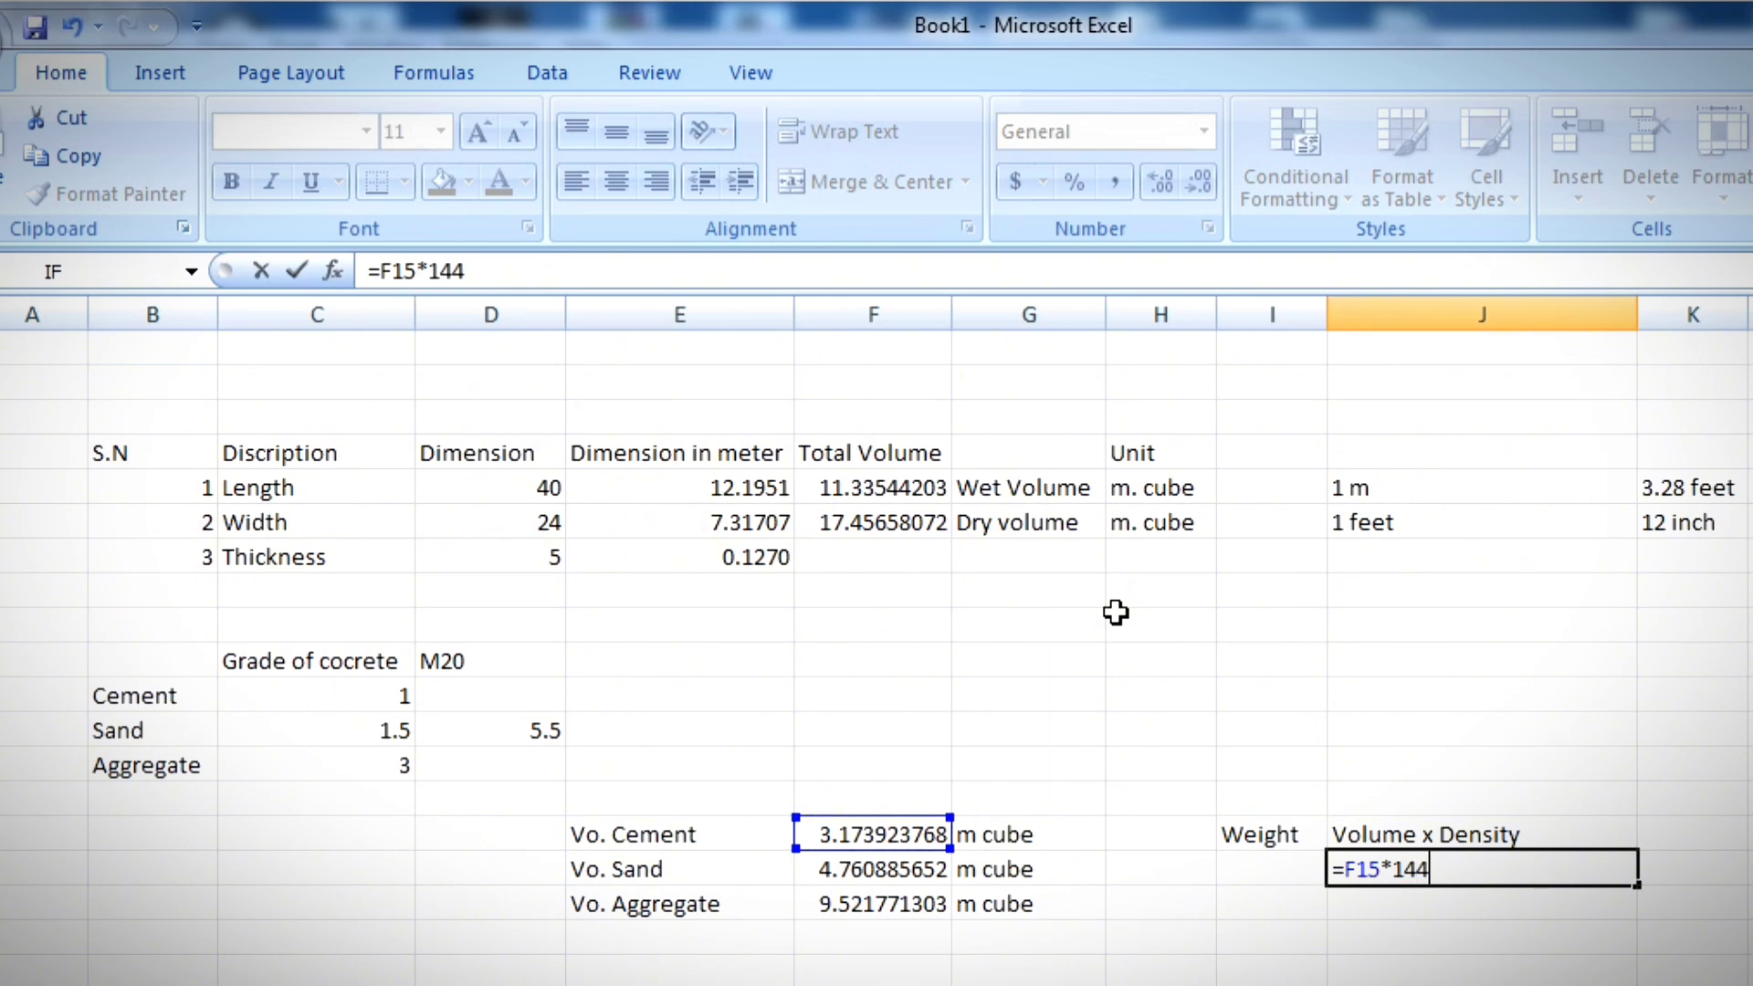
click(1444, 869)
key(Return)
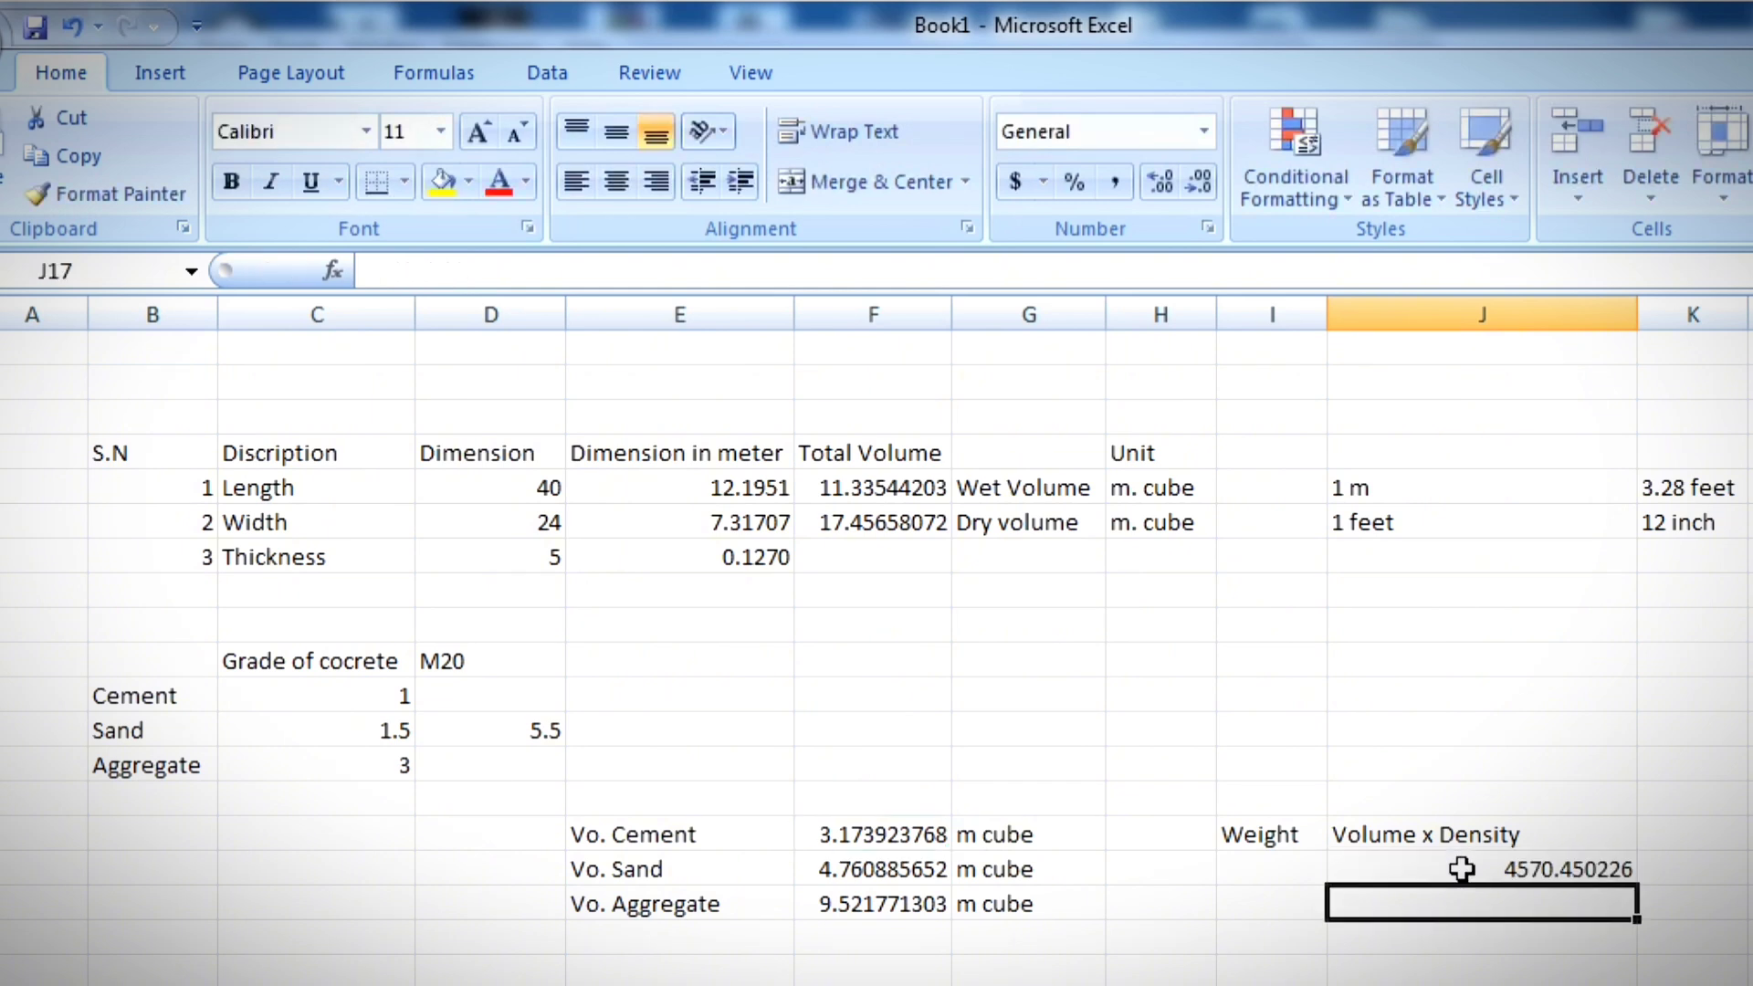
click(1535, 865)
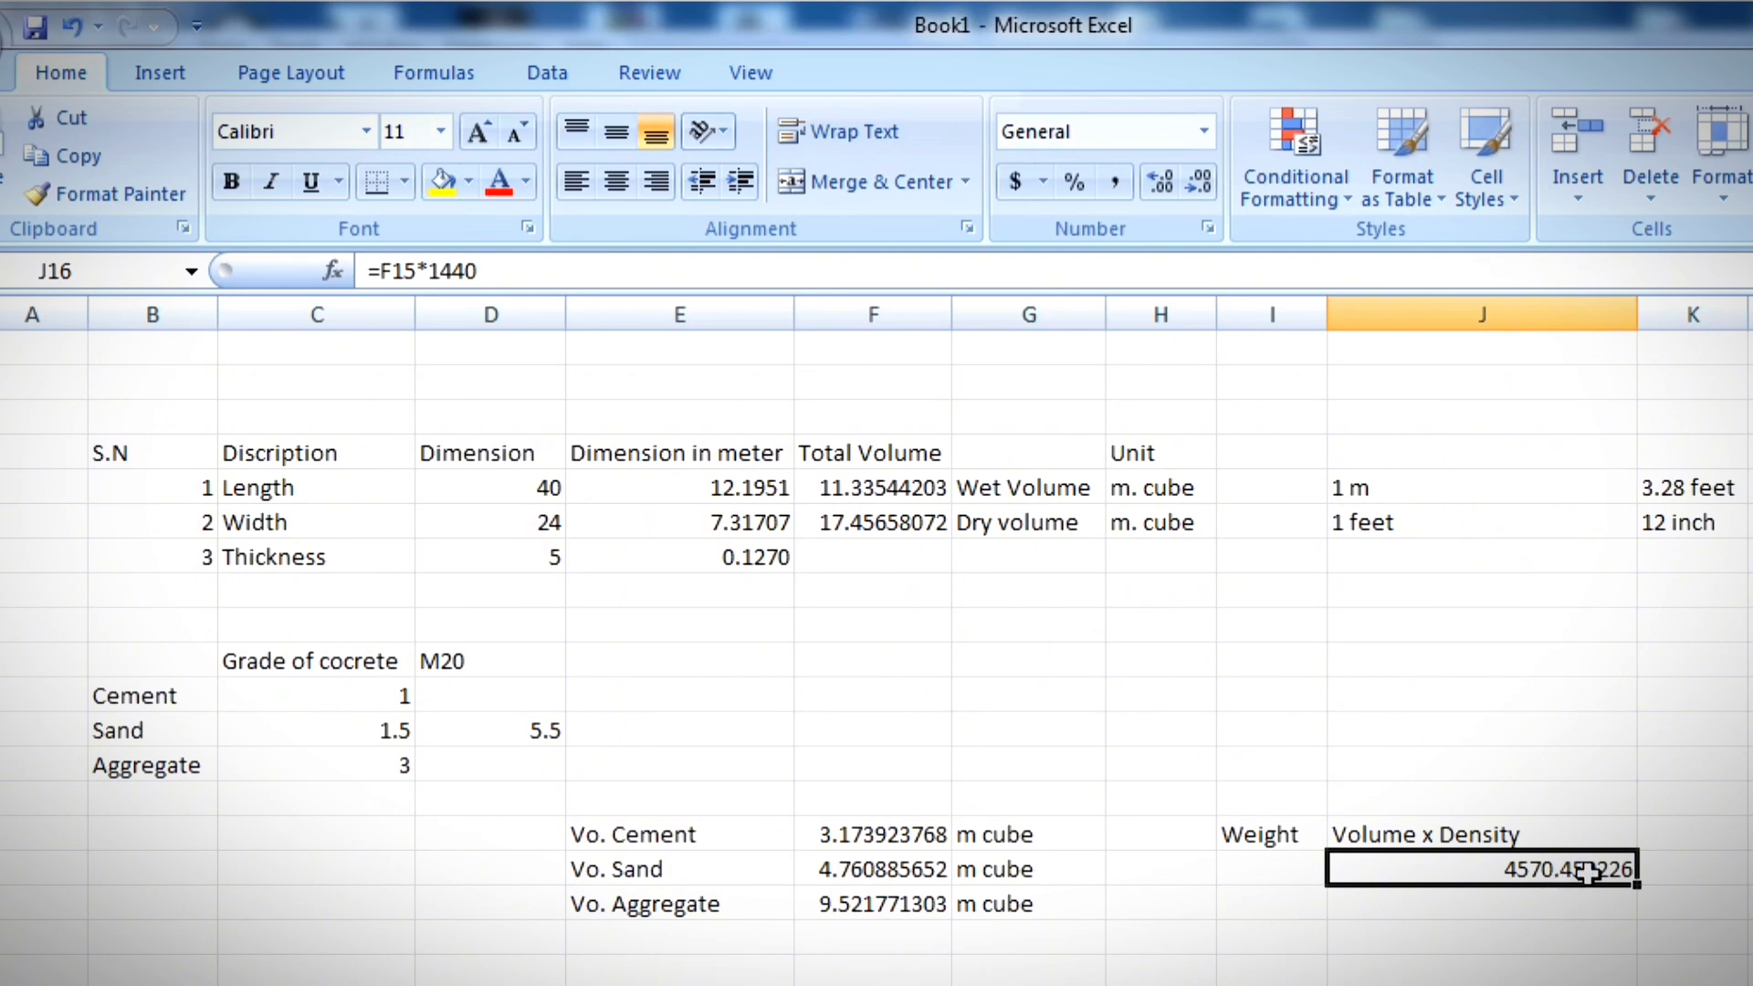
click(1673, 885)
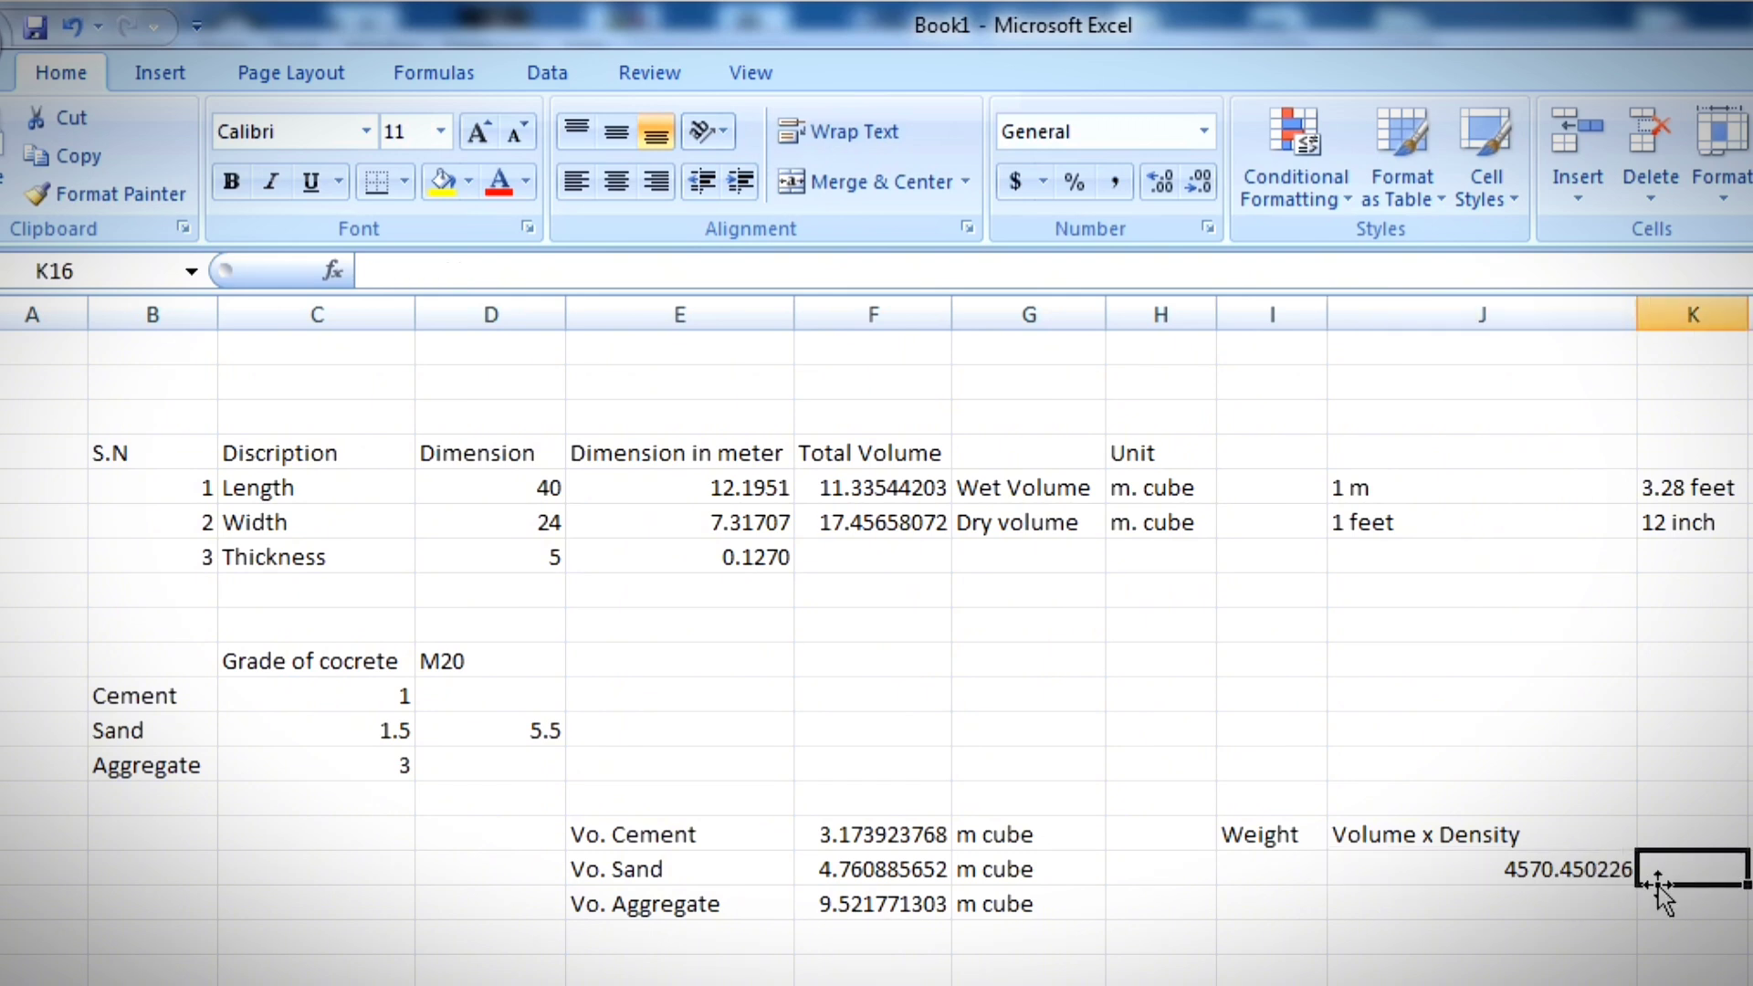
text(Kg)
Step: Calculate the number of 50 kg cement bags in J17 with the formula =J16/50
click(1593, 912)
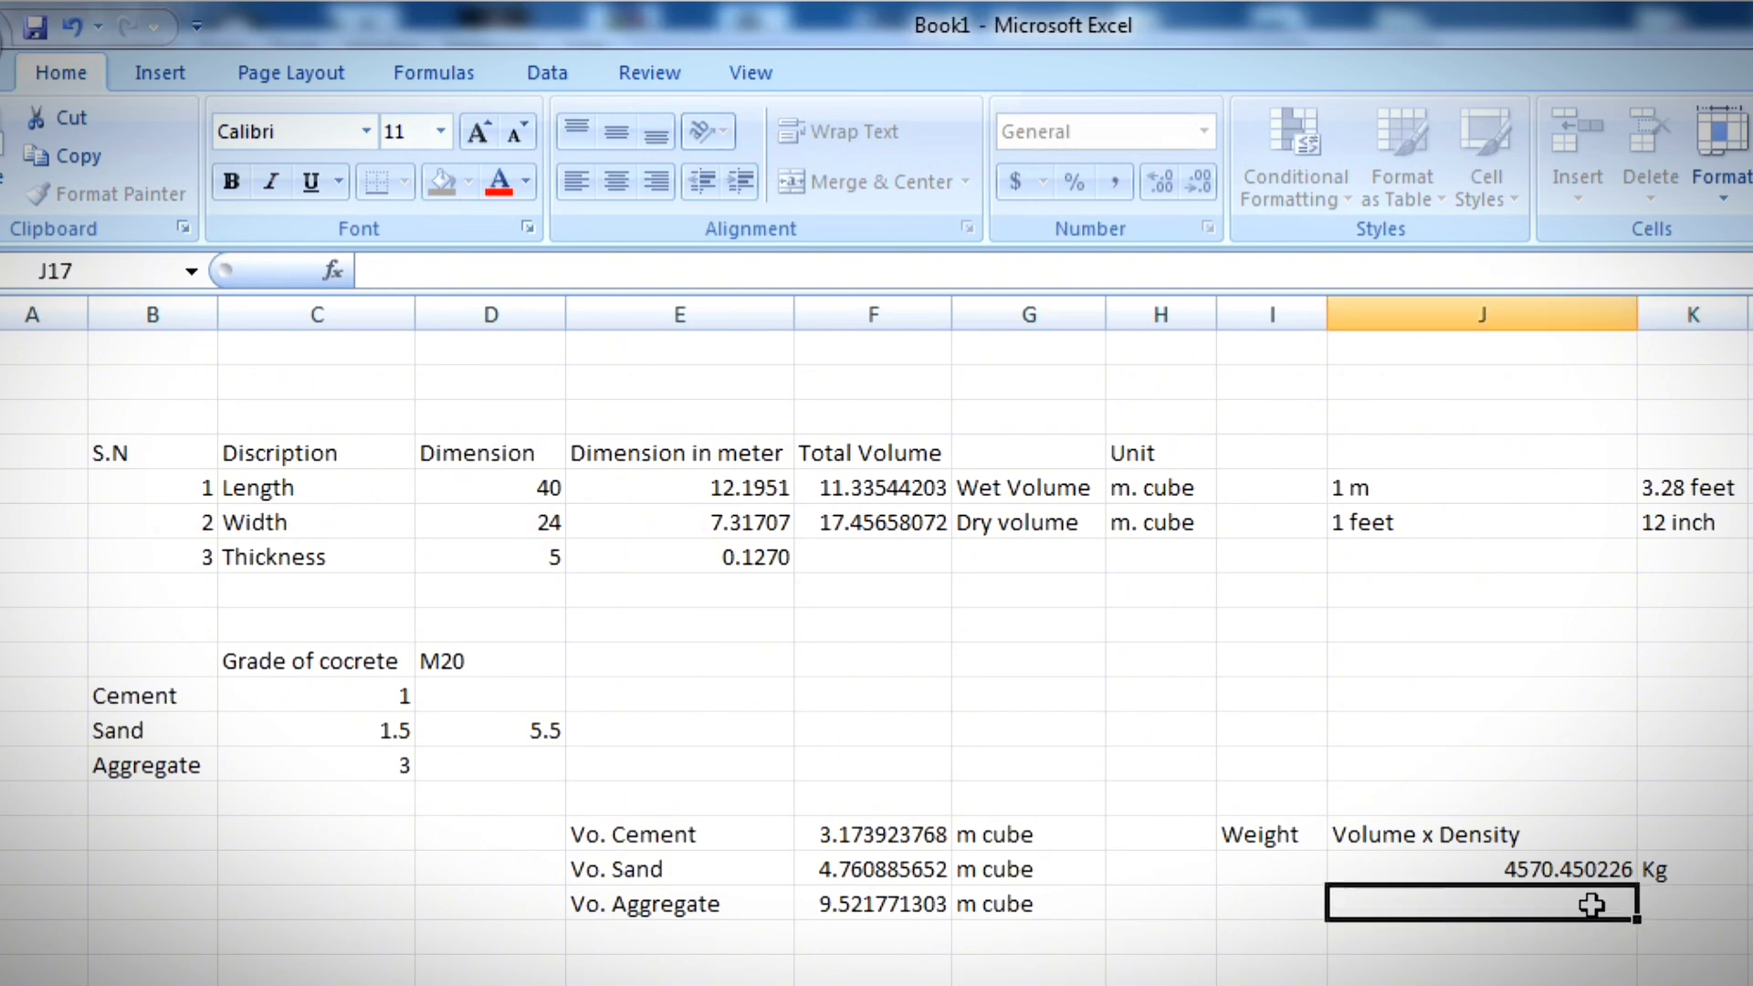
text(=)
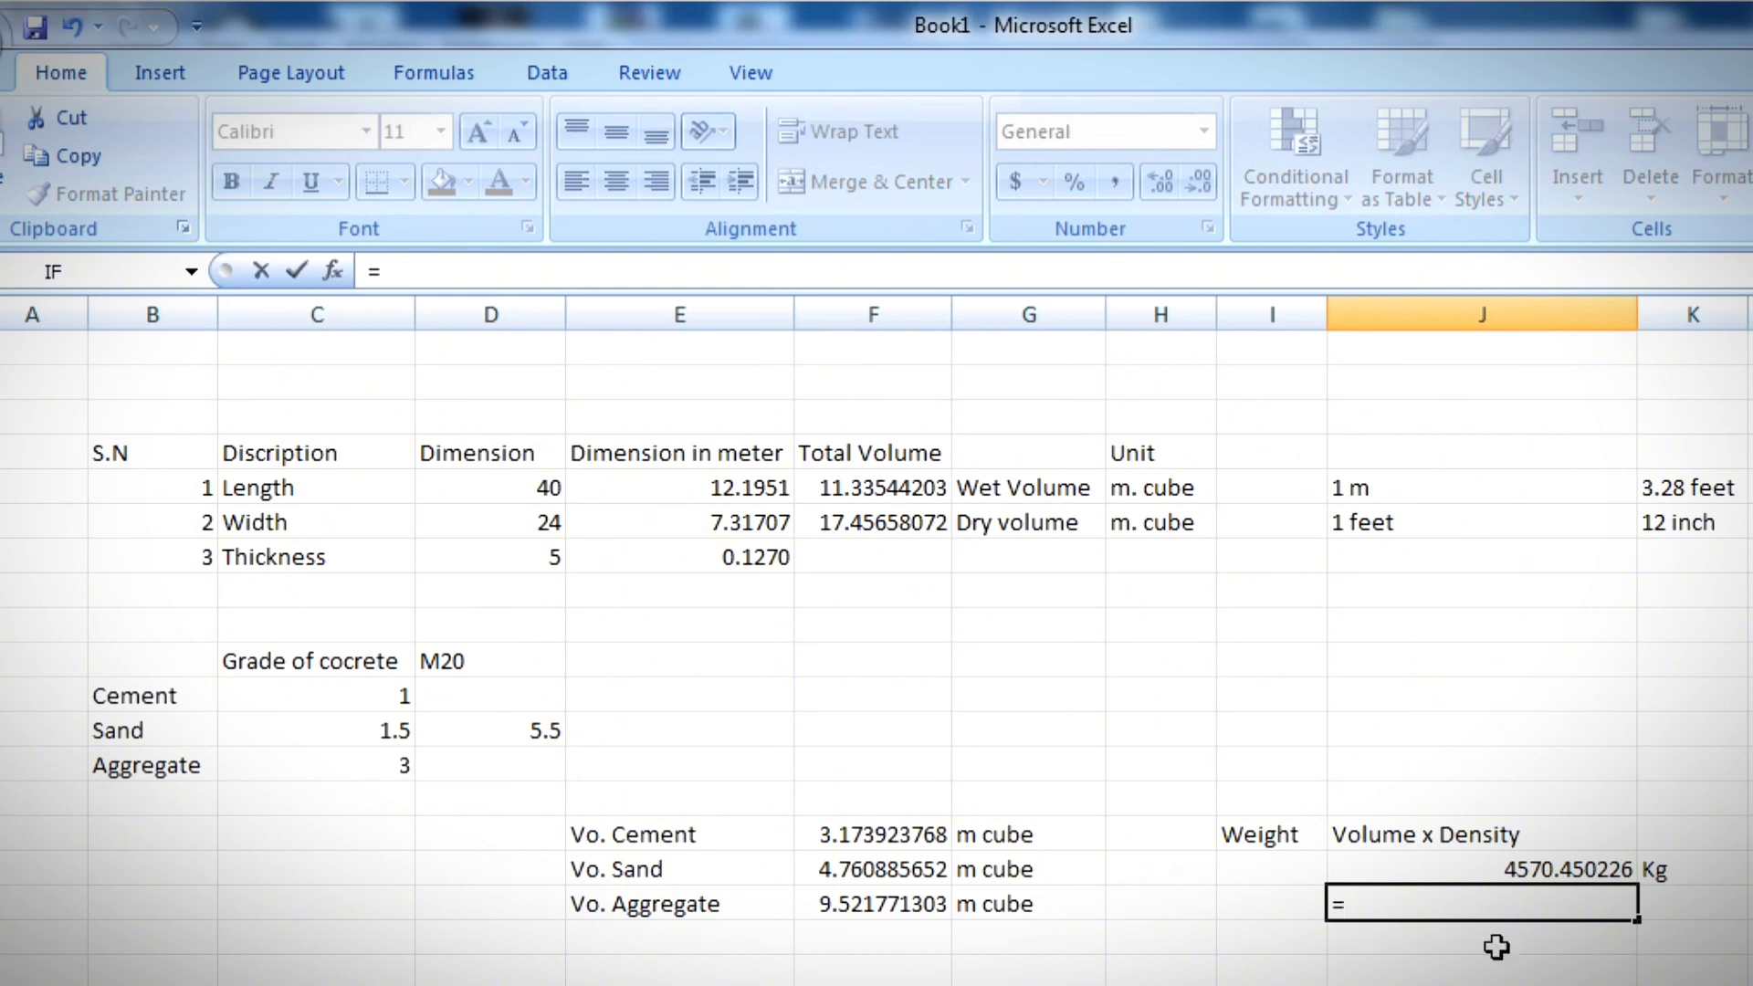
click(1519, 868)
text(/)
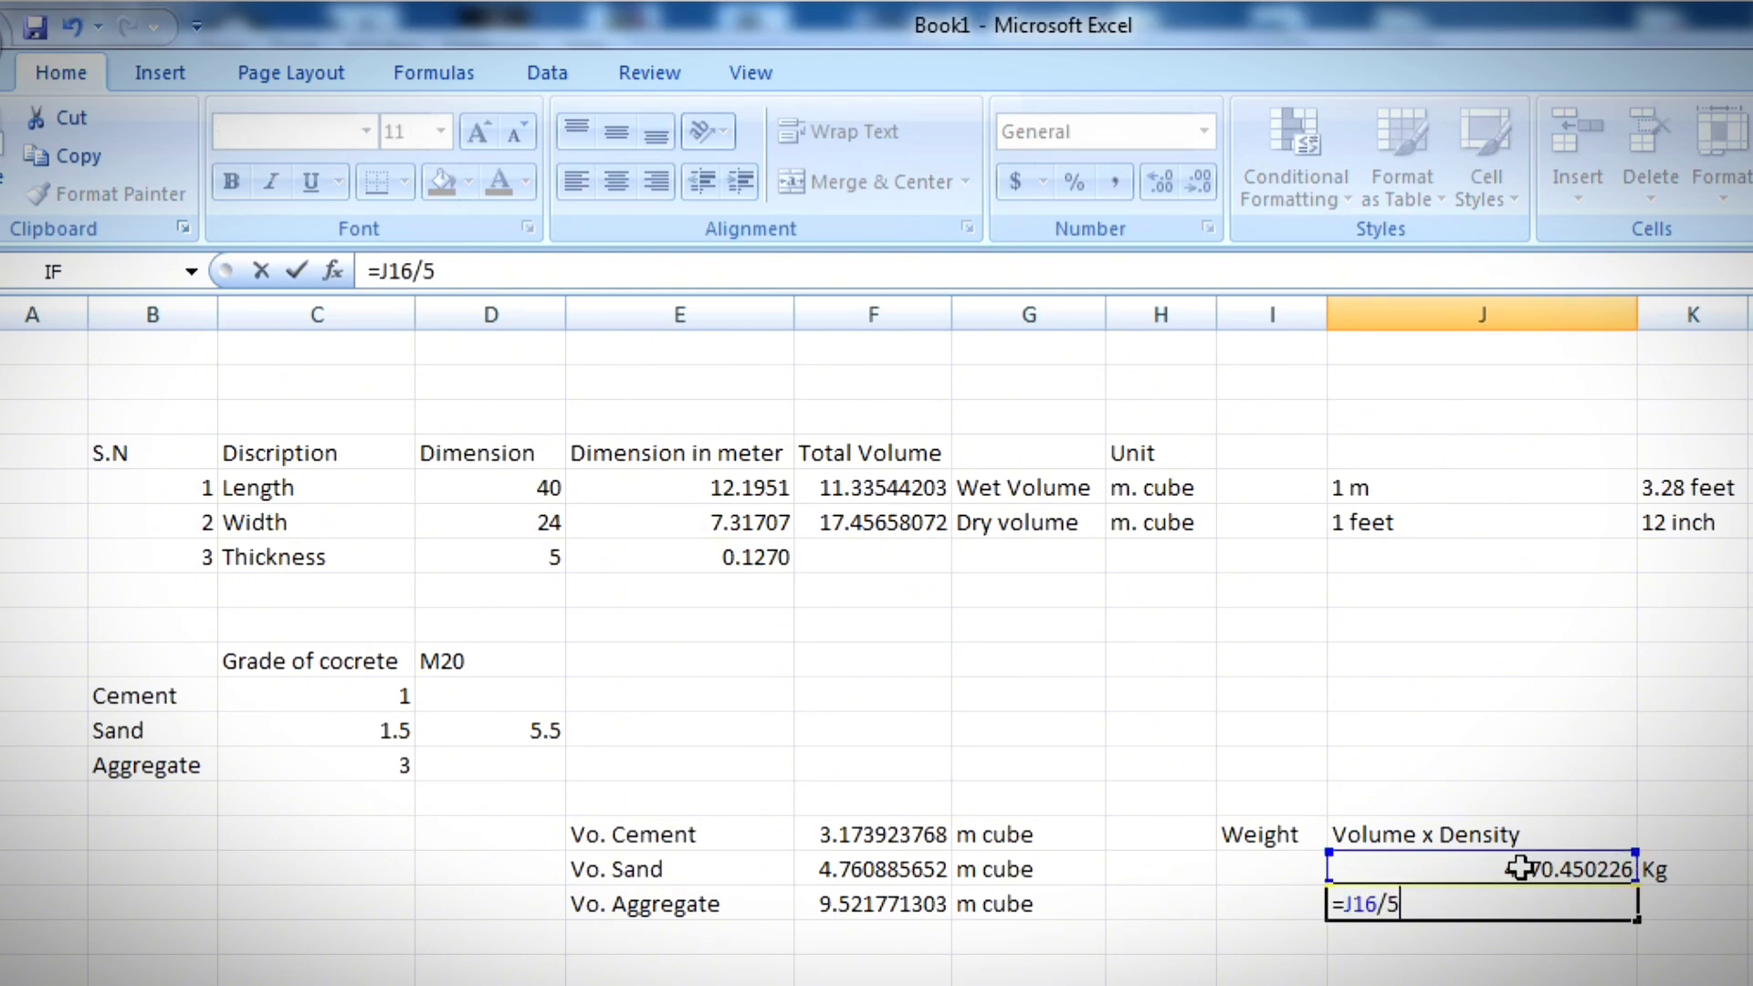
text(50)
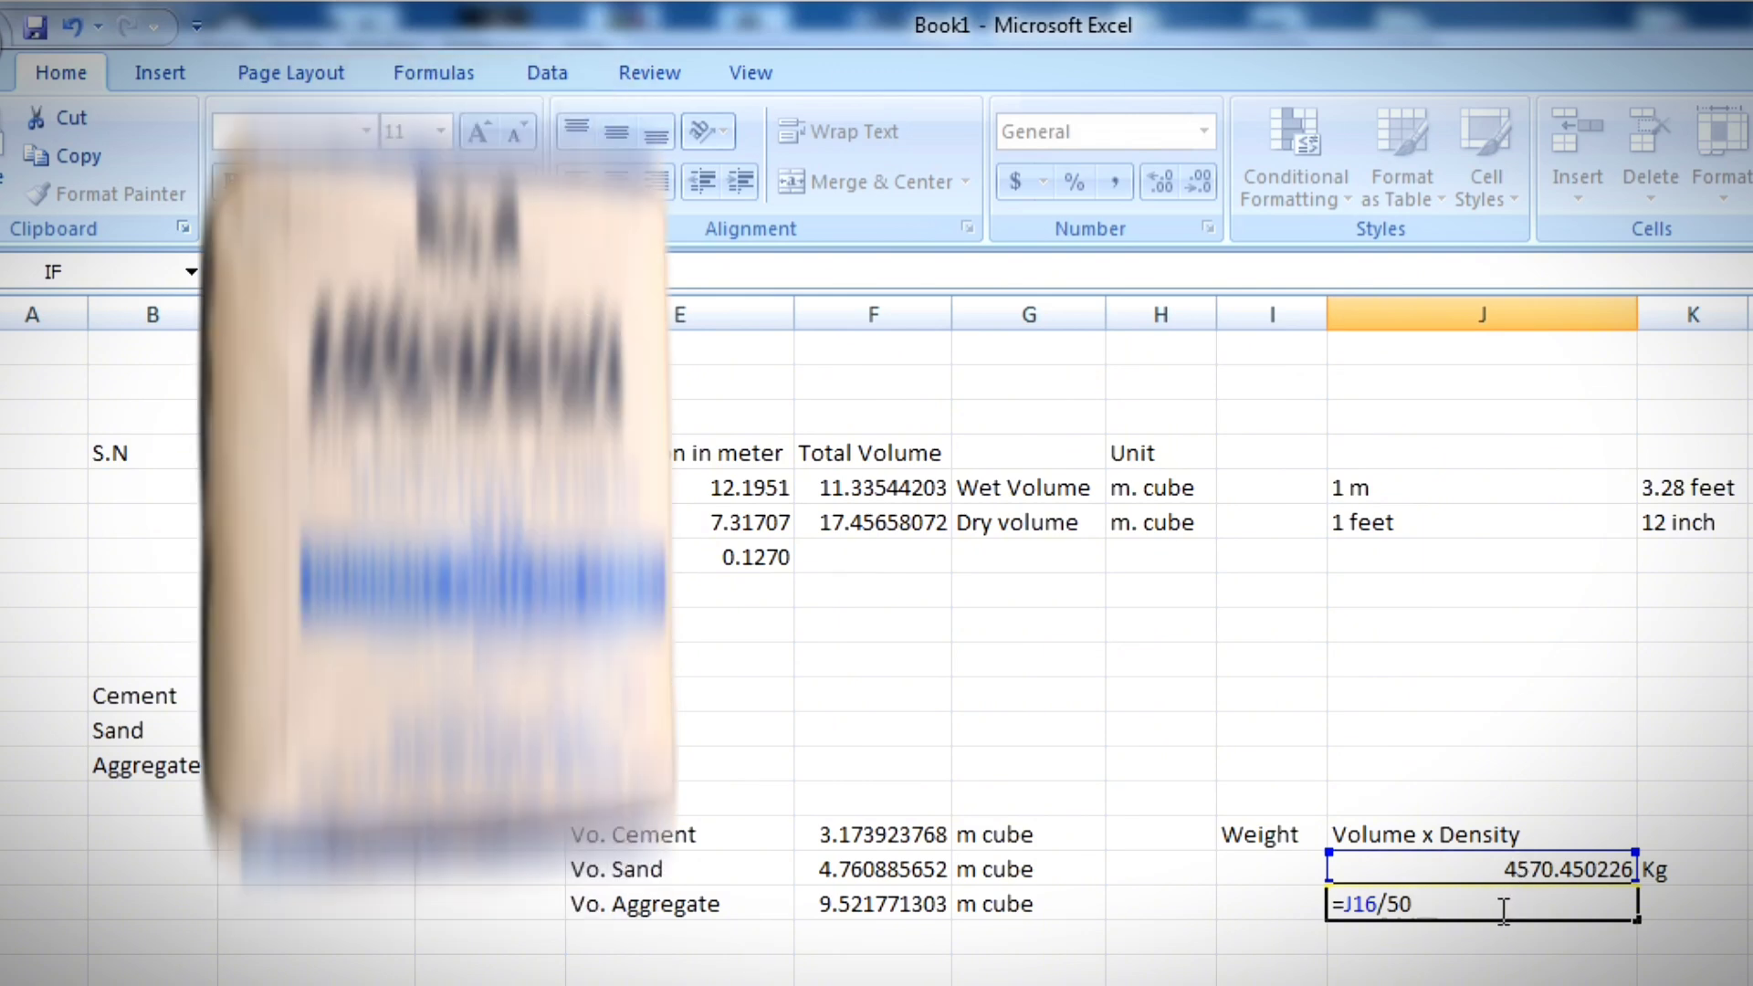
key(shift+Left)
key(shift+Left)
key(Right)
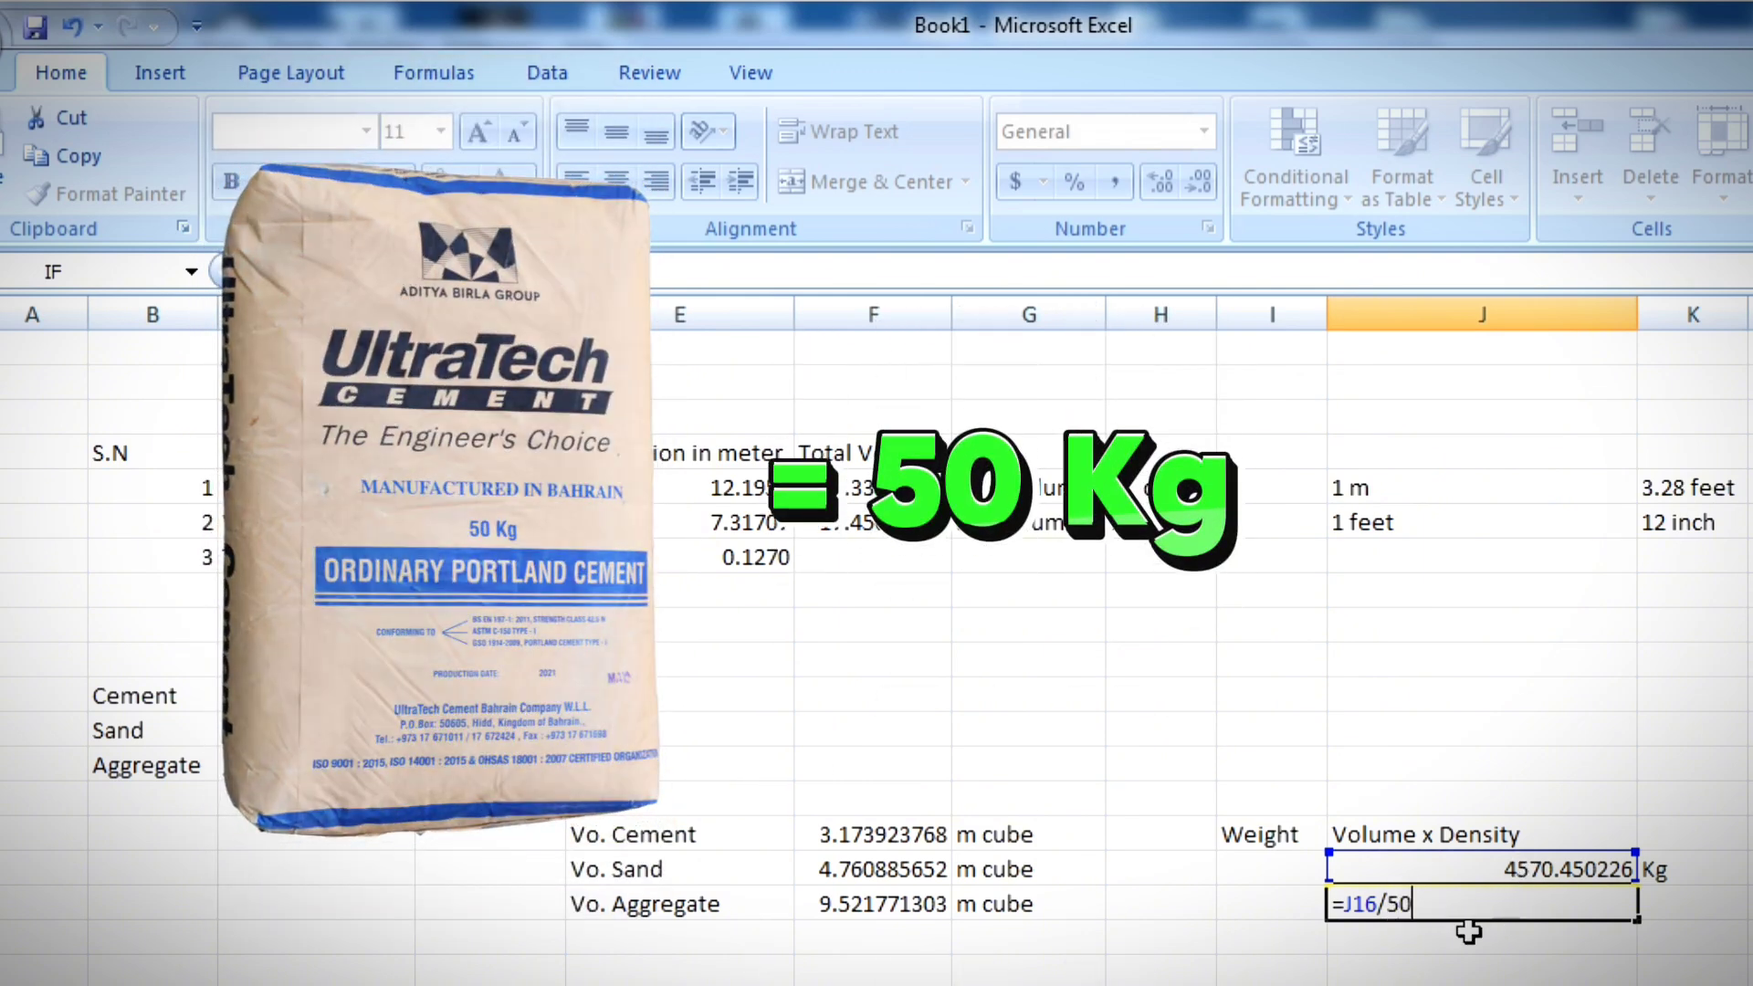
key(Return)
Step: Label the bag count Bags of Cement in K17 and widen column K
click(1677, 903)
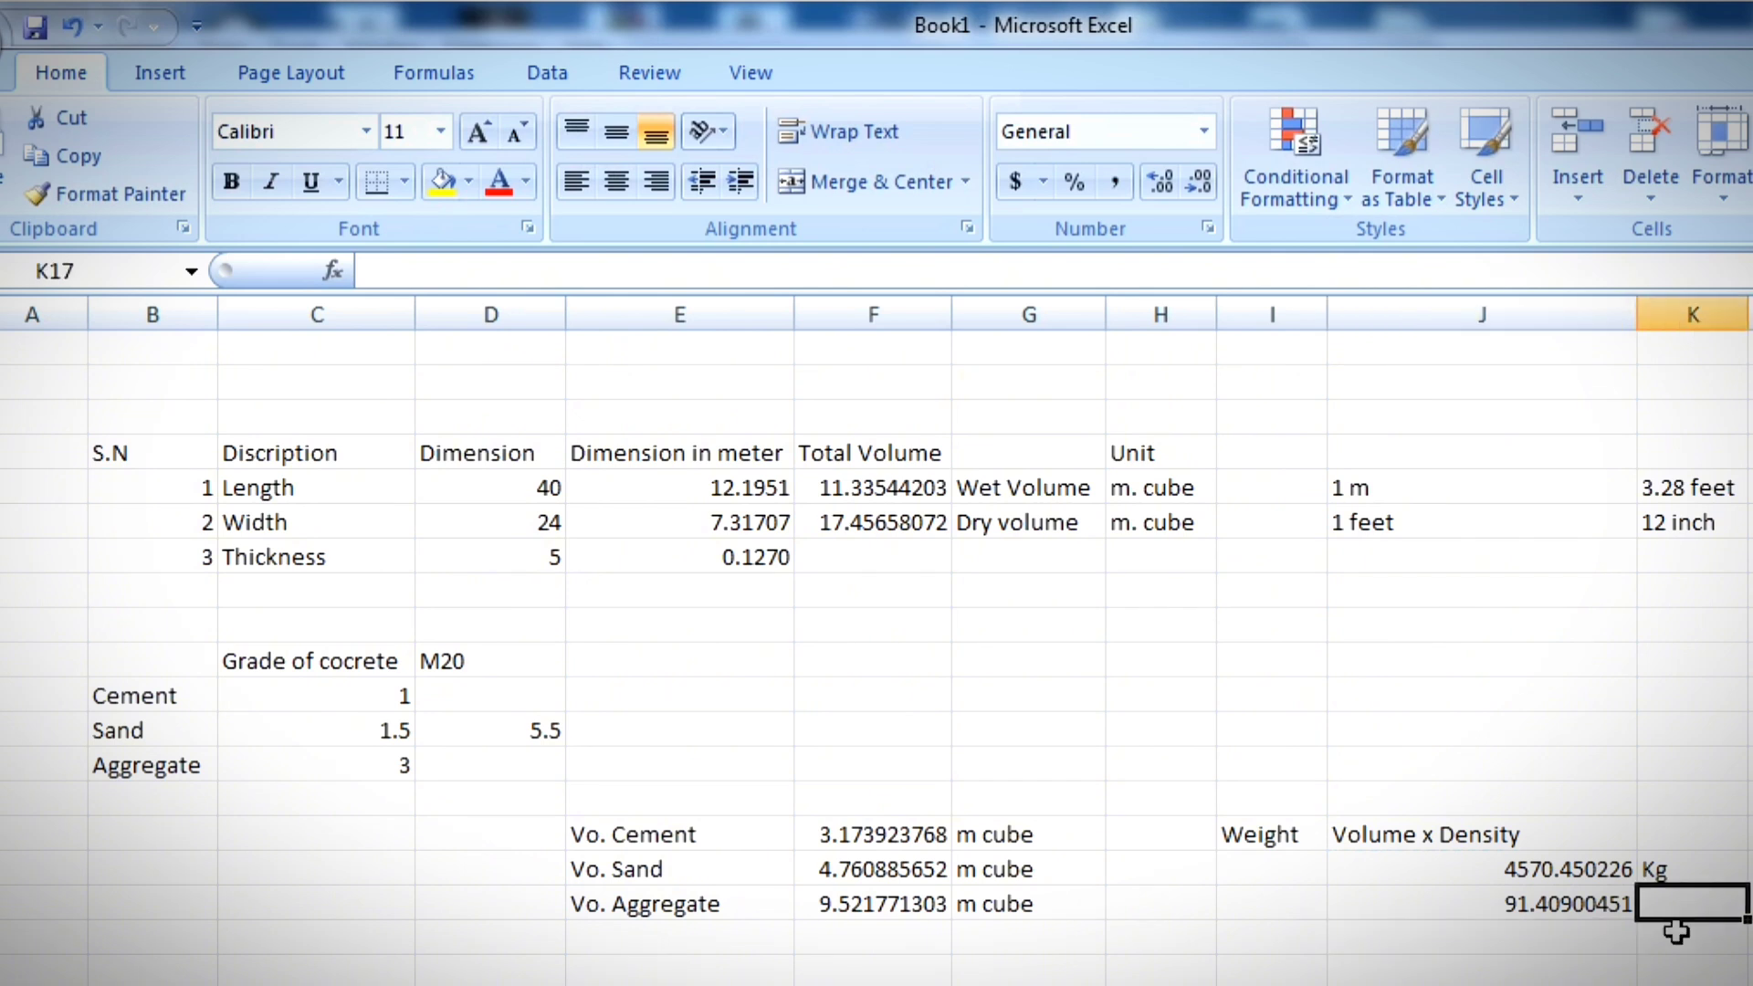
text(Bags of Cement)
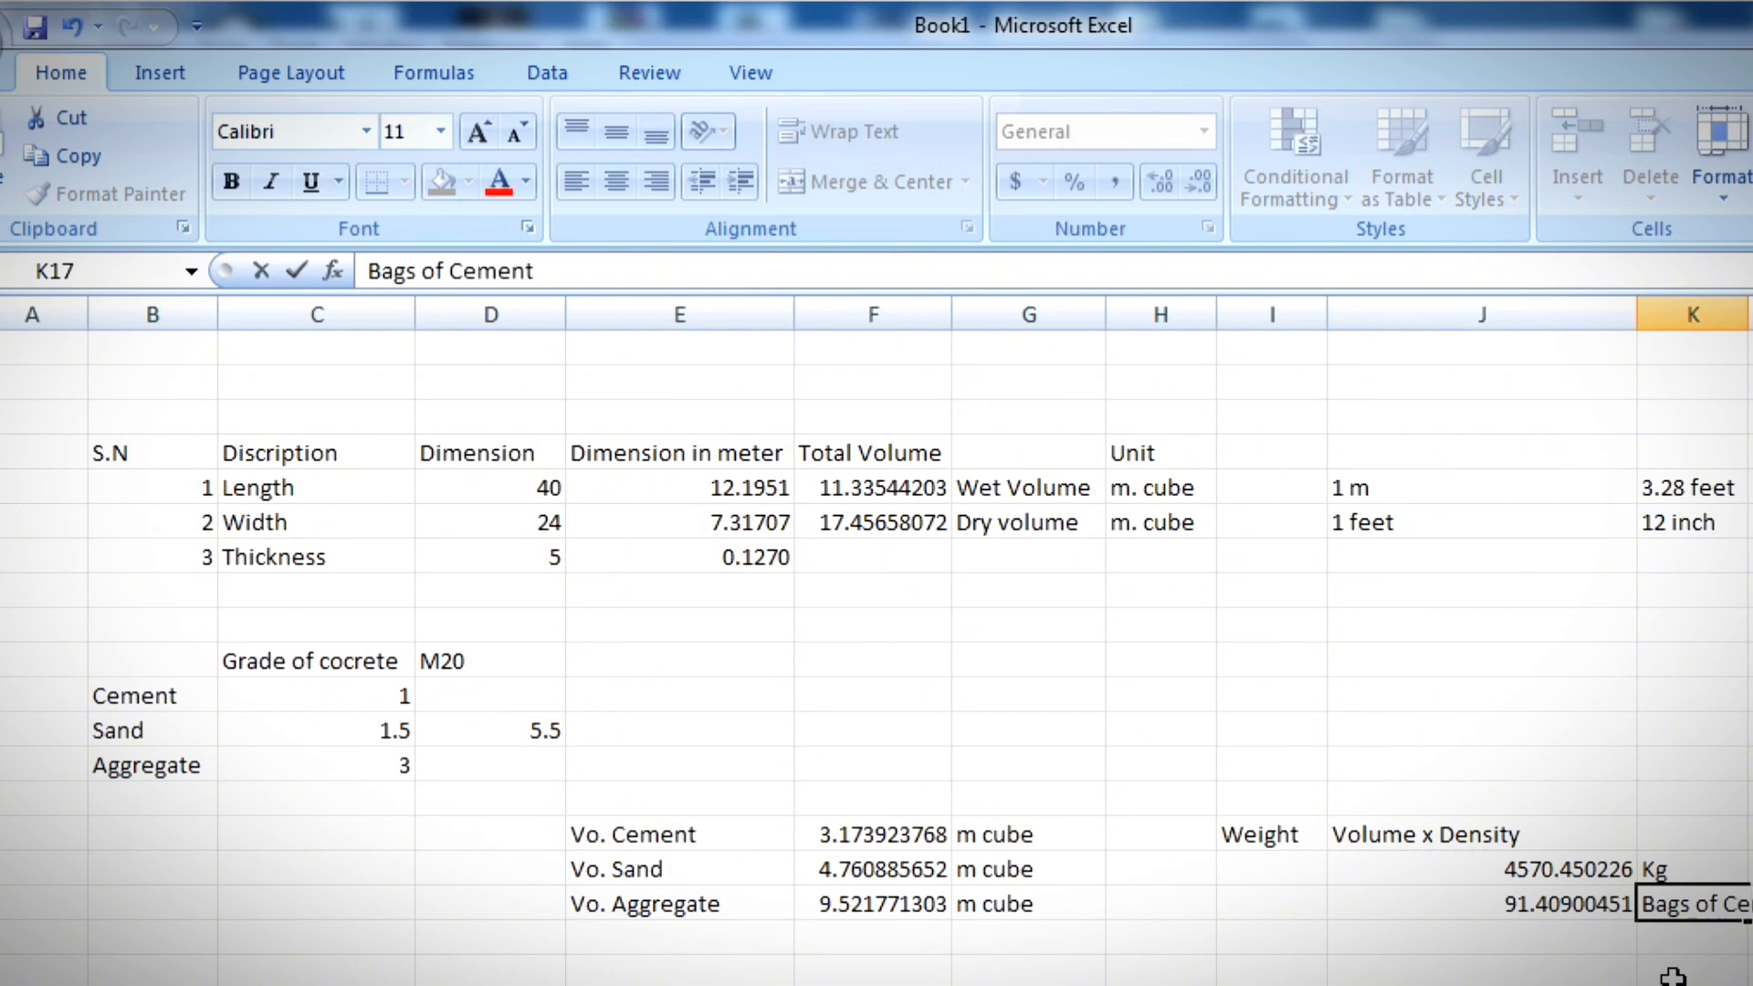
click(1673, 975)
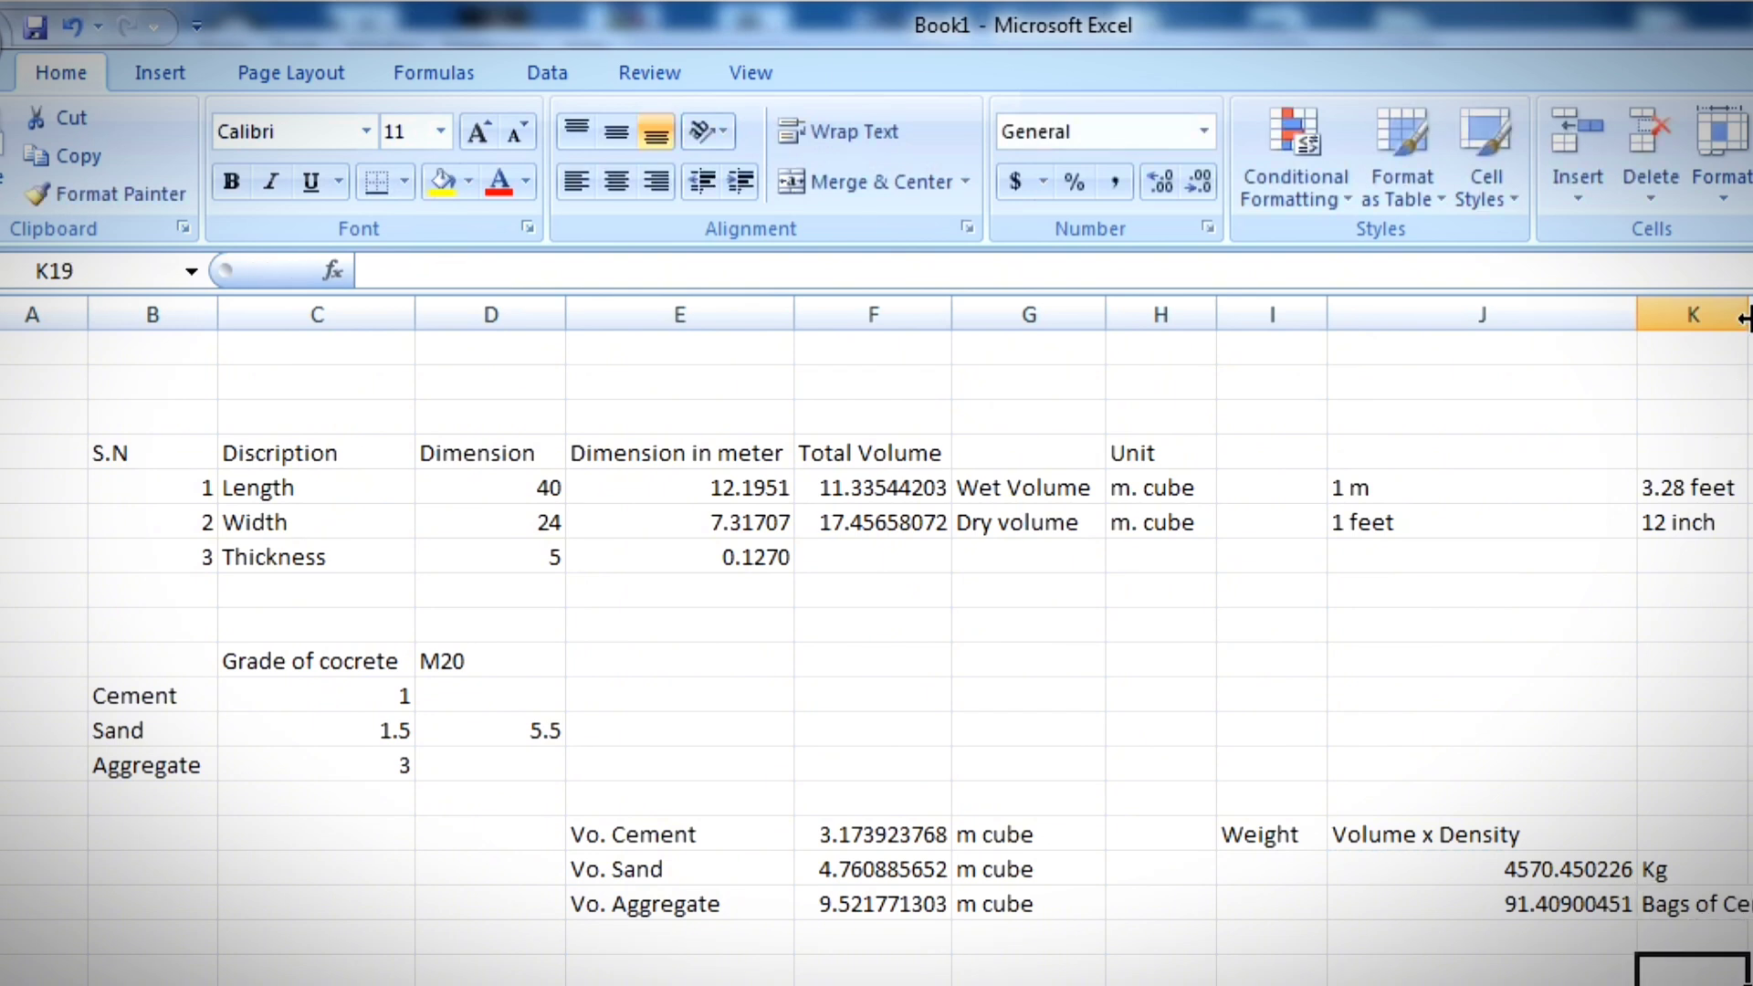
drag(1744, 318, 1751, 317)
Step: Examine the cement bag count, the sand and aggregate volumes, and the headings and dimensions of the slab table
click(1619, 975)
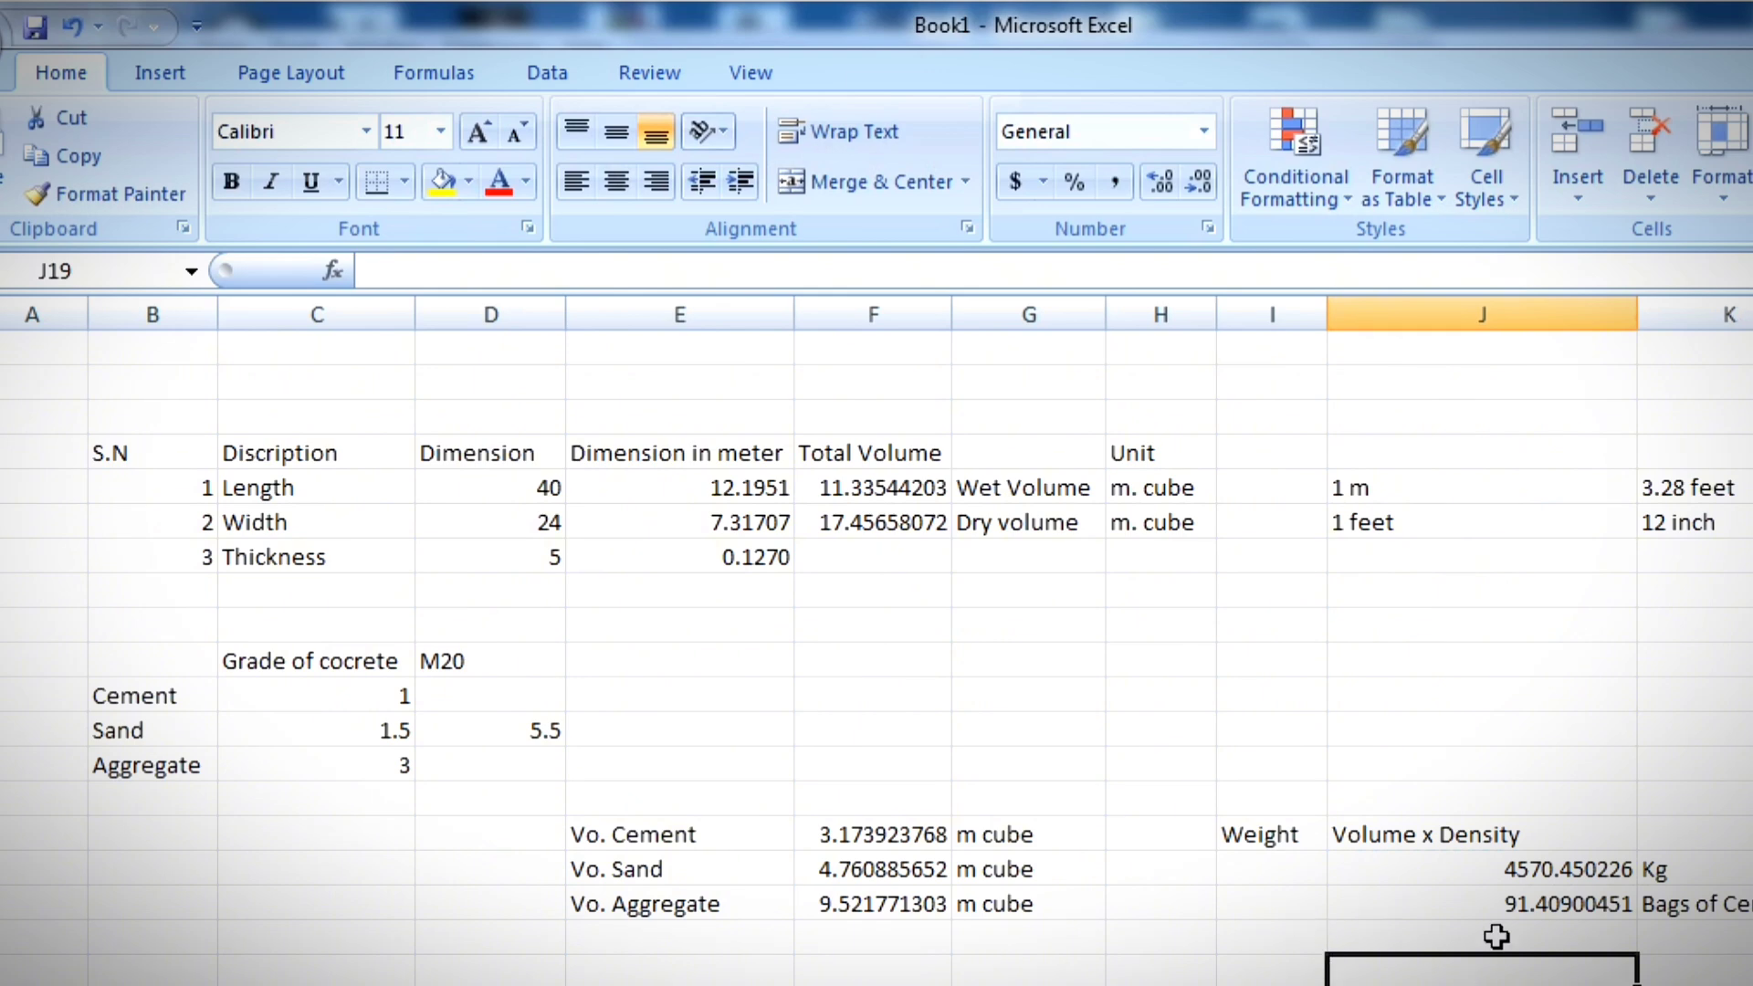
click(1577, 908)
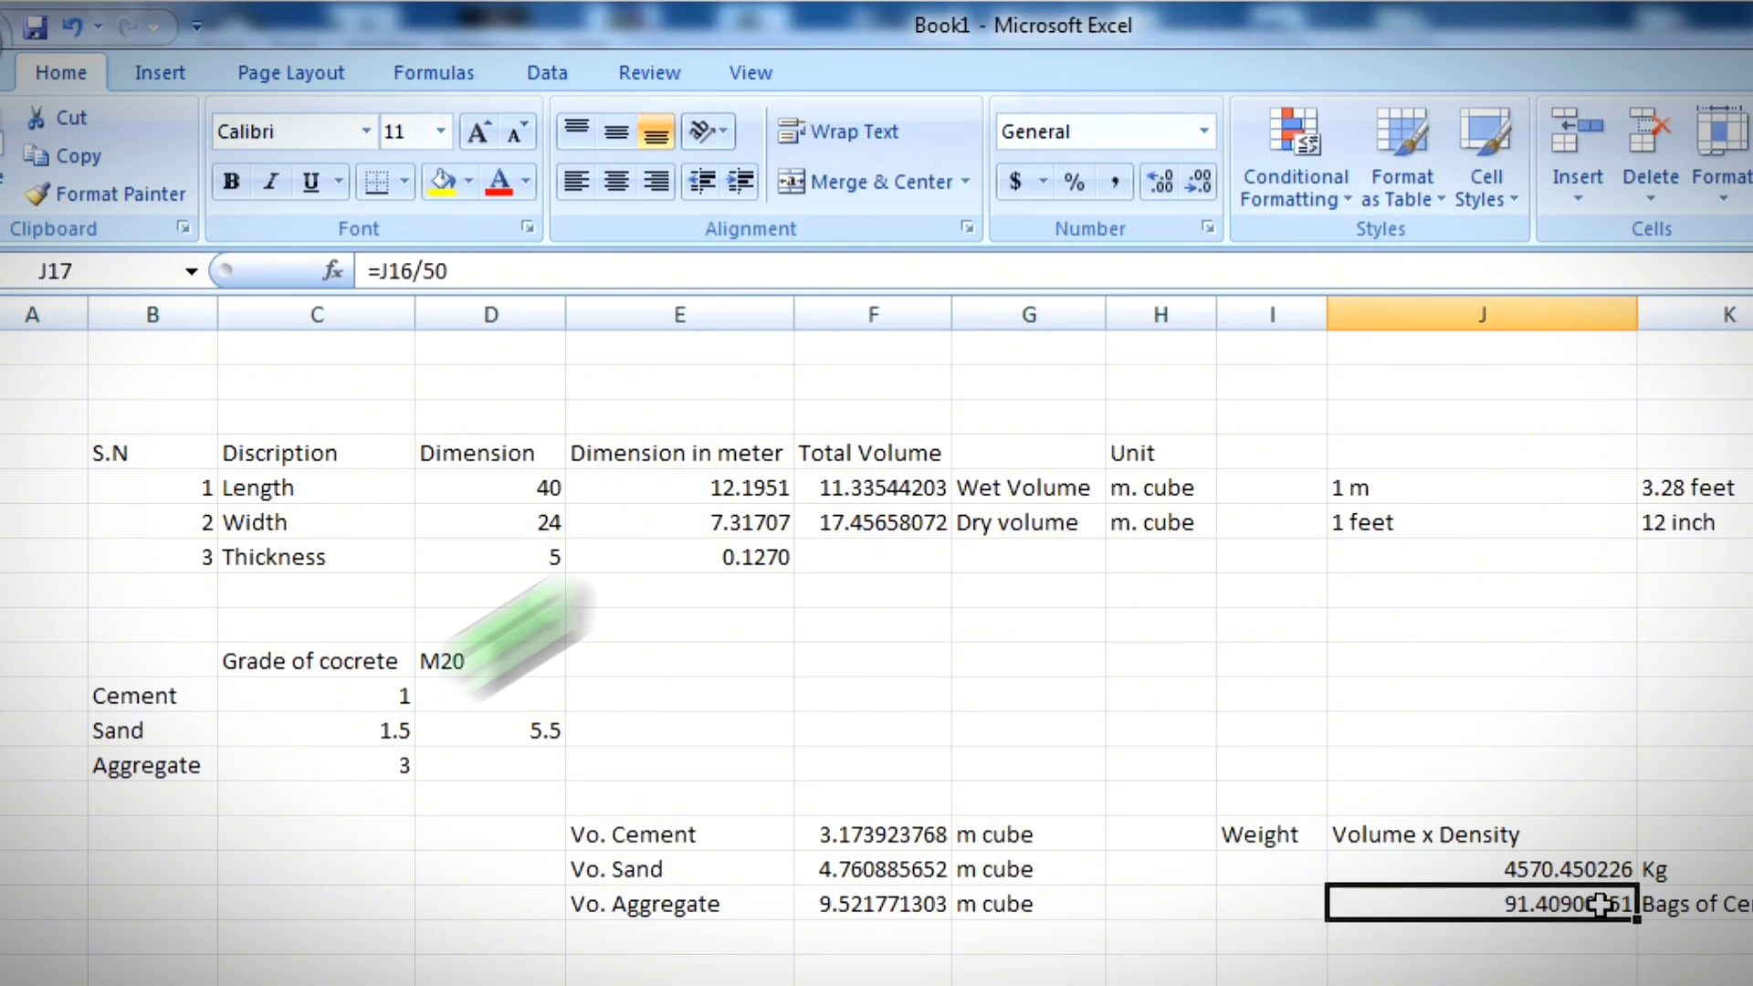
click(1726, 909)
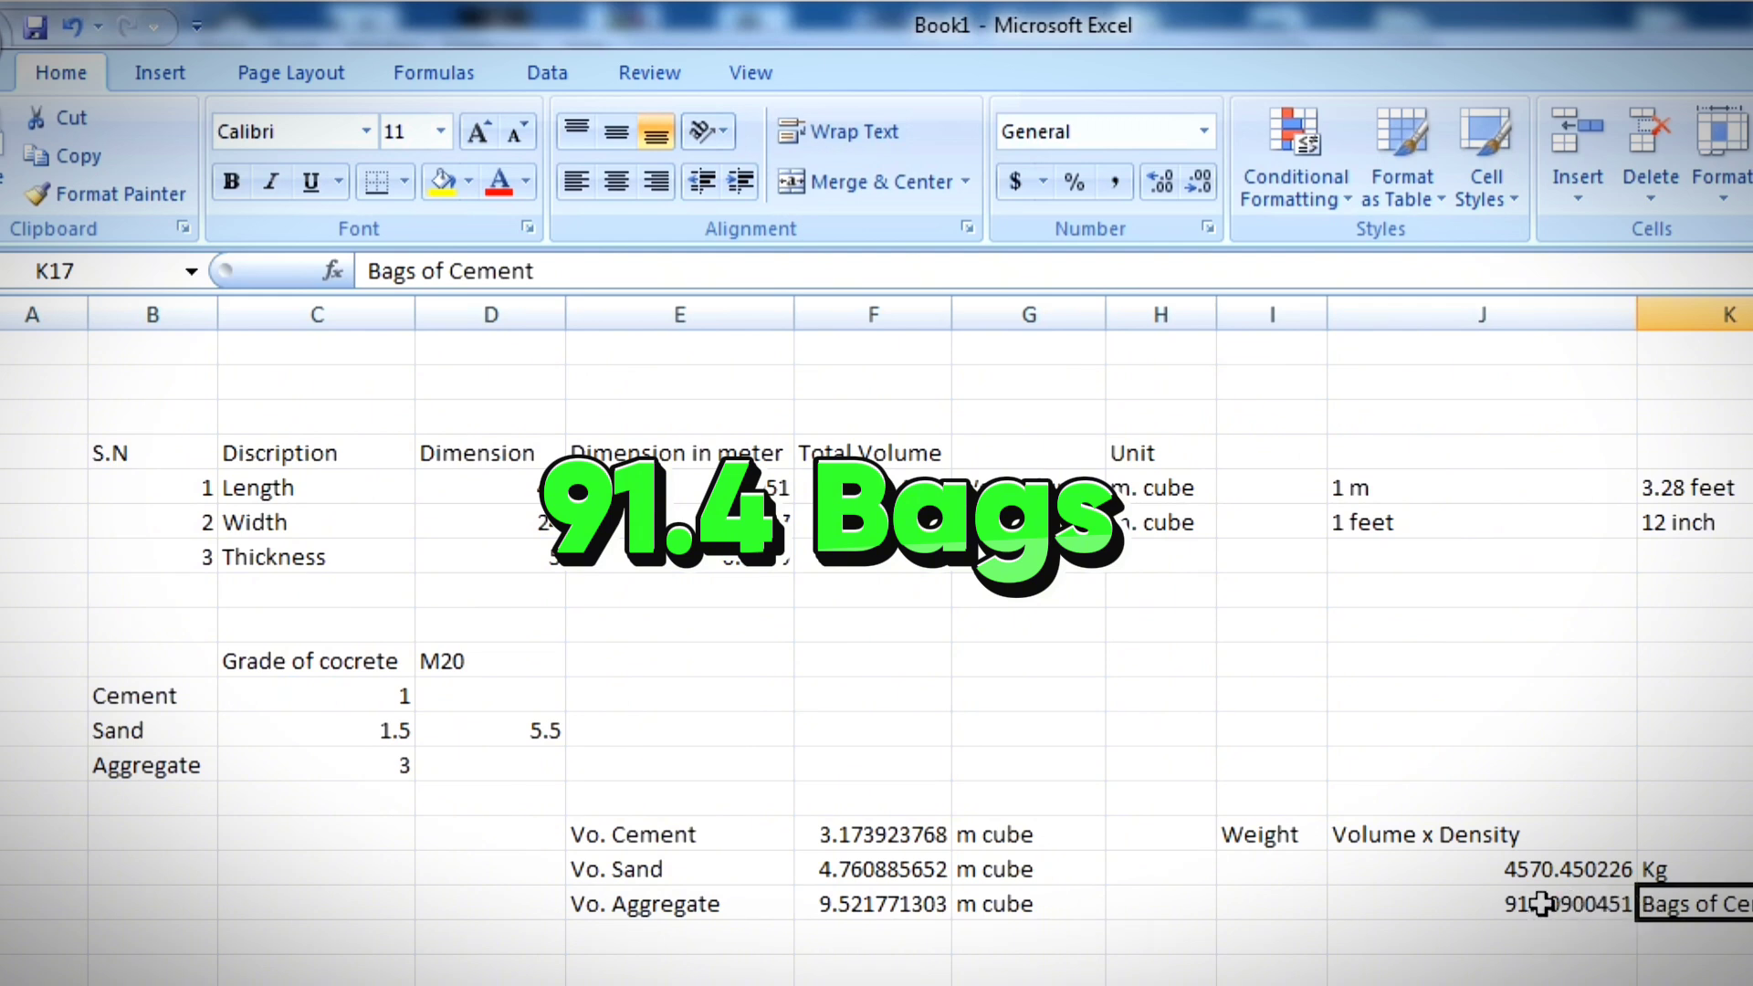
click(1541, 904)
click(1710, 902)
click(869, 875)
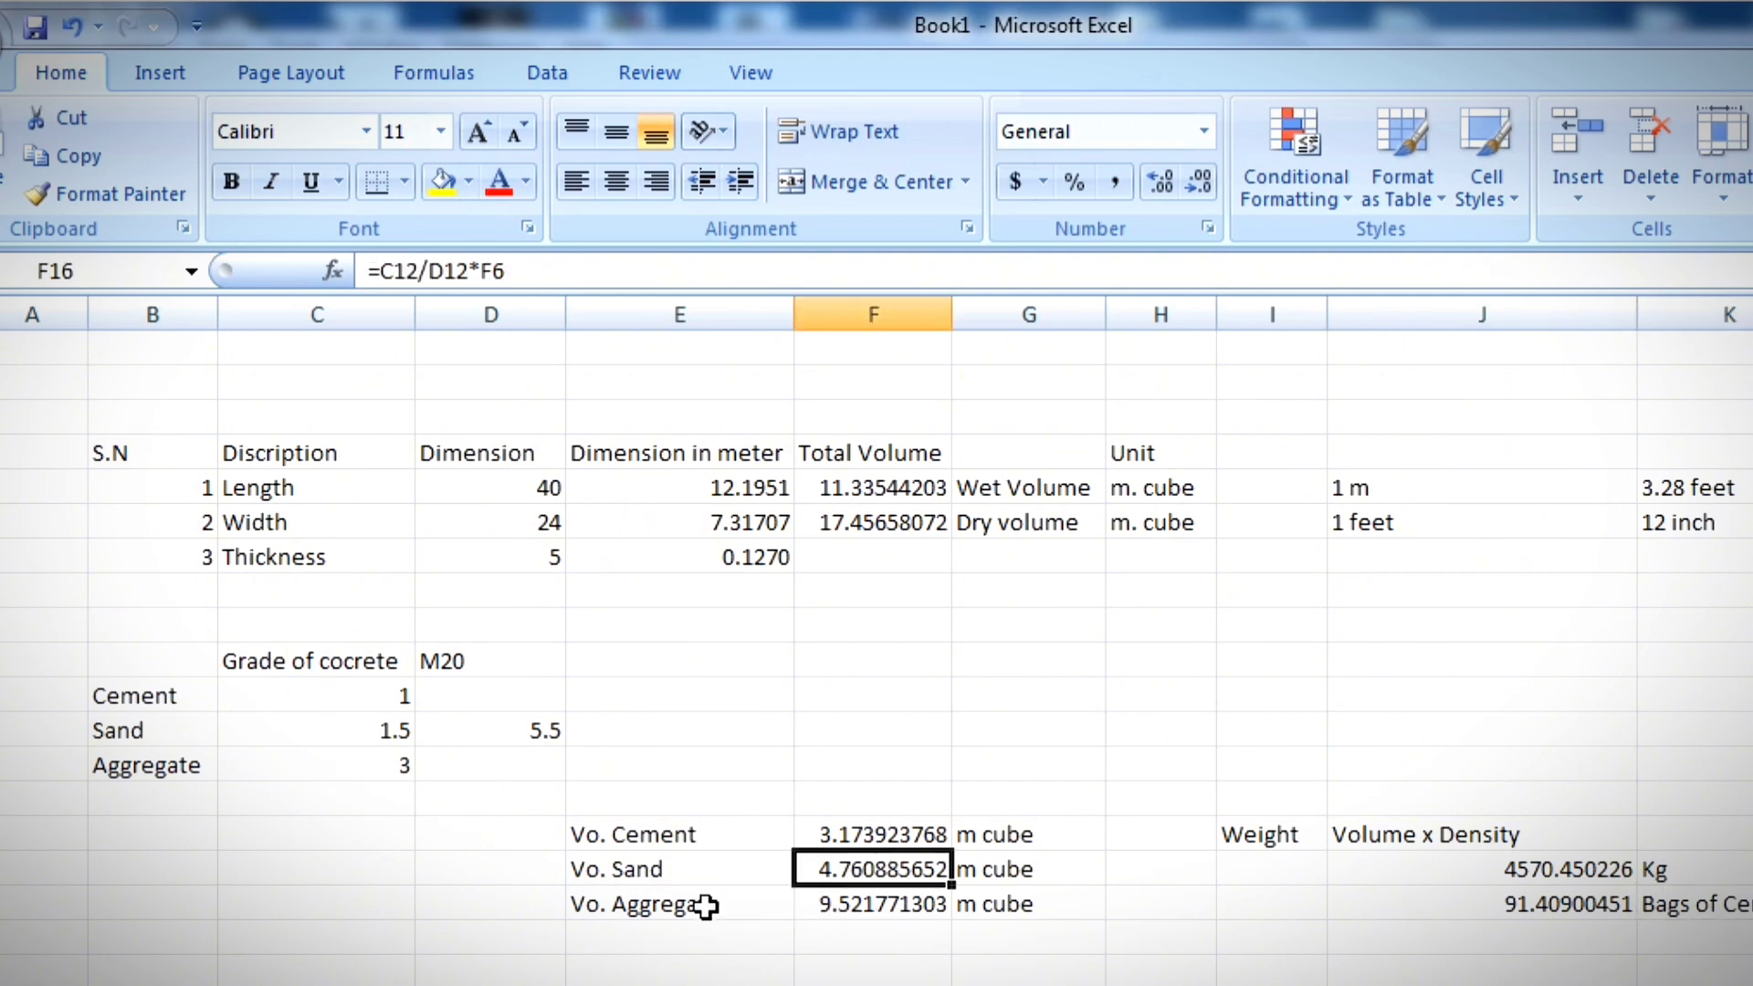
click(836, 909)
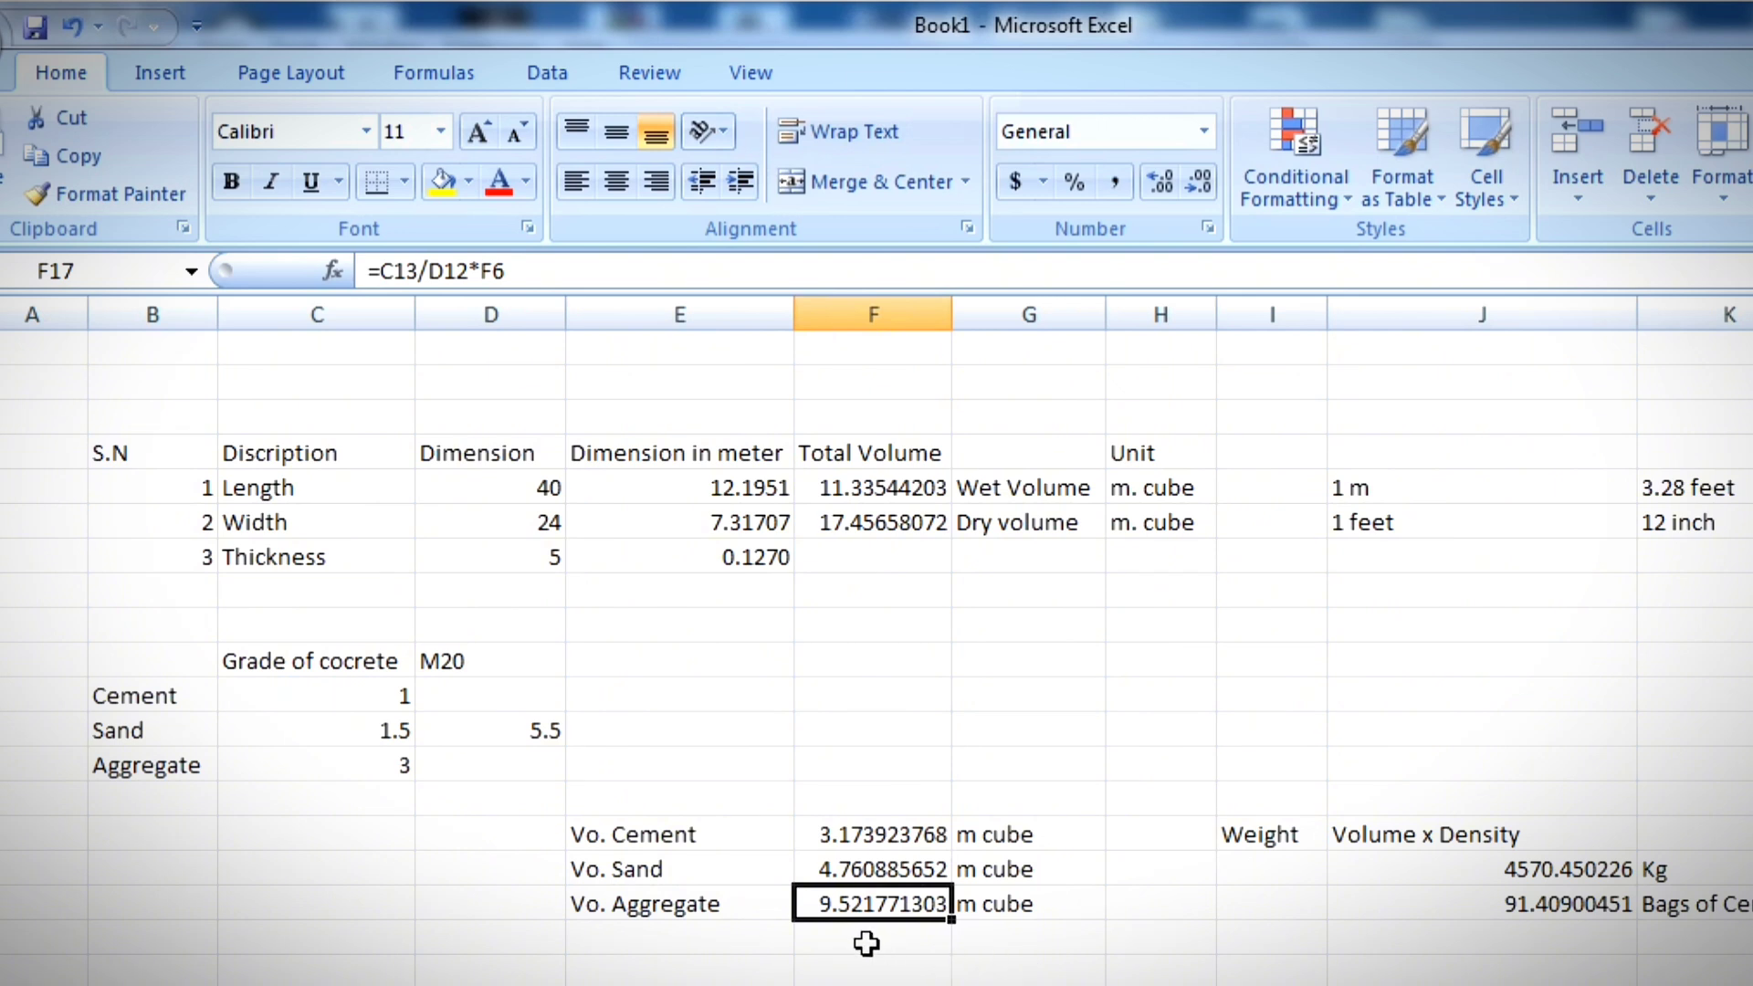
click(1315, 985)
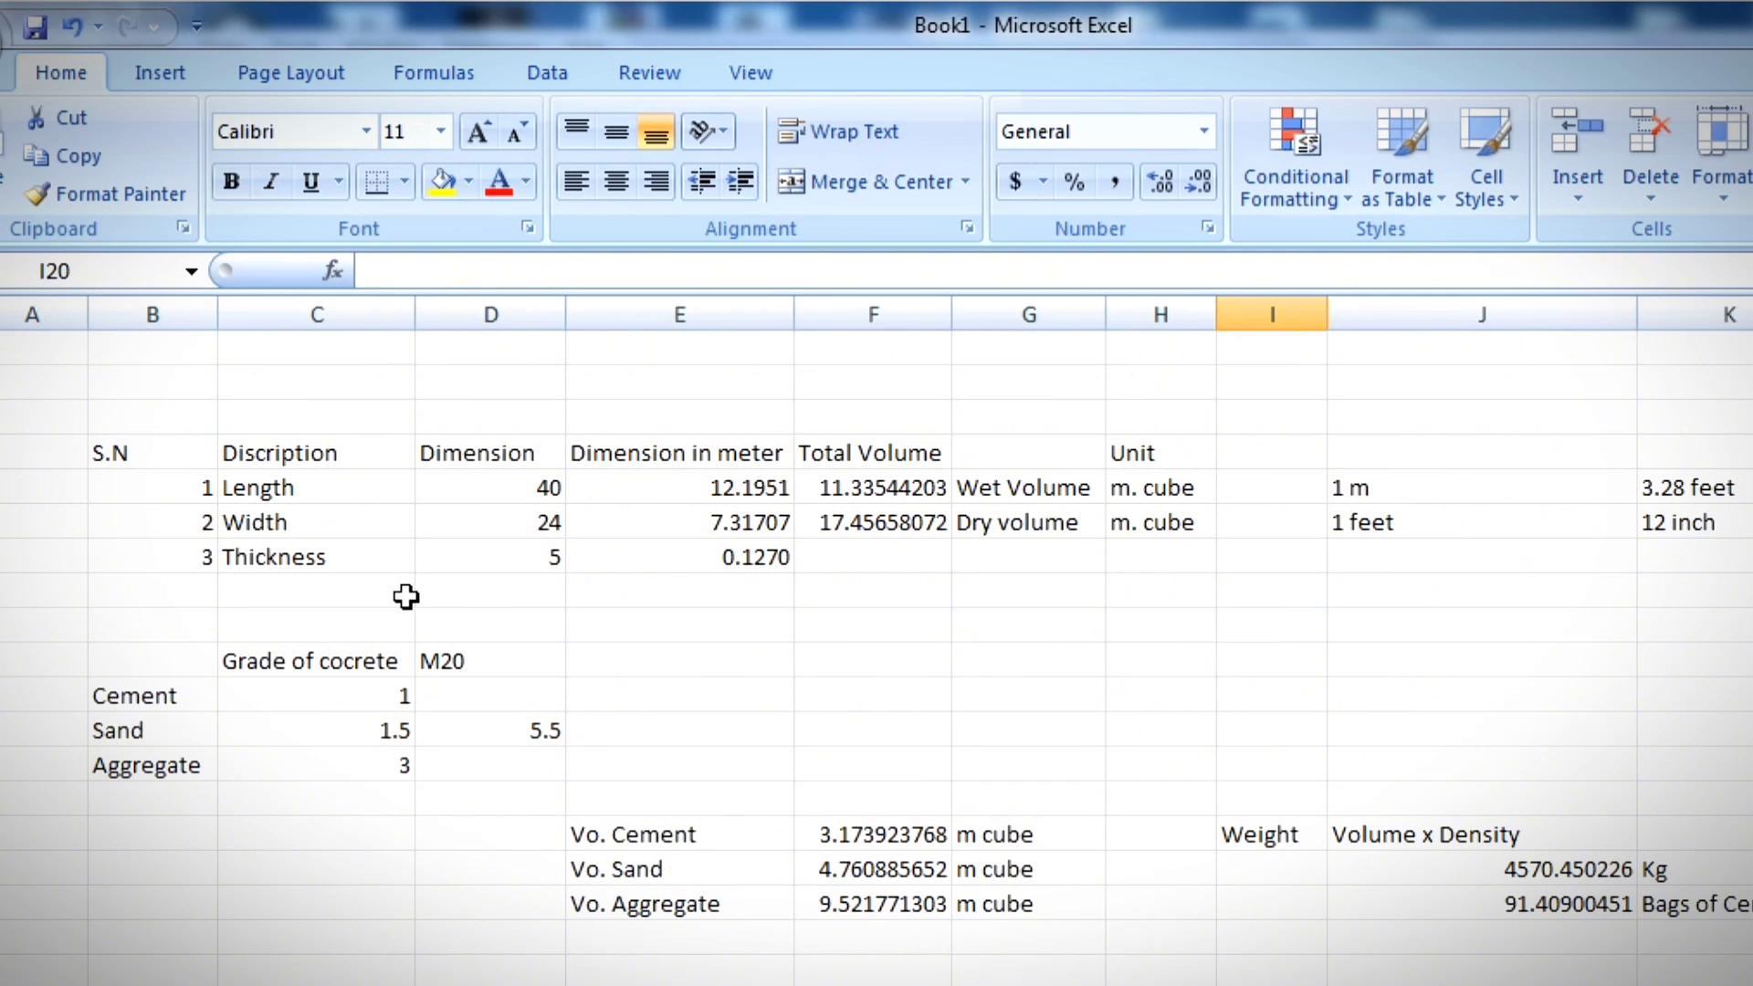
click(174, 460)
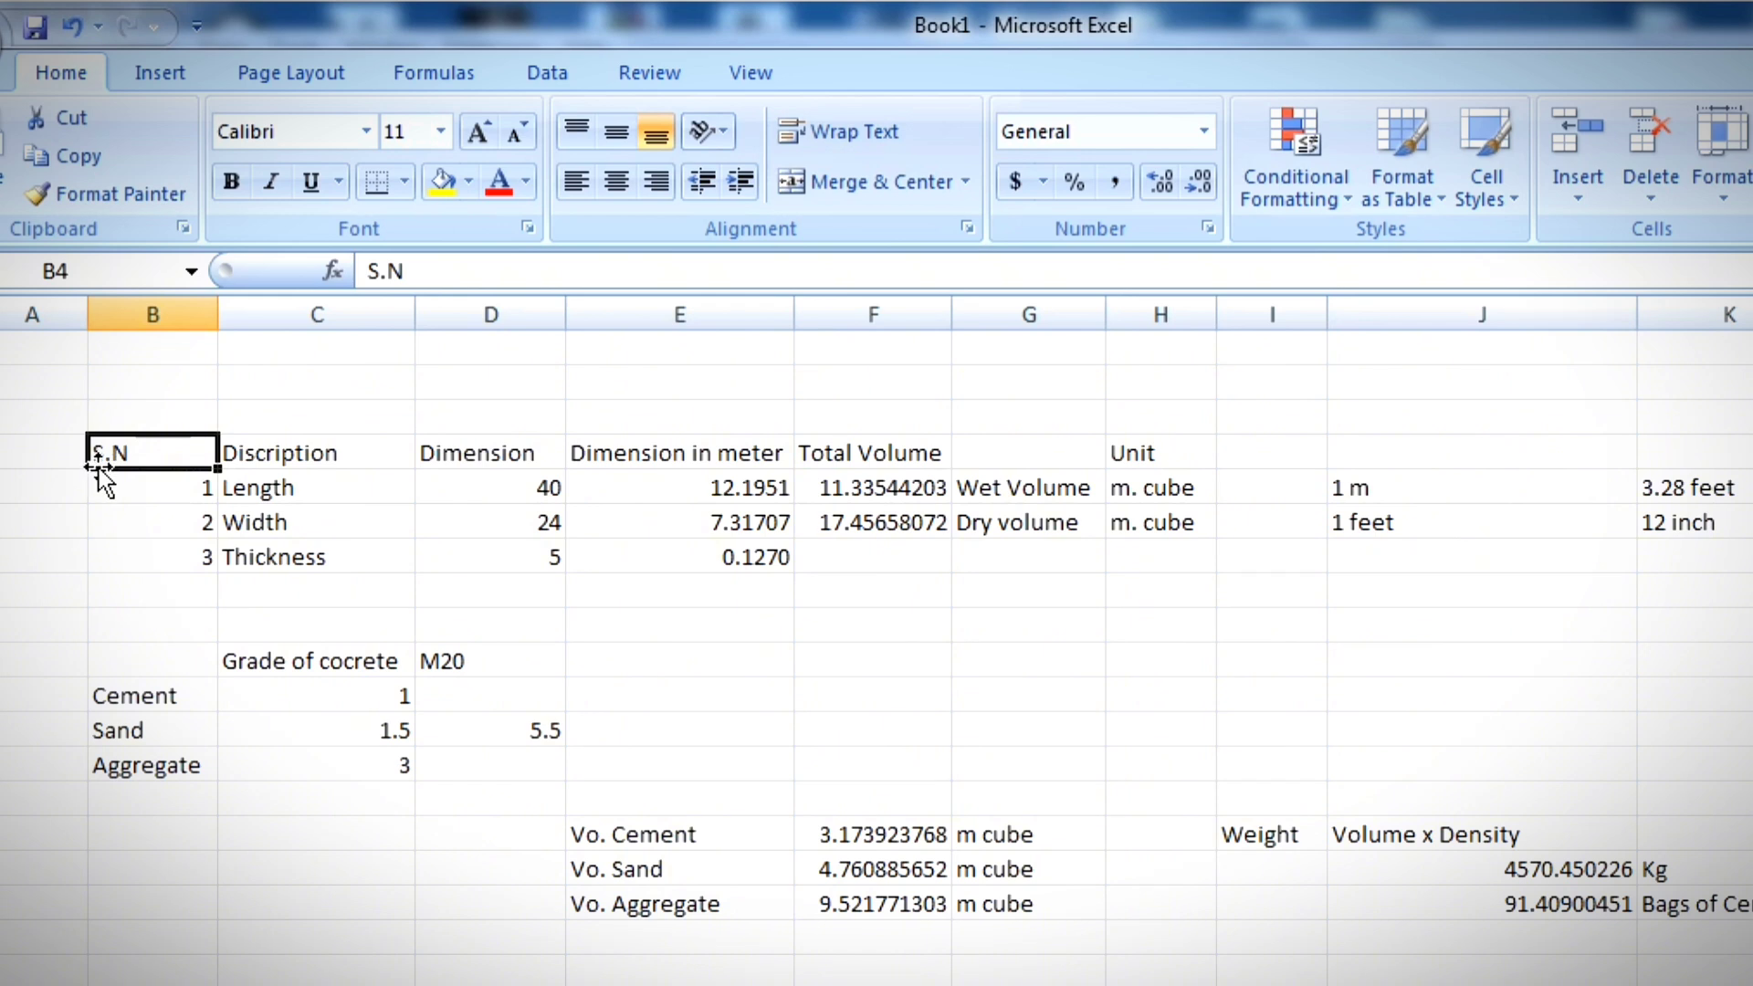
click(319, 458)
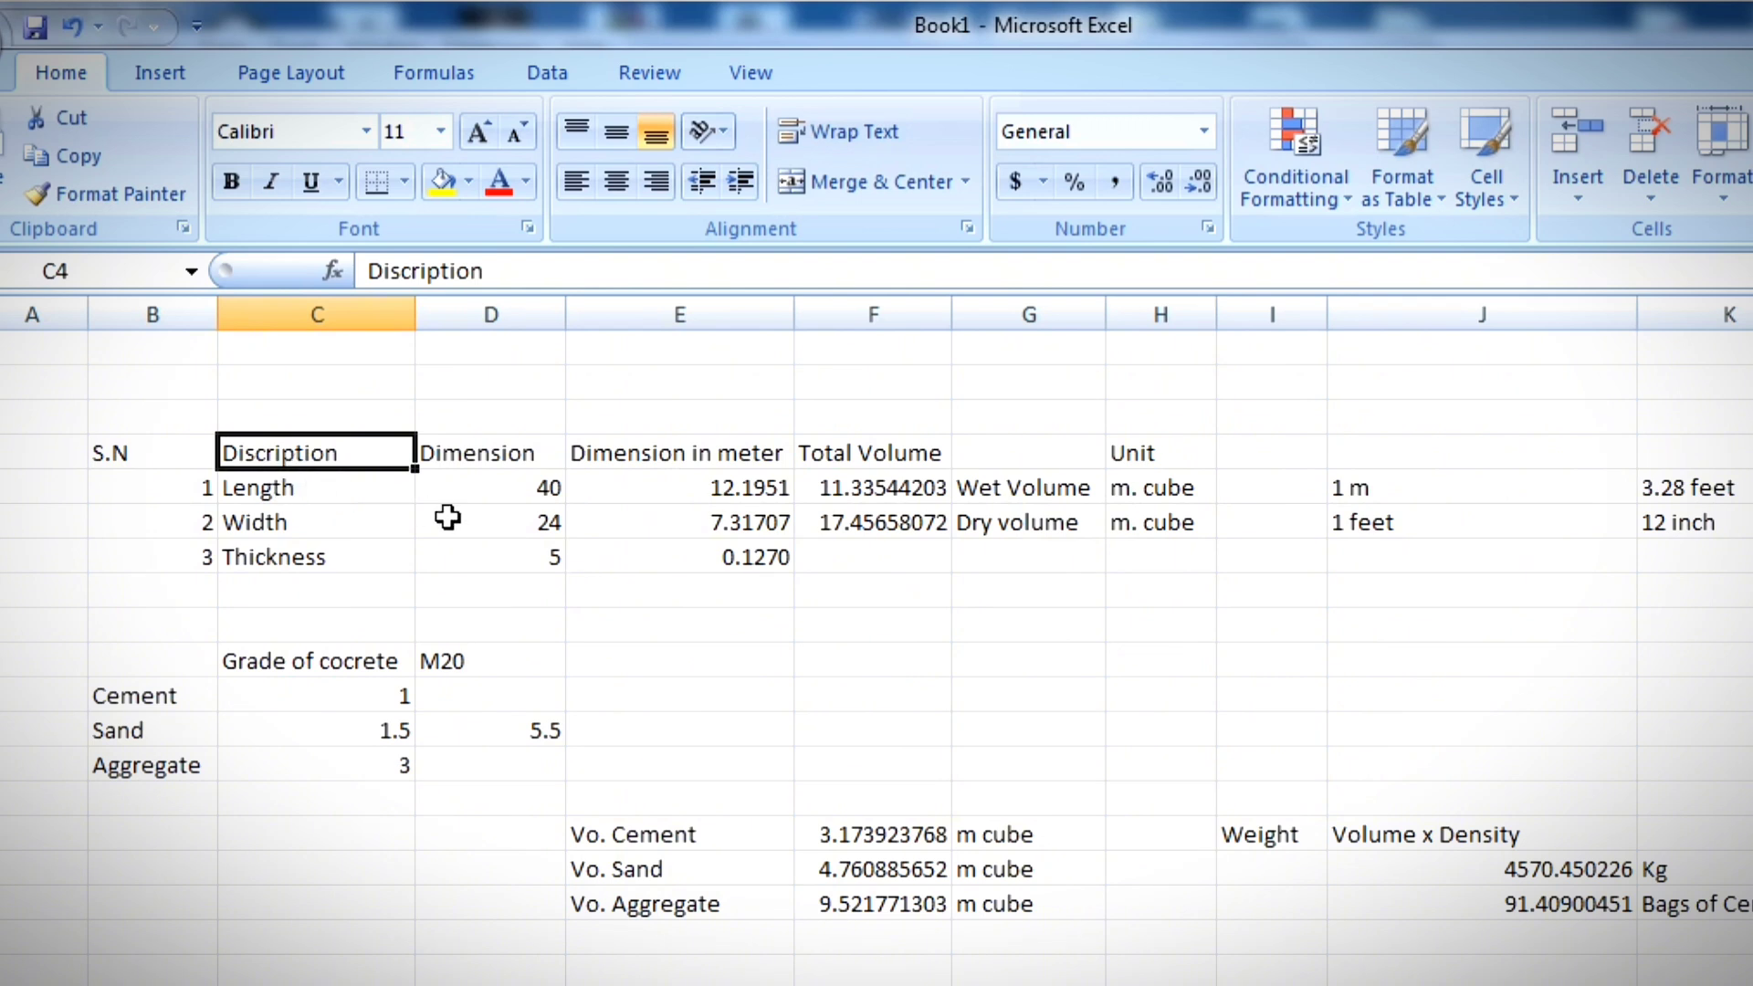
click(545, 489)
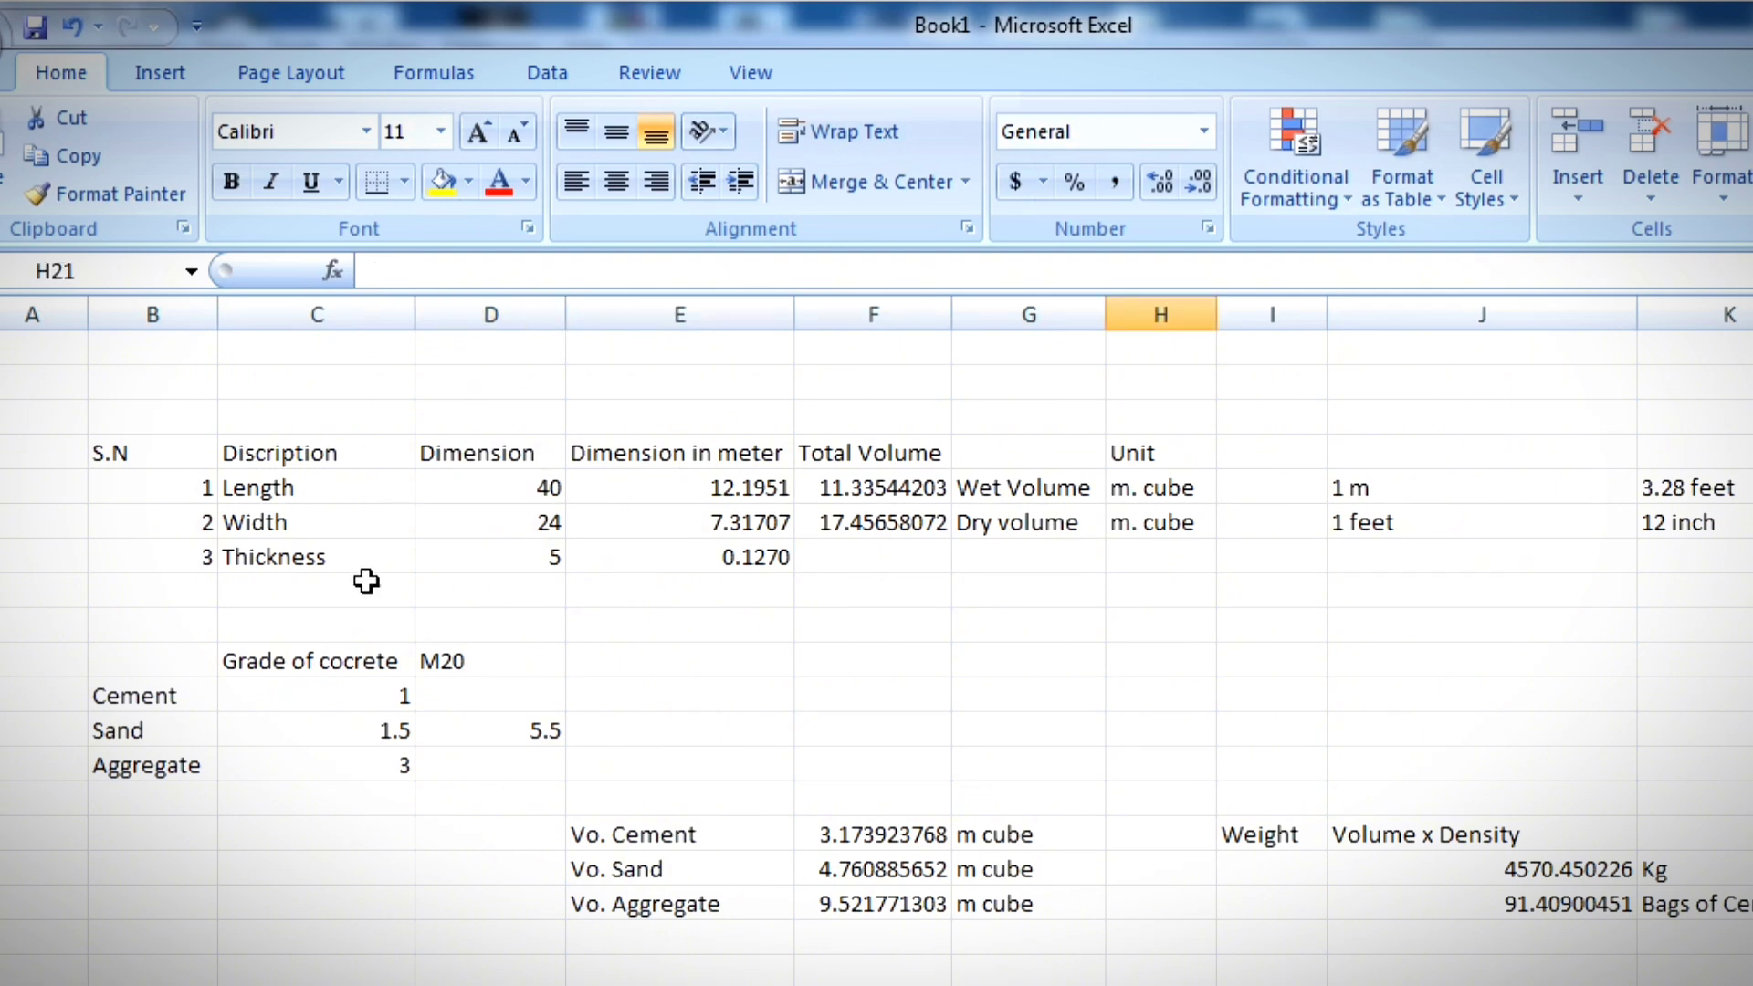
Step: Center the contents of the slab and material tables in B4:H18 horizontally
drag(101, 452, 986, 902)
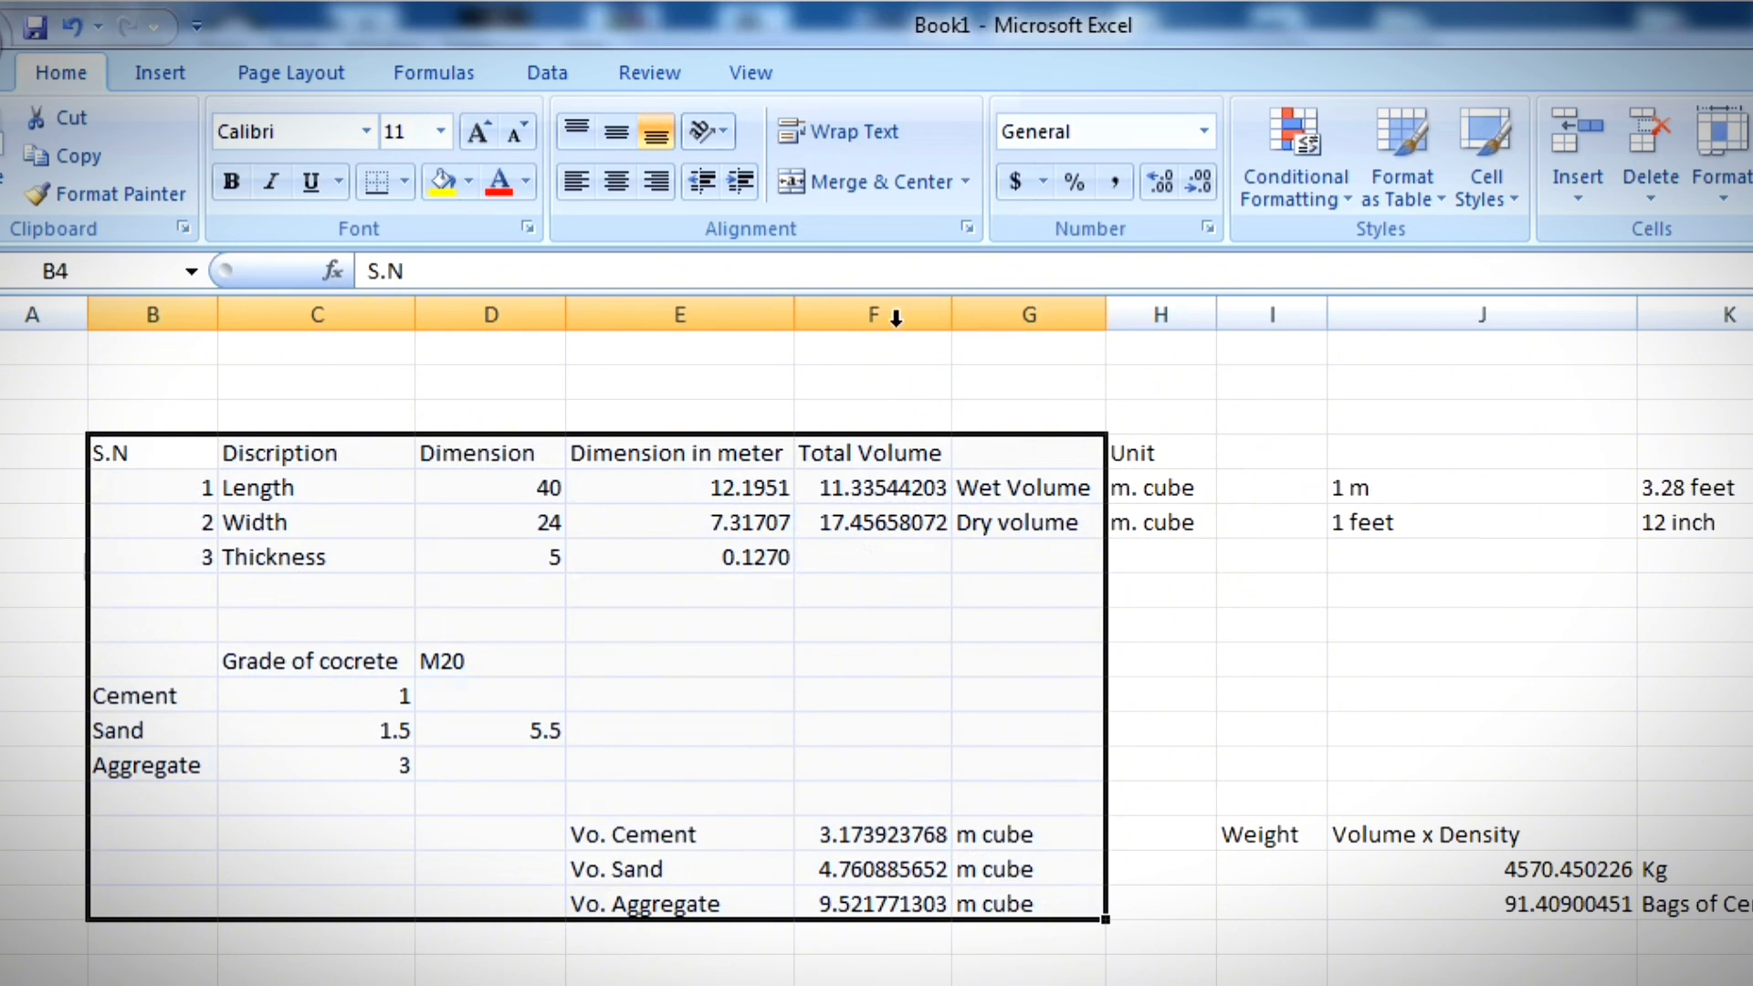
key(shift+Right)
key(shift+Down)
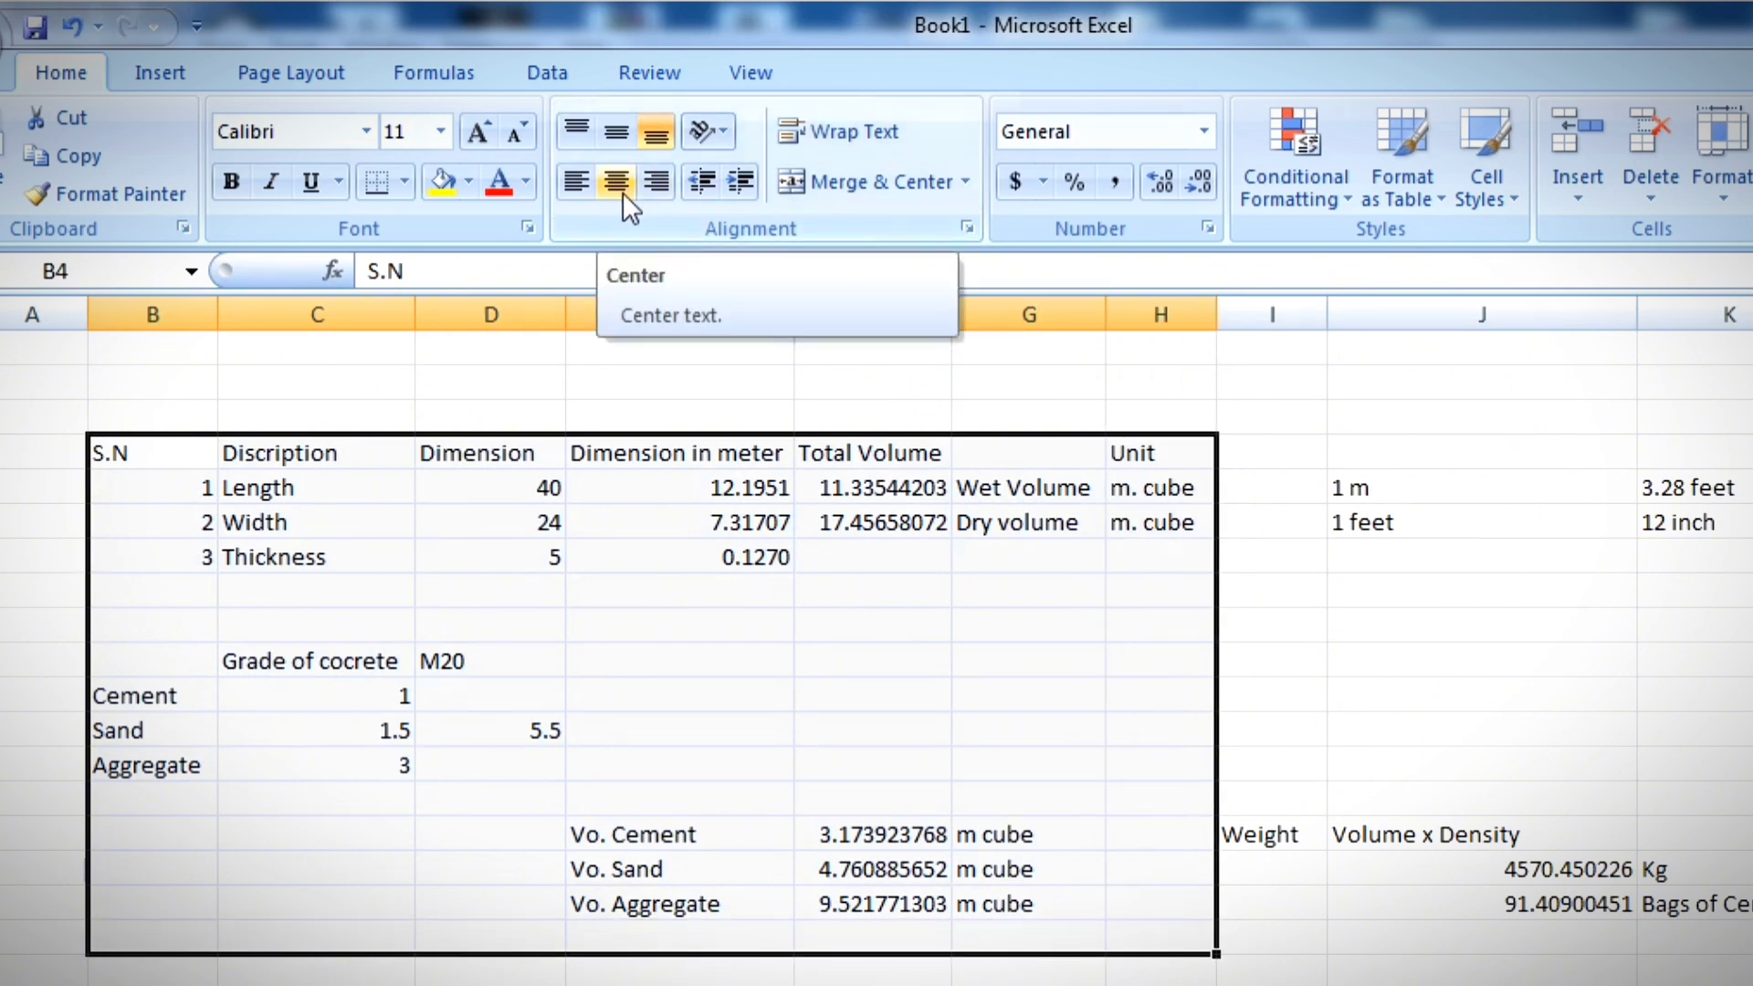
click(623, 193)
key(Left)
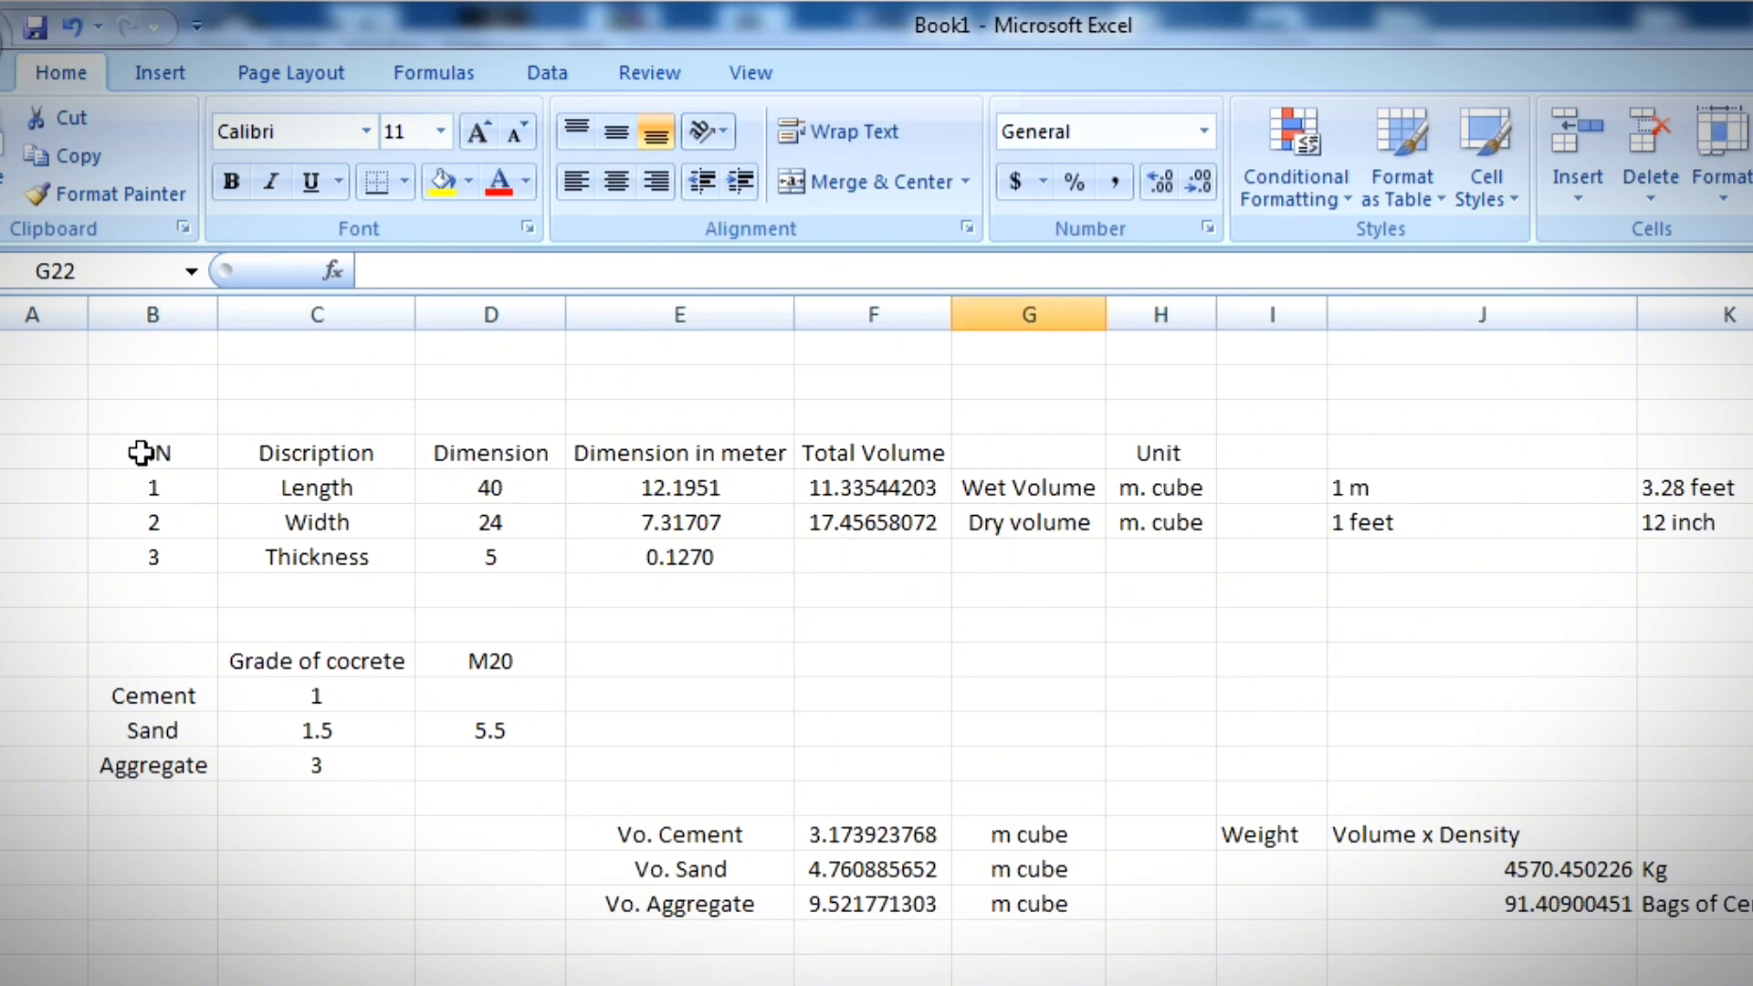
Step: Make the header row B4:H4 bold and give it a yellow fill
drag(132, 449, 1136, 440)
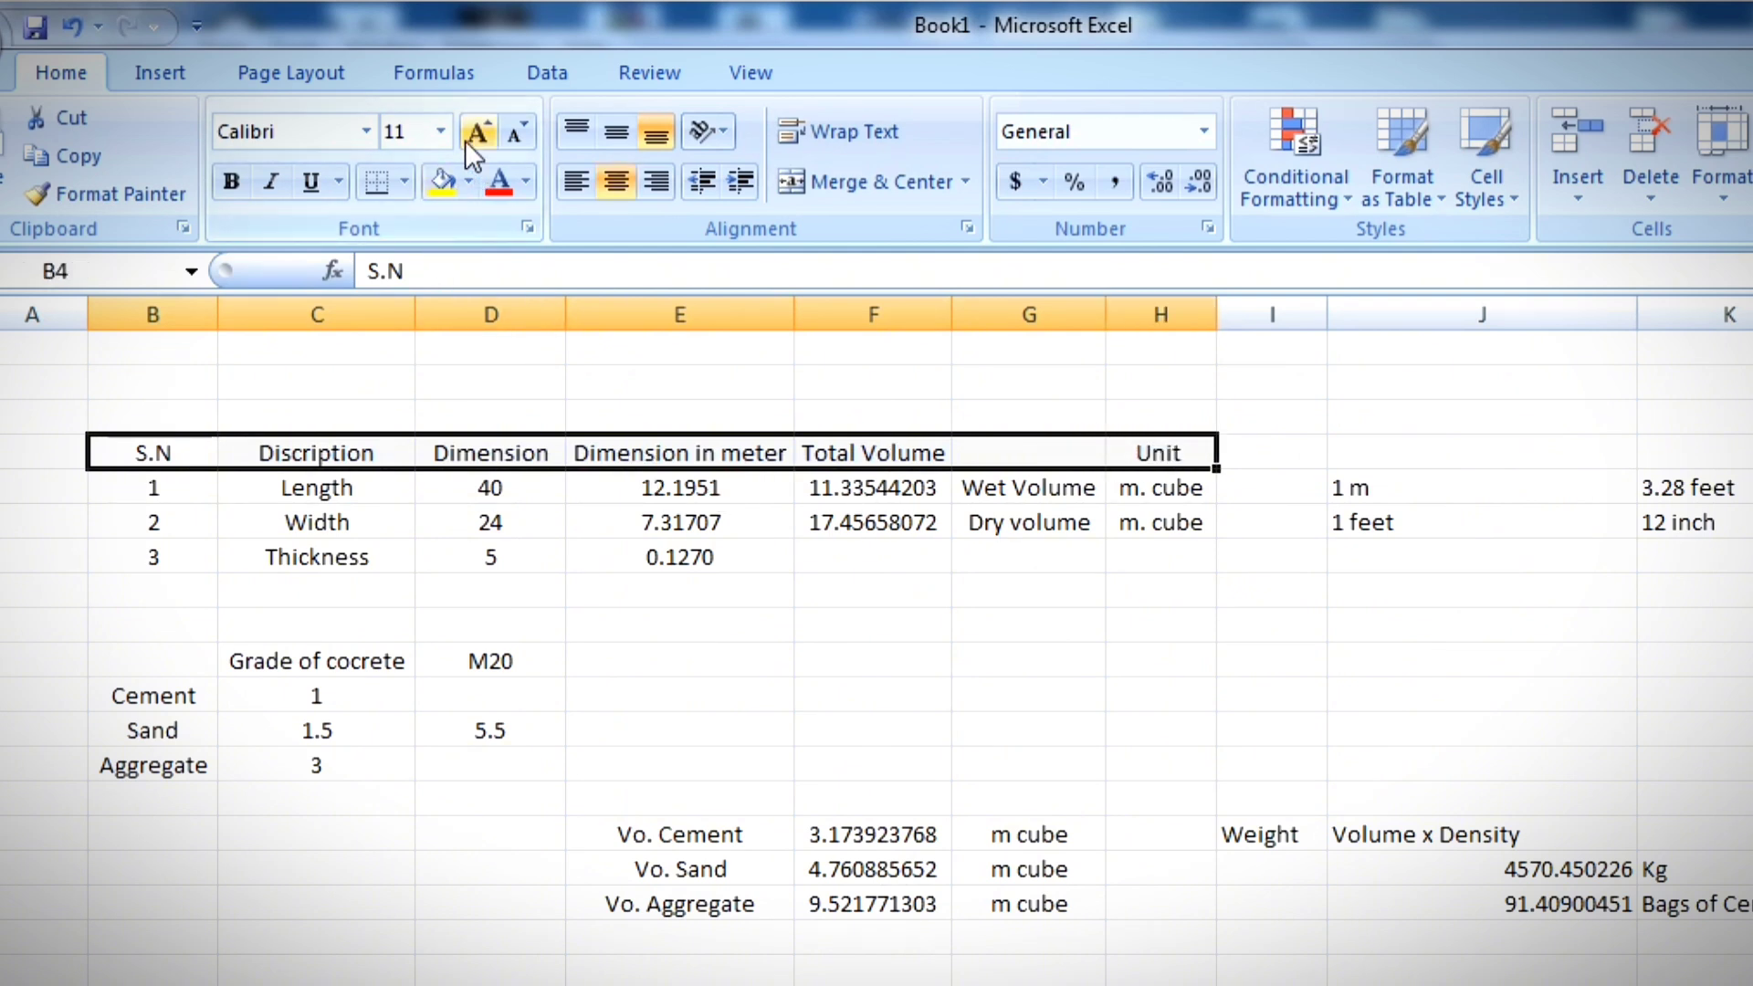
click(228, 182)
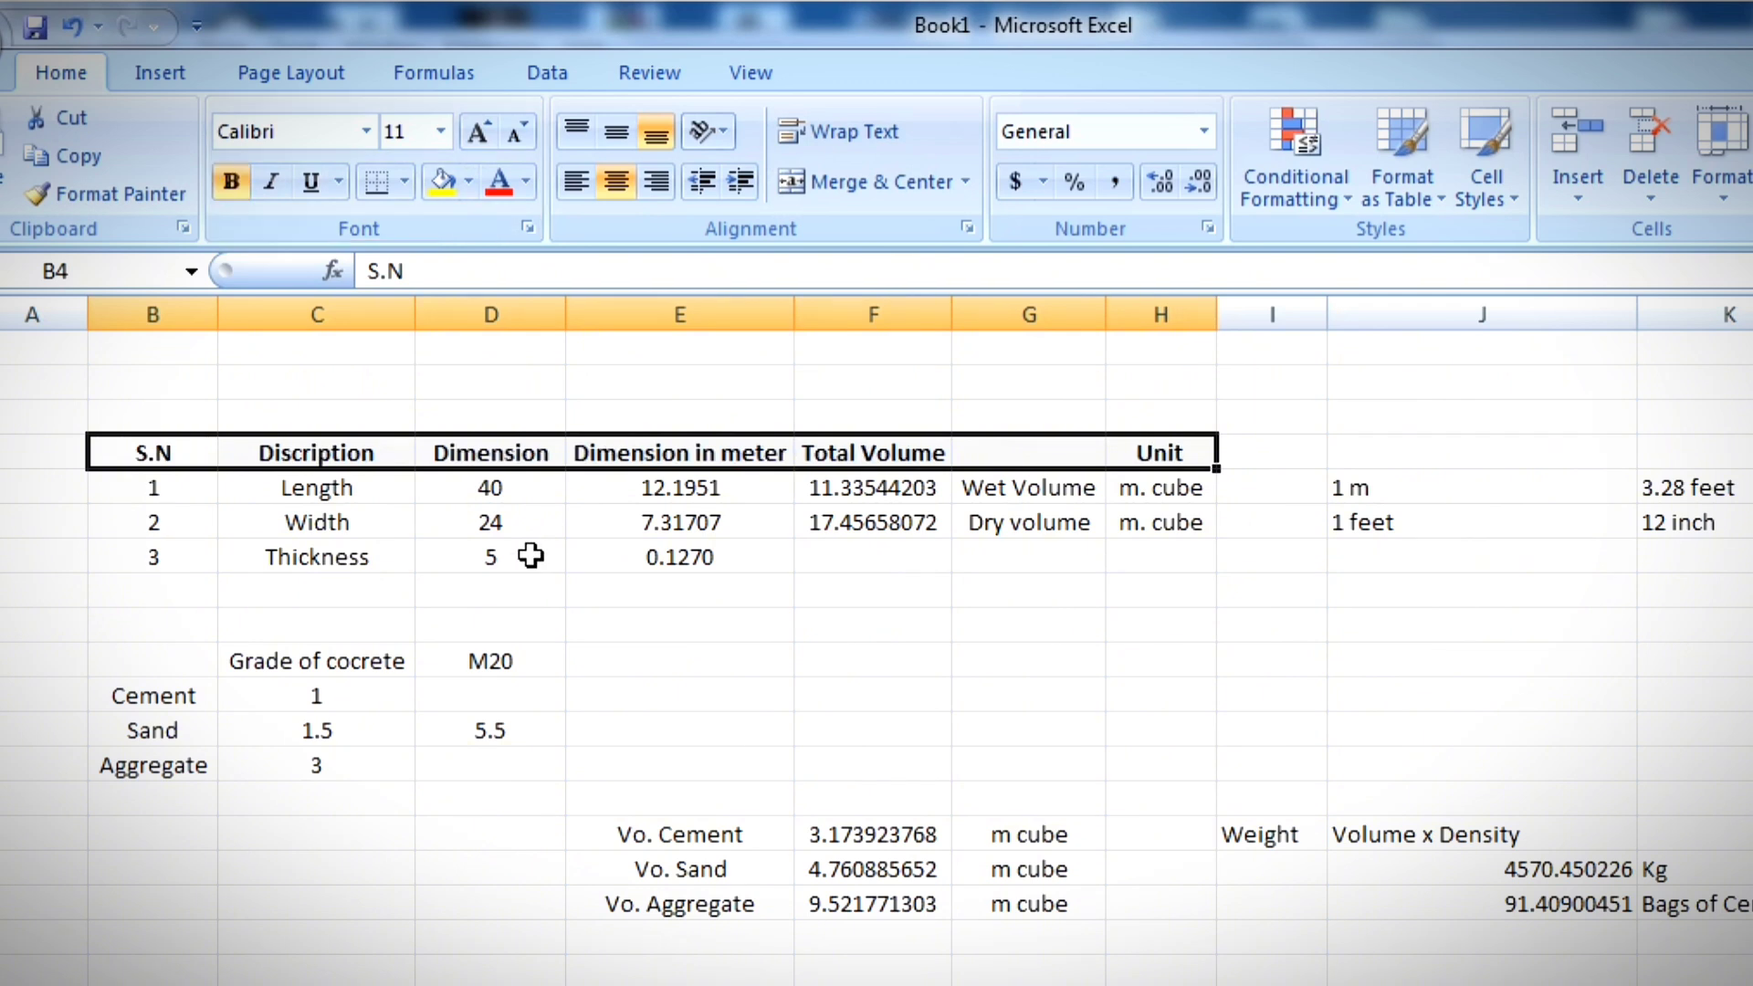
click(468, 183)
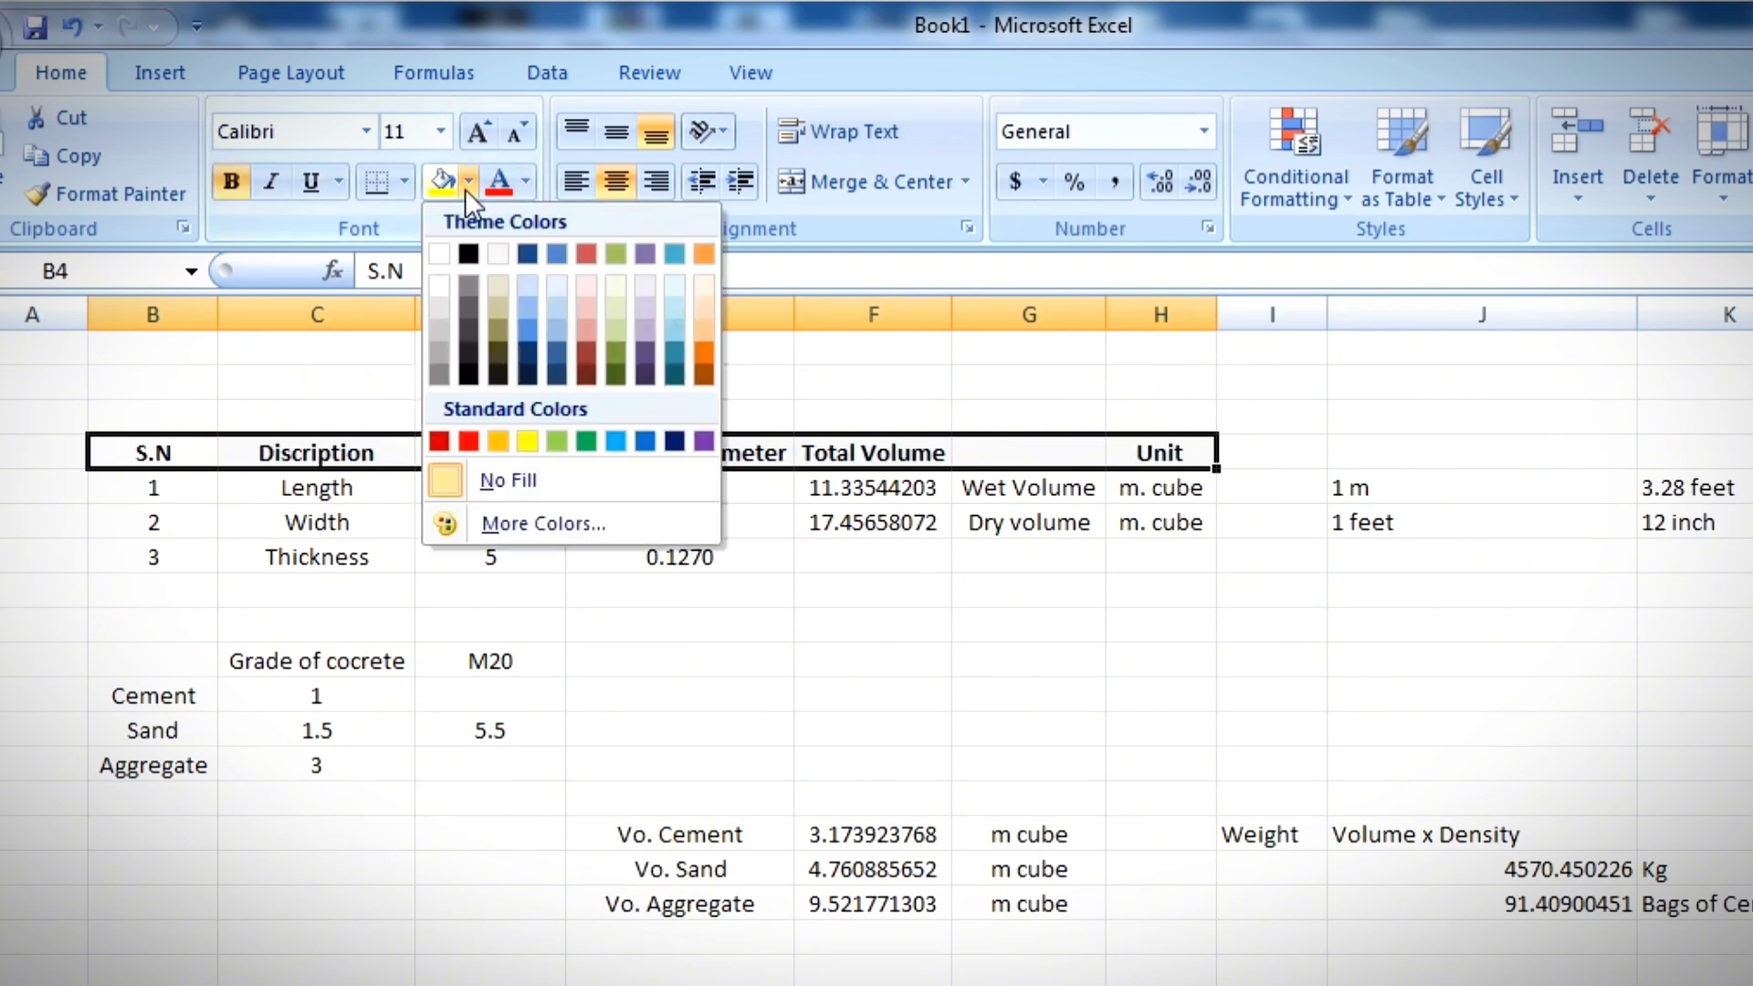
click(527, 442)
click(684, 696)
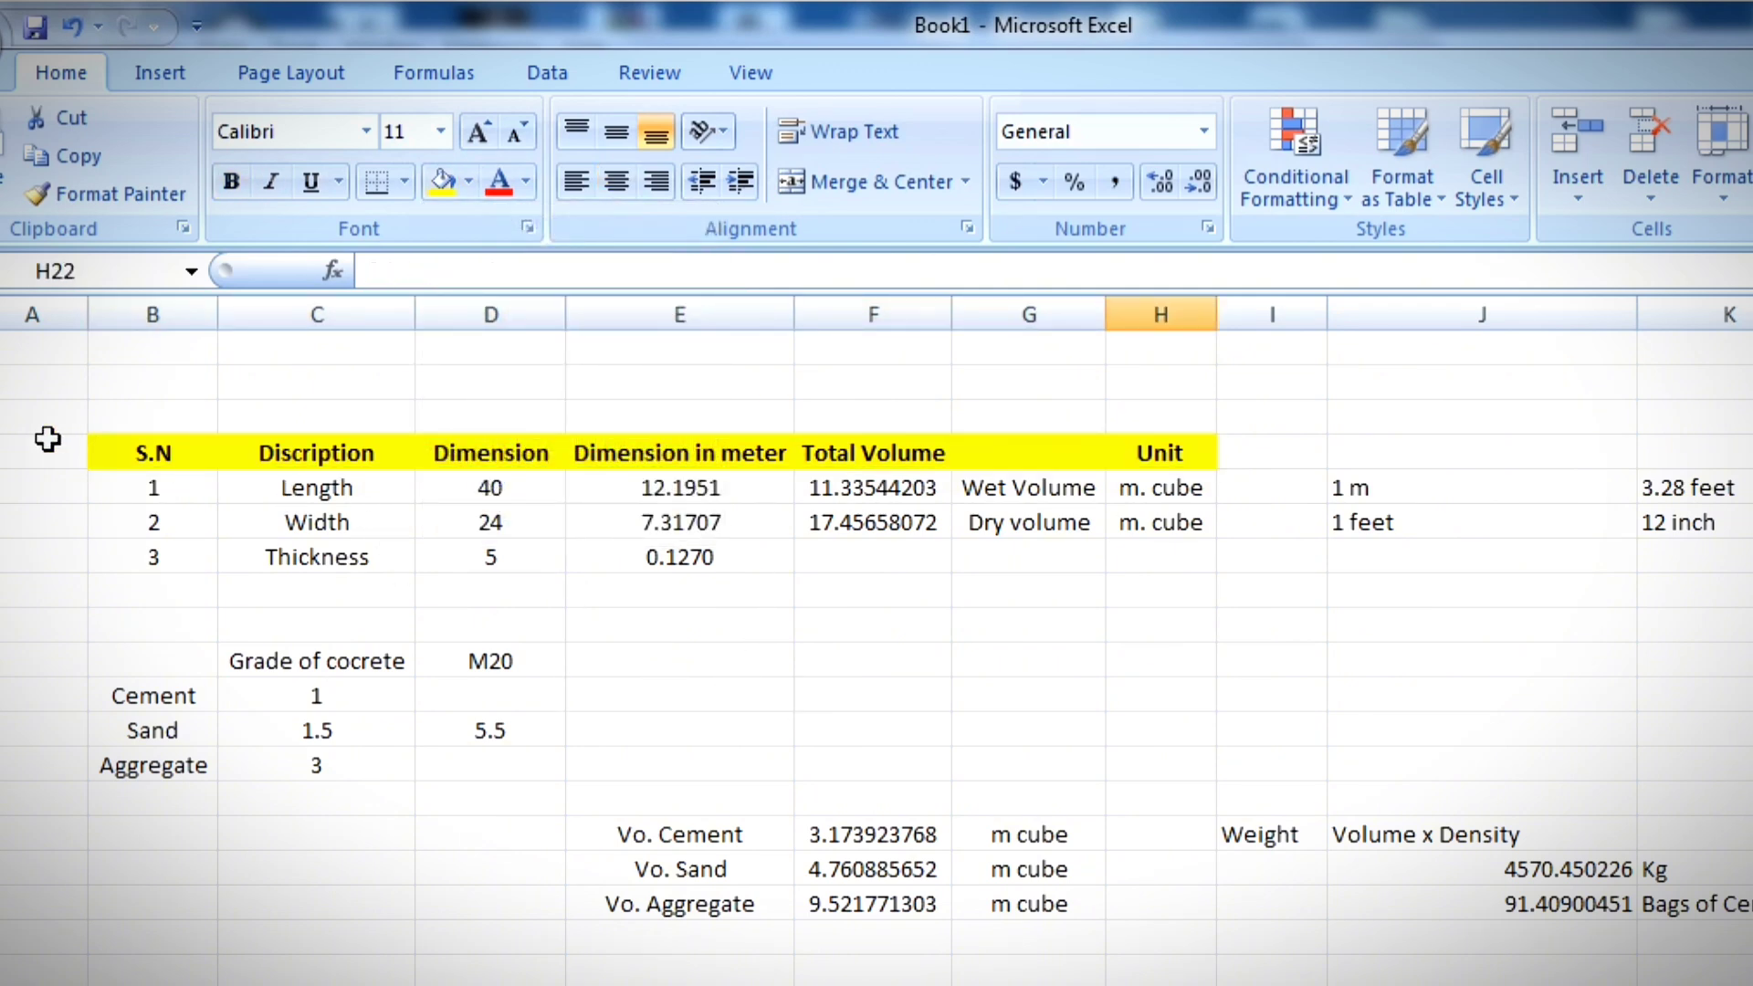
Step: Apply all borders to the slab and material tables in B4:H17
drag(137, 454, 1162, 906)
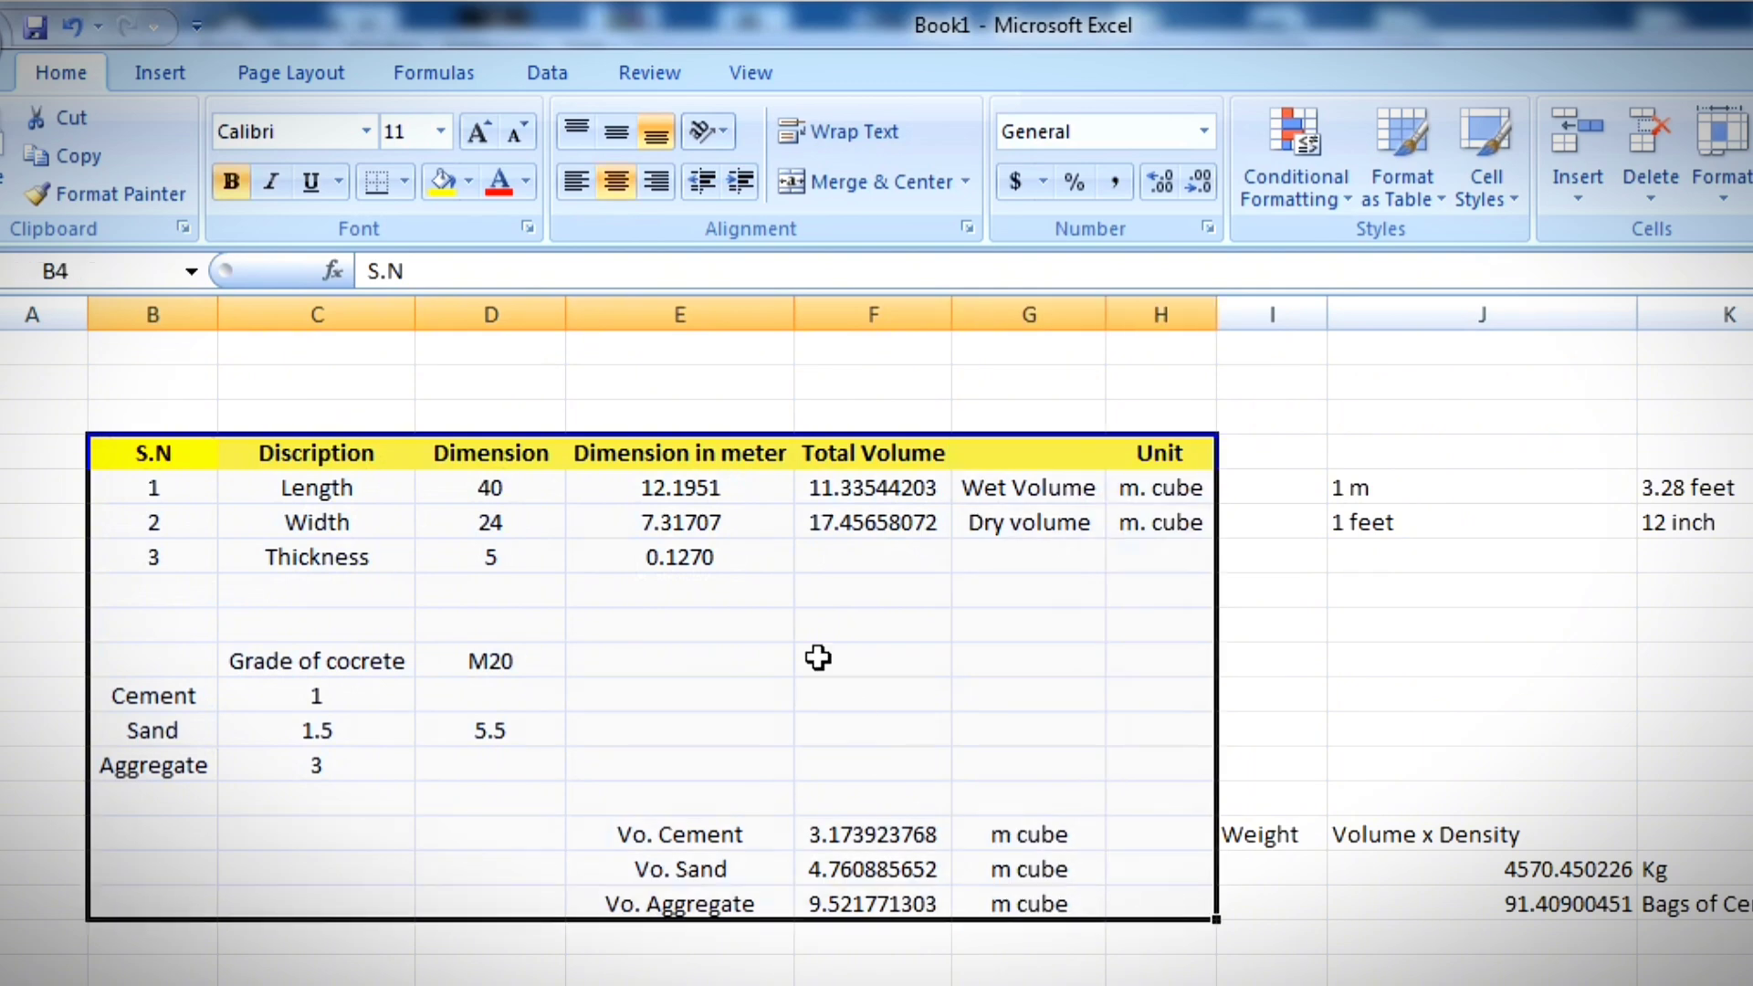
click(404, 180)
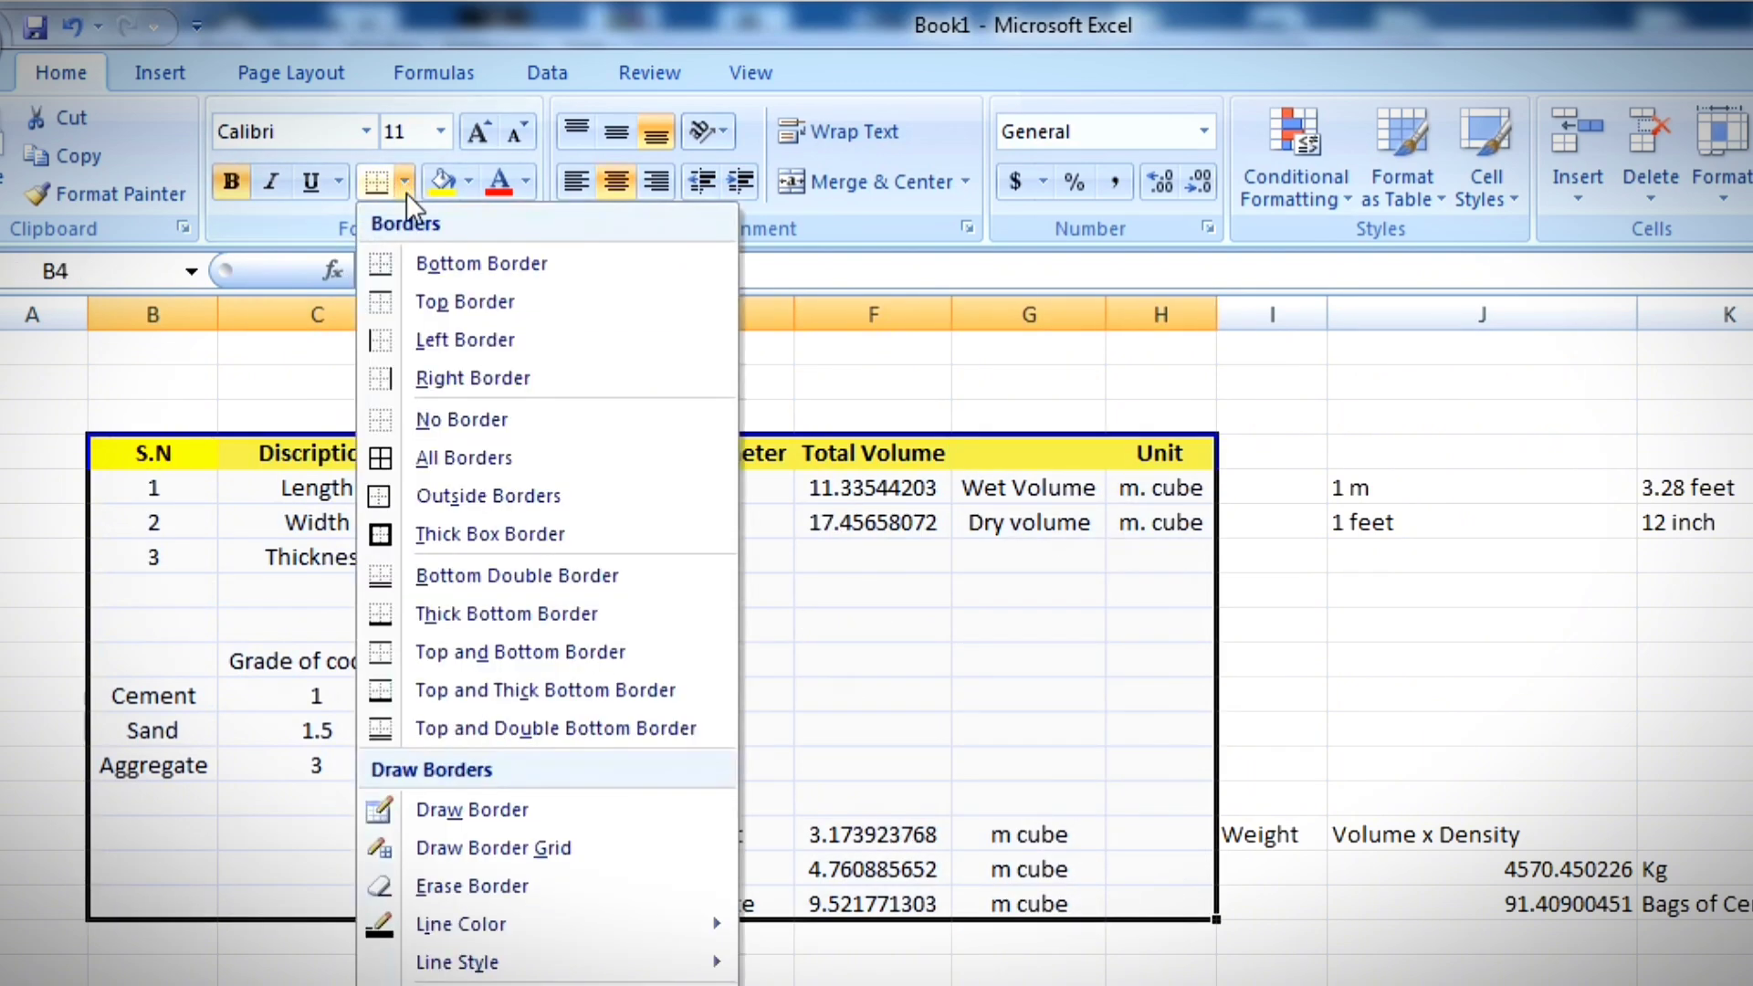
click(447, 458)
click(856, 594)
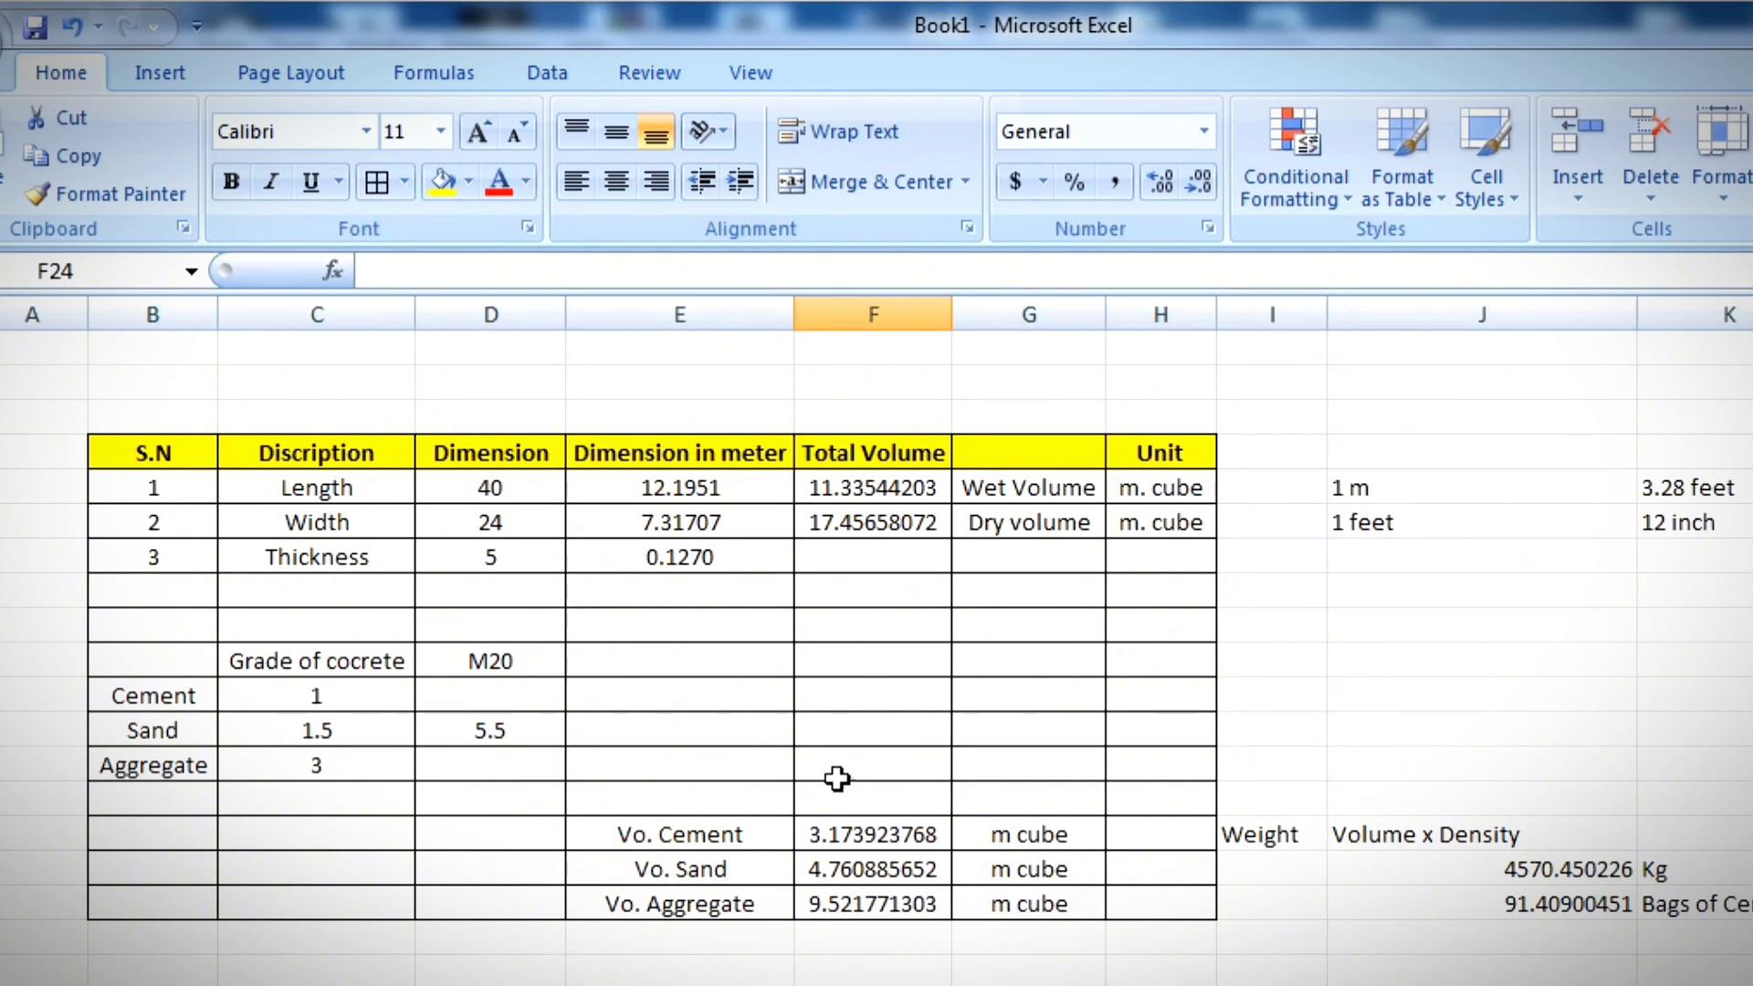
Step: Give the concrete grade label in C10 a light blue fill and bold red text
click(341, 671)
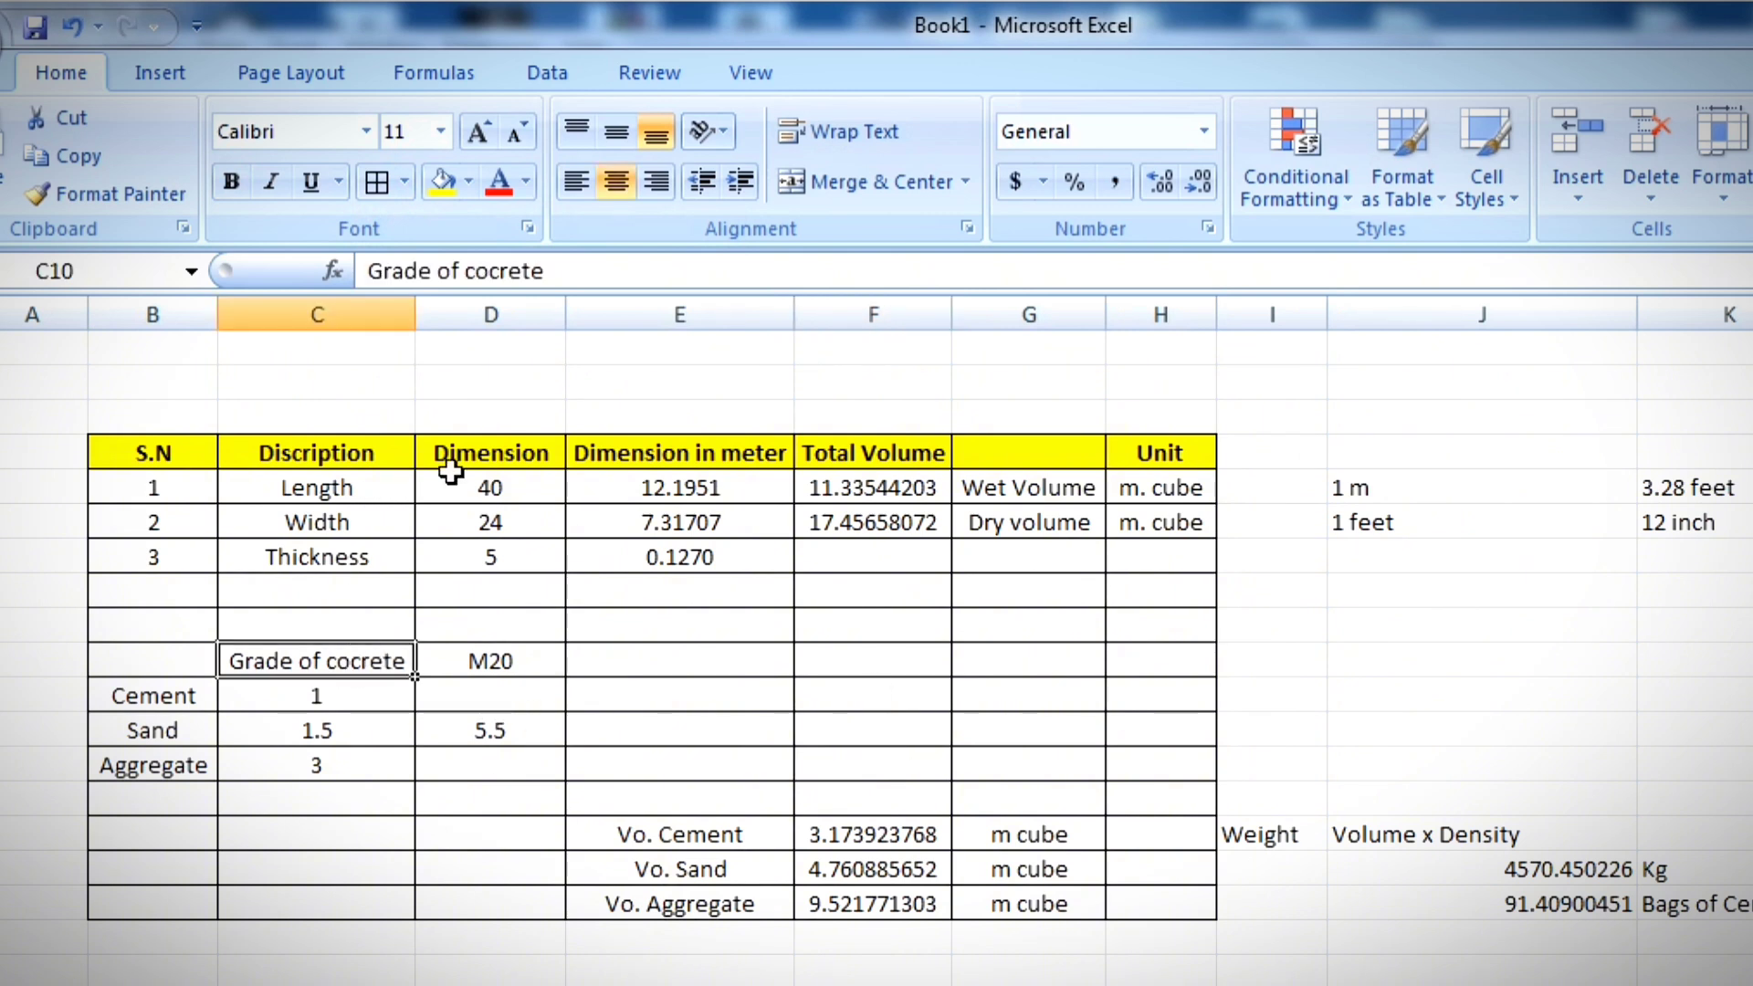
click(466, 182)
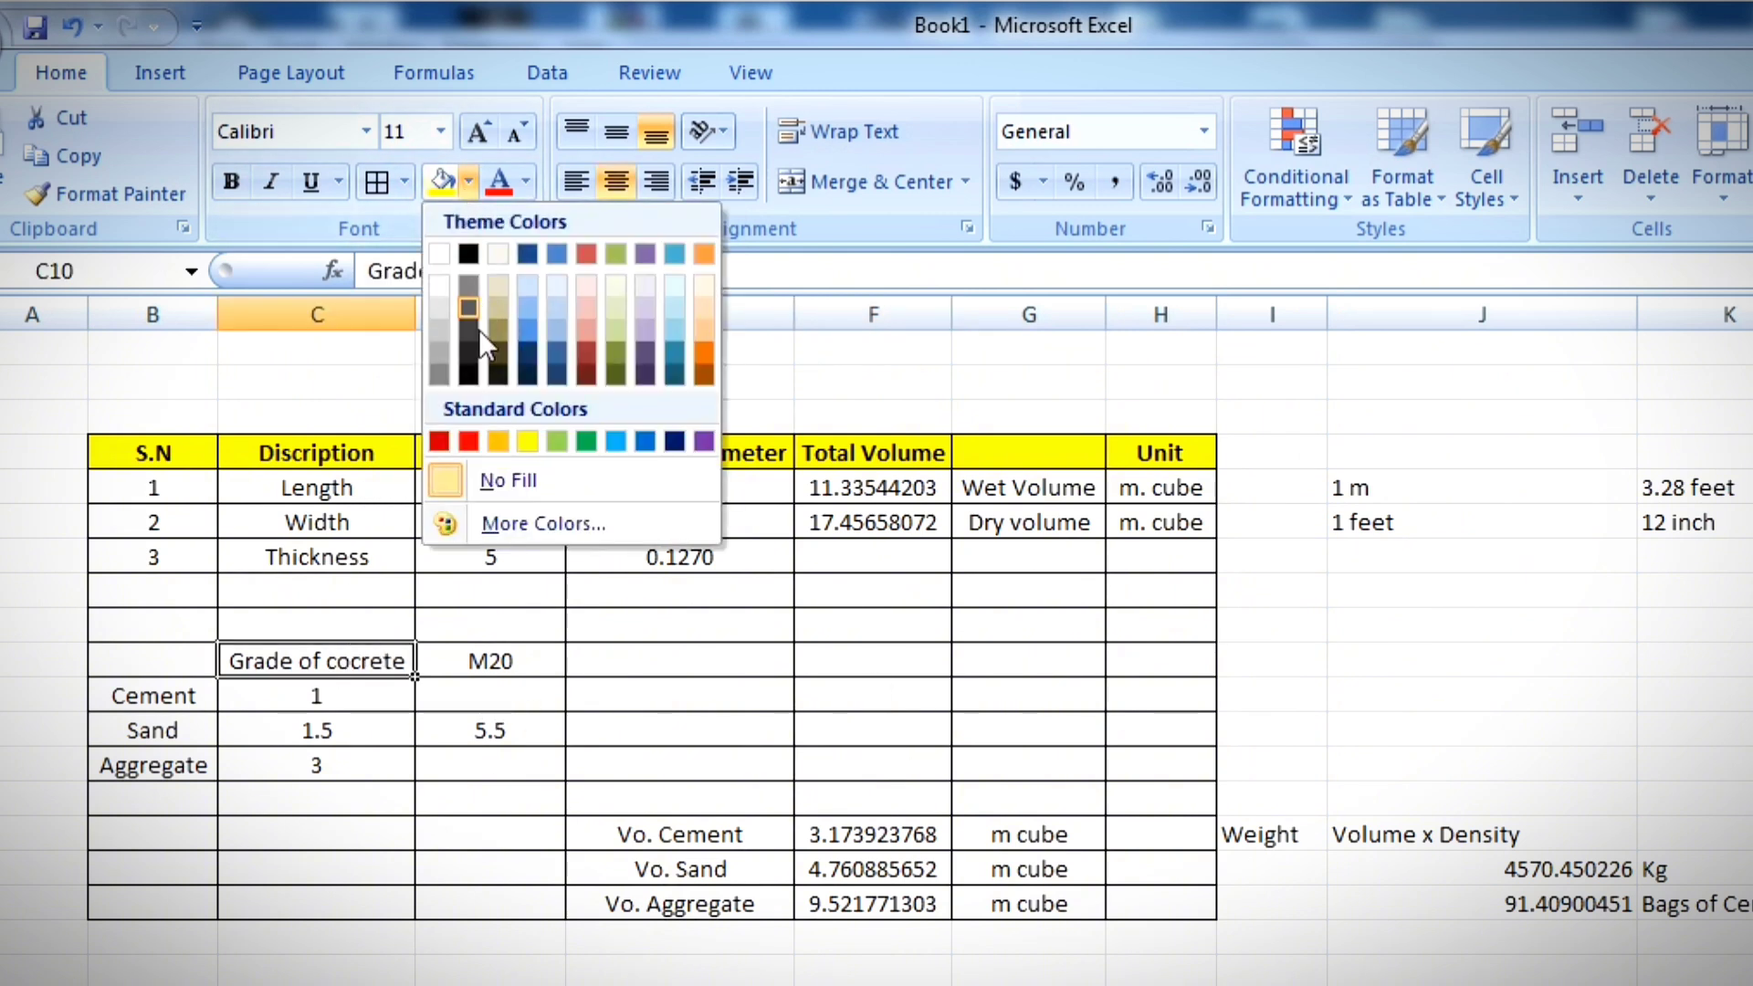
click(618, 444)
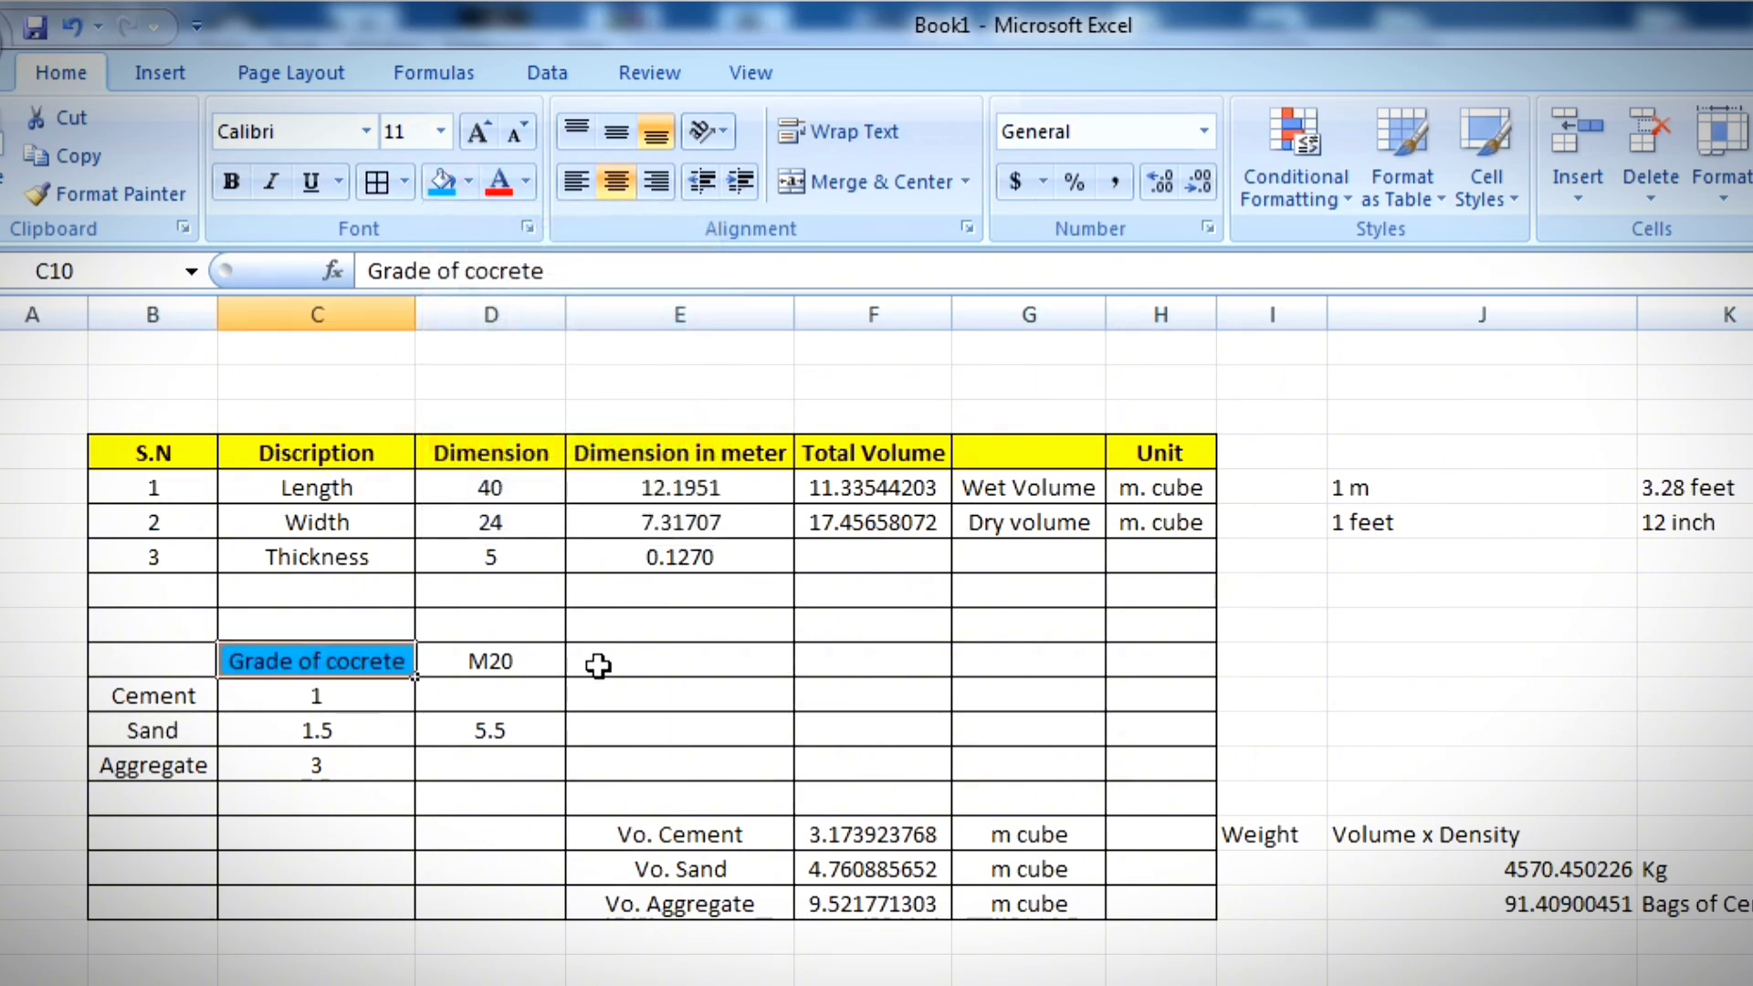
click(240, 188)
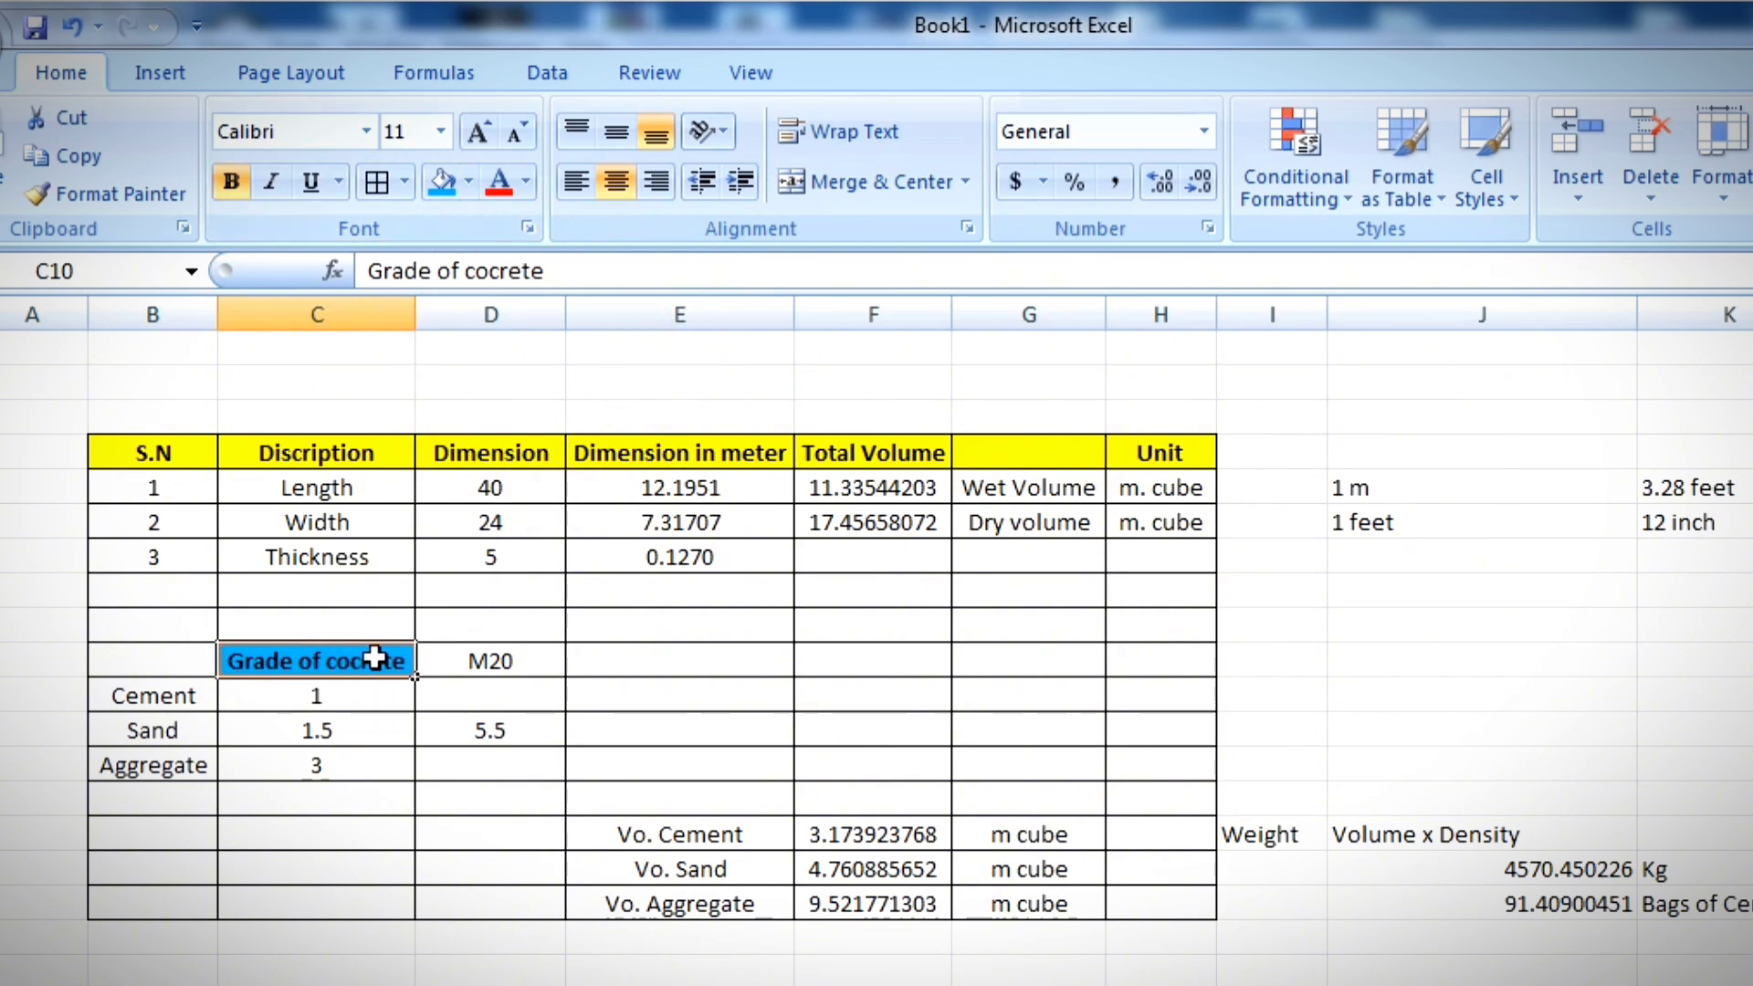
click(527, 182)
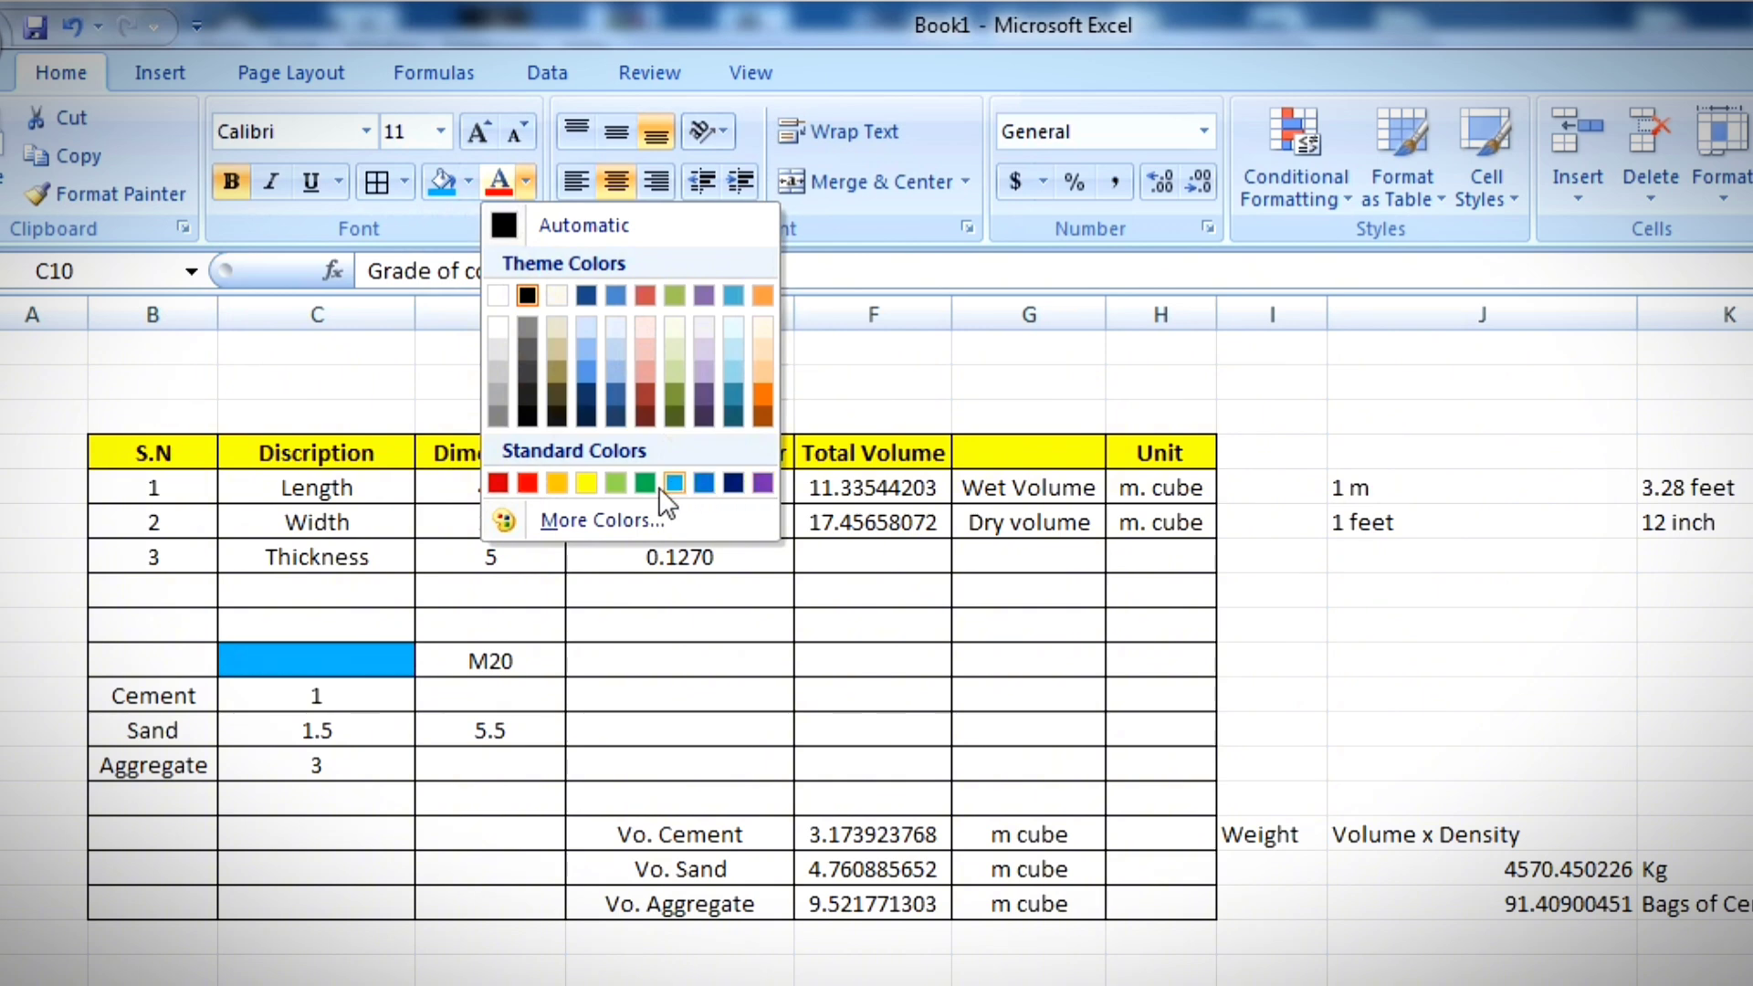
click(529, 481)
click(621, 729)
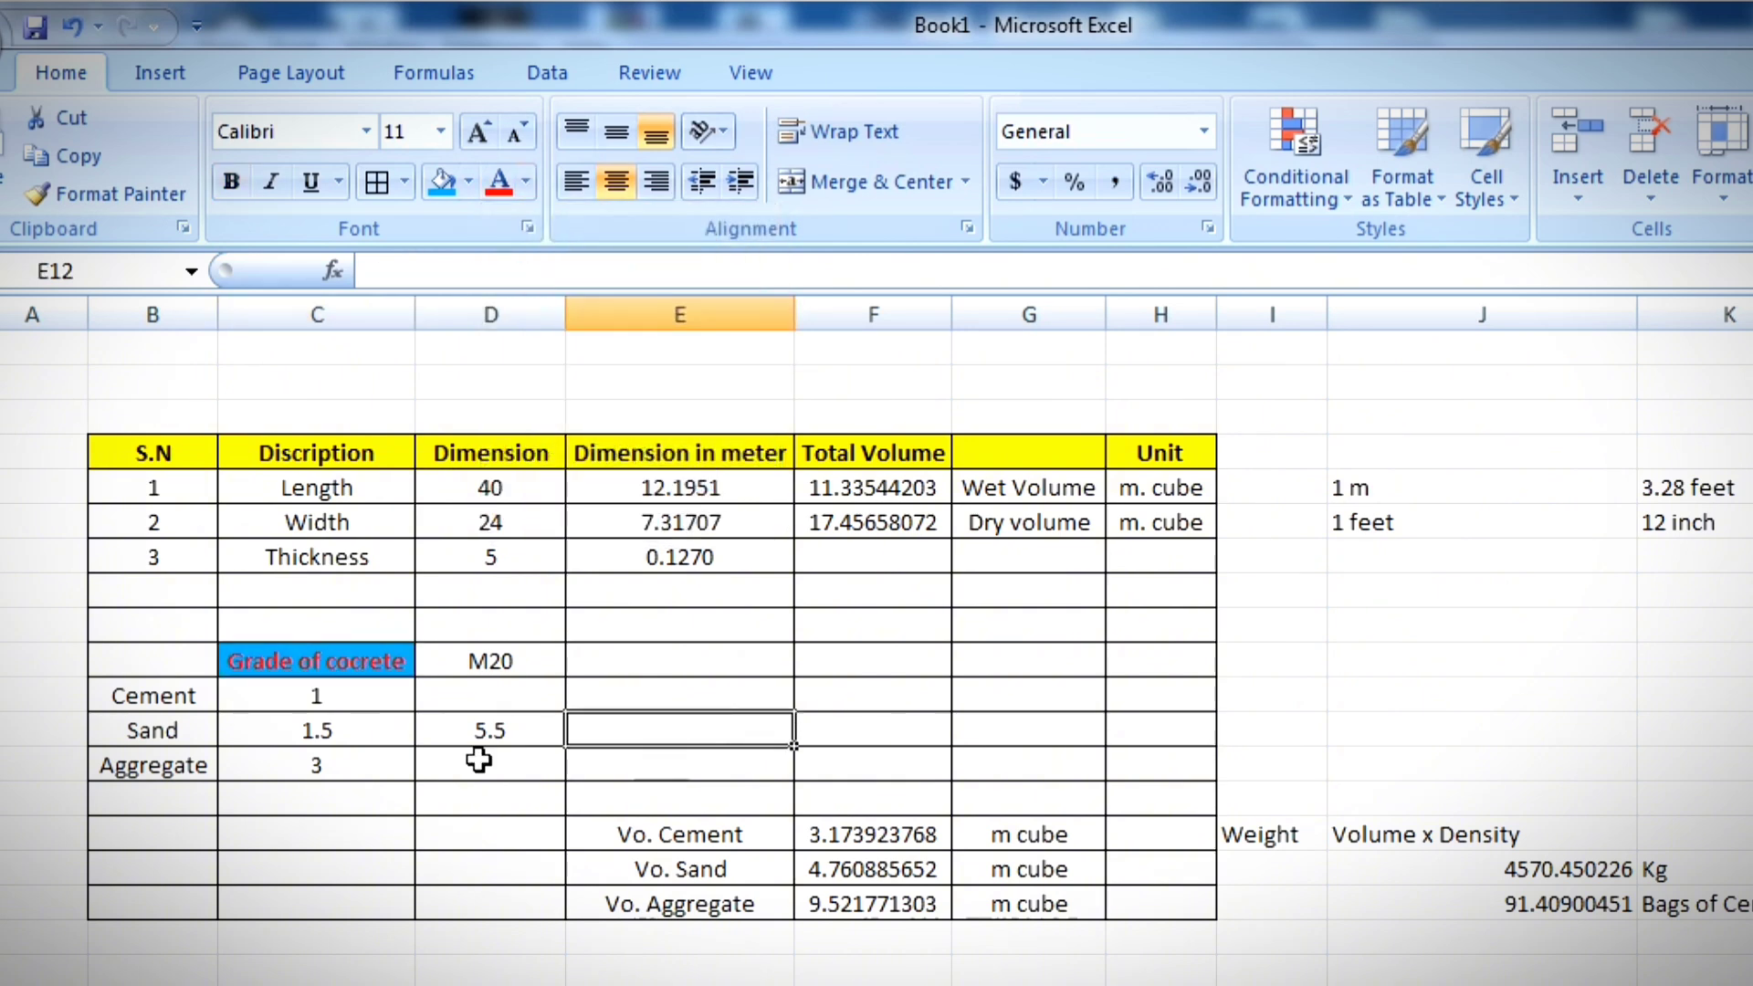
Step: Set the slab's Length dimension in D5 to 50
click(1077, 907)
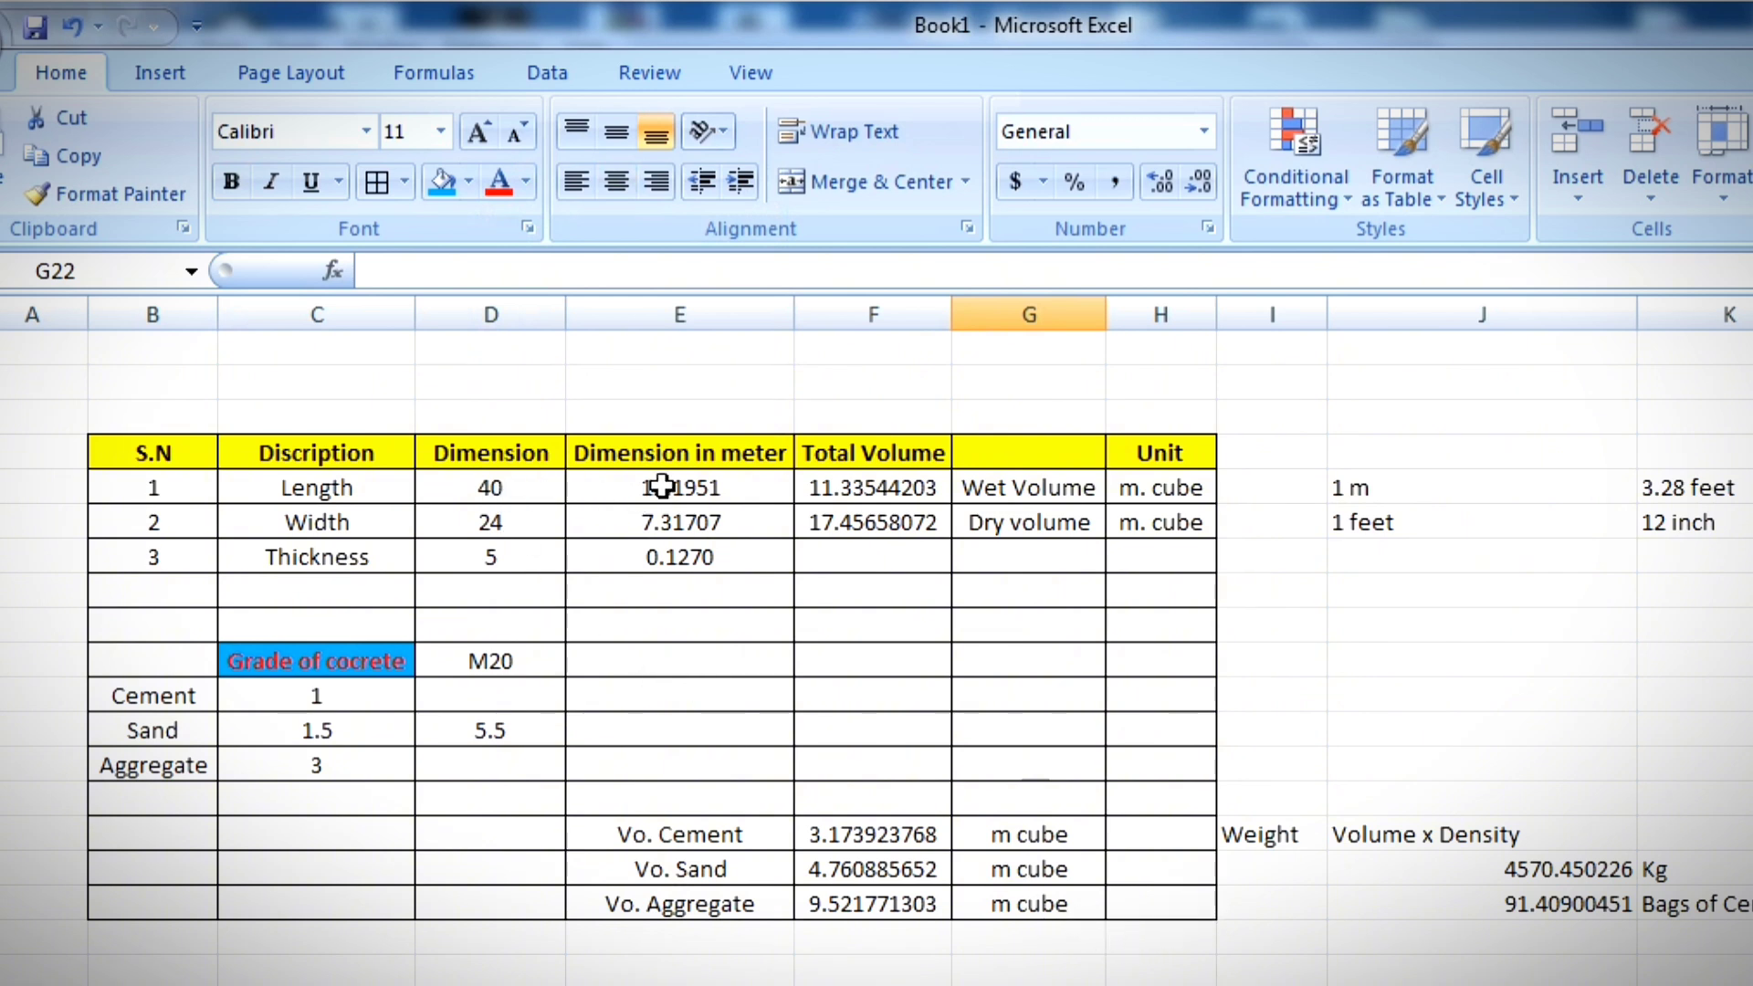
click(495, 497)
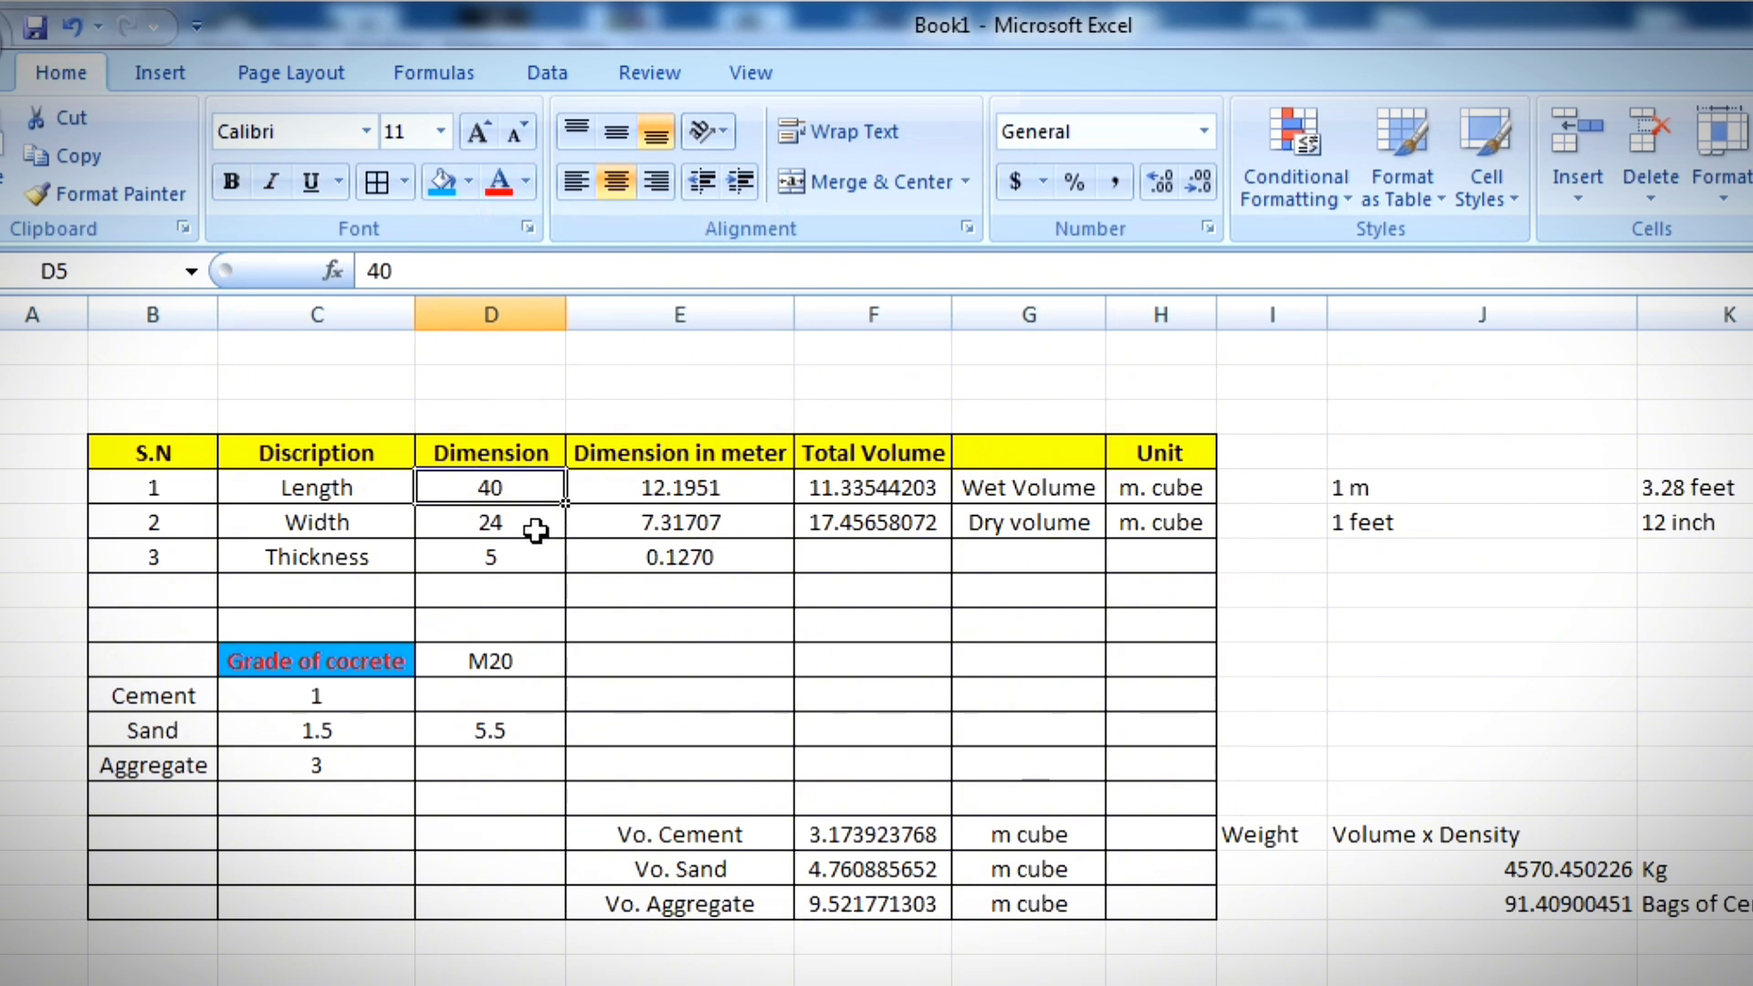
text(5)
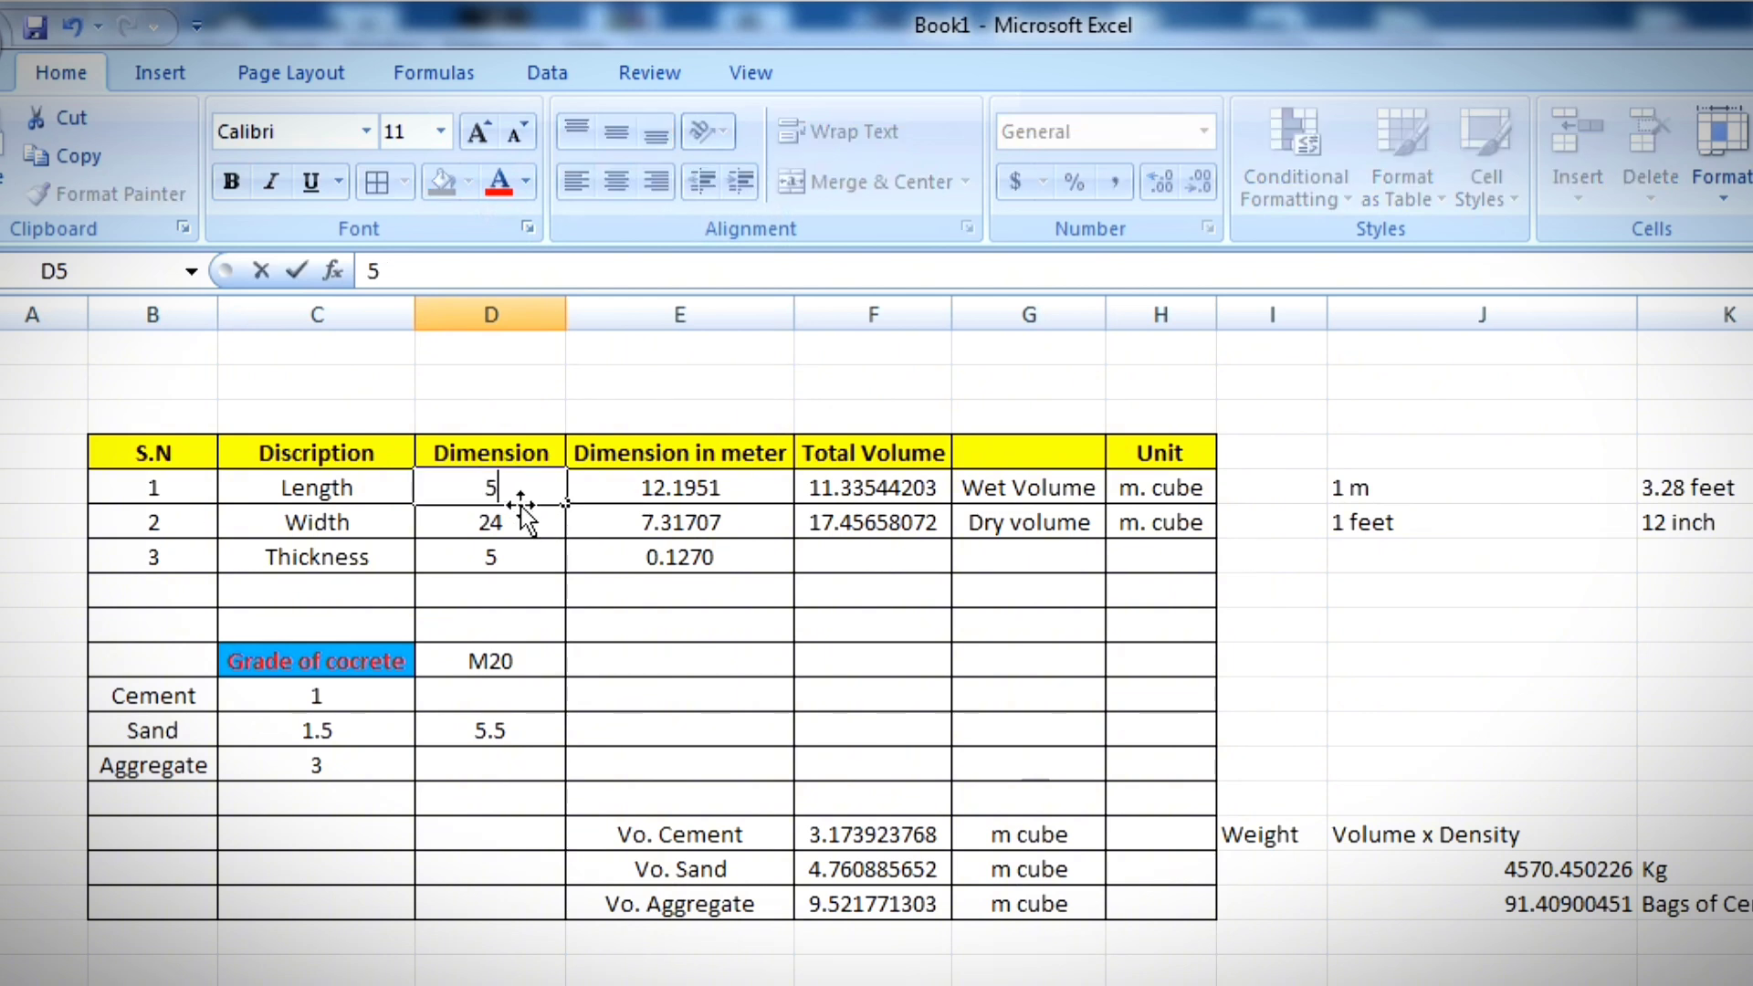
text(0)
key(Return)
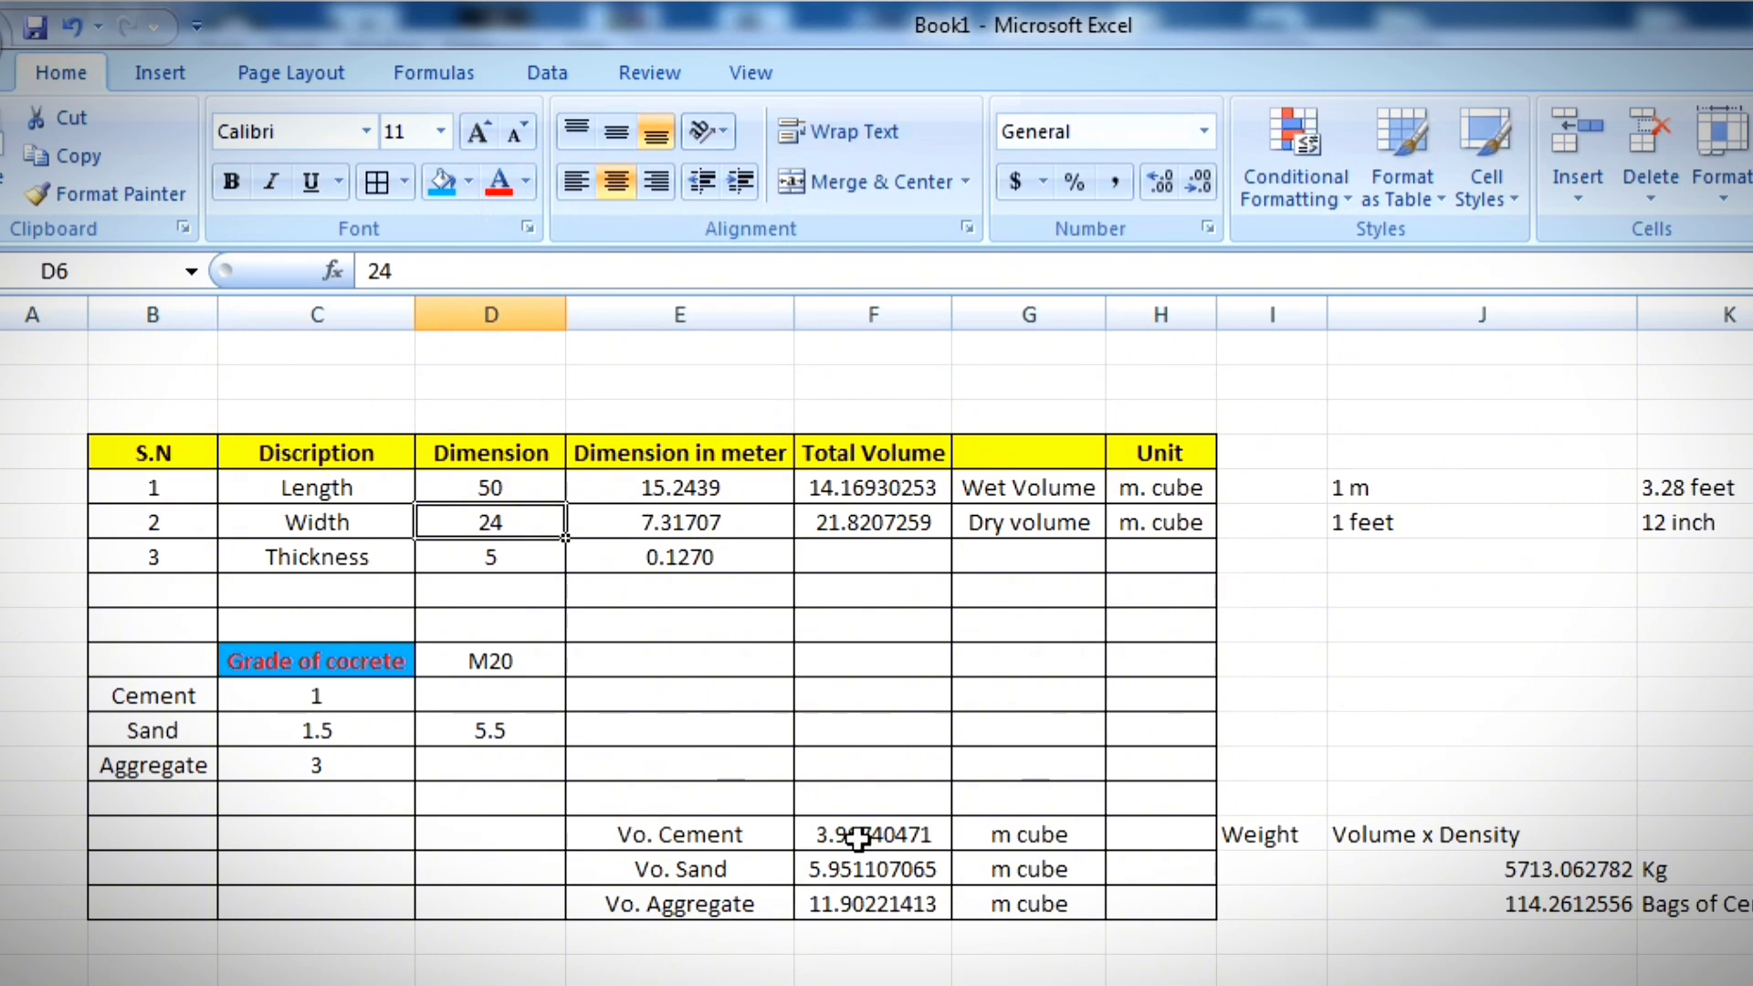
Step: Examine the recalculated cement, sand and aggregate volumes and the slab's length, width and thickness entries
click(863, 872)
click(859, 903)
key(Down)
key(Down)
key(Down)
key(Down)
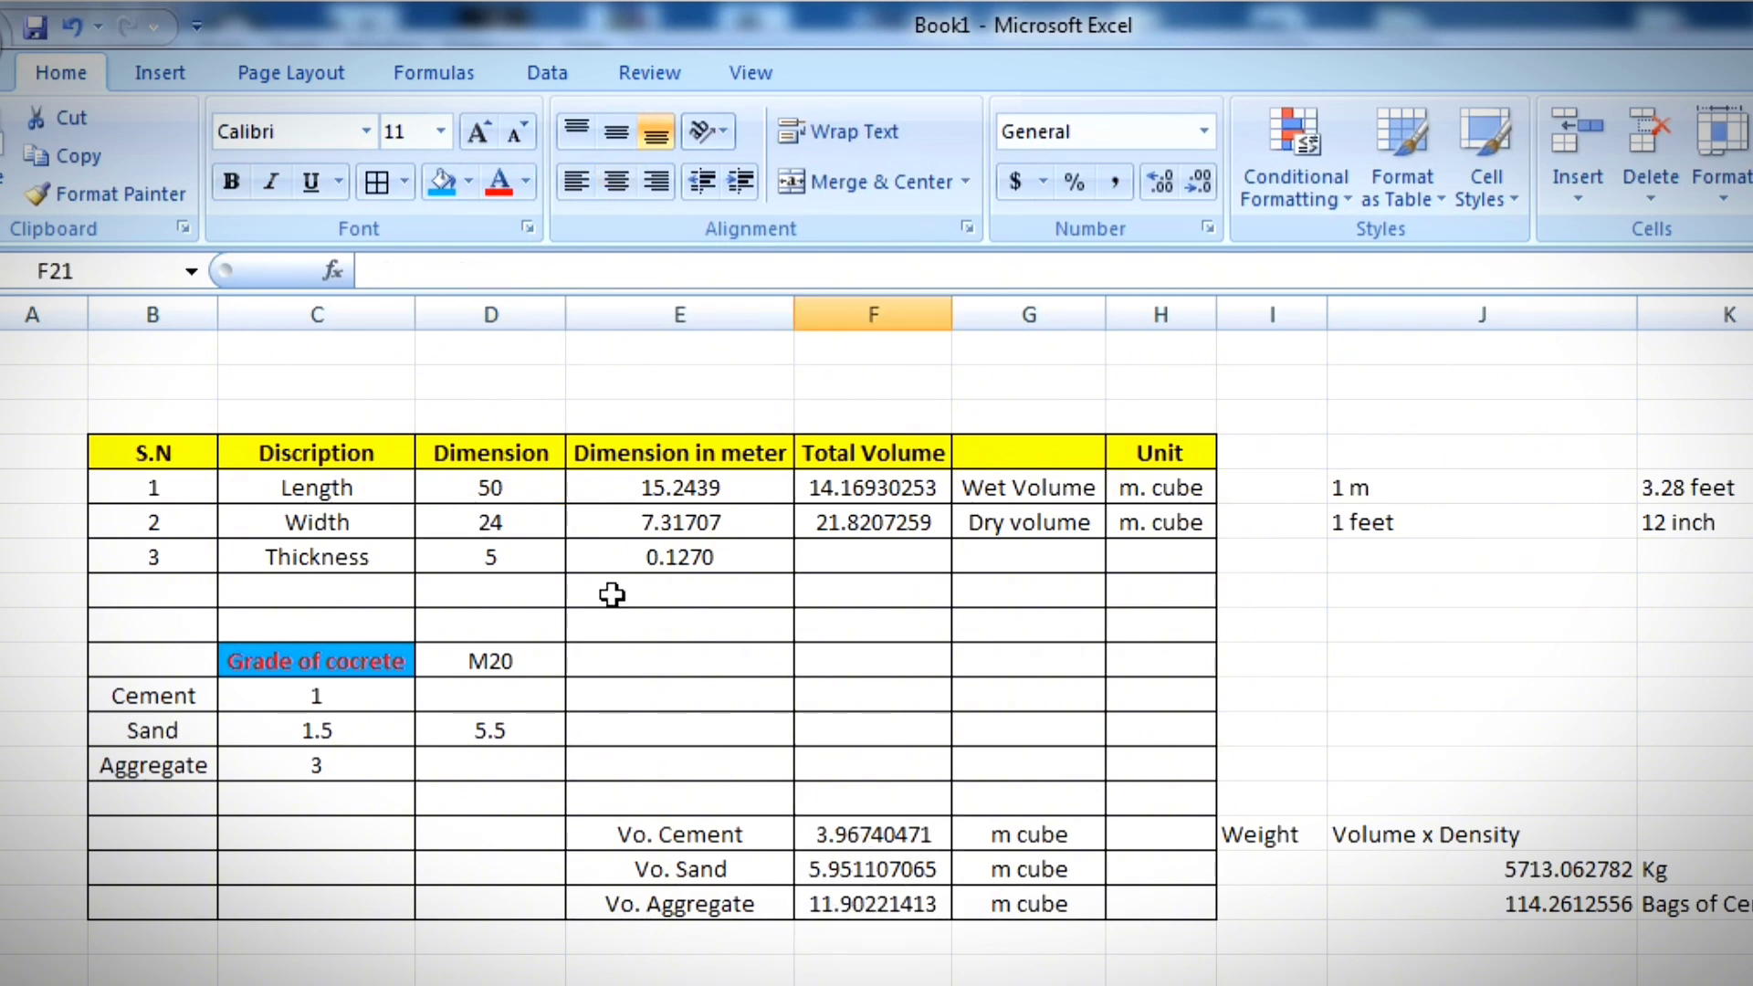
click(823, 838)
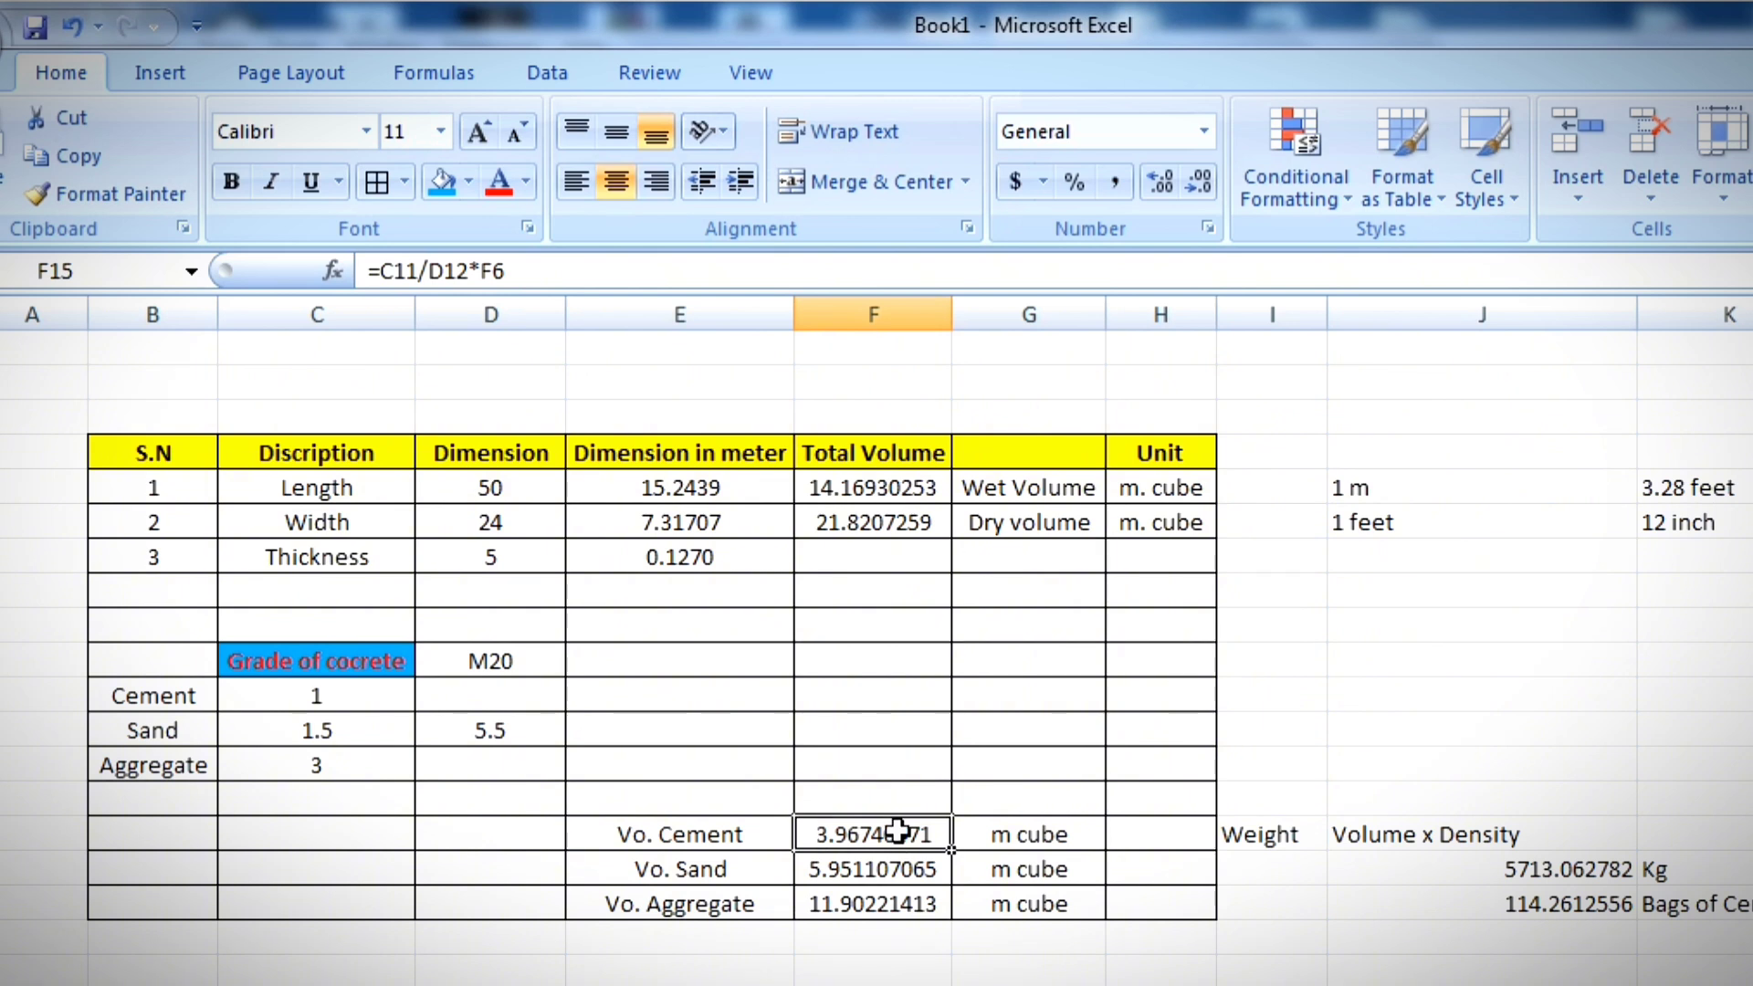
click(493, 531)
click(517, 557)
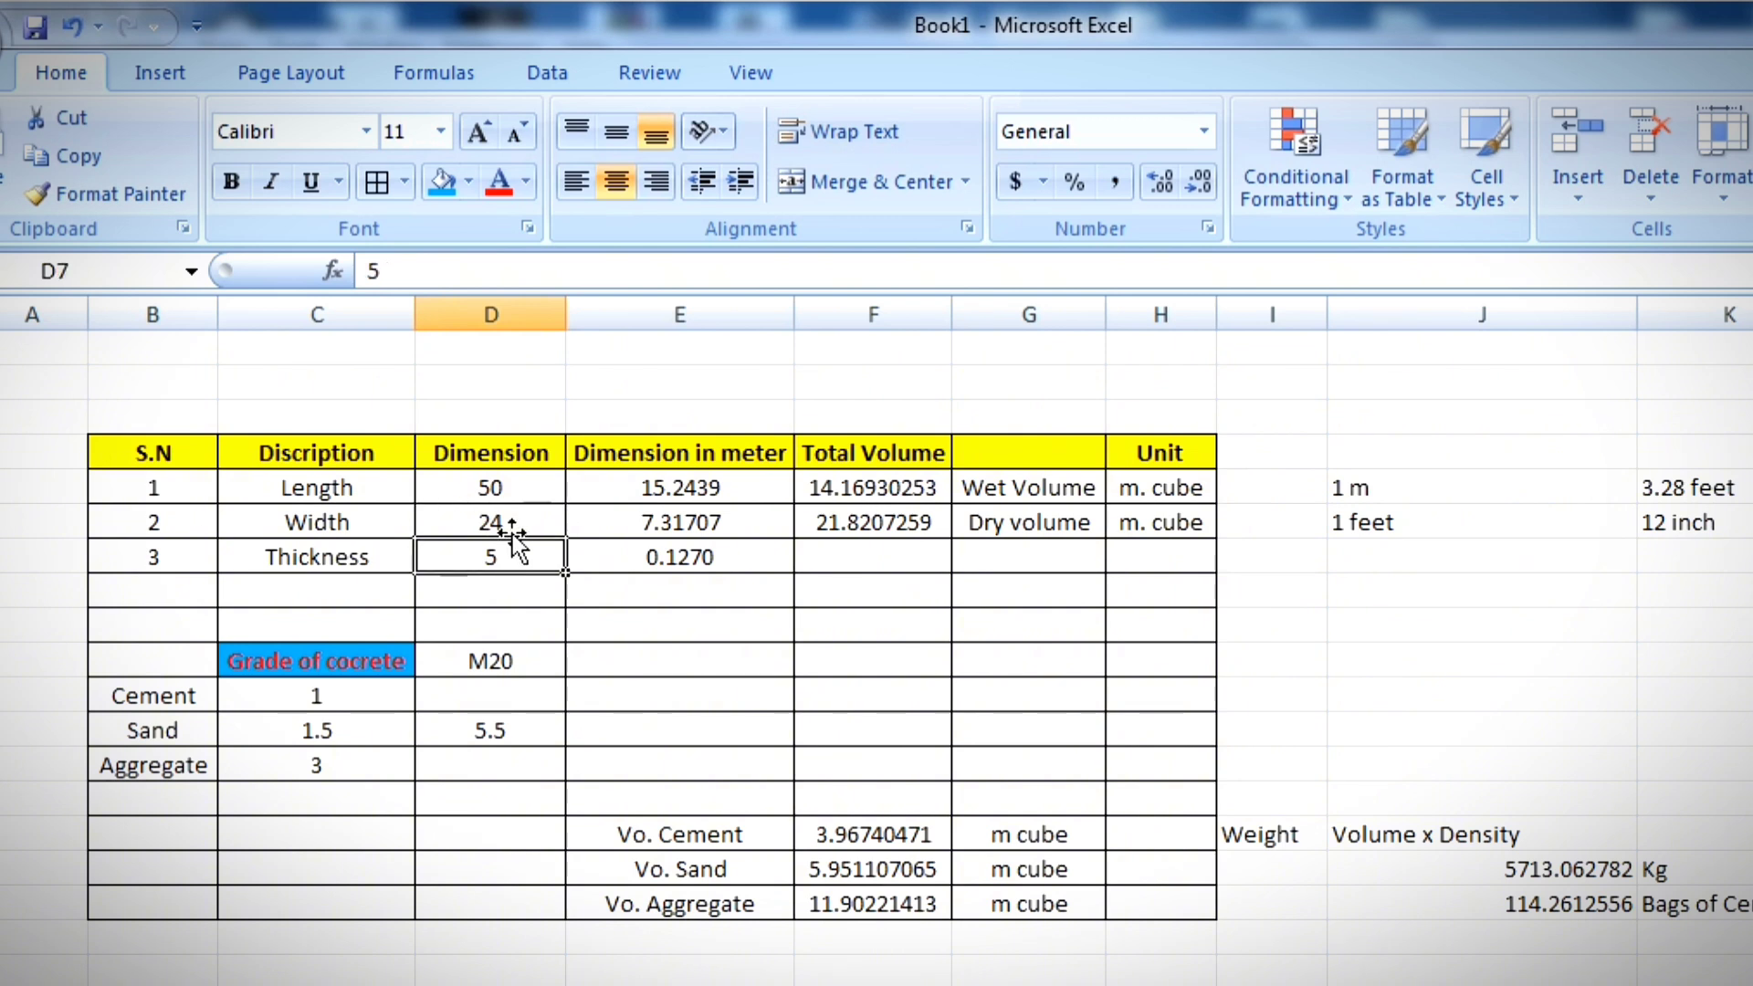
click(520, 493)
click(523, 546)
Step: Format the dimension values in D5:D7 with a green fill and bold white text
drag(523, 490, 513, 558)
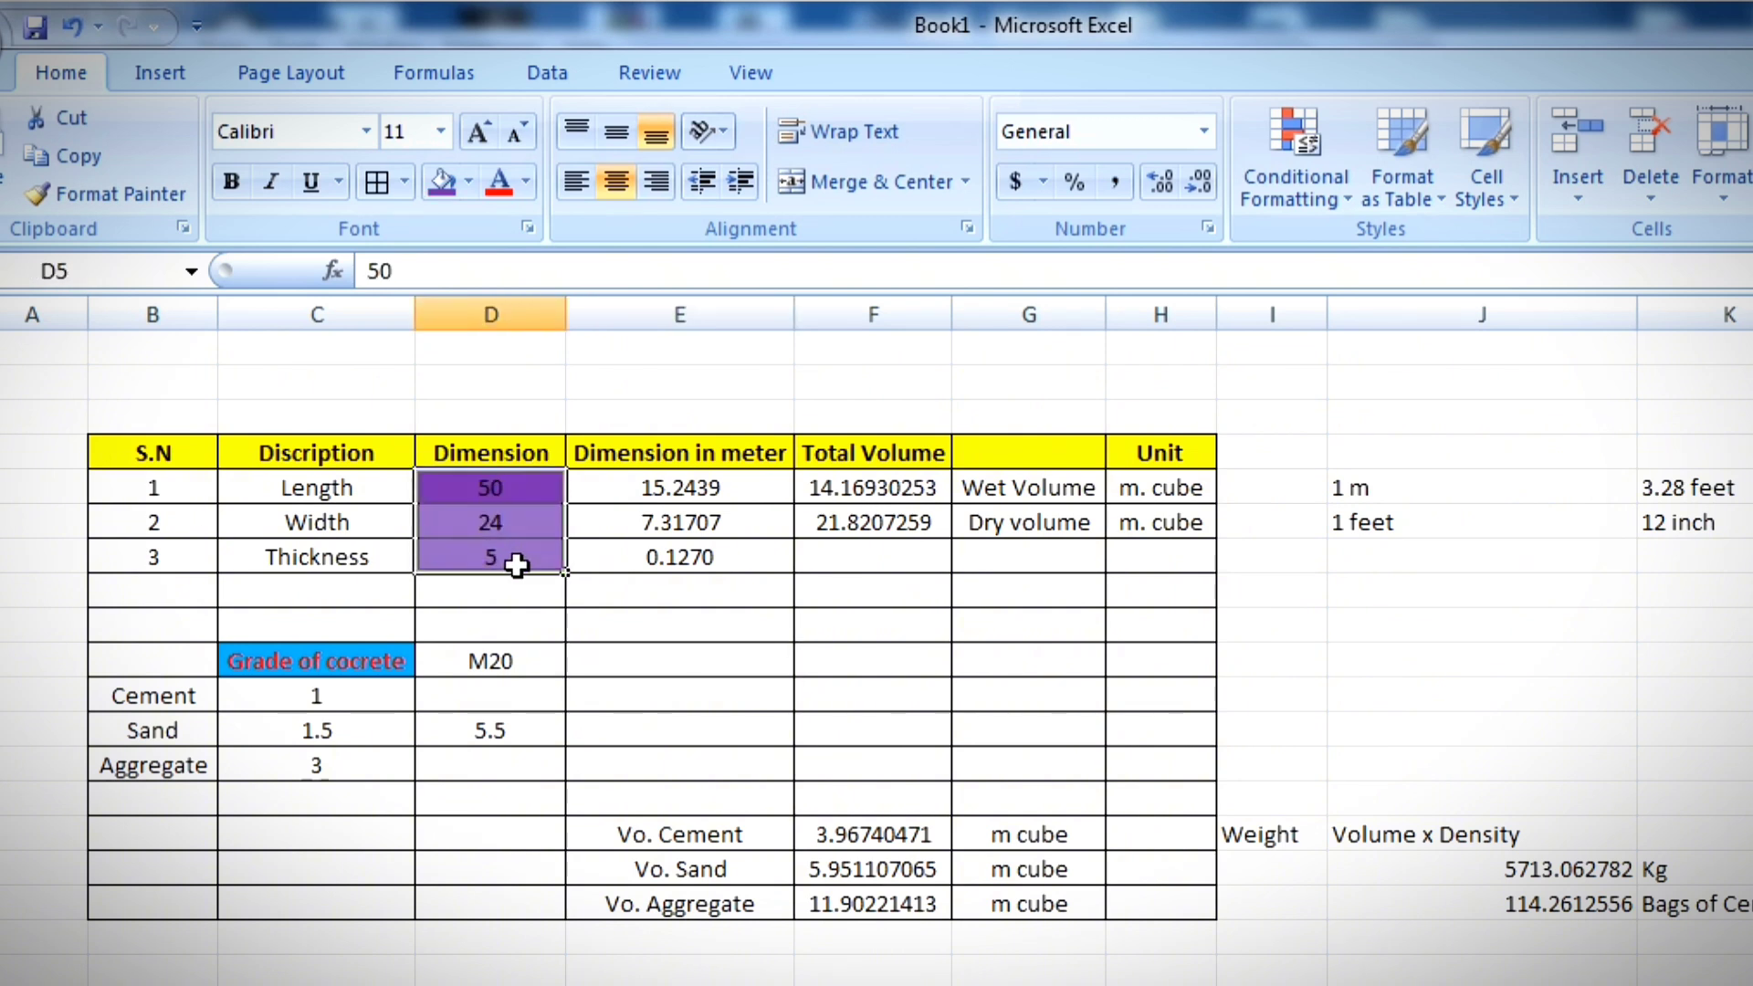
click(468, 181)
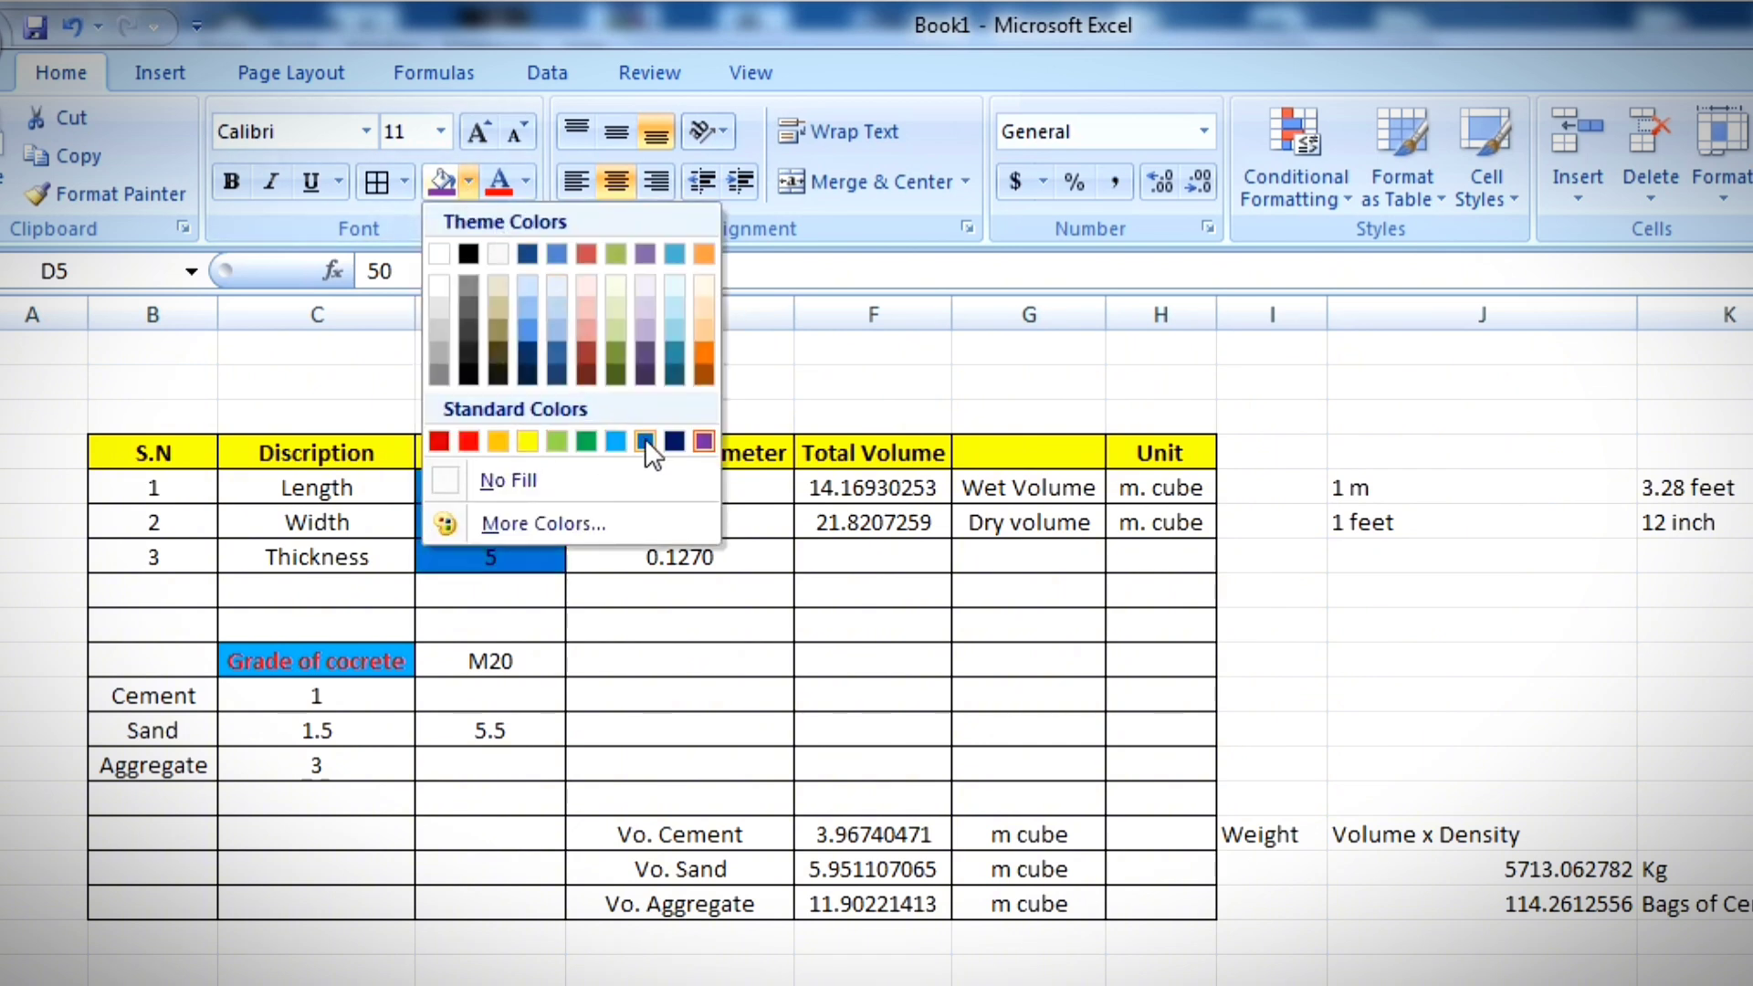
click(584, 443)
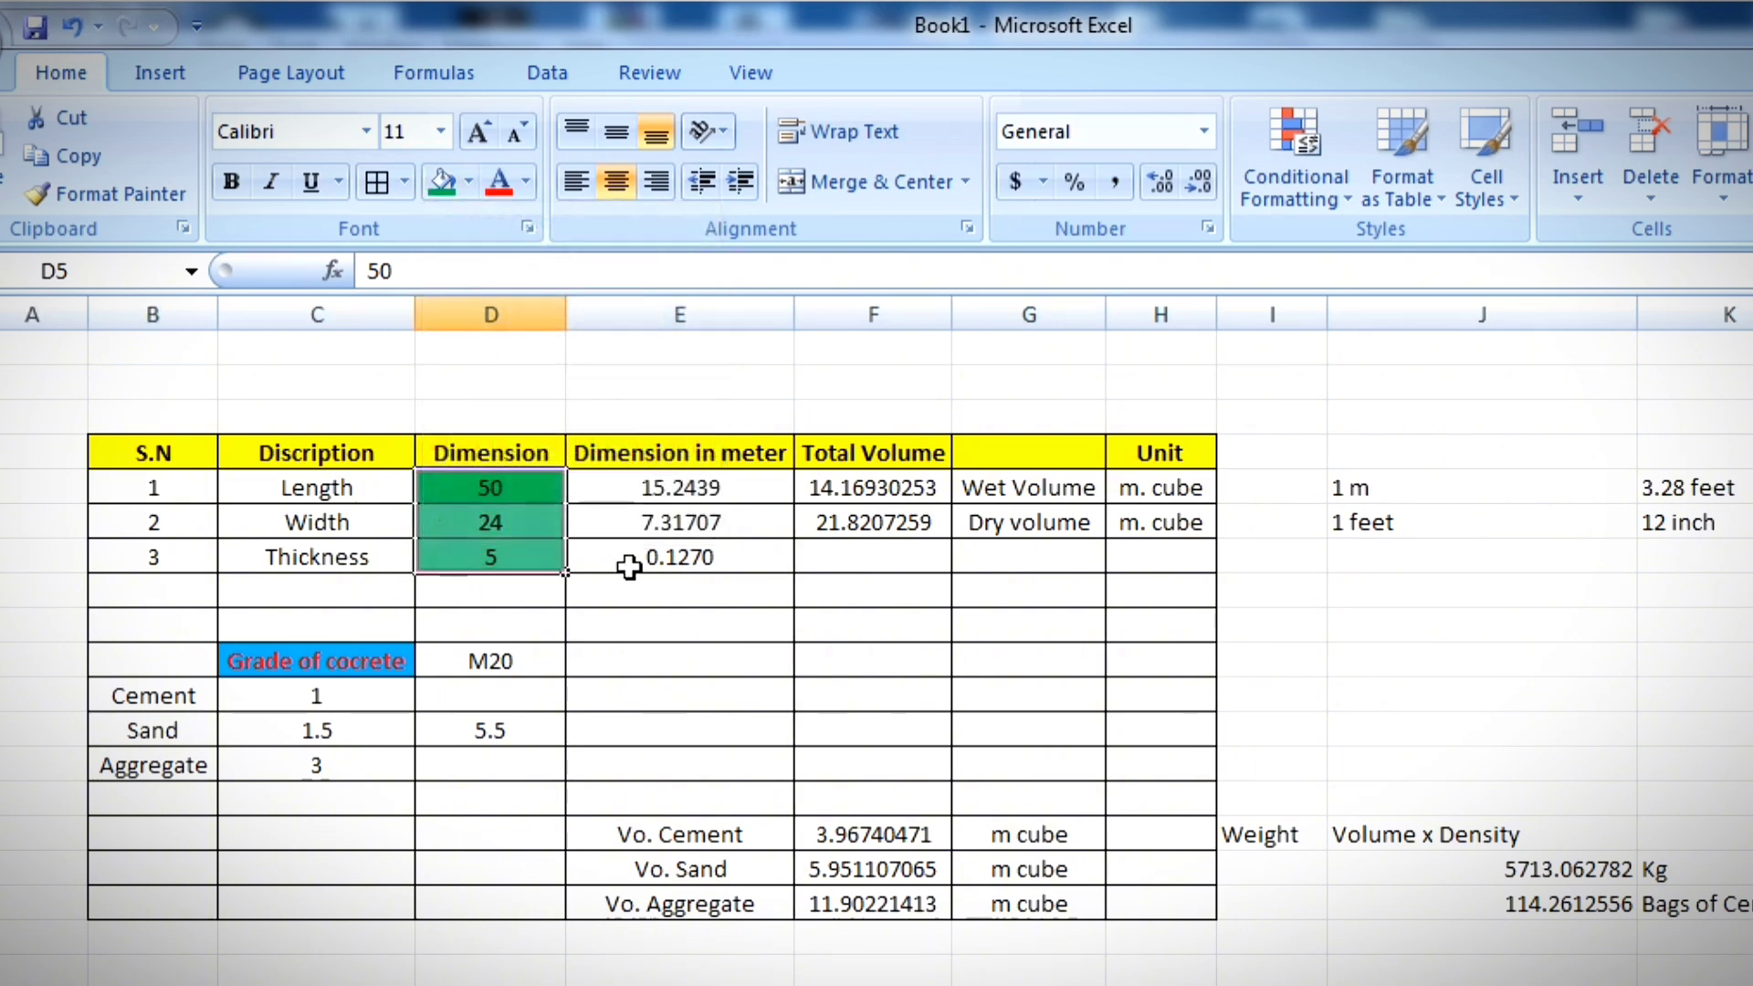
click(524, 182)
click(502, 300)
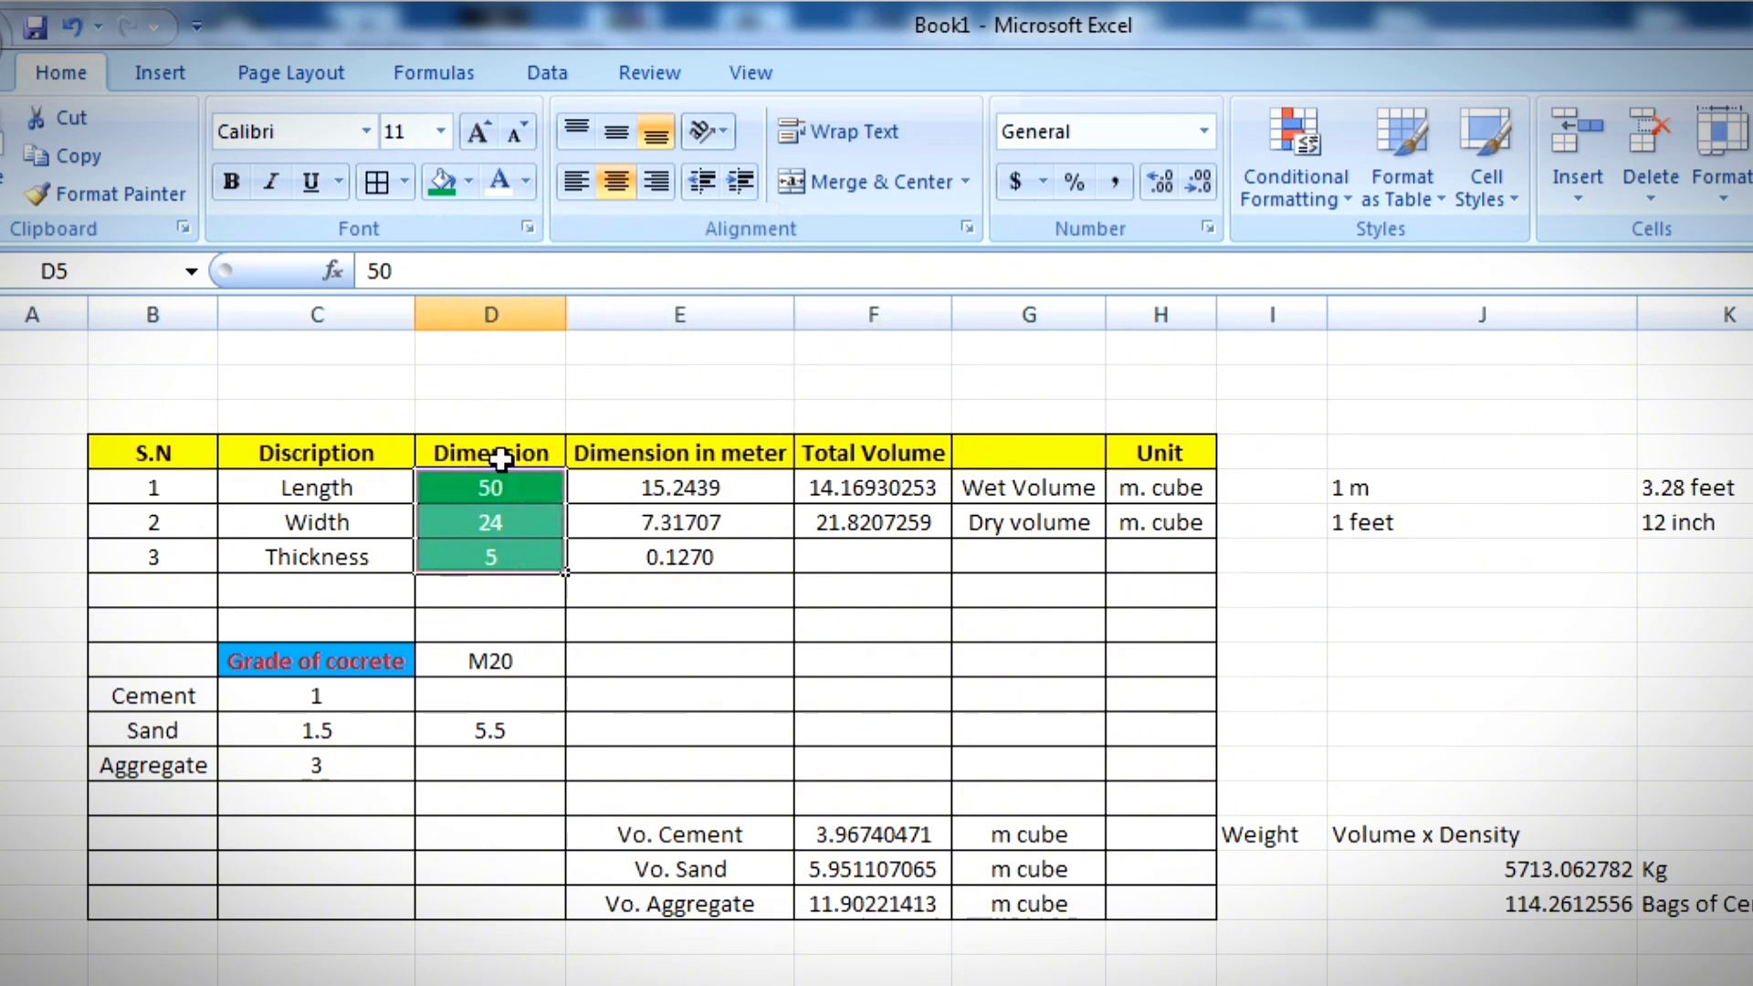
click(231, 181)
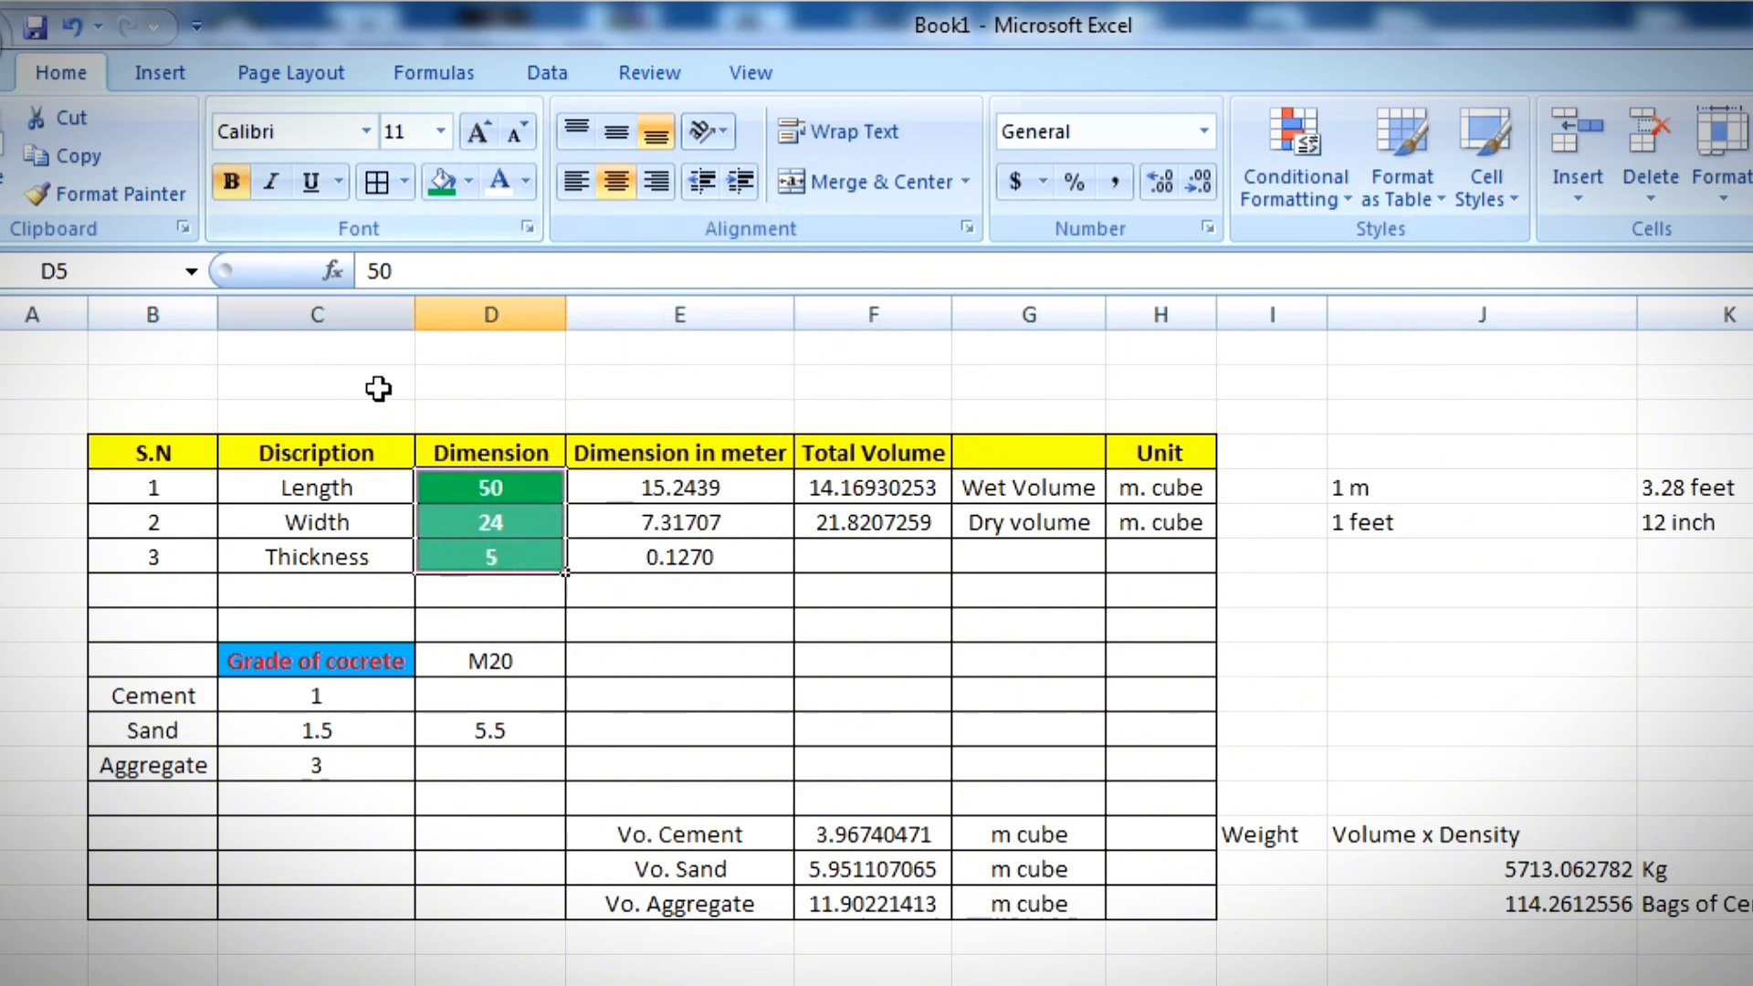
click(1079, 832)
Step: Examine the length, width and thickness inputs in D5:D7 and the material volumes in F15:F17
drag(480, 476, 528, 559)
click(532, 536)
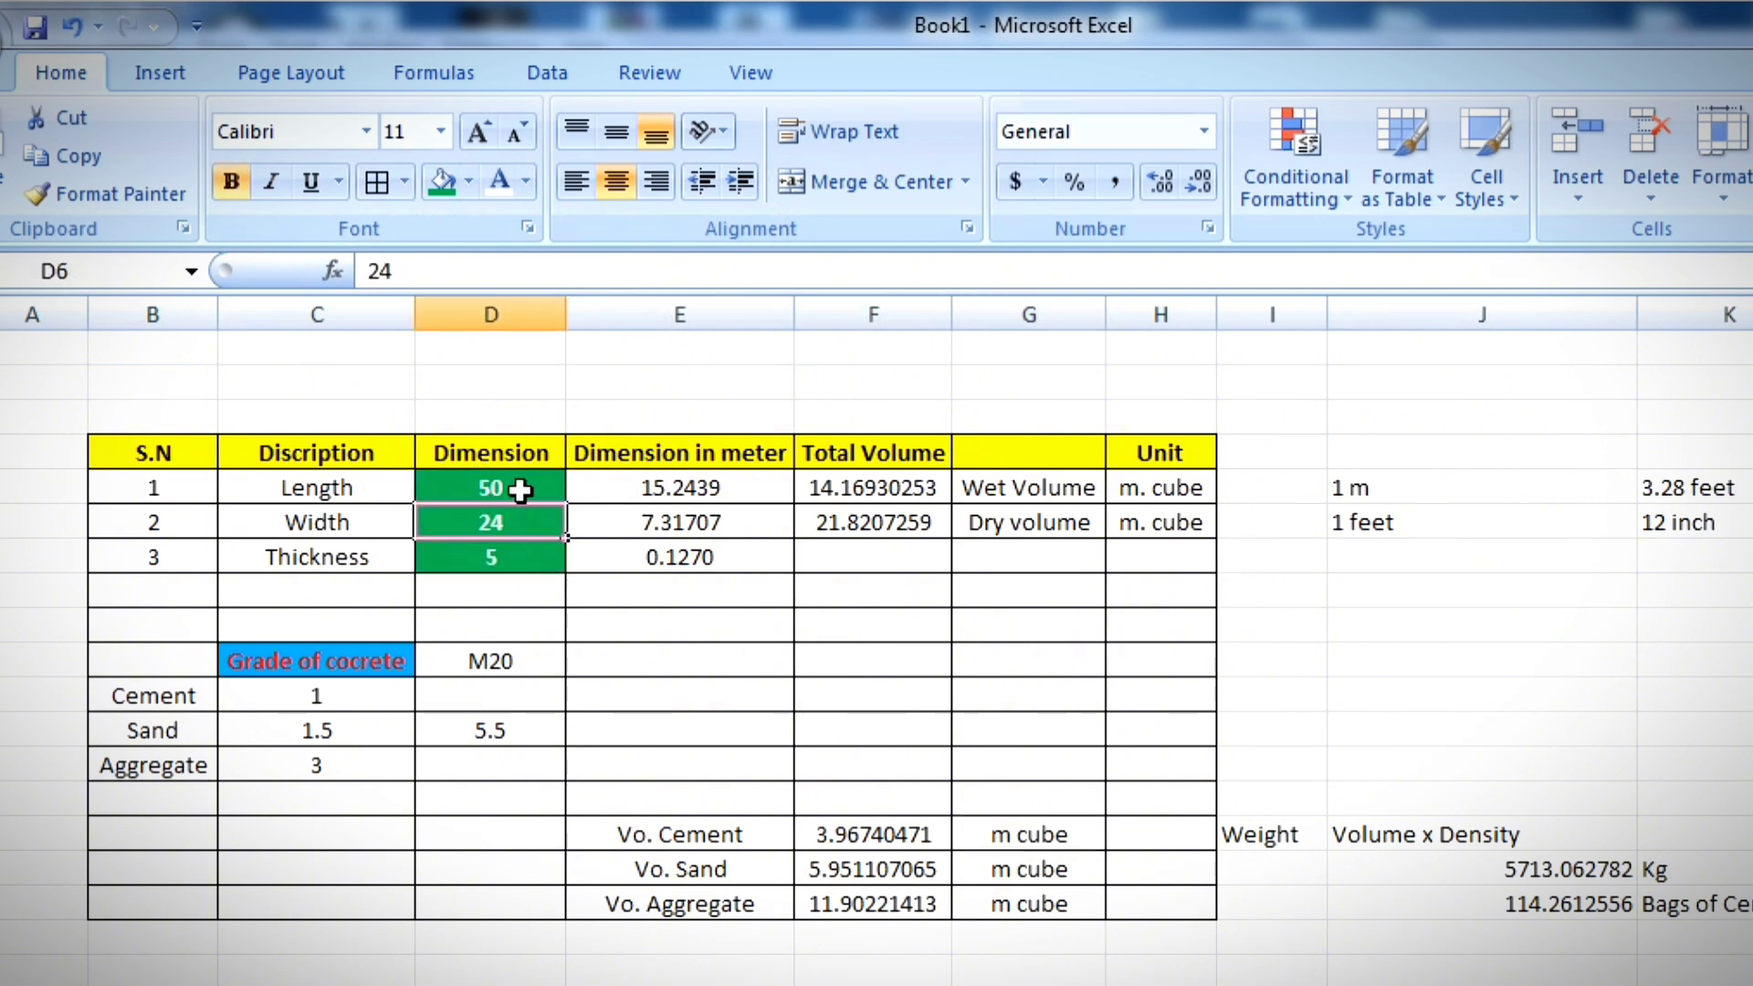
click(516, 486)
click(532, 560)
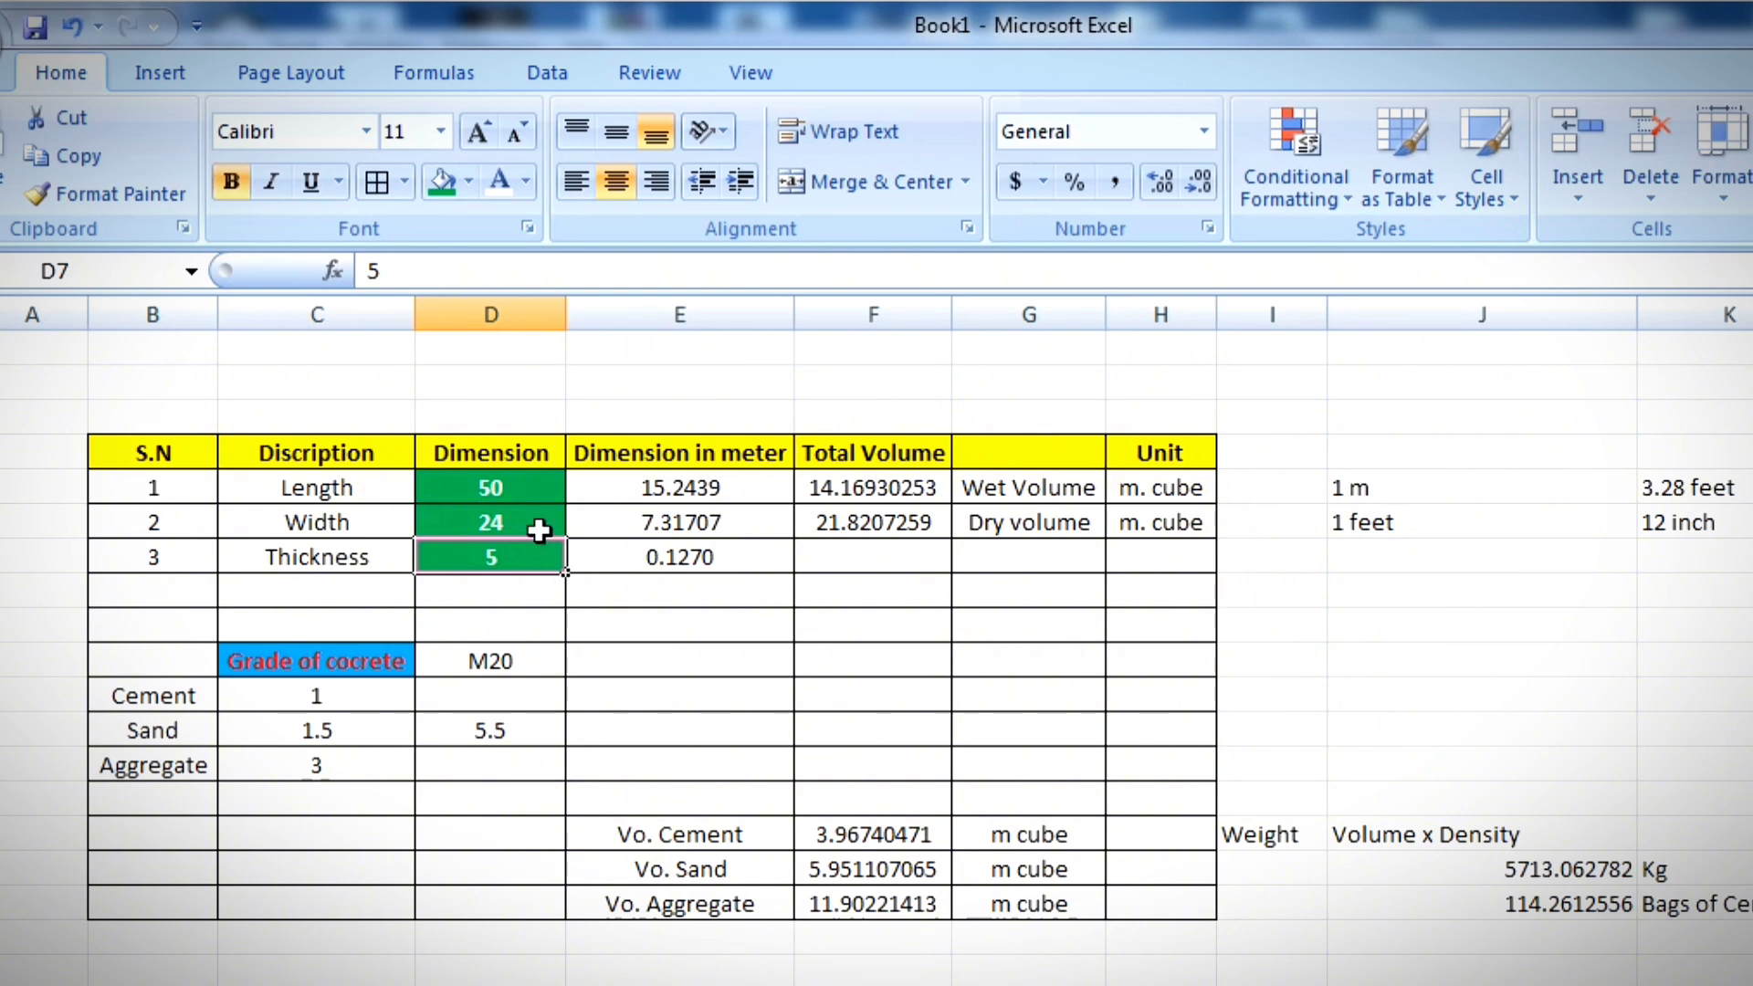
click(870, 845)
drag(870, 846, 869, 907)
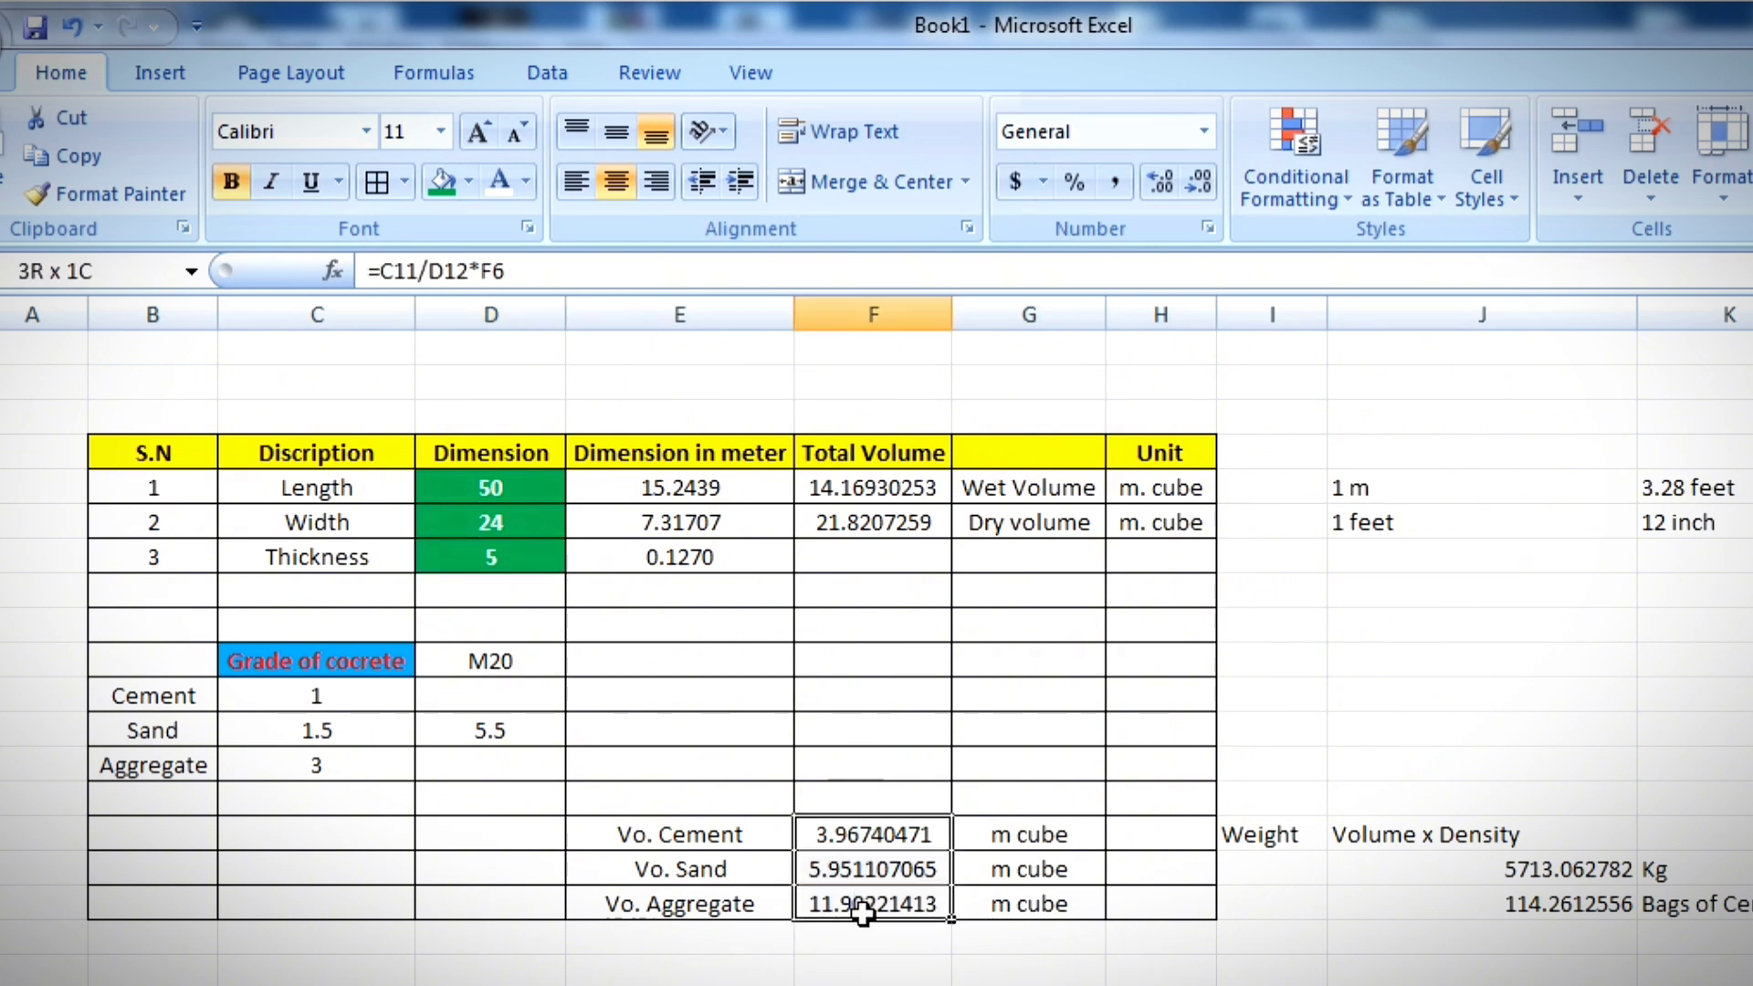
click(898, 978)
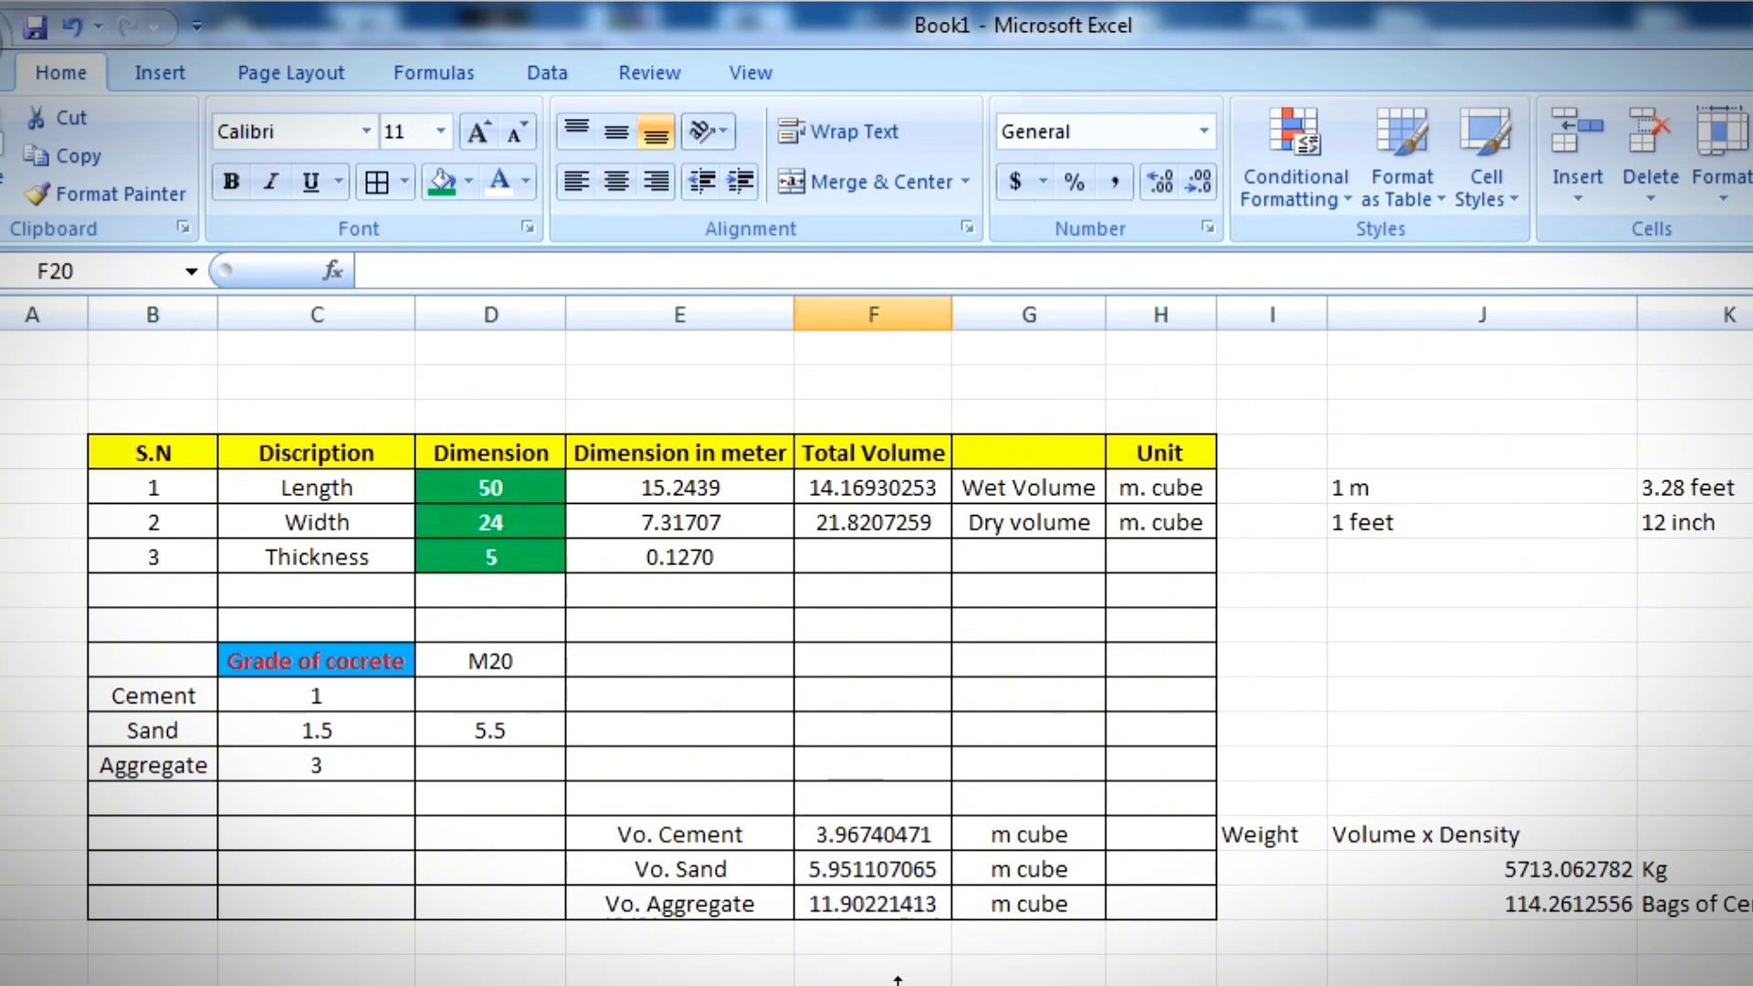
Step: Give the cement, sand and aggregate volumes in F15:F17 a light purple fill and bold text
drag(876, 835, 879, 904)
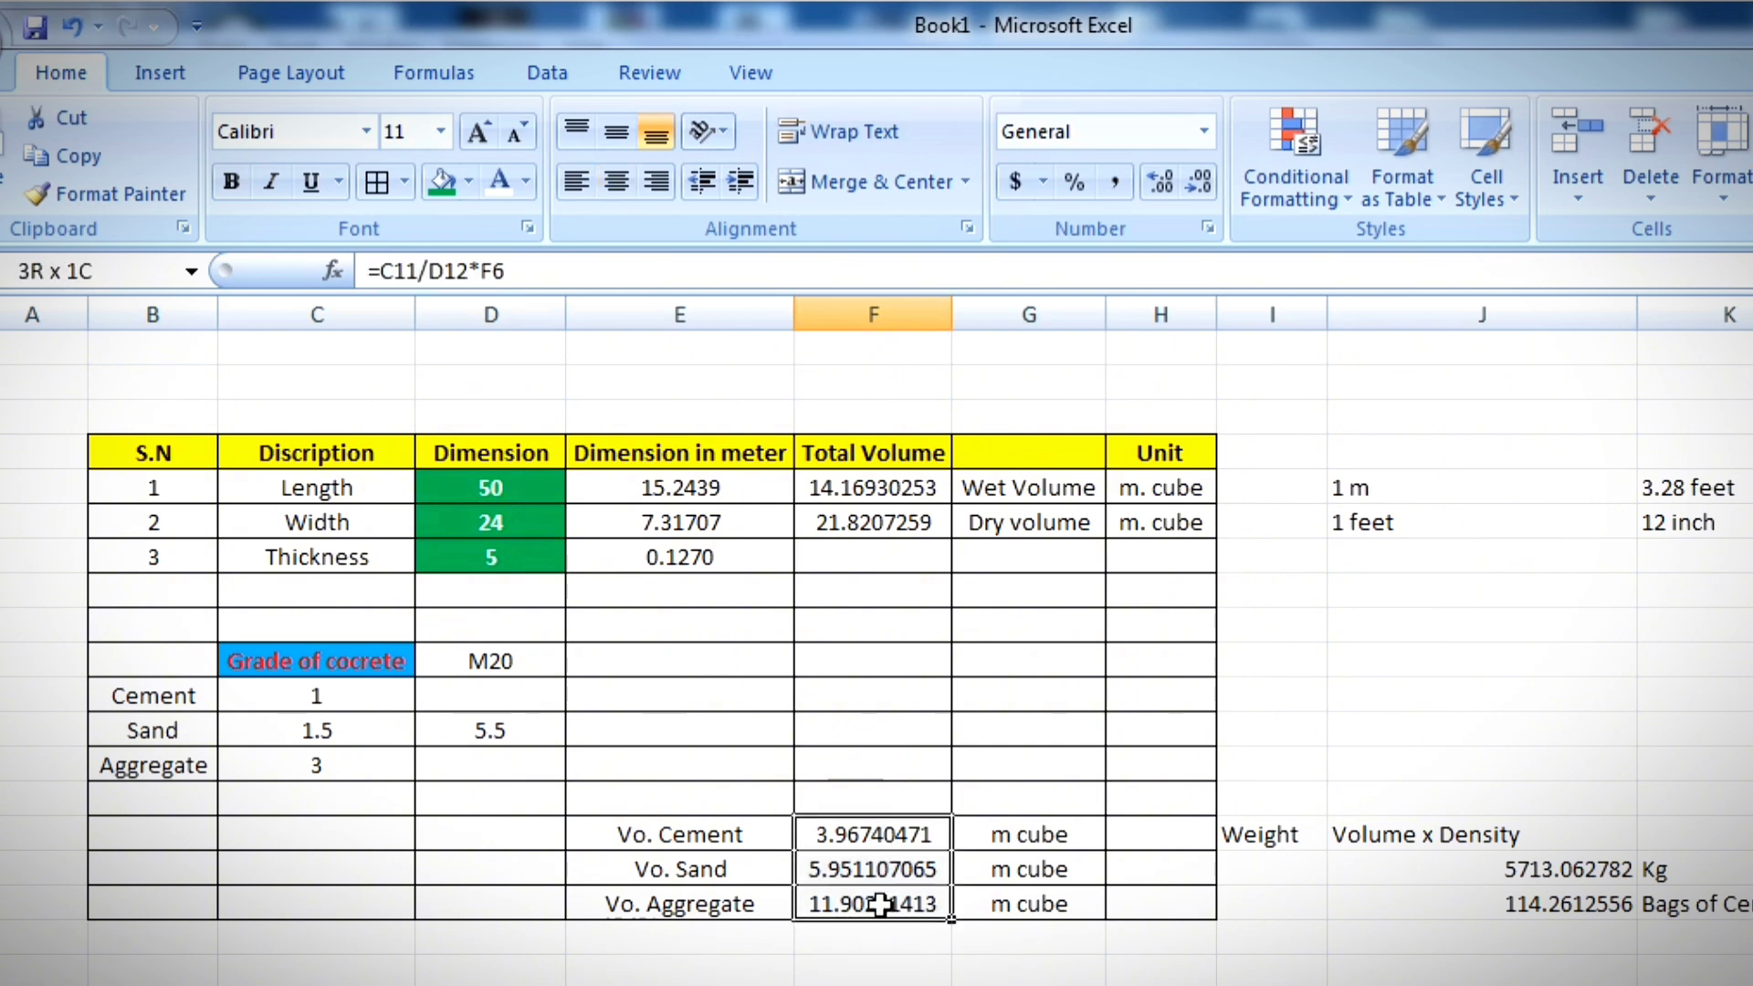
click(468, 189)
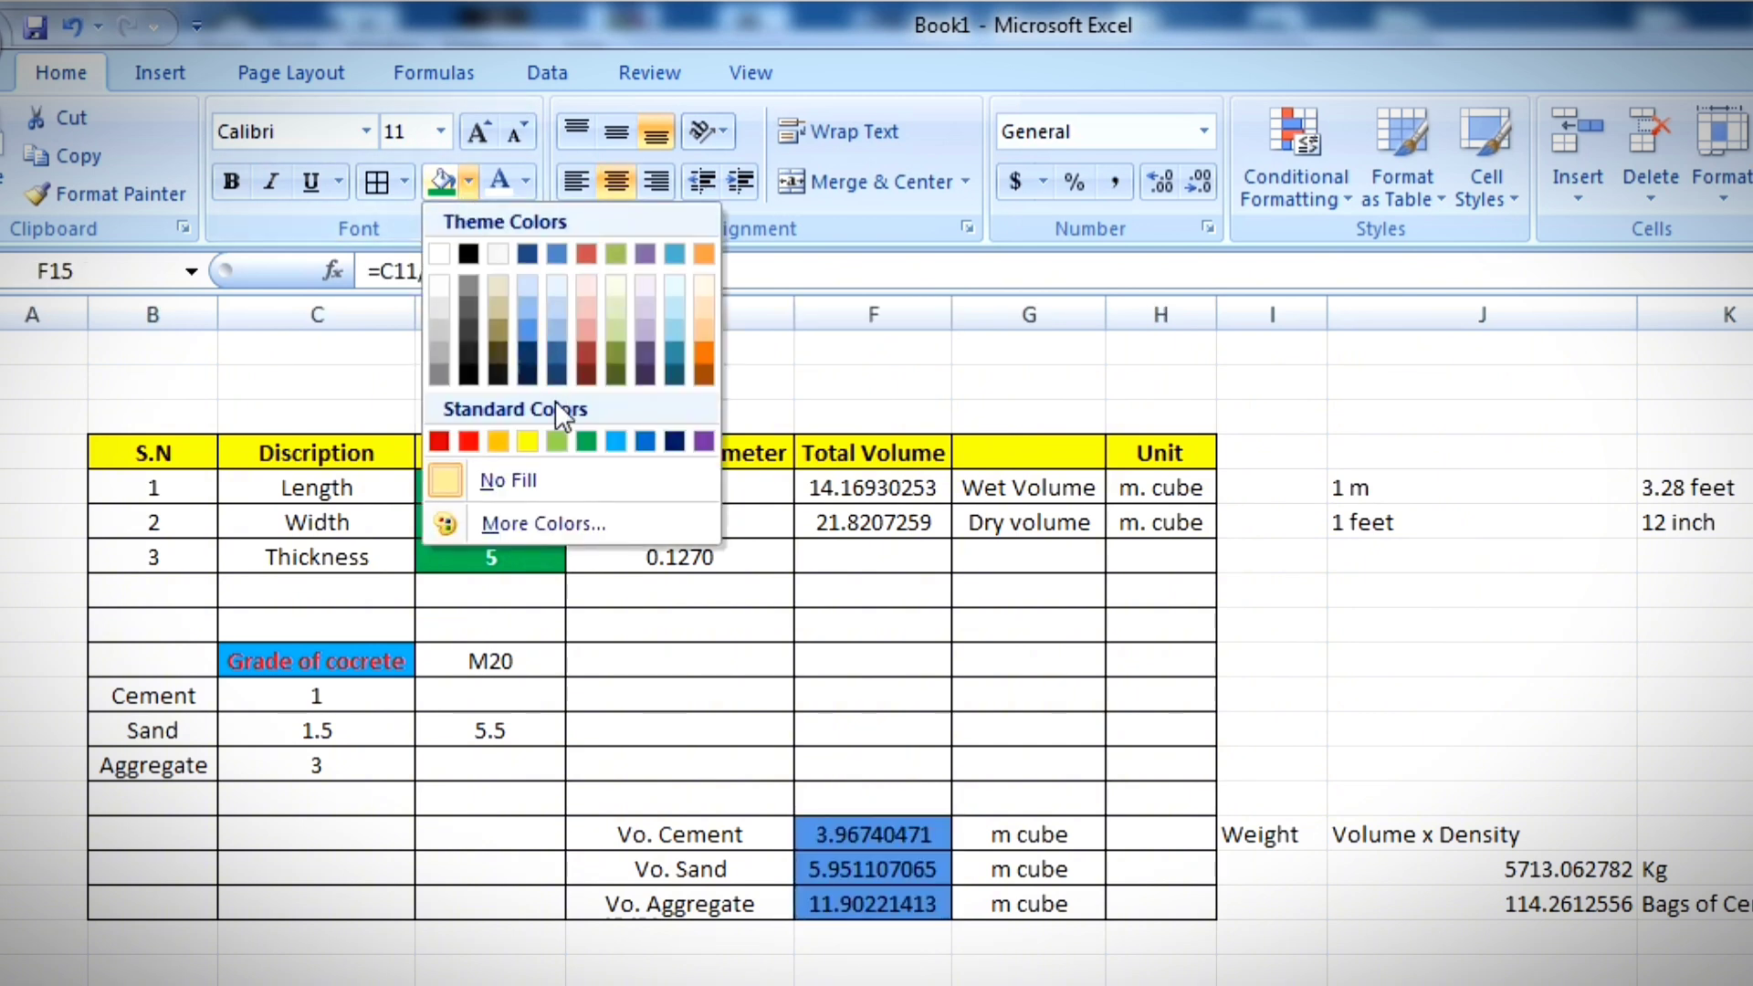
click(647, 335)
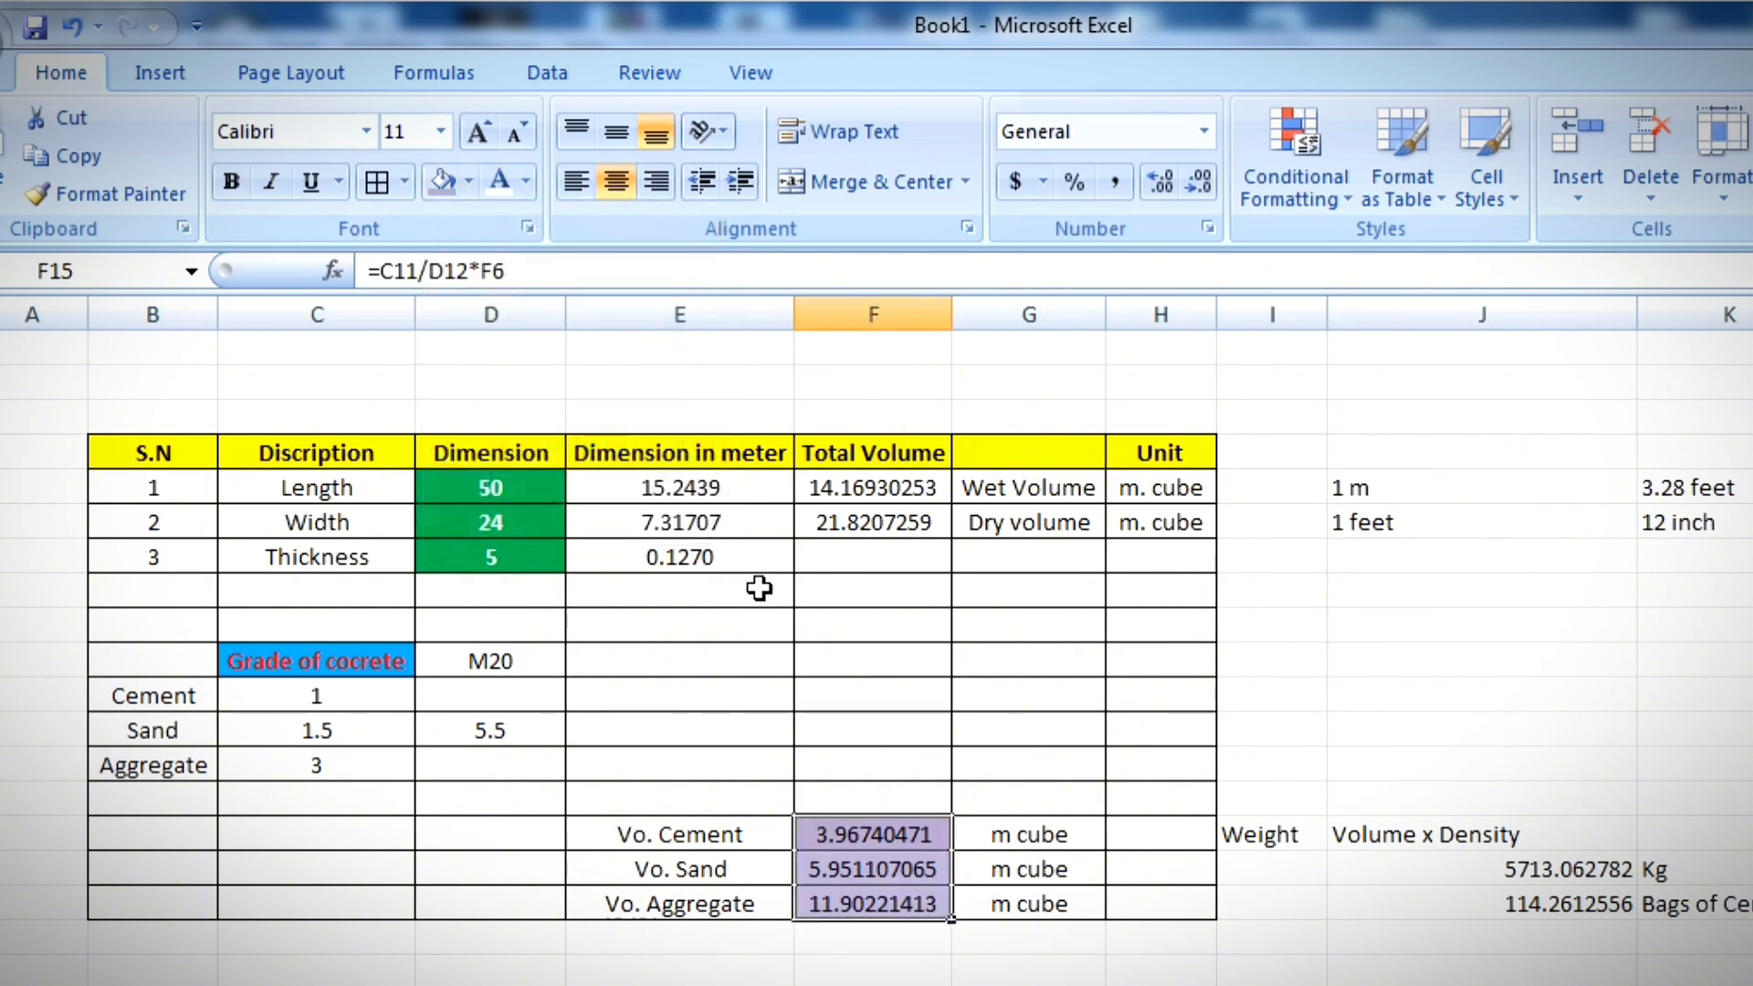
click(231, 182)
click(1029, 981)
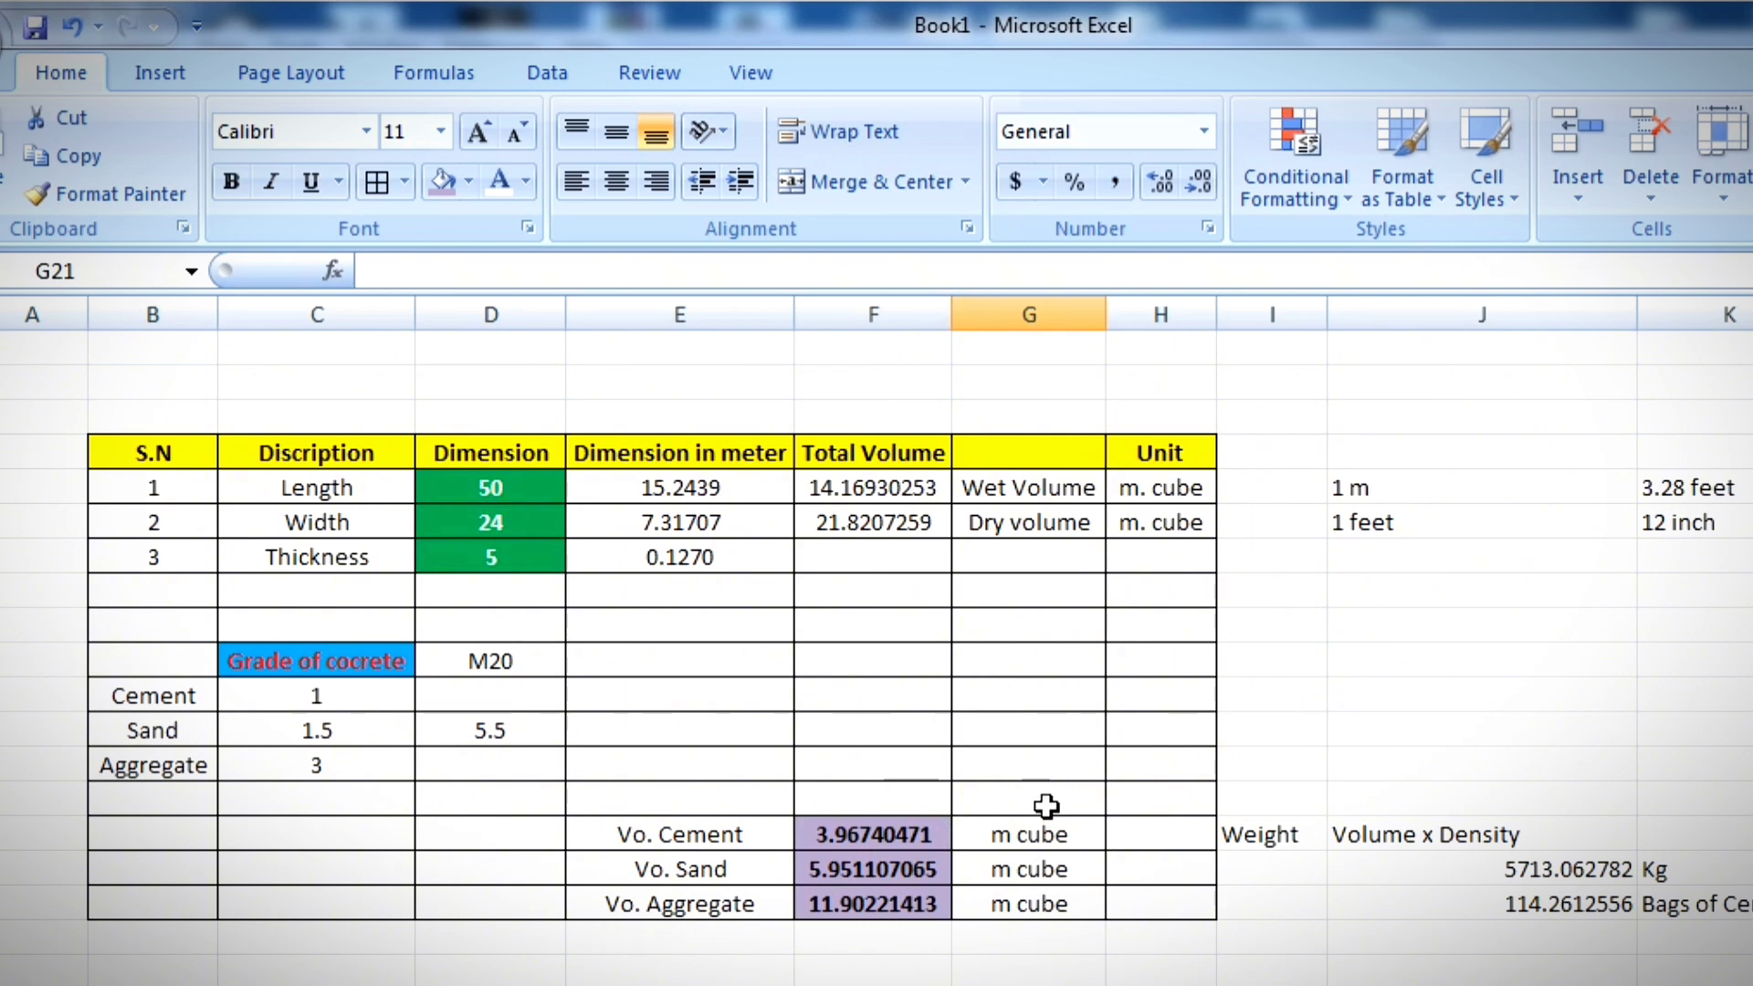
click(731, 835)
click(744, 909)
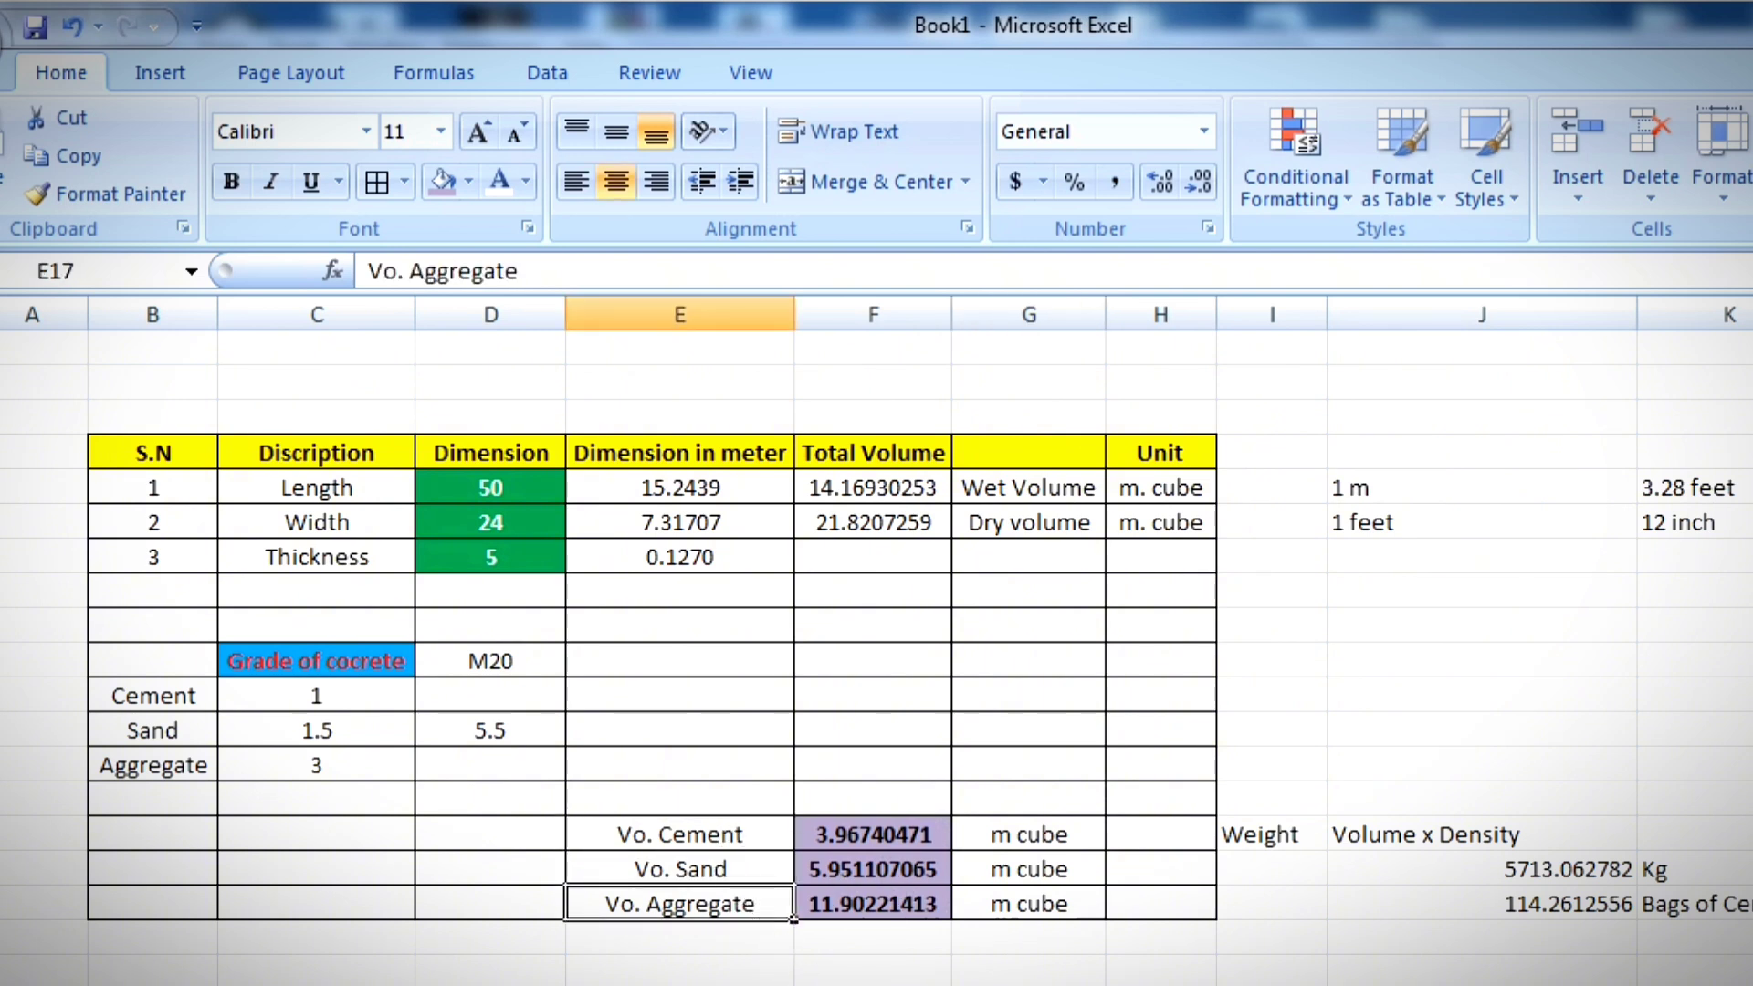